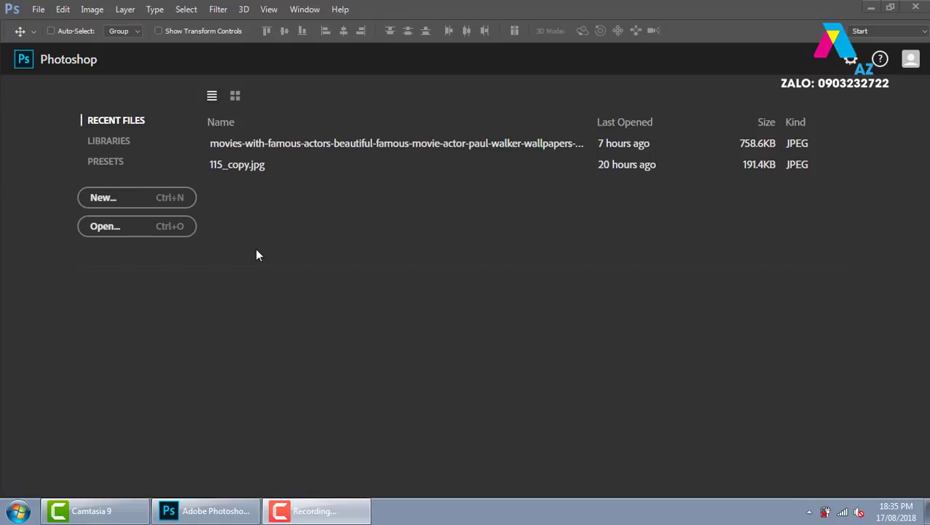
Open images.jpg, zoom in on it, then close the document
left_click(182, 236)
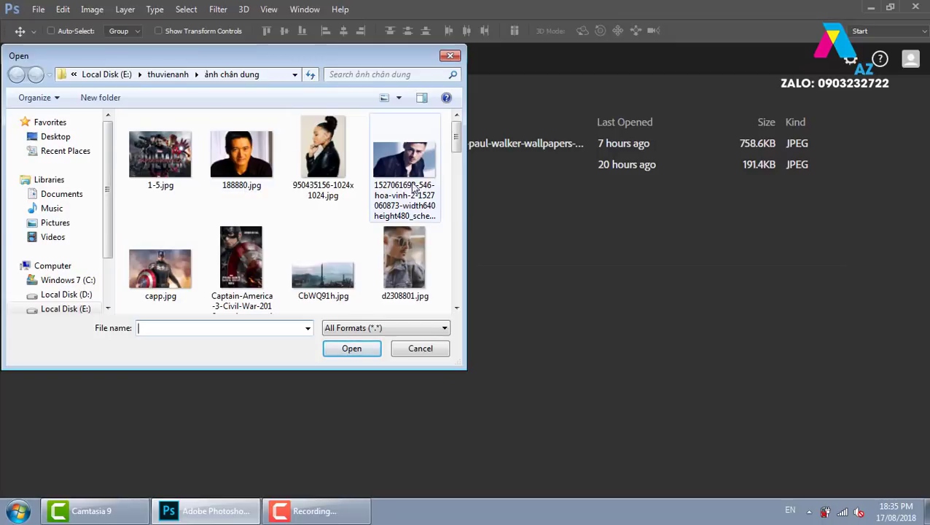
left_click_drag(458, 143, 453, 220)
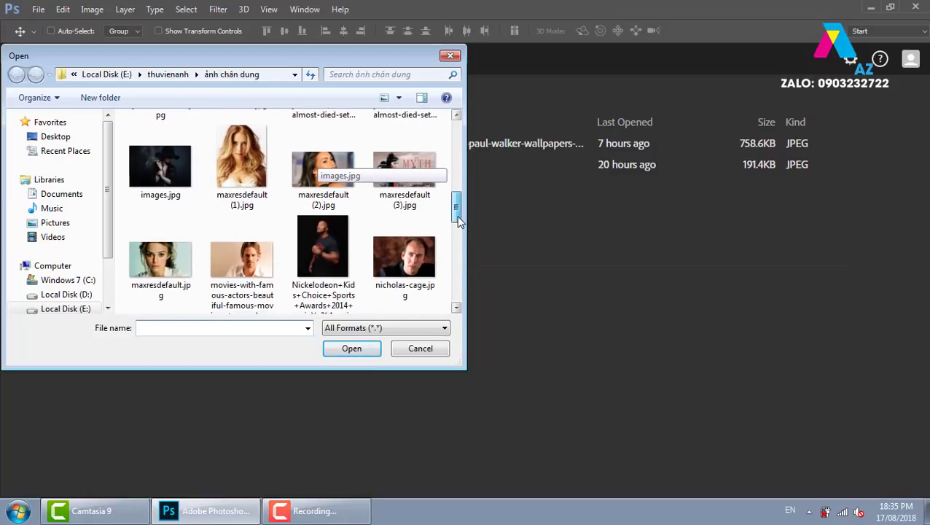
left_click(161, 146)
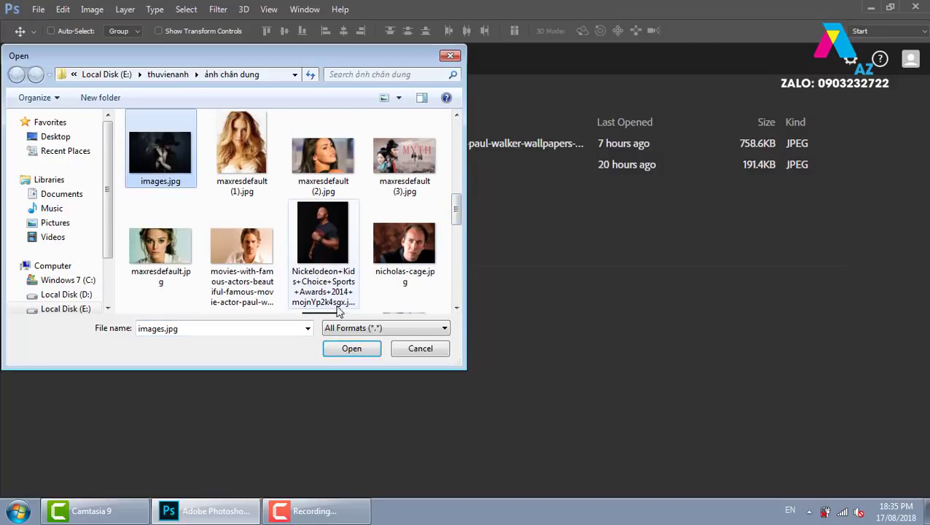
left_click(352, 347)
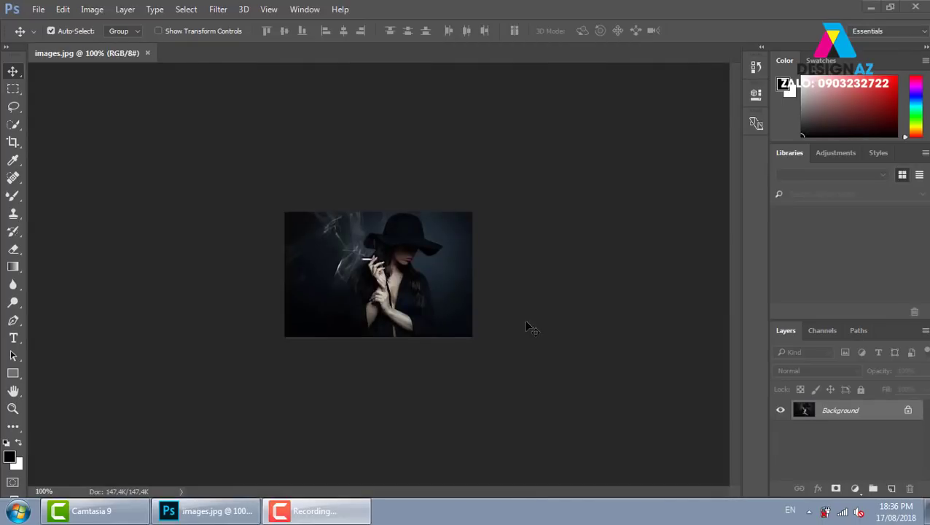
key("ctrl+plus")
key("ctrl+plus")
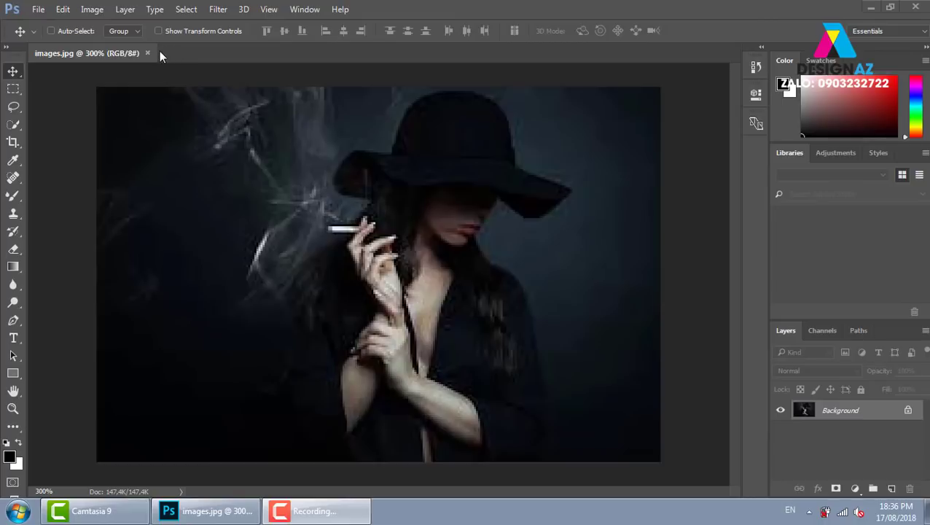
left_click(148, 53)
Open the trix_973s.jpg black-and-white portrait
left_click(181, 231)
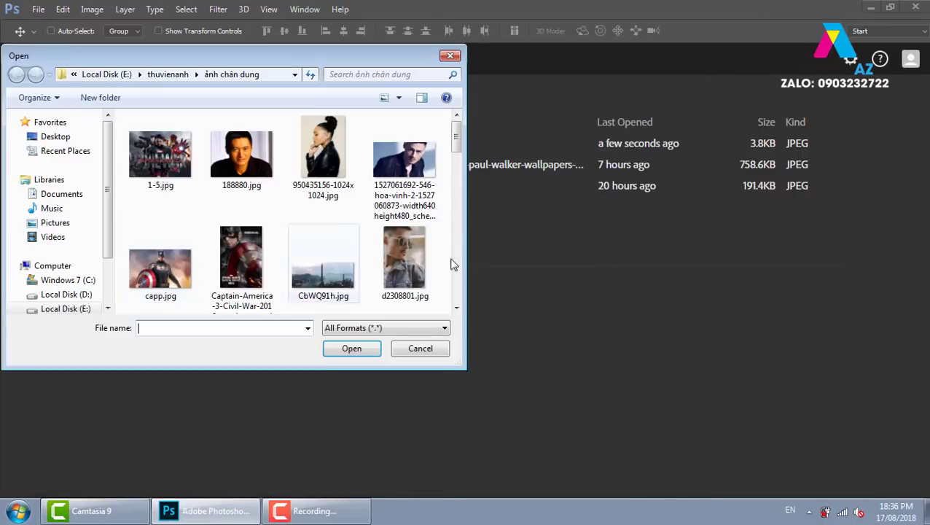
left_click_drag(453, 153, 470, 301)
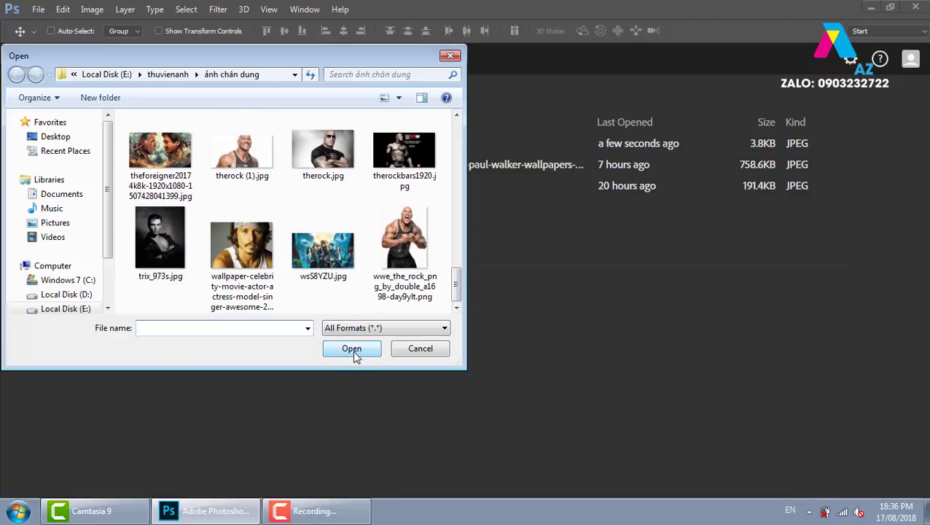
left_click(160, 241)
left_click(351, 349)
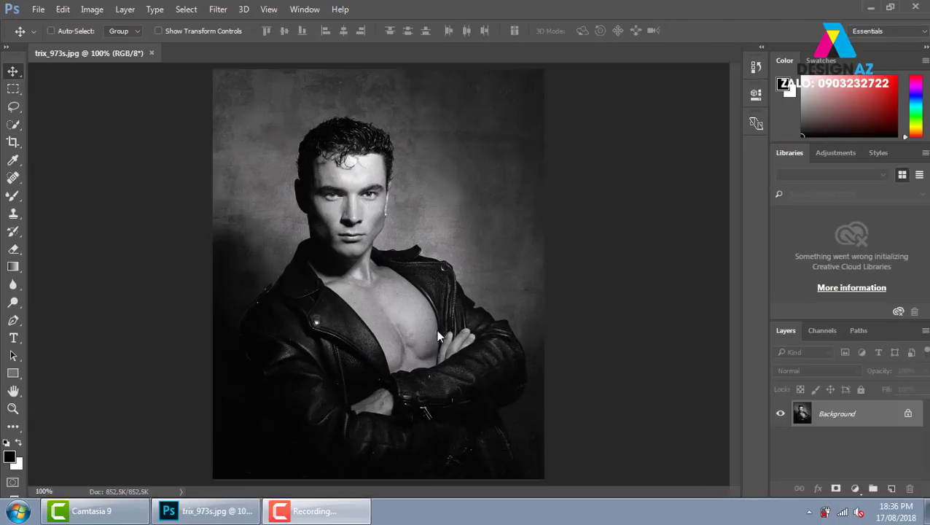
Zoom to 200% and add a text layer on the chest, moved left and down
key("ctrl+plus")
left_click_drag(413, 374, 457, 252)
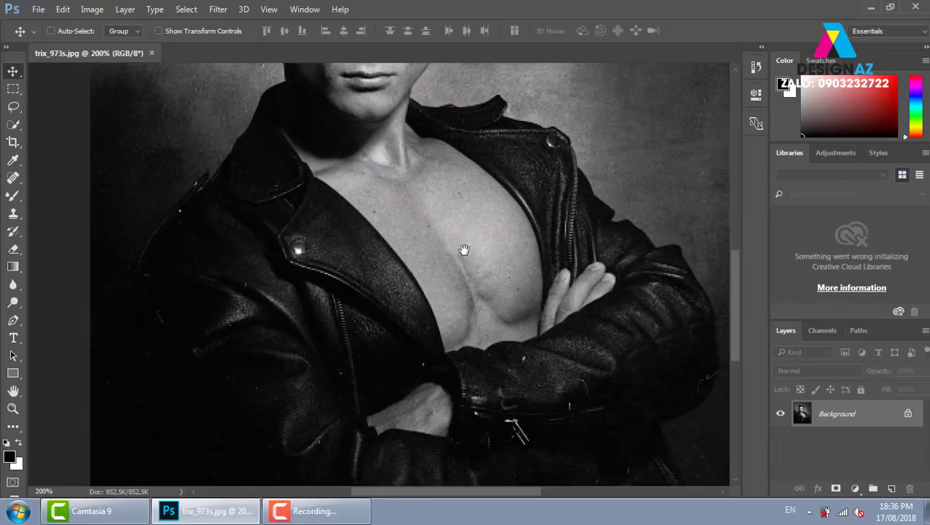
left_click(15, 341)
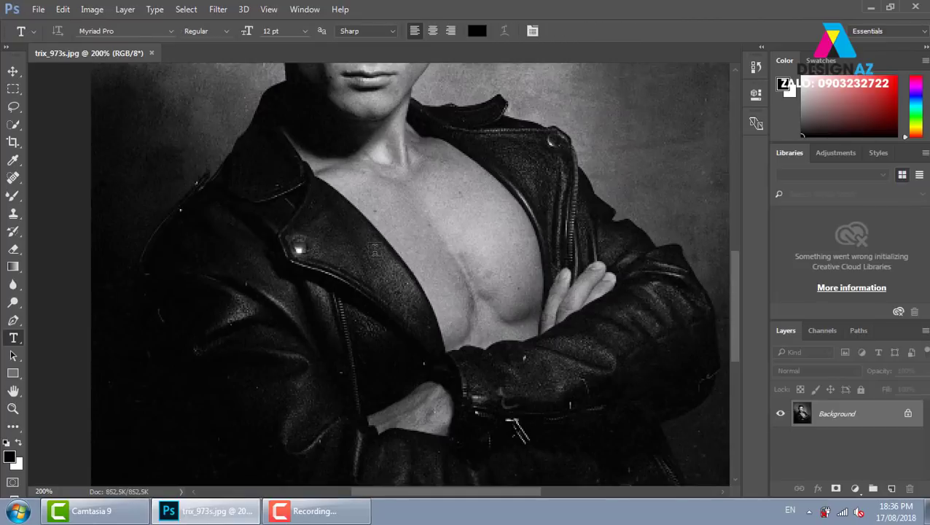
left_click(468, 371)
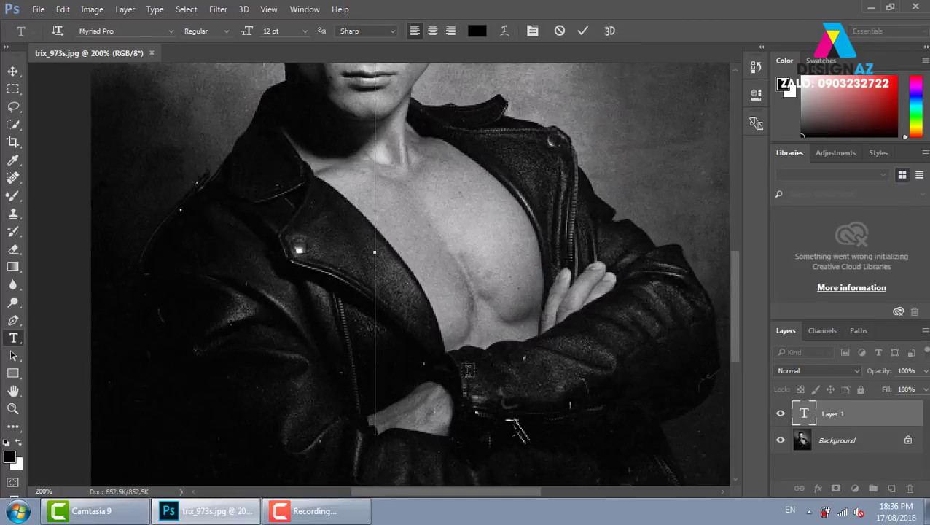
type("TO")
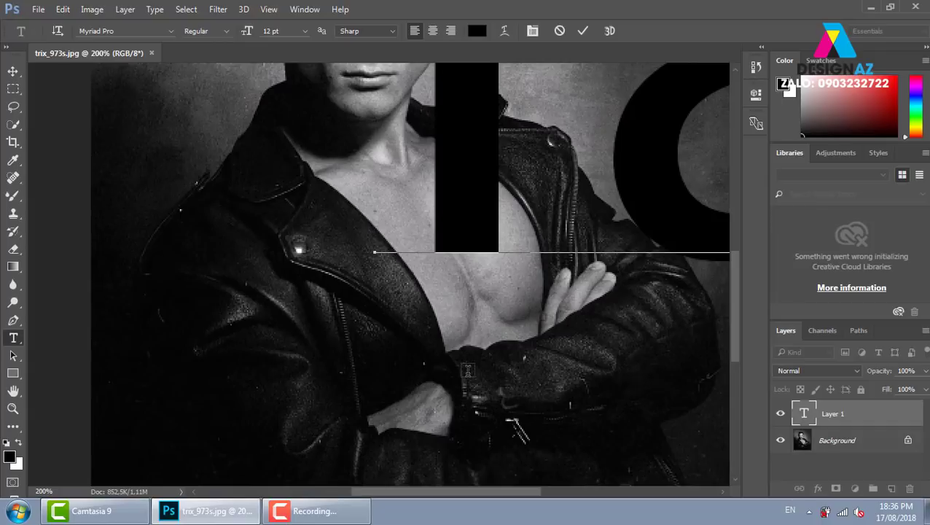
left_click(13, 71)
mouse_move(427, 201)
left_mouse_down()
mouse_move(356, 286)
mouse_move(295, 324)
left_mouse_up()
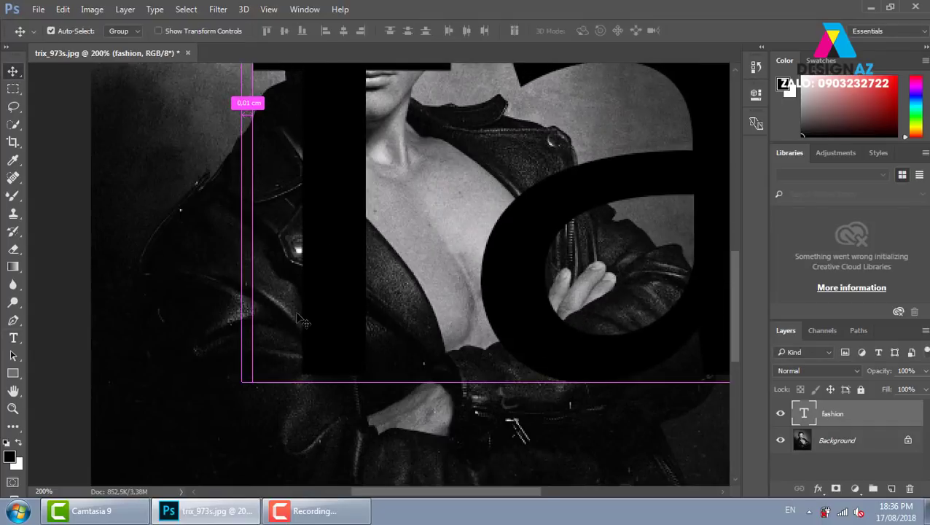
Scale the text down with Free Transform and centre it near the portrait's bottom
key("ctrl+t")
key("ctrl+minus")
key("ctrl+minus")
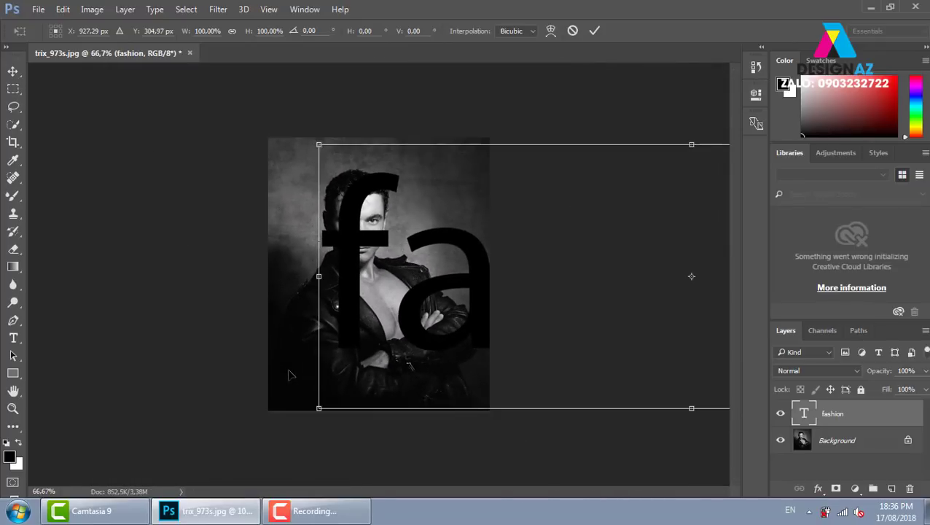
left_click(464, 311, "alt")
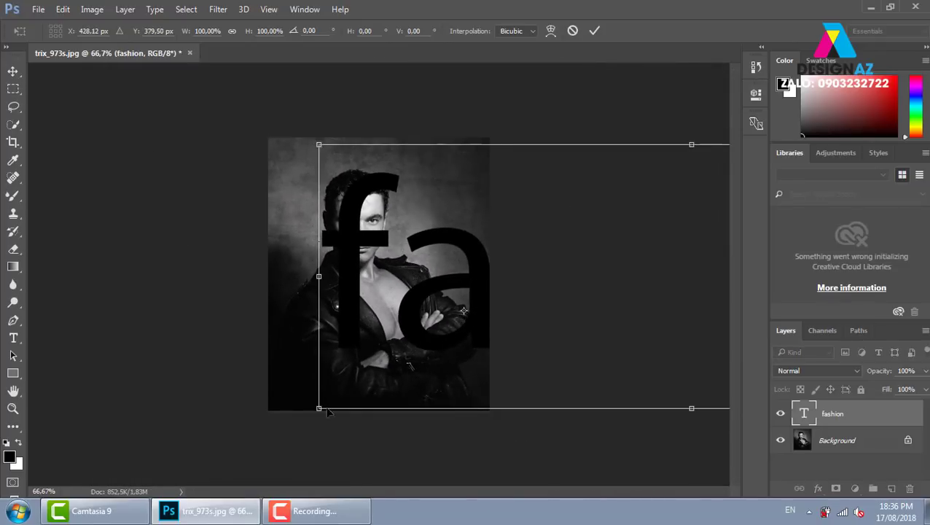
mouse_move(318, 408)
left_mouse_down()
mouse_move(414, 341)
mouse_move(487, 312)
mouse_move(483, 300)
mouse_move(412, 379)
left_mouse_up()
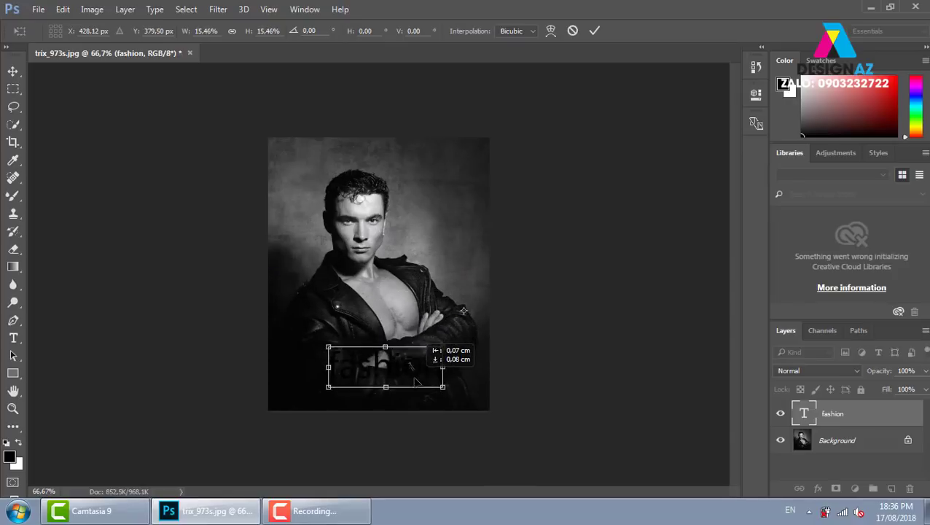
key("Return")
key("ctrl+plus")
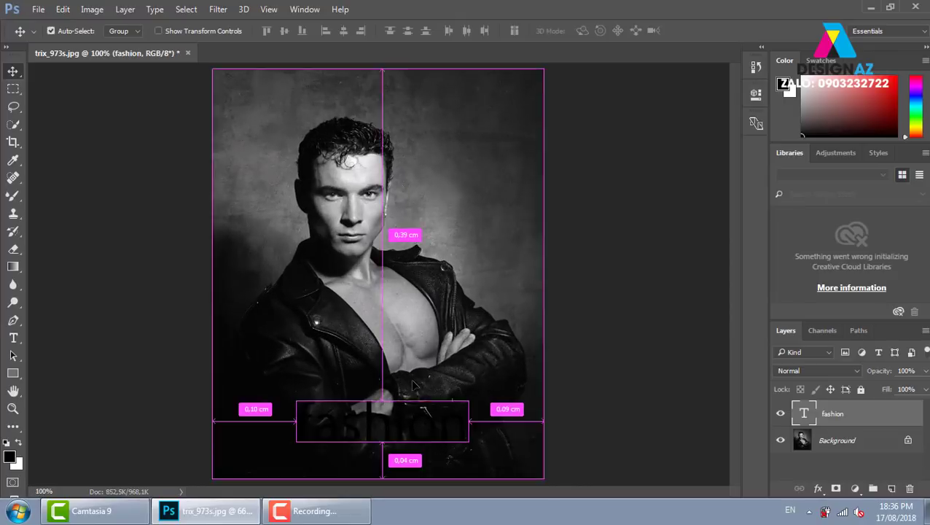
key("ctrl+plus")
left_click_drag(422, 415, 435, 78)
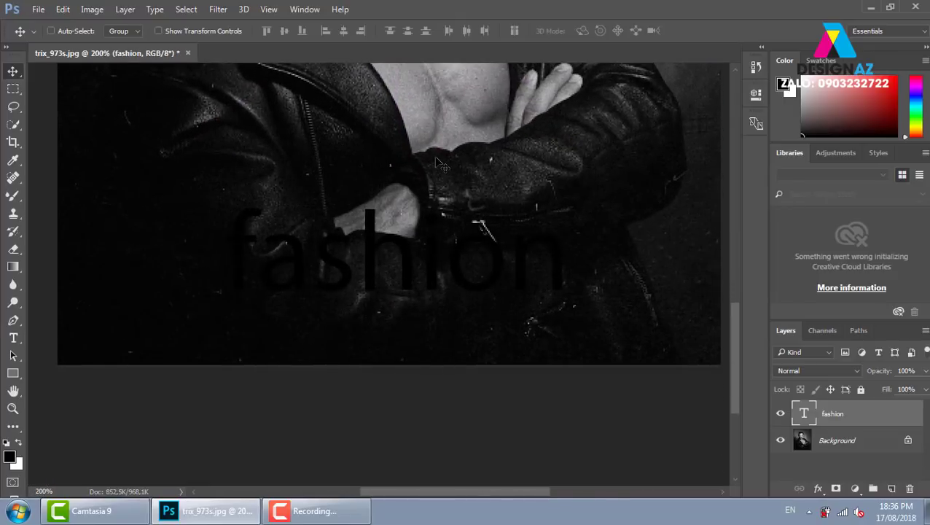
Make the text Bold and colour it pure red #ff0000
key("t")
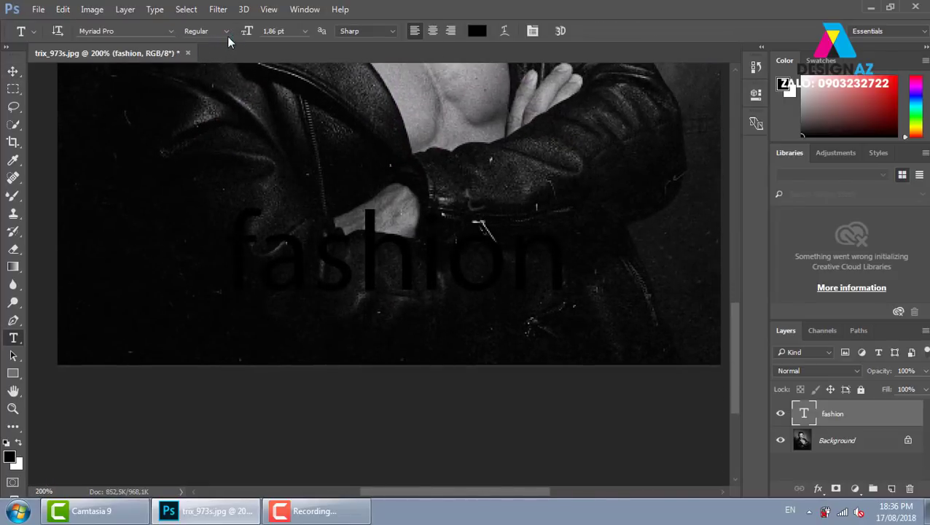
left_click(226, 31)
left_click(221, 132)
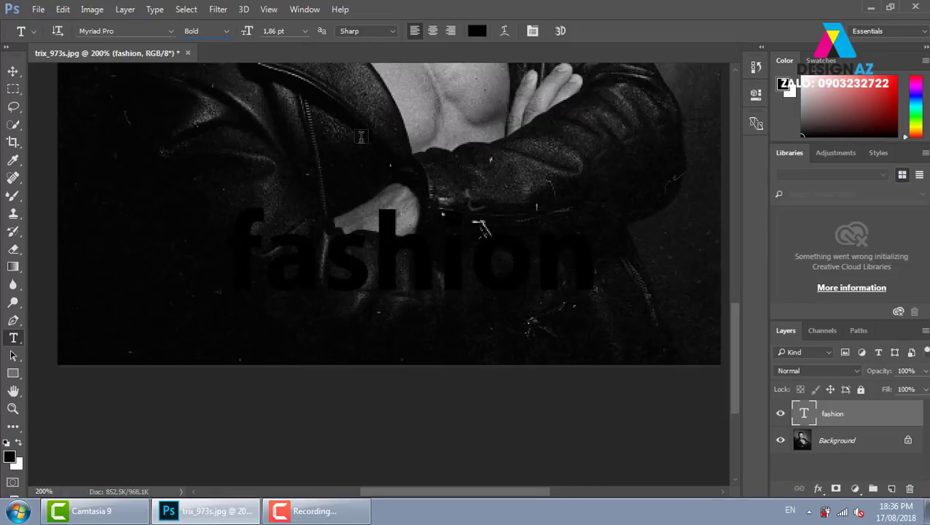
left_click(477, 31)
left_click(464, 119)
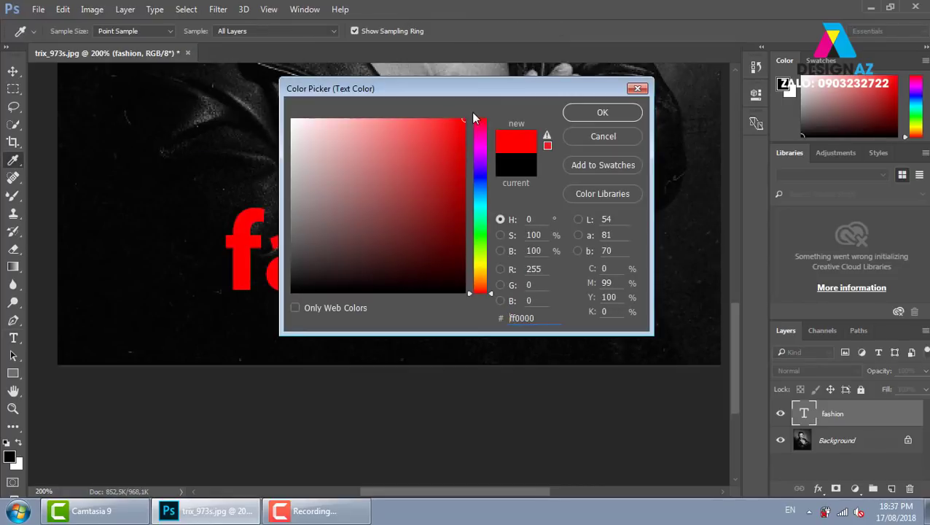
left_click(602, 113)
Capitalise the F so it reads 'Fashion' and nudge it slightly left
left_click_drag(263, 251, 219, 248)
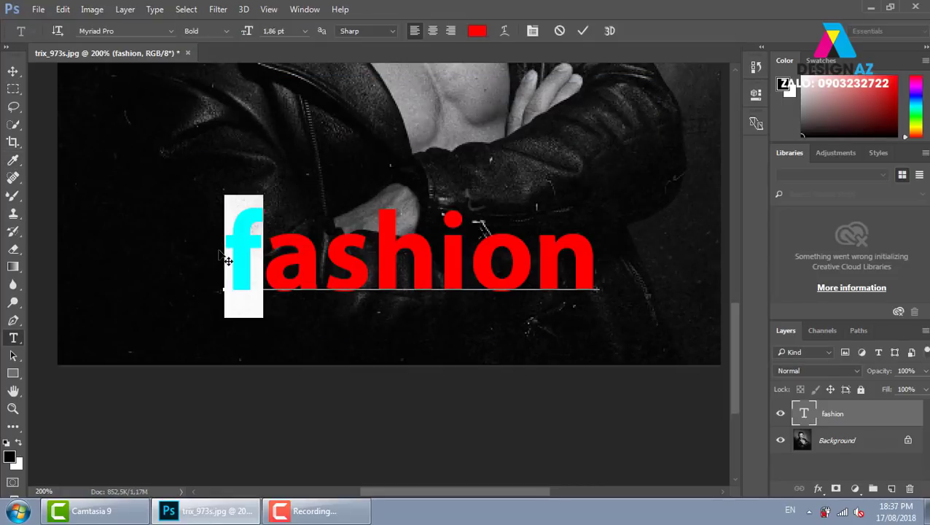
key("BackSpace")
type("F")
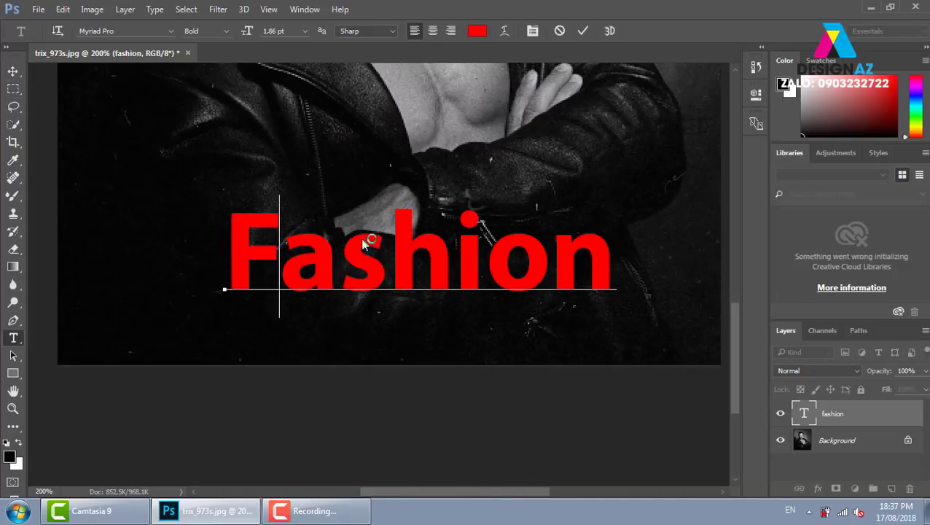
left_click(14, 72)
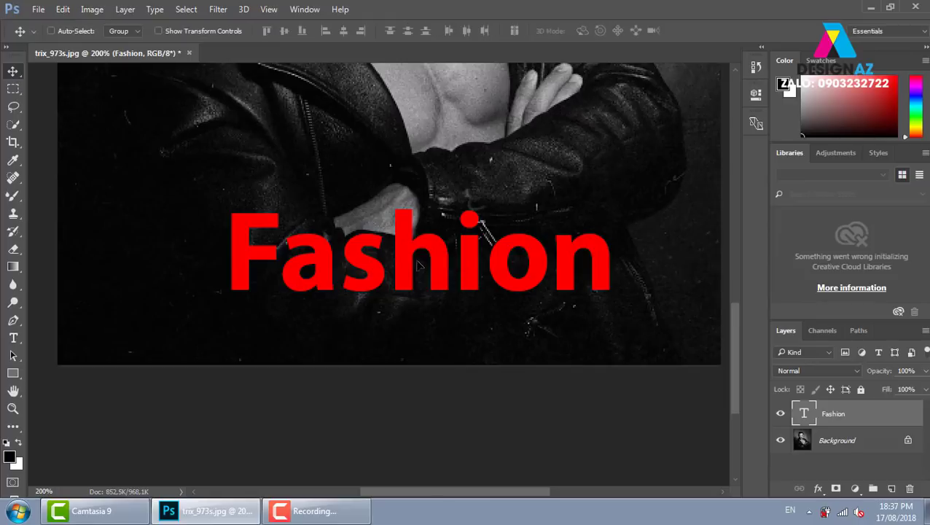
left_click_drag(467, 264, 450, 263)
Zoom out to 100% and right-click the Fashion layer for Blending Options
key("ctrl+minus")
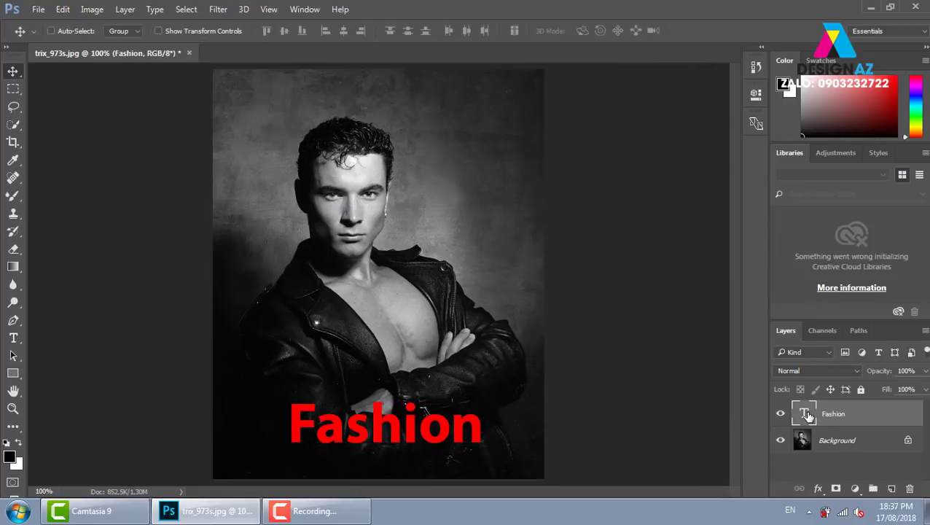
right_click(849, 414)
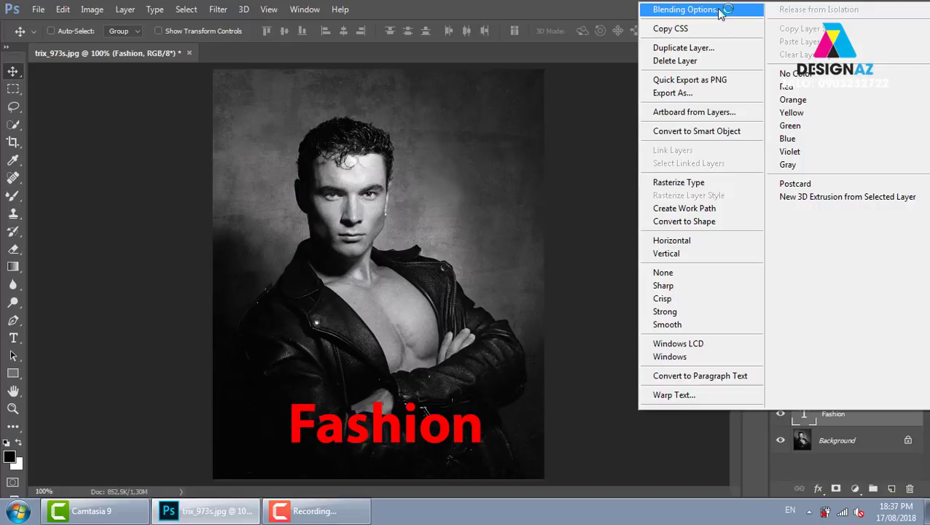
In the Fashion layer's Layer Style, enable the Stroke effect
left_click(721, 10)
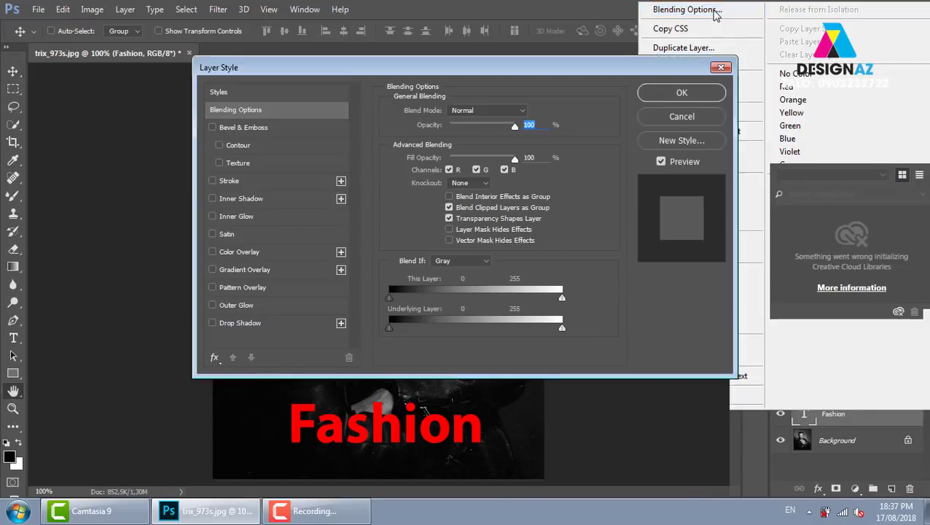
mouse_move(468, 69)
left_mouse_down()
mouse_move(684, 57)
mouse_move(643, 52)
left_mouse_up()
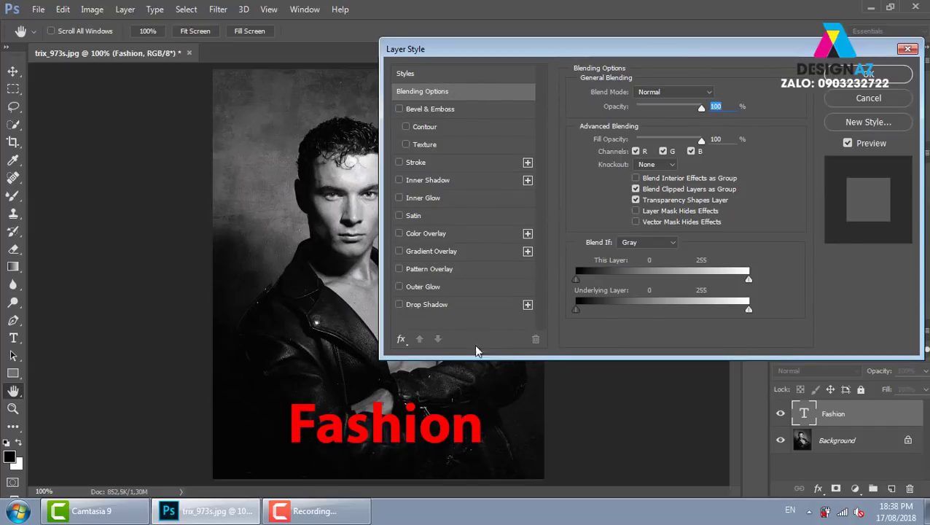
left_click(407, 347)
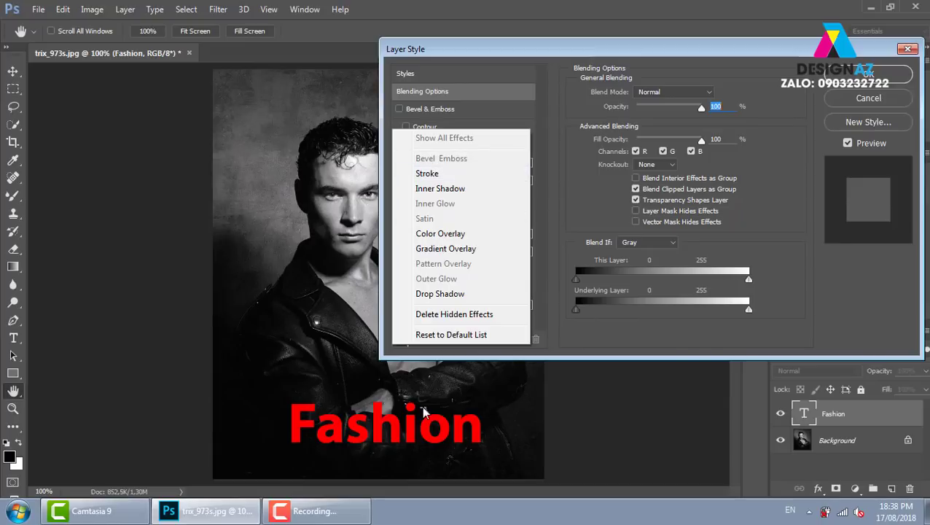
left_click(413, 357)
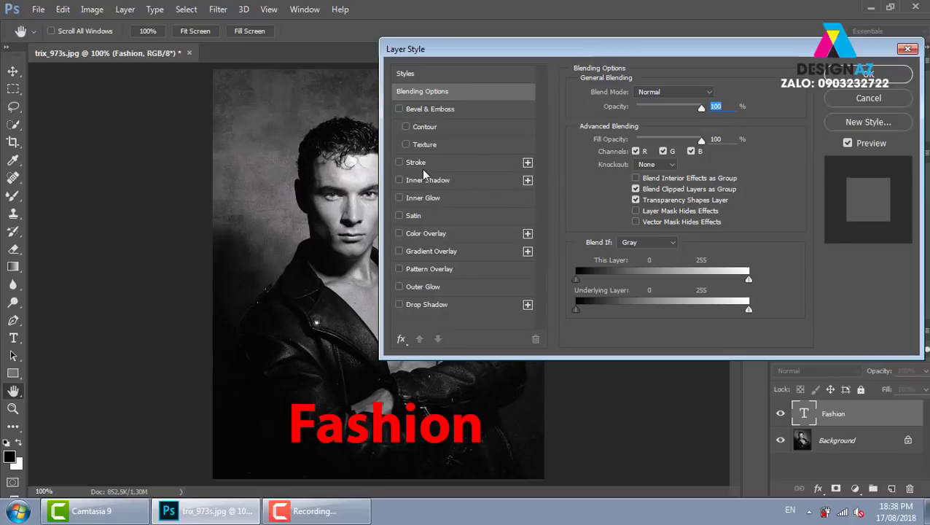
left_click(442, 165)
left_click(452, 161)
left_click(398, 162)
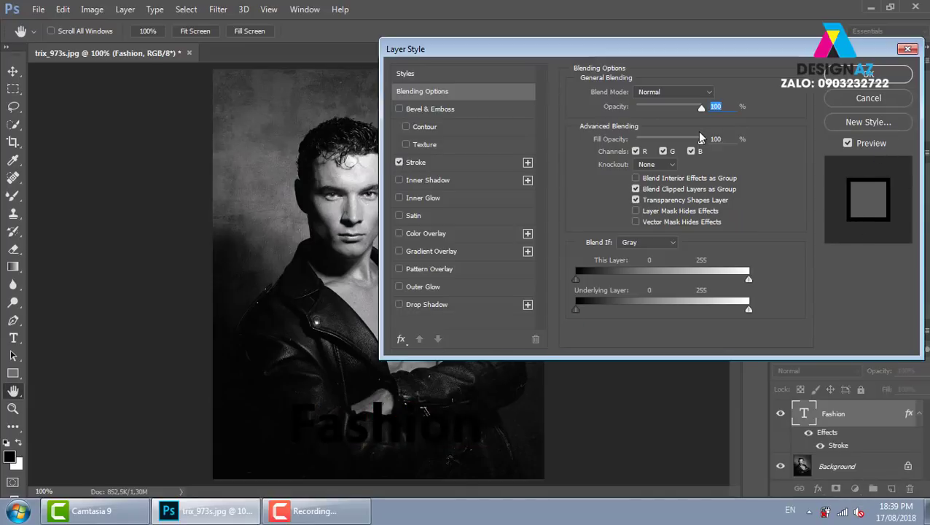
Change the Fashion stroke colour to white and its size to 2 px
left_click(436, 163)
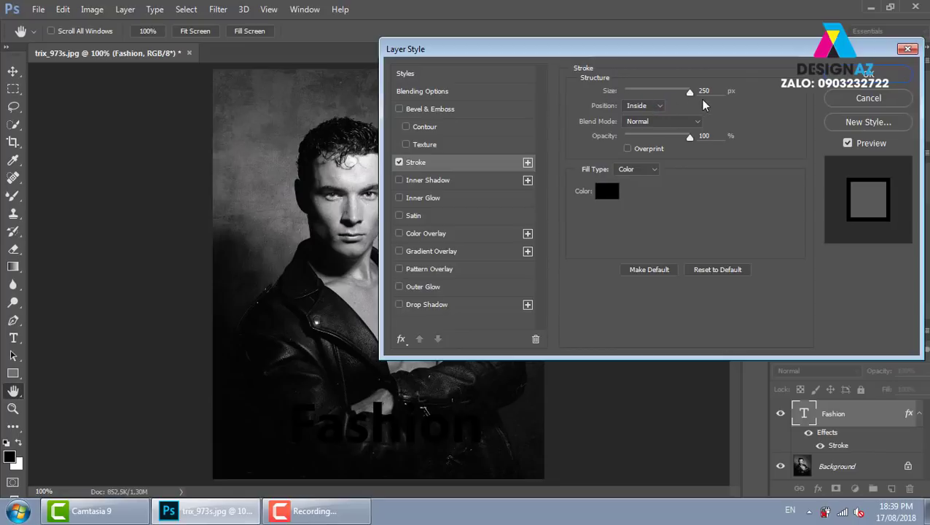
left_click_drag(690, 93, 631, 106)
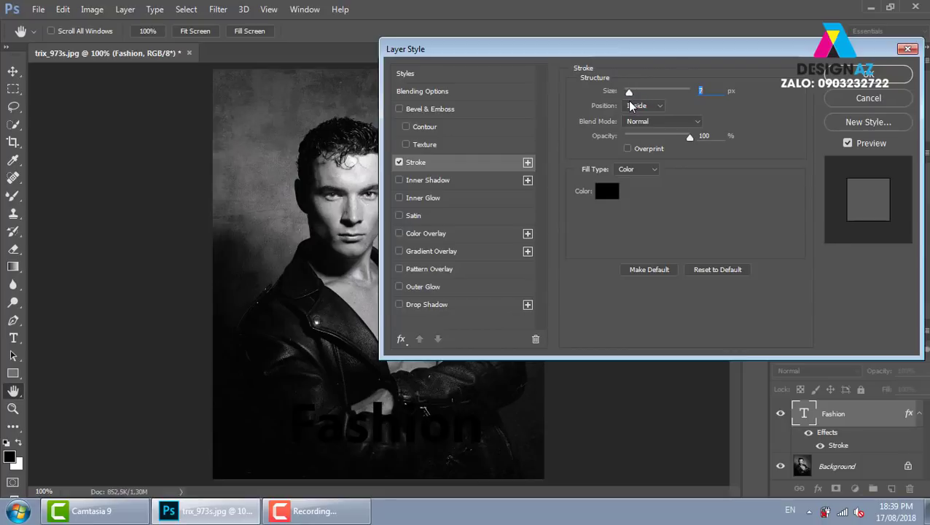
left_click_drag(630, 93, 626, 94)
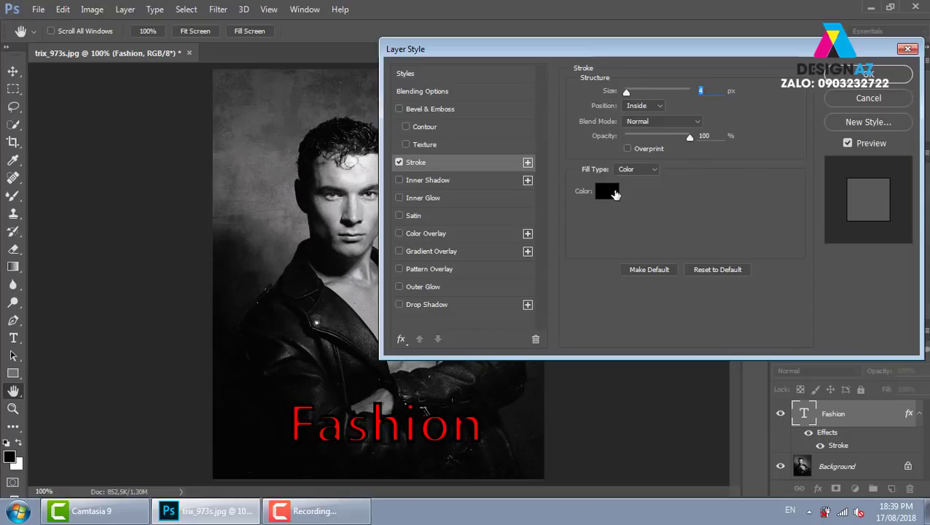
left_click(615, 192)
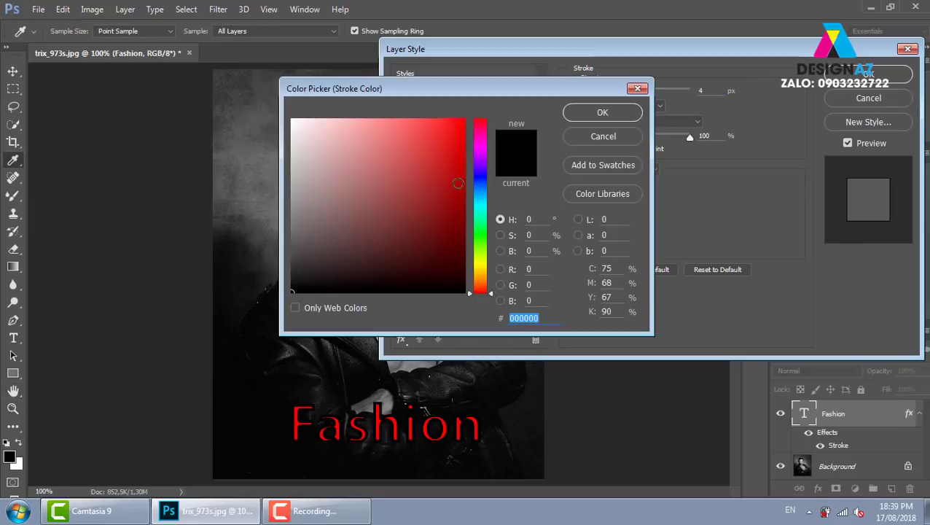
left_click(291, 119)
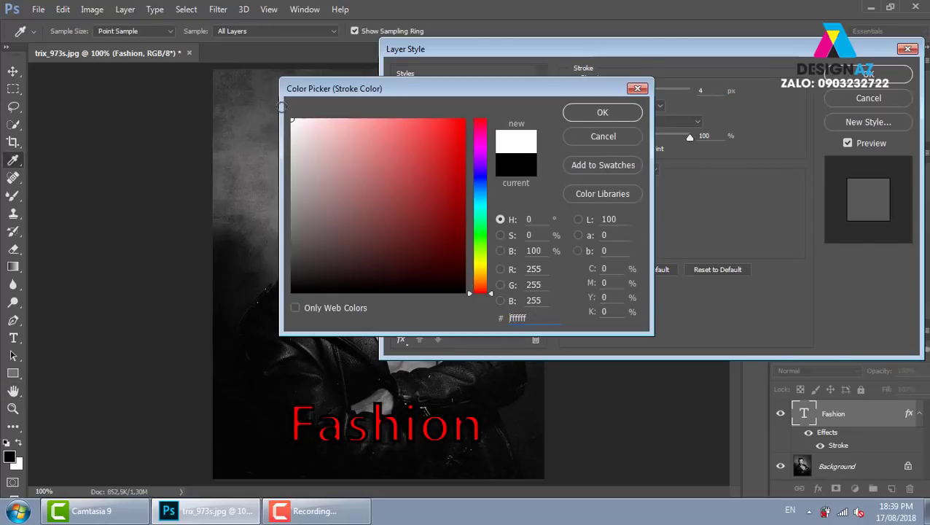
left_click(612, 114)
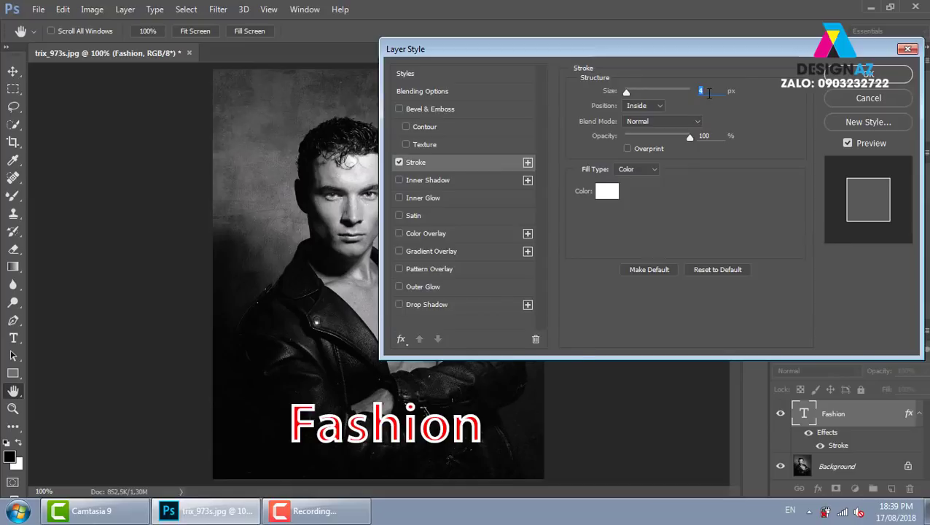
type("2")
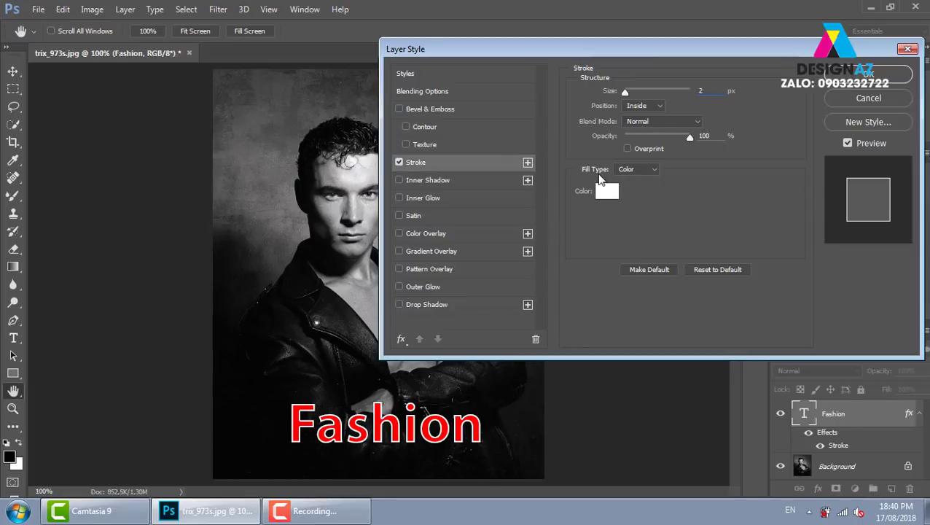
Switch the stroke fill to Gradient, preview presets, and keep black-to-white
left_click(658, 169)
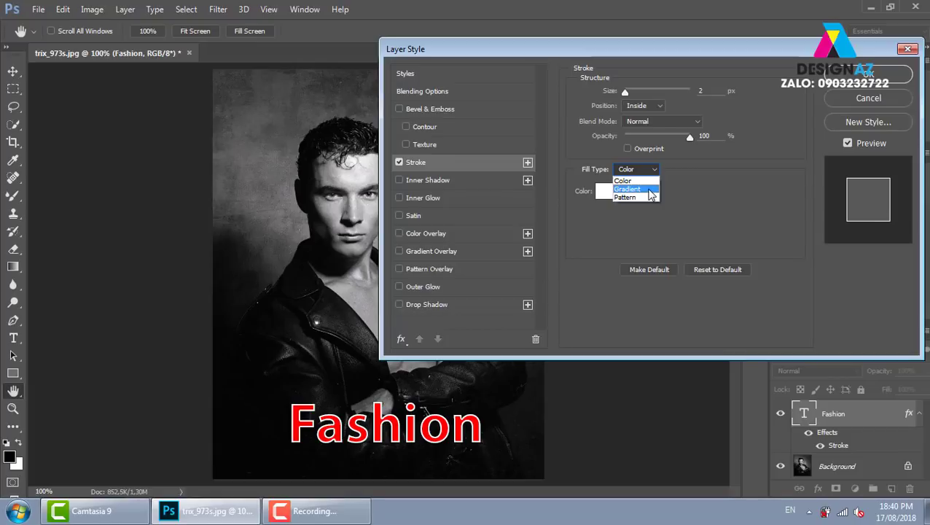
left_click(651, 190)
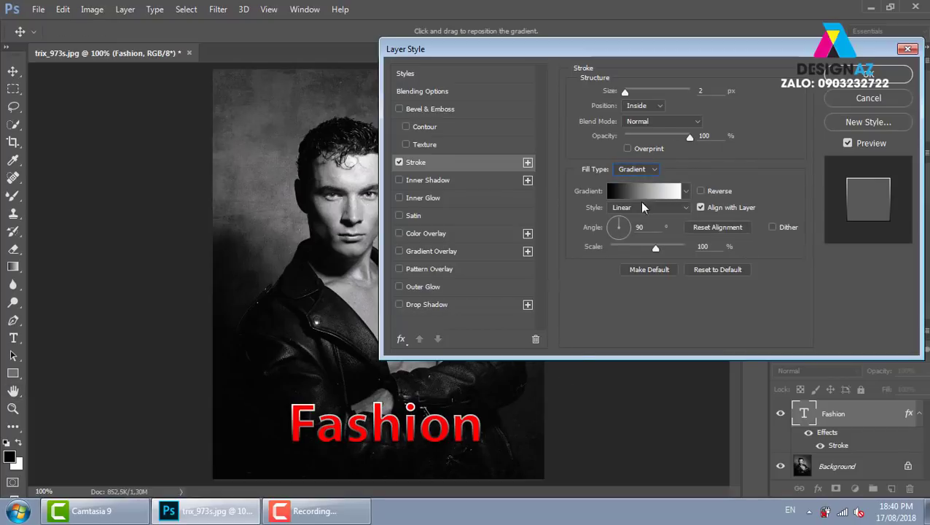
left_click(659, 195)
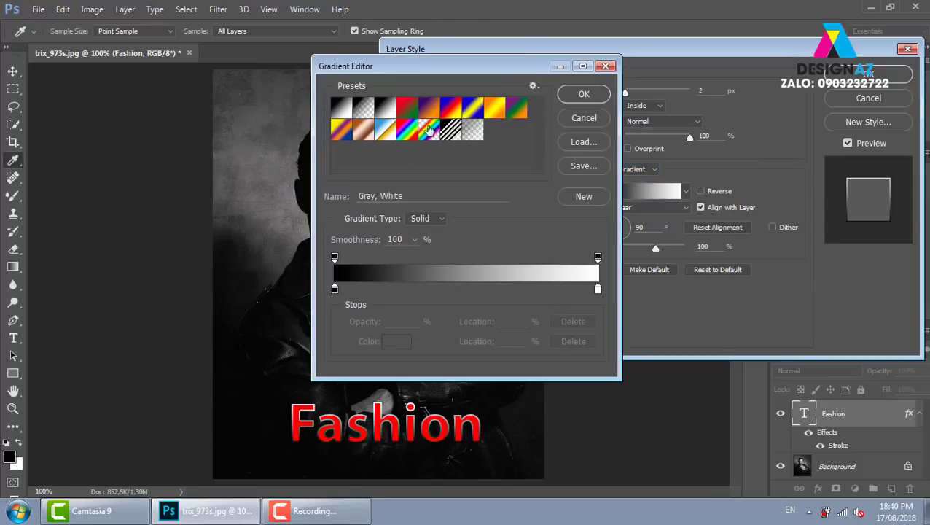
left_click(431, 113)
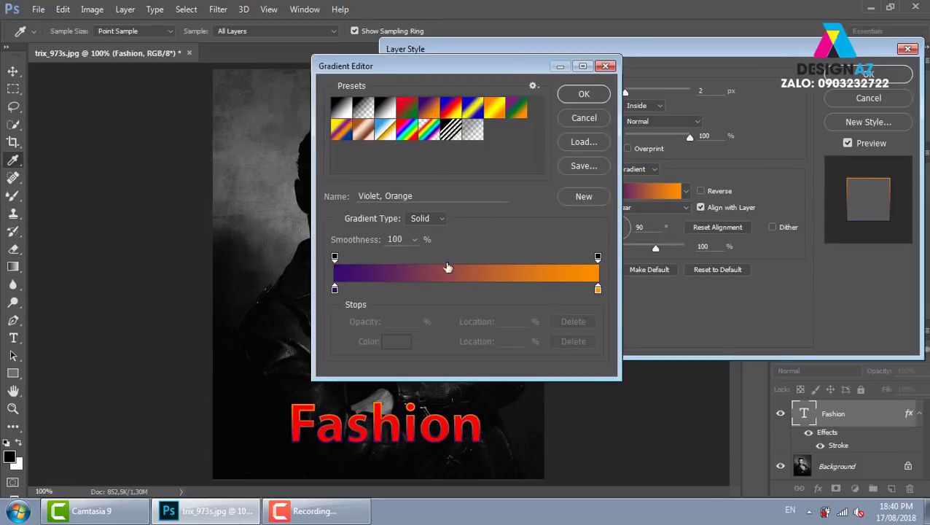
left_click(495, 110)
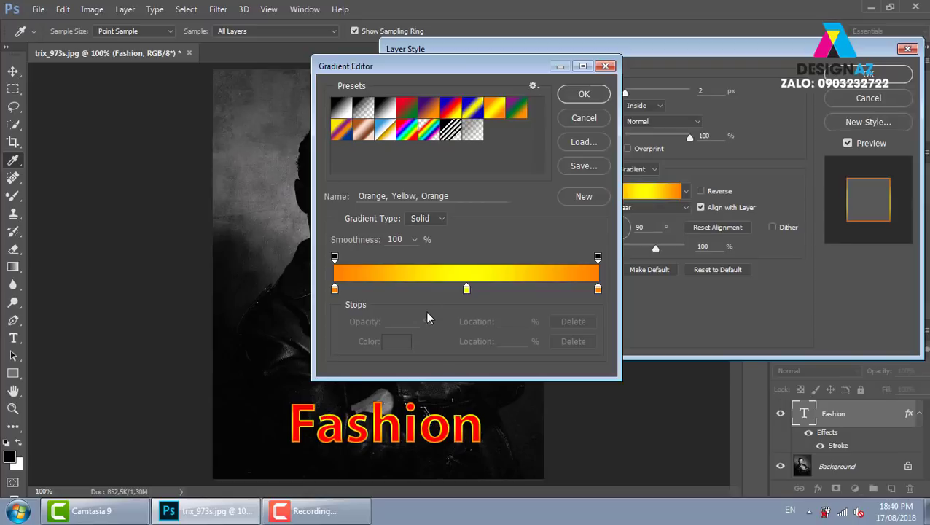
left_click(605, 66)
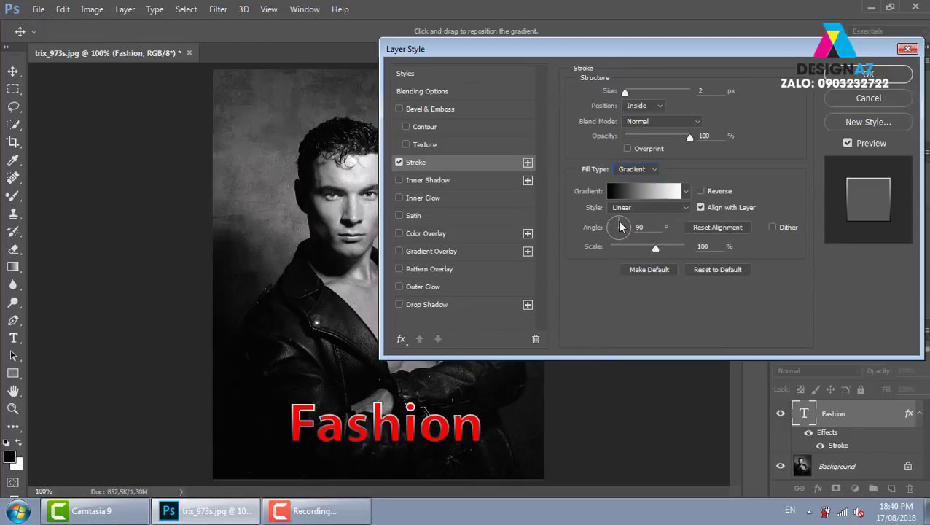
Rotate the stroke gradient angle to -90°
left_click_drag(619, 227, 628, 228)
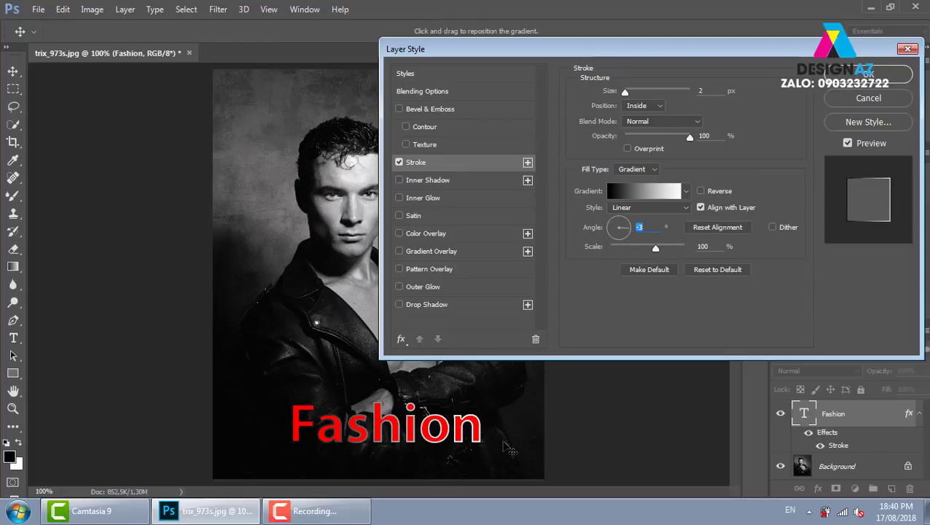
left_click(624, 240)
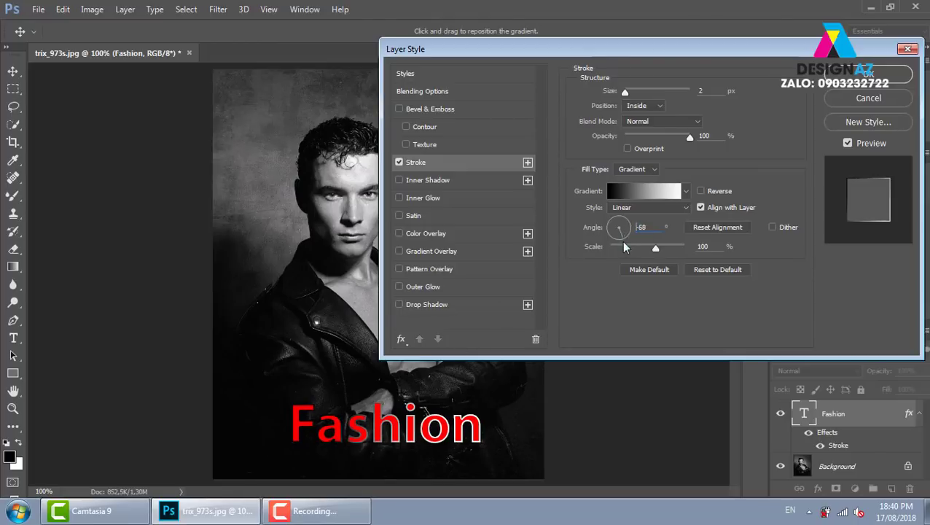
left_click_drag(623, 246, 619, 249)
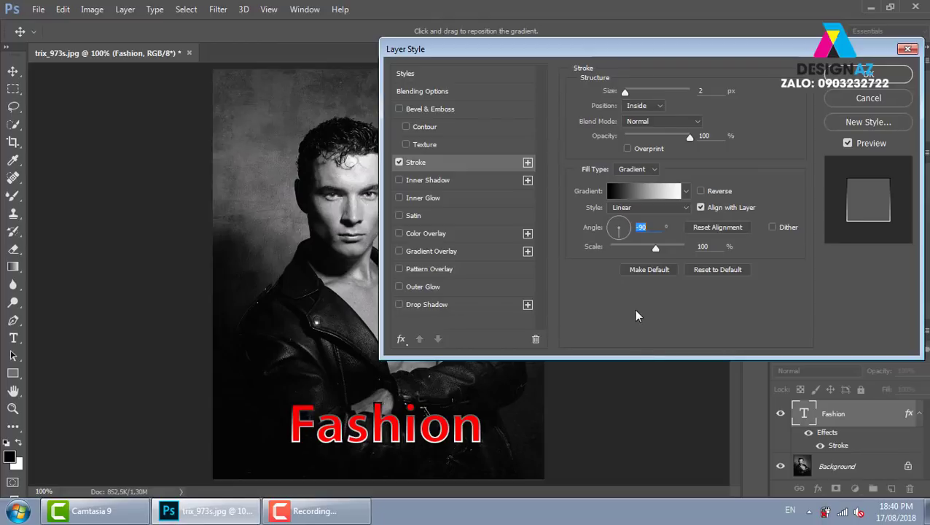
left_click(654, 169)
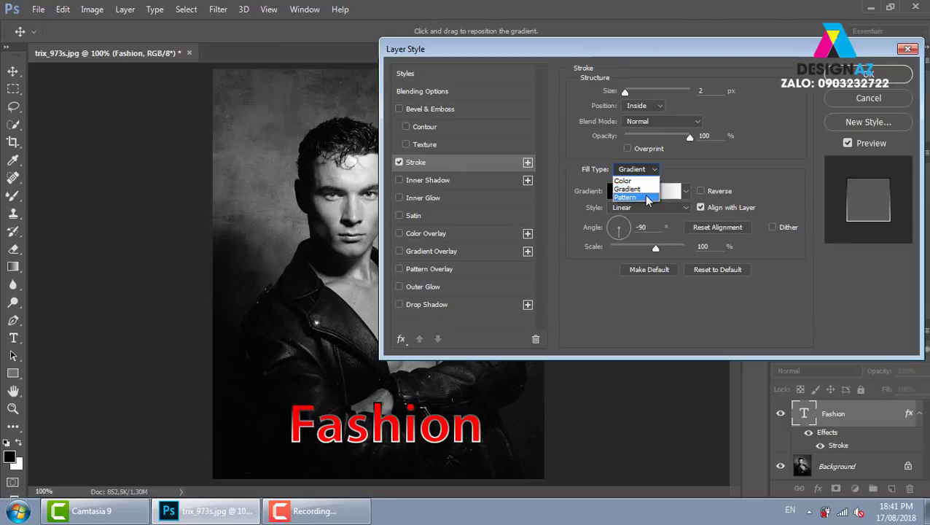
Give the stroke a diagonal-stripe Pattern fill at 57% scale and 51% opacity
left_click(645, 198)
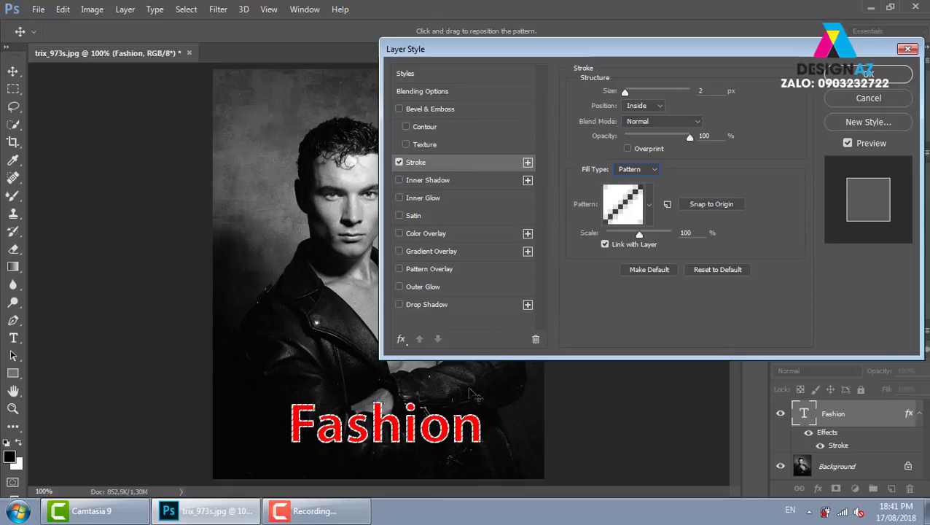
left_click_drag(638, 233, 619, 237)
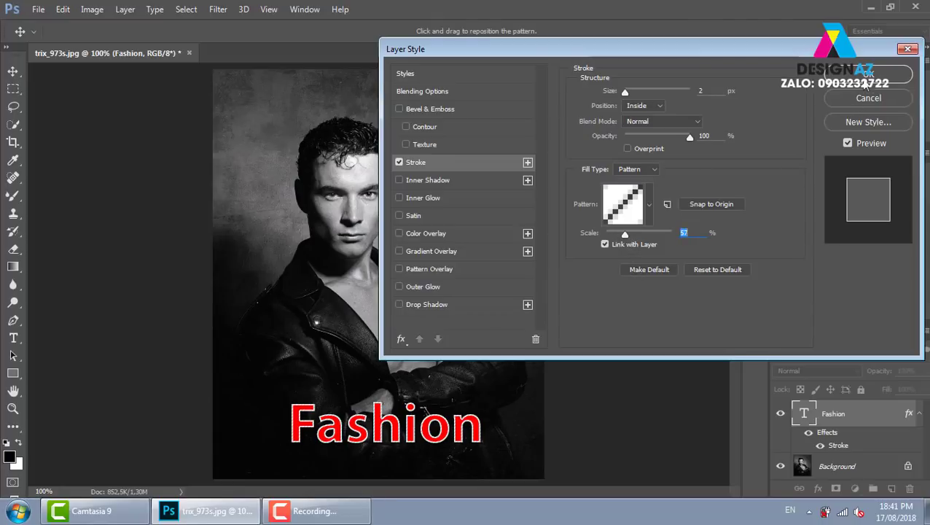
scroll(280, 189, "up", 1)
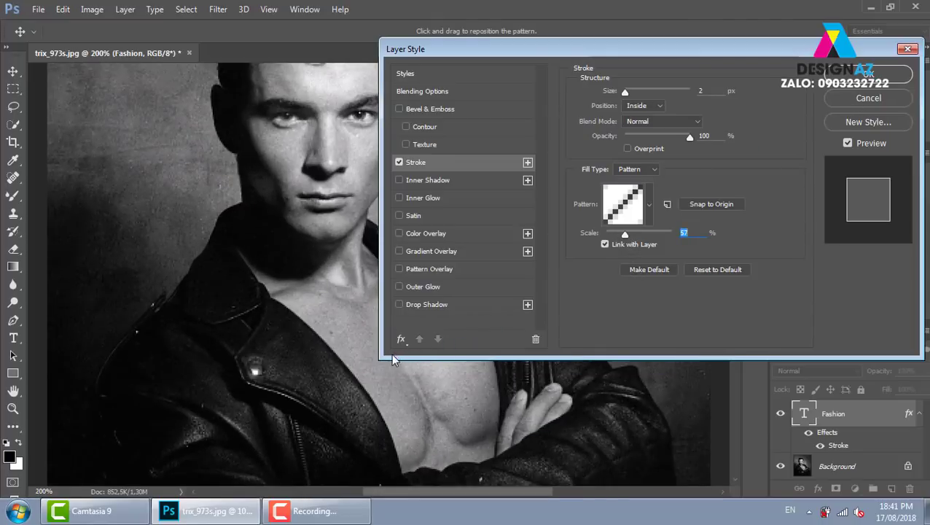
scroll(280, 188, "up", 1)
scroll(280, 189, "up", 1)
scroll(280, 189, "down", 5)
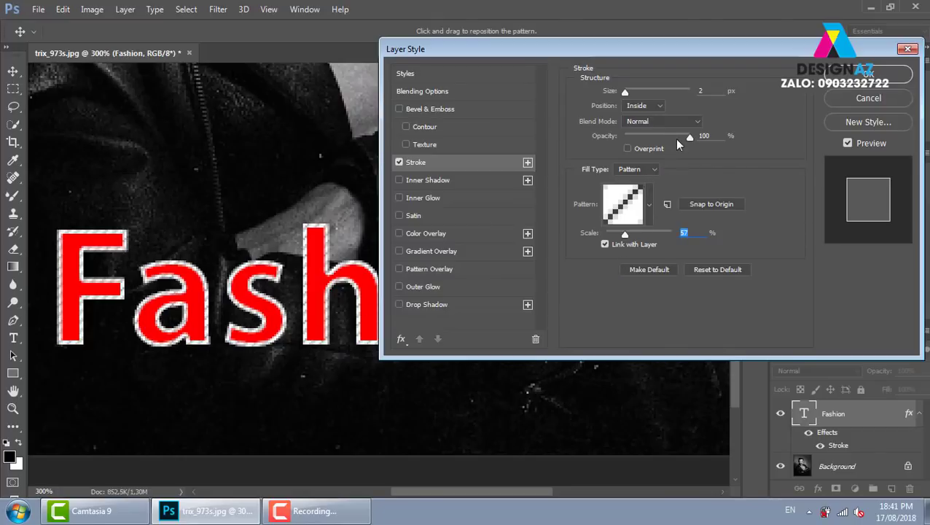
mouse_move(674, 137)
left_mouse_down()
mouse_move(665, 137)
mouse_move(680, 144)
mouse_move(617, 144)
mouse_move(659, 137)
left_mouse_up()
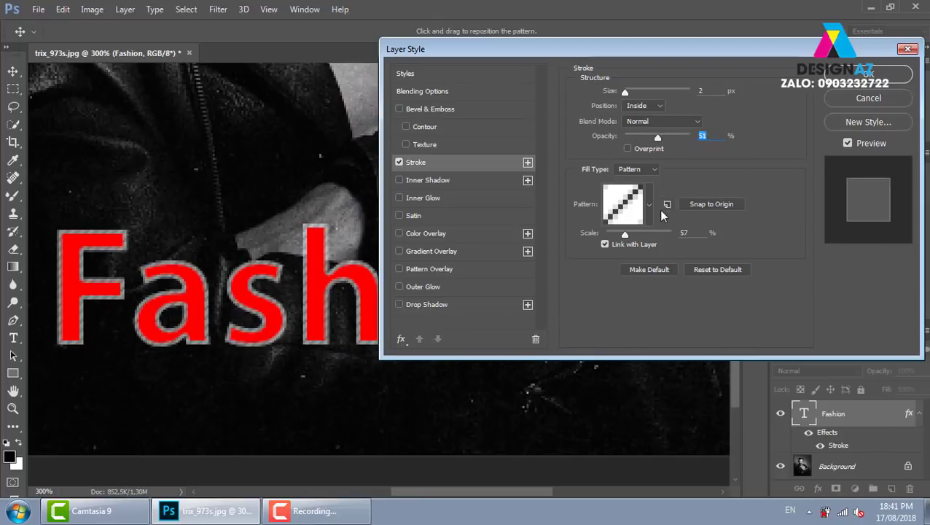
Try Overlay, then Screen blend mode on the stroke, and revert its fill to solid white Color
left_click(662, 121)
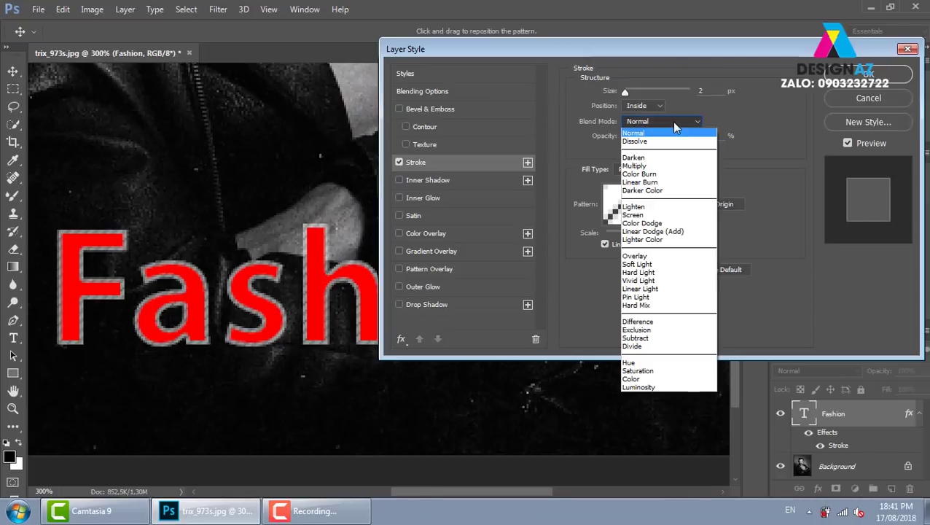
left_click(661, 257)
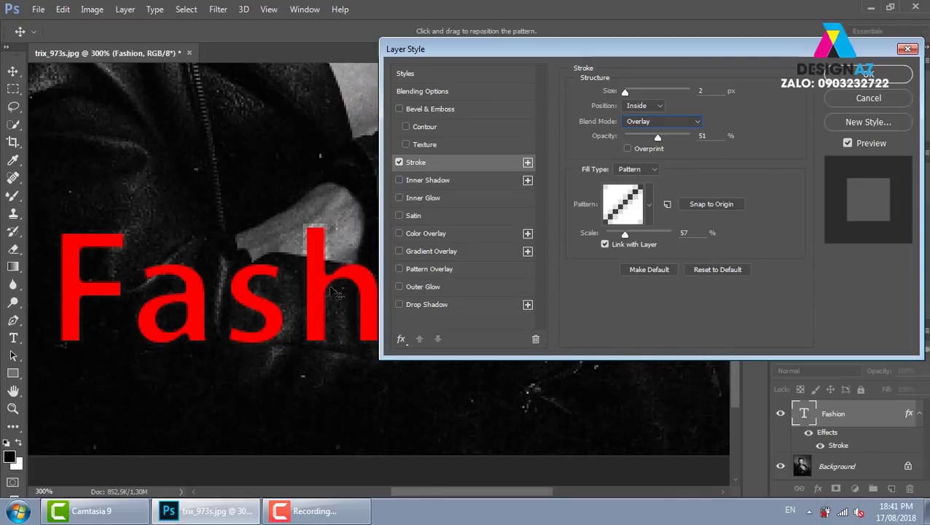
left_click(646, 123)
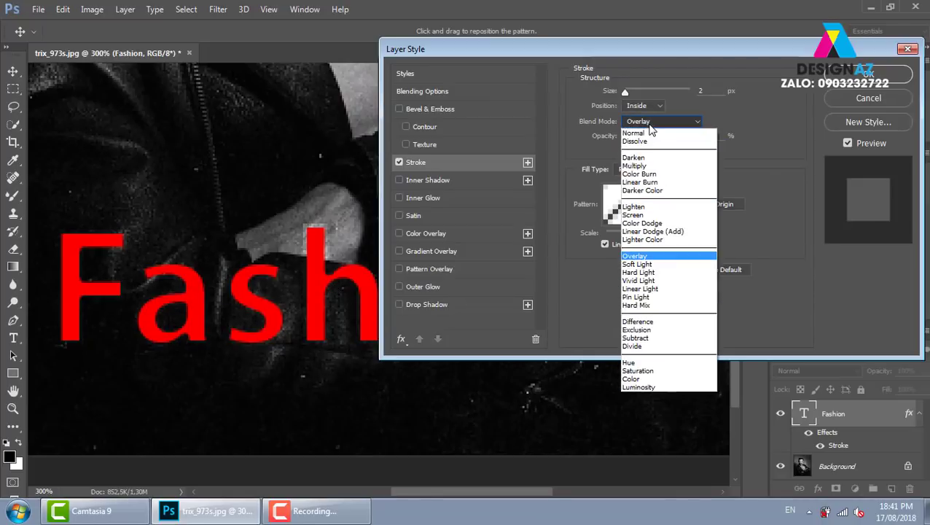
left_click(651, 215)
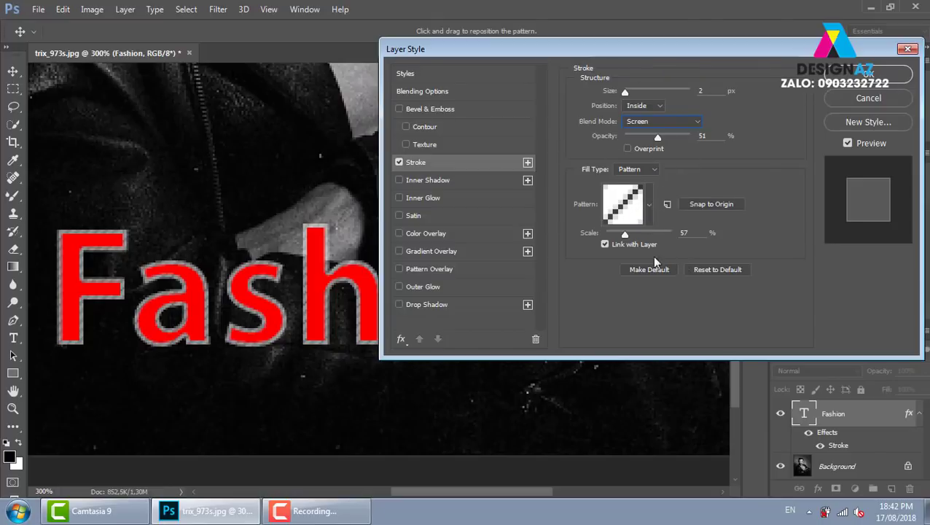
left_click(648, 169)
left_click(641, 183)
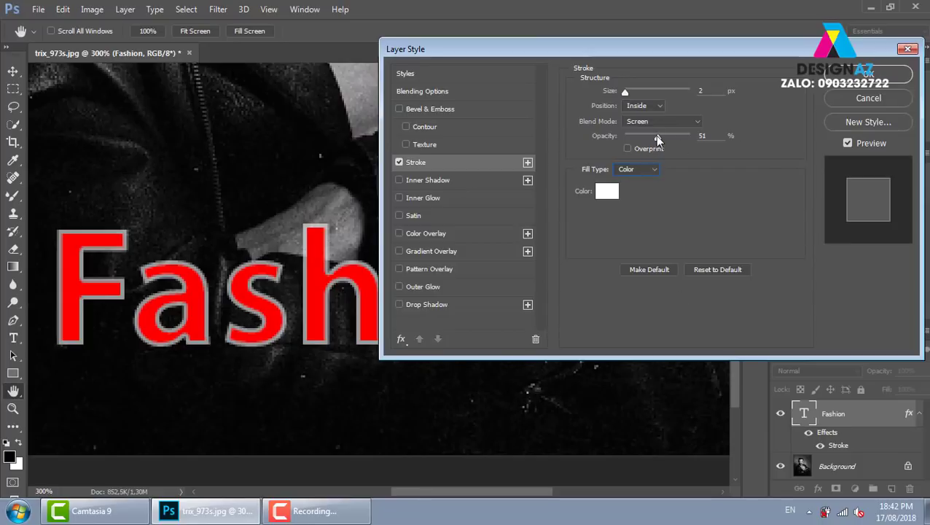
Return the stroke to 100% opacity, Normal blend, thin size, and apply the style
left_click_drag(658, 137, 724, 144)
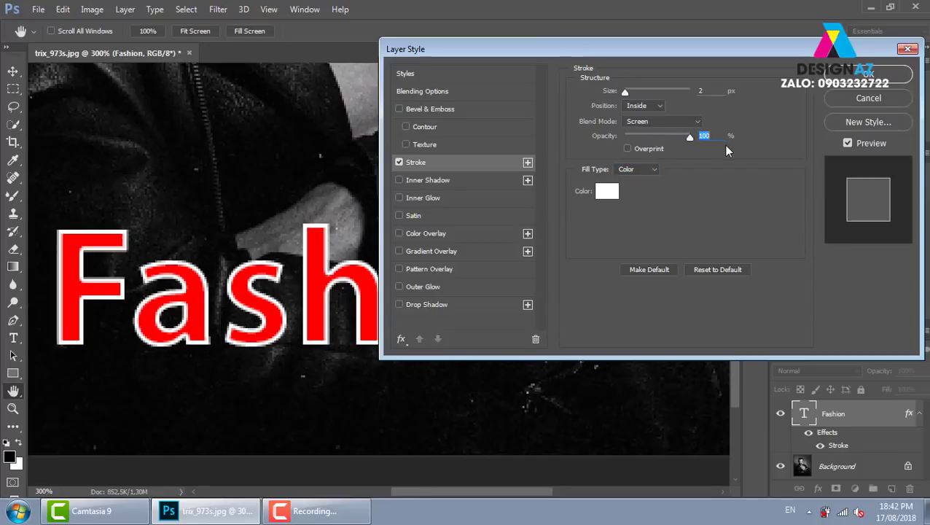
left_click(667, 122)
left_click(660, 131)
left_click_drag(625, 93, 626, 99)
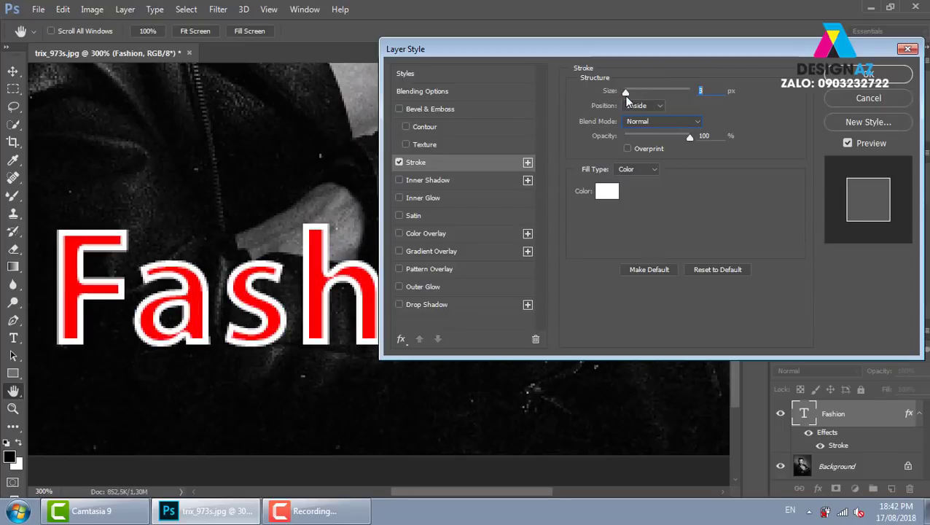
left_click(868, 74)
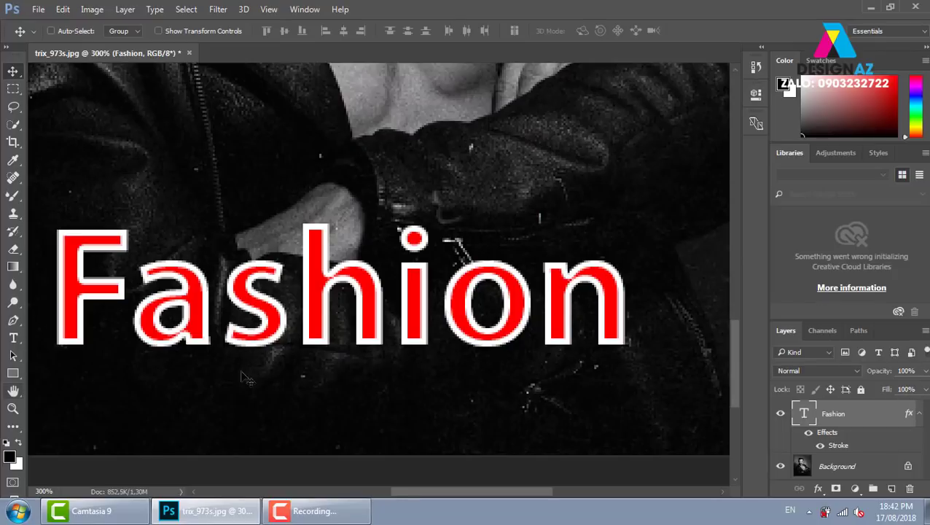
Drop the Fashion layer's Fill to 0% so only the white outline remains, then zoom out
left_click(925, 389)
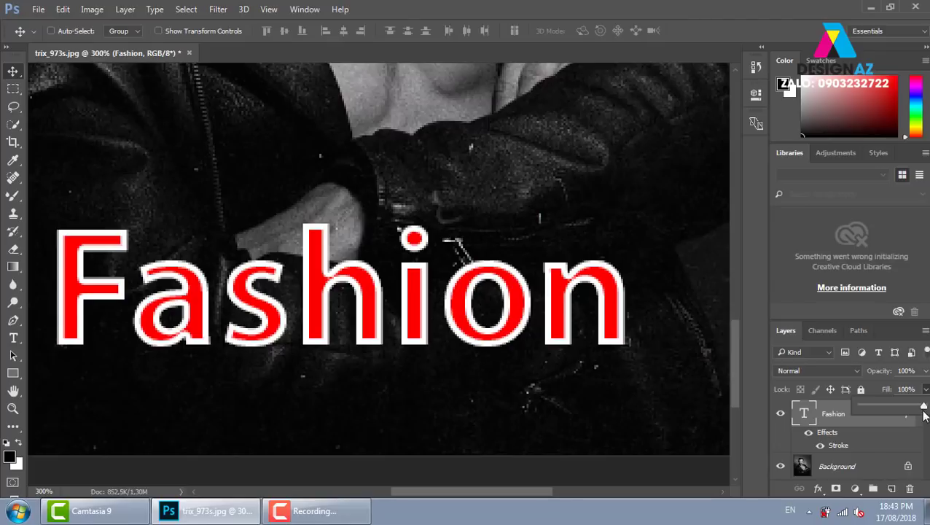
left_click_drag(924, 406, 843, 407)
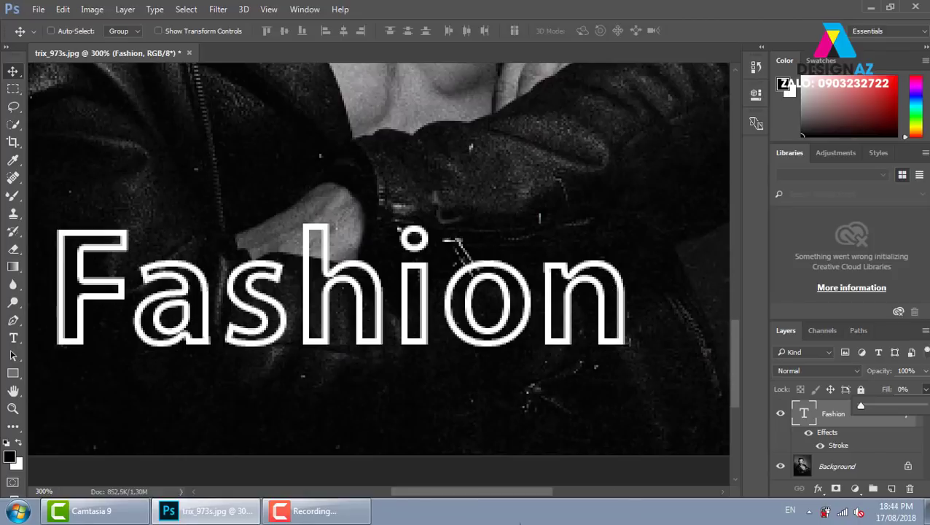
left_click(351, 512)
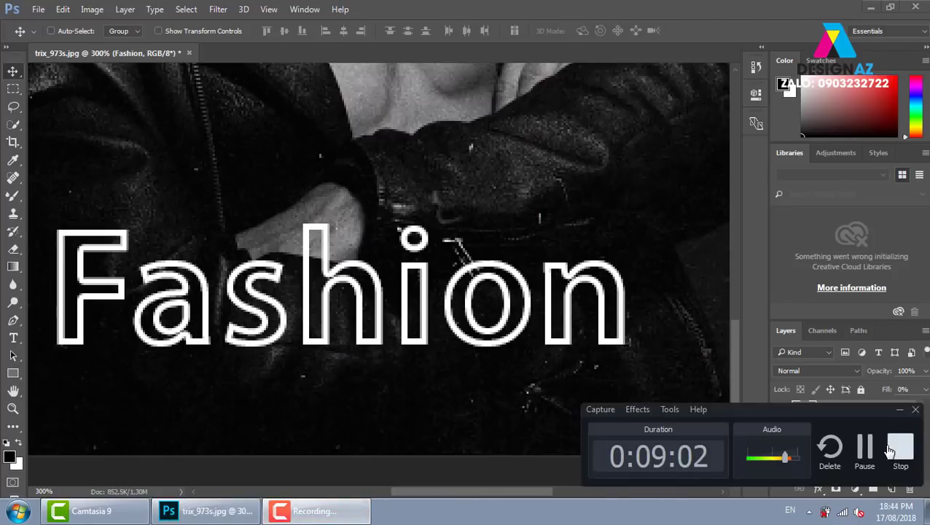
left_click(864, 447)
scroll(459, 261, "down", 2)
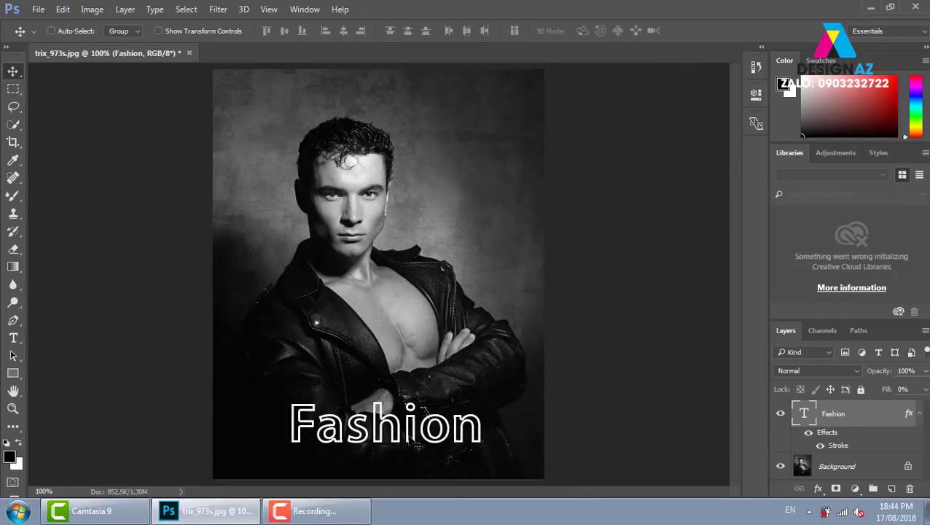
Reposition the Fashion text on the portrait and try the Overlay blend mode on it
mouse_move(409, 438)
left_mouse_down()
mouse_move(394, 311)
mouse_move(401, 328)
left_mouse_up()
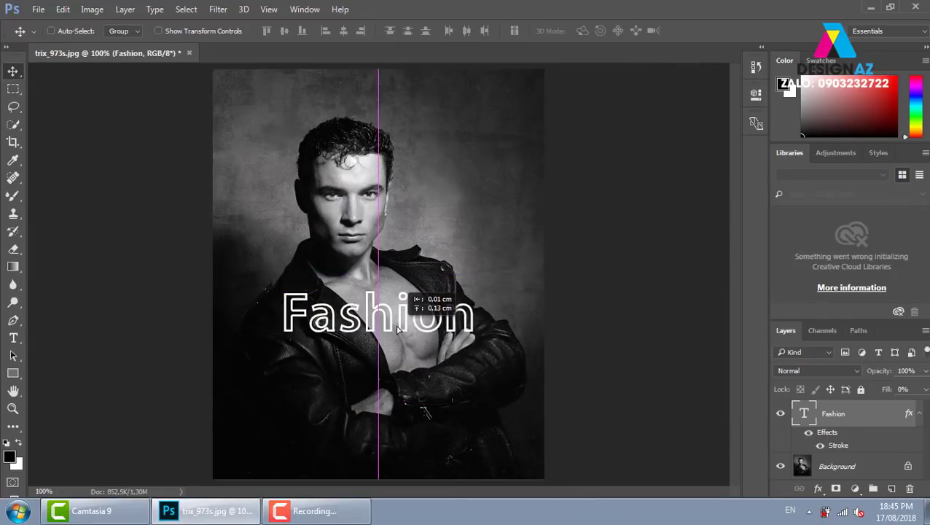
left_click(845, 372)
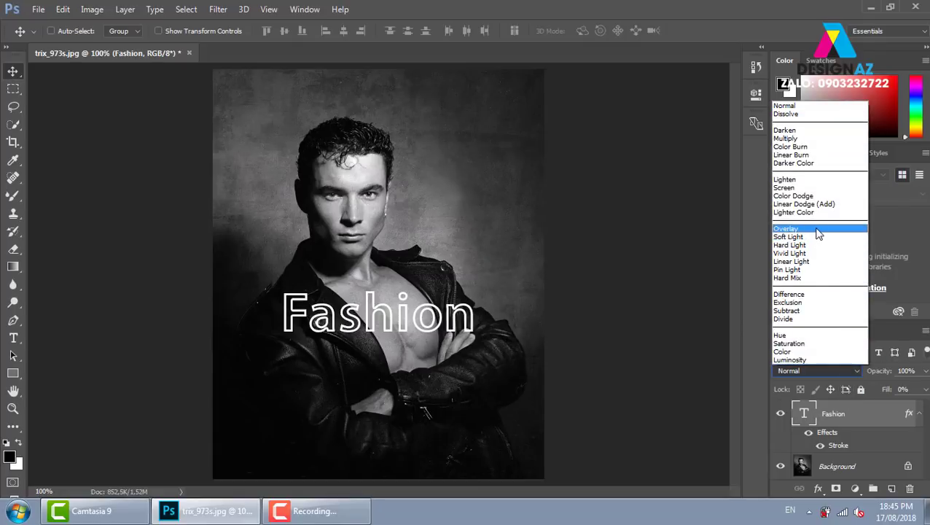
left_click(794, 229)
mouse_move(421, 315)
left_mouse_down()
mouse_move(417, 191)
mouse_move(436, 284)
mouse_move(428, 313)
mouse_move(428, 305)
left_mouse_up()
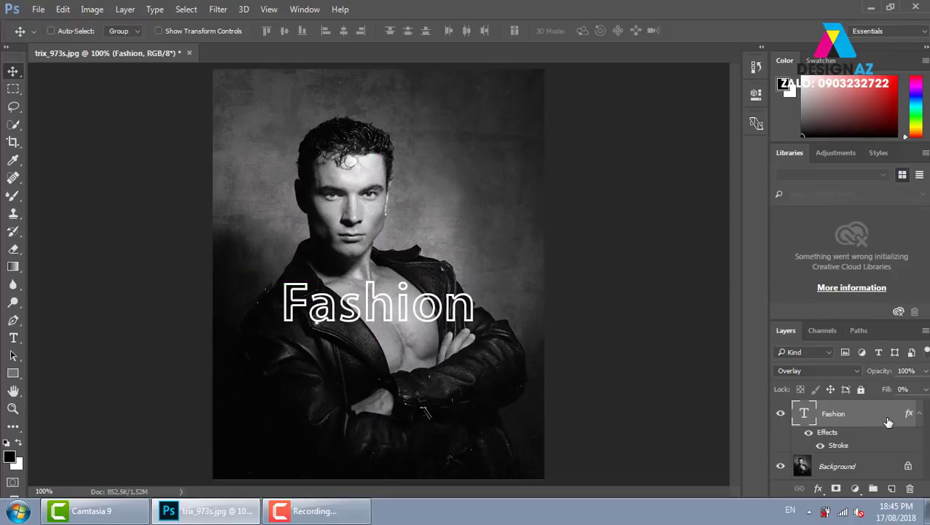
mouse_move(446, 314)
left_mouse_down()
mouse_move(430, 172)
mouse_move(439, 161)
mouse_move(441, 434)
left_mouse_up()
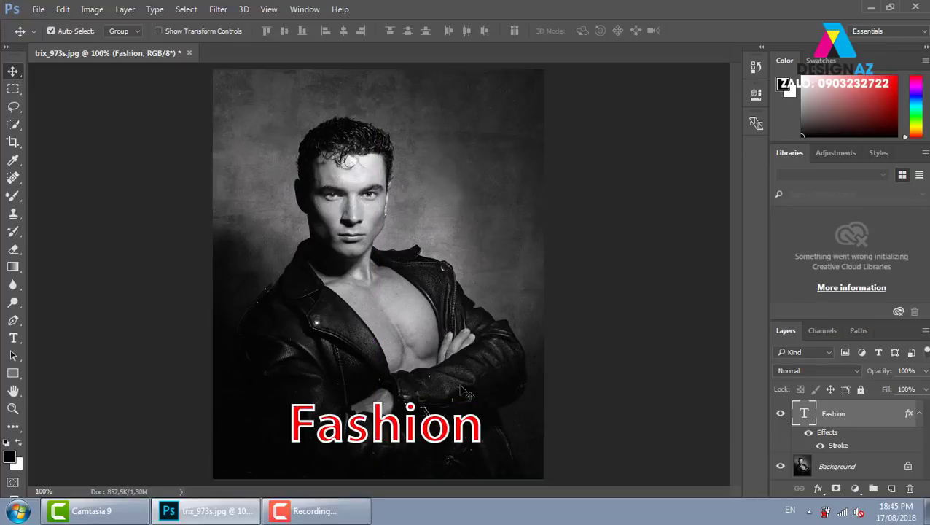
Move the Fashion text up to chest height and open its Blending Options
left_click_drag(442, 448, 487, 336)
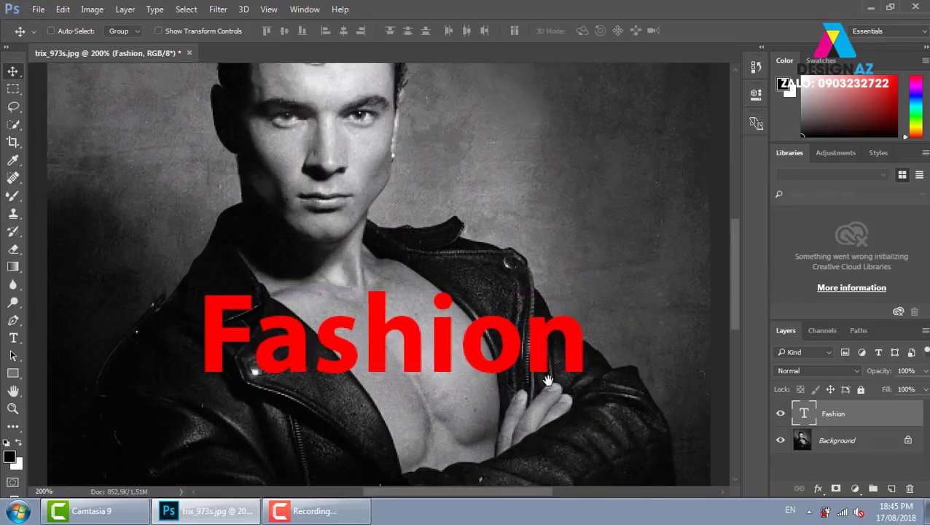
scroll(551, 365, "down", 2)
right_click(821, 418)
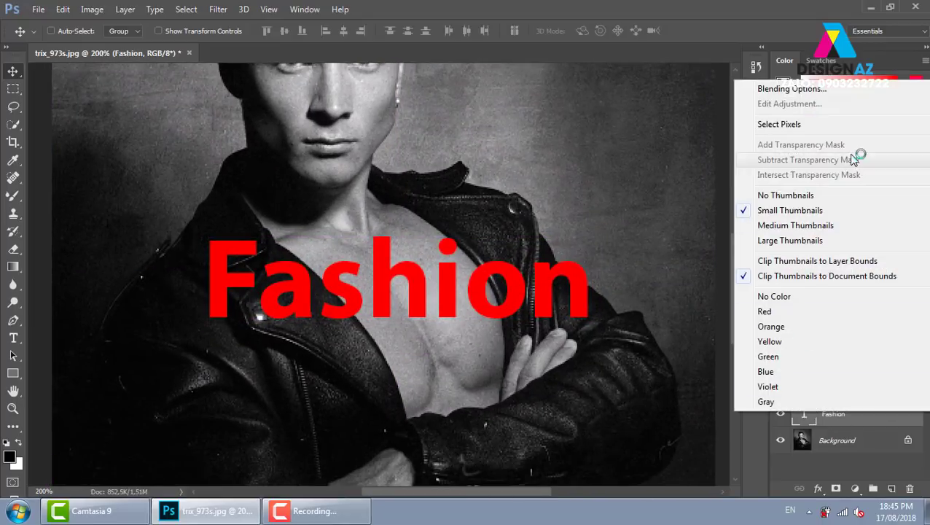
left_click(826, 89)
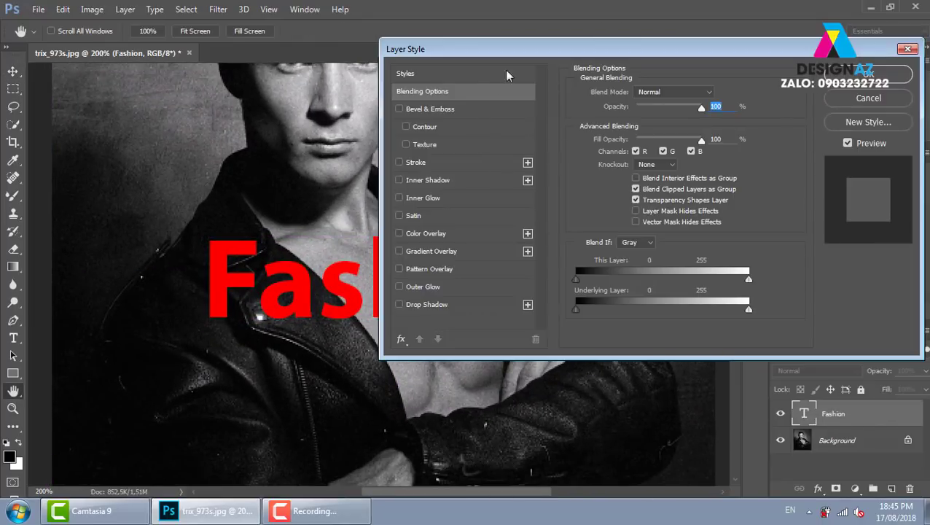
Shift the Layer Style window aside and zoom out to see the whole photo
left_click_drag(523, 40, 706, 42)
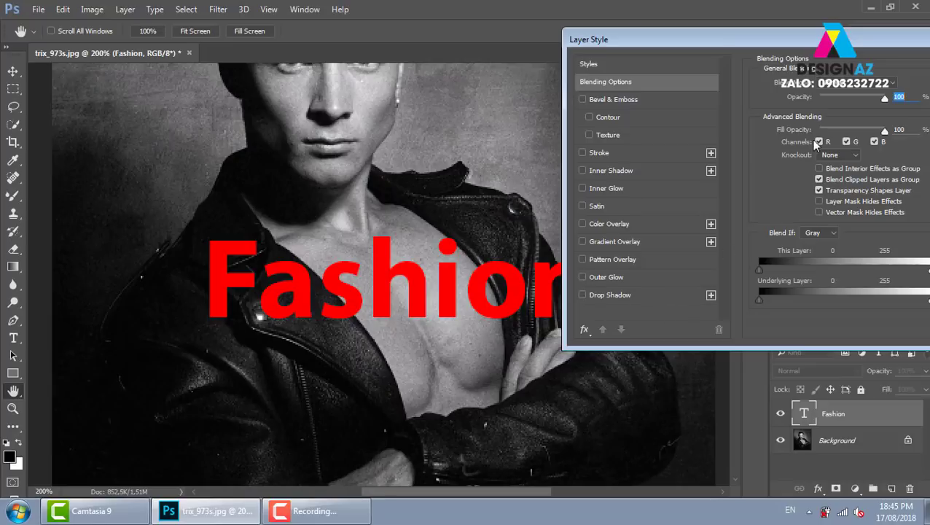
mouse_move(759, 39)
left_mouse_down()
mouse_move(677, 166)
mouse_move(623, 162)
left_mouse_up()
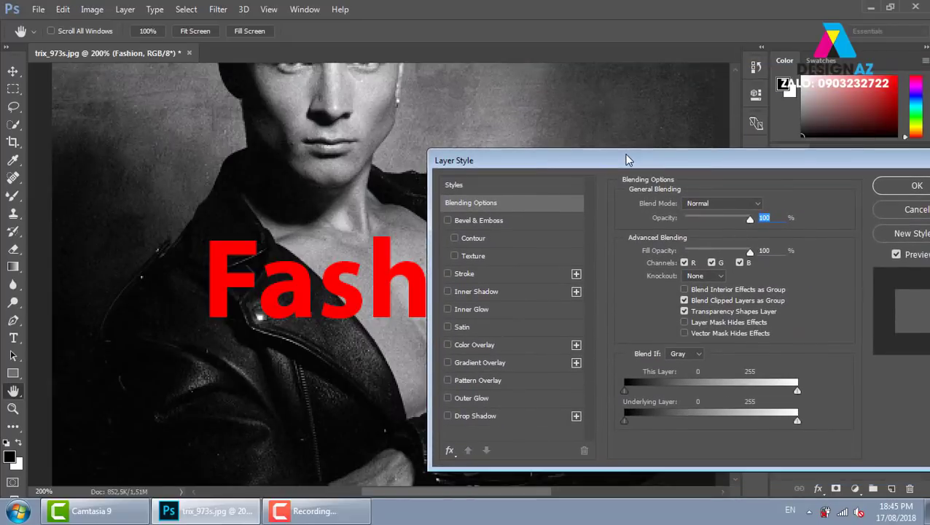
key("ctrl+minus")
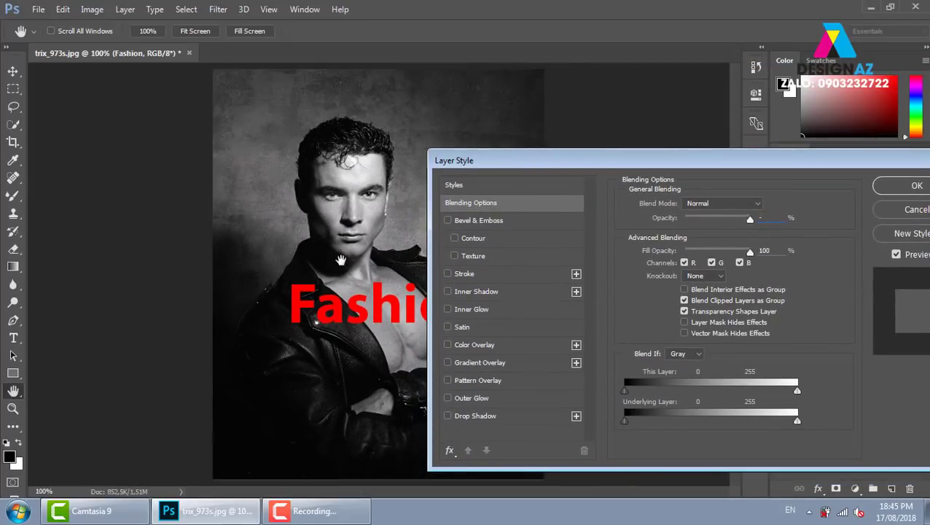
mouse_move(676, 160)
left_mouse_down()
mouse_move(705, 69)
mouse_move(725, 69)
left_mouse_up()
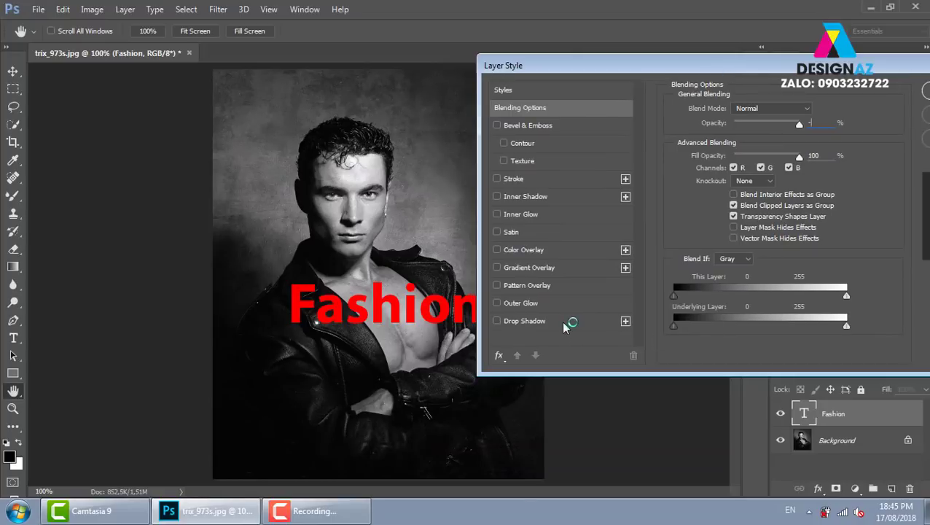
Enable a Drop Shadow on the Fashion text at 83% opacity with reduced distance
left_click(474, 206)
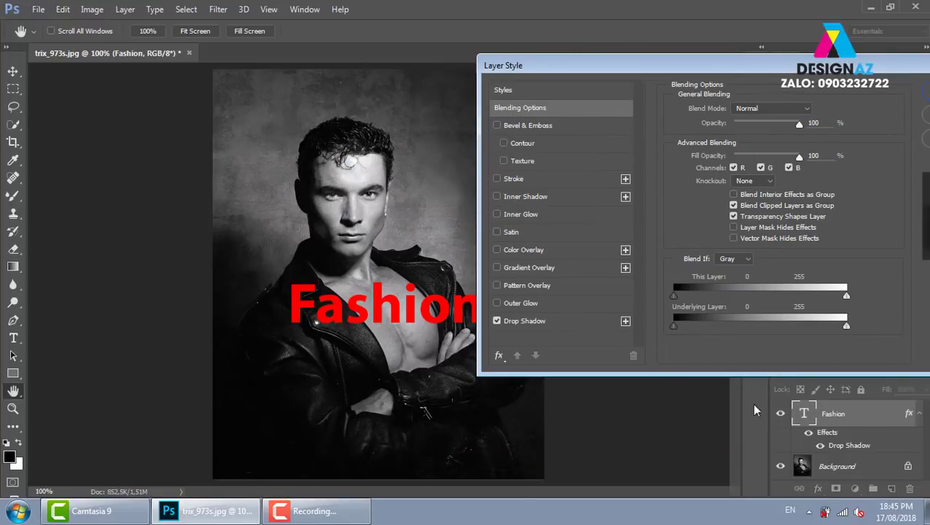
left_click(572, 320)
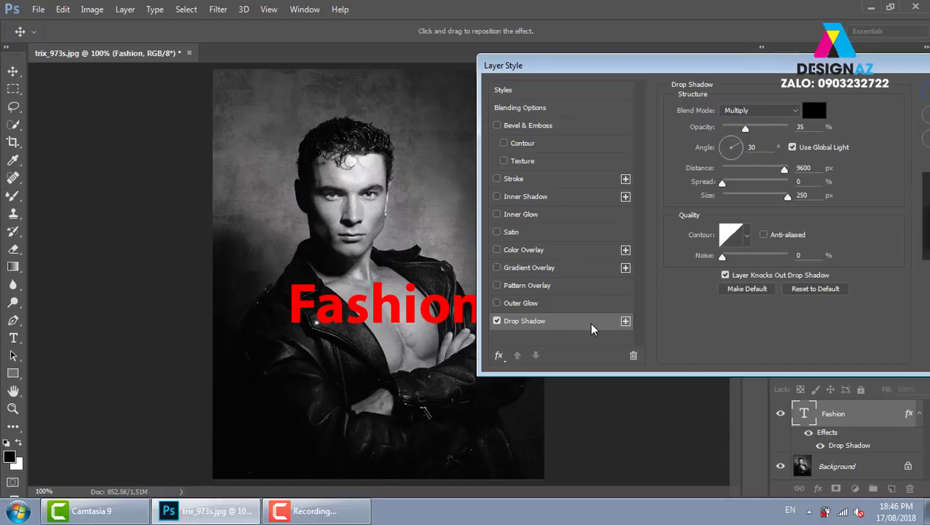
mouse_move(745, 129)
left_mouse_down()
mouse_move(651, 134)
mouse_move(776, 137)
left_mouse_up()
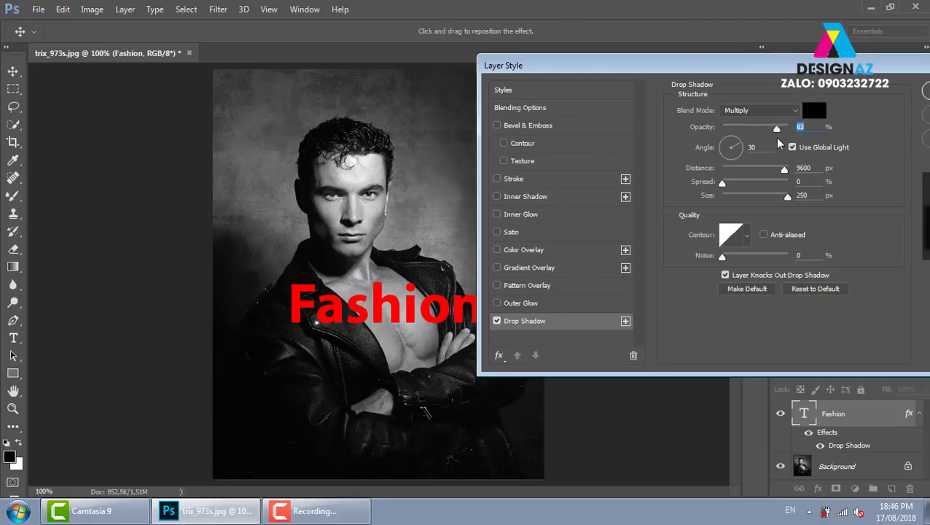
left_click_drag(729, 65, 724, 62)
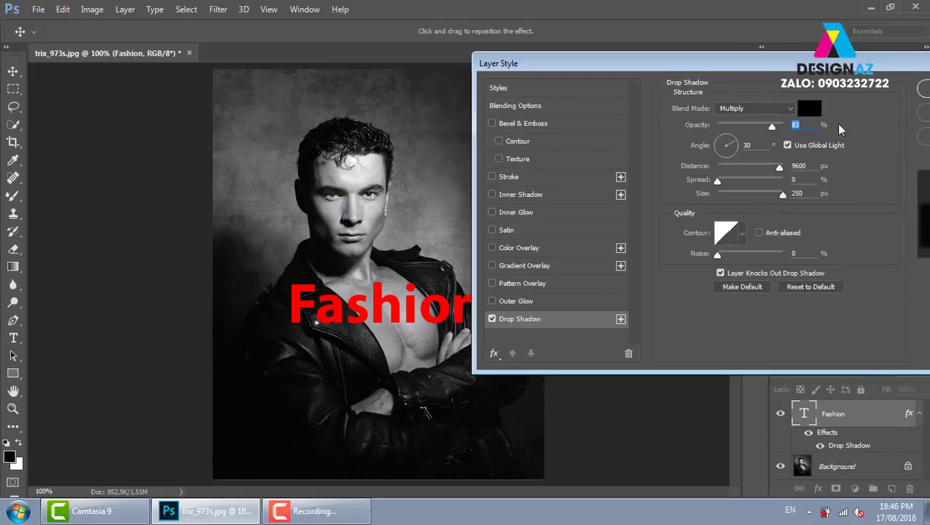
left_click_drag(778, 168, 723, 169)
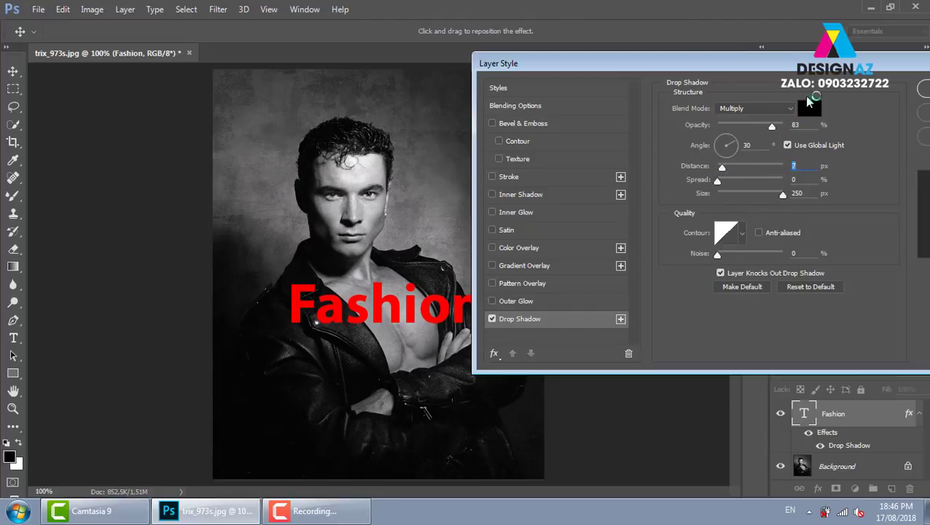
mouse_move(827, 69)
left_mouse_down()
mouse_move(773, 64)
mouse_move(783, 64)
left_mouse_up()
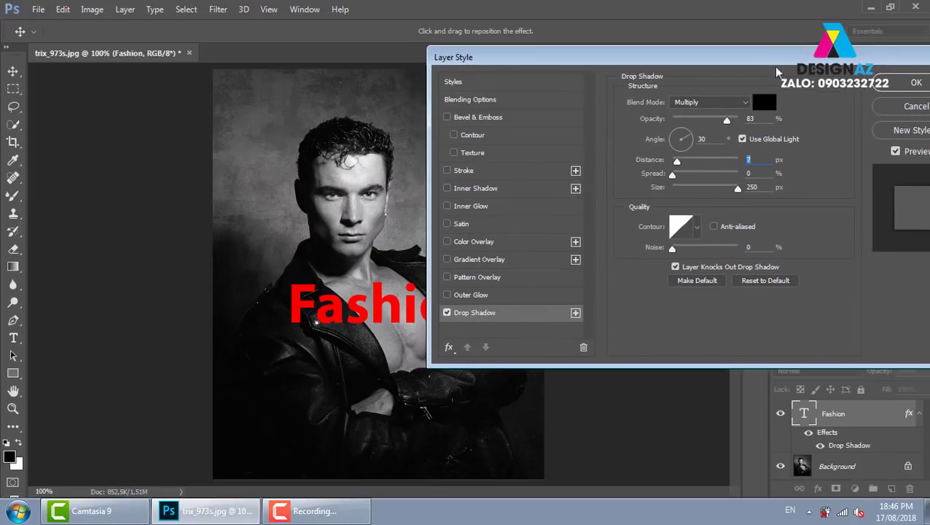
Set the shadow to Normal blend with 0 px distance, 42% spread and 10 px size
left_click(734, 103)
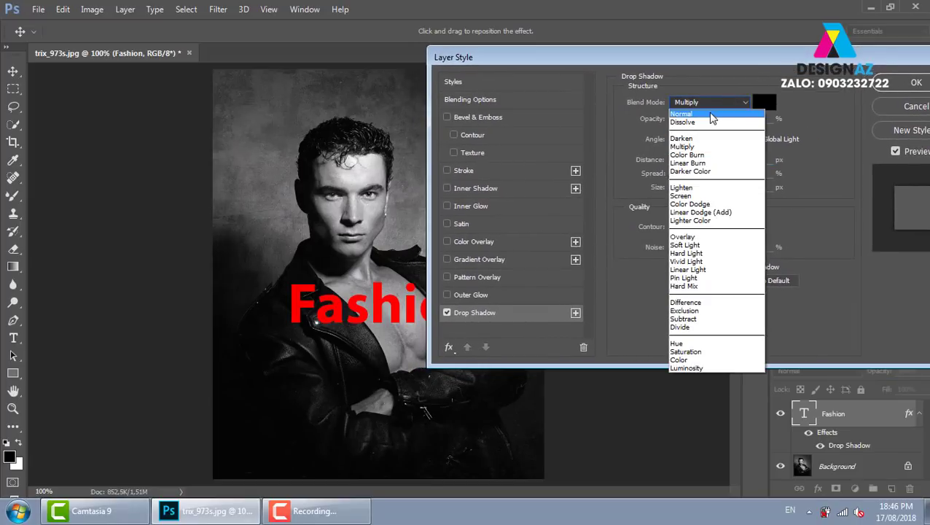
left_click(712, 115)
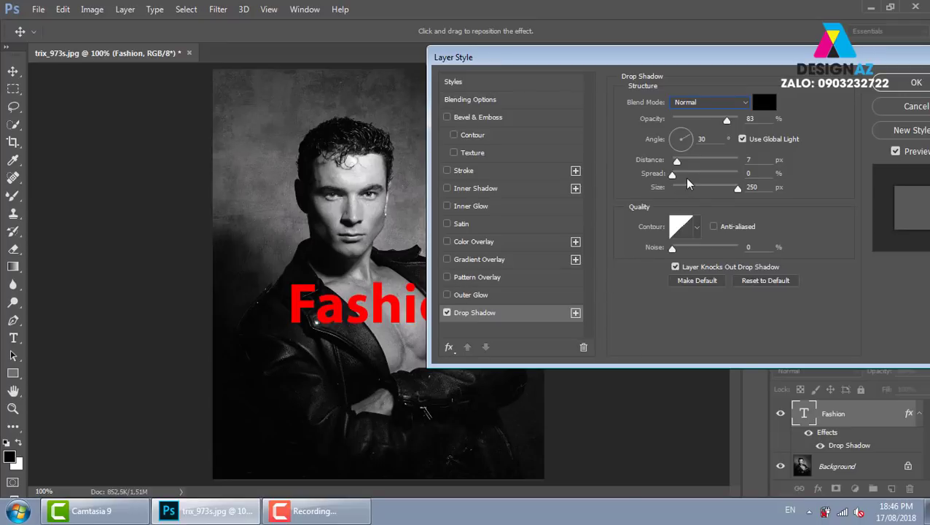
left_click_drag(736, 189, 674, 188)
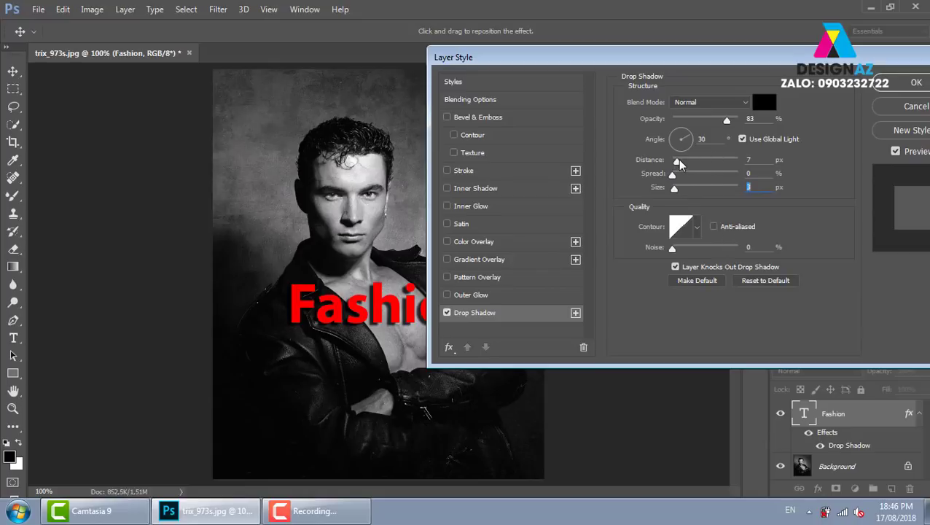
left_click_drag(678, 166, 679, 160)
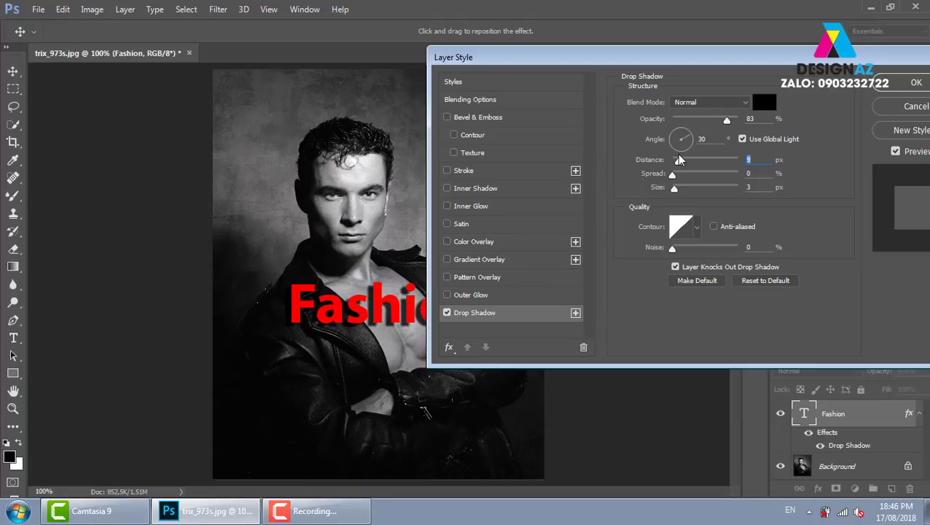
left_click_drag(673, 175, 790, 179)
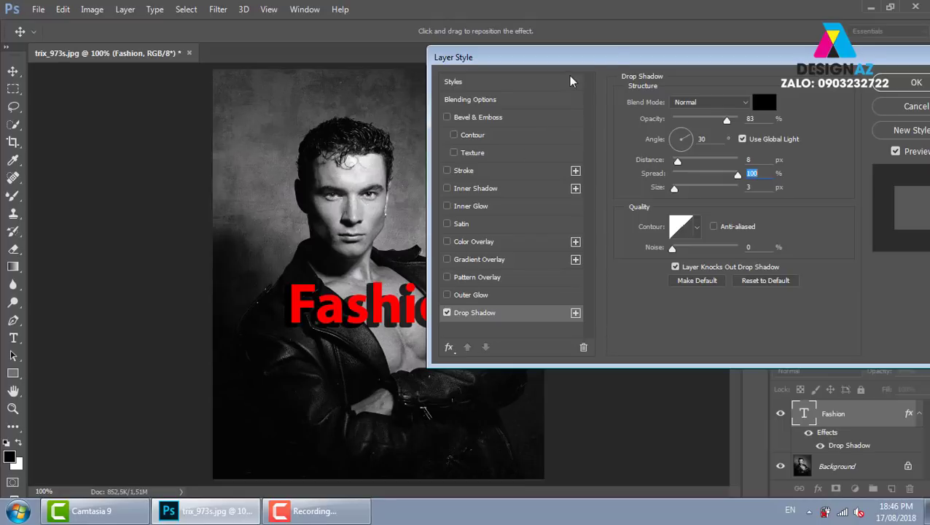
mouse_move(618, 57)
left_mouse_down()
mouse_move(799, 78)
mouse_move(634, 23)
left_mouse_up()
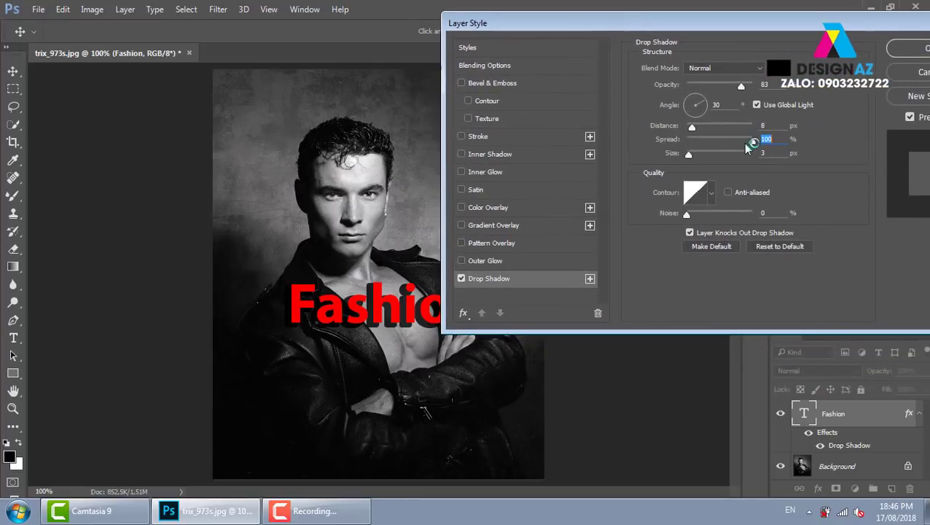
mouse_move(751, 140)
left_mouse_down()
mouse_move(706, 139)
mouse_move(691, 154)
left_mouse_up()
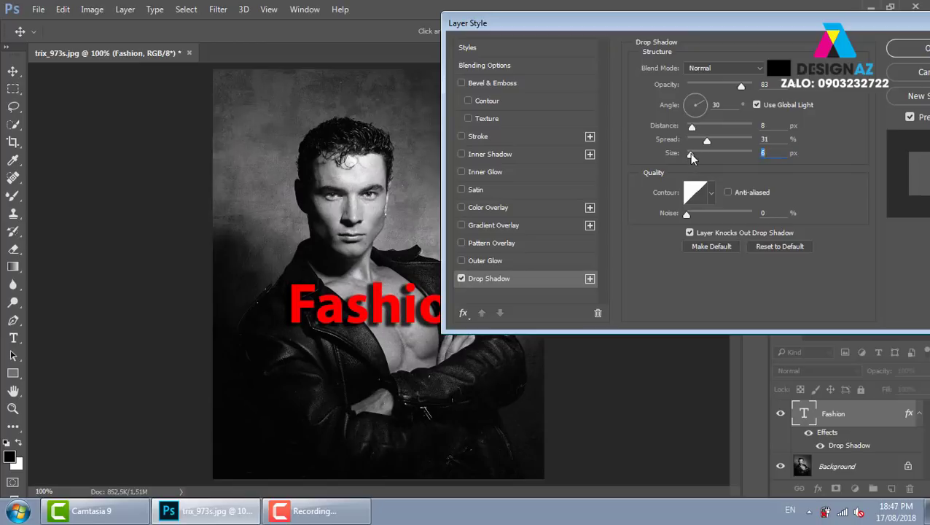
mouse_move(689, 152)
left_mouse_down()
mouse_move(703, 151)
mouse_move(692, 154)
left_mouse_up()
mouse_move(692, 129)
left_mouse_down()
mouse_move(690, 154)
mouse_move(714, 142)
left_mouse_up()
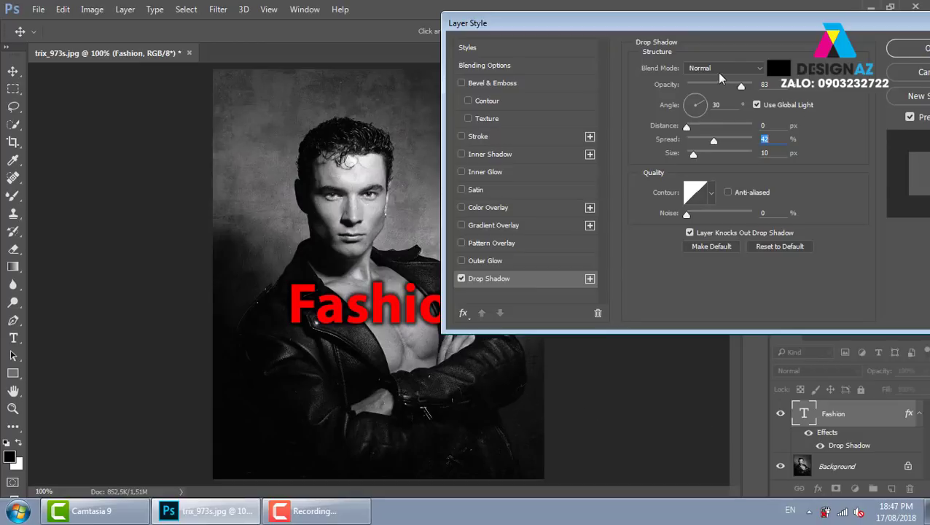
Try magenta and yellow shadow colours, then set the shadow colour to white ffffff
left_click_drag(733, 29, 754, 26)
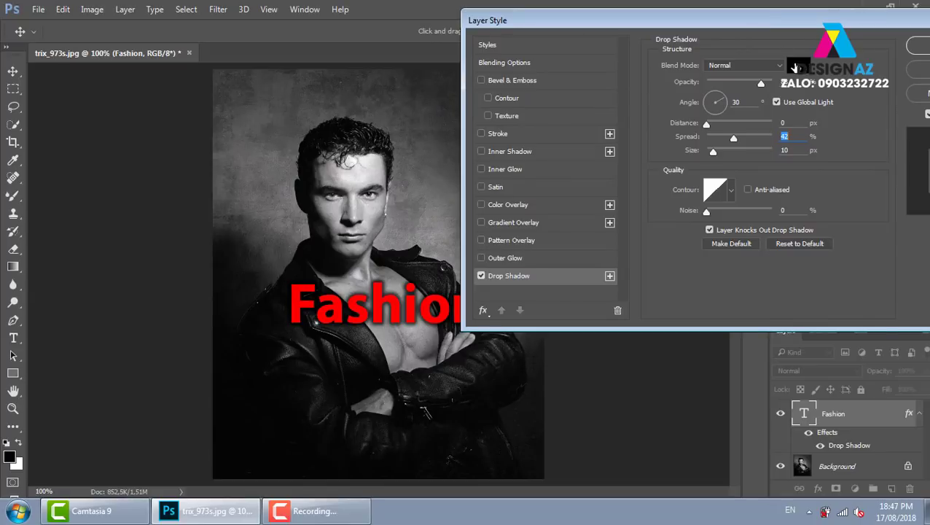
left_click(794, 67)
left_click(482, 149)
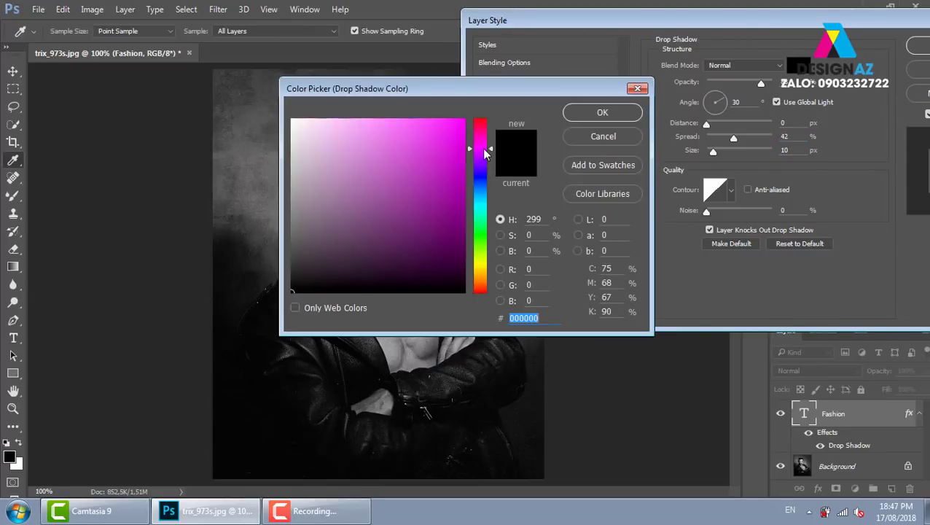
left_click(464, 137)
left_click(602, 112)
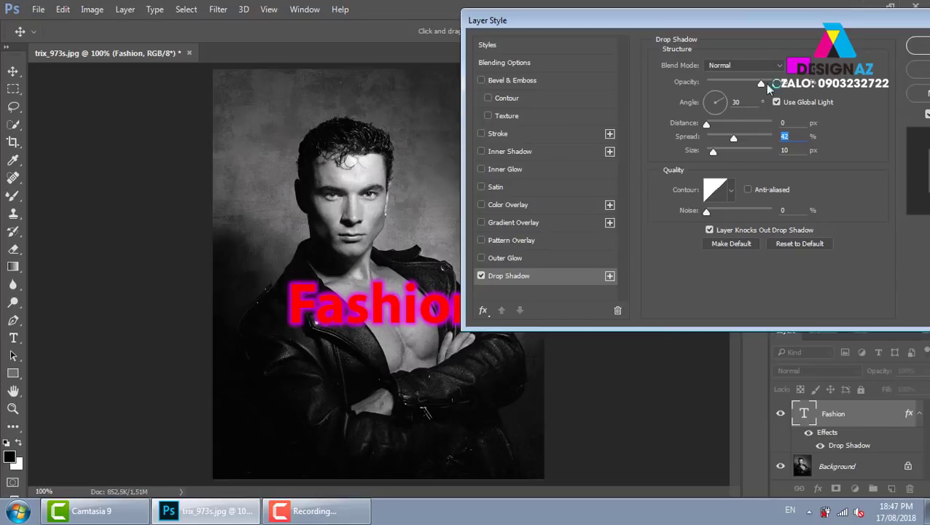
left_click(794, 67)
left_click(481, 263)
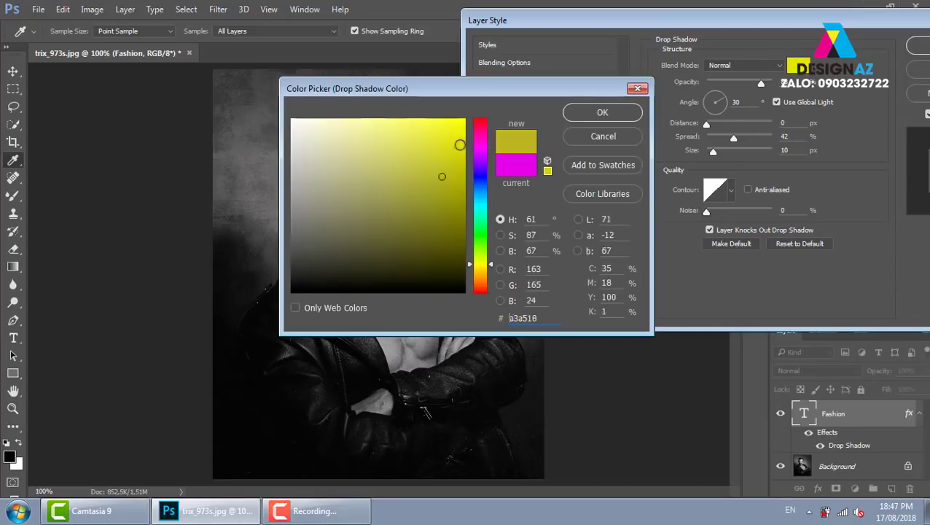
left_click(602, 112)
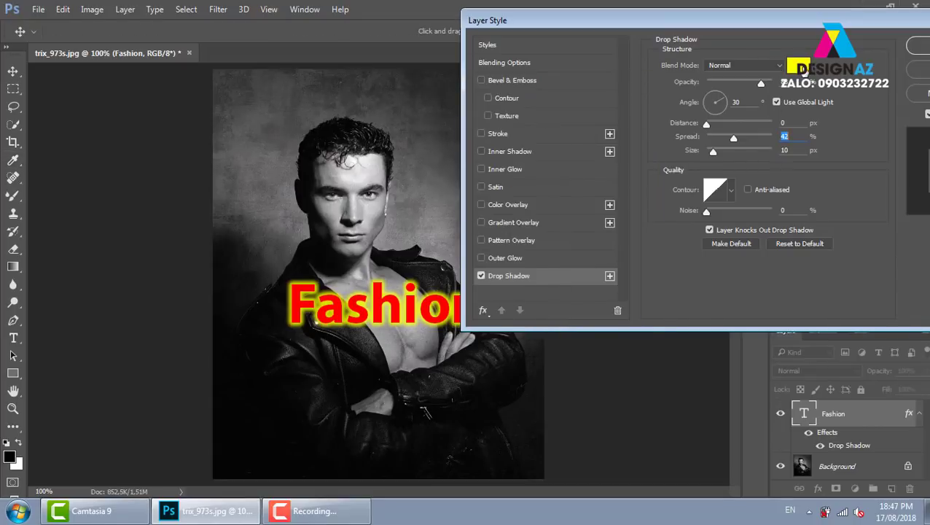
left_click(798, 68)
left_click(292, 119)
left_click(592, 114)
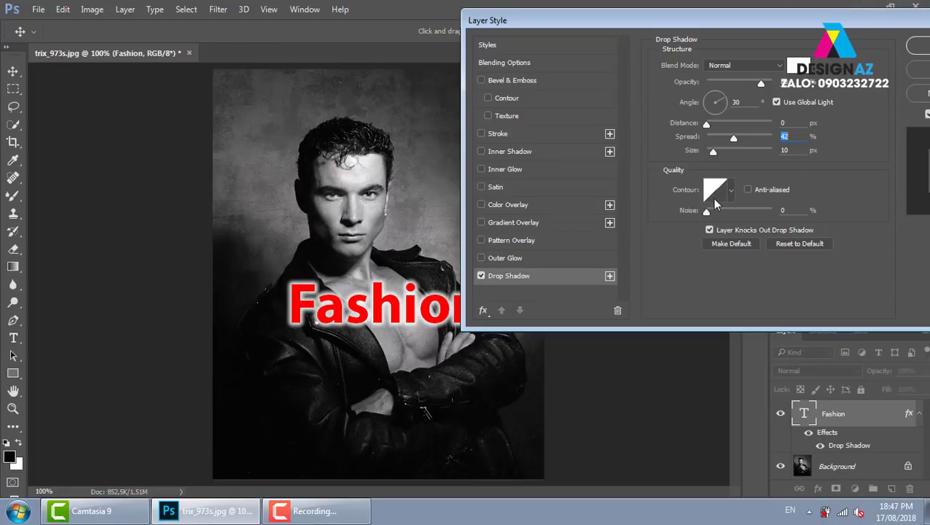
Compare the drop shadow contour presets and keep the U-shaped third top-row contour
left_click(730, 191)
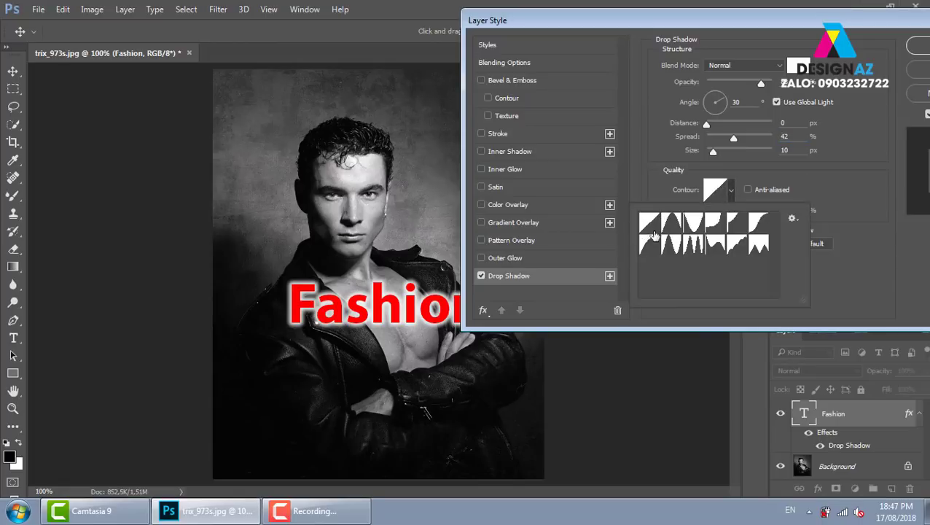
left_click(671, 223)
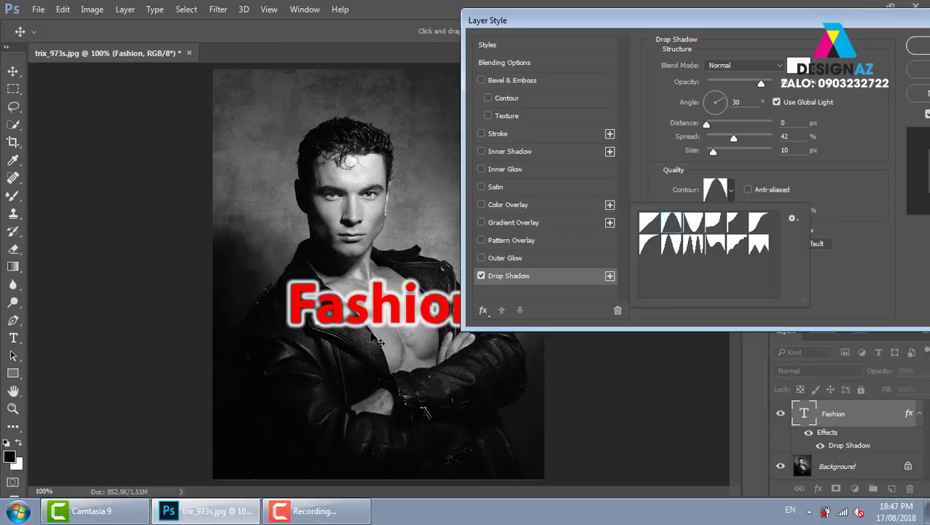
left_click(693, 225)
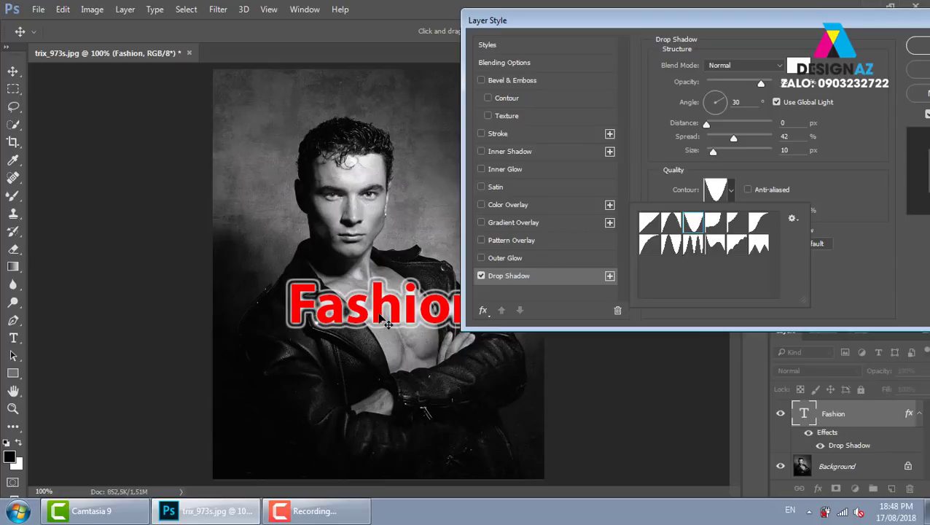
left_click(717, 227)
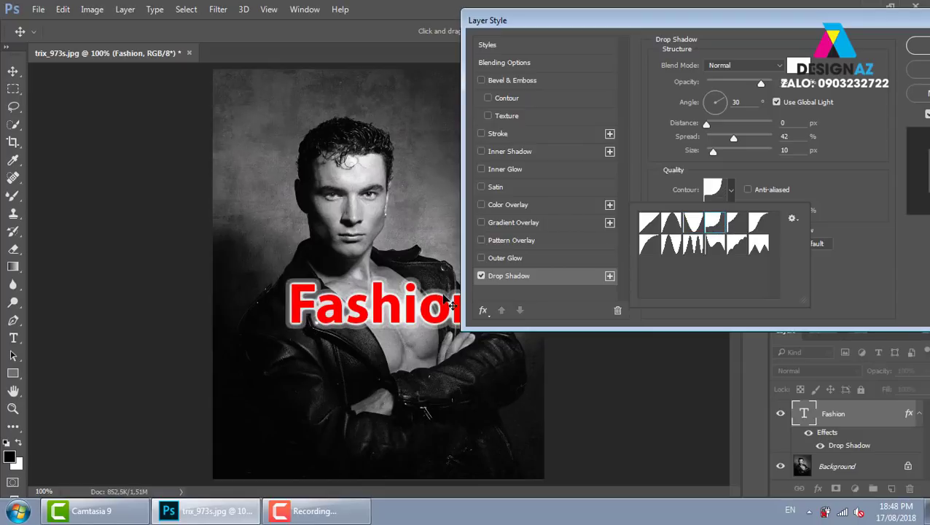
left_click(739, 228)
left_click(762, 229)
left_click(763, 250)
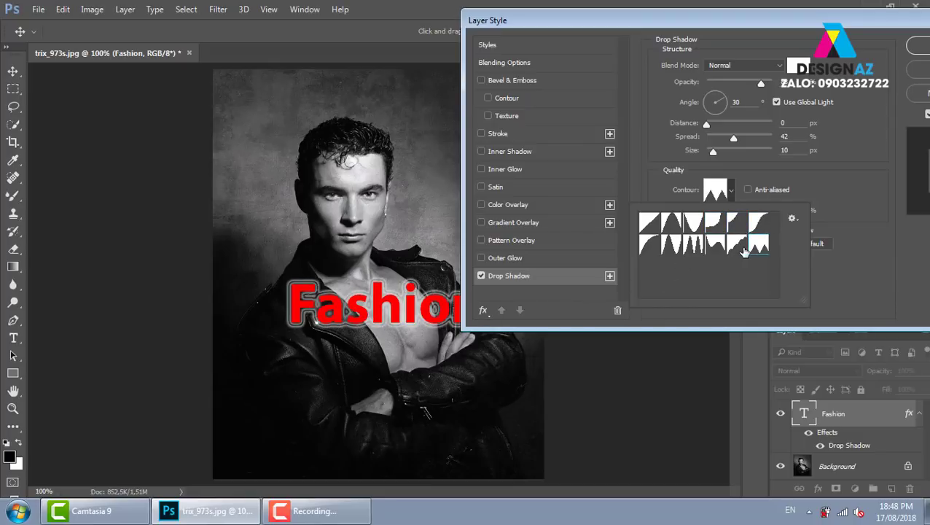
left_click(736, 246)
left_click(693, 246)
left_click(673, 248)
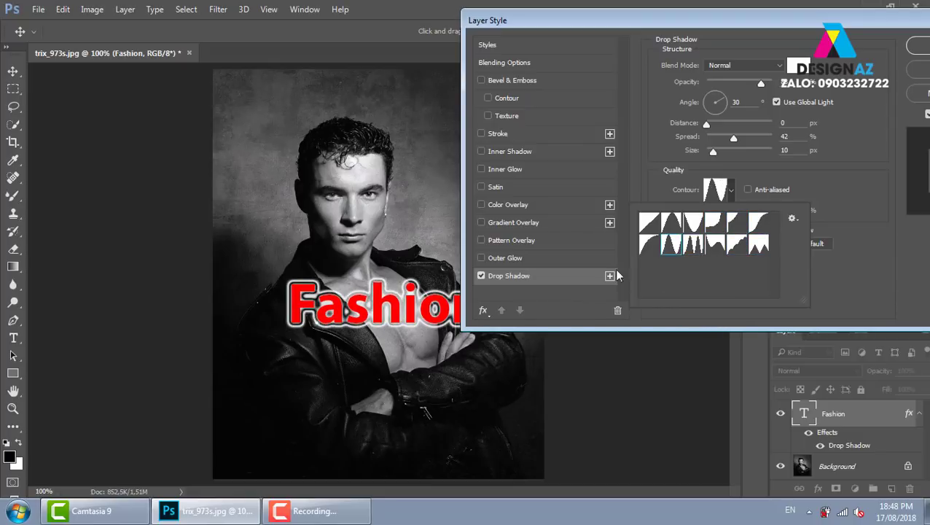
left_click(648, 247)
left_click(673, 226)
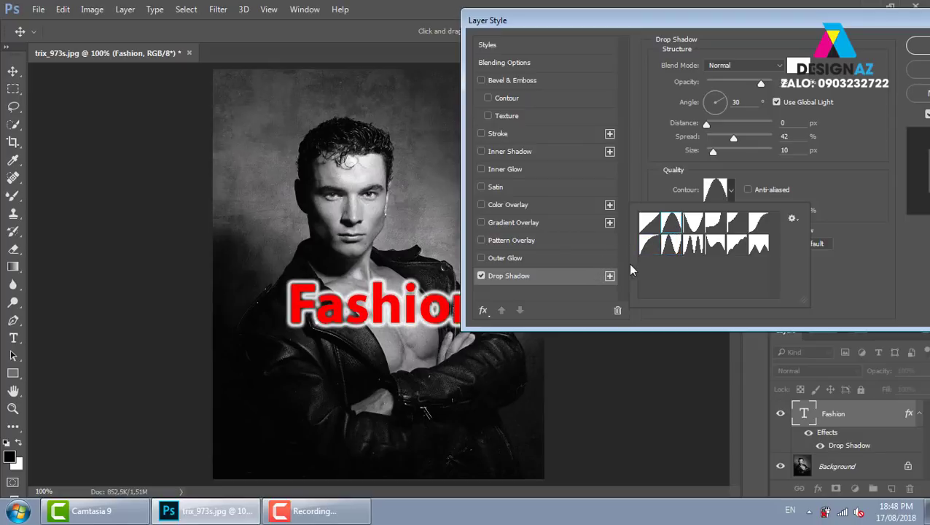
left_click(695, 228)
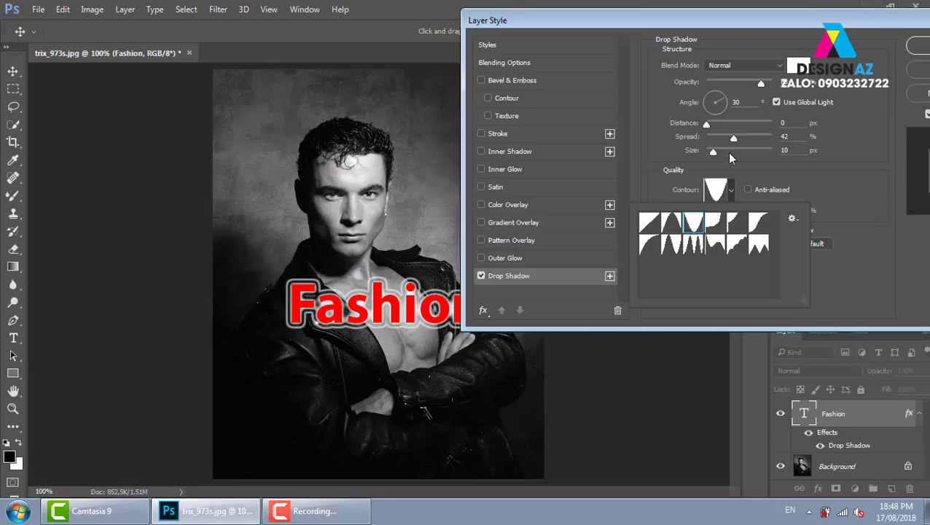
key("Escape")
Accept the drop shadow, undo it with Ctrl+Z, and bring up the Fashion layer's context menu
left_click_drag(583, 19, 434, 29)
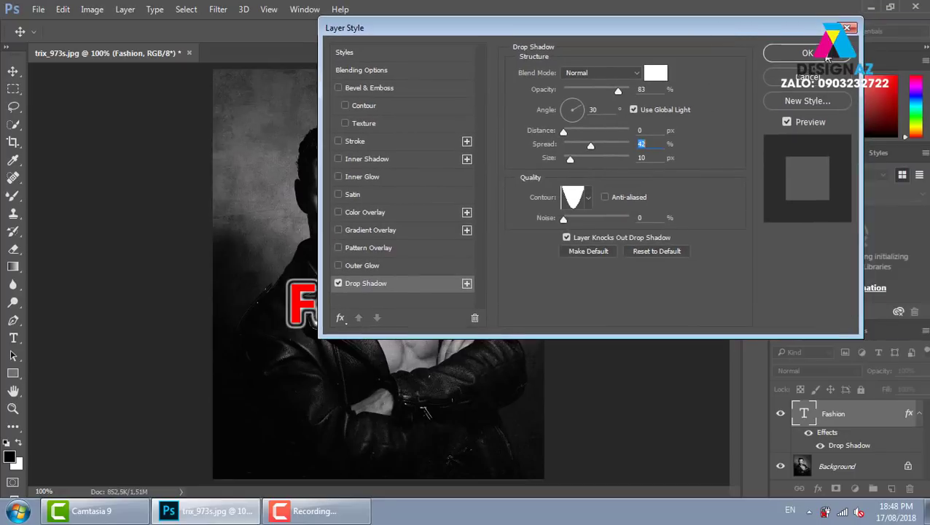
left_click(830, 52)
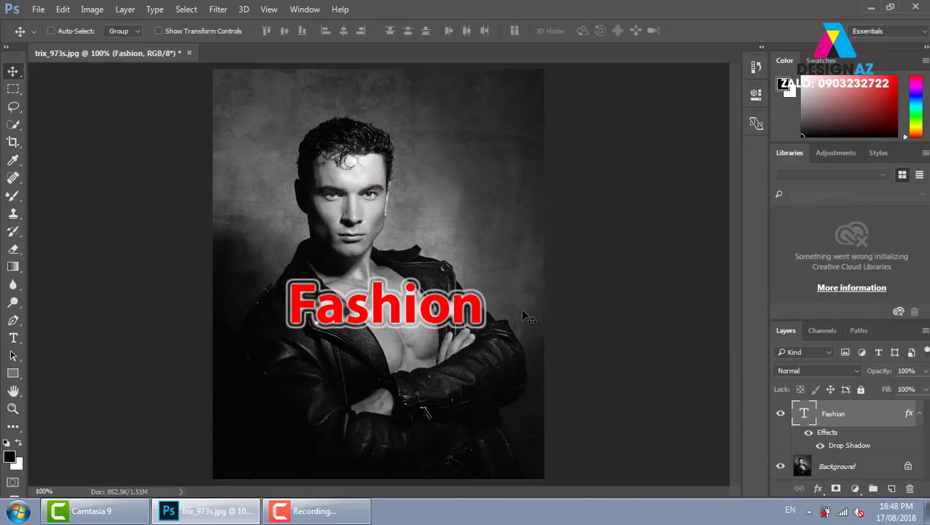
key("ctrl+z")
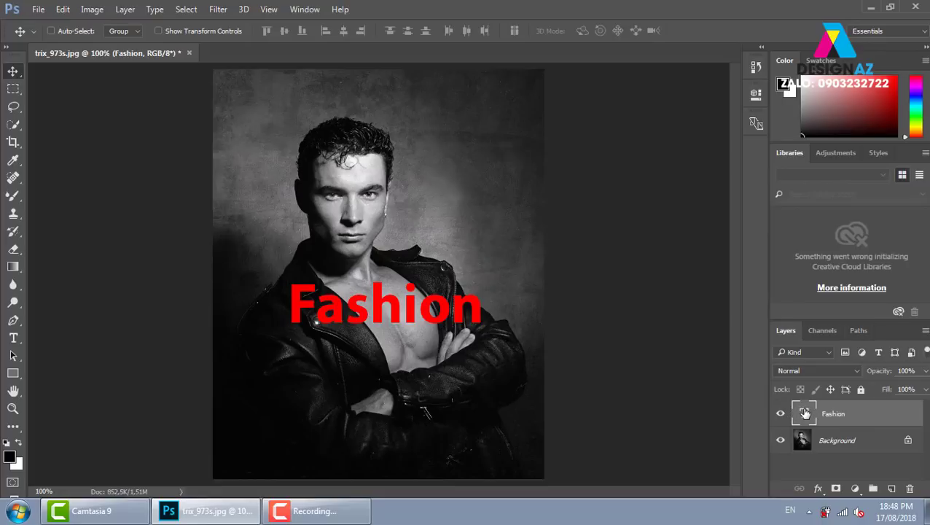
right_click(805, 413)
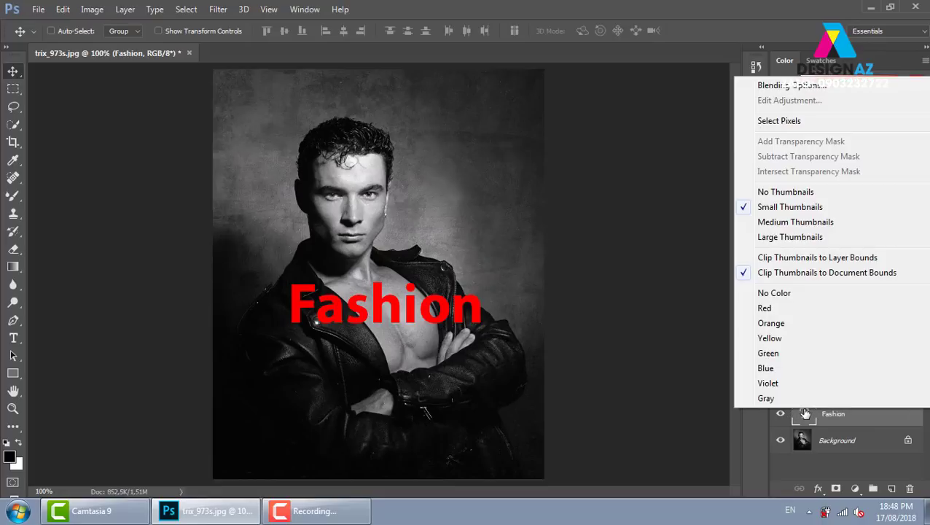
right_click(849, 420)
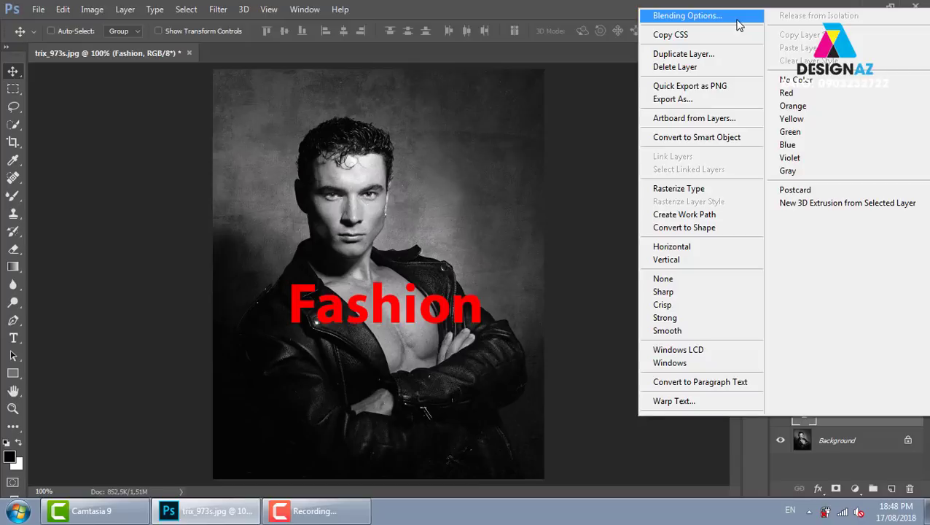
Open Blending Options for the Fashion layer and add a Bevel & Emboss effect
left_click(738, 24)
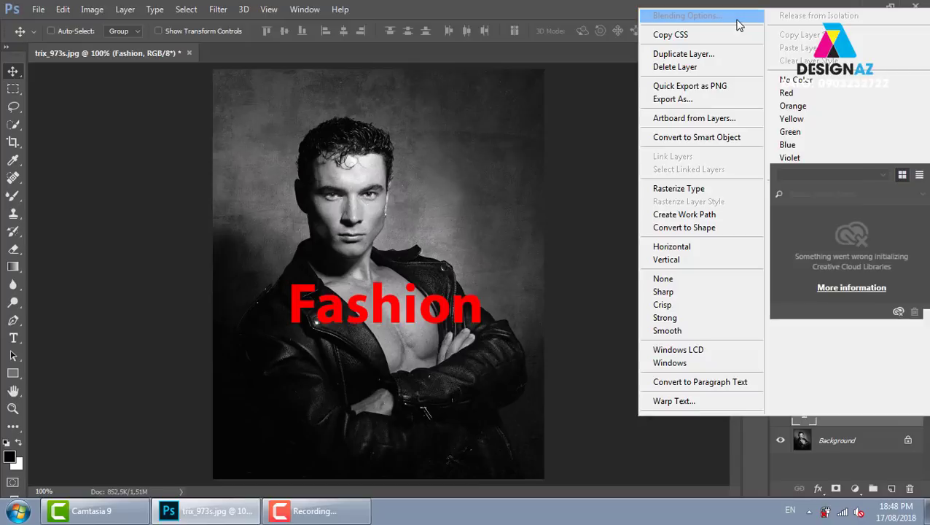
left_click_drag(578, 35, 745, 53)
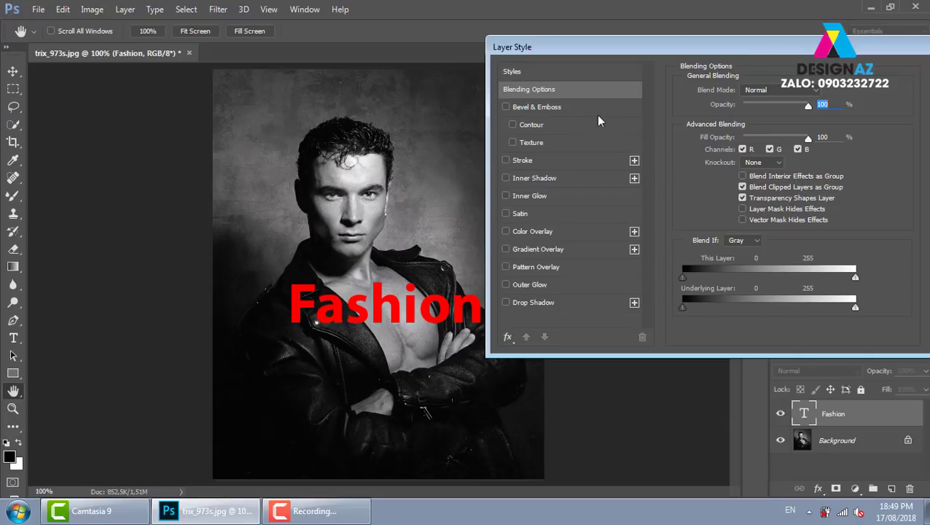
left_click(587, 107)
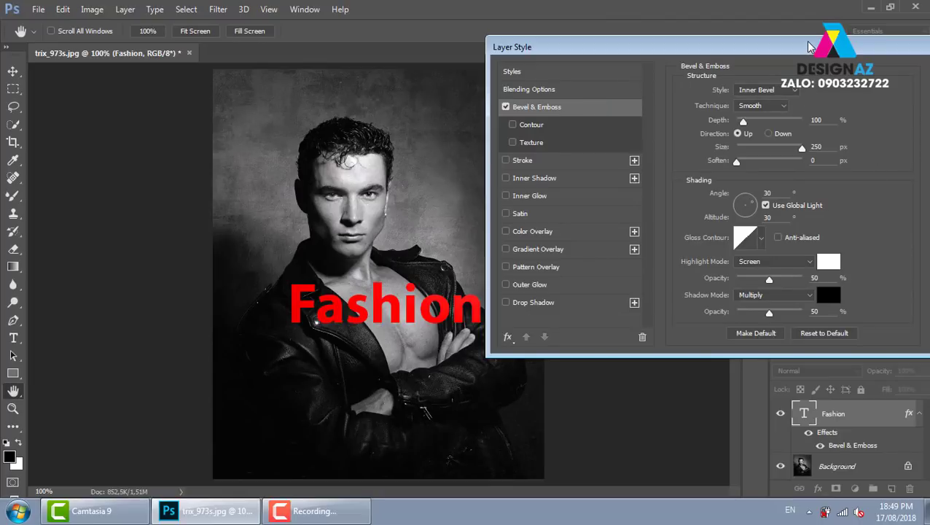
left_click_drag(794, 48, 743, 69)
left_click_drag(742, 69, 797, 61)
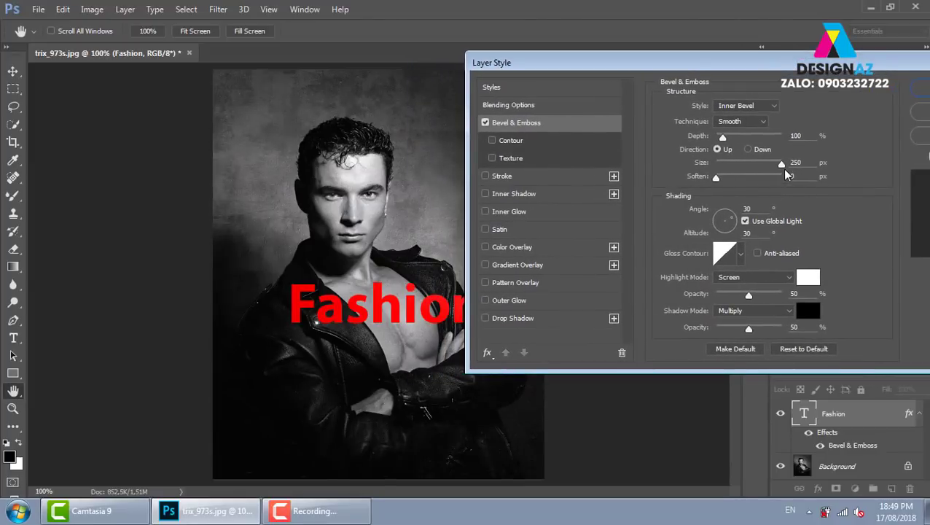
Set the bevel to 6 px size, 1000% depth and Chisel Soft technique
left_click_drag(783, 166, 720, 173)
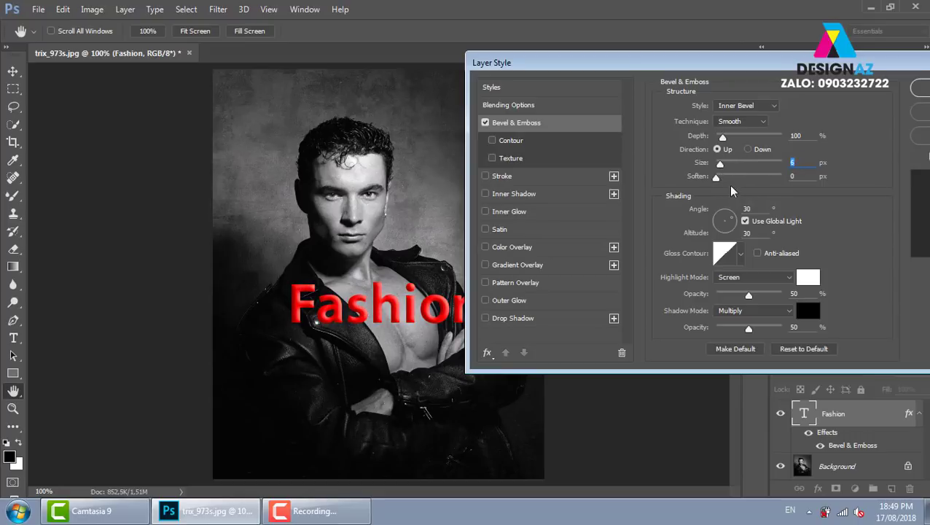
left_click_drag(722, 137, 827, 140)
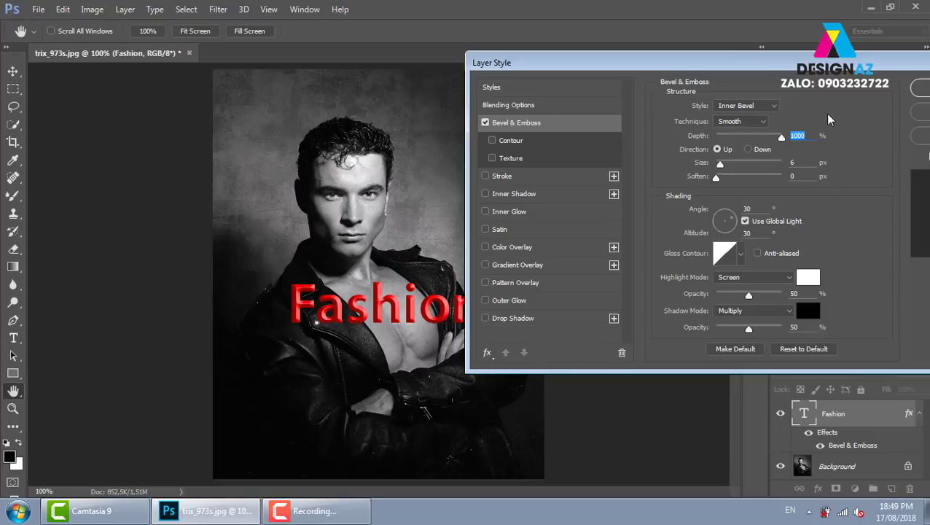
left_click(762, 121)
left_click(732, 141)
left_click(762, 128)
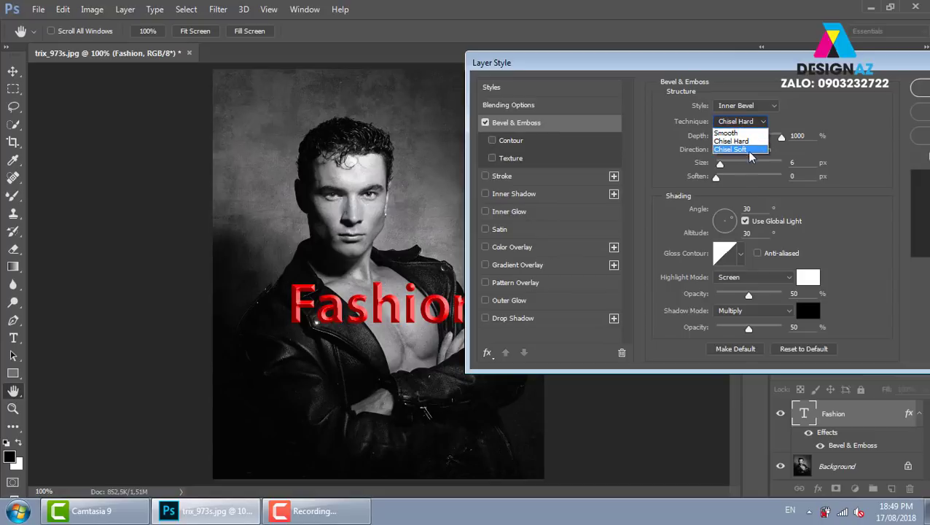
left_click(747, 153)
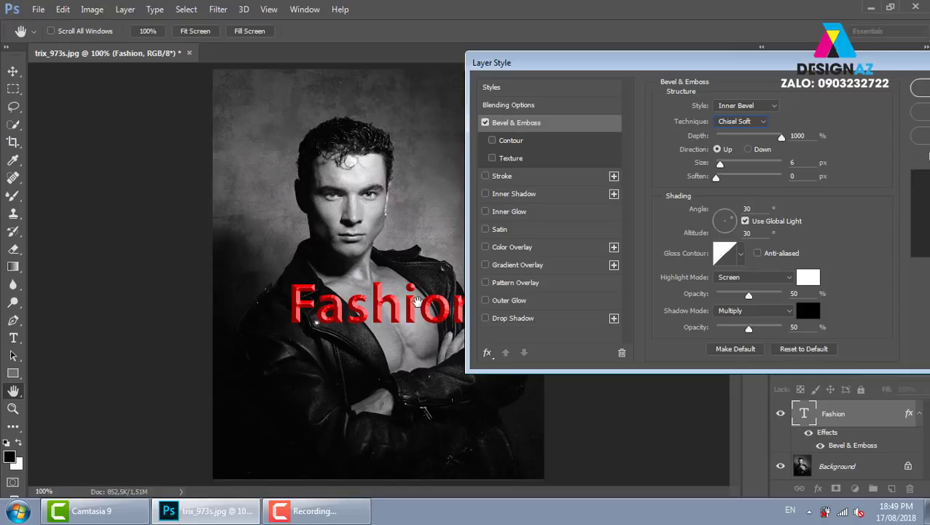
Zoom in on the letters, compare Chisel Hard and Chisel Soft, then choose the Smooth bevel technique
key("ctrl+plus")
key("ctrl+plus")
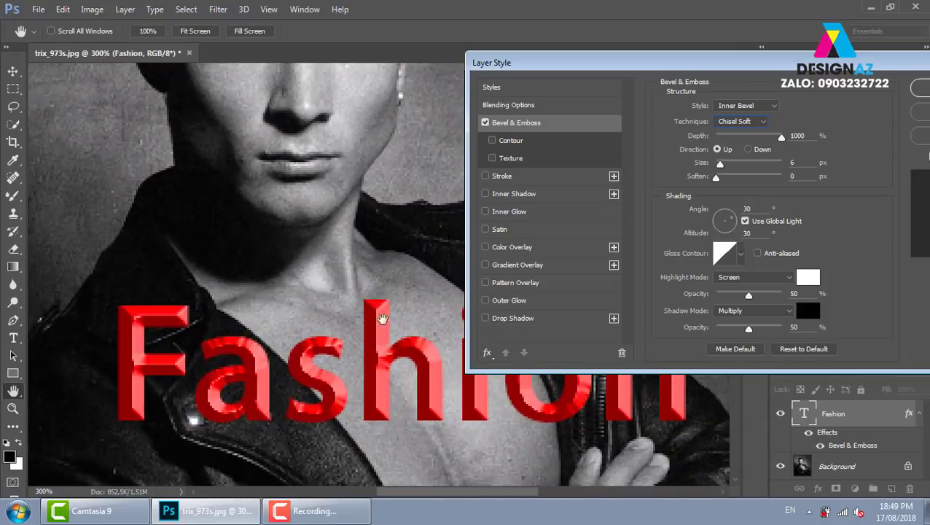
left_click_drag(379, 318, 333, 179)
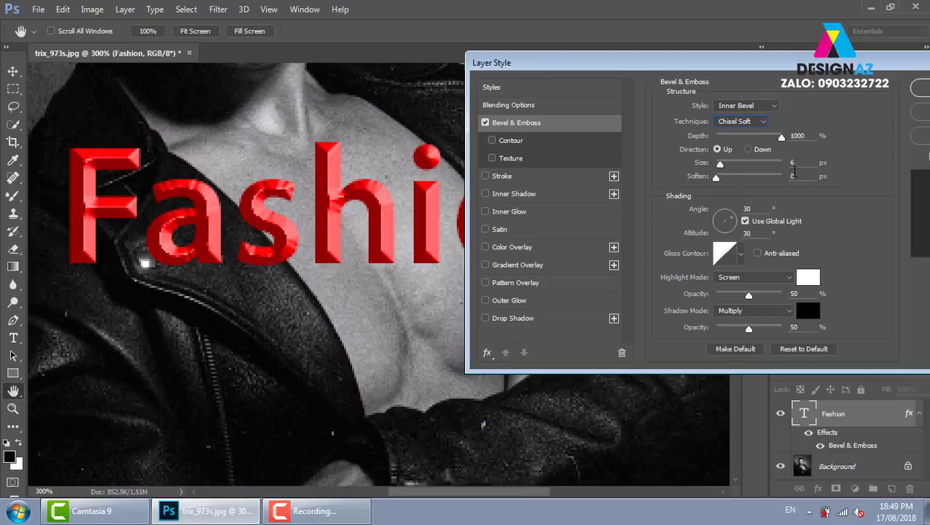
left_click(758, 121)
left_click(755, 141)
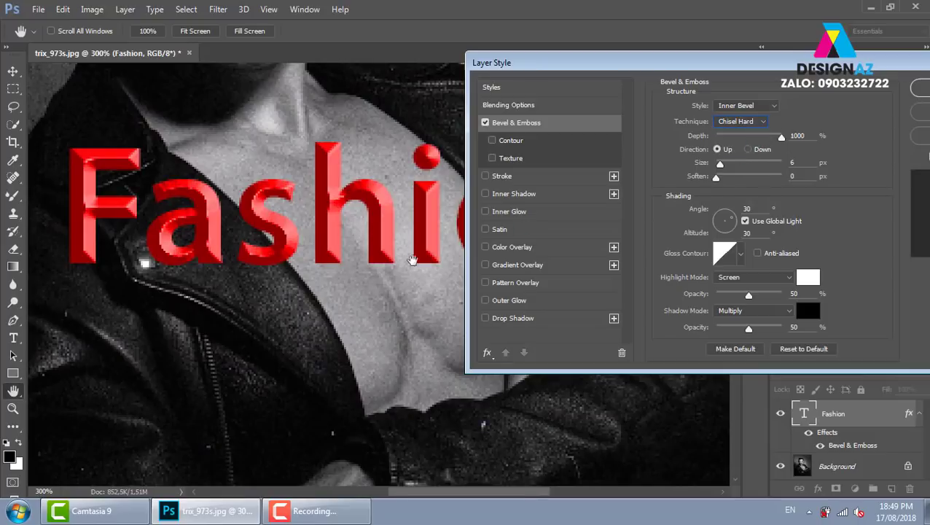
left_click(762, 122)
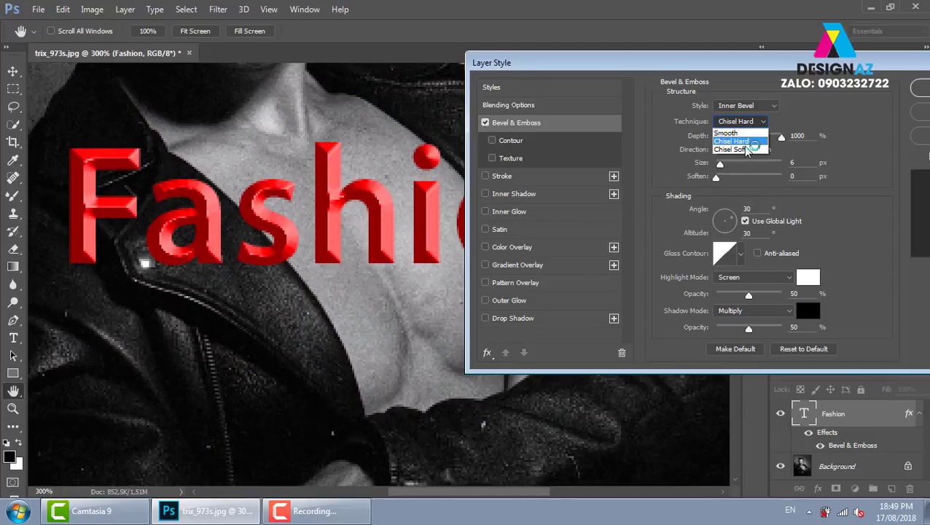
left_click(745, 149)
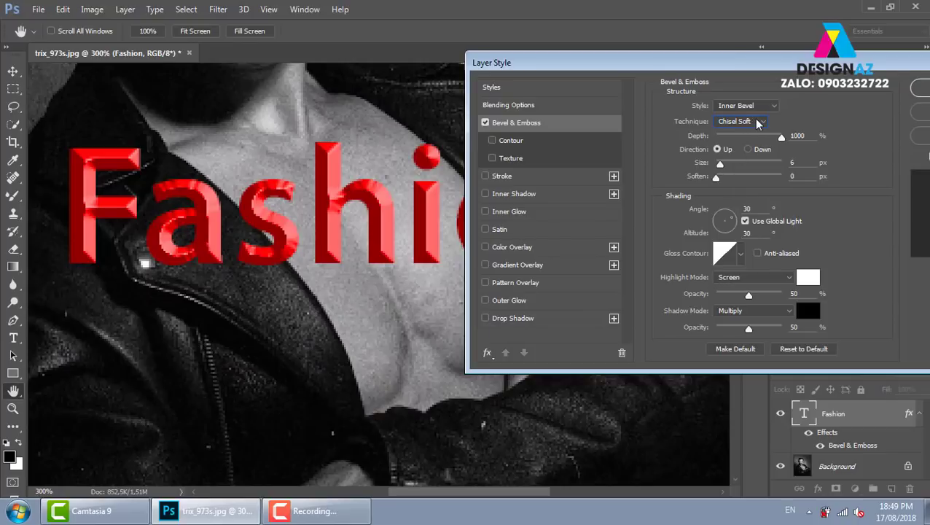
left_click(758, 122)
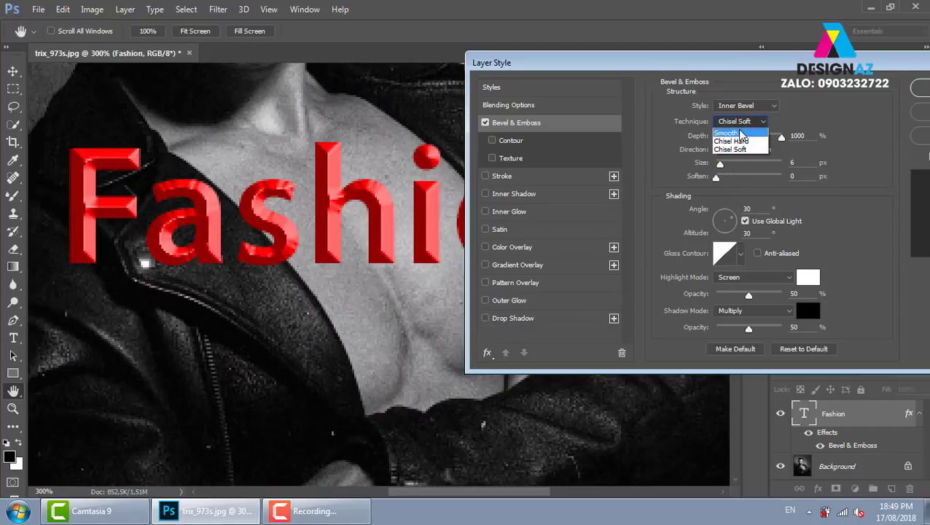
left_click(740, 133)
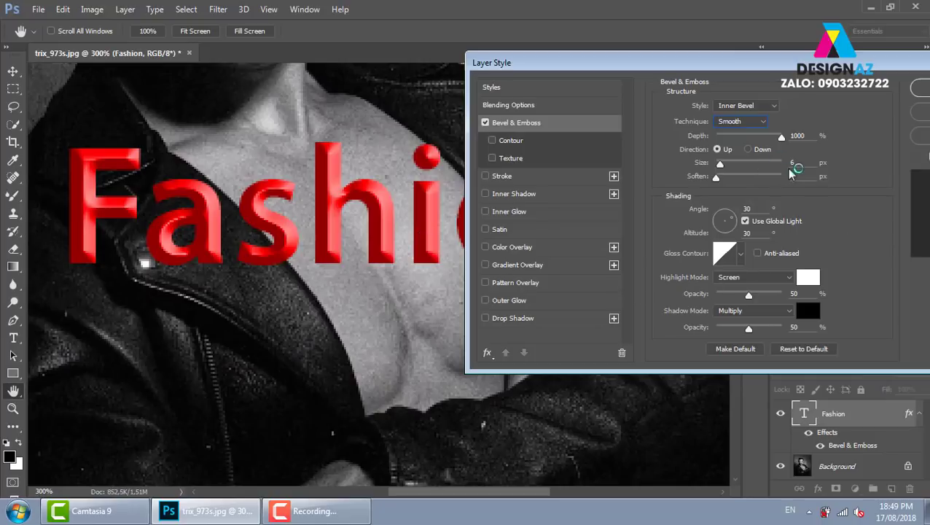
Shrink the bevel to 3 px, light it from -138° at 21° altitude, and set highlight opacity to 72%
left_click_drag(720, 166, 719, 167)
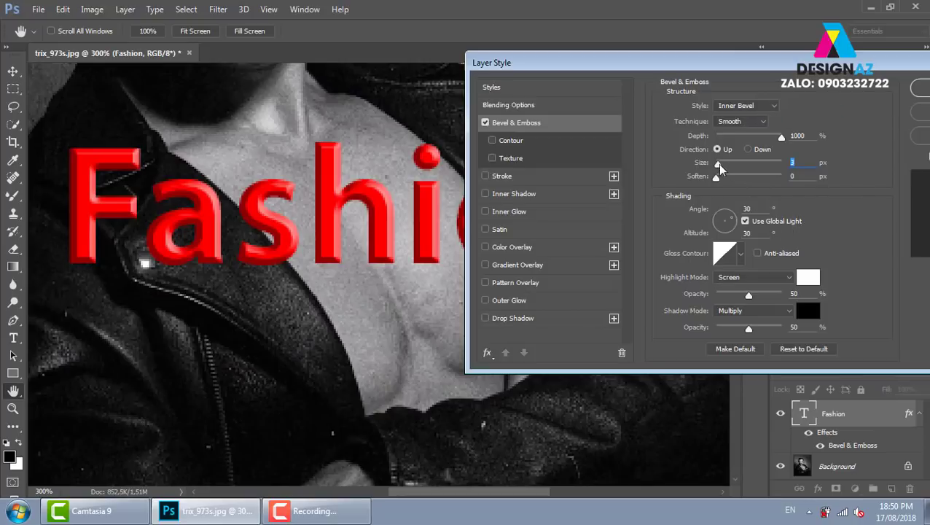
left_click_drag(718, 167, 718, 167)
mouse_move(717, 177)
left_mouse_down()
mouse_move(728, 177)
mouse_move(721, 180)
left_mouse_up()
mouse_move(732, 220)
left_mouse_down()
mouse_move(718, 214)
mouse_move(735, 229)
left_mouse_up()
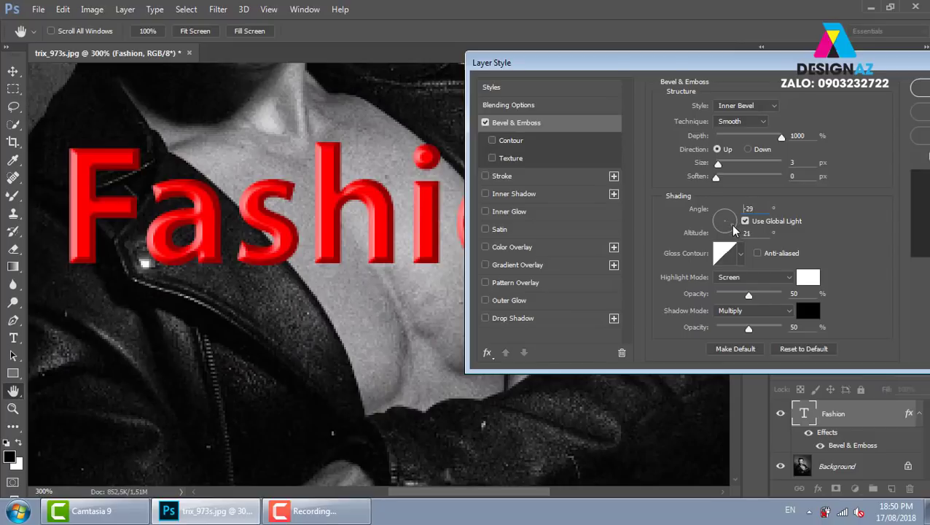
mouse_move(733, 229)
left_mouse_down()
mouse_move(731, 218)
mouse_move(720, 229)
left_mouse_up()
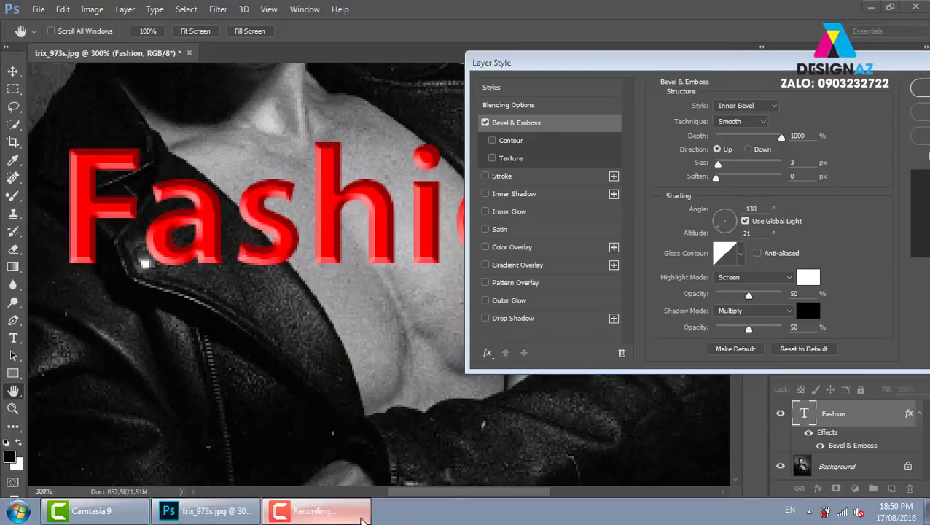
double_click(750, 208)
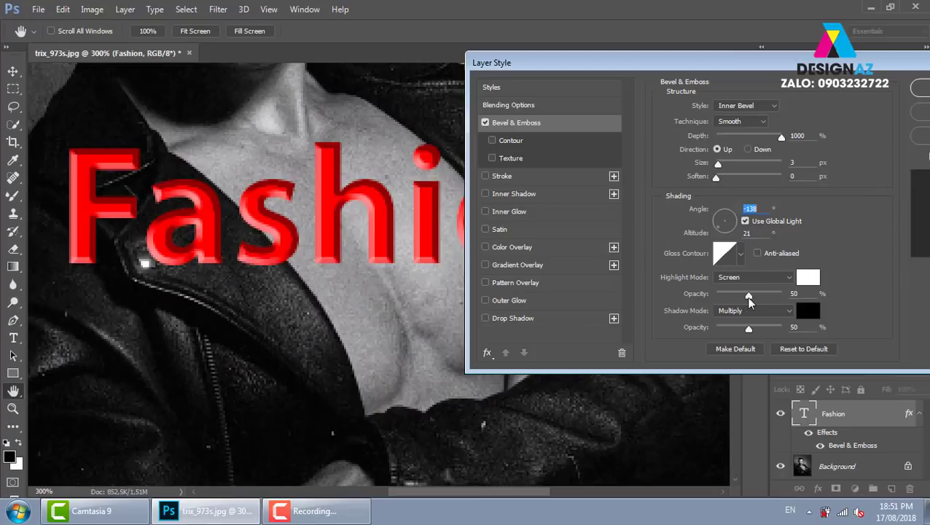
left_click_drag(749, 295, 832, 291)
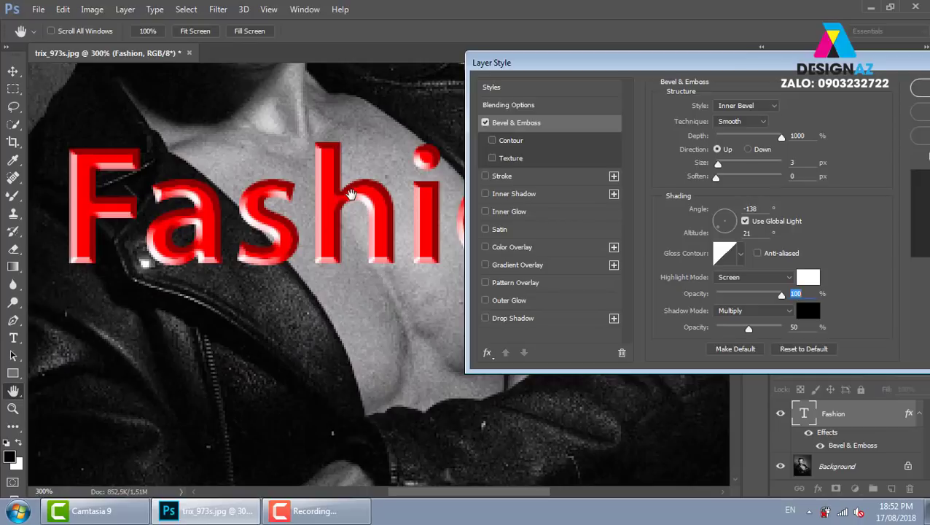
left_click_drag(781, 296, 767, 298)
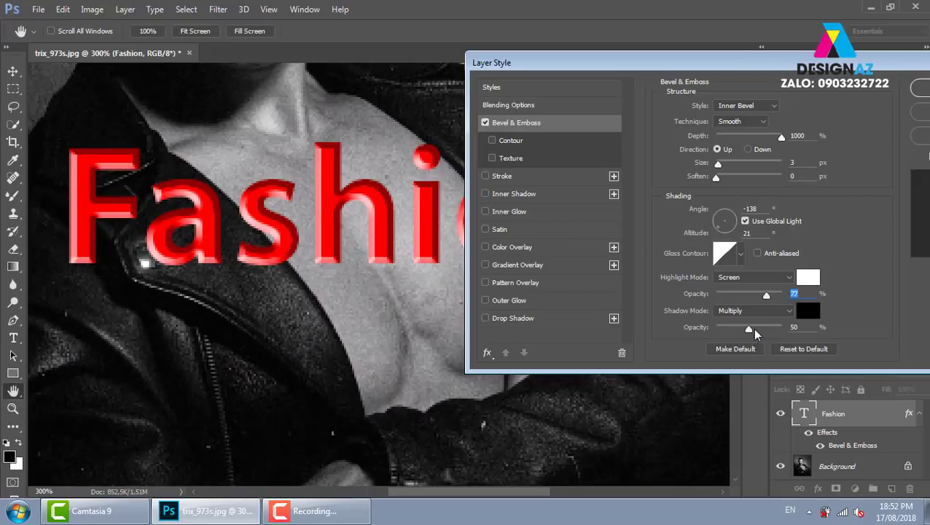
Lower the bevel's Multiply shadow opacity to 63%, keeping highlights at 77%
mouse_move(750, 330)
left_mouse_down()
mouse_move(806, 336)
mouse_move(756, 329)
left_mouse_up()
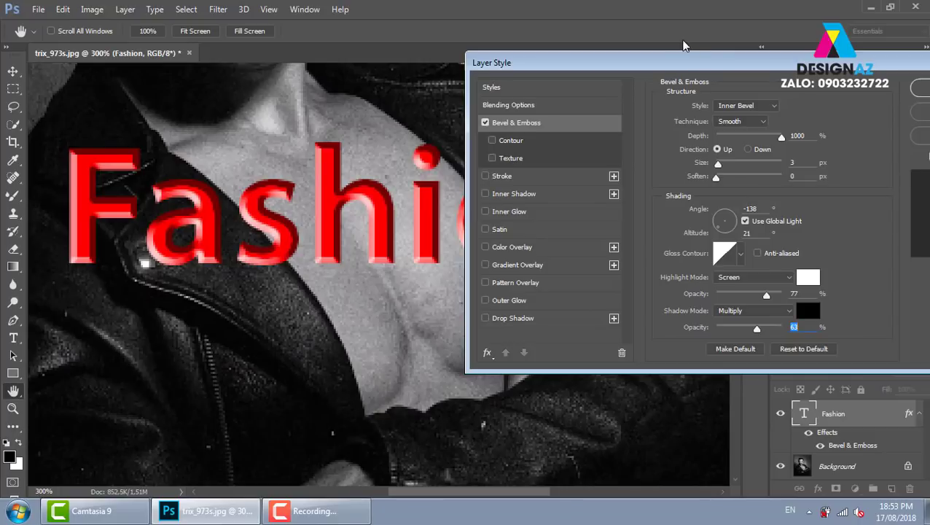
Try several Gloss Contour presets, return to Linear, then switch off Bevel & Emboss
mouse_move(815, 64)
left_mouse_down()
mouse_move(779, 63)
mouse_move(817, 38)
left_mouse_up()
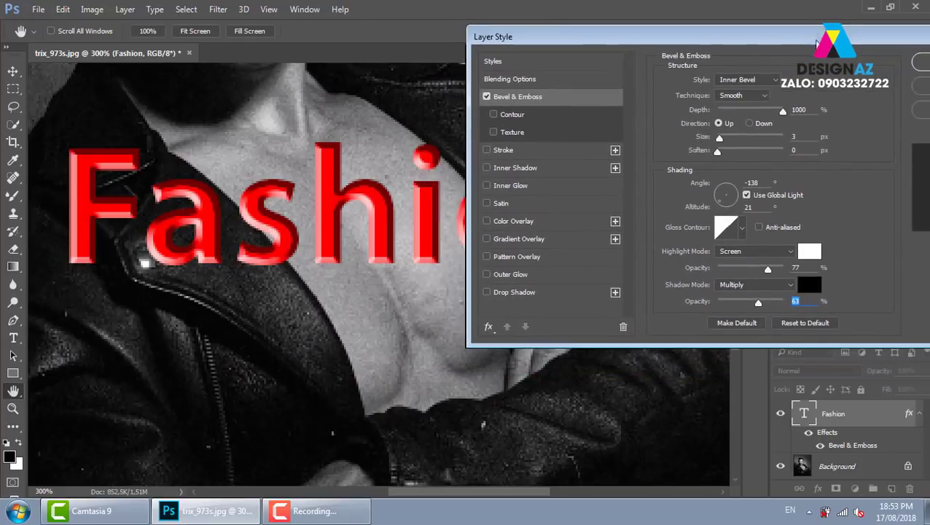
left_click(741, 228)
left_click(682, 260)
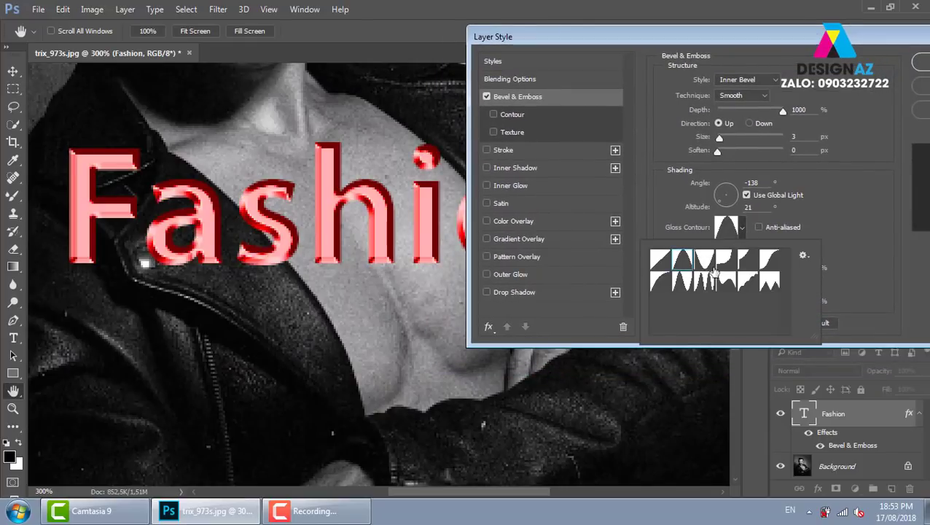
left_click(707, 268)
left_click(662, 261)
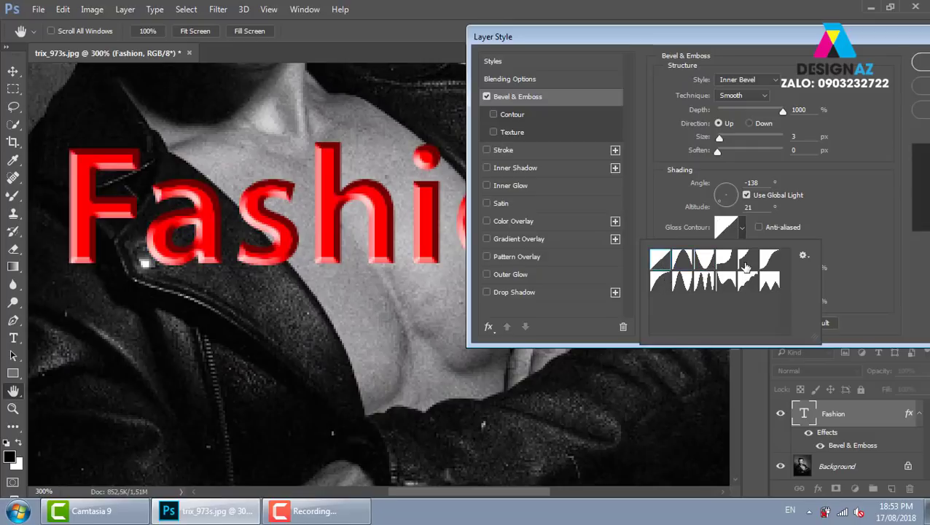
left_click(743, 264)
left_click(769, 282)
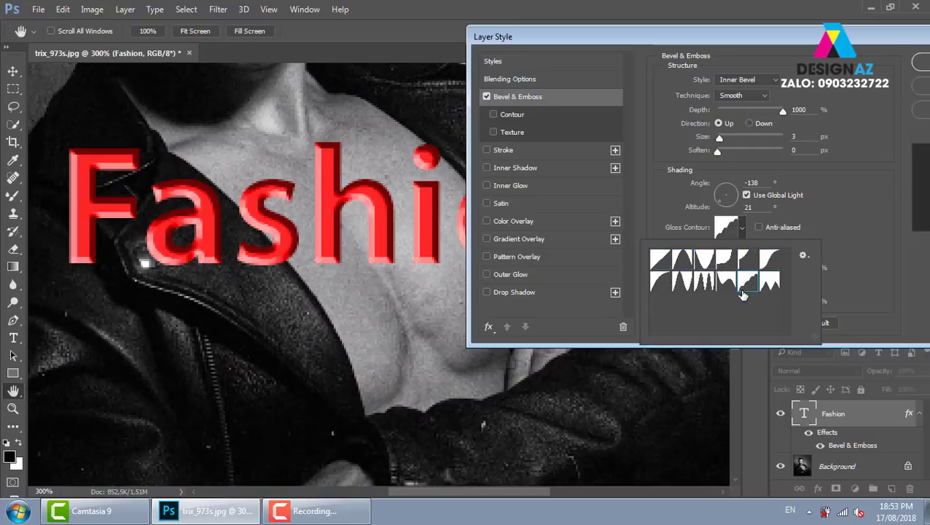
left_click(704, 282)
left_click(683, 288)
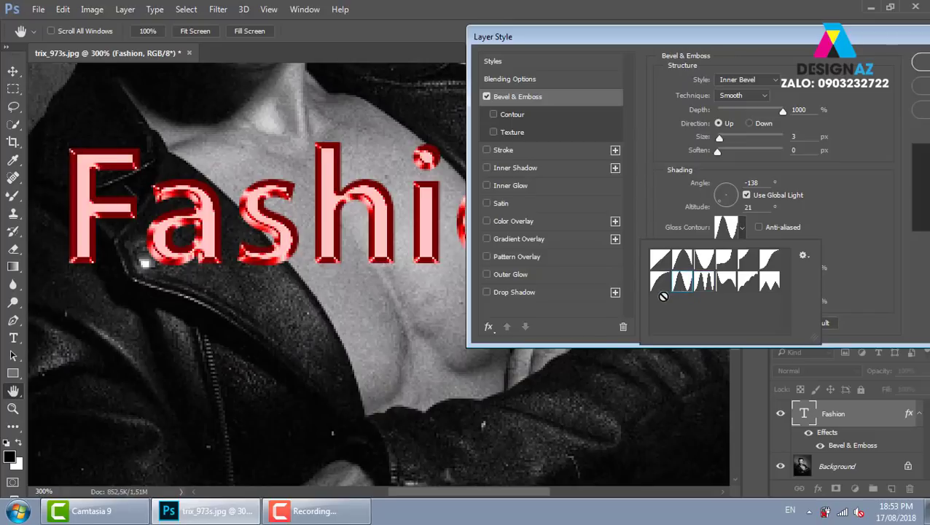
left_click(661, 286)
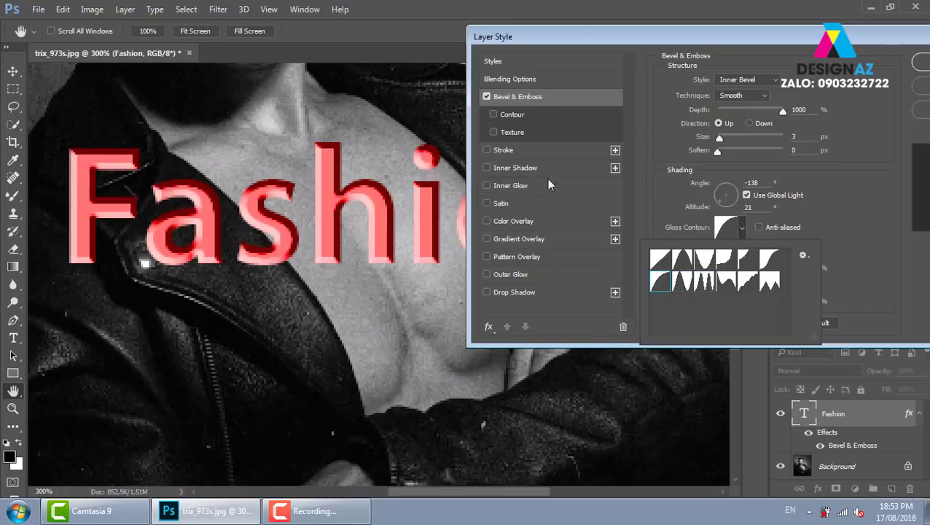
left_click(486, 96)
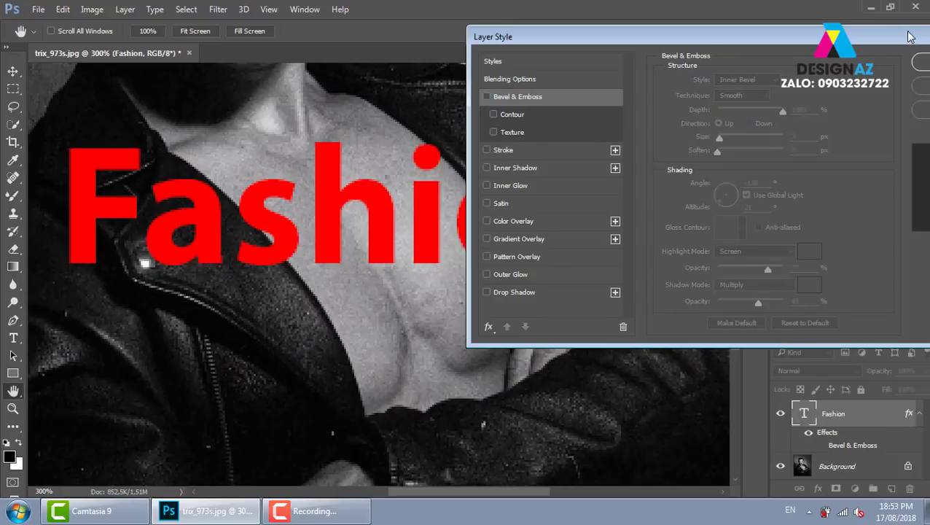
left_click_drag(904, 36, 548, 40)
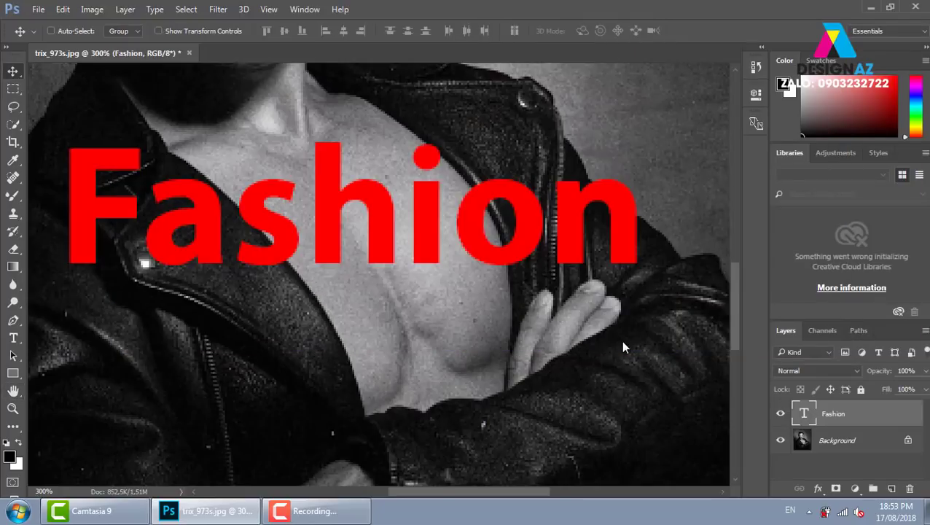
Open the Fashion layer's Blending Options and enable Gradient Overlay on the text
right_click(804, 414)
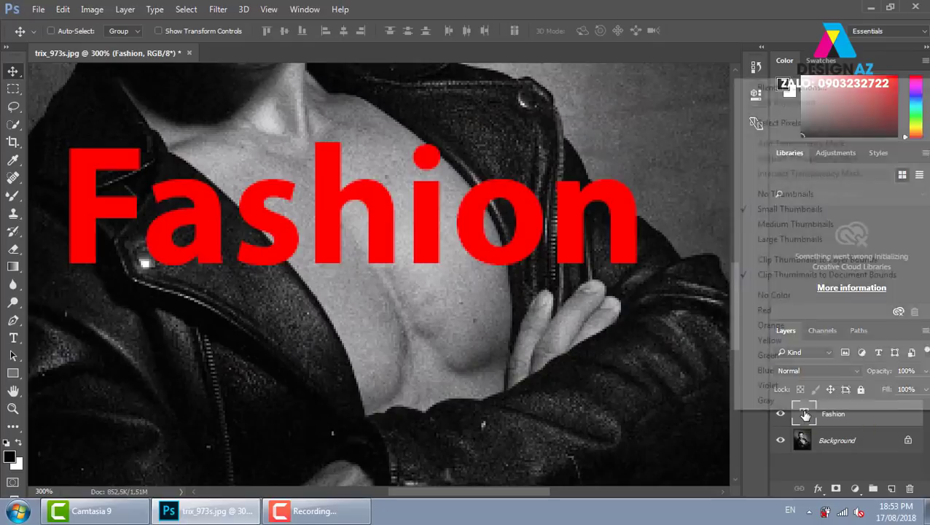
left_click(790, 87)
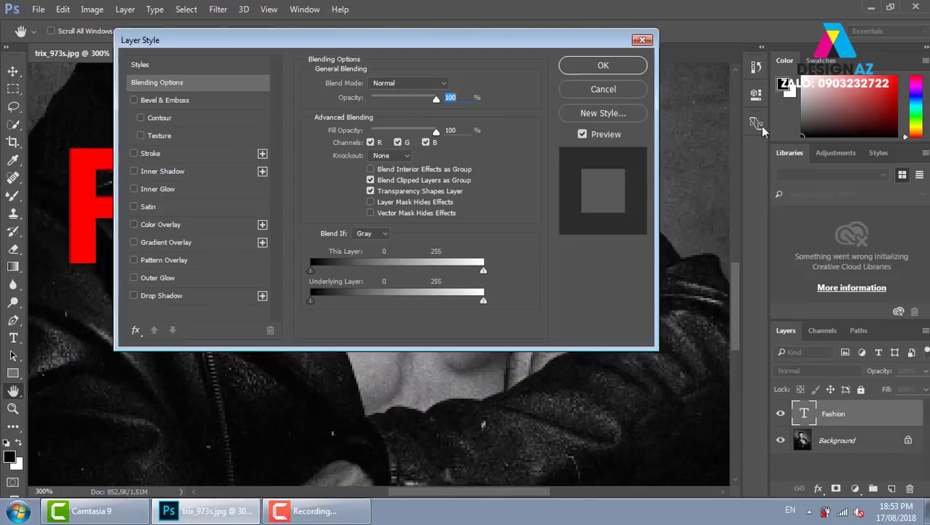
left_click_drag(614, 40, 926, 38)
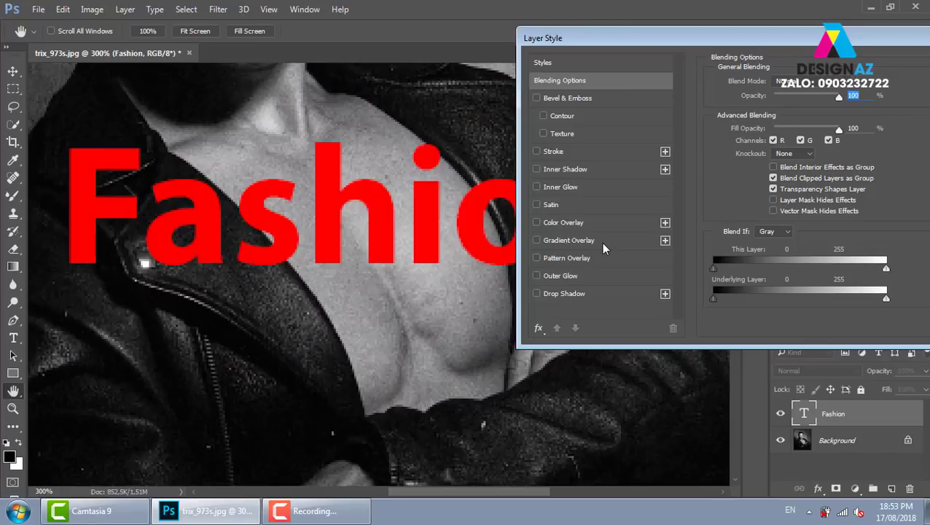
left_click(602, 243)
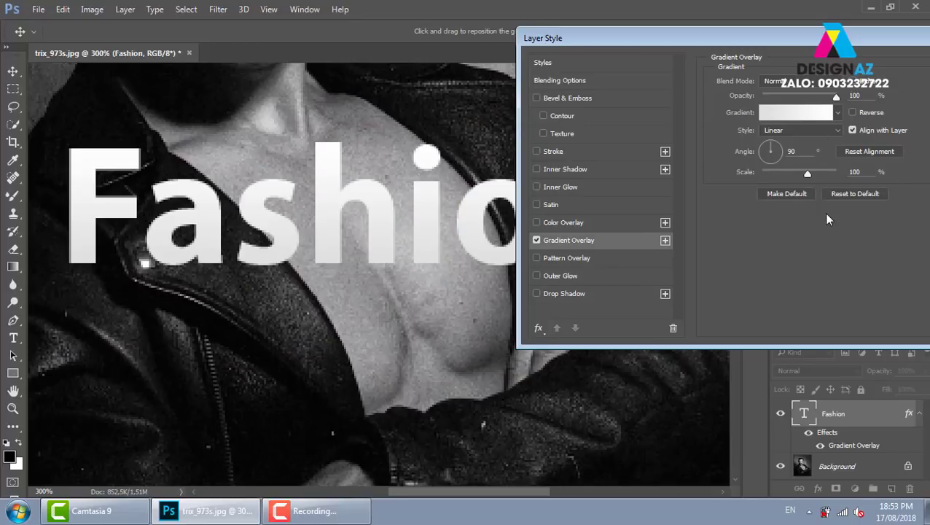
left_click(814, 115)
Start from the Black, White gradient and make its black stop dark navy at 45%
left_click(379, 109)
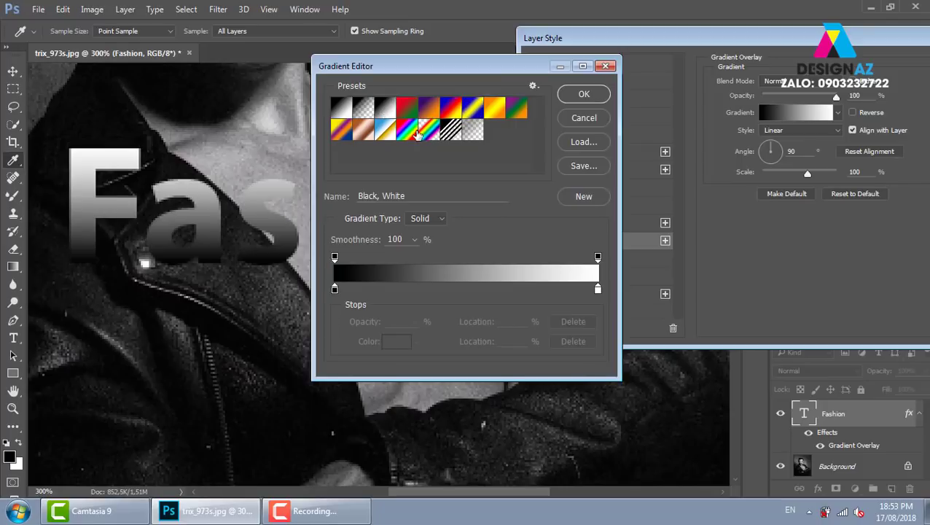
left_click(583, 95)
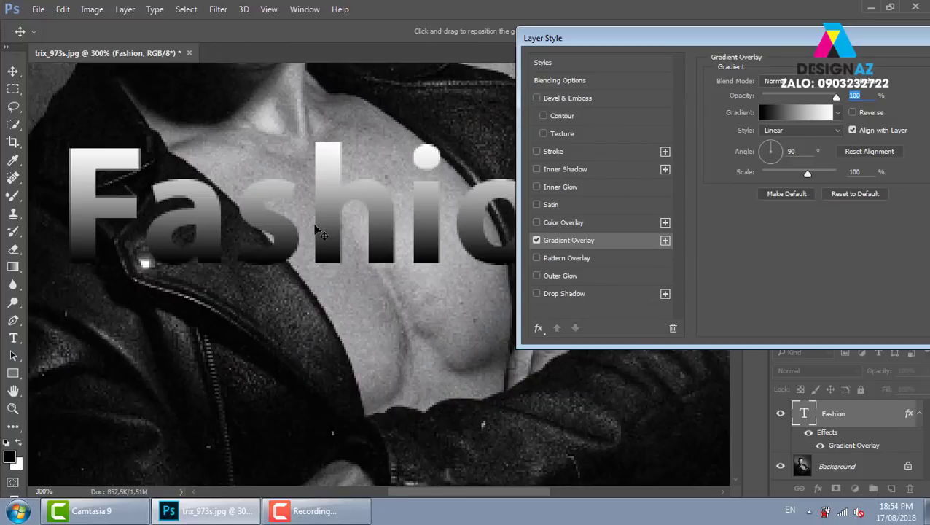
left_click(809, 113)
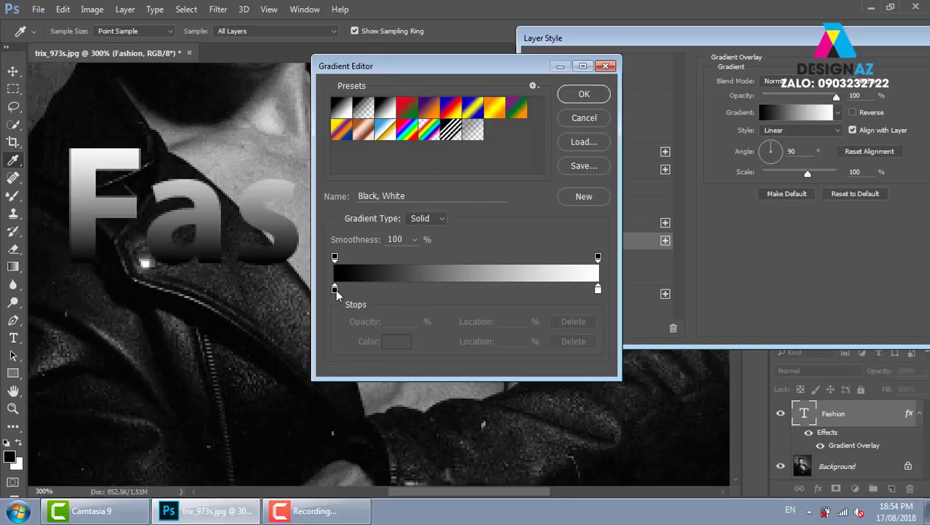
left_click_drag(335, 289, 452, 289)
left_click(396, 341)
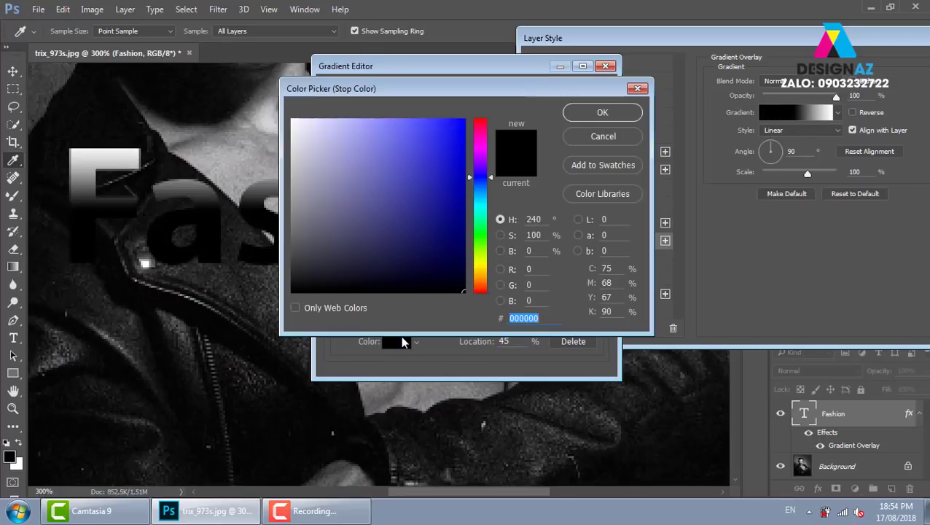
left_click(450, 219)
left_click(599, 113)
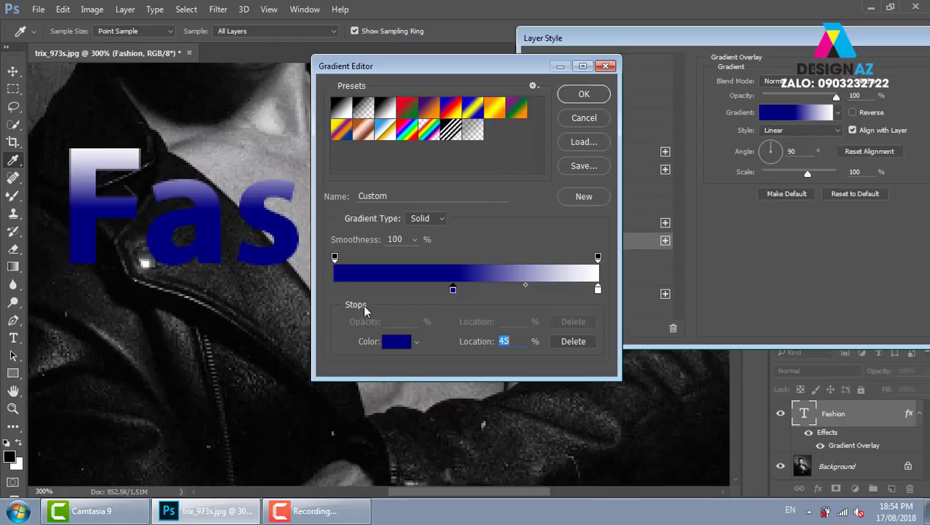
Add a bright blue (0053ea) colour stop at the gradient's left end
left_click(339, 289)
left_click(396, 341)
left_click_drag(484, 212, 484, 188)
left_click(463, 132)
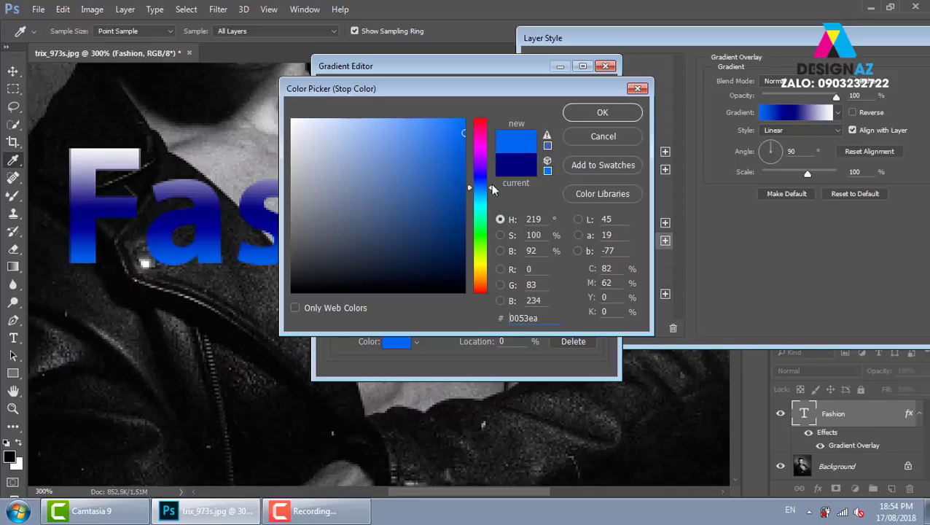
left_click(609, 113)
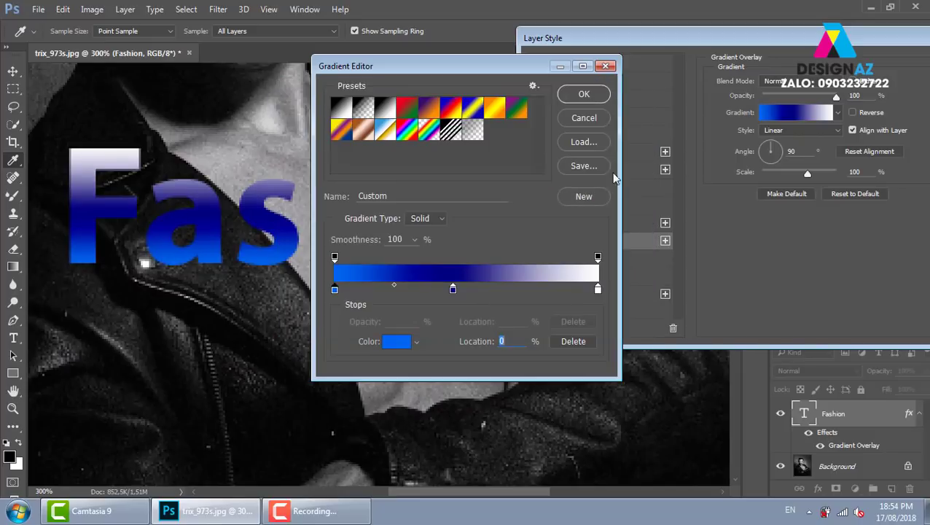
Add a blue stop at the right end, remove the white stop, and accept the gradient
left_click(598, 290)
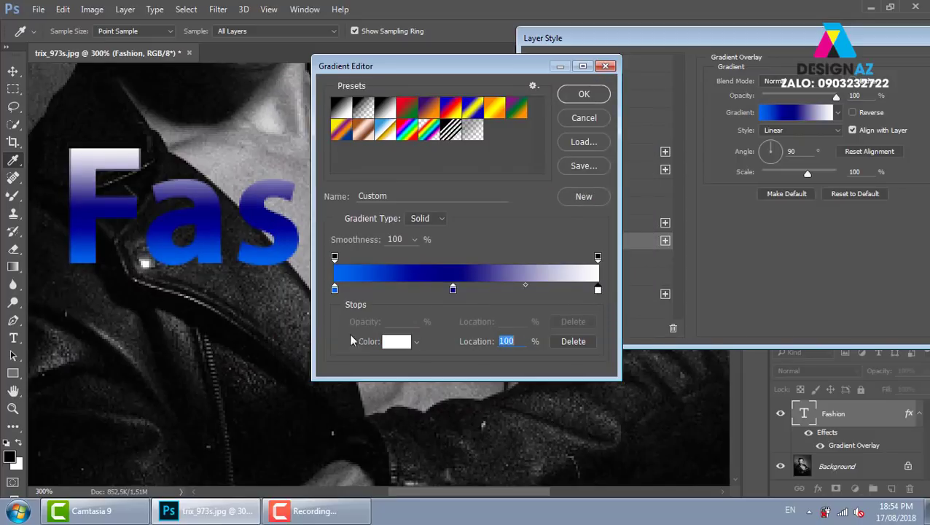
left_click(335, 290)
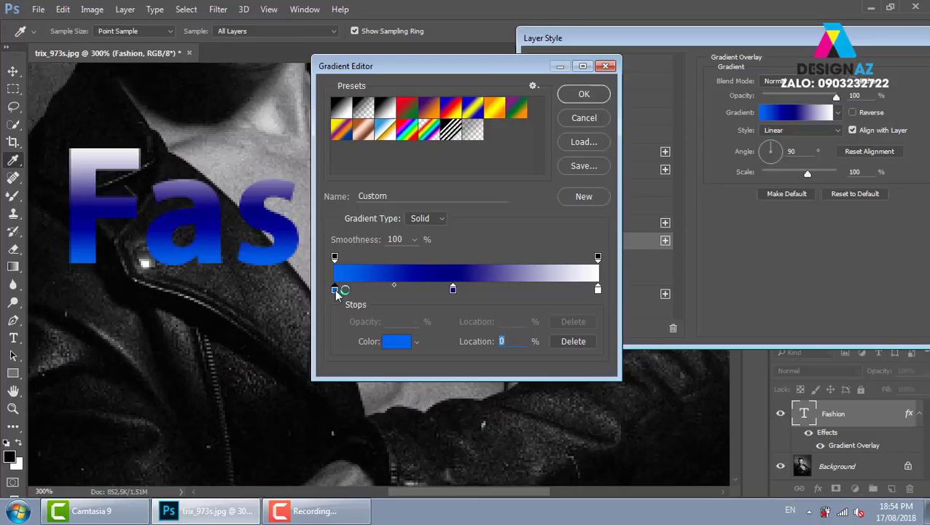
mouse_move(336, 290)
left_mouse_down()
mouse_move(568, 290)
mouse_move(597, 320)
left_mouse_up()
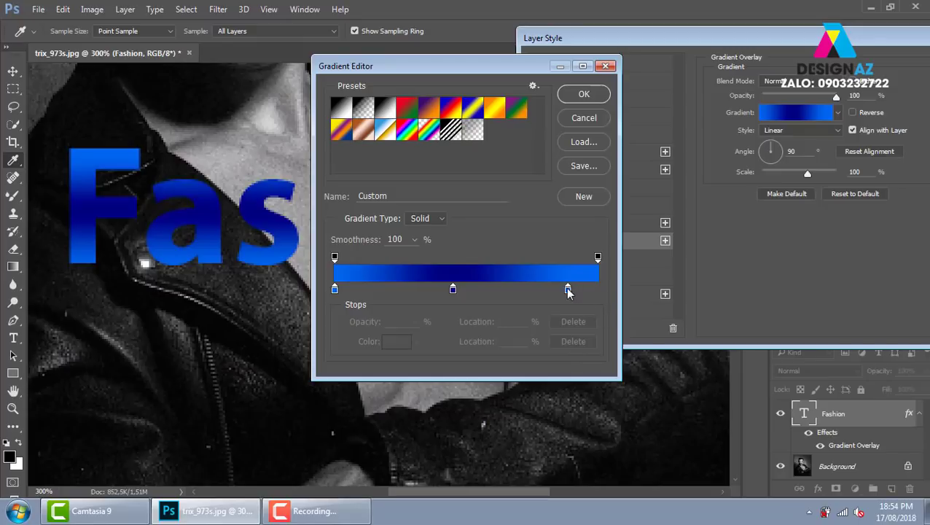
left_click_drag(568, 290, 598, 290)
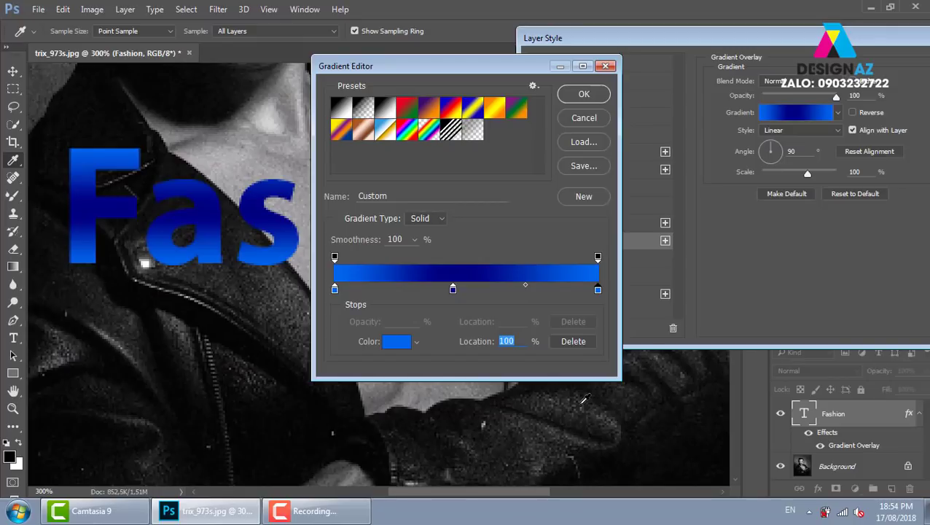
left_click(583, 94)
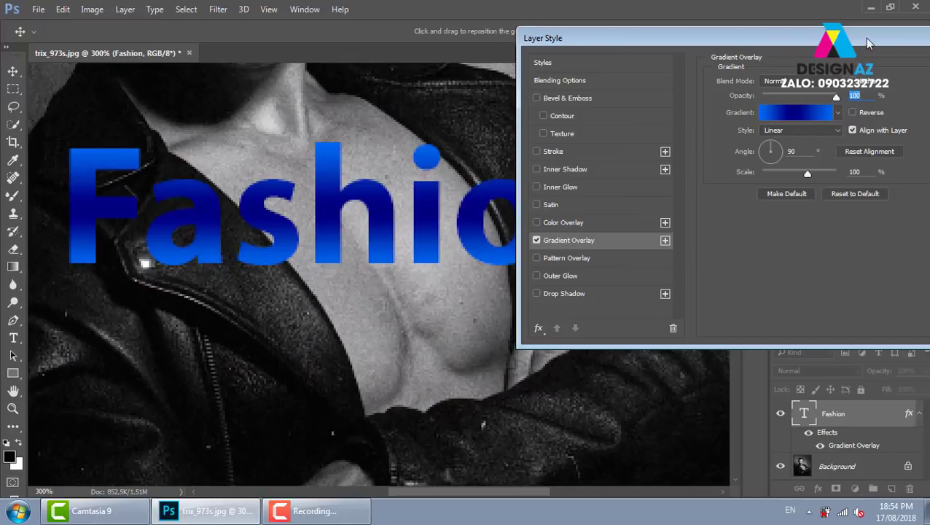
Add a thin white inside Stroke around the Fashion letters and enter its size
left_click_drag(863, 38, 731, 38)
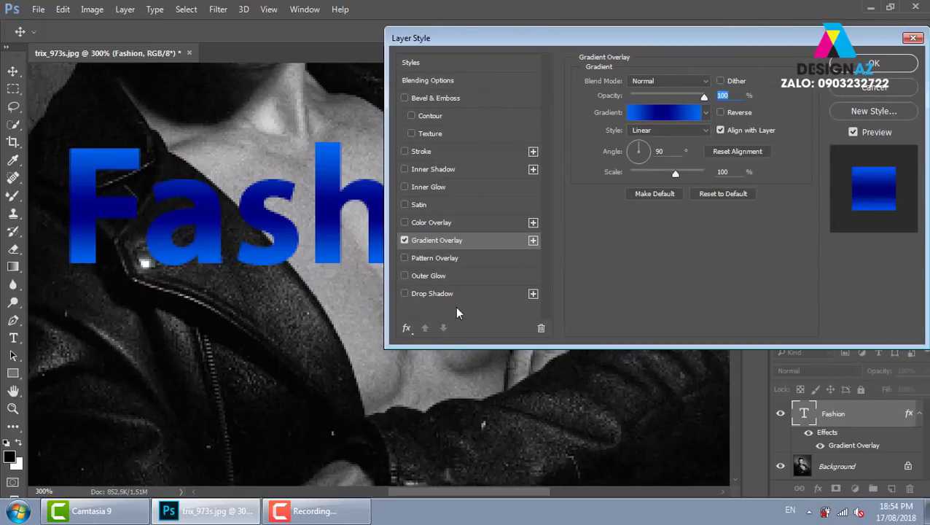
left_click(458, 151)
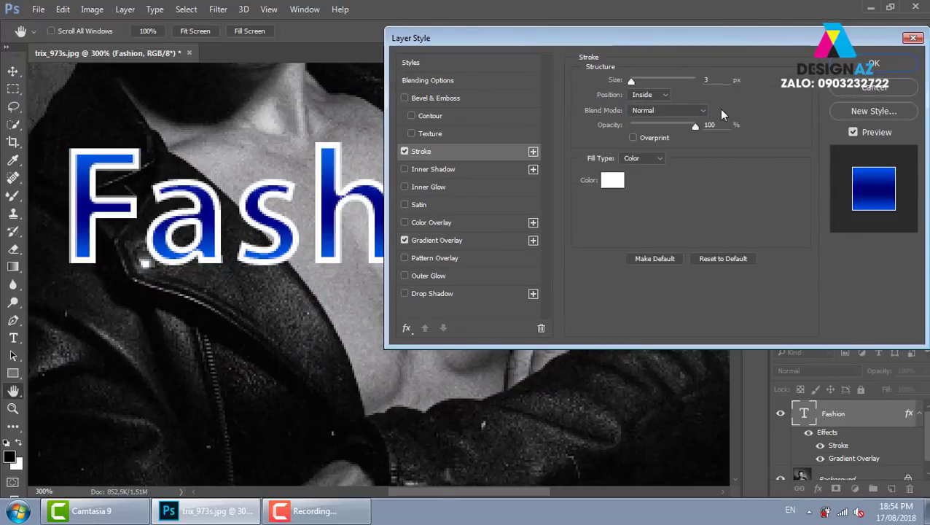
left_click(711, 80)
type("1")
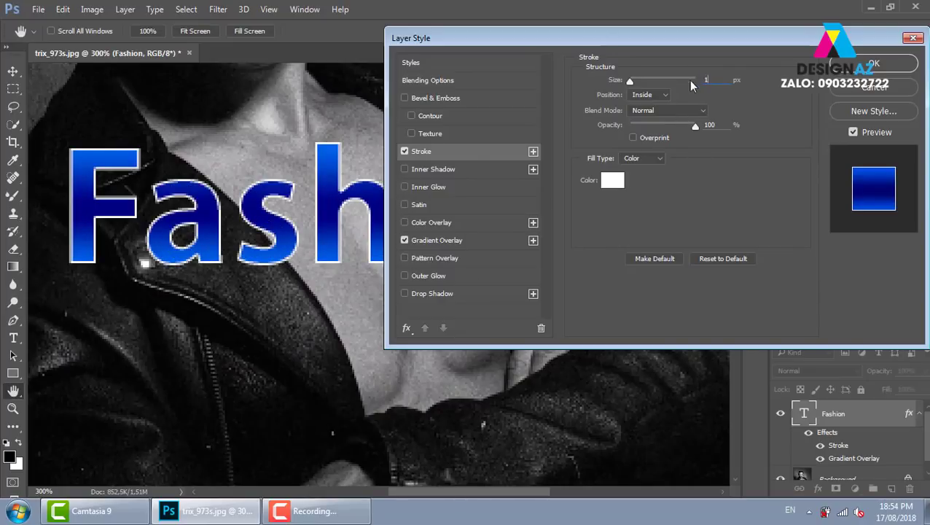
type("2")
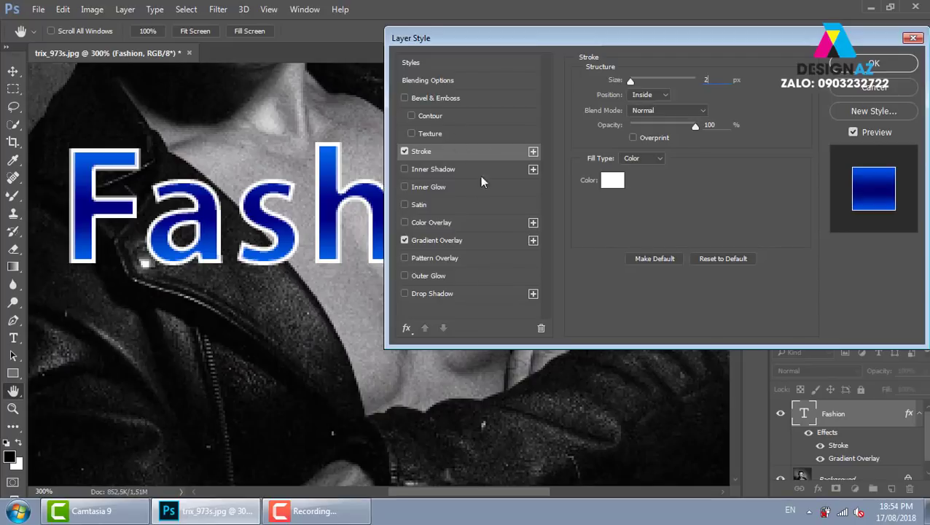
Add a near-black Drop Shadow with Linear contour, 6 px size and 38% opacity
left_click(469, 294)
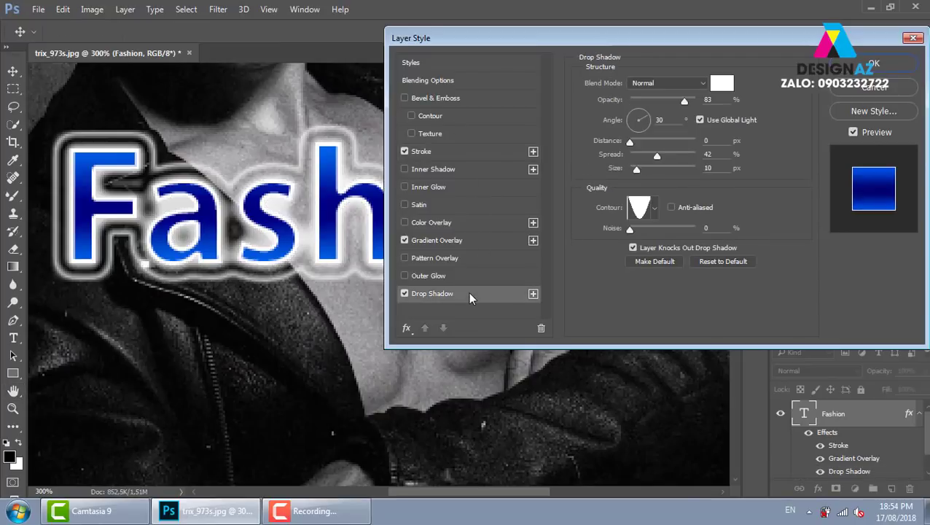
left_click(722, 84)
left_click(336, 268)
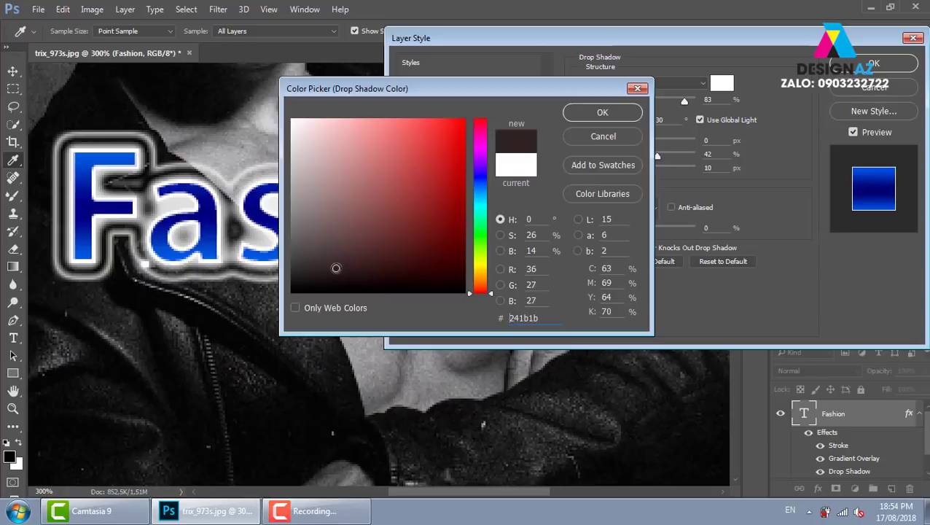
mouse_move(336, 268)
left_mouse_down()
mouse_move(446, 252)
mouse_move(464, 271)
mouse_move(306, 278)
left_mouse_up()
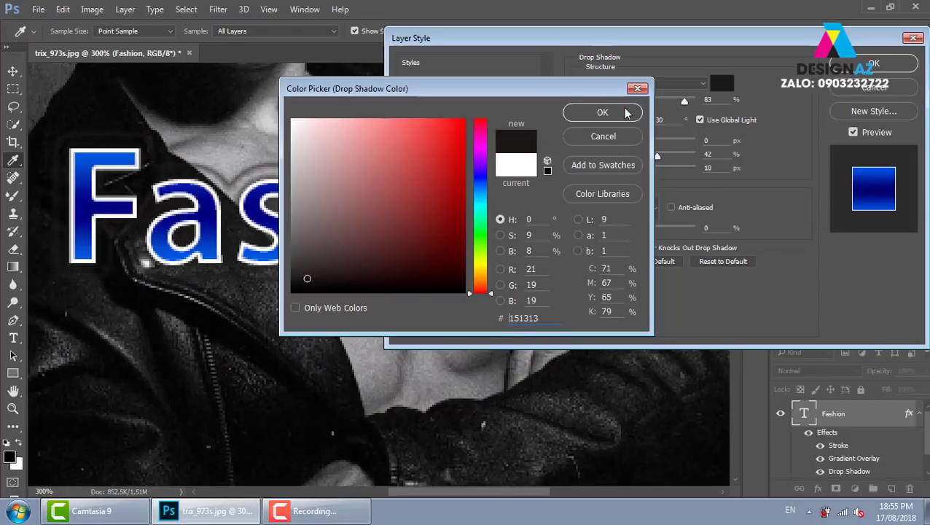
left_click(602, 112)
left_click(653, 210)
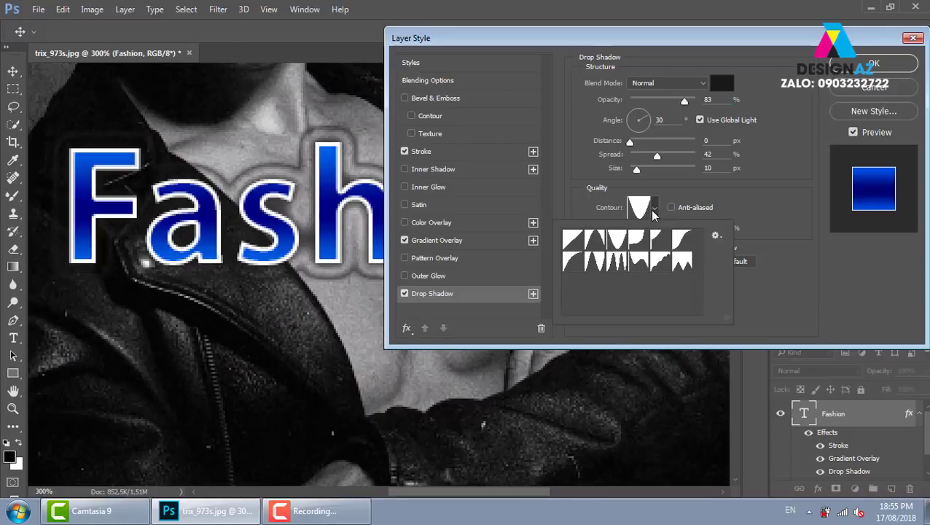
left_click(572, 239)
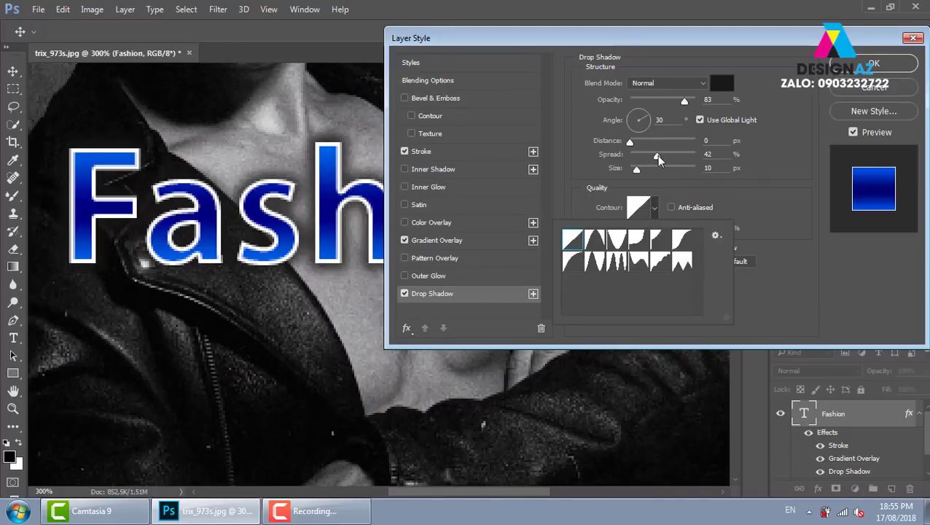
left_click(636, 172)
left_click_drag(635, 171, 630, 169)
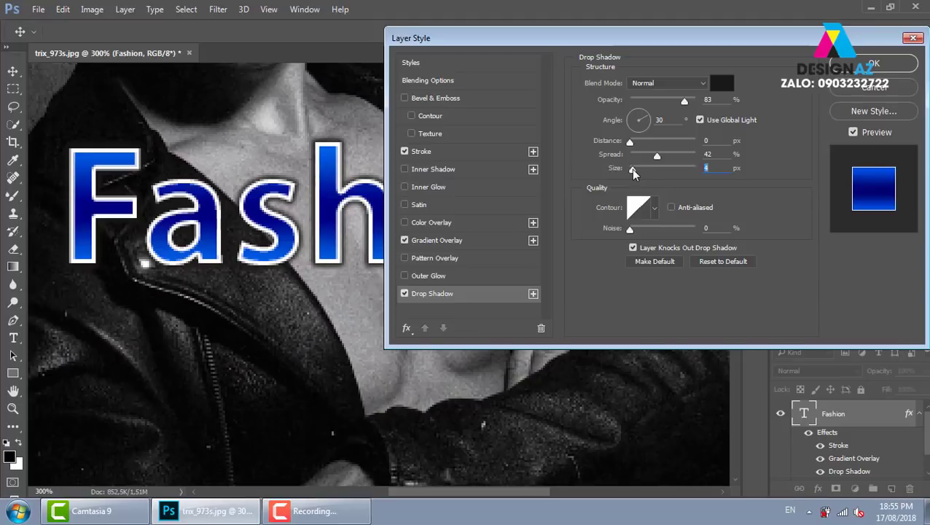
left_click_drag(684, 101, 655, 103)
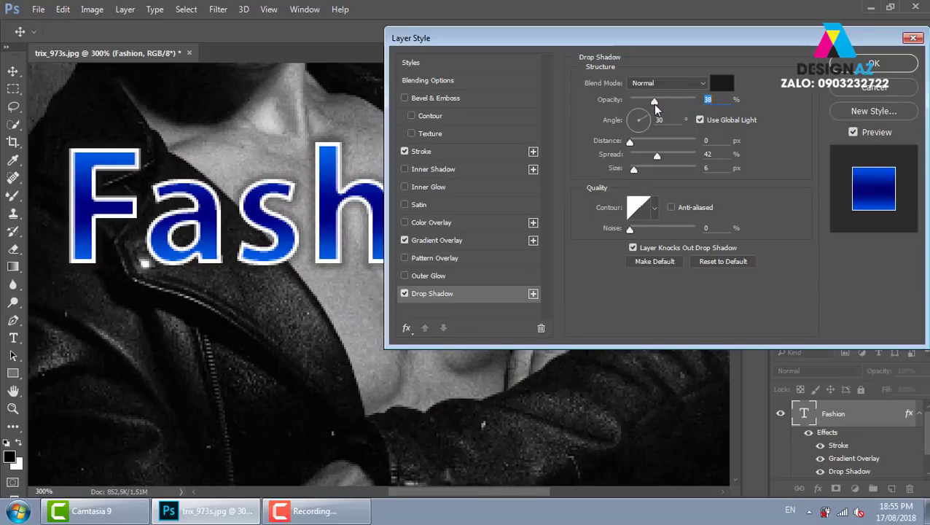
Apply the layer style, then fill the Fashion letter shapes with white on a new layer
left_click(873, 64)
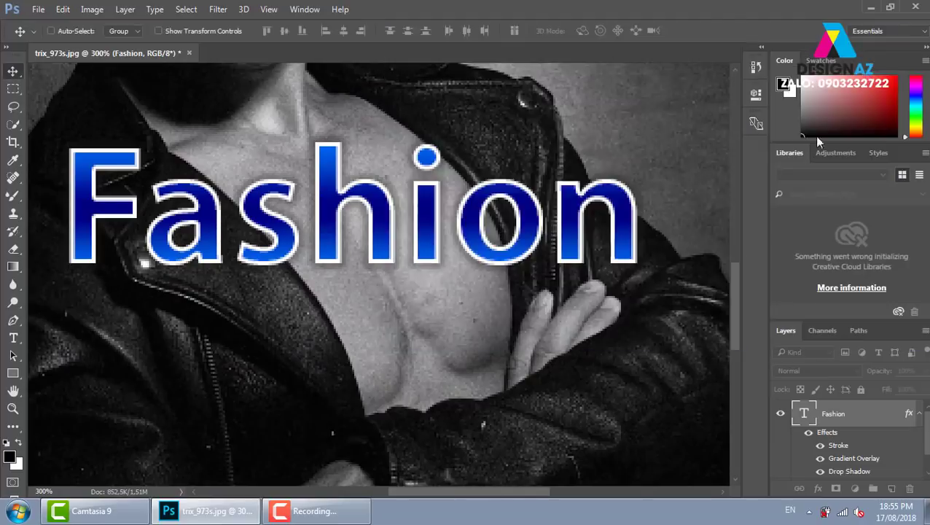
key("ctrl+minus")
key("ctrl+minus")
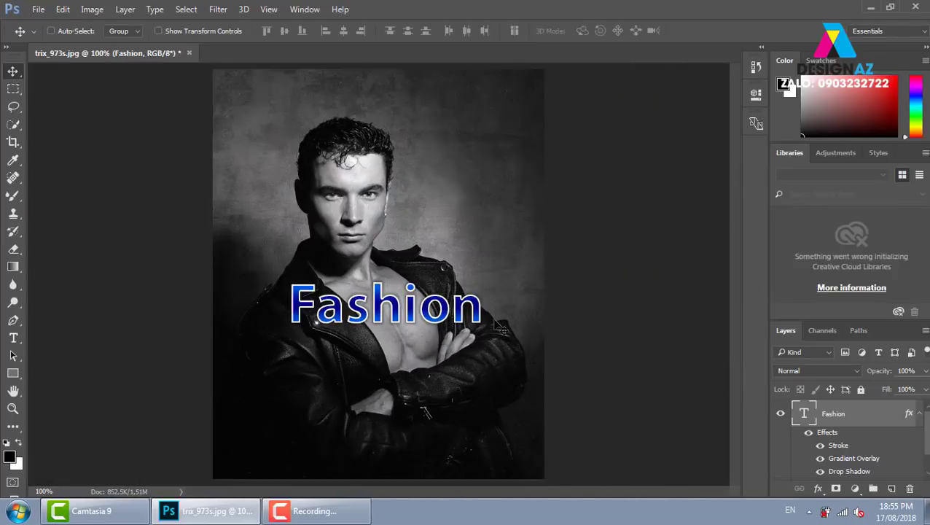
key("ctrl+plus")
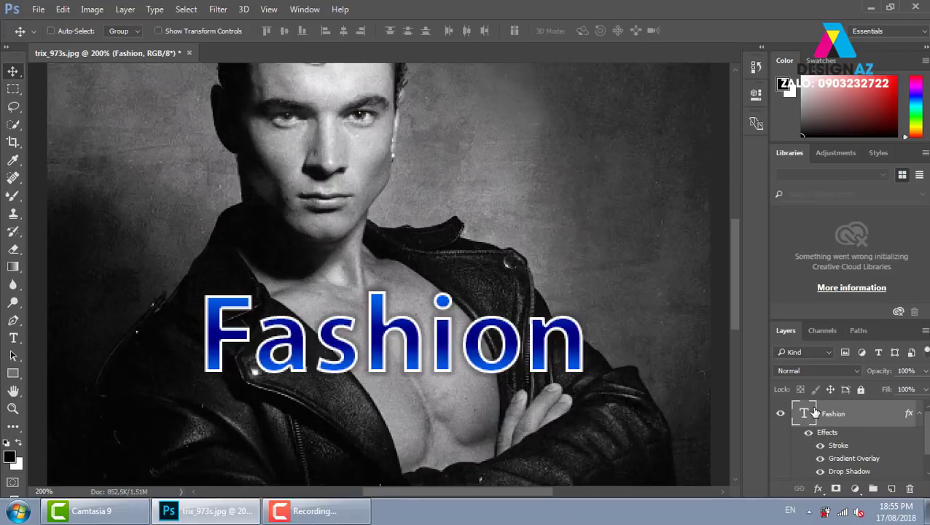
left_click(809, 414, "ctrl")
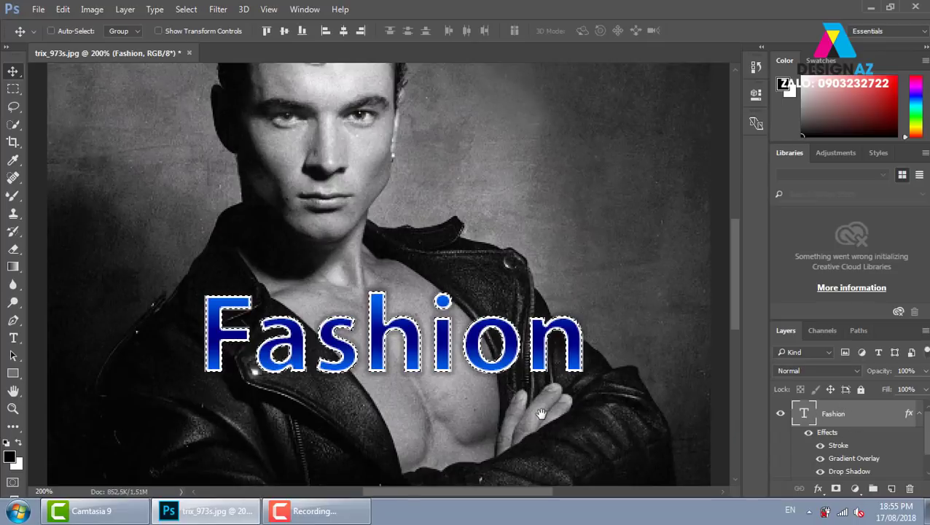
scroll(540, 405, "down", 3)
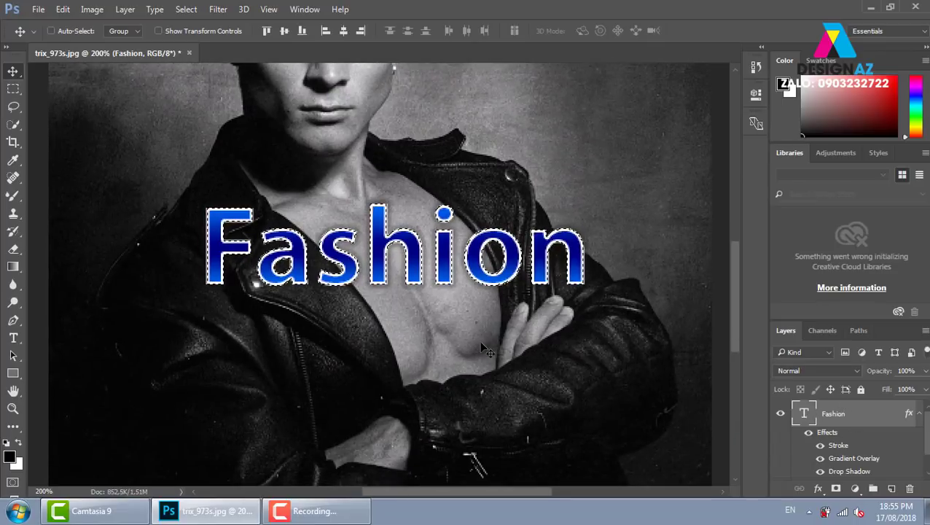
left_click(892, 489)
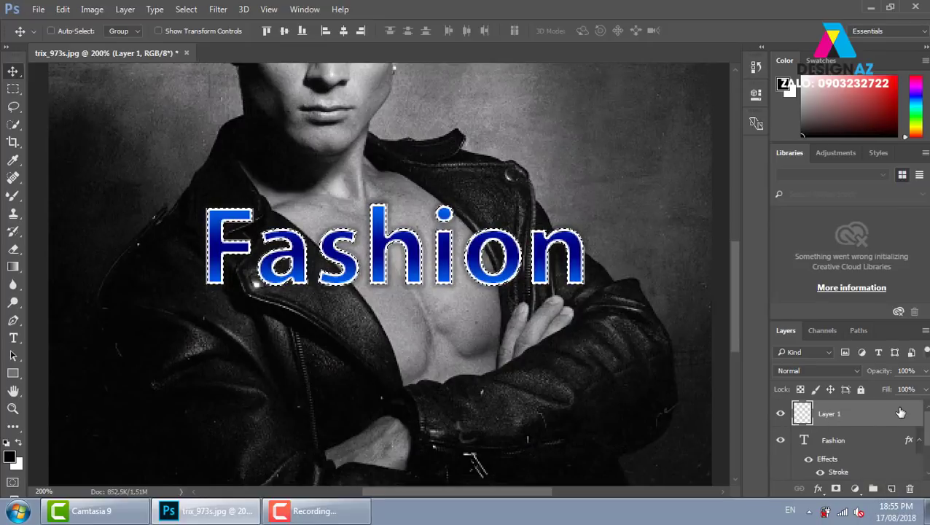
key("ctrl+BackSpace")
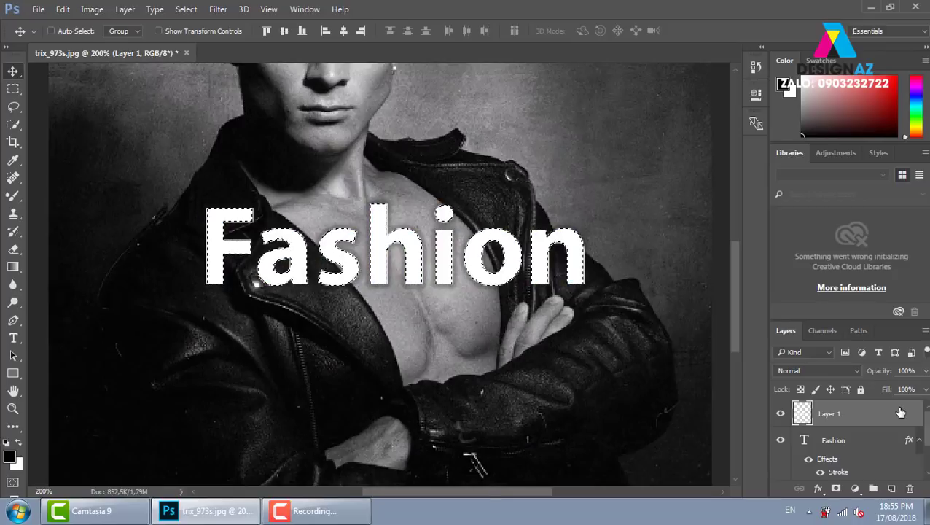
key("ctrl+d")
left_click_drag(565, 286, 564, 210)
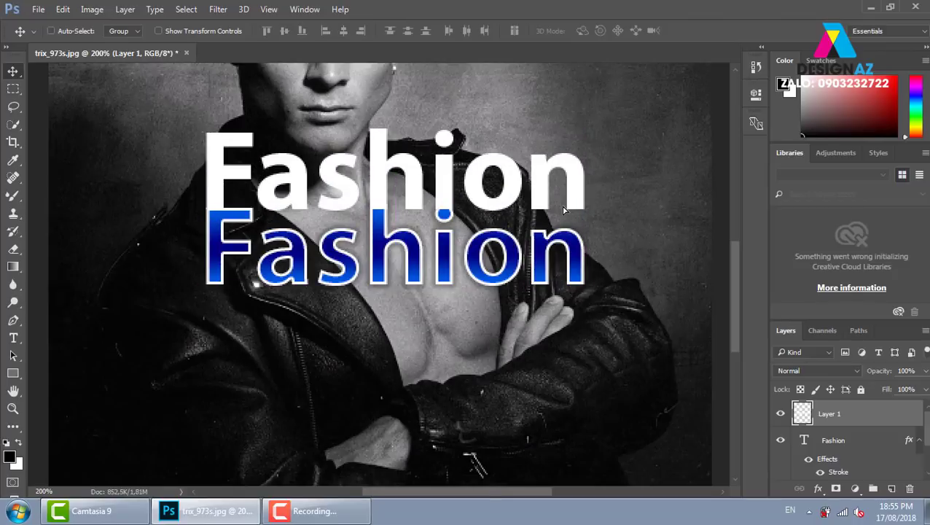
key("ctrl+z")
Delete the lower half of the white Fashion copy and set it to 20% opacity
key("m")
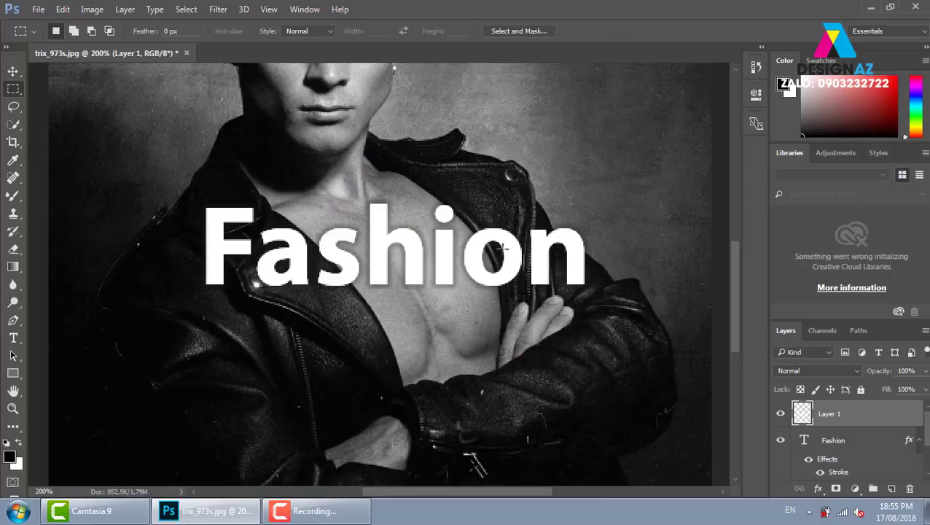
mouse_move(138, 348)
left_mouse_down()
mouse_move(652, 271)
mouse_move(662, 258)
left_mouse_up()
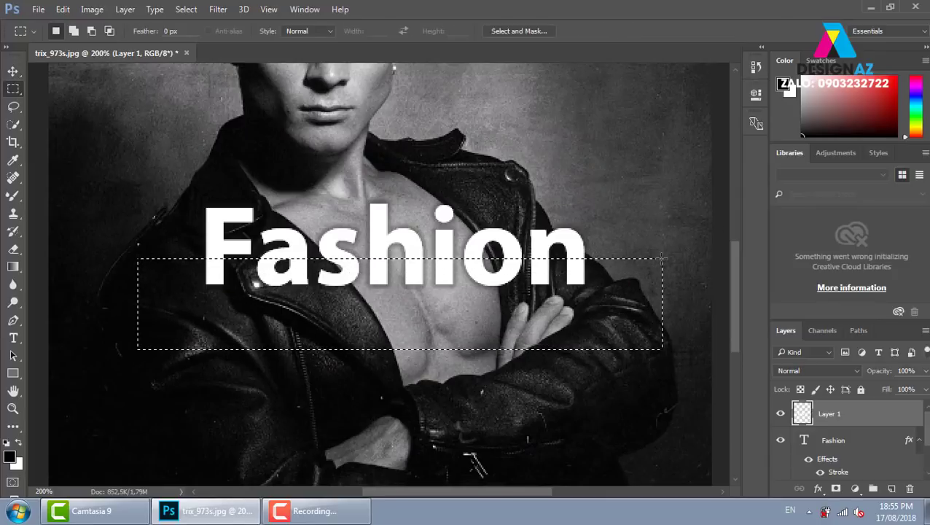
key("alt+BackSpace")
key("ctrl+d")
key("v")
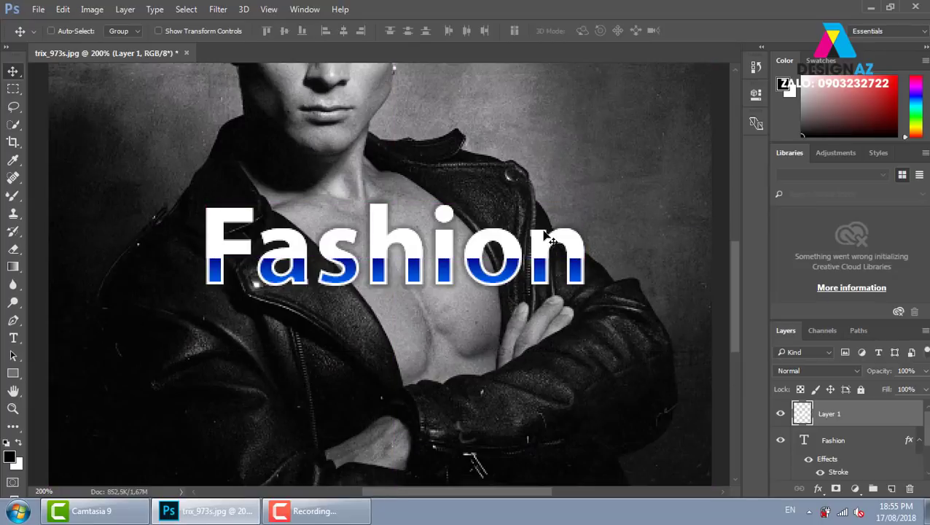
key("2")
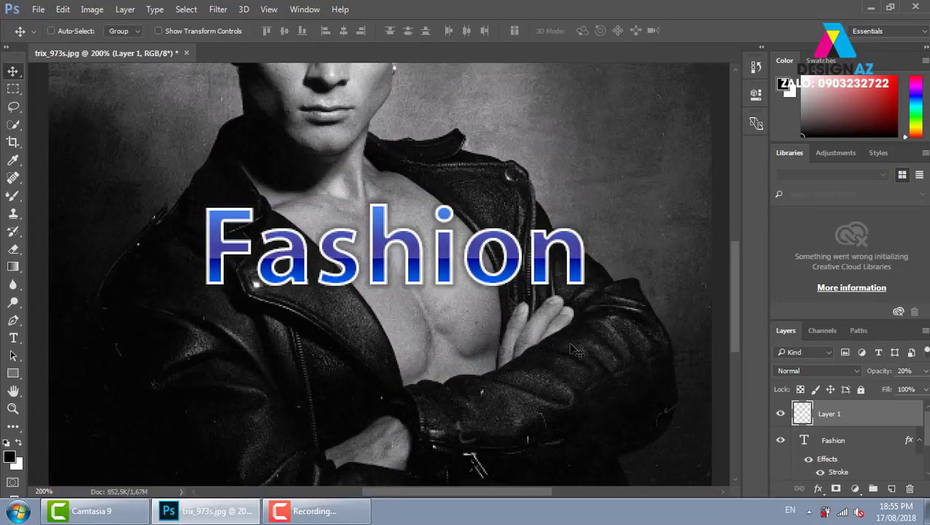
key("ctrl+minus")
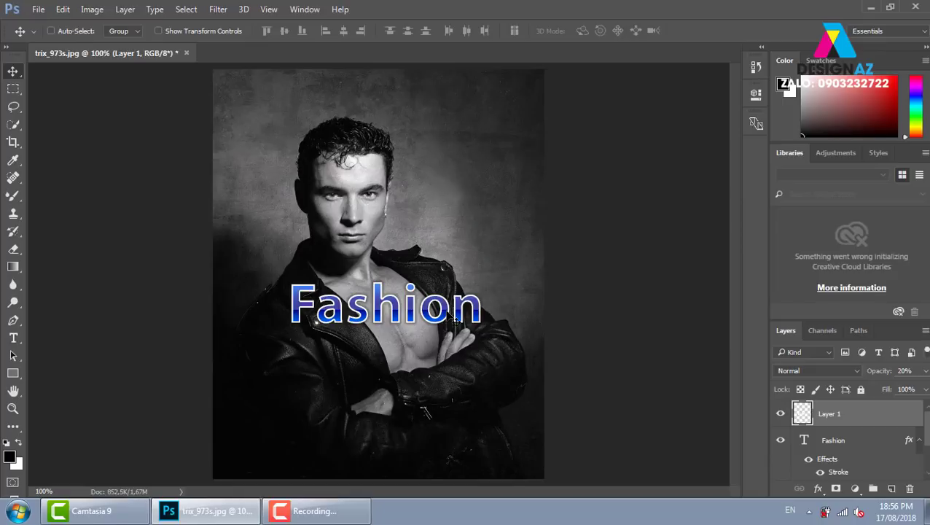
Delete the faded copy and the Fashion text layer, leaving only the Background
left_click_drag(456, 319, 446, 267)
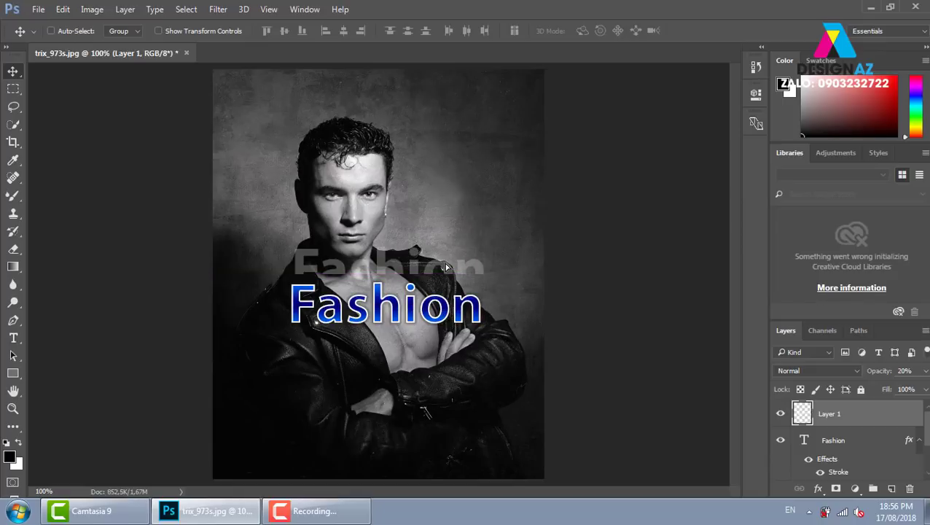
key("Delete")
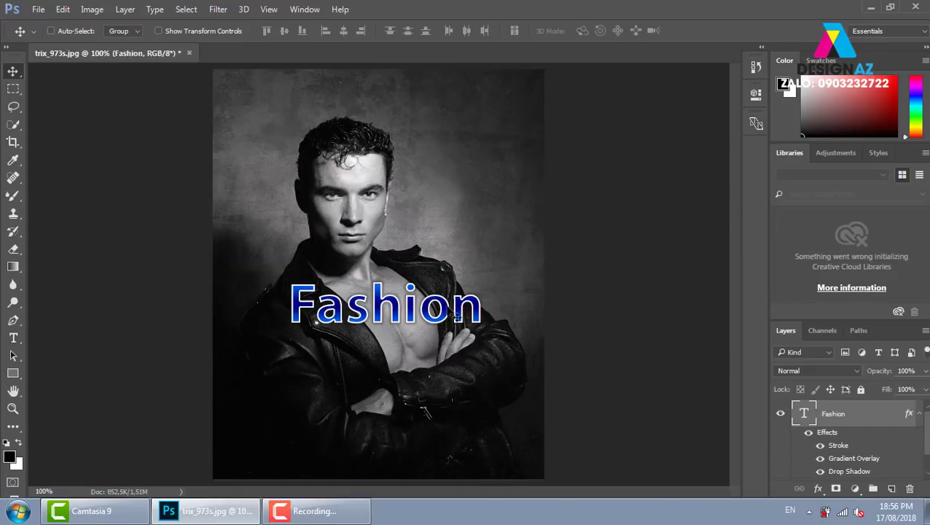
right_click(467, 319)
left_click(467, 318)
left_click_drag(450, 320, 467, 311)
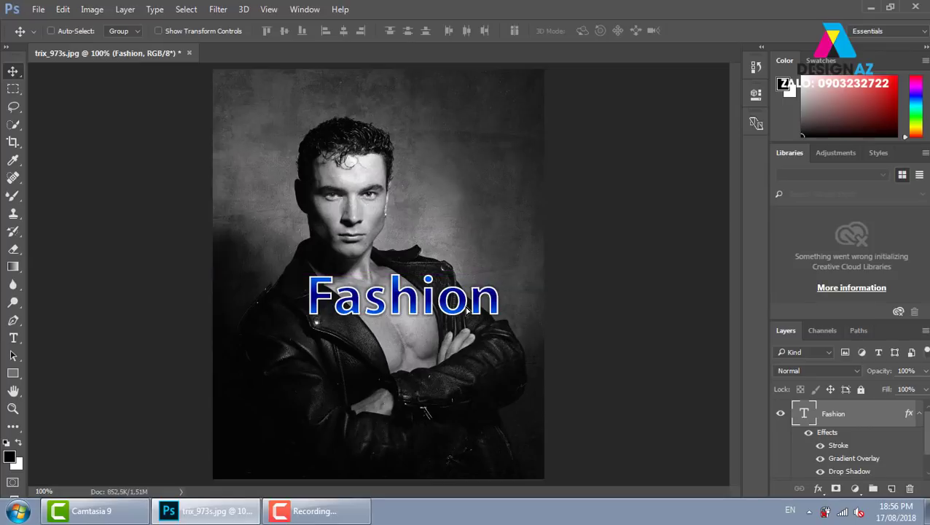
key("ctrl+shift+e")
key("F12")
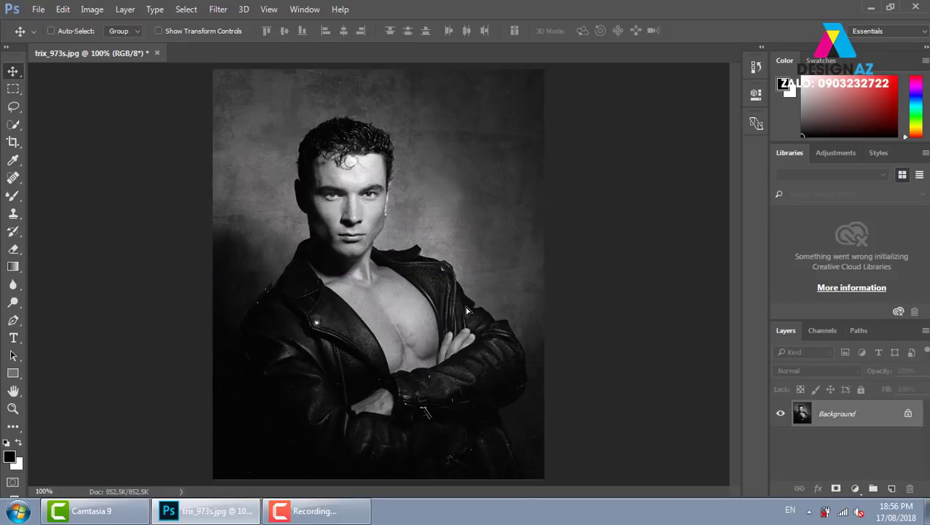
Type 'fk' and scale it to about half size over the chest
key("t")
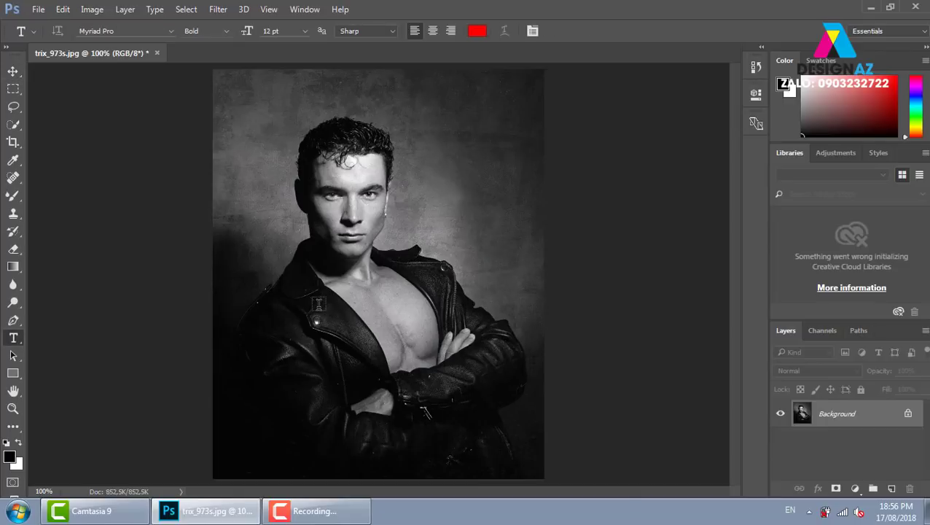
left_click(319, 306)
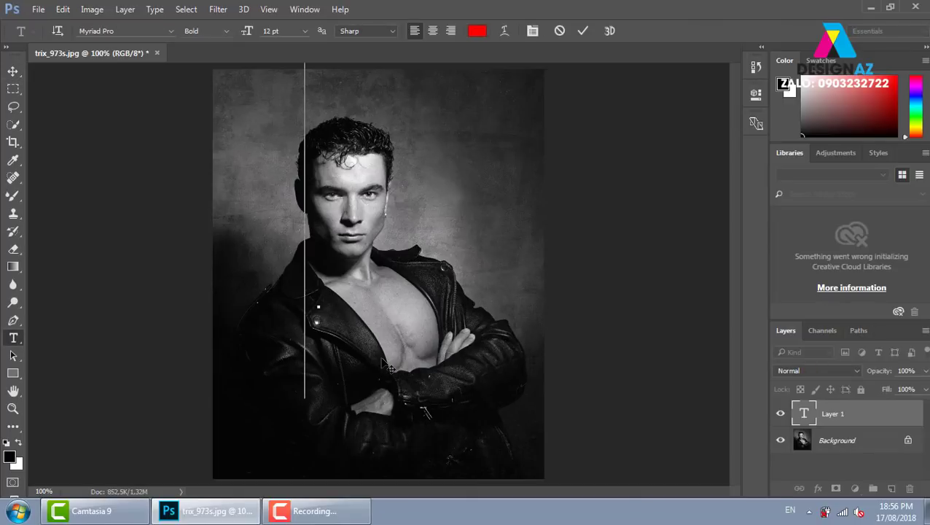
type("fk")
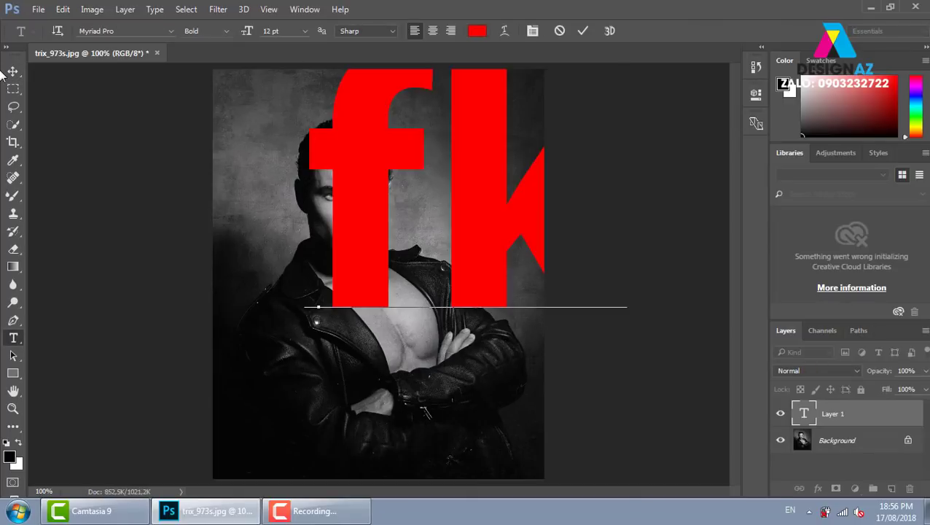
left_click(13, 71)
left_click_drag(440, 180, 364, 279)
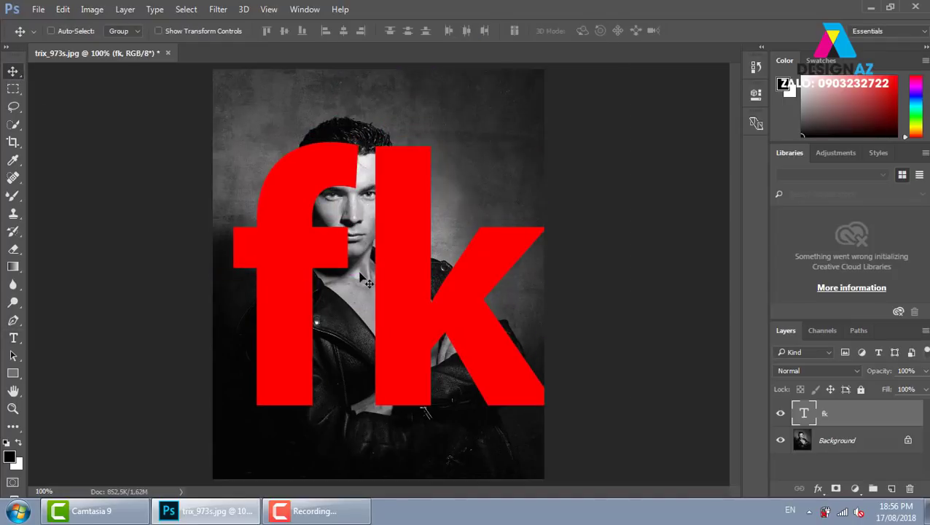
key("ctrl+t")
left_click_drag(556, 98, 477, 191)
left_click_drag(429, 309, 420, 336)
key("Return")
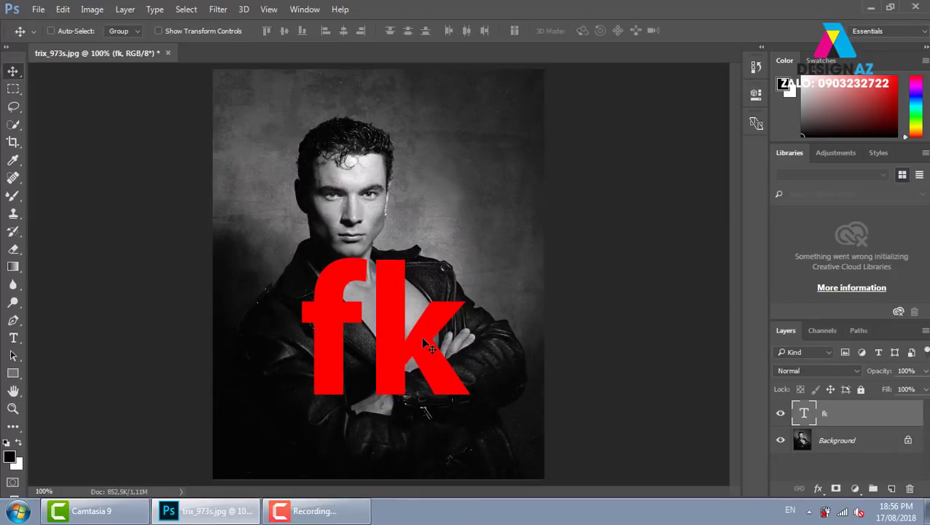
Copy the fk-shaped area of the portrait to Layer 1 and delete the red fk text
left_click(806, 419, "ctrl")
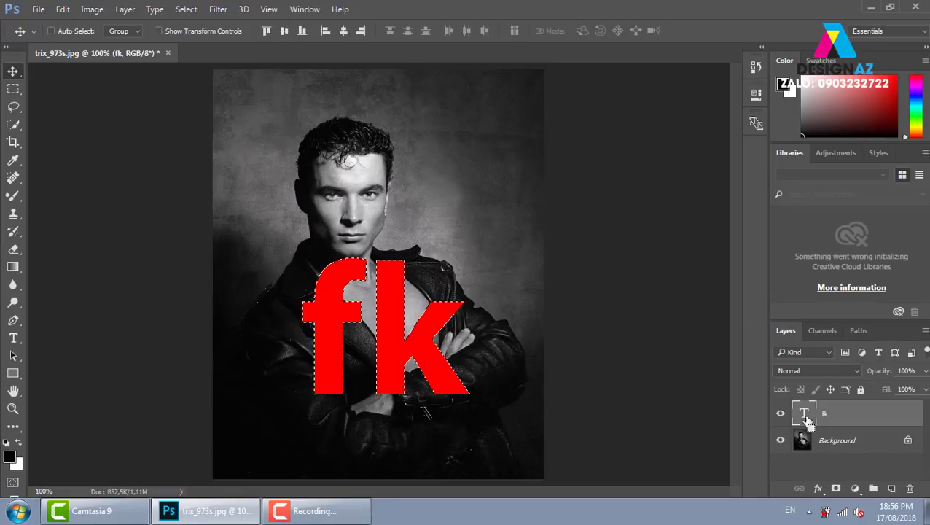
left_click(856, 443)
key("ctrl+j")
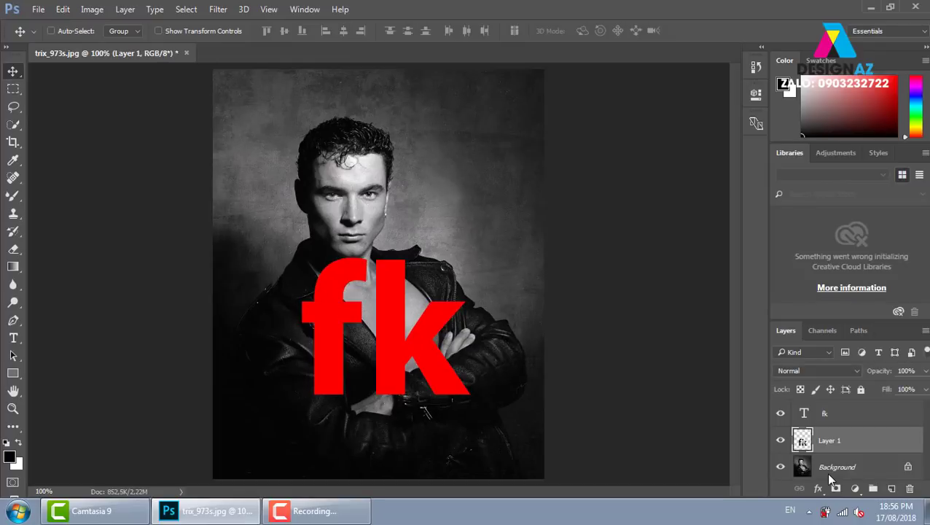
right_click(438, 320)
left_click_drag(495, 284, 492, 279)
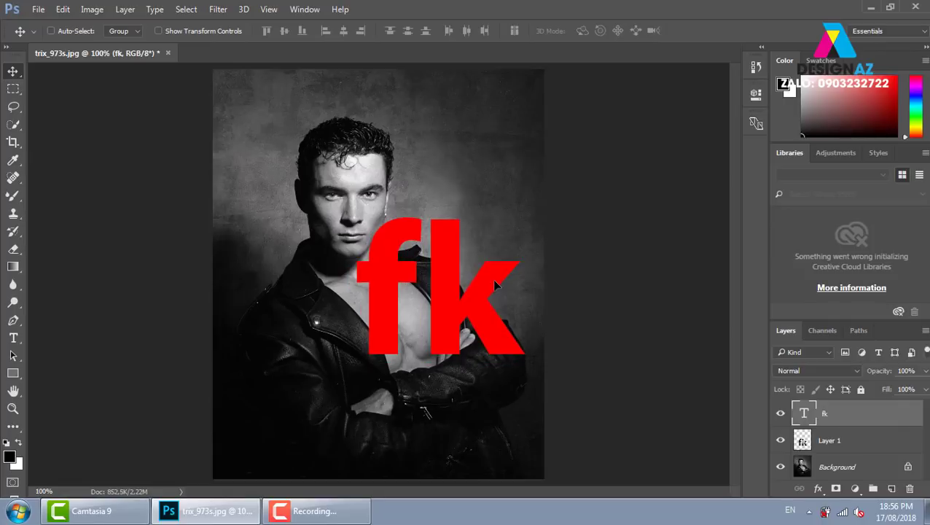
key("Delete")
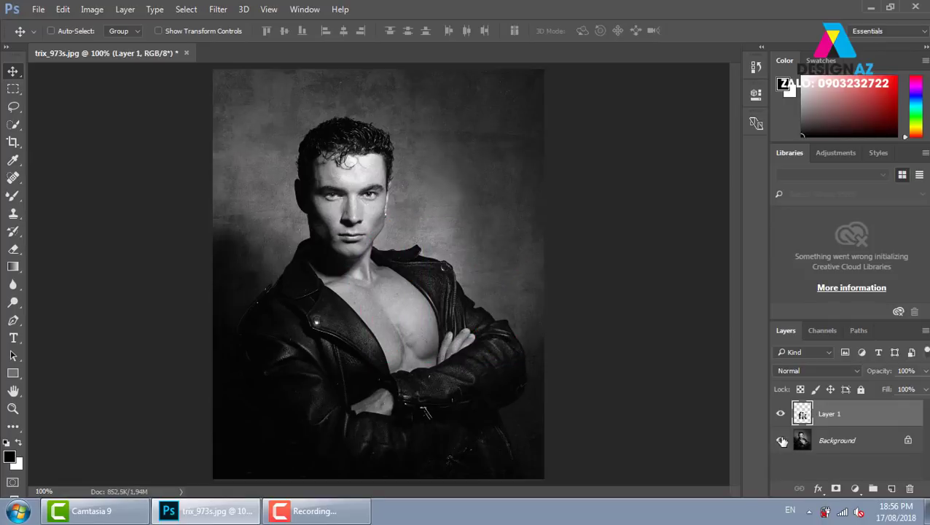
left_click(780, 440)
left_click(780, 440)
left_click(780, 440)
Apply Levels to the fk cutout with black input 0 and midtone 0.76
left_click(780, 440)
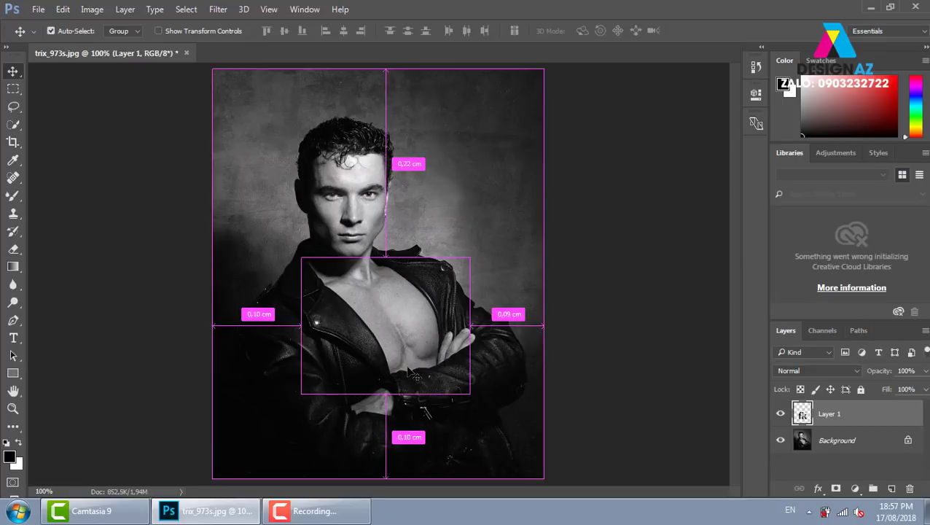
key("ctrl+l")
left_click_drag(345, 243, 361, 243)
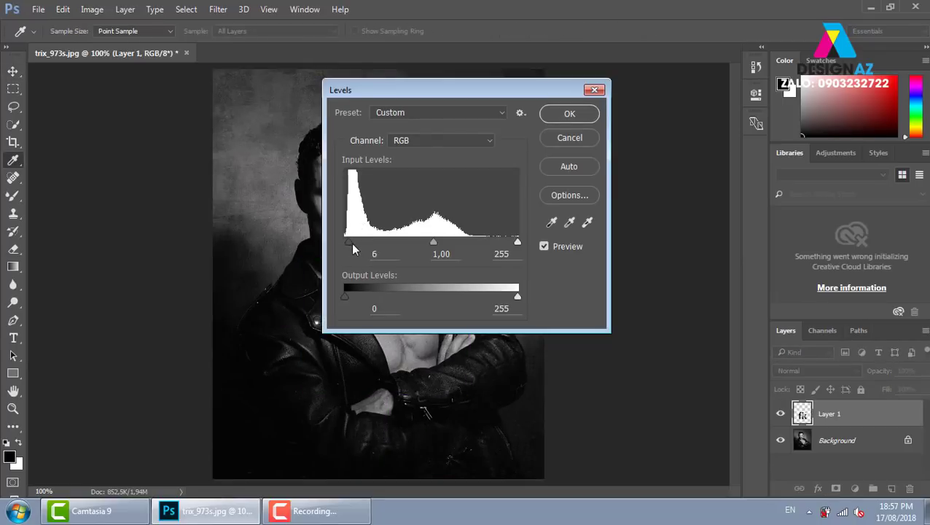
left_click_drag(509, 97, 673, 93)
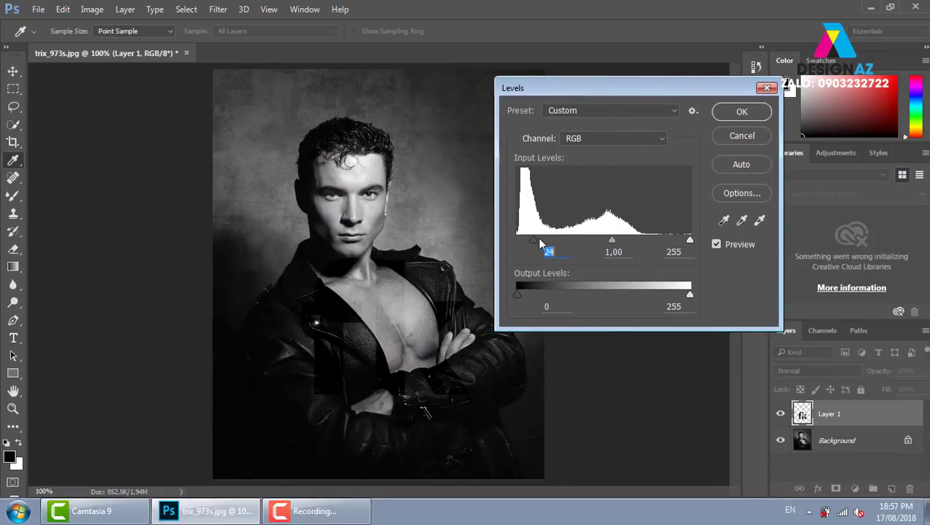
left_click_drag(532, 239, 517, 240)
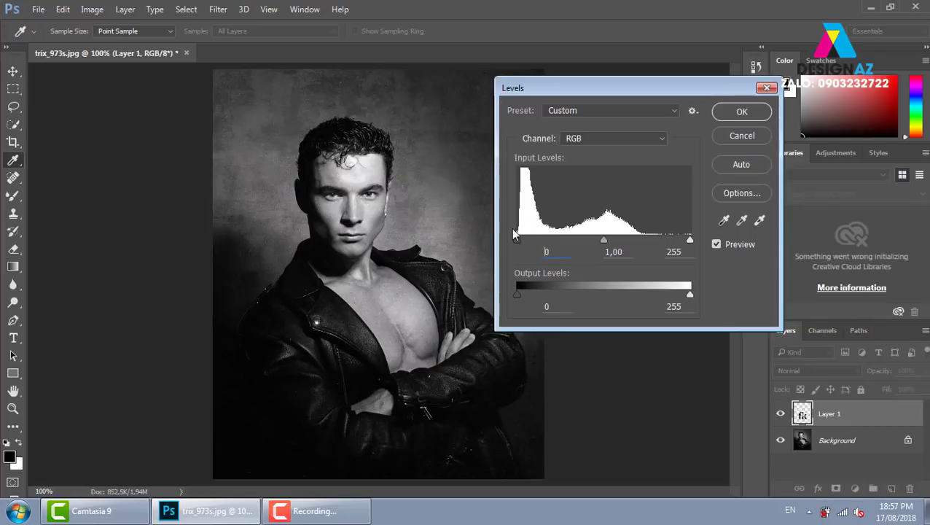
left_click_drag(606, 241, 618, 240)
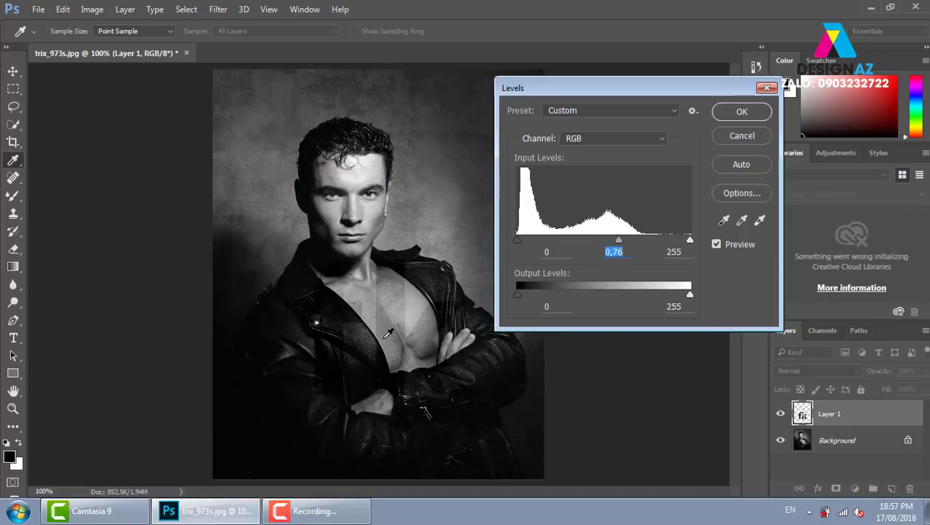
left_click(742, 110)
Add an Inner Shadow to Layer 1 with 100% opacity and distance 5
right_click(801, 415)
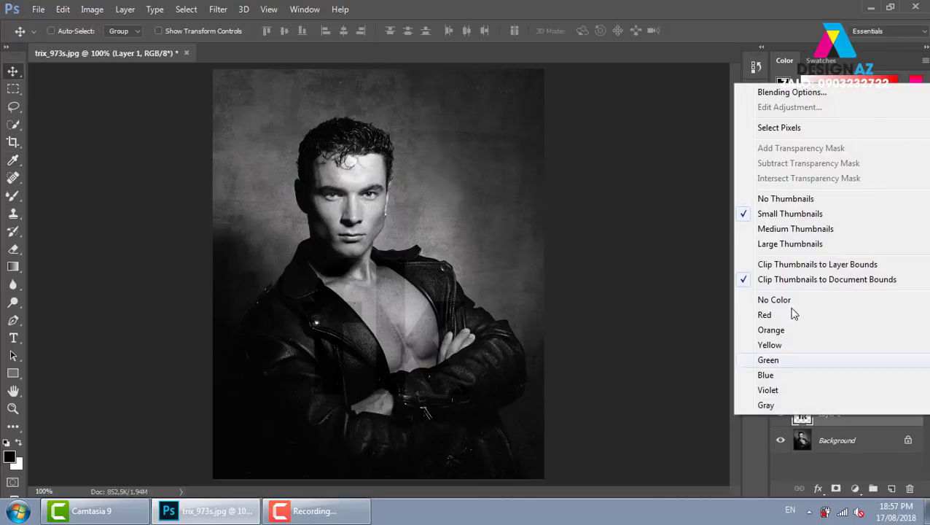
left_click(794, 92)
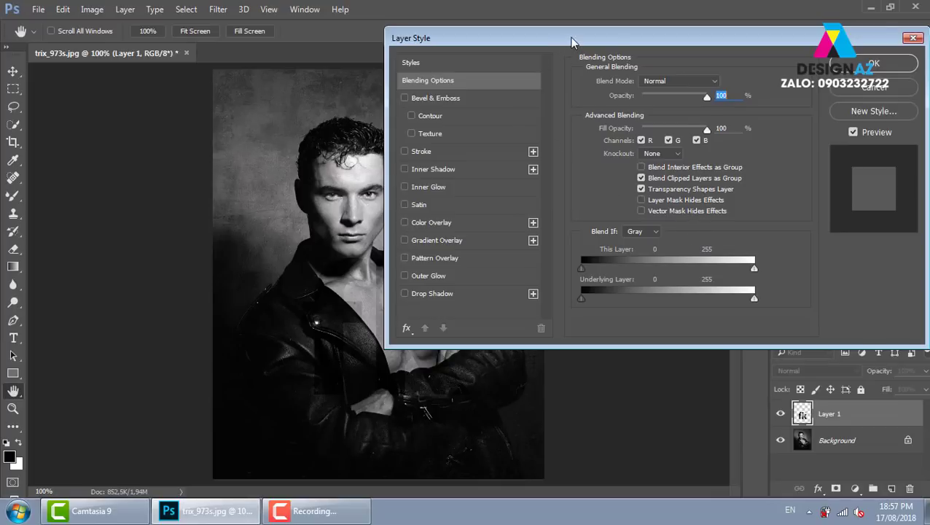
left_click_drag(572, 42, 647, 40)
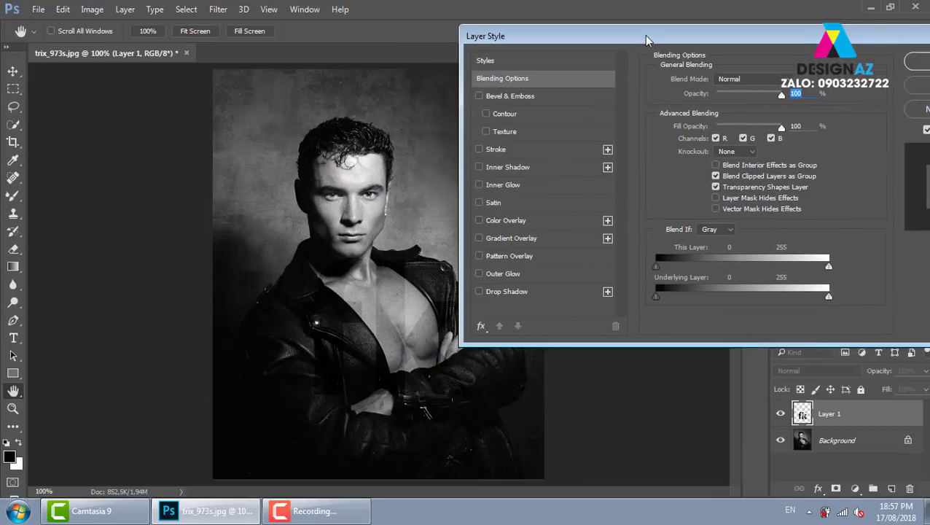
left_click(482, 327)
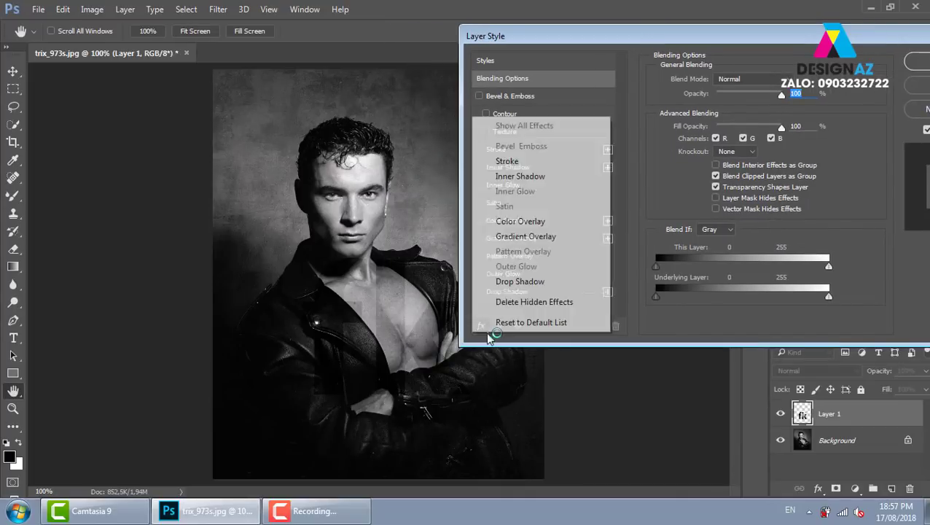
left_click(544, 178)
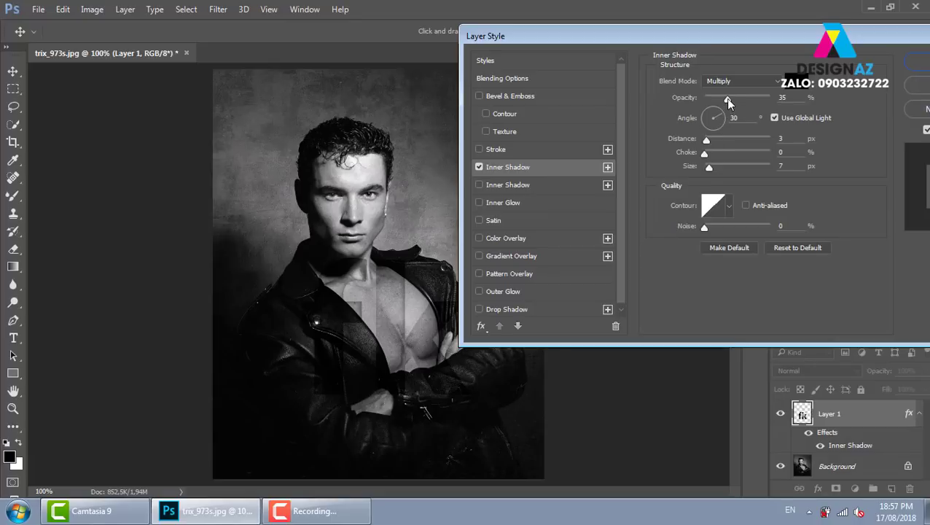
left_click_drag(727, 99, 767, 97)
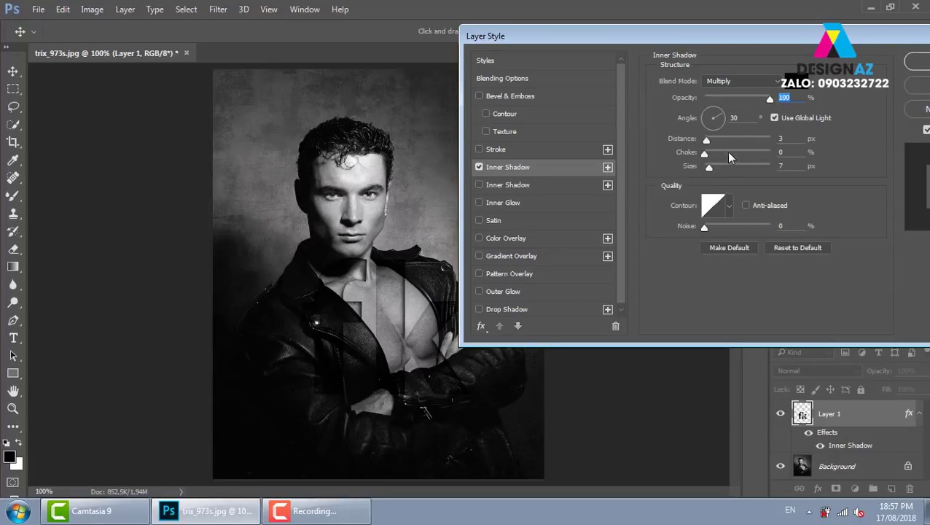
left_click_drag(705, 138, 707, 140)
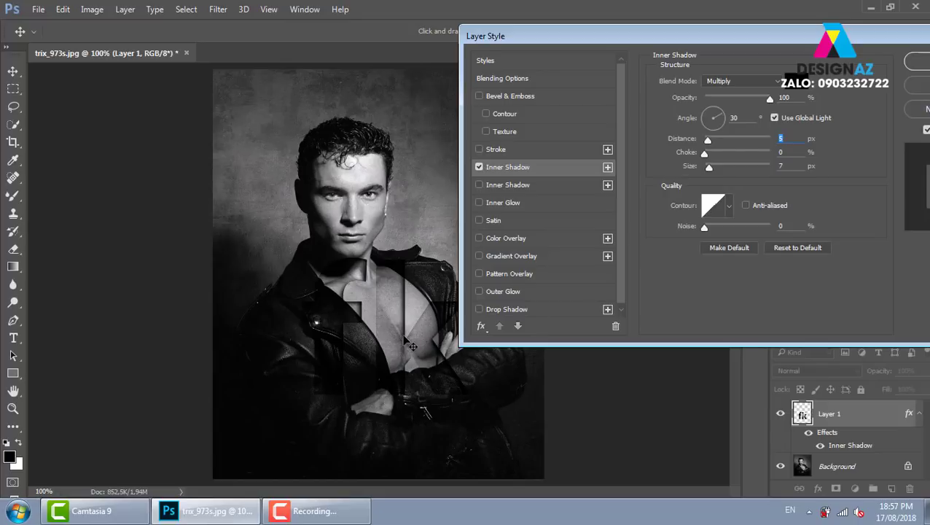
Add a white Stroke to the fk letters blended in Overlay mode
left_click(564, 149)
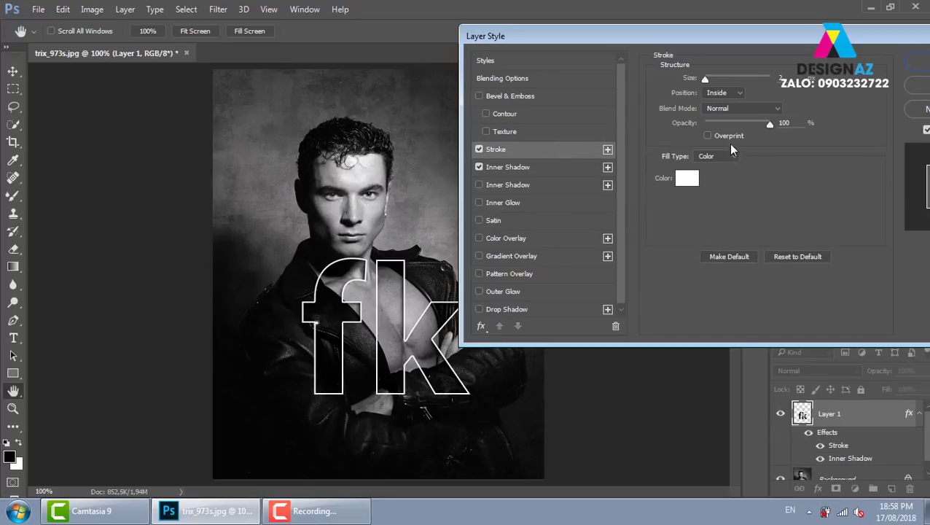
left_click(757, 109)
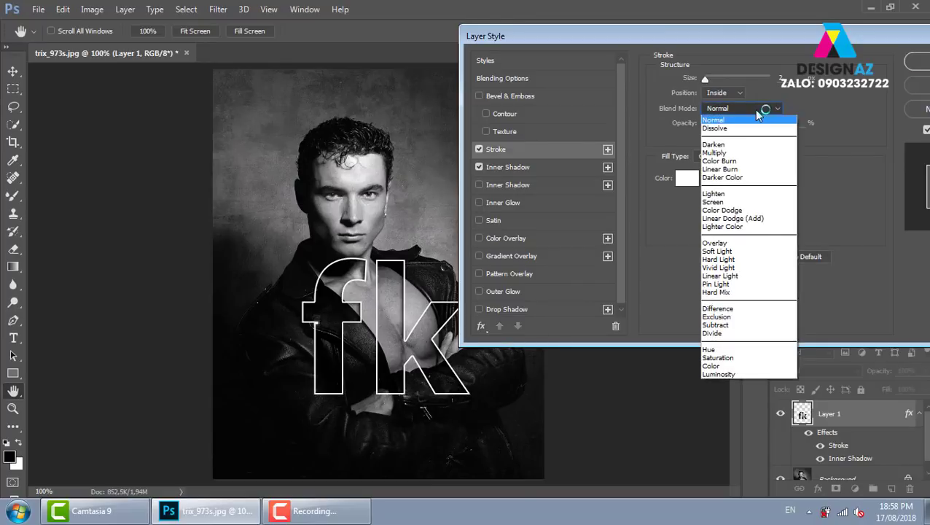
left_click(717, 244)
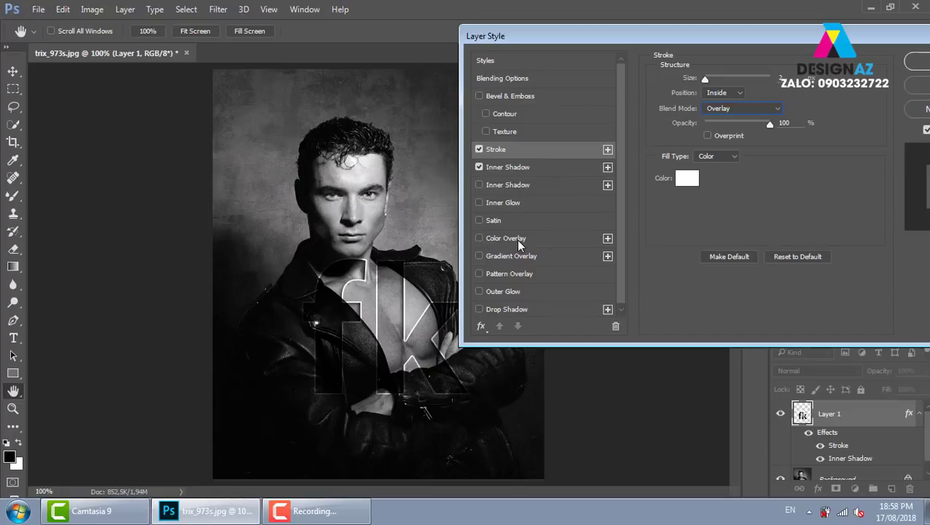
Switch the stroke fill to Gradient and make its left stop white
left_click(720, 156)
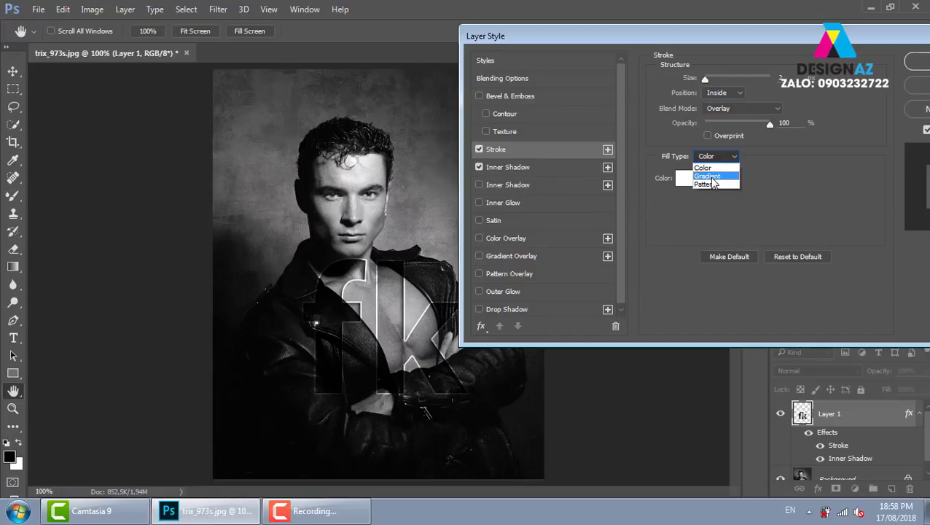
left_click(713, 176)
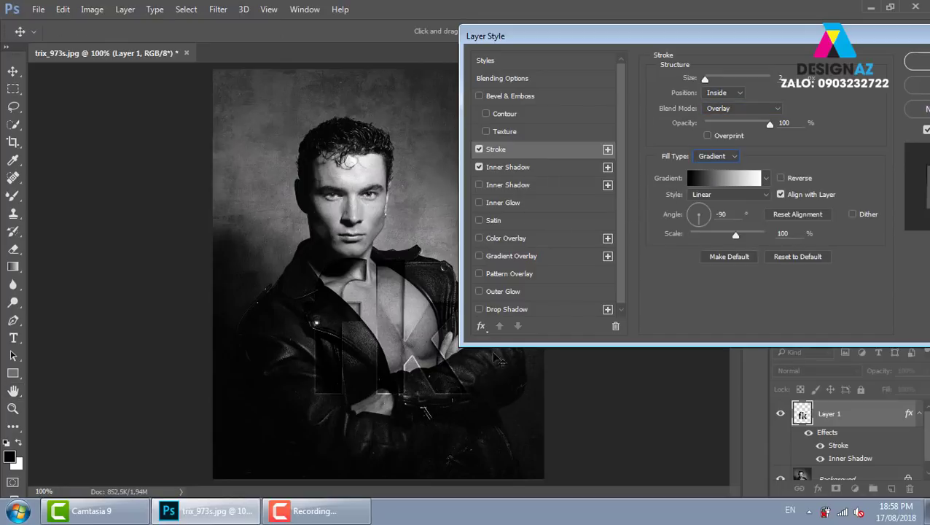
left_click(733, 182)
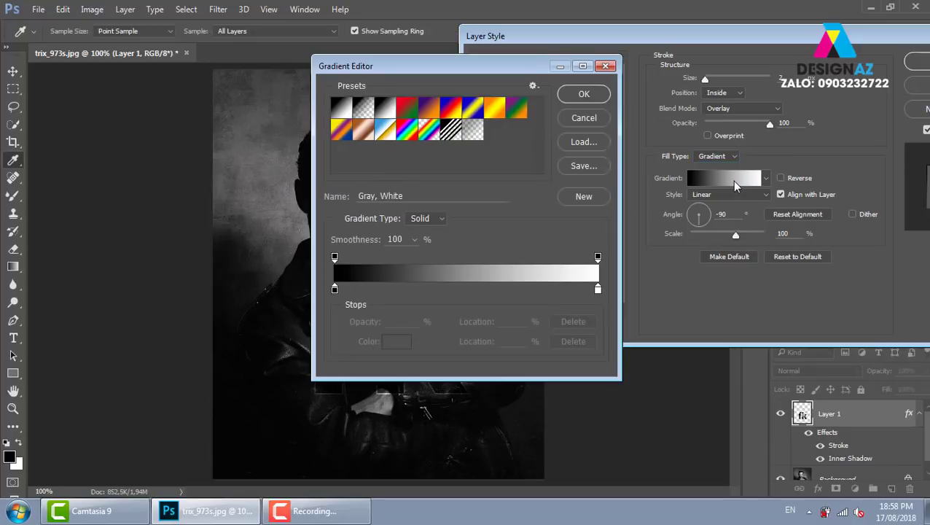
left_click(335, 290)
left_click(396, 342)
left_click(292, 119)
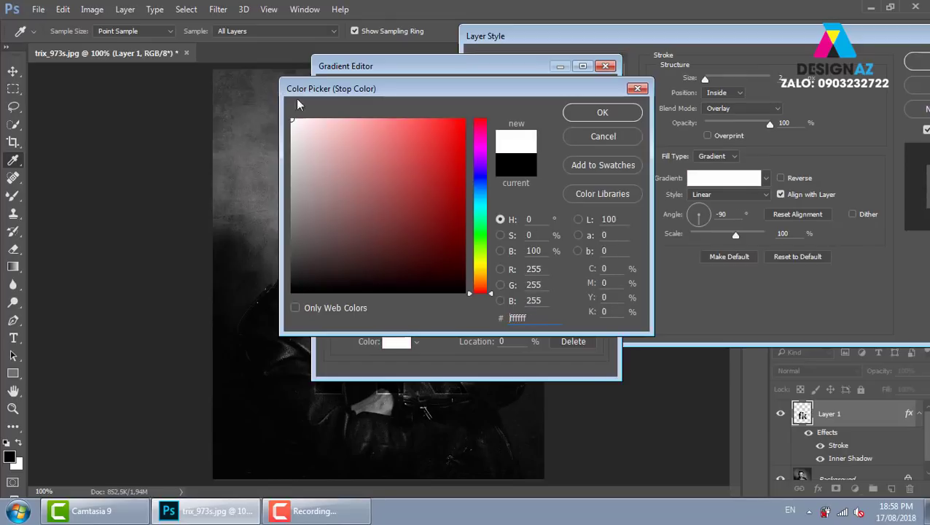
left_click(602, 114)
Add a black middle stop at 48% and apply the stroke settings
left_click(461, 290)
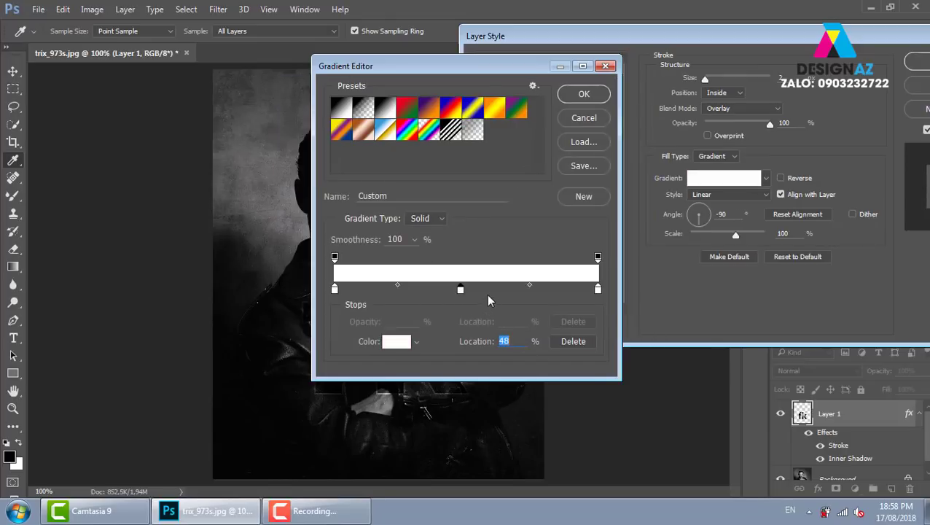
left_click(397, 341)
left_click(314, 216)
left_click_drag(296, 263, 281, 304)
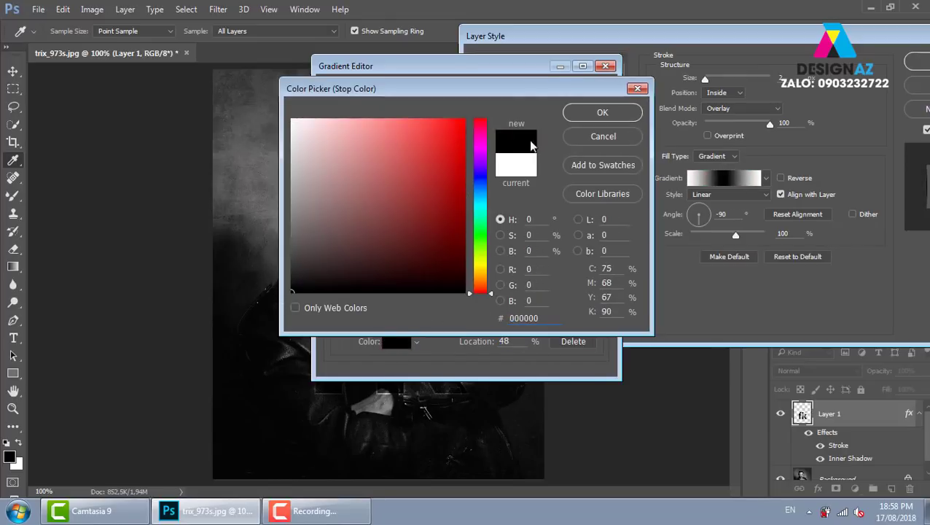
left_click(597, 114)
left_click(582, 95)
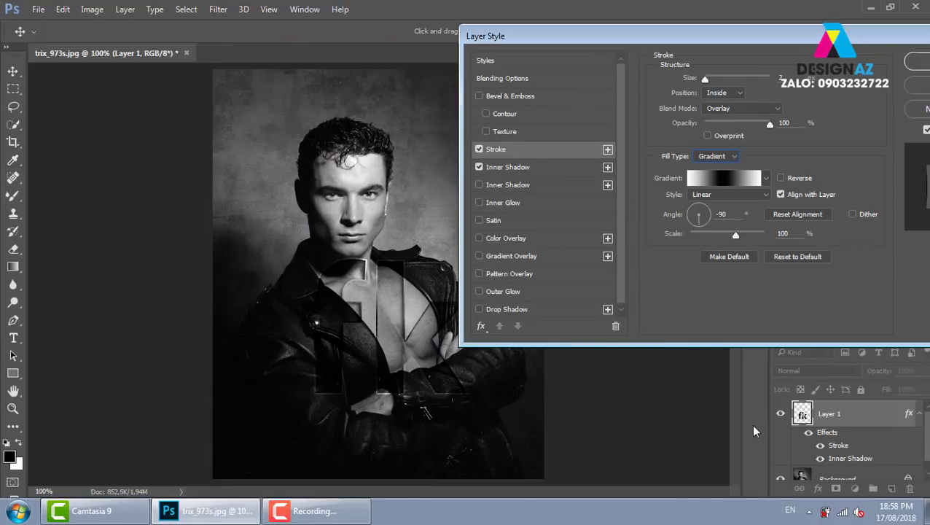
left_click(920, 61)
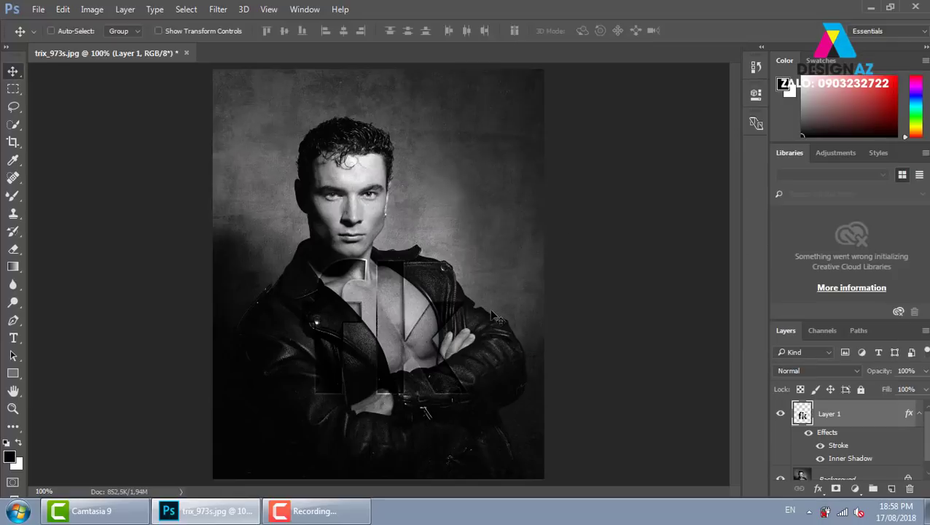
Zoom to 200% on the chest letters and select Layer 1
key("ctrl+plus")
left_click_drag(530, 370, 560, 238)
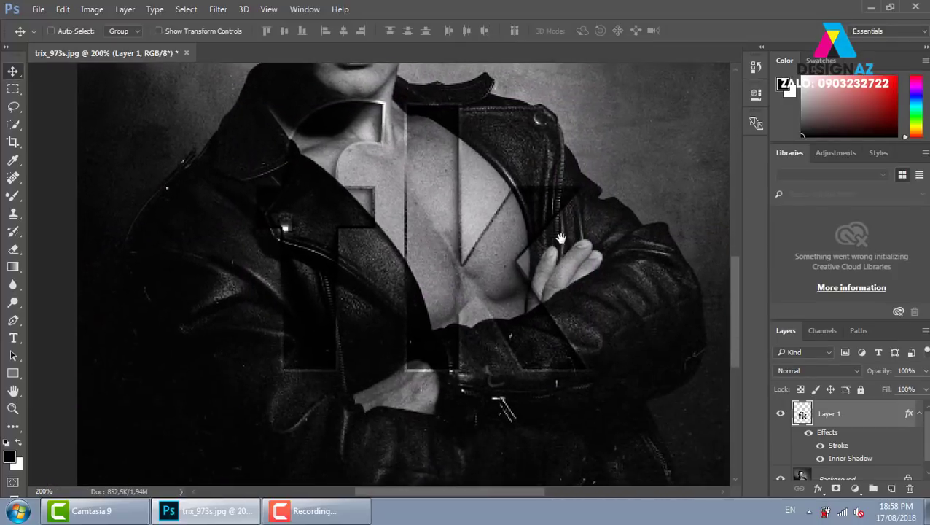
right_click(518, 282)
left_click(520, 281)
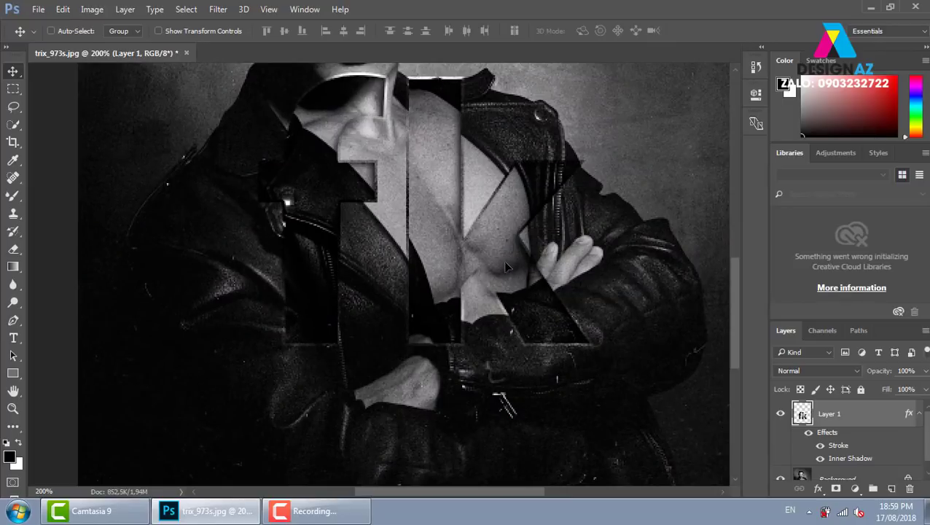
right_click(805, 417)
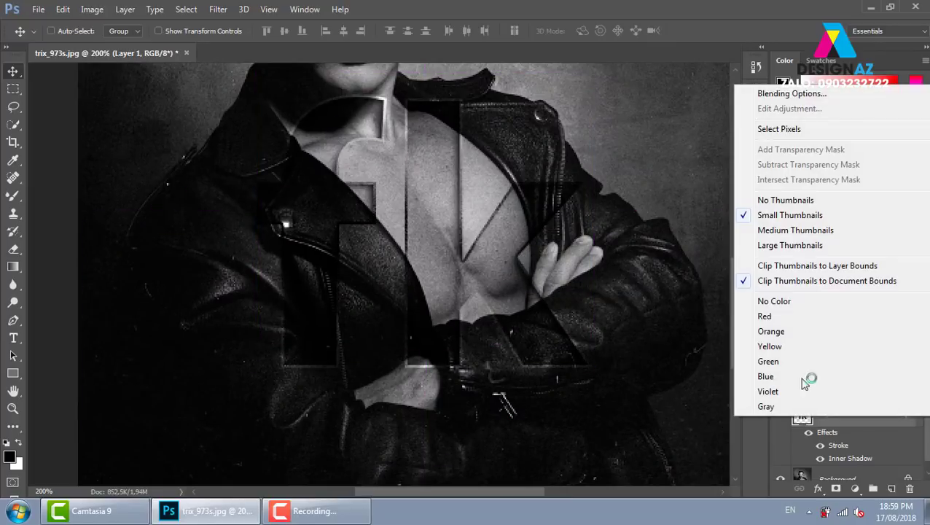
left_click(830, 95)
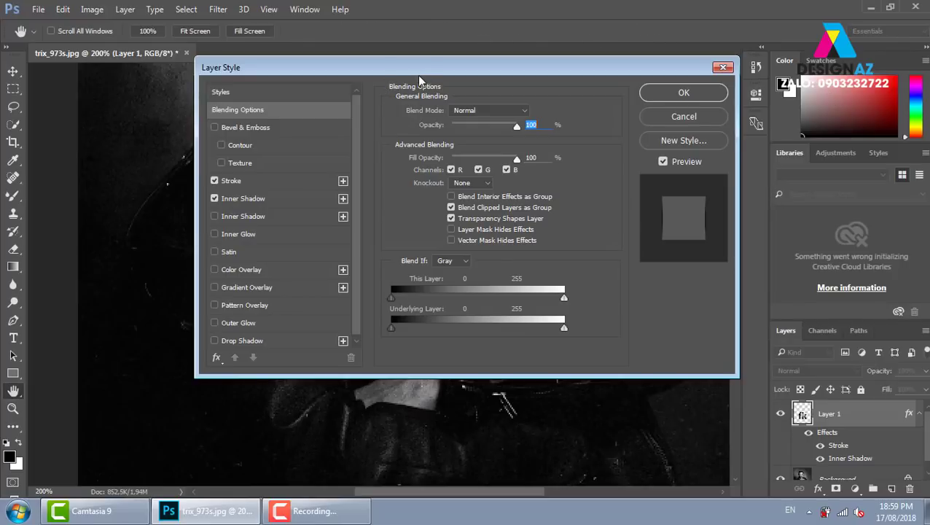
left_click_drag(425, 70, 736, 47)
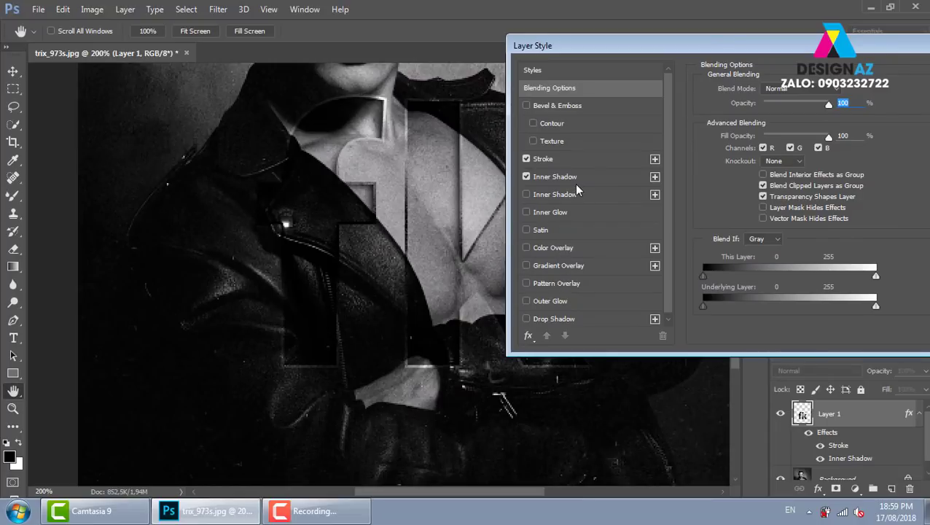
left_click(580, 142)
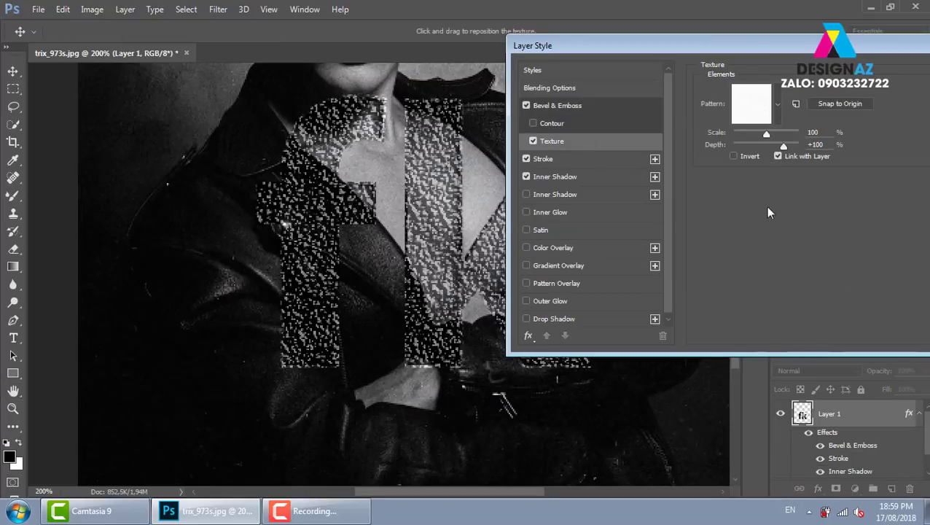
mouse_move(758, 136)
left_mouse_down()
mouse_move(734, 134)
mouse_move(764, 146)
left_mouse_up()
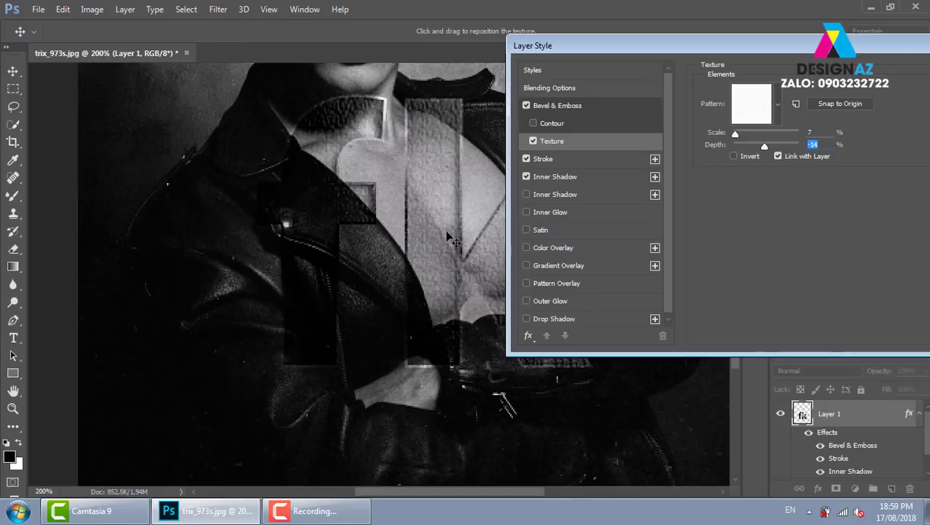
left_click(733, 156)
left_click(582, 176)
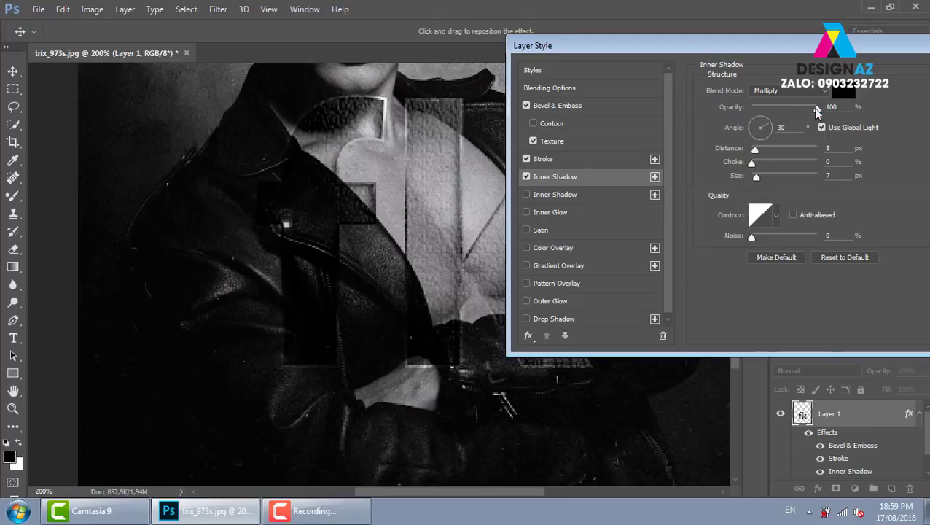
left_click(812, 91)
left_click(795, 102)
left_click_drag(872, 43, 677, 61)
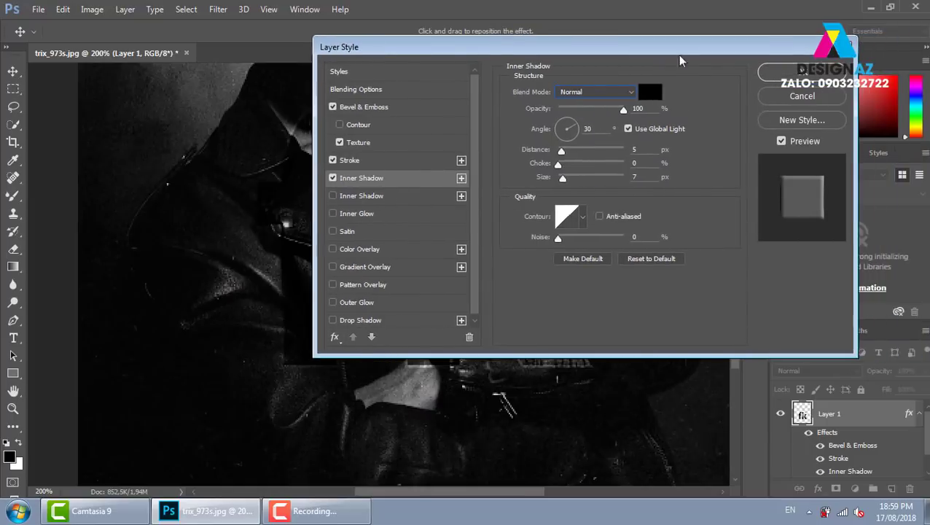
left_click(800, 77)
key("ctrl+minus")
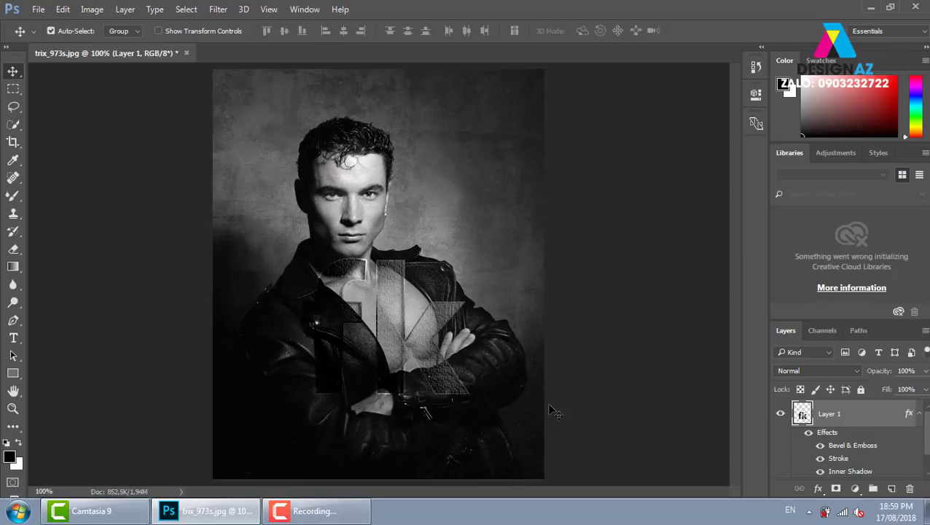
key("ctrl+z")
key("ctrl+plus")
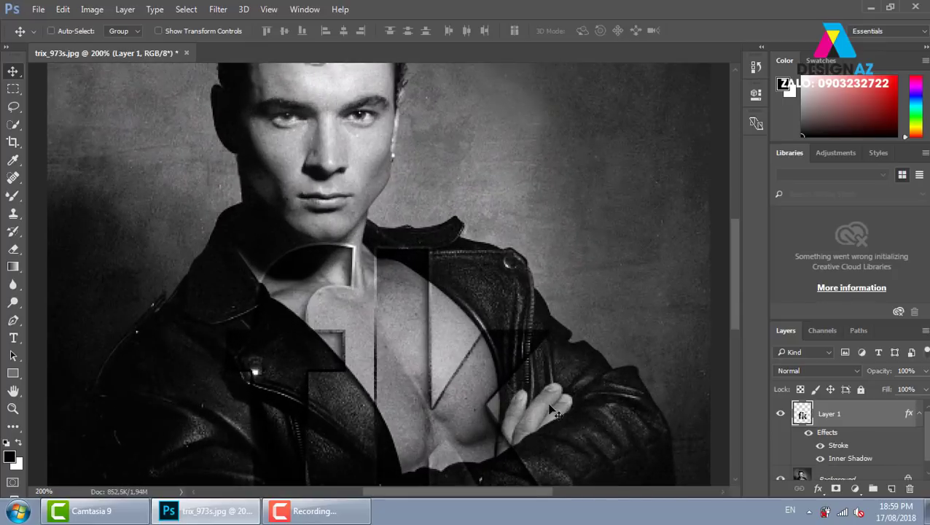
left_click_drag(571, 291, 583, 211)
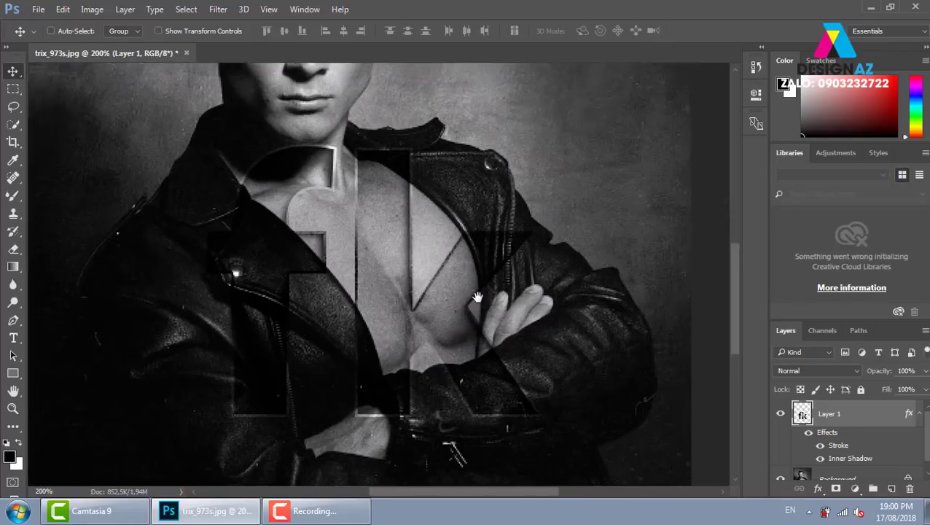
left_click_drag(527, 230, 453, 309)
Delete the fk letter layer from the portrait
right_click(453, 309)
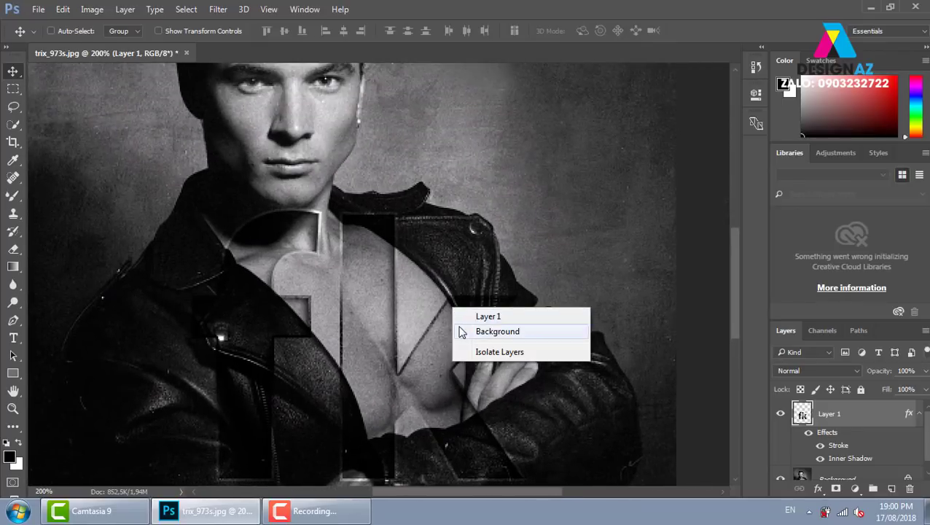
left_click(487, 316)
key("Delete")
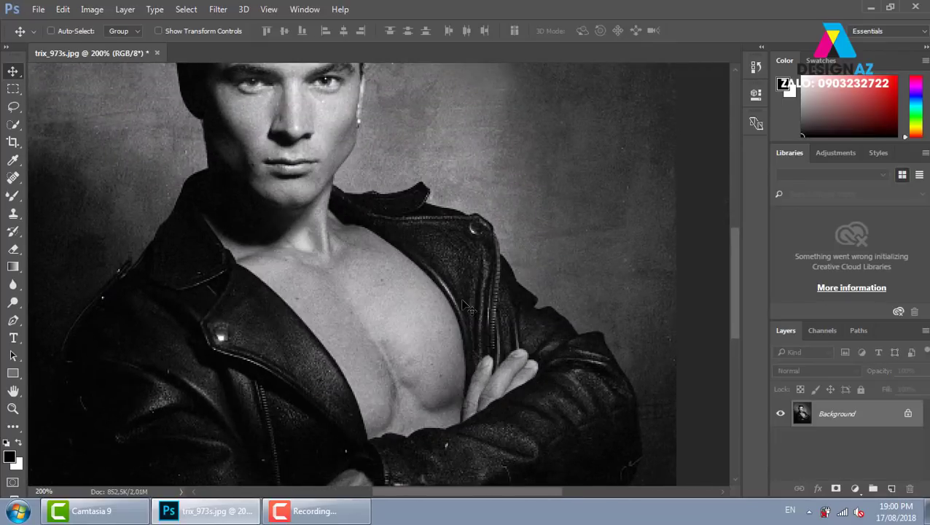
Open the Captain America image capp.jpg as a new document
key("ctrl+o")
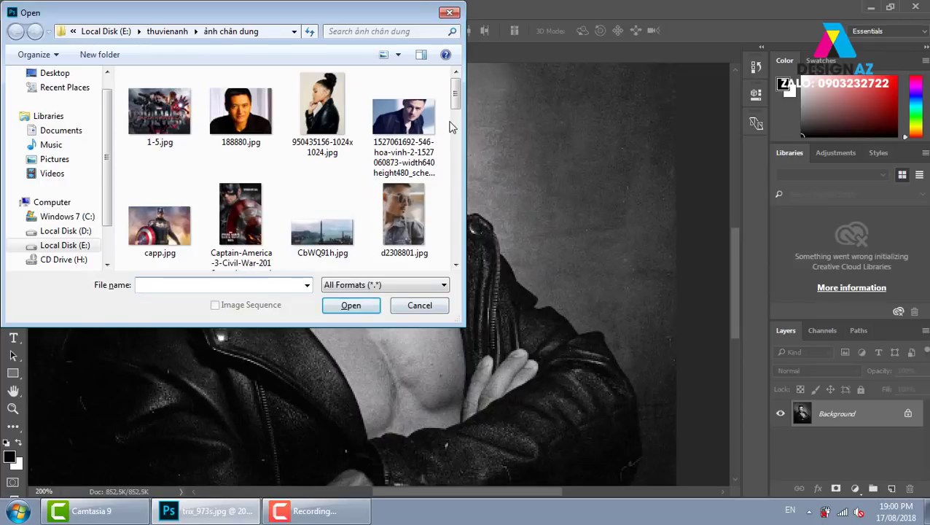
left_click_drag(456, 104, 456, 109)
left_click_drag(458, 113, 458, 109)
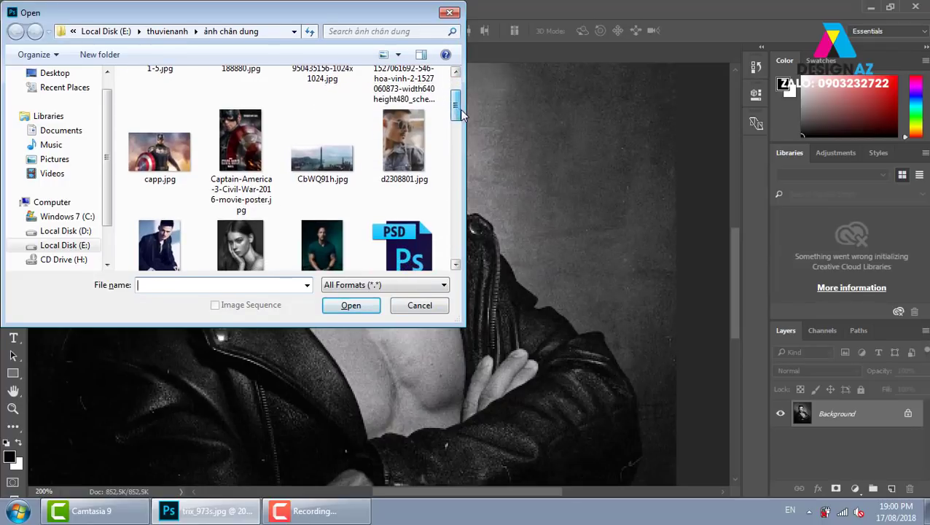
left_click(161, 151)
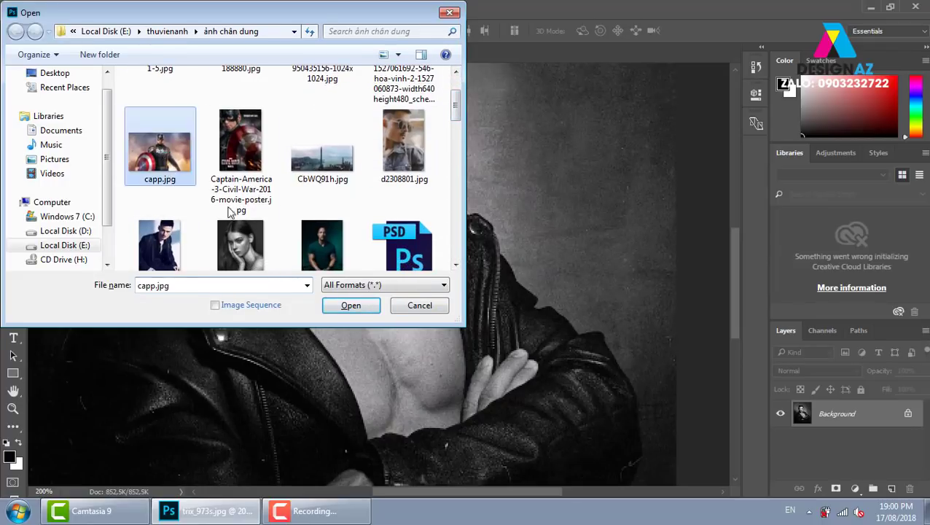
left_click(351, 306)
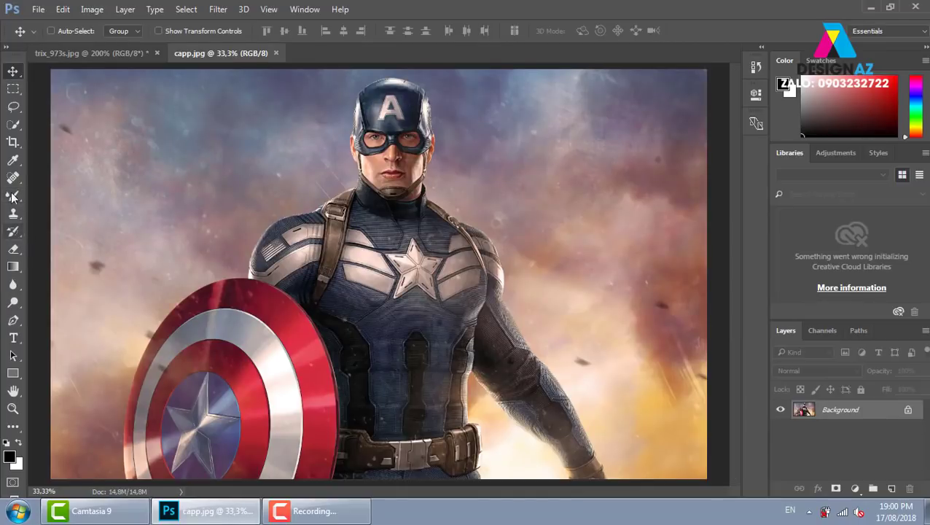
left_click(13, 337)
Add an 'hk' text layer, enlarge it greatly and place it at the image's upper left
left_click(201, 176)
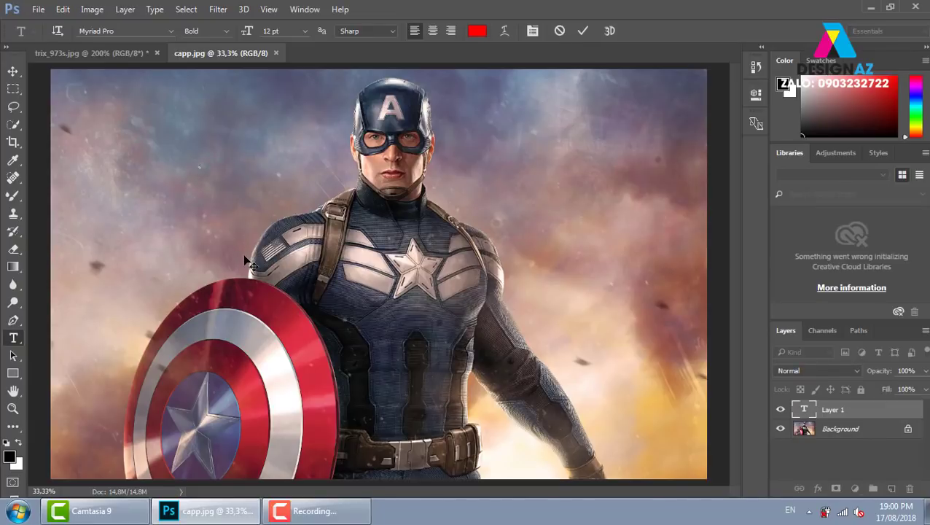
left_click(12, 72)
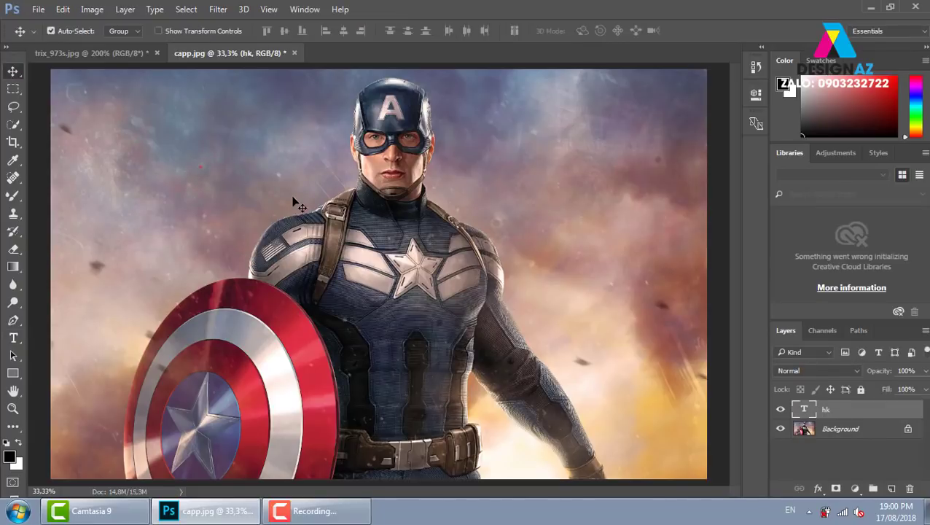
key("ctrl+t")
left_click_drag(203, 169, 350, 290)
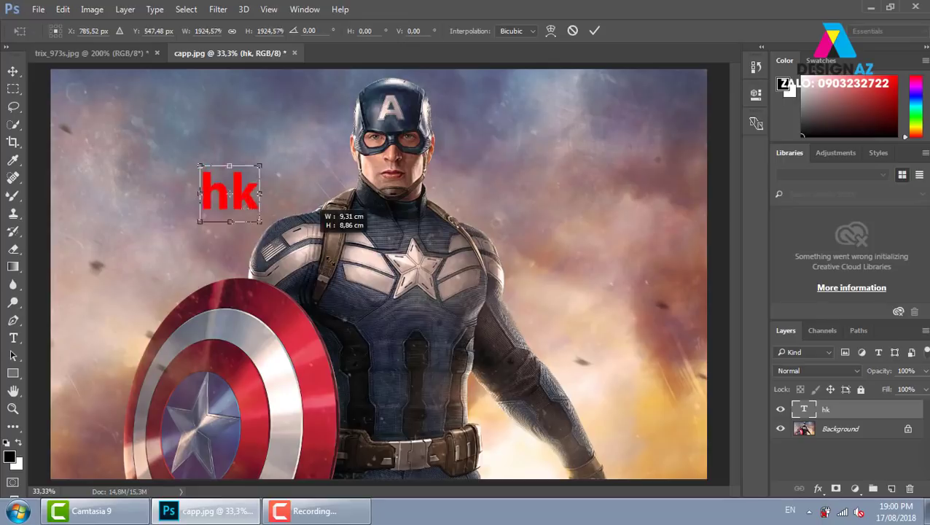
left_click_drag(291, 273, 195, 216)
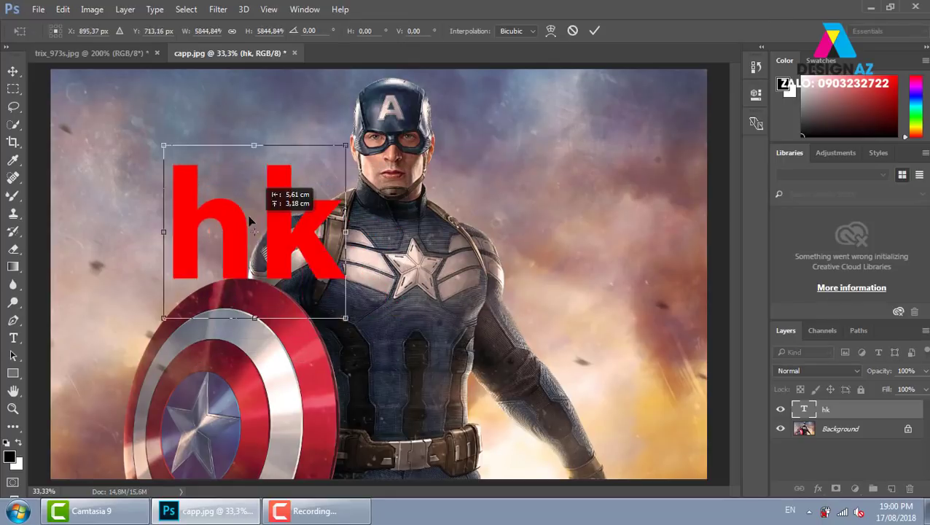
key("Return")
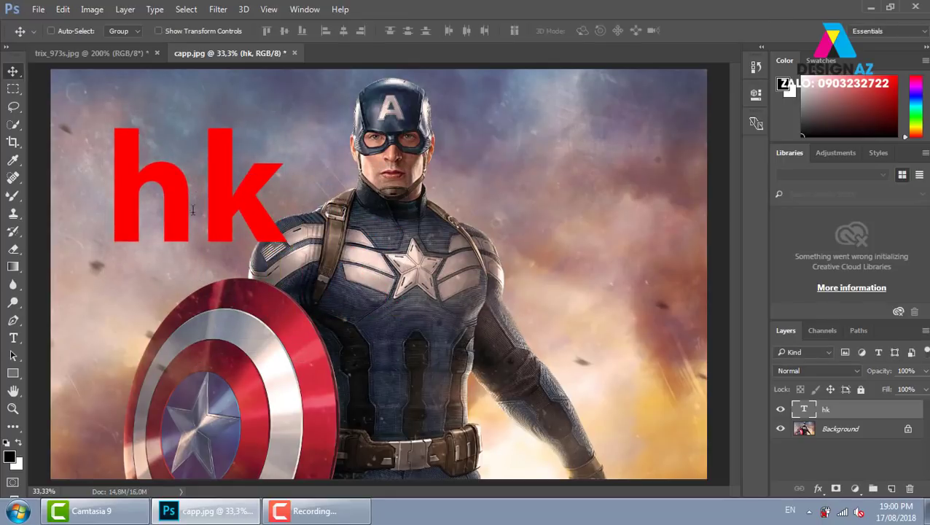
Change the text from 'hk' to 'GK'
key("t")
left_click_drag(197, 181, 138, 179)
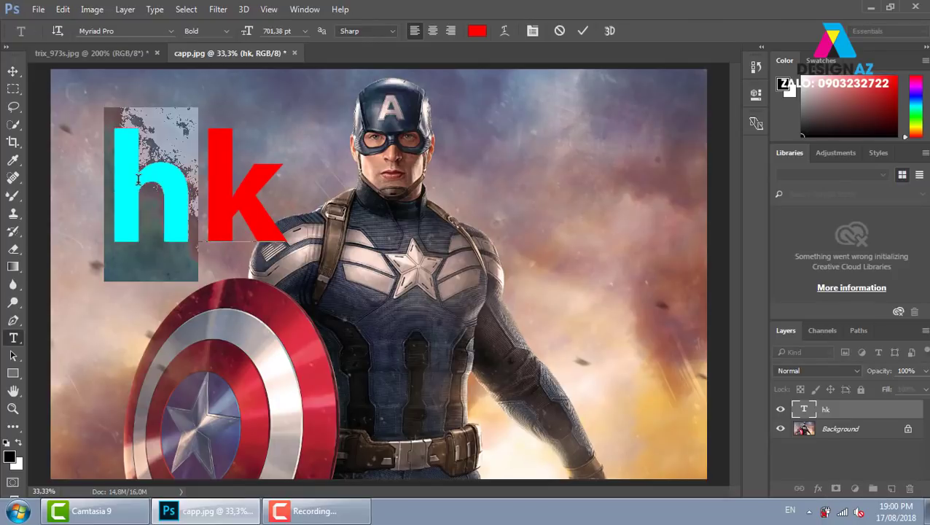
type("G")
left_click_drag(218, 146, 305, 166)
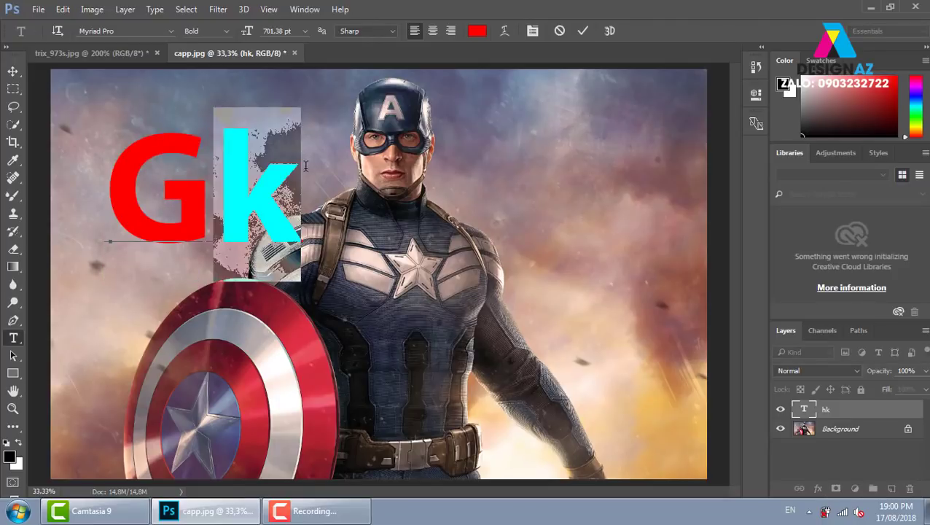
key("BackSpace")
type("K")
left_click(13, 70)
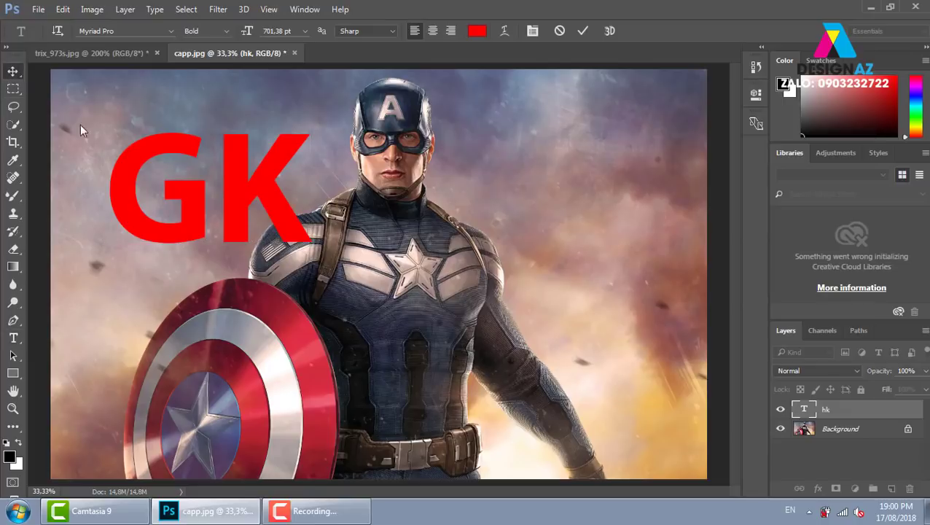
Move GK to the upper right and copy the GK-shaped Background area to Layer 1
left_click_drag(237, 204, 611, 217)
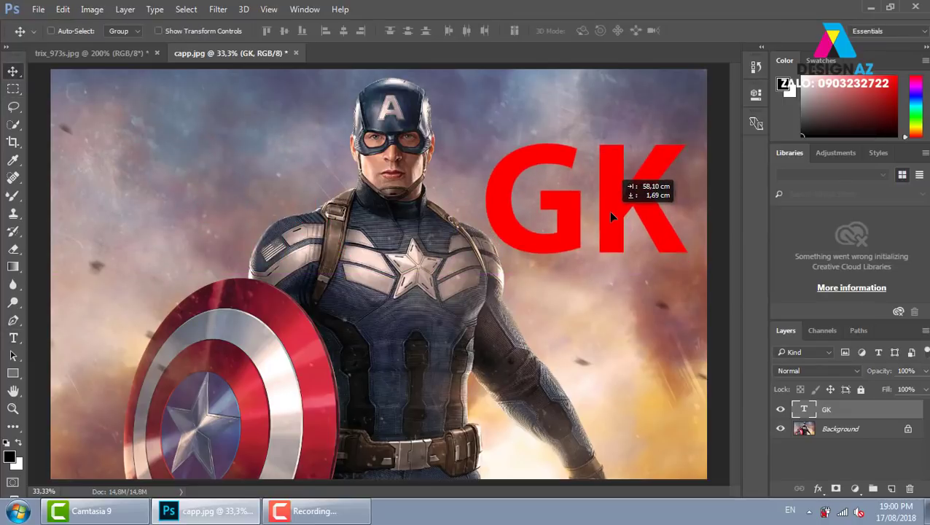
left_click(805, 409, "ctrl")
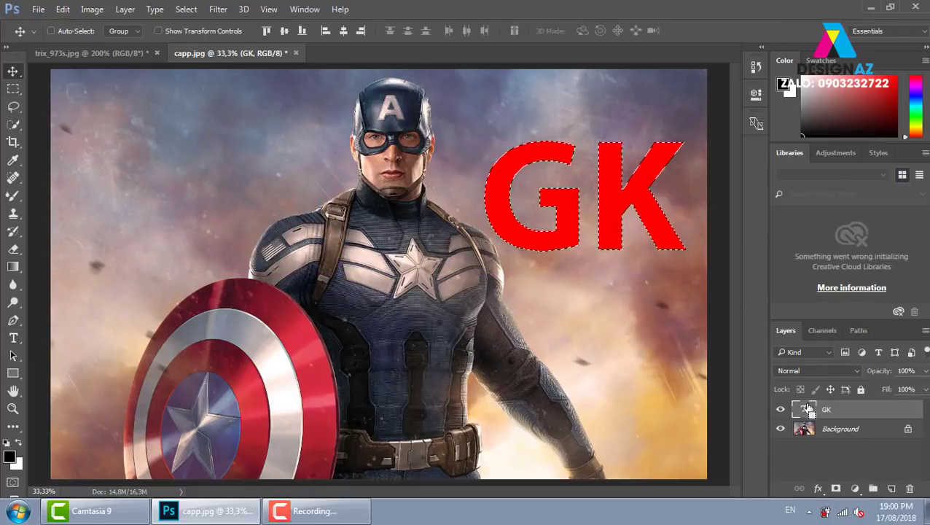
right_click(671, 321)
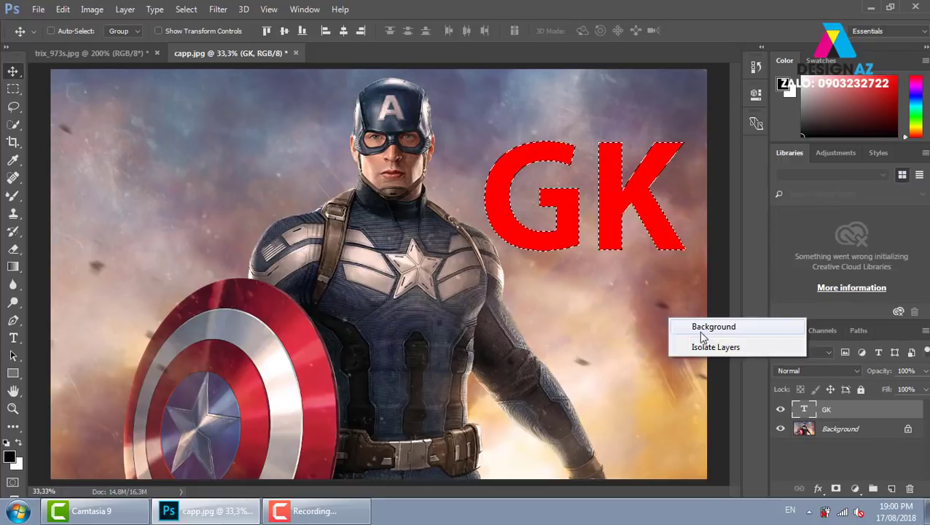
left_click(701, 332)
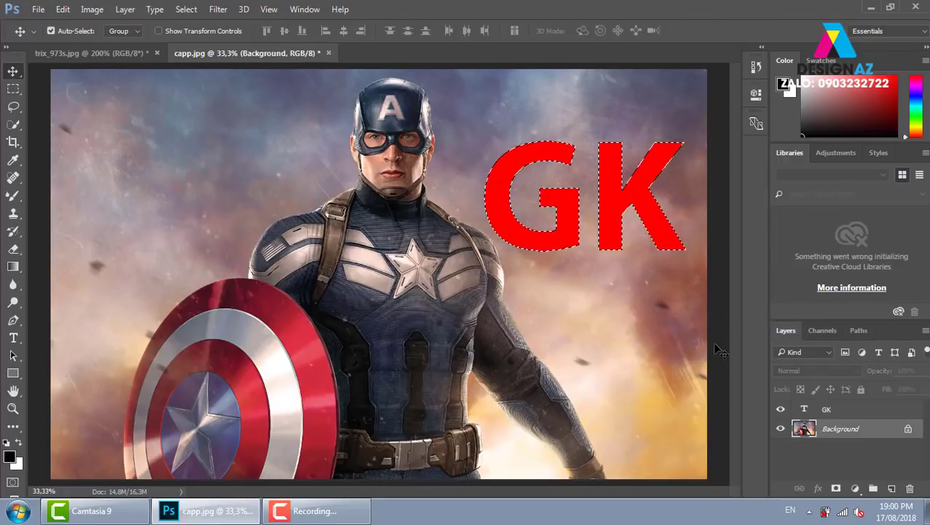
key("ctrl+j")
Undo the accidental move of the copy and delete the red GK text layer
left_click_drag(654, 204, 649, 324)
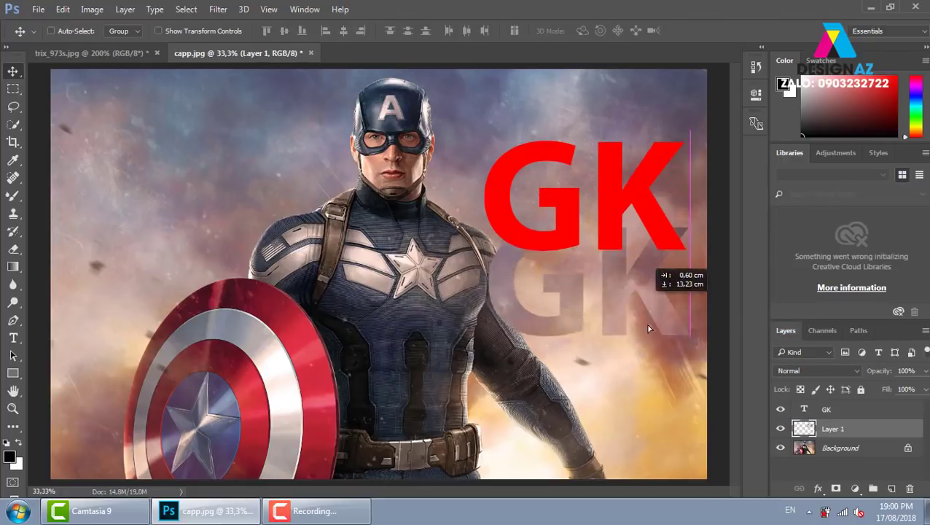
key("ctrl+z")
right_click(652, 212)
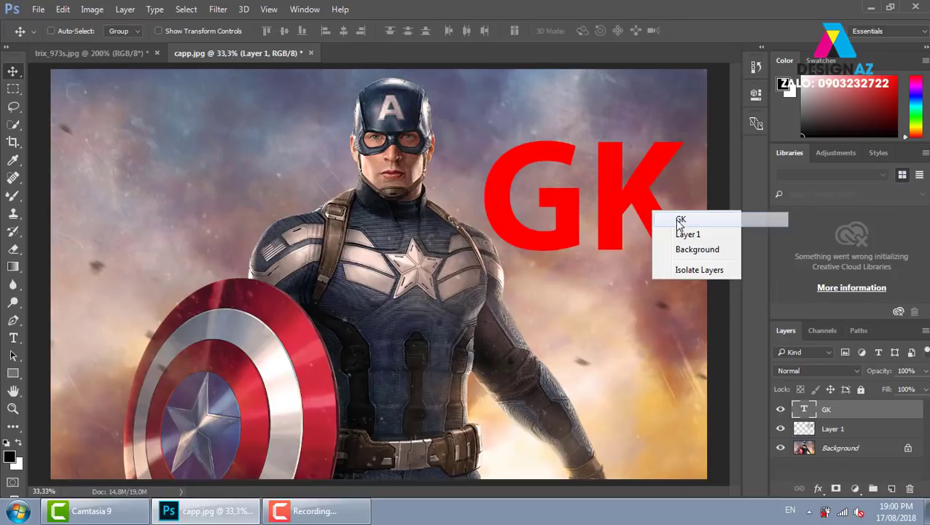
left_click(674, 219)
key("Delete")
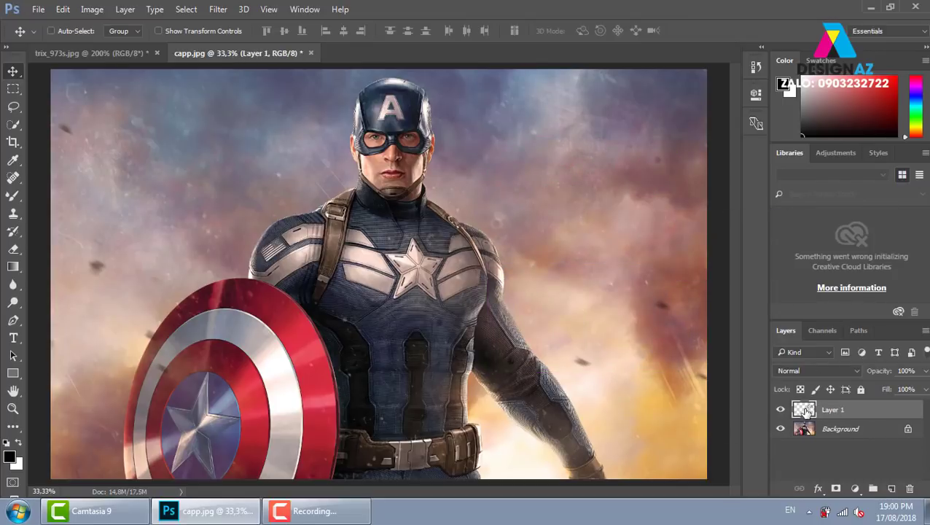
right_click(805, 412)
Add an Inner Shadow to Layer 1 with 17 px distance and 35 px size
left_click(798, 86)
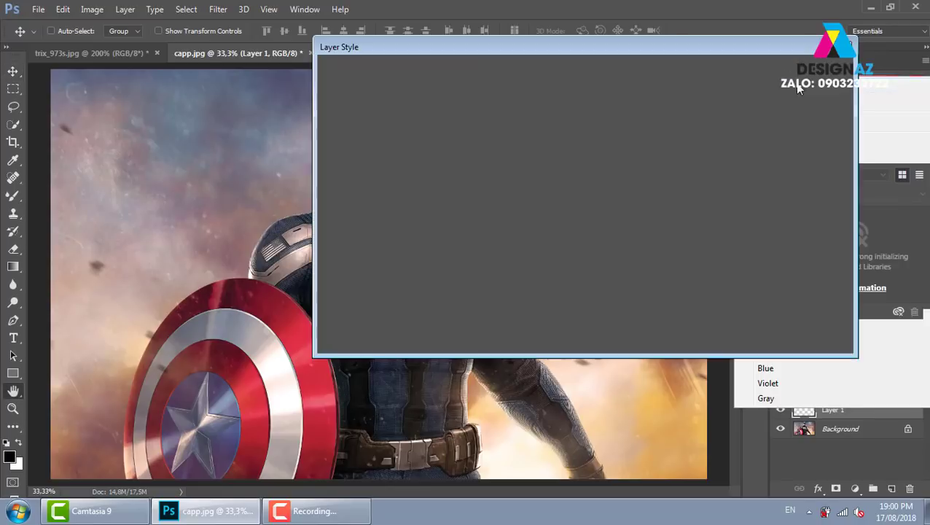
left_click(411, 180)
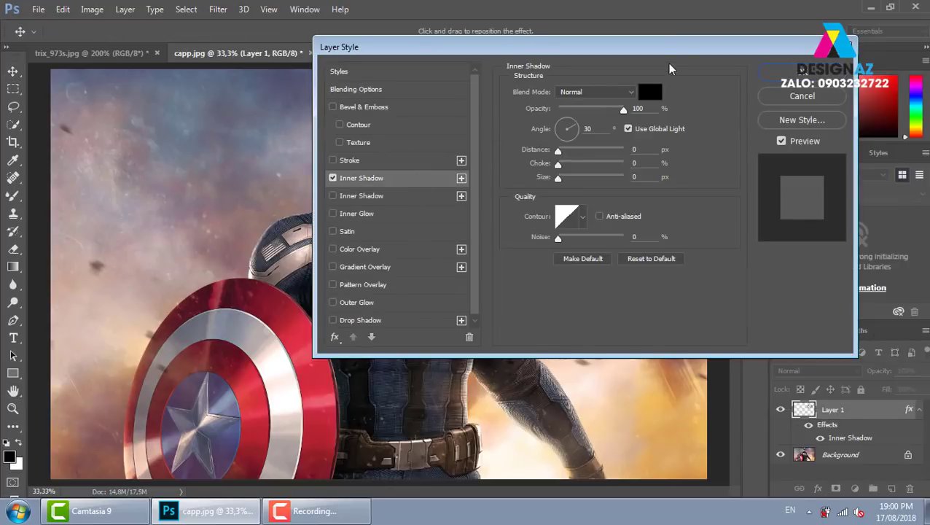
left_click_drag(695, 54, 329, 133)
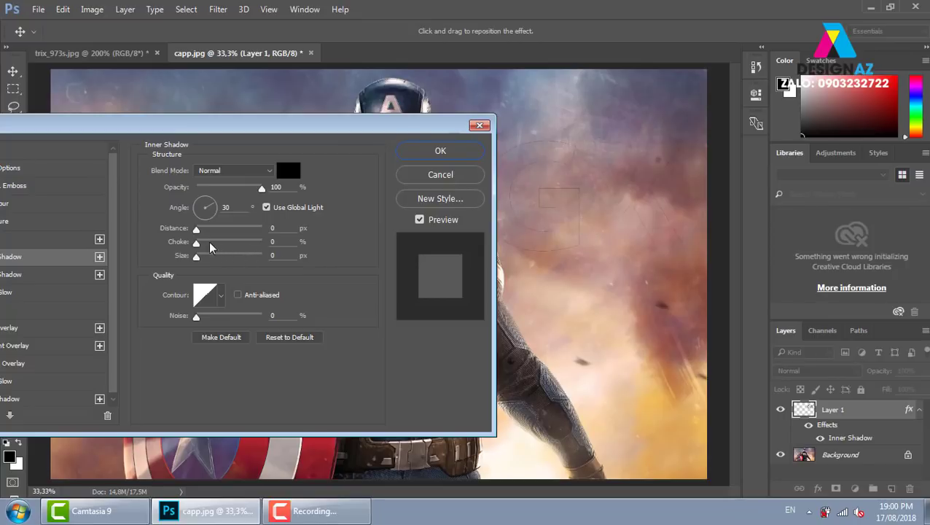
left_click_drag(196, 229, 209, 232)
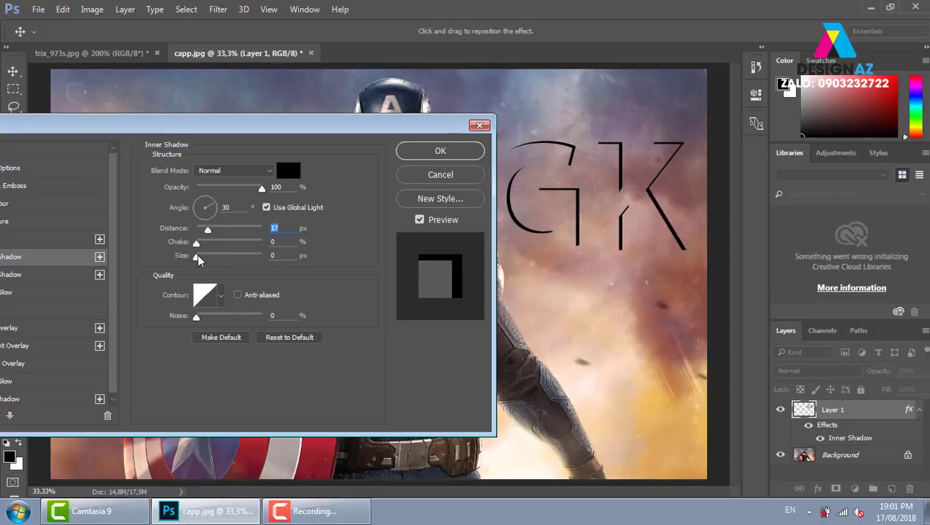
left_click_drag(196, 257, 210, 261)
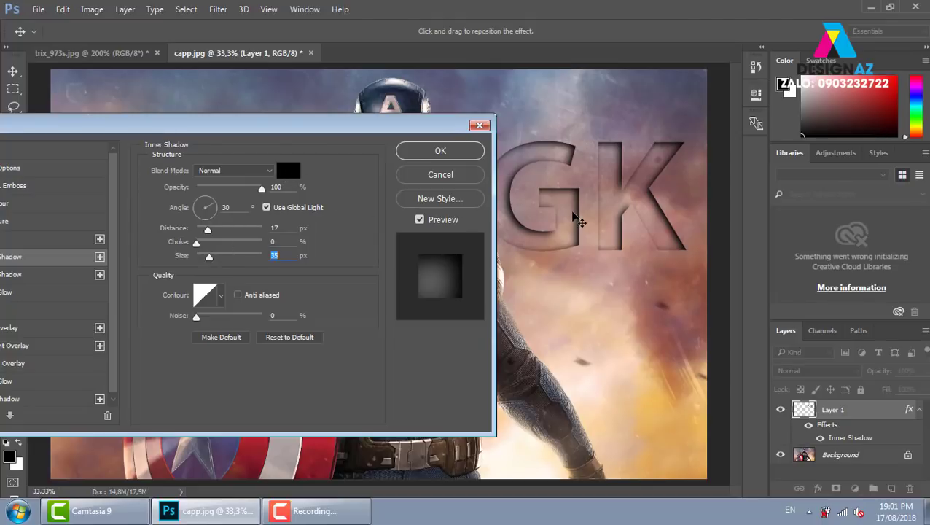
Set the inner shadow to Multiply with colour #322c39 and apply it
left_click(259, 172)
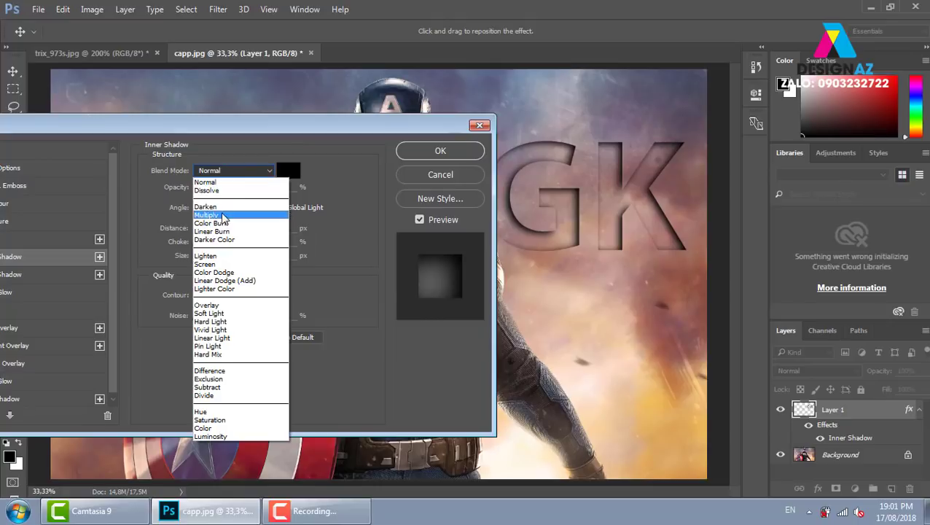
left_click(222, 215)
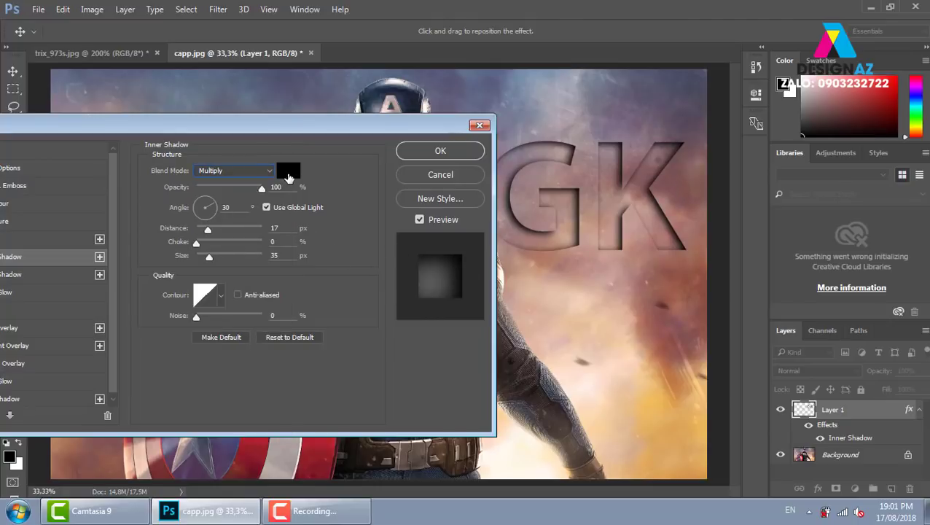
left_click(287, 177)
left_click(694, 106)
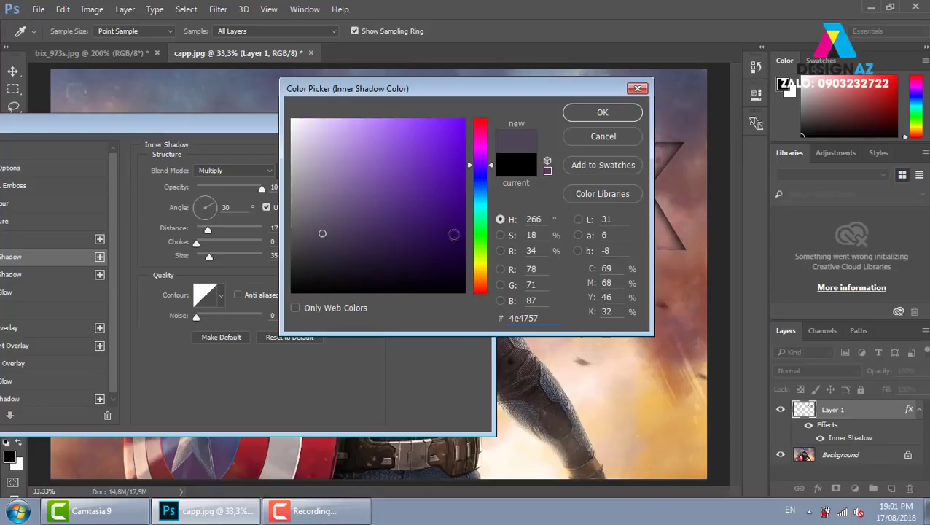
left_click_drag(328, 249, 330, 254)
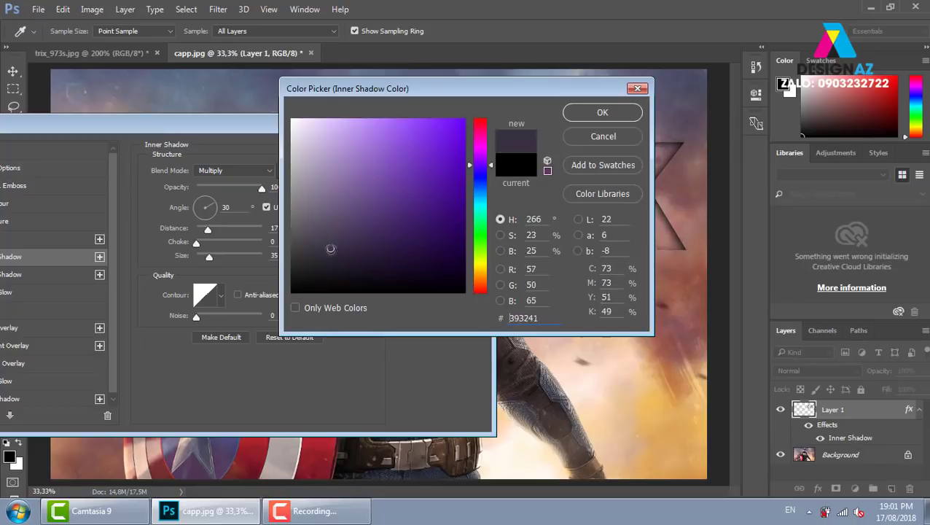
left_click(596, 116)
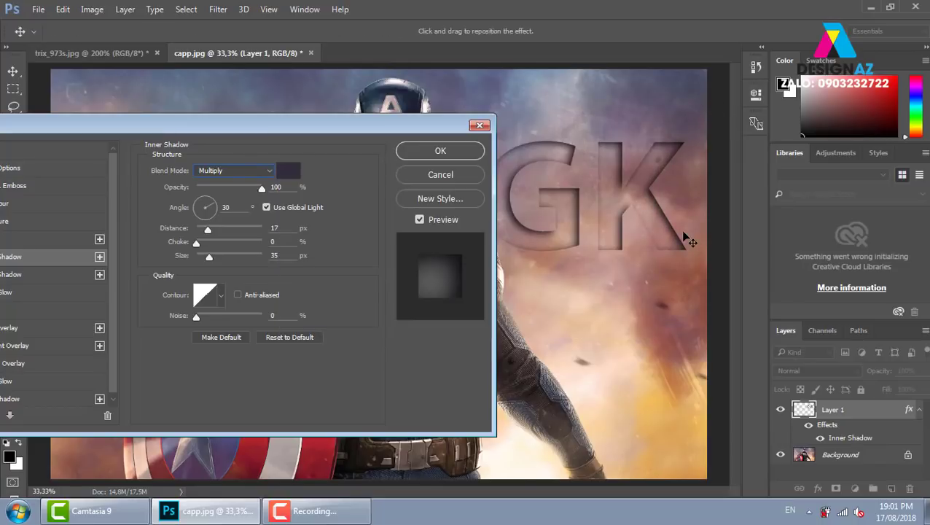
left_click(449, 152)
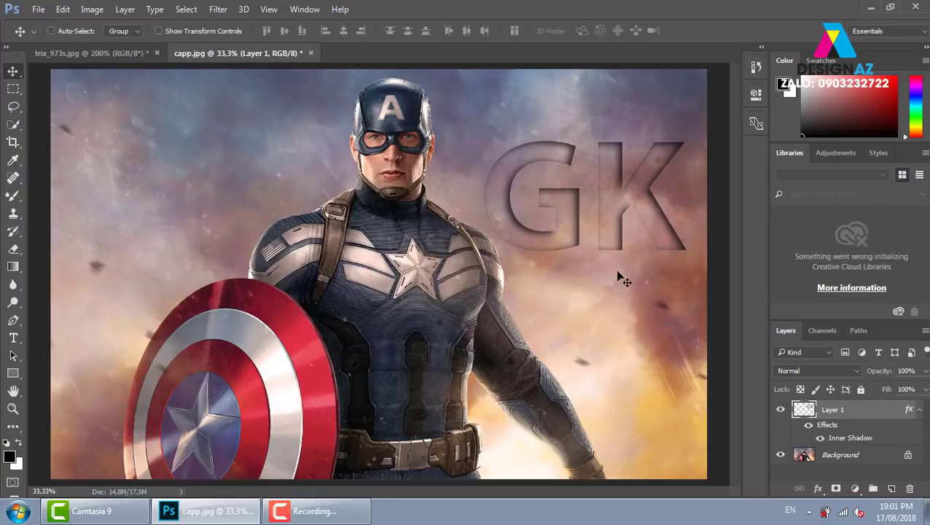
Apply Levels to Layer 1 with the black input raised to 25
key("ctrl")
right_click(608, 220)
left_click(618, 216)
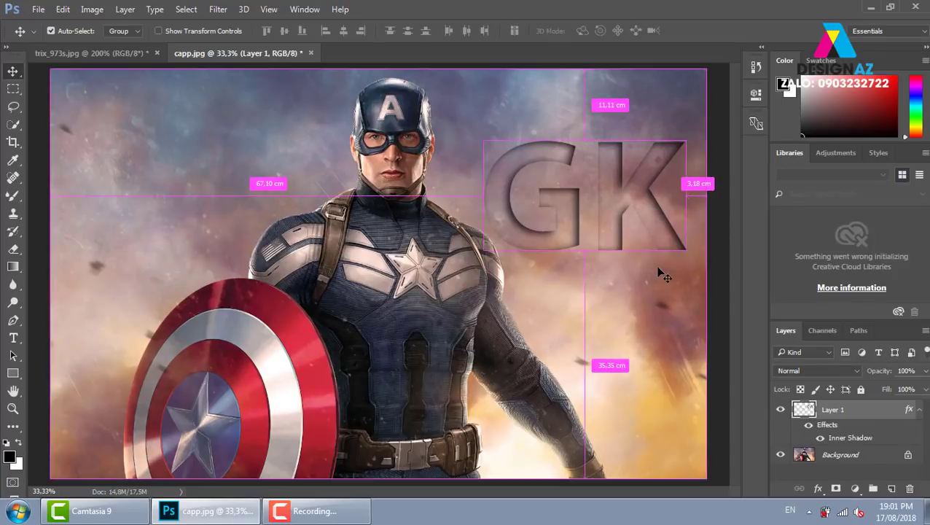
key("ctrl+l")
left_click_drag(660, 94, 251, 111)
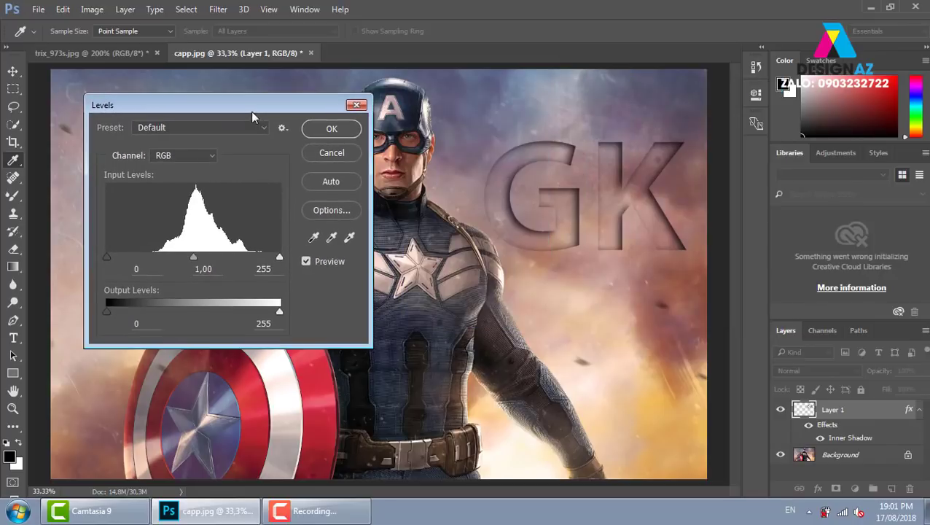
left_click_drag(108, 255, 123, 254)
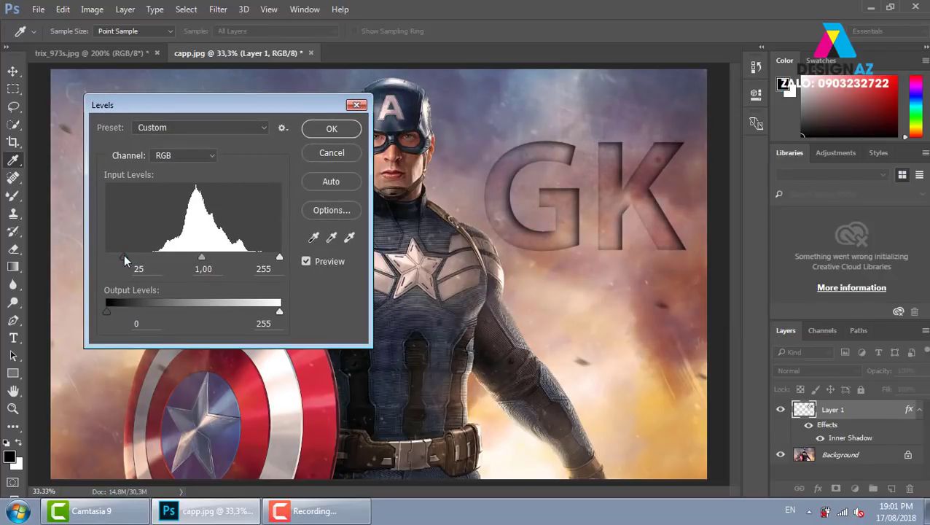
left_click(332, 128)
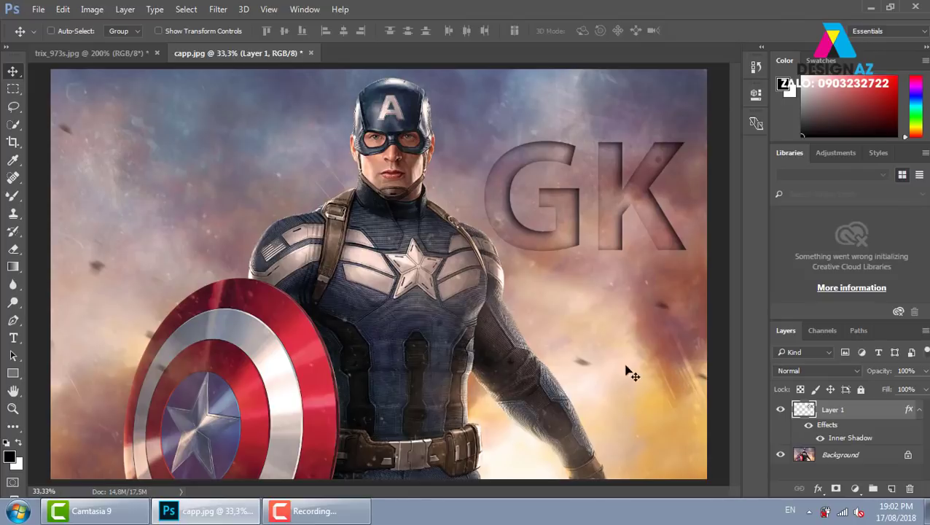
Load Layer 1's GK letters as a selection and try expanding it
key("ctrl")
left_click(811, 413, "ctrl")
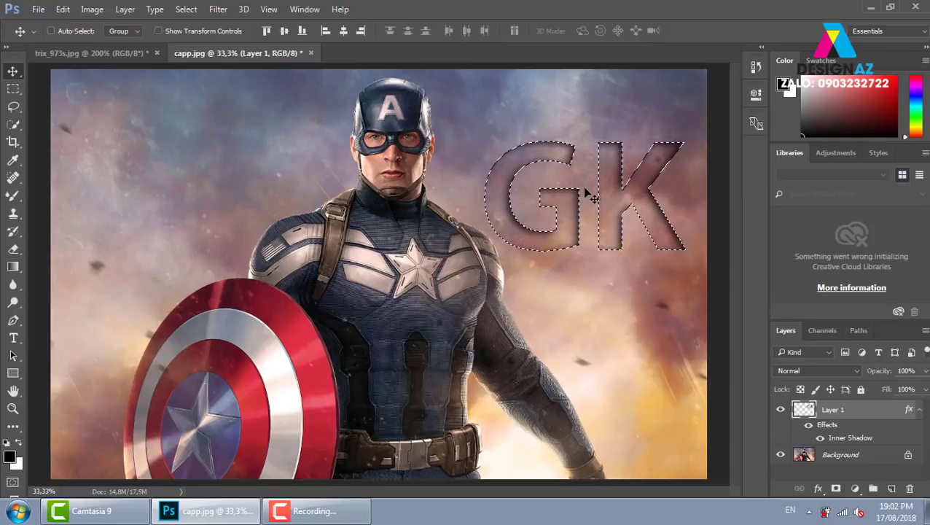
left_click(186, 9)
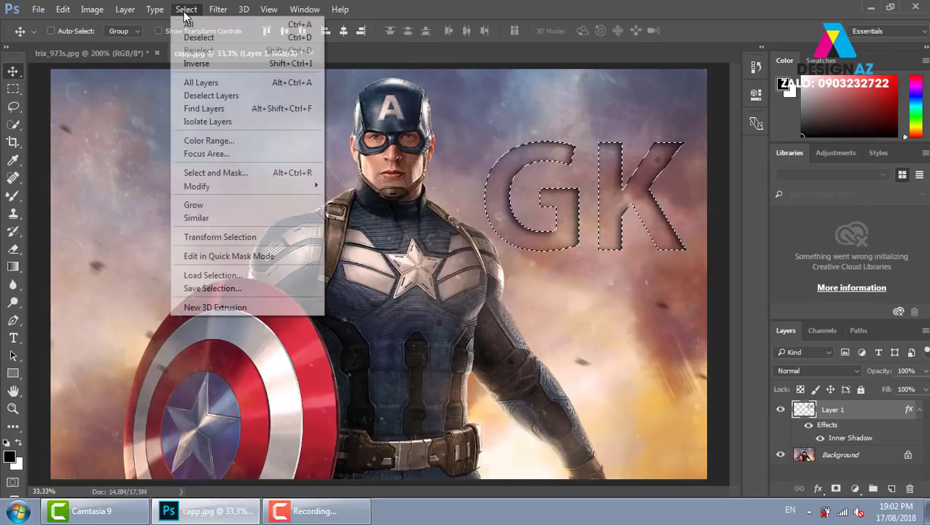
mouse_move(219, 187)
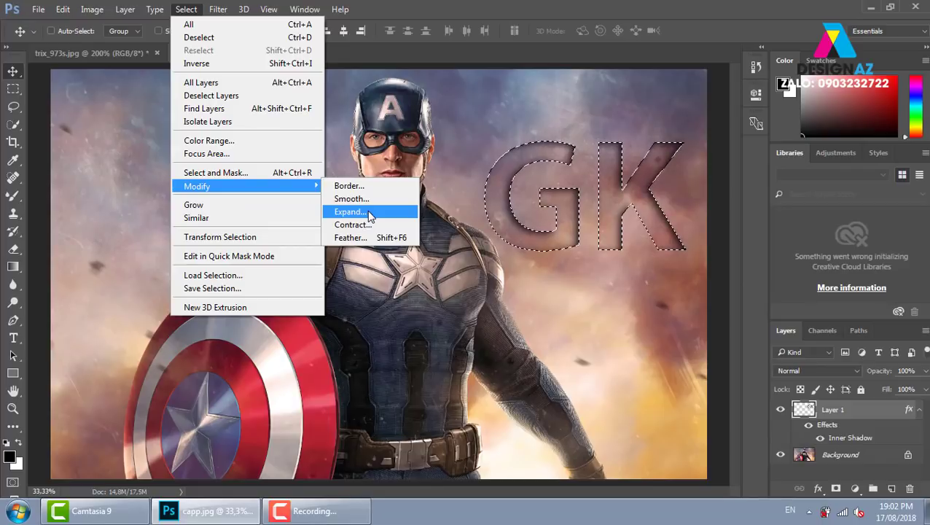
left_click(370, 217)
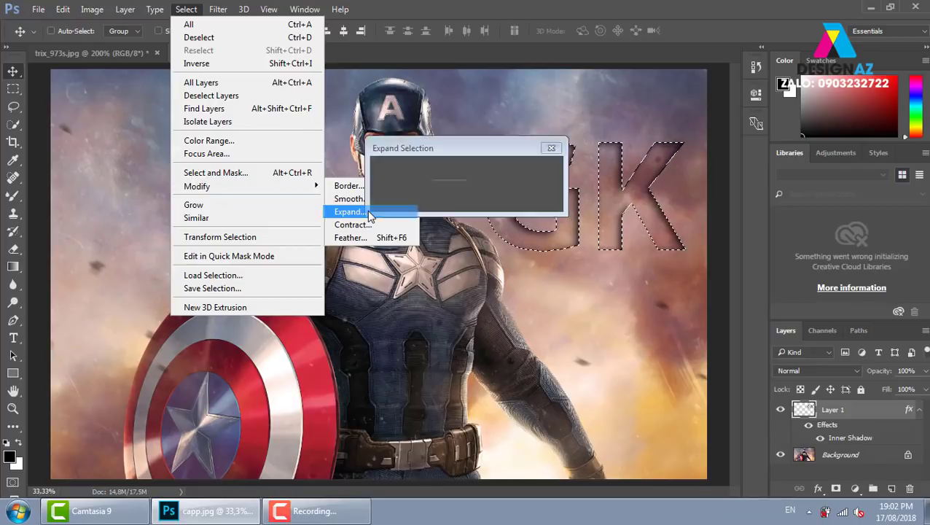
left_click(525, 172)
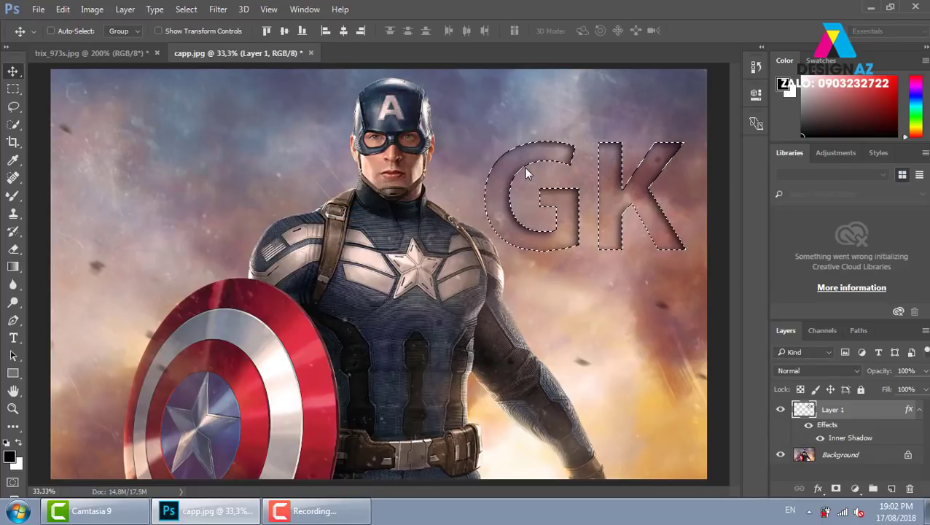
Zoom in closely on the edges of the GK letters
key("ctrl+d")
key("ctrl+plus")
key("ctrl+plus")
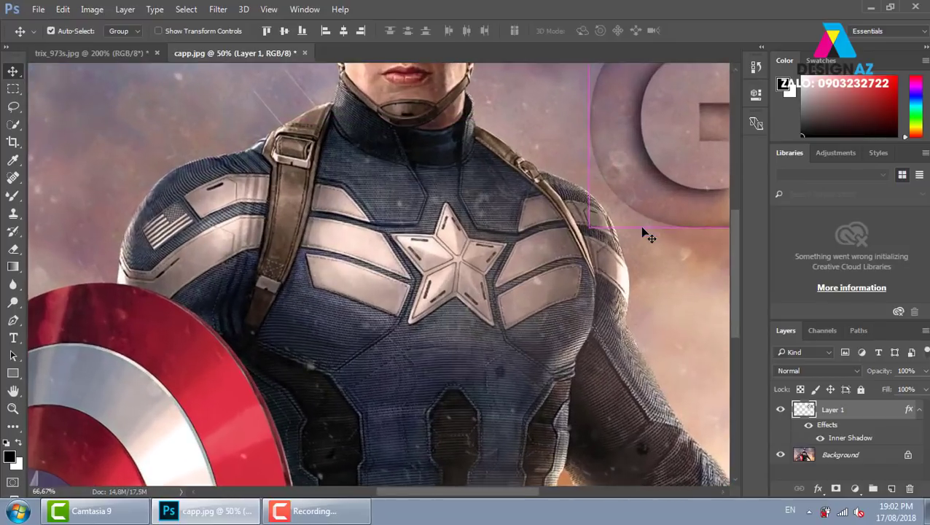
key("ctrl+plus")
left_click_drag(639, 225, 336, 310)
key("ctrl+shift+d")
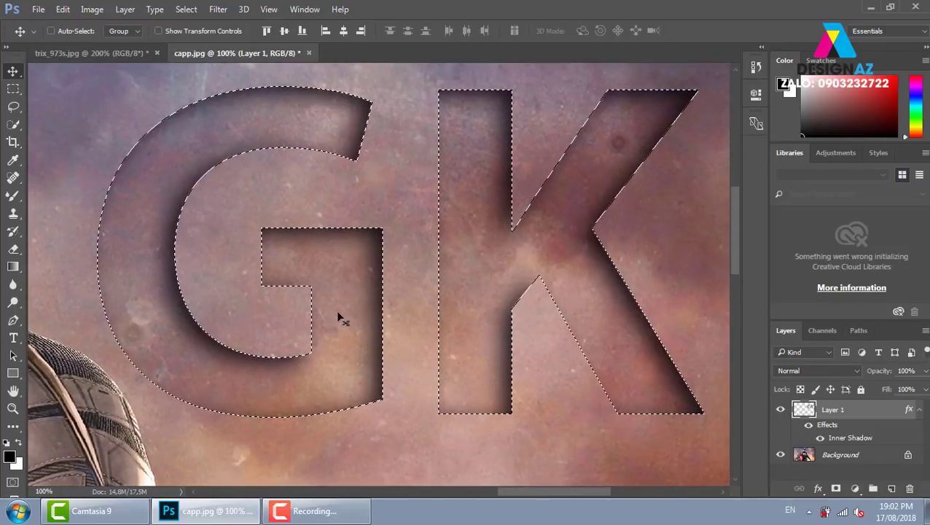
key("ctrl+d")
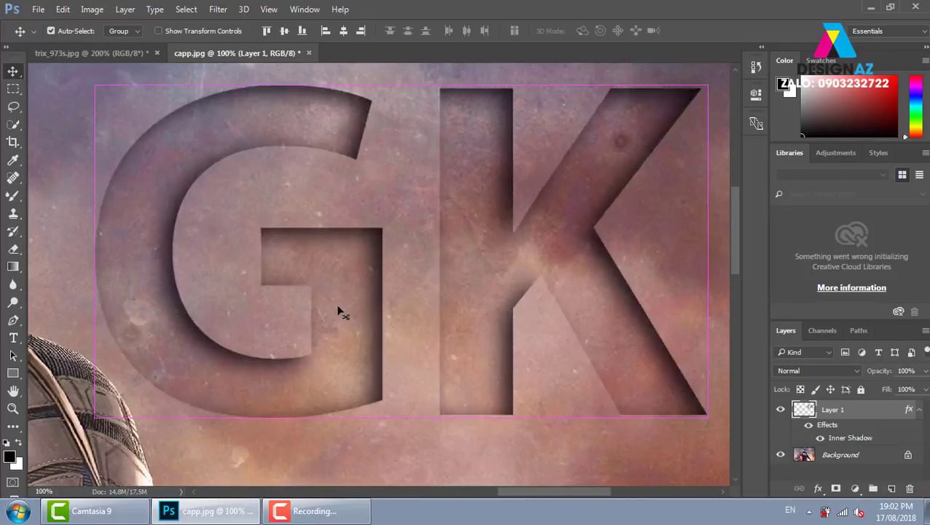
key("ctrl+plus")
key("ctrl+plus")
key("ctrl+shift+d")
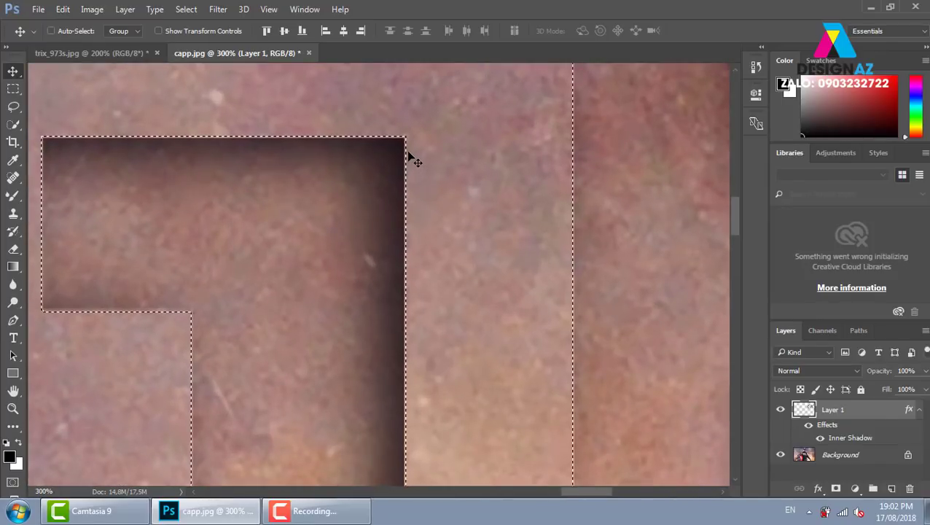
Expand the selection by 6 pixels, then undo the expansion
left_click(186, 10)
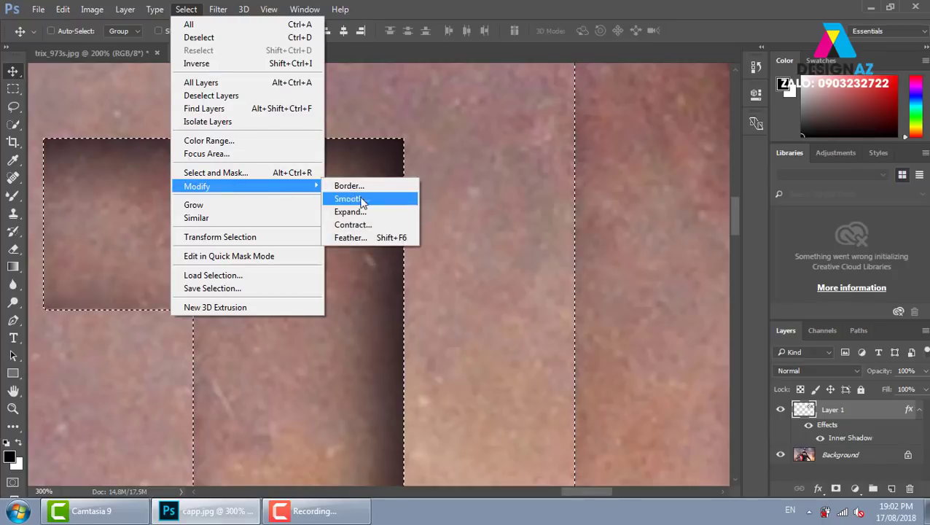
left_click(363, 211)
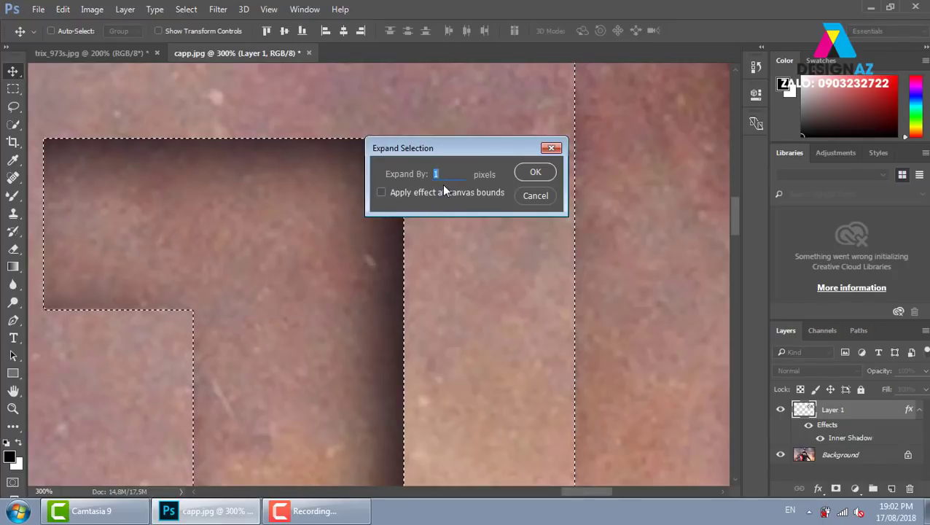
type("6")
key("Return")
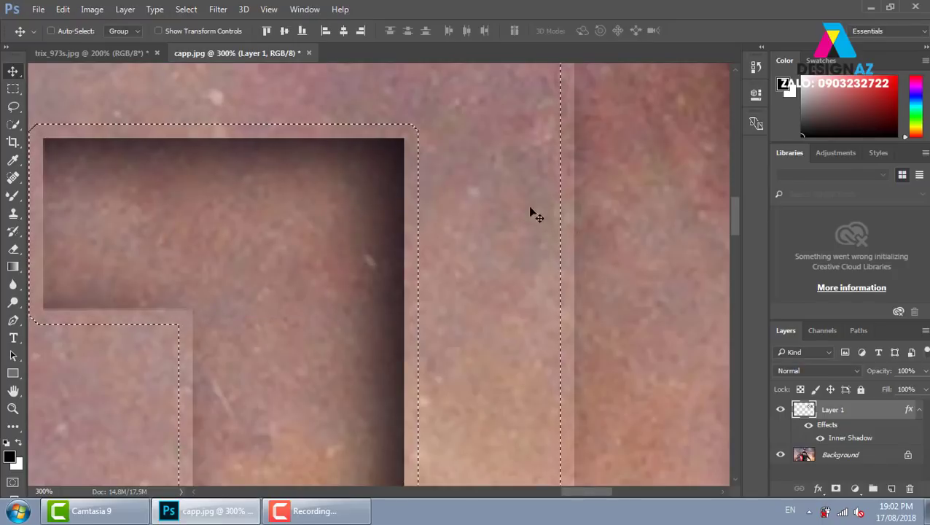
key("ctrl+z")
Contract the GK selection inward, then zoom out to the whole text
left_click(216, 9)
mouse_move(186, 10)
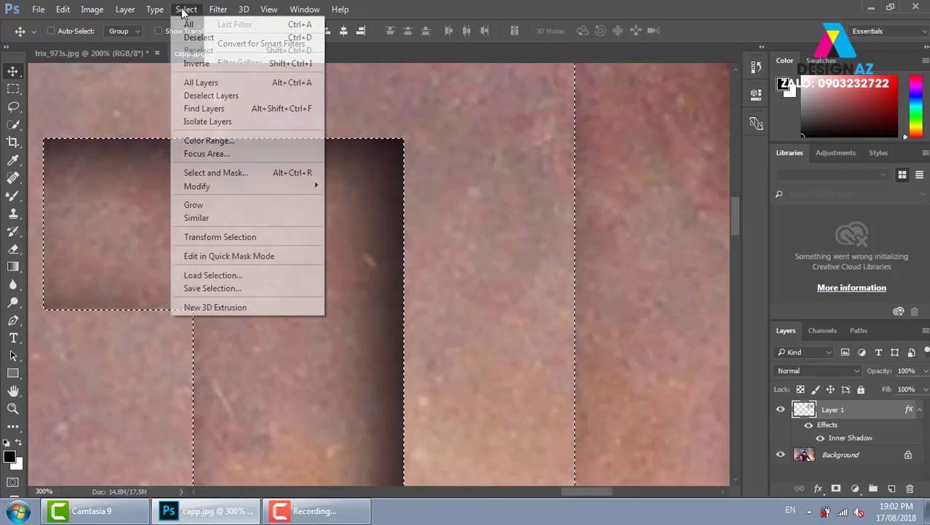
mouse_move(197, 186)
left_click(376, 225)
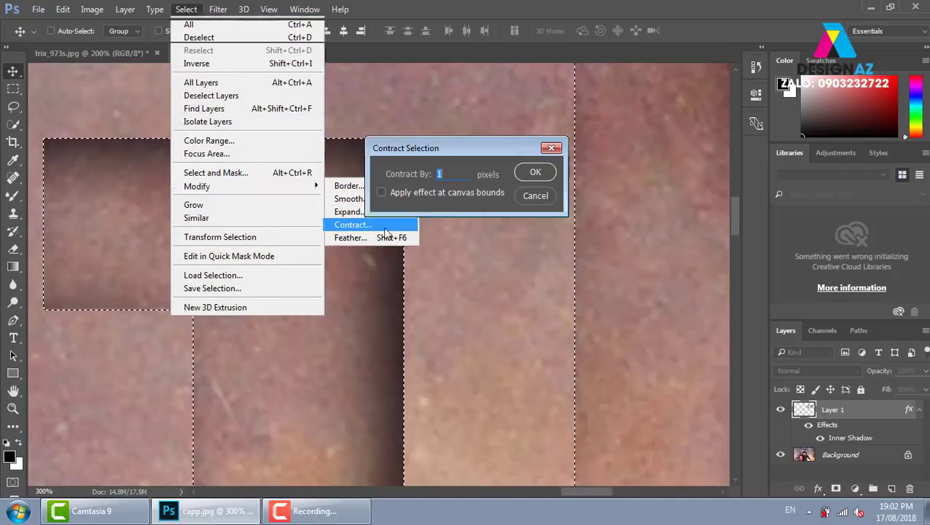
type("7")
key("Return")
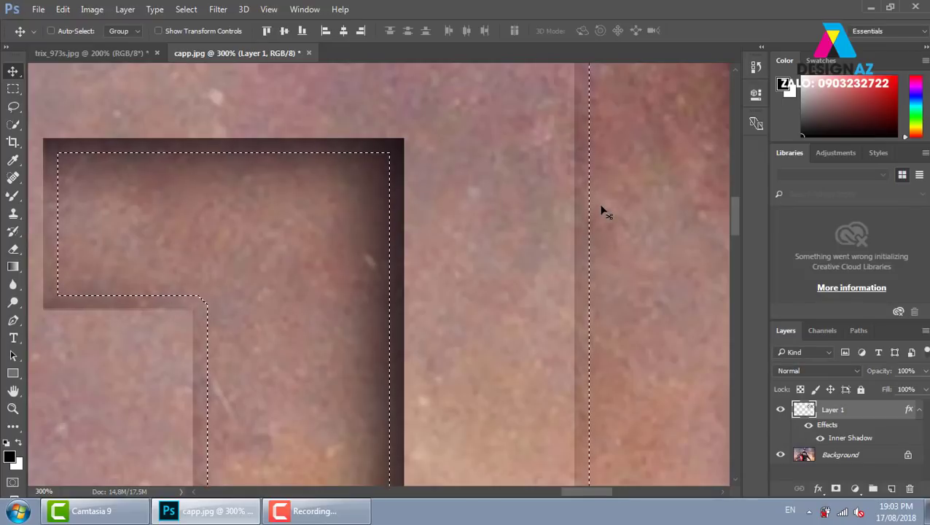
key("ctrl+0")
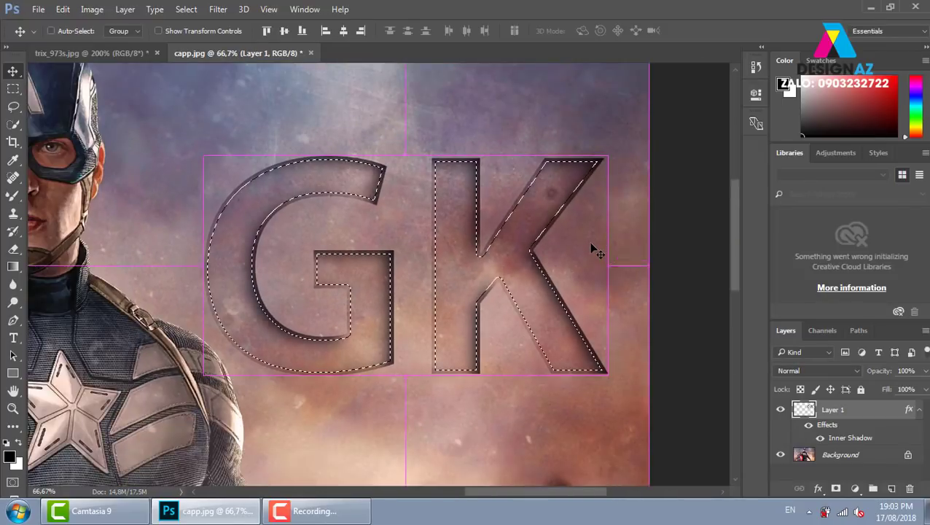
Undo the contraction, expand the selection by 7 pixels, then undo that
key("Left")
key("Left")
key("Up")
key("Up")
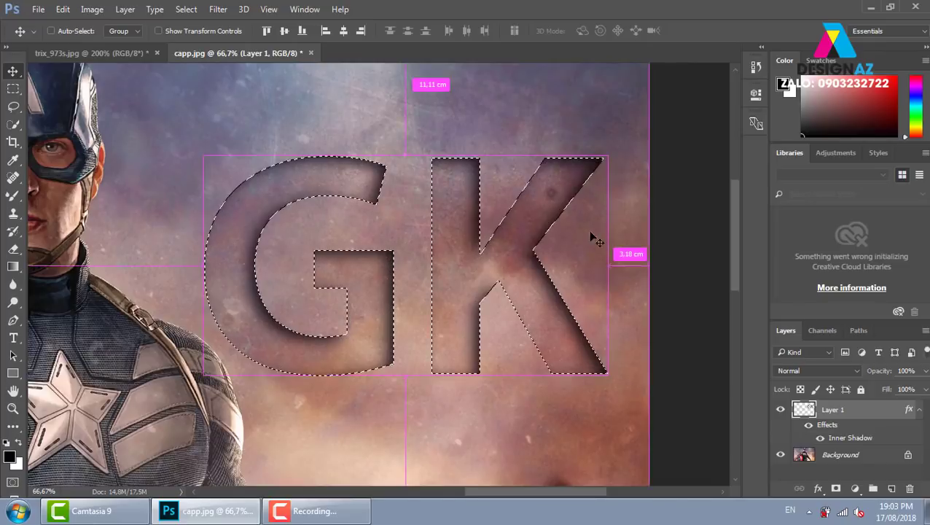
left_click(186, 9)
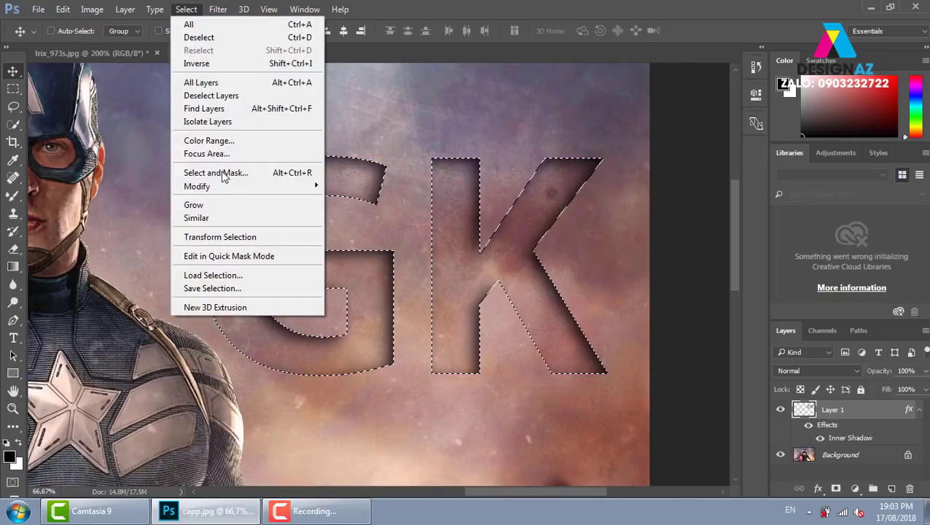
left_click(368, 212)
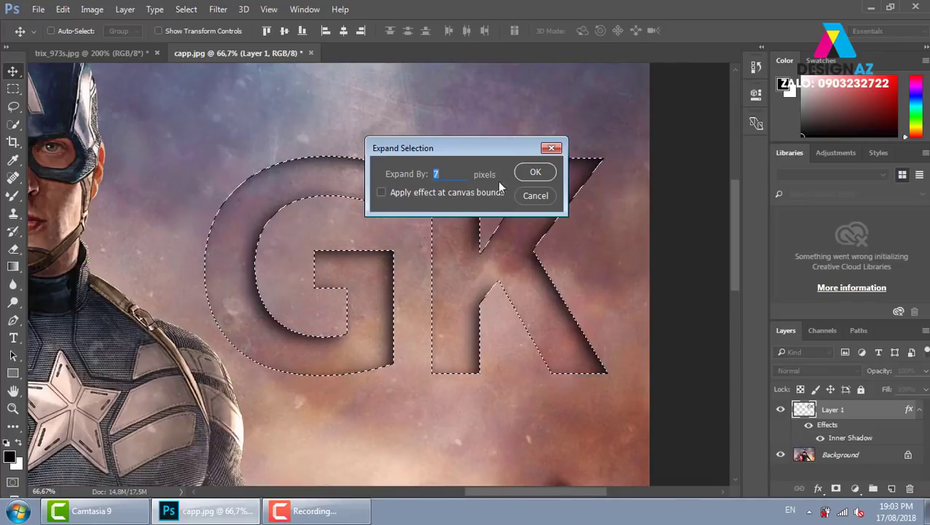
left_click(535, 172)
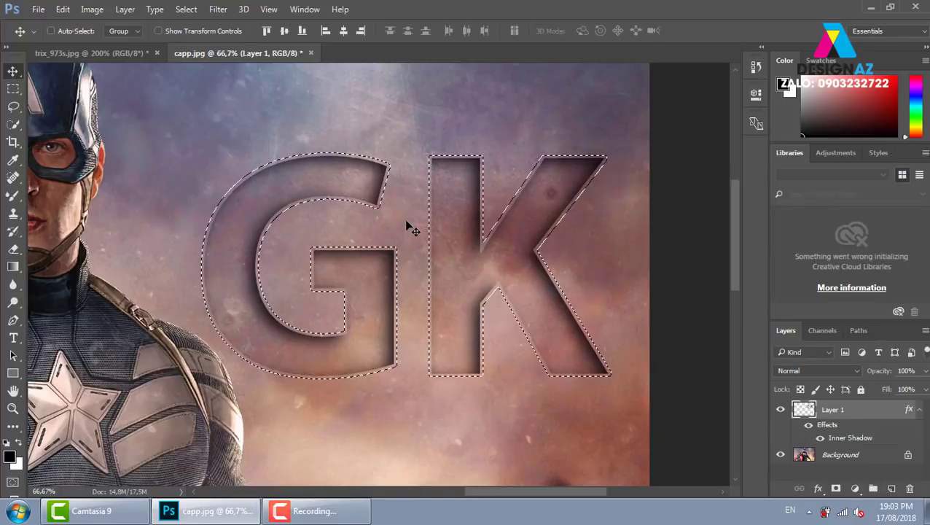
key("ctrl+z")
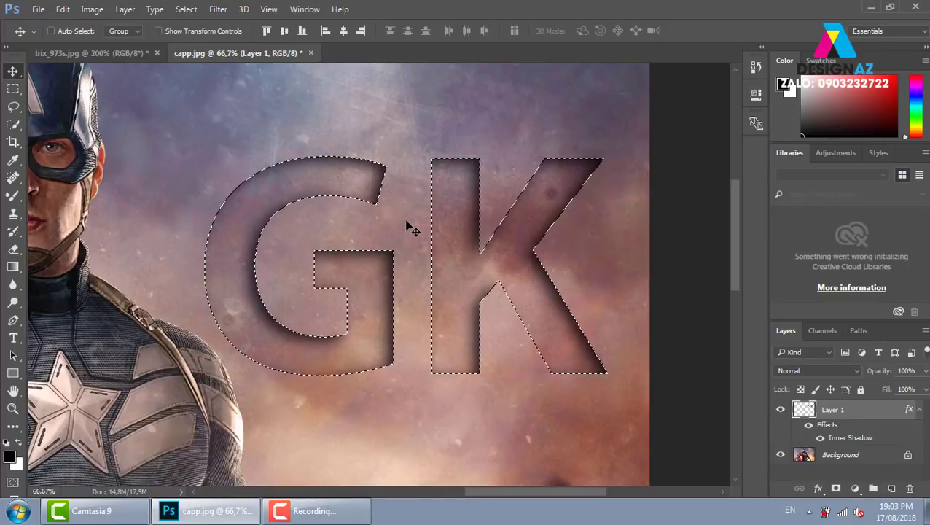
Expand the GK selection by 10 pixels and make Background the working layer
left_click(184, 9)
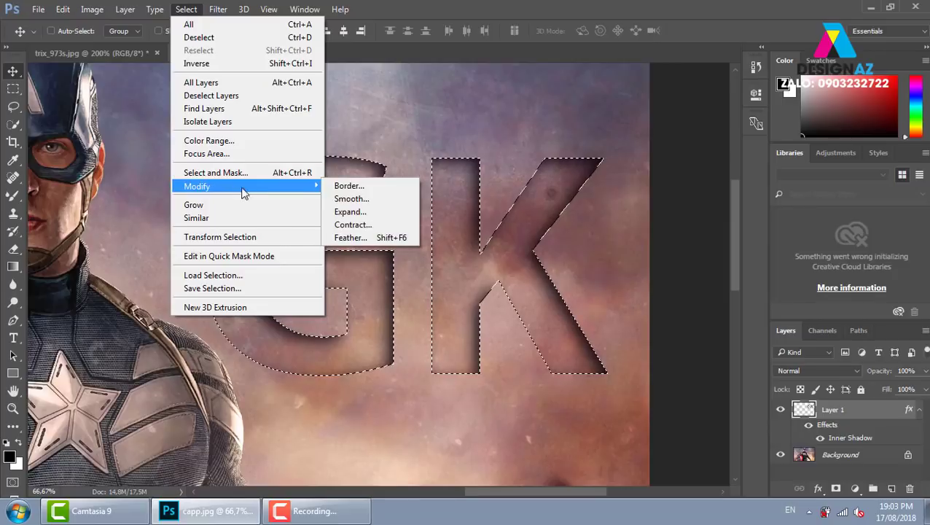
left_click(376, 211)
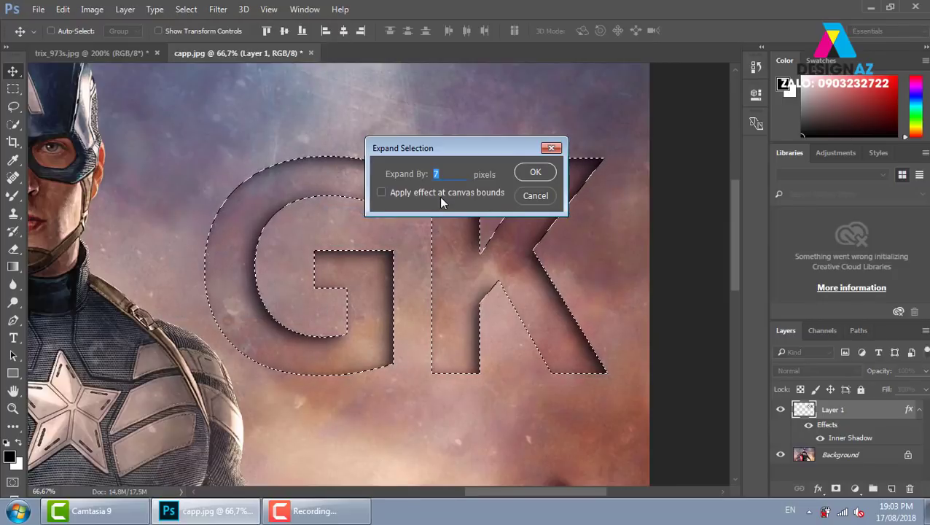
type("10")
left_click(538, 172)
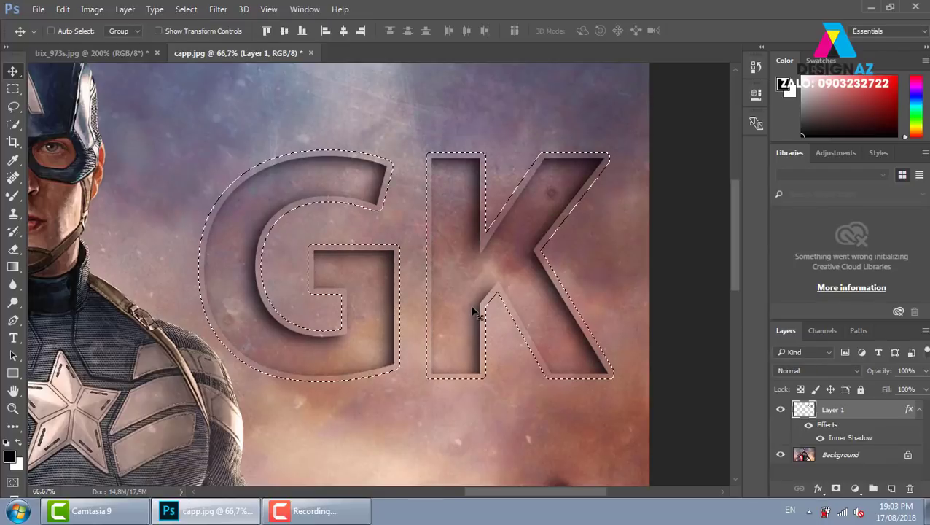
right_click(562, 116)
left_click(592, 128)
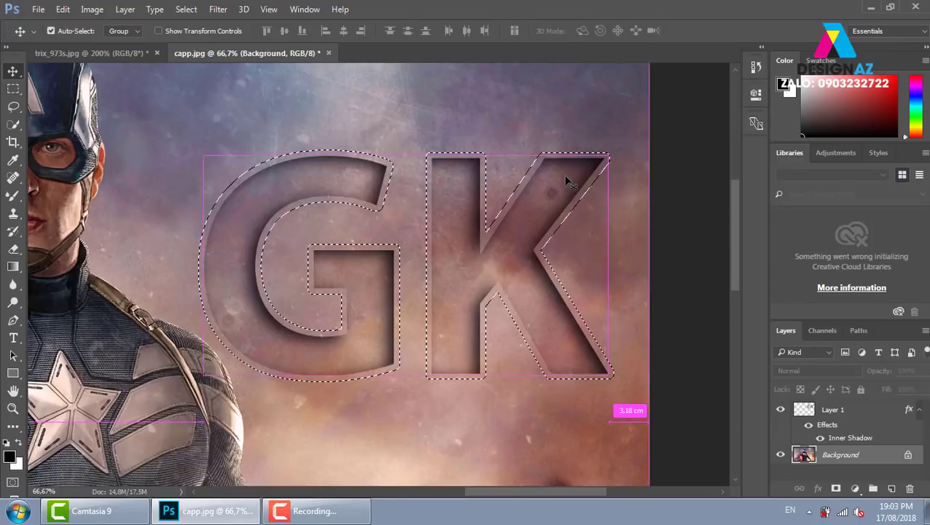
Copy the expanded area to Layer 2 and set its Levels white input to 243
key("ctrl+j")
mouse_move(563, 174)
left_mouse_down()
mouse_move(519, 145)
mouse_move(532, 97)
mouse_move(455, 200)
left_mouse_up()
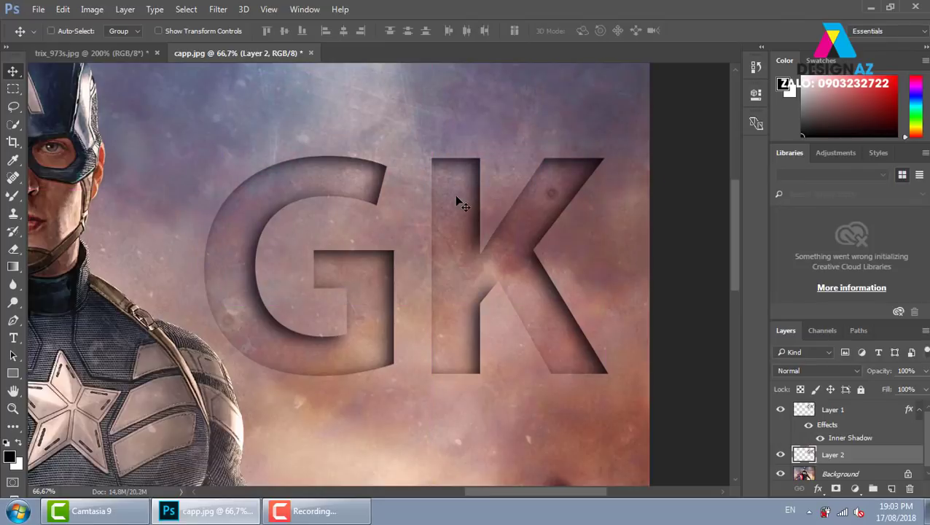
key("ctrl+l")
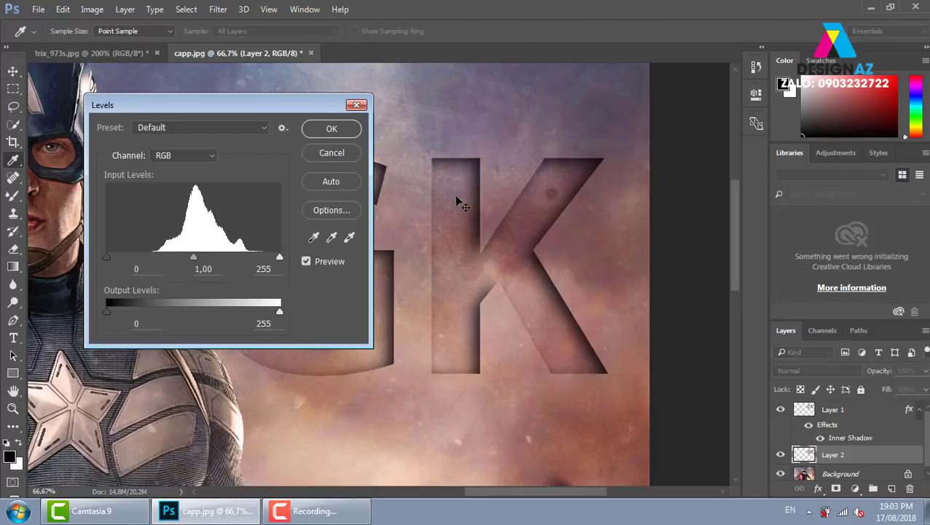
left_click_drag(280, 259, 265, 264)
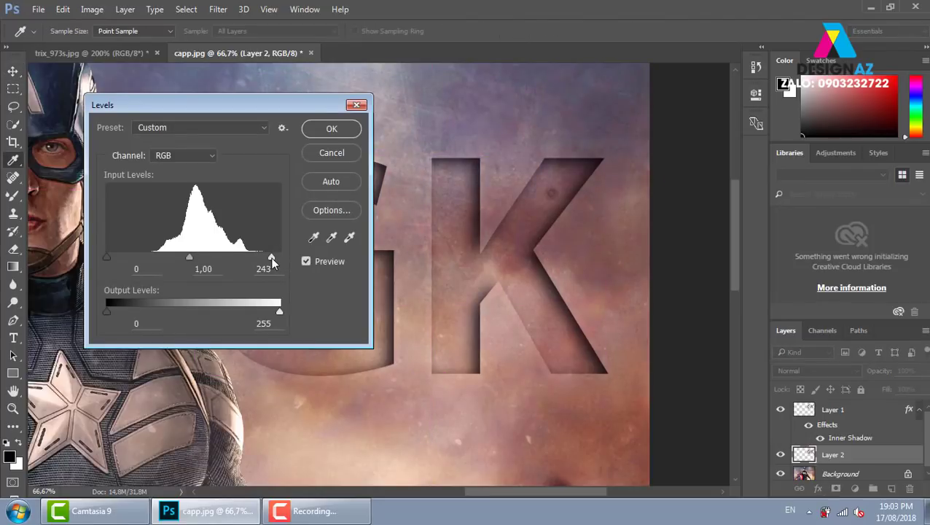
left_click(331, 129)
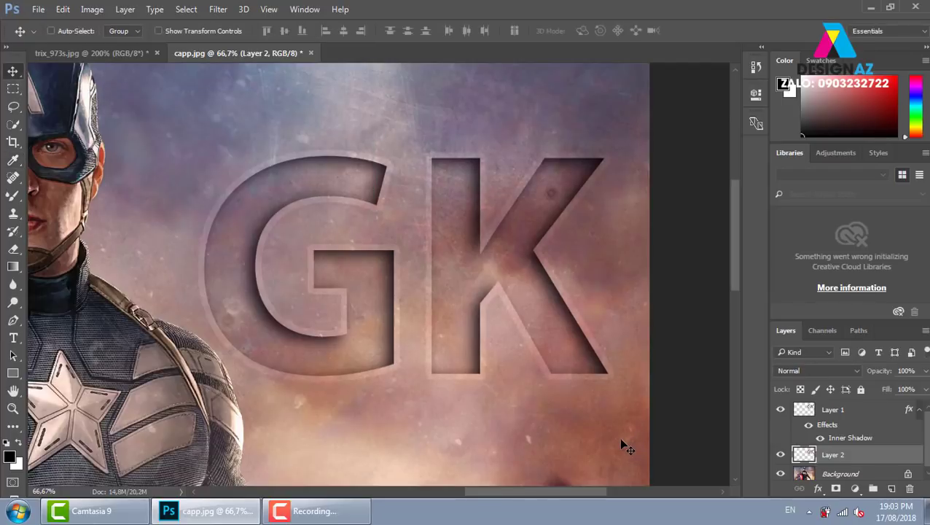
key("ctrl+minus")
key("ctrl+minus")
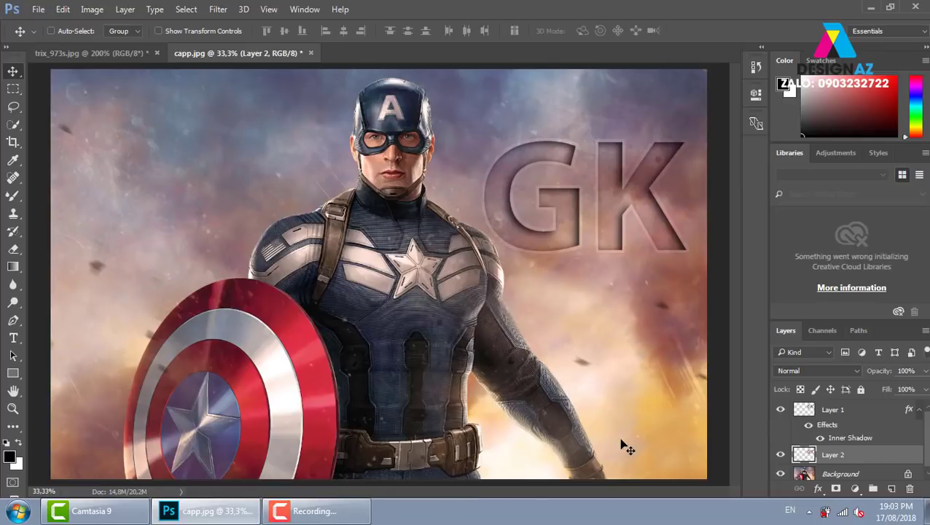
Zoom to 50% on the GK text and trial a Bevel & Emboss on Layer 2, then close it
key("ctrl+plus")
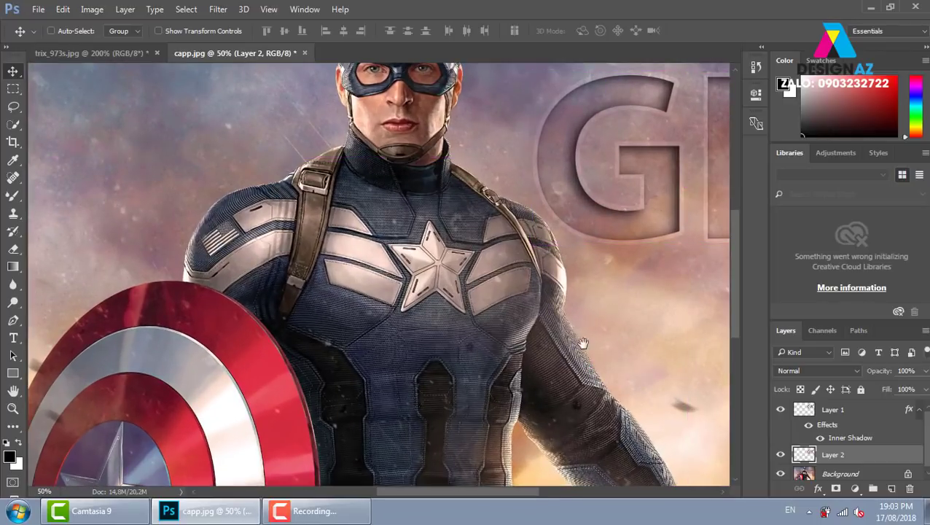
left_click_drag(582, 342, 303, 211)
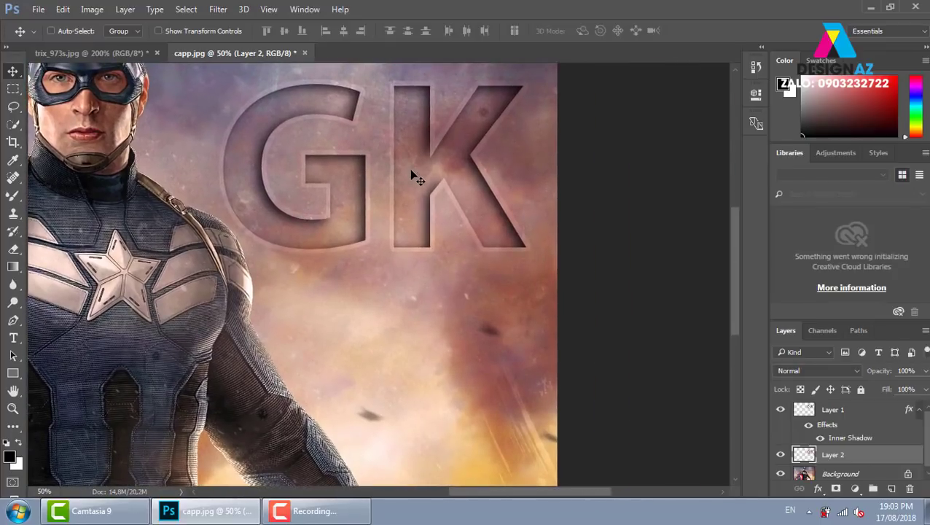
right_click(797, 455)
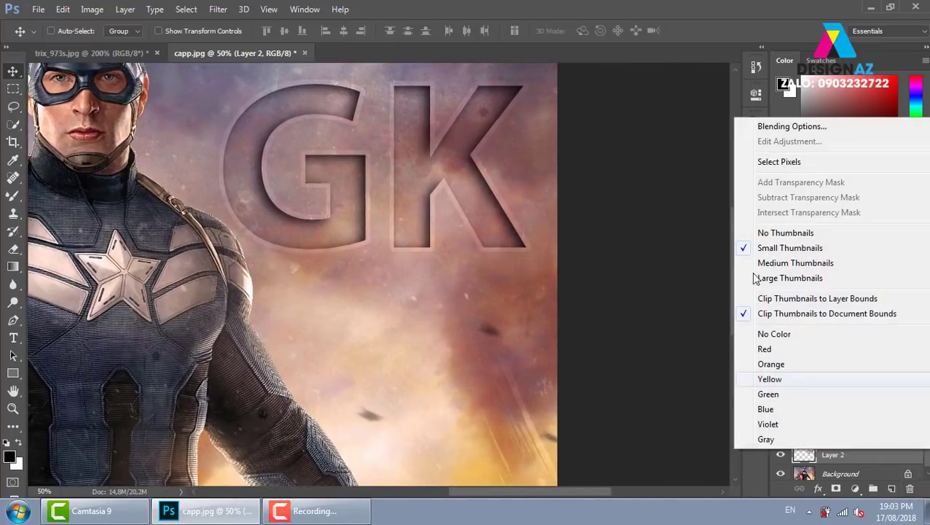
left_click(789, 128)
left_click_drag(518, 54, 845, 136)
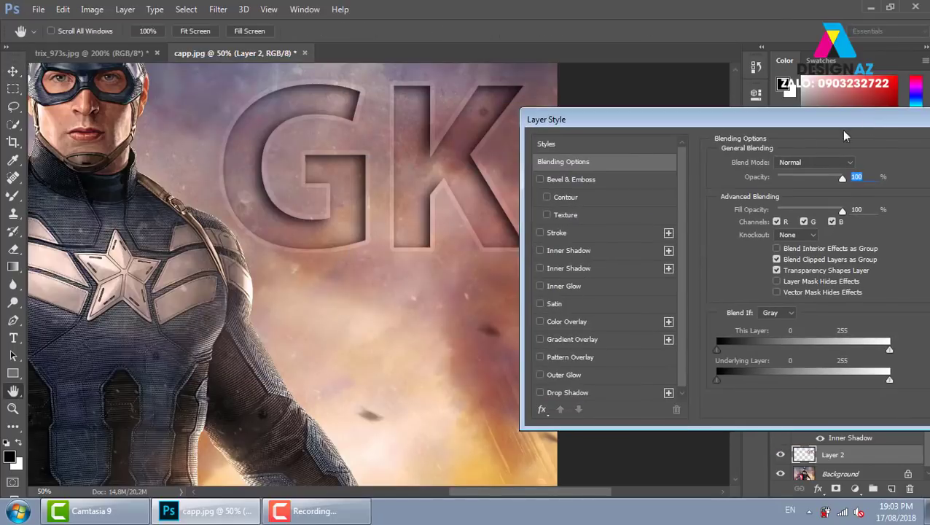
left_click(643, 179)
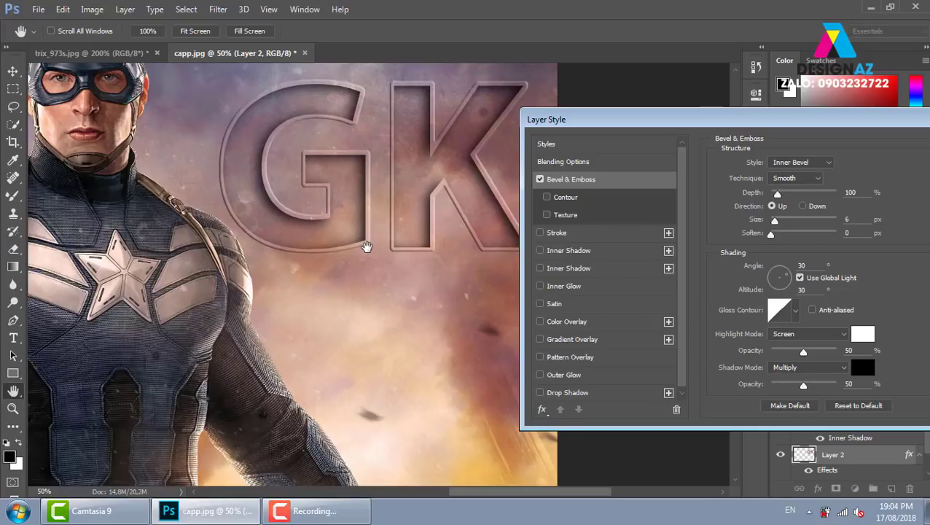
left_click_drag(575, 119, 273, 145)
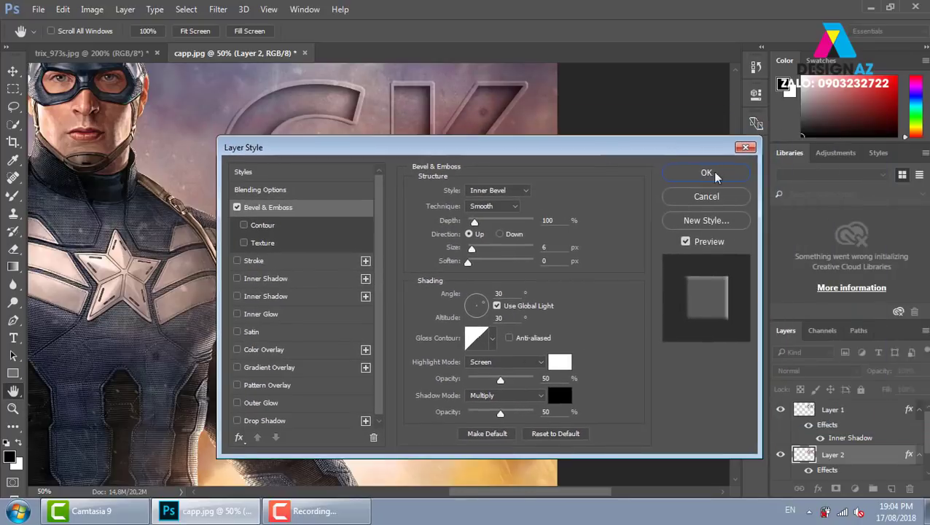
left_click(745, 148)
Hide Layer 1's GK lettering and make Layer 2 the active layer
key("v")
right_click(476, 179)
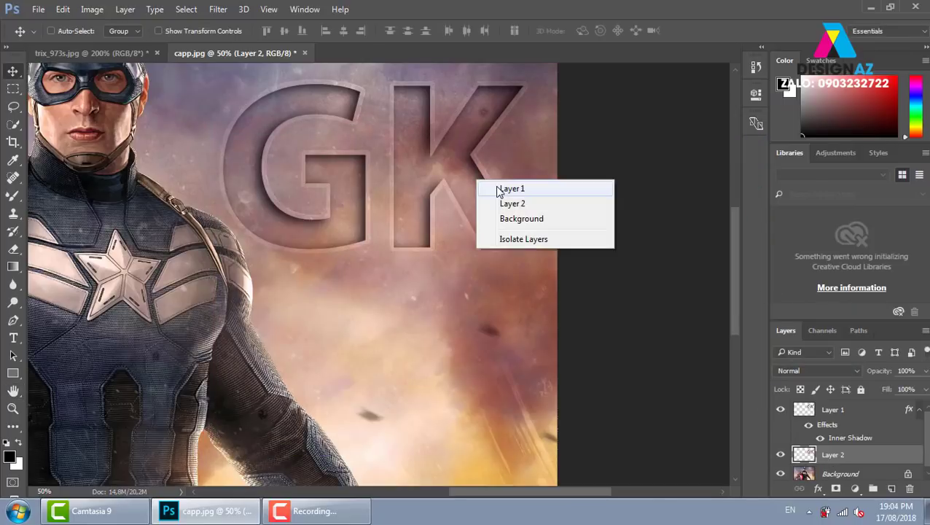
left_click(511, 189)
left_click(780, 409)
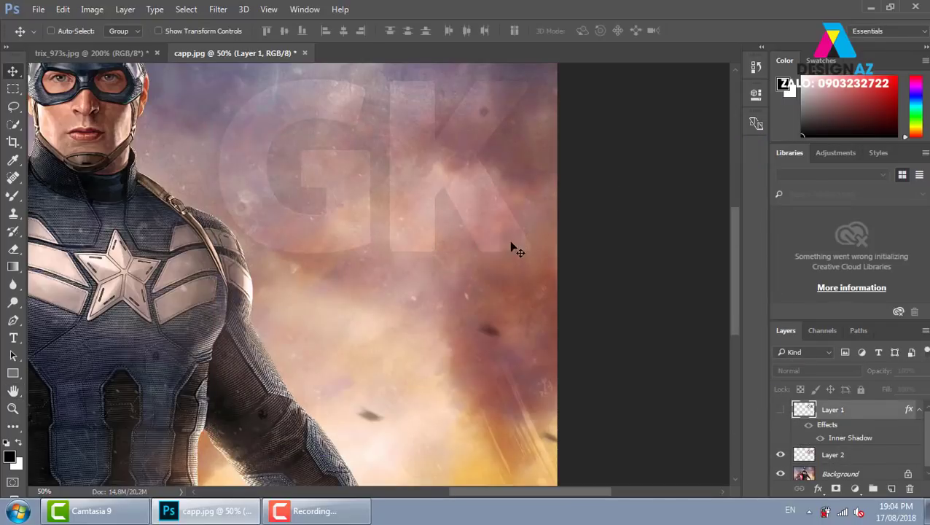
right_click(479, 215)
left_click(499, 223)
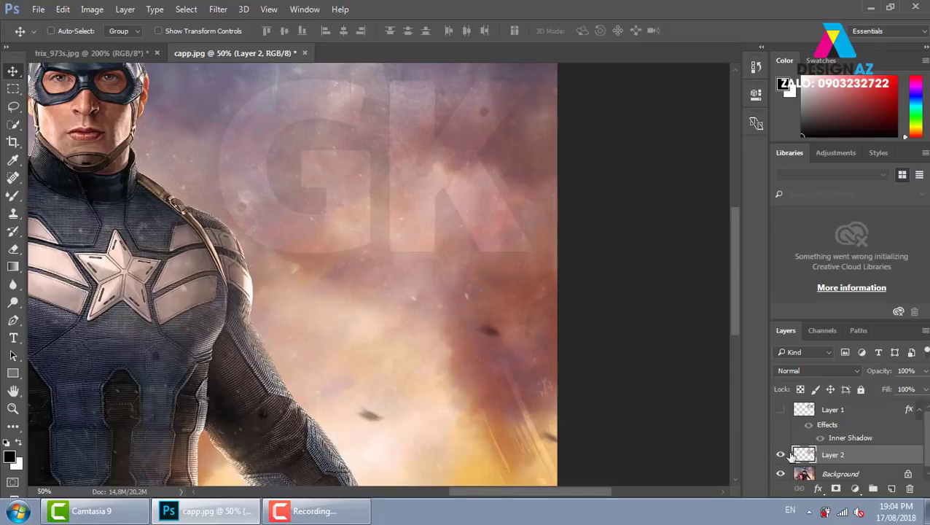
Try a Bevel & Emboss on Layer 2, cancel it, and show Layer 1 again
right_click(804, 455)
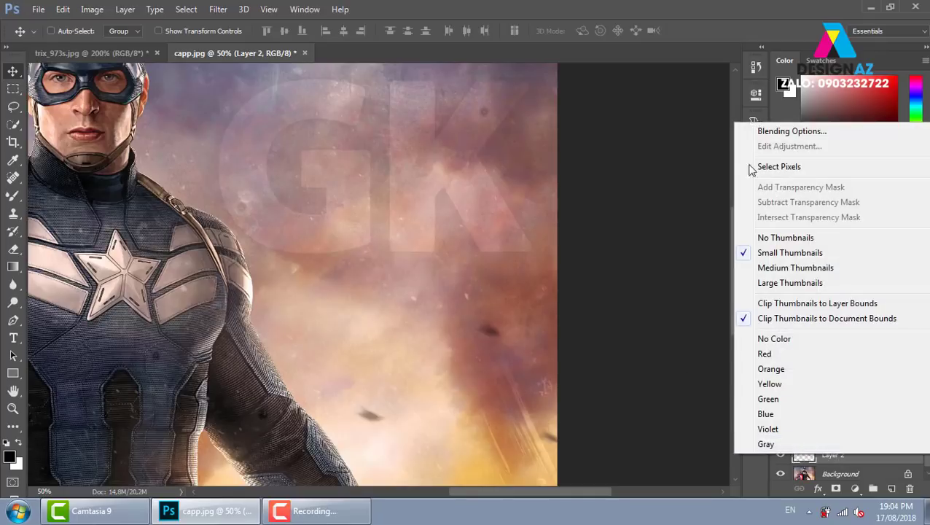
left_click(791, 129)
left_click_drag(424, 147, 751, 144)
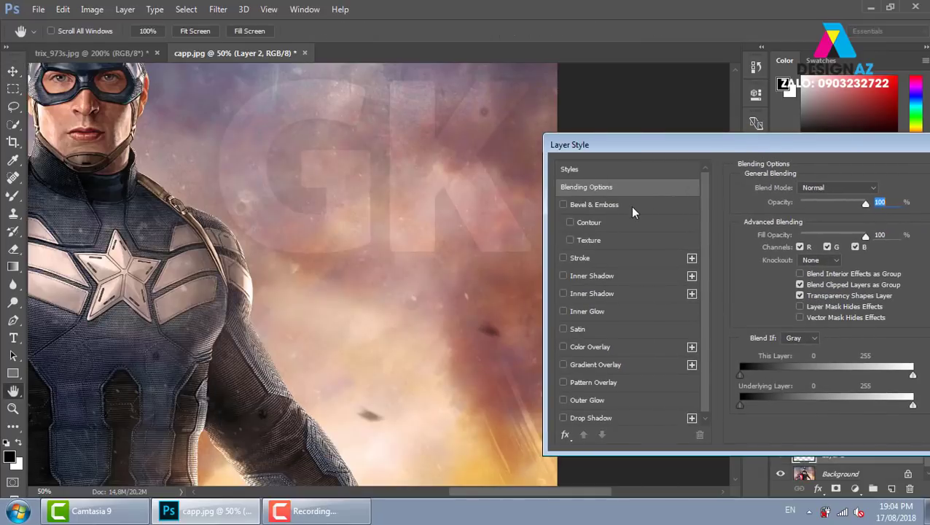
left_click(634, 205)
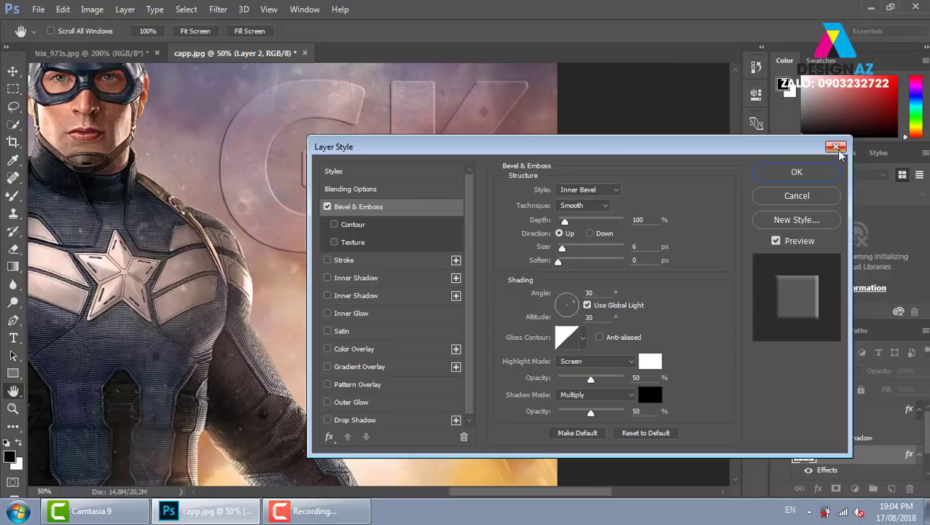
left_click(835, 148)
left_click(780, 409)
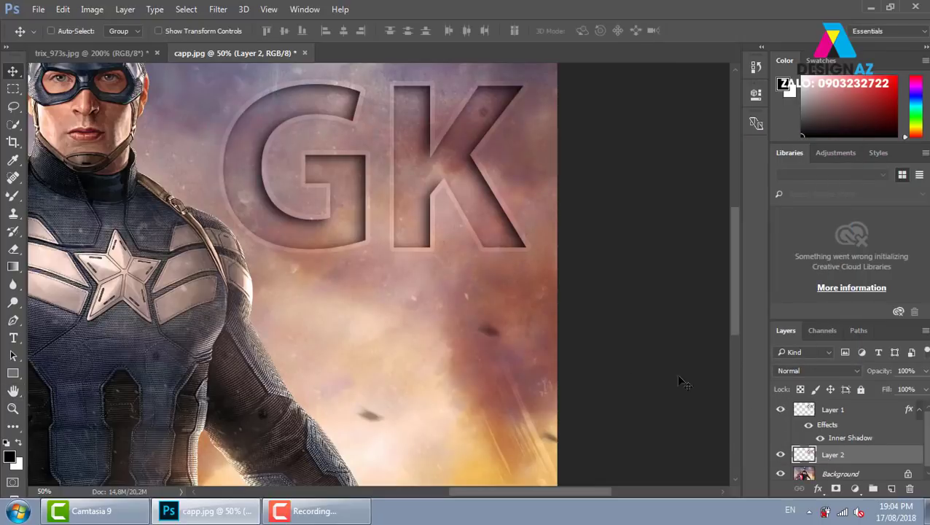
Apply an Inner Bevel Bevel & Emboss with 10 px size to Layer 2
right_click(804, 454)
left_click(792, 130)
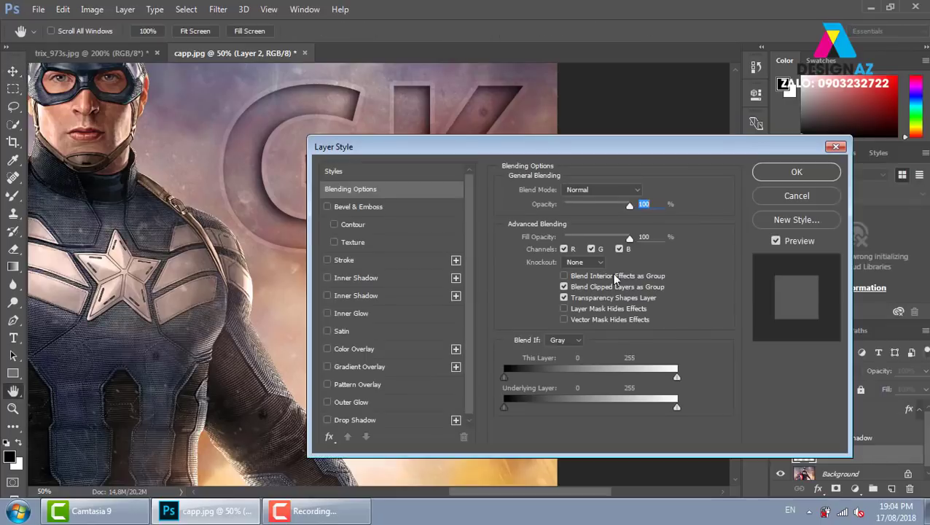
left_click(358, 206)
left_click_drag(552, 147, 822, 175)
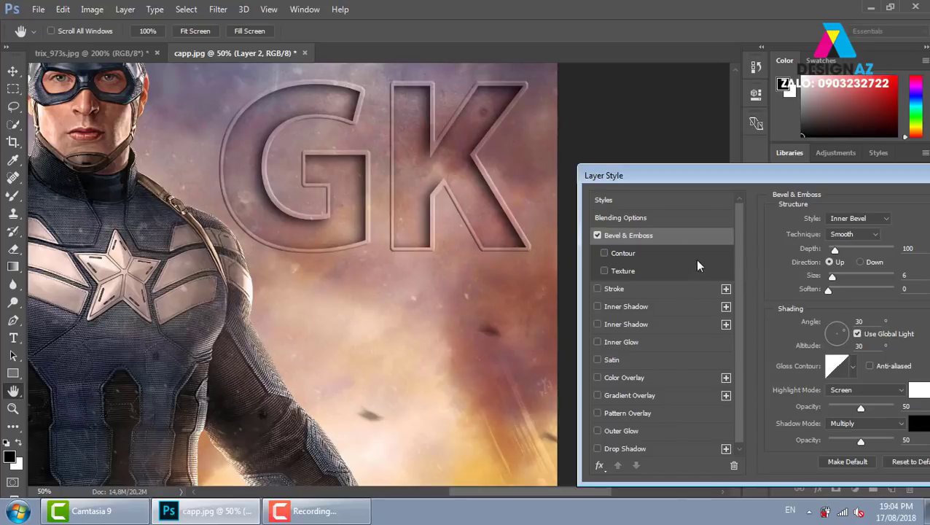
left_click_drag(844, 176, 771, 162)
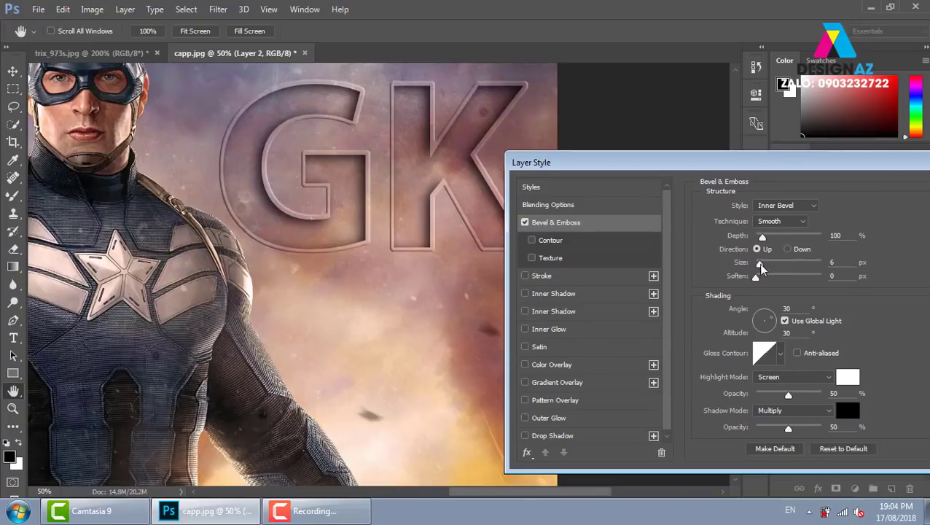
left_click_drag(758, 263, 764, 264)
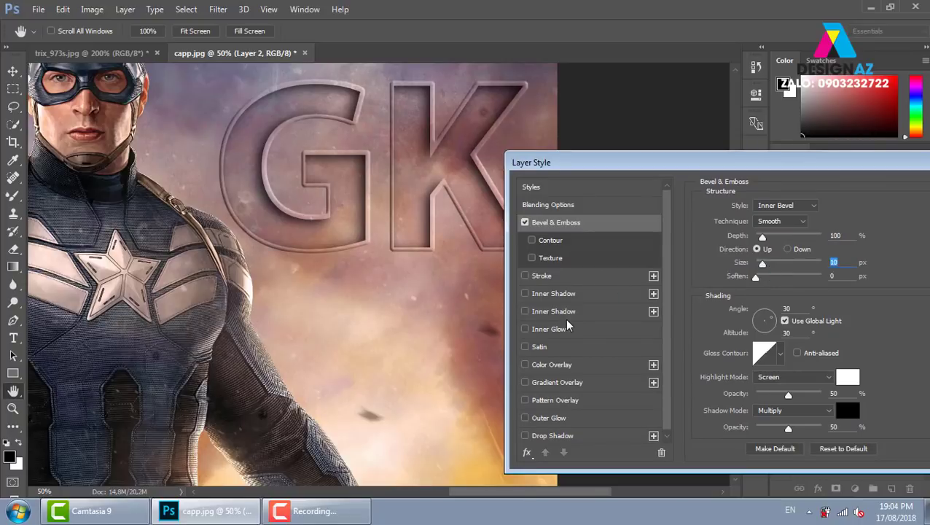
left_click_drag(731, 165, 456, 206)
left_click(763, 226)
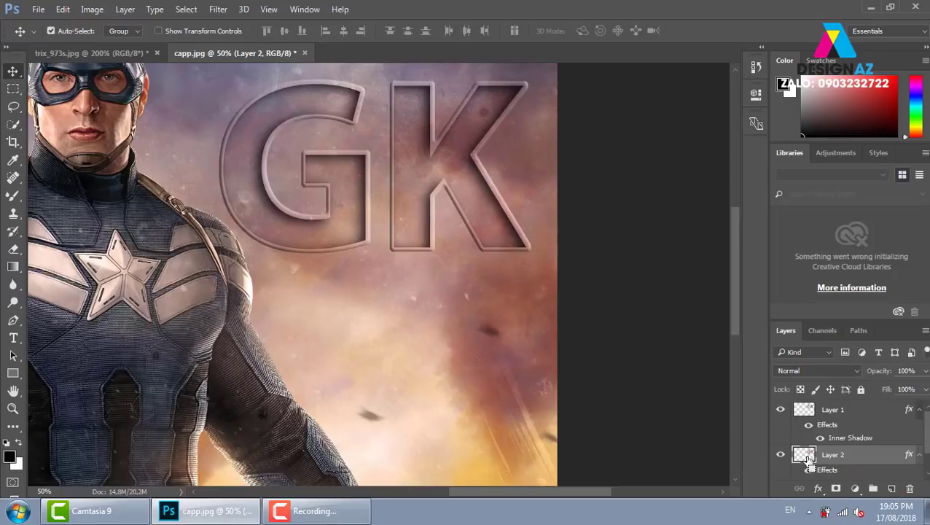
Duplicate Layer 2 as Layer 2 copy, keeping it in place
key("ctrl+j")
mouse_move(490, 220)
left_mouse_down()
mouse_move(489, 325)
mouse_move(517, 336)
left_mouse_up()
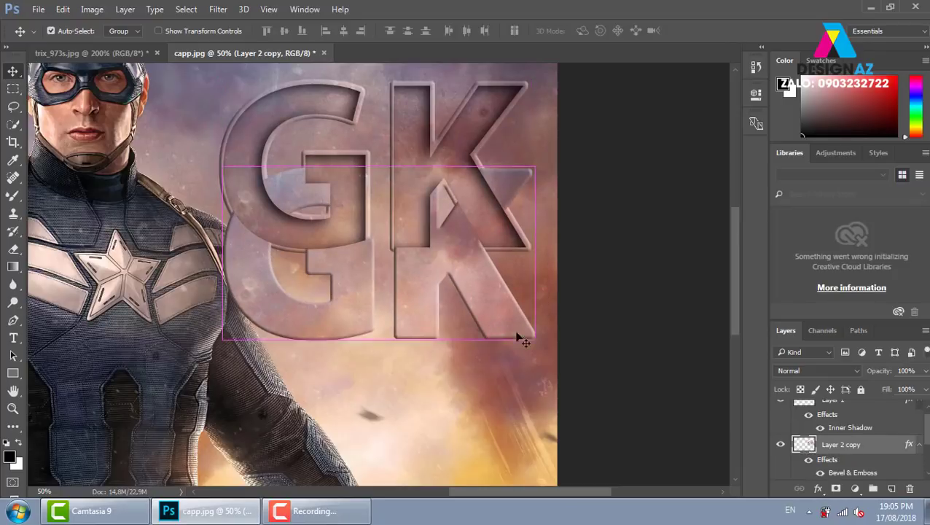
key("ctrl+z")
Select Layer 1 and duplicate it as Layer 1 copy in place
left_click(812, 403)
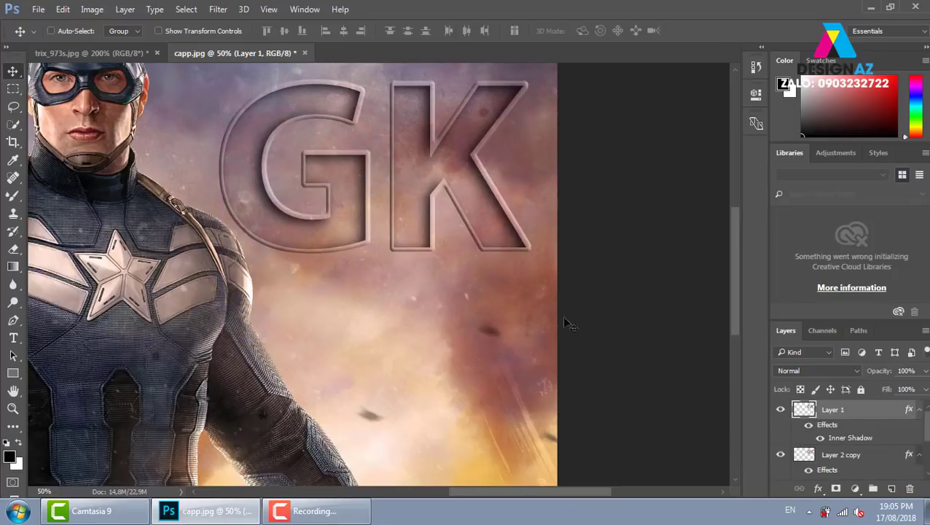
right_click(487, 218)
left_click(506, 231)
right_click(501, 219)
left_click(522, 230)
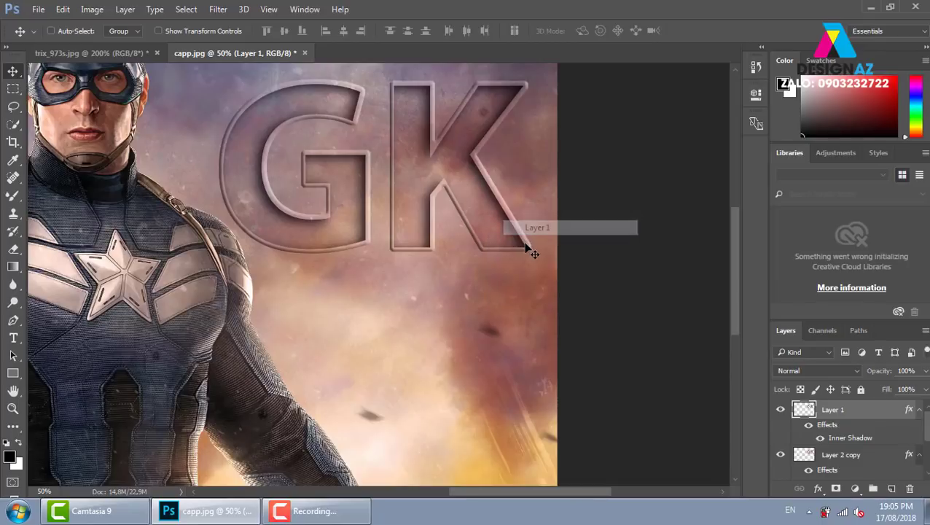
key("ctrl+j")
left_click_drag(490, 267, 489, 349)
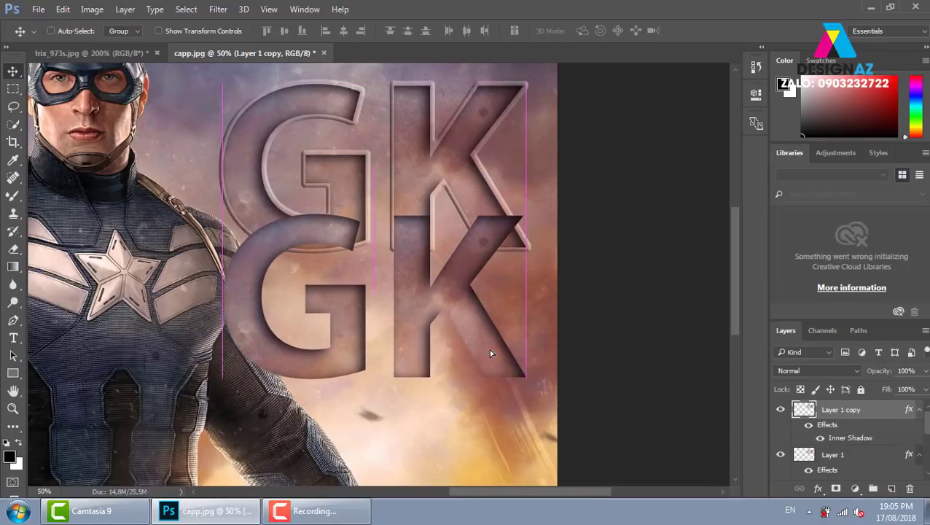
key("ctrl+z")
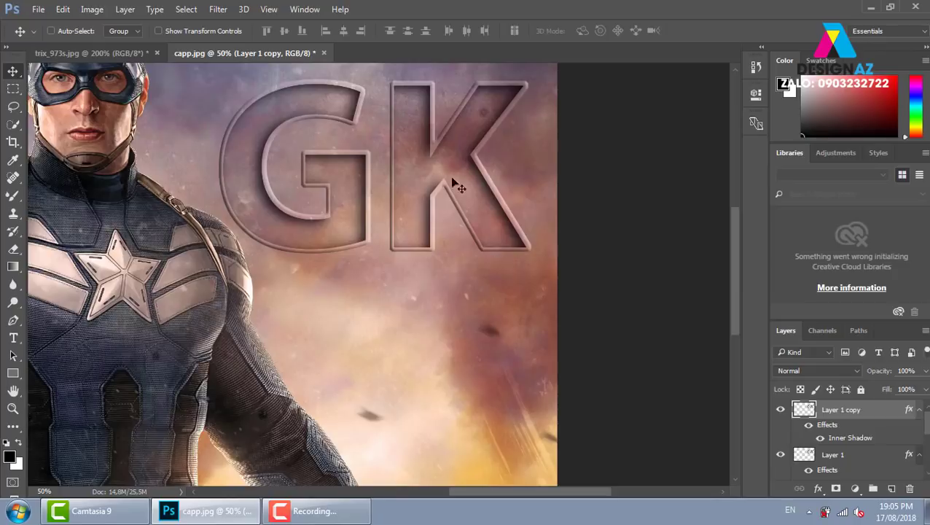
Apply a Canvas Texturizer from the Filter Gallery to Layer 1 copy
left_click(219, 9)
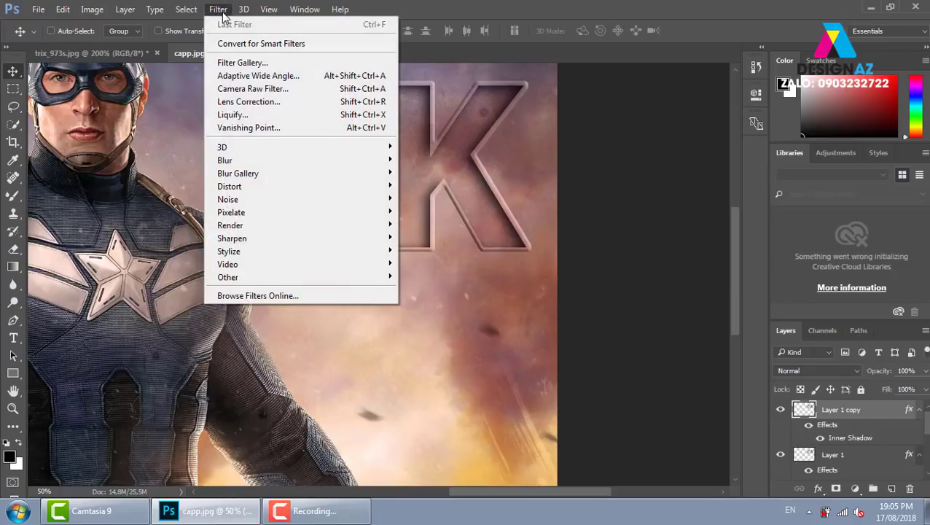
left_click(286, 64)
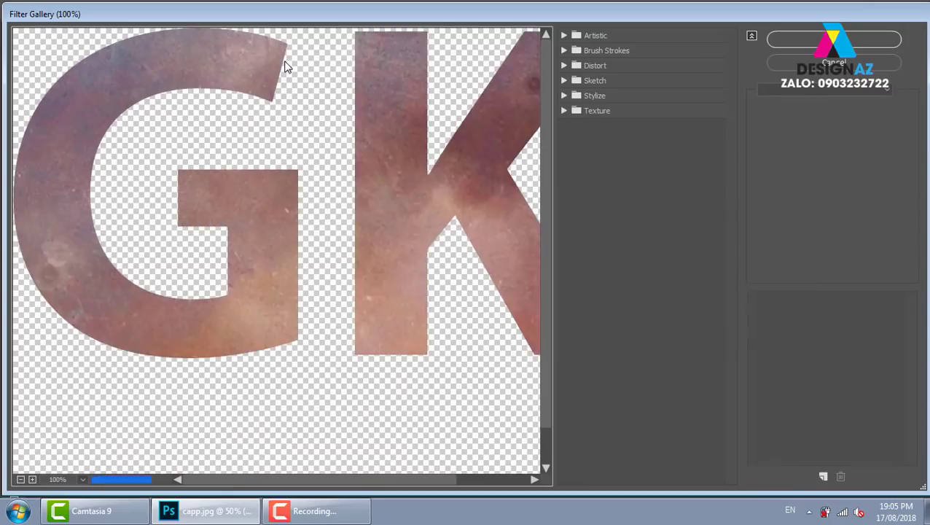
left_click(629, 111)
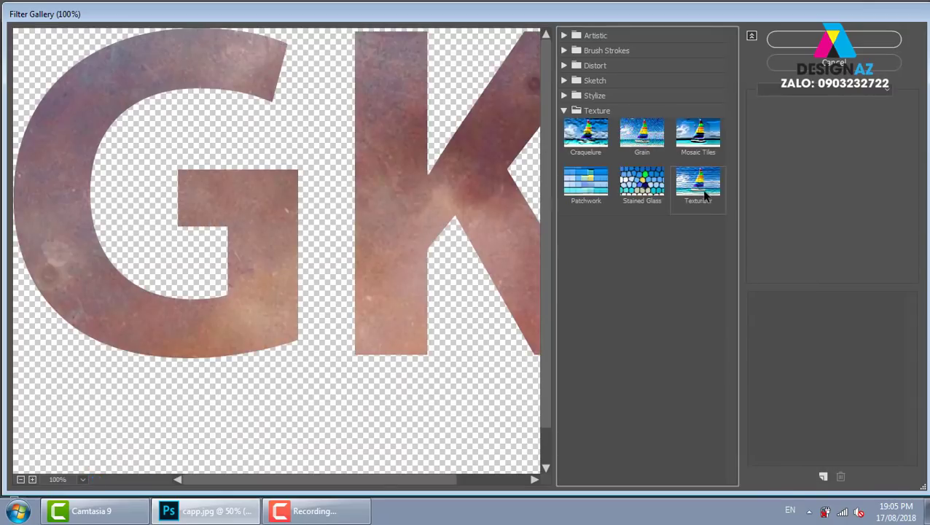
left_click(706, 195)
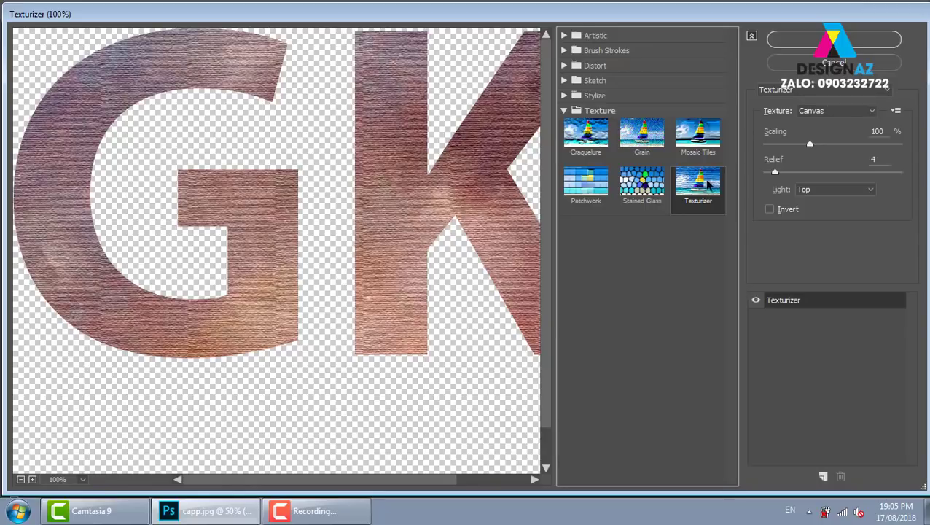
left_click(809, 38)
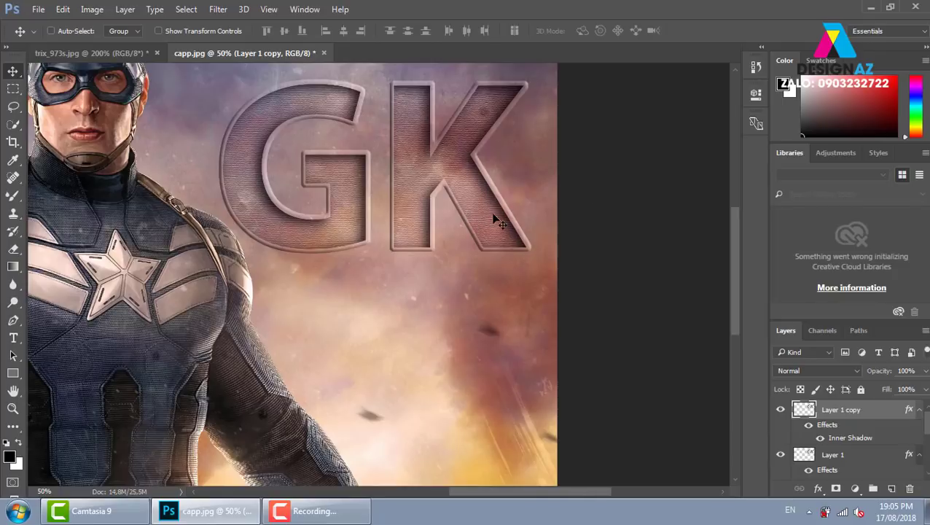
left_click_drag(494, 217, 498, 284)
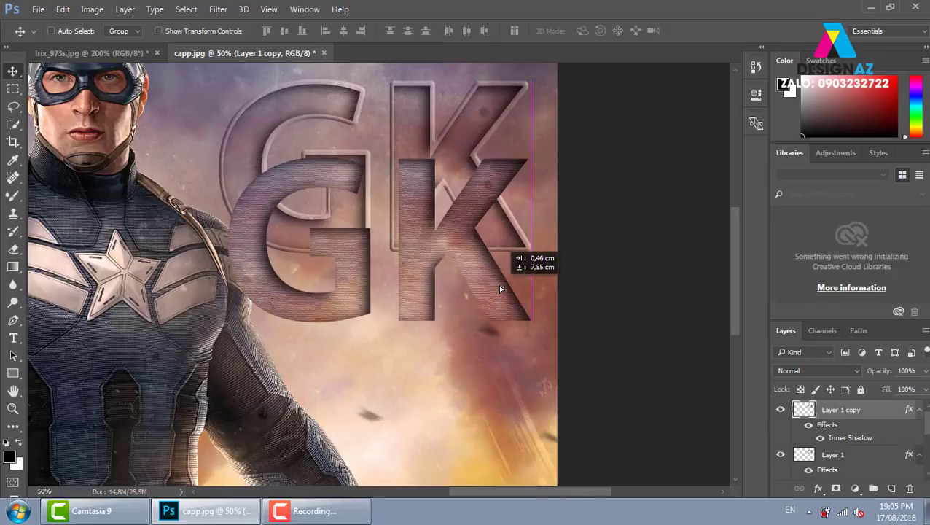
right_click(481, 205)
left_click(509, 216)
left_click_drag(508, 216, 494, 296)
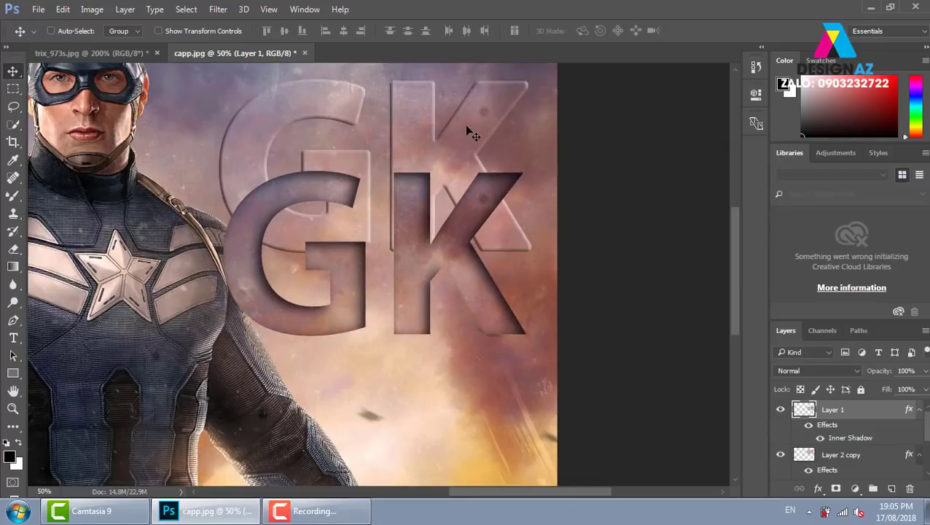
key("ctrl+z")
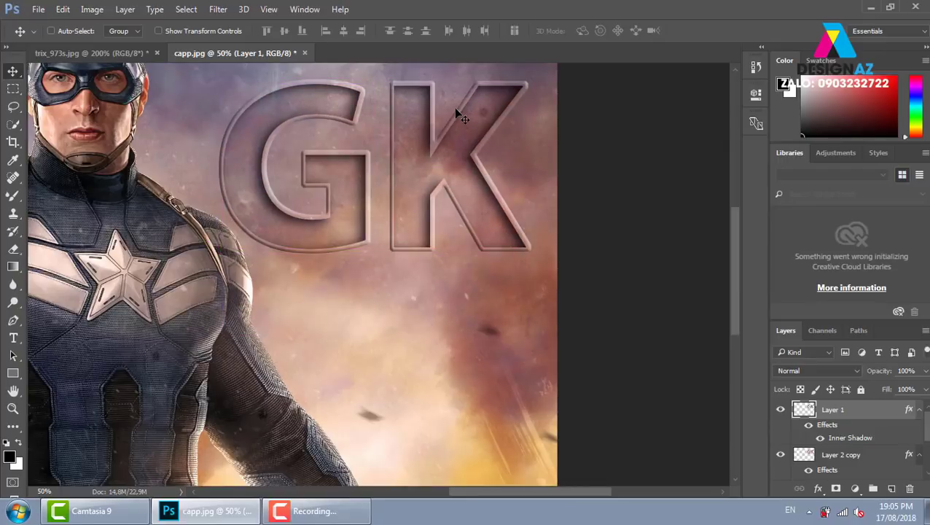
left_click(808, 412, "ctrl")
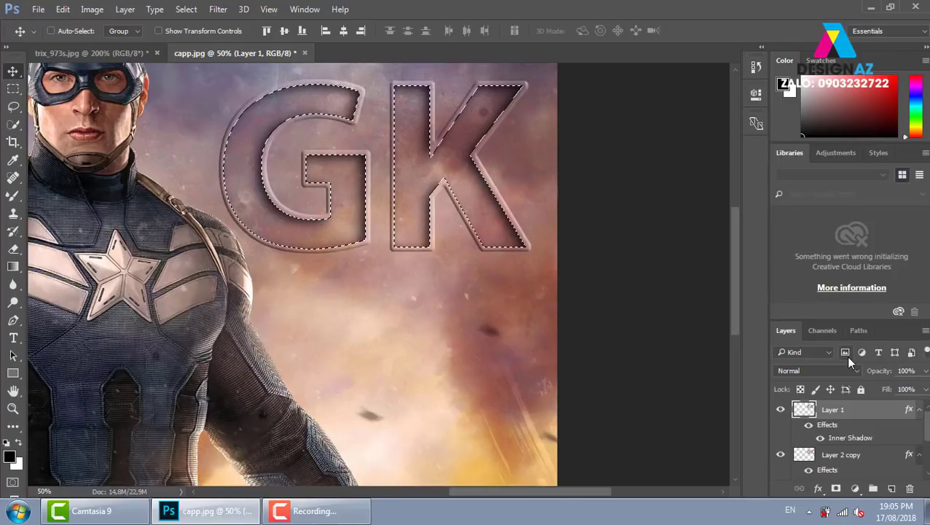
left_click(780, 413)
left_click(868, 456)
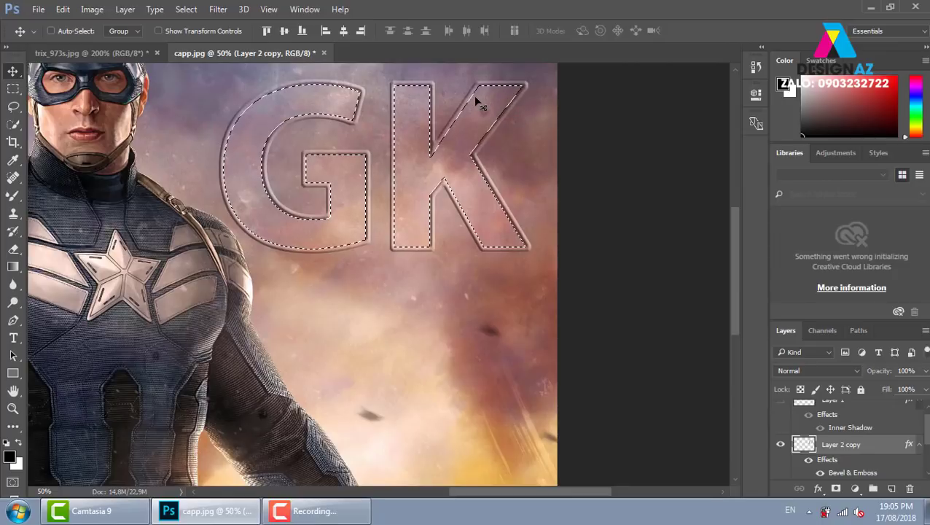
key("ctrl+d")
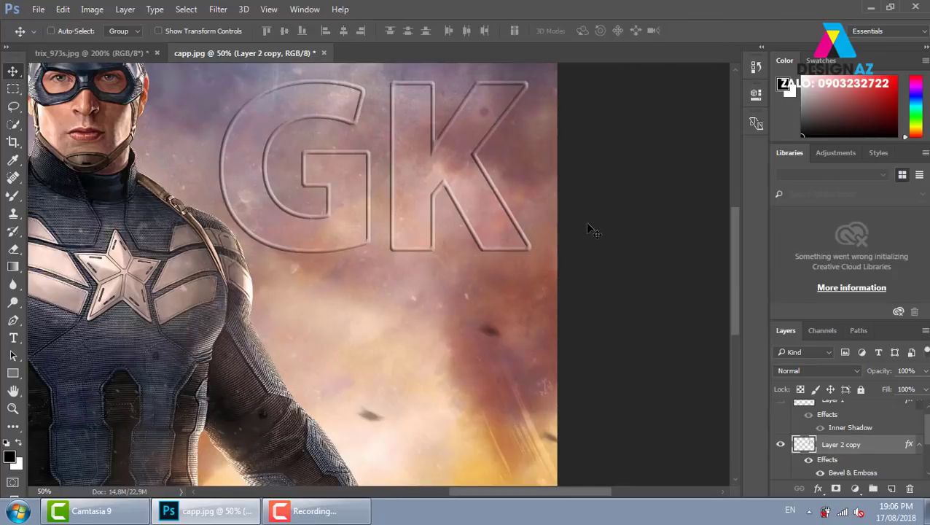
key("ctrl+shift+d")
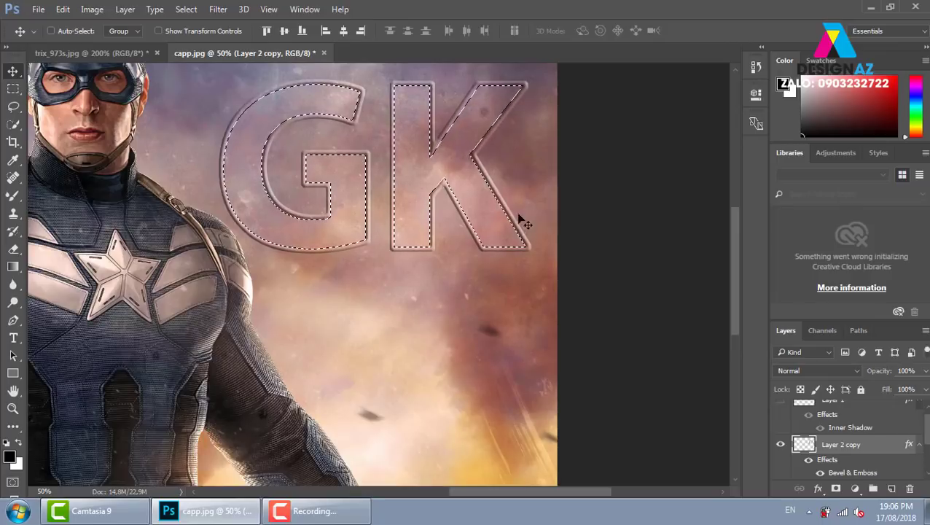
key("ctrl+d")
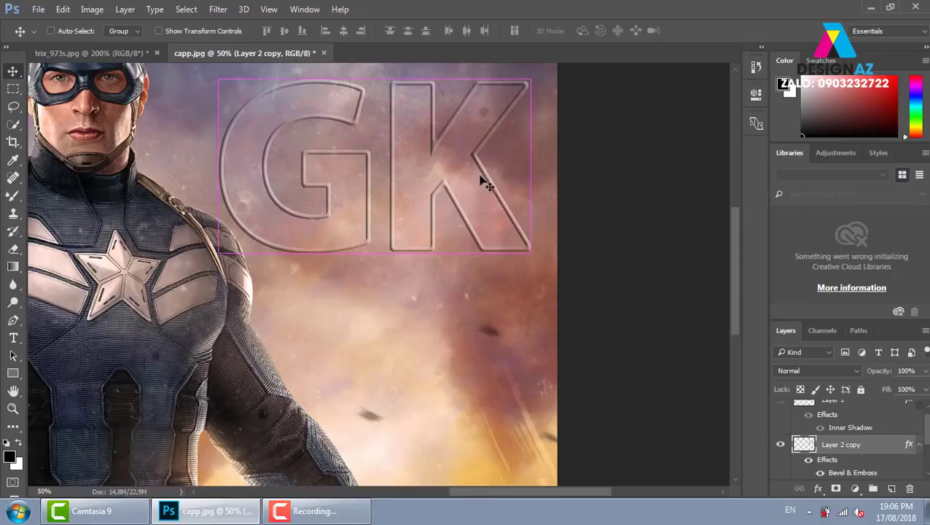
left_click_drag(486, 184, 499, 252)
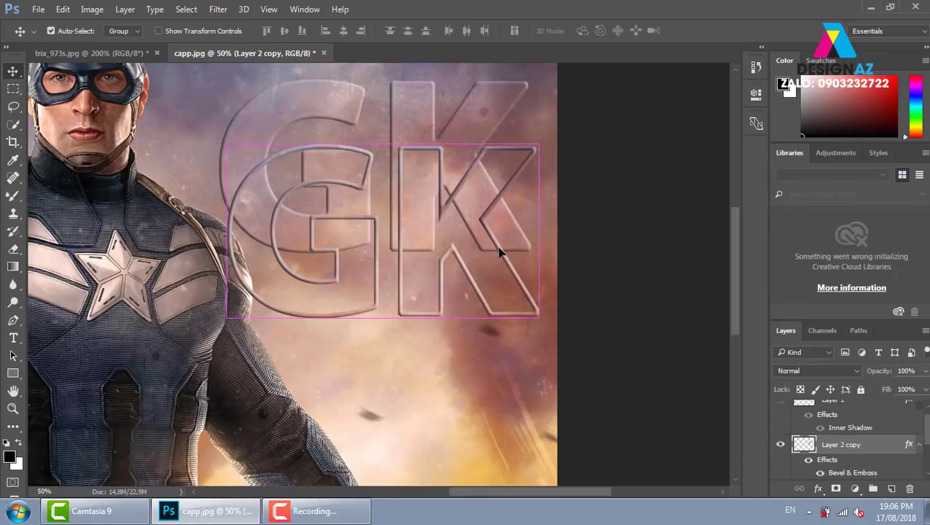
key("ctrl+z")
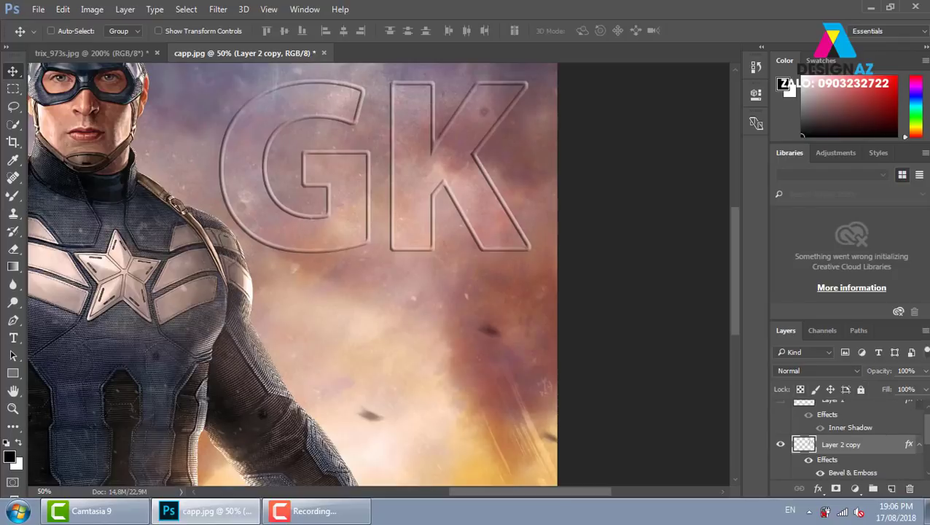
scroll(852, 438, "up", 1)
left_click(780, 409)
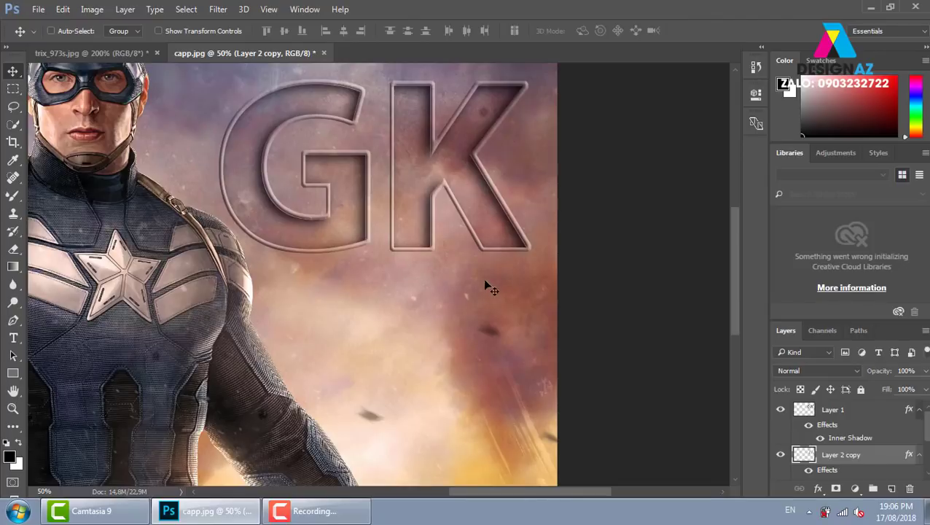
Zoom out to 33.33% so the whole Captain America image fits
key("ctrl+minus")
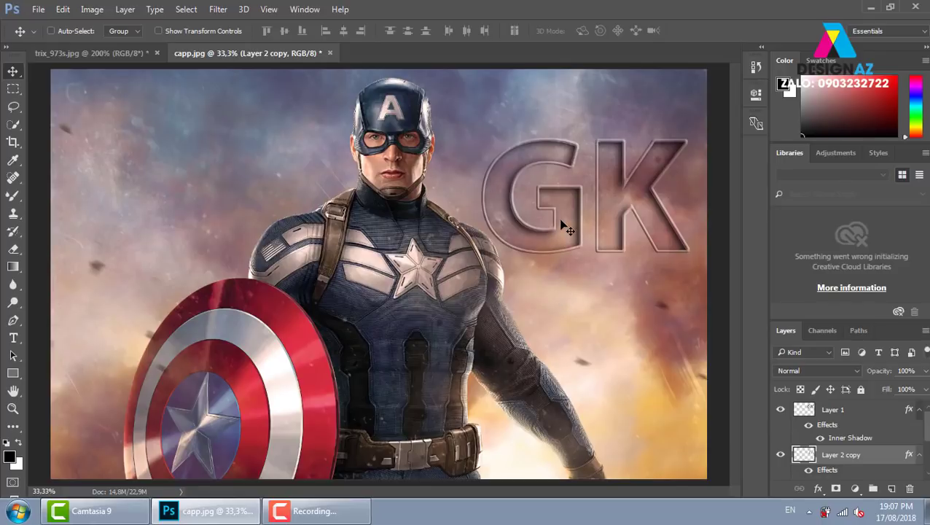
Delete Layer 2 copy and Layer 1, leaving one embossed GK layer
left_click_drag(561, 228, 531, 312)
key("Delete")
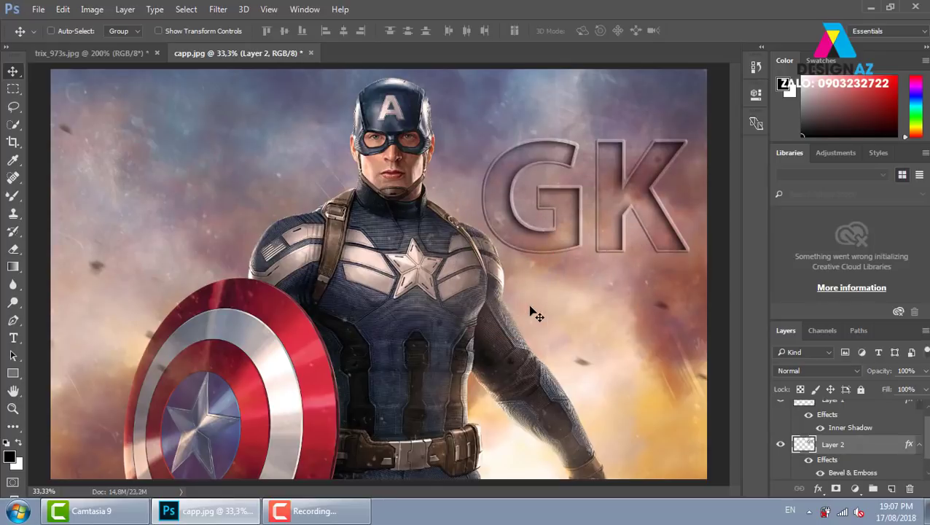
right_click(556, 230)
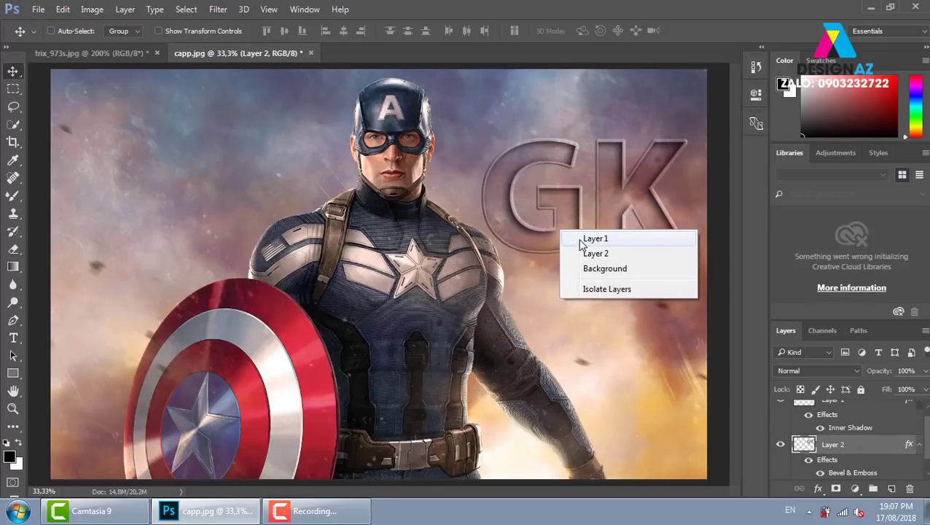
left_click(579, 239)
left_click_drag(567, 248, 345, 406)
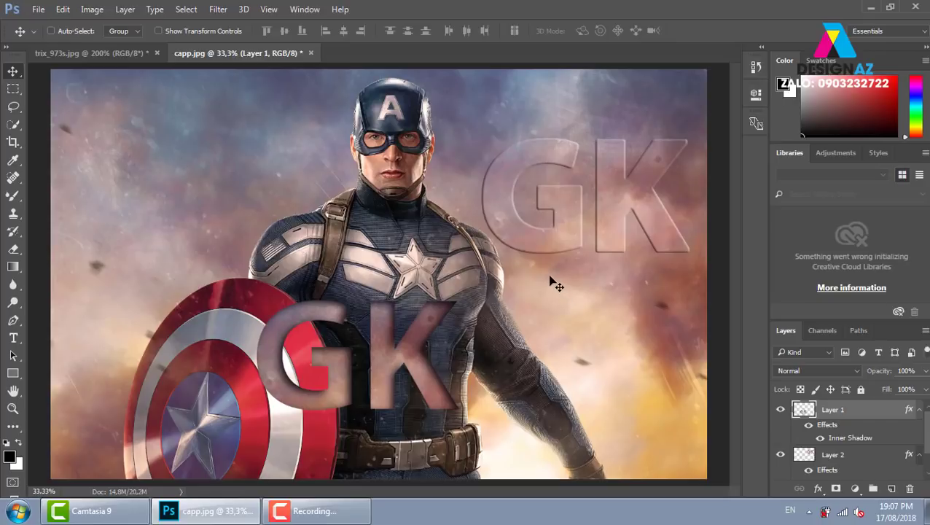
key("Delete")
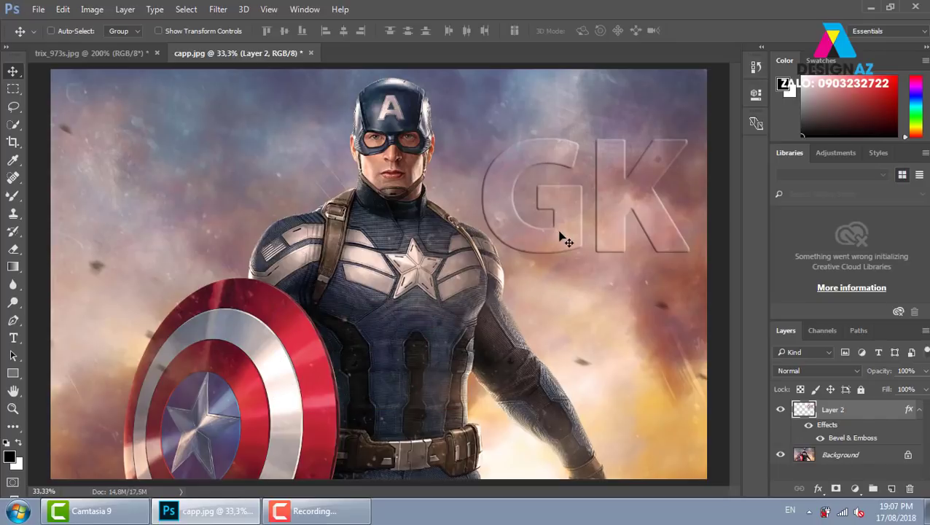
Move Layer 2's GK onto the chest, zoom to 50%, and load its letters as a selection
right_click(559, 234)
left_click(578, 243)
left_click_drag(540, 286, 363, 373)
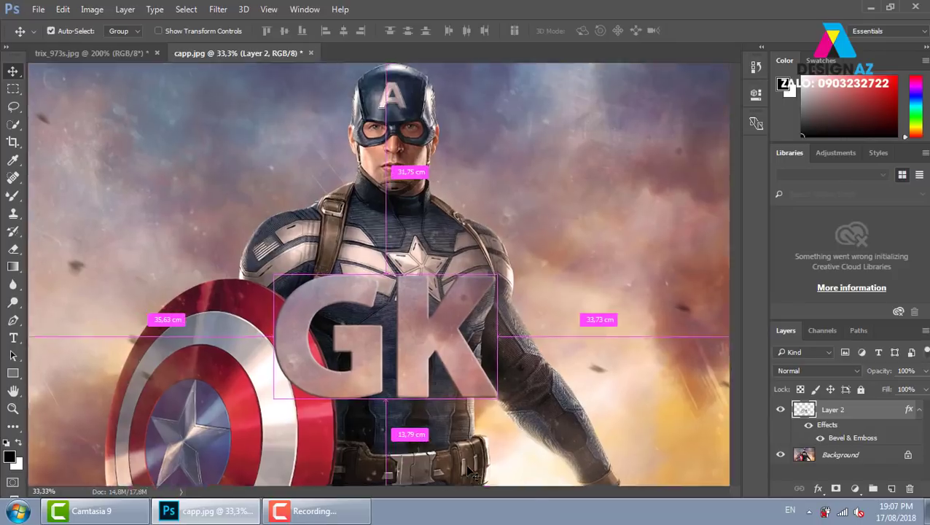
key("ctrl+plus")
left_click_drag(497, 394, 502, 355)
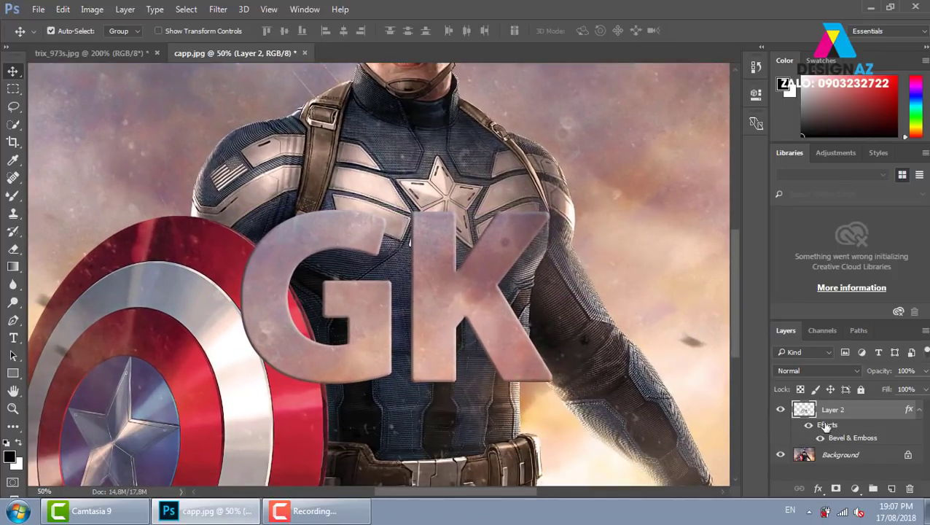
left_click(803, 410, "ctrl")
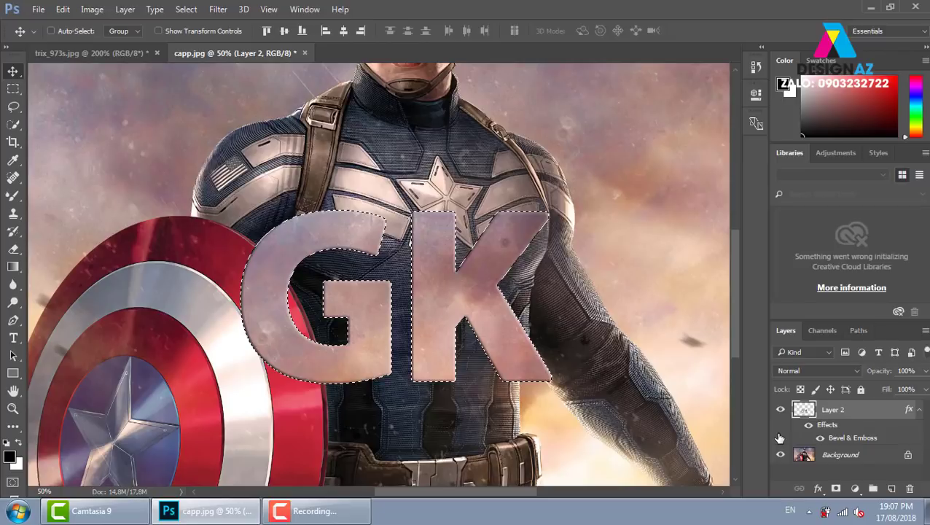
Fill the GK selection with white, then undo back to the selection
key("ctrl+BackSpace")
key("ctrl+d")
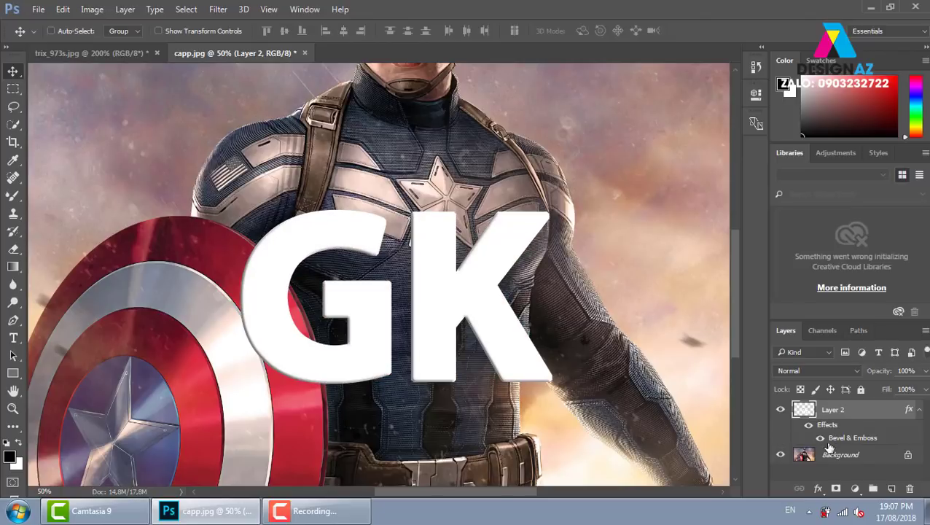
left_click_drag(532, 377, 536, 306)
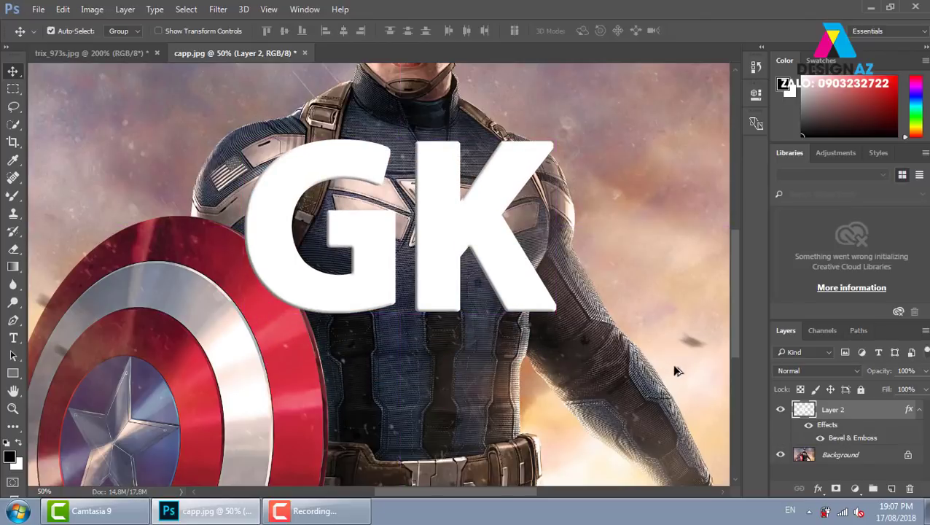
key("ctrl+alt+z")
key("ctrl+alt+z")
key("ctrl+alt+z")
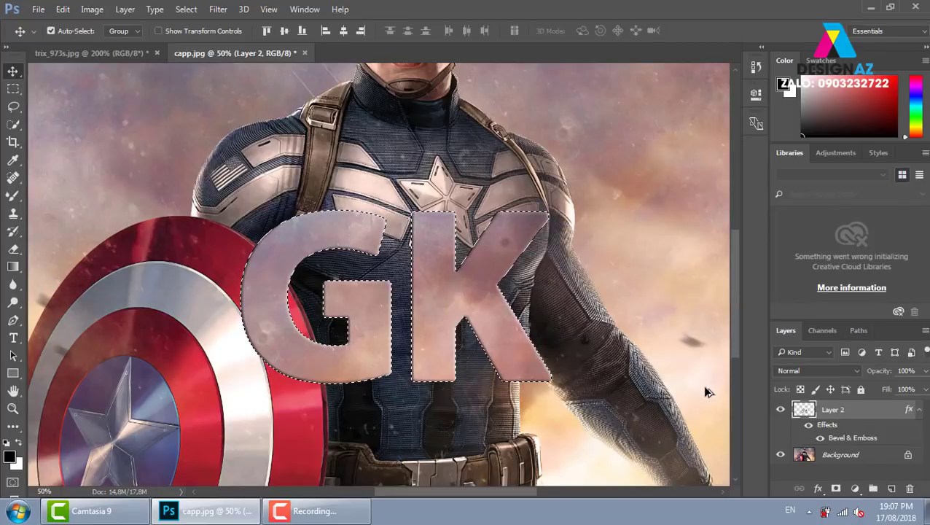
Fill the GK selection with white on a new Layer 3
left_click(892, 489)
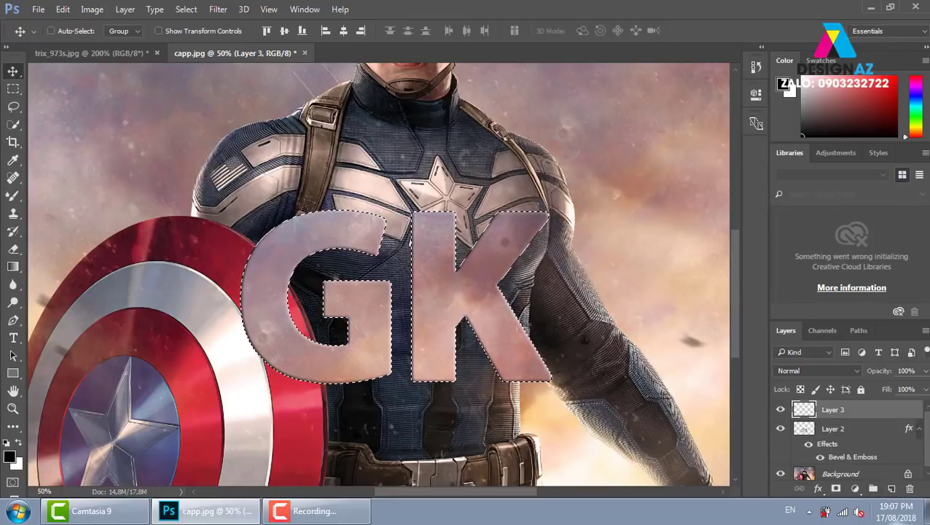
key("ctrl+BackSpace")
key("ctrl+d")
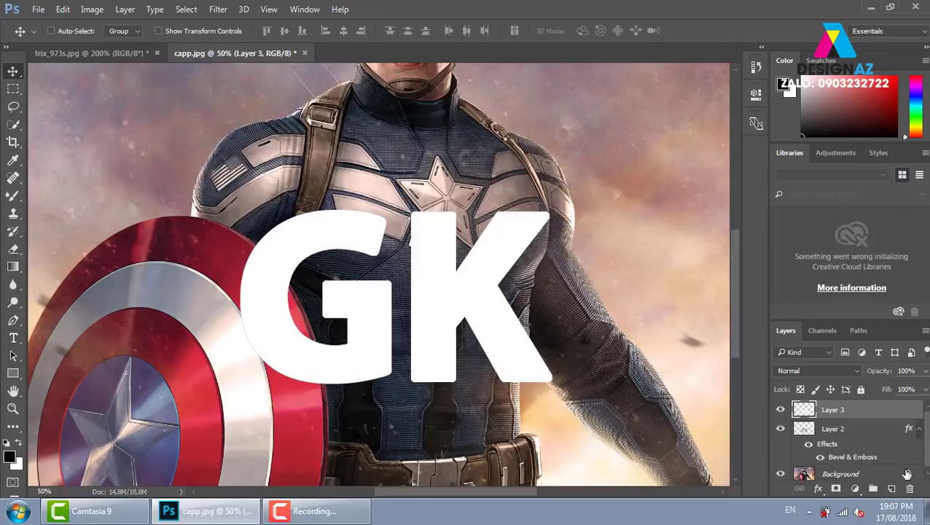
Delete the embossed Layer 2 and make Layer 3 the working layer
left_click(871, 432)
left_click(909, 490)
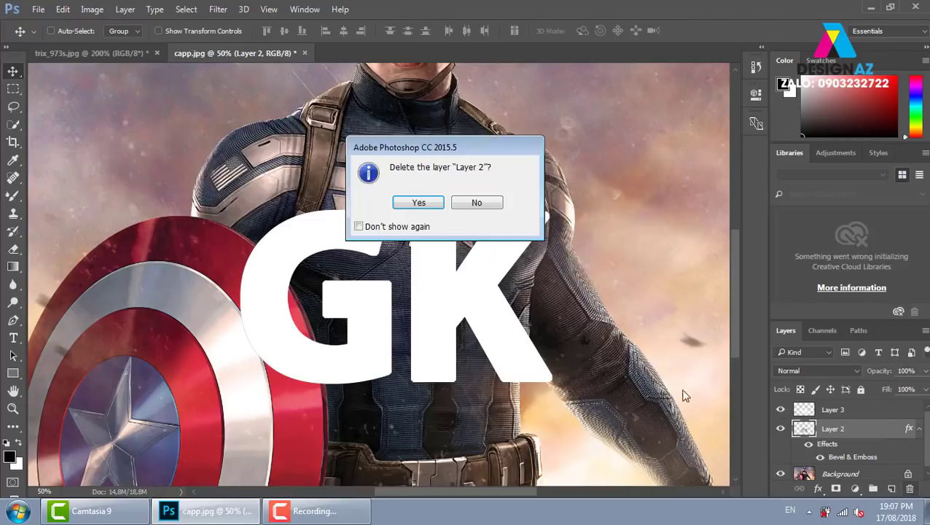
left_click(437, 205)
right_click(514, 241)
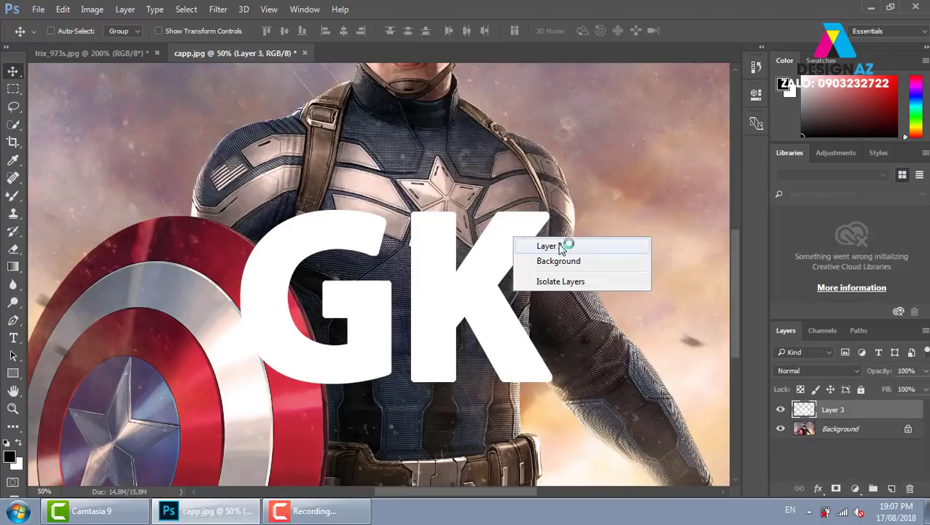
left_click(555, 245)
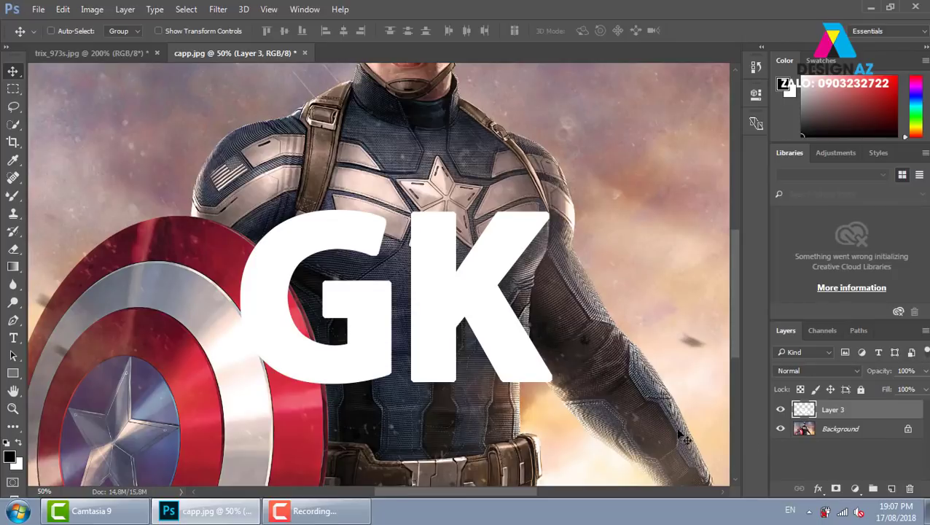
Lock Layer 3's transparent pixels and fill the GK letters with the shield's sampled dark red
left_click(800, 389)
key("i")
left_click(227, 256)
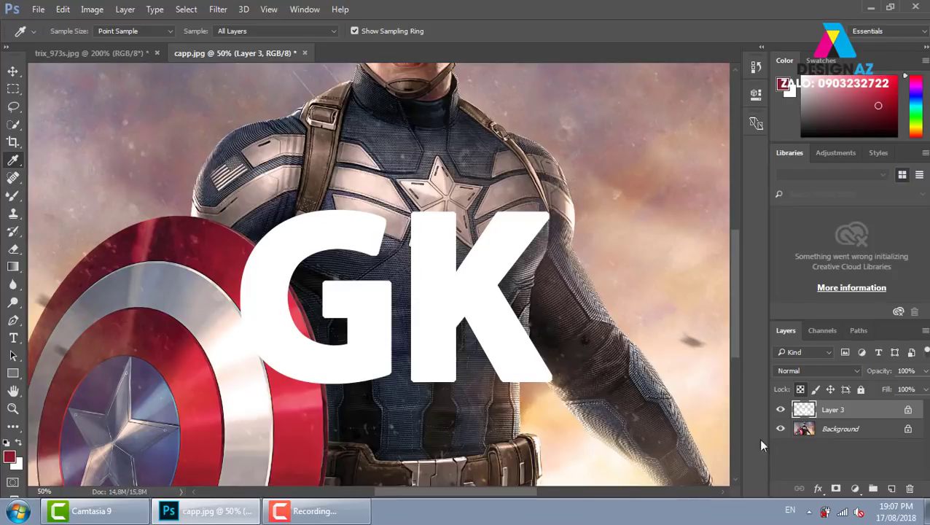
key("alt+BackSpace")
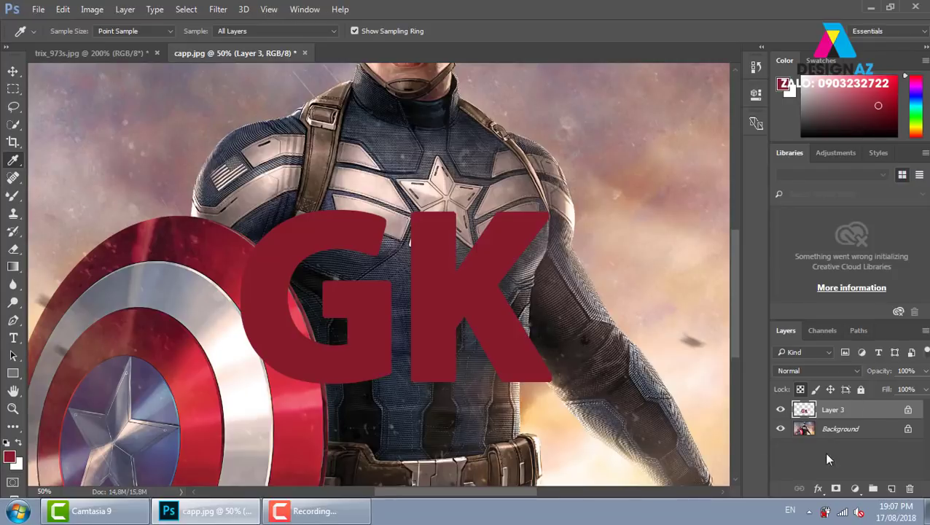
With the Move tool, keep Layer 3 active and duplicate it as Layer 3 copy
left_click(14, 71)
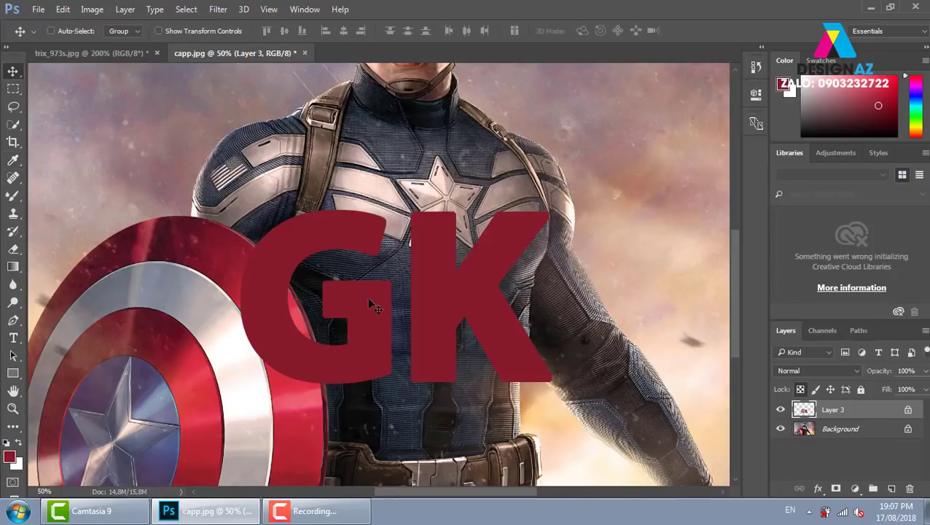
right_click(465, 268)
left_click(492, 274)
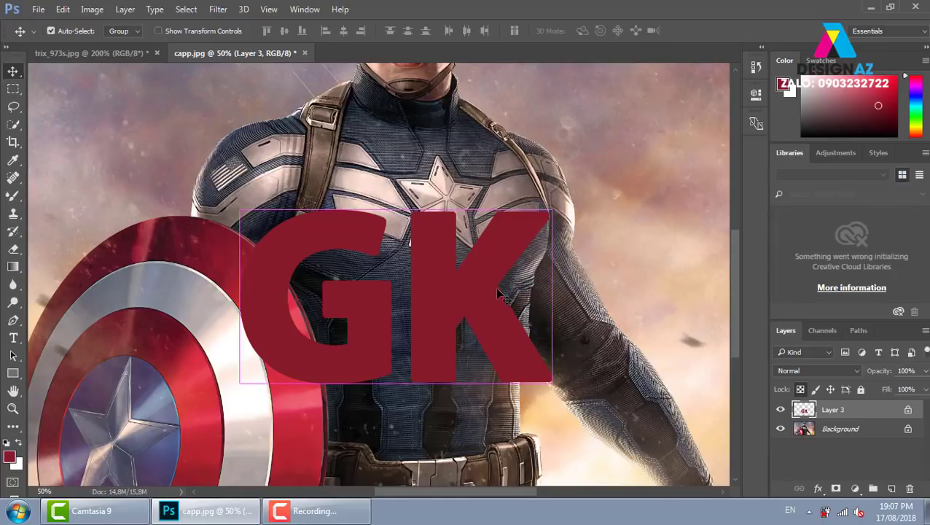
key("ctrl+j")
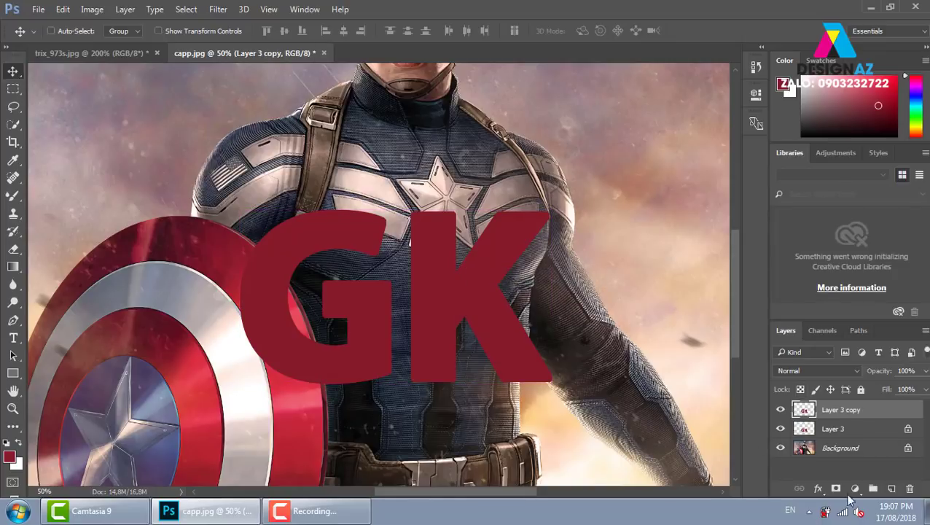
Open Blending Options for the GK copy layer and show the Styles presets
right_click(835, 415)
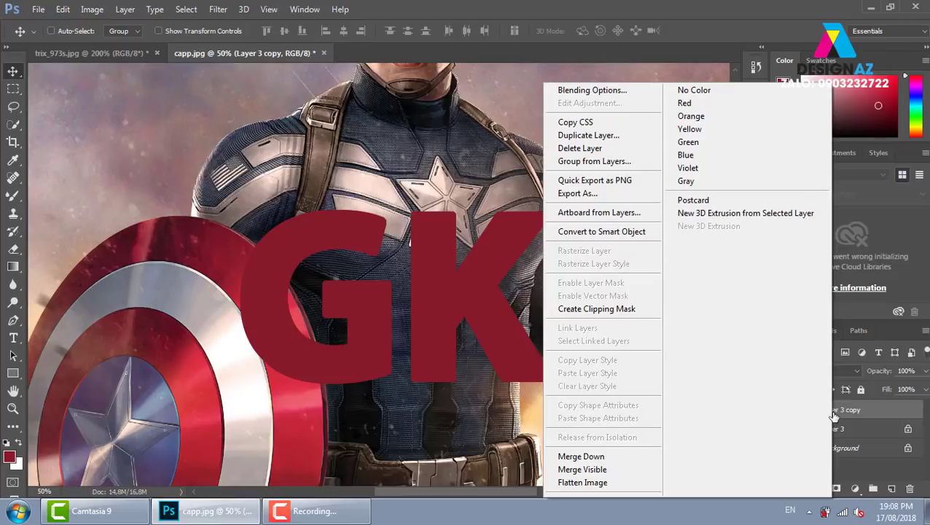
left_click(599, 89)
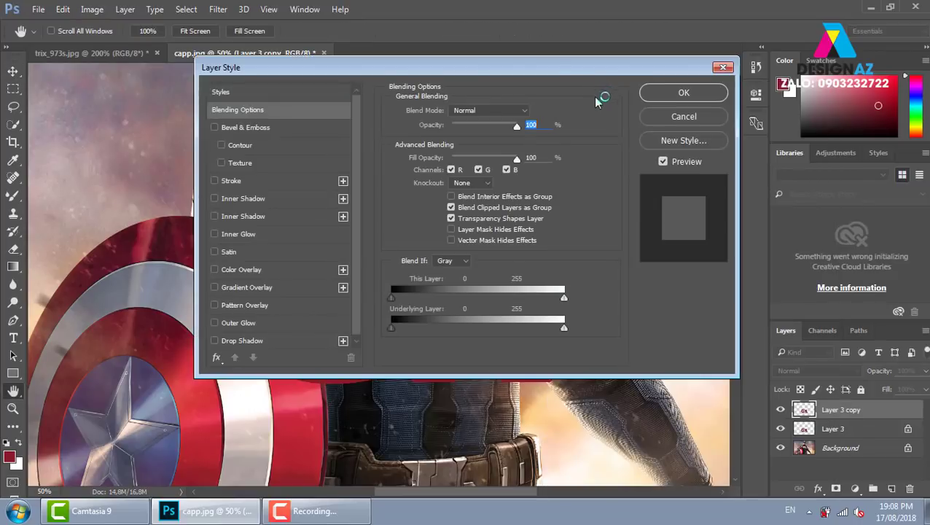
left_click_drag(393, 70, 778, 70)
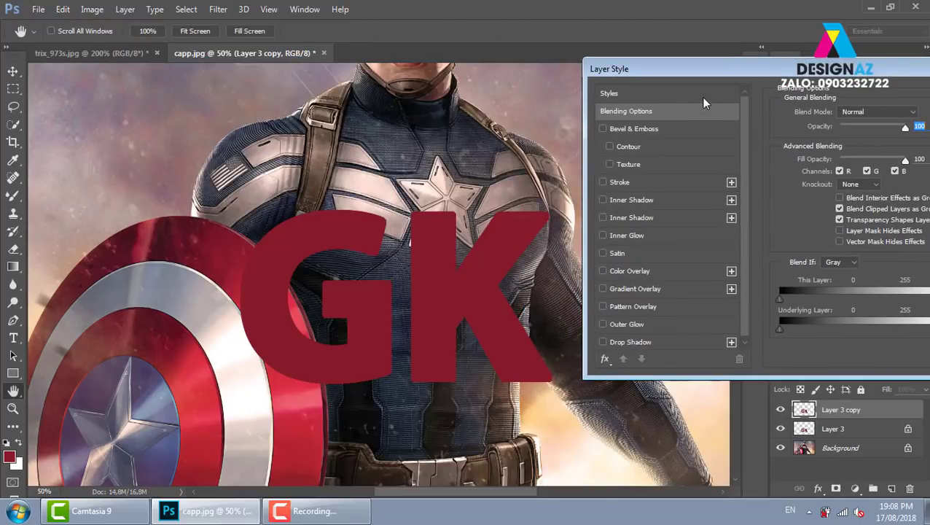
left_click(707, 95)
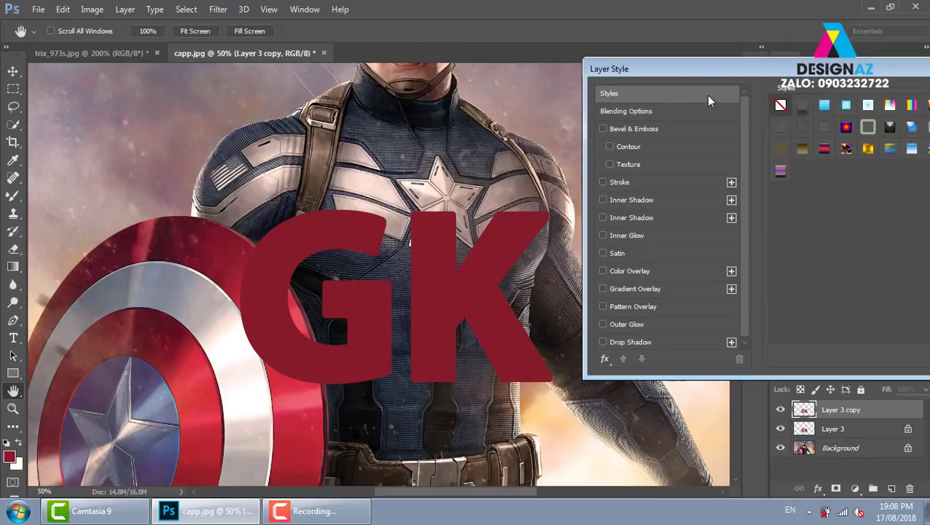
mouse_move(773, 64)
left_mouse_down()
mouse_move(636, 65)
mouse_move(695, 95)
left_mouse_up()
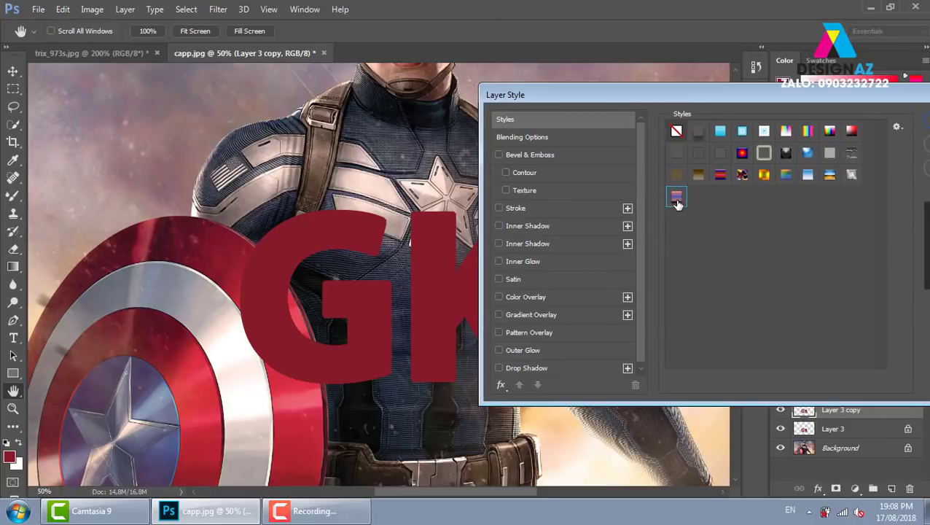
Try several preset styles on the GK text, including blue and red gradients
left_click(677, 196)
left_click(720, 175)
left_click(742, 175)
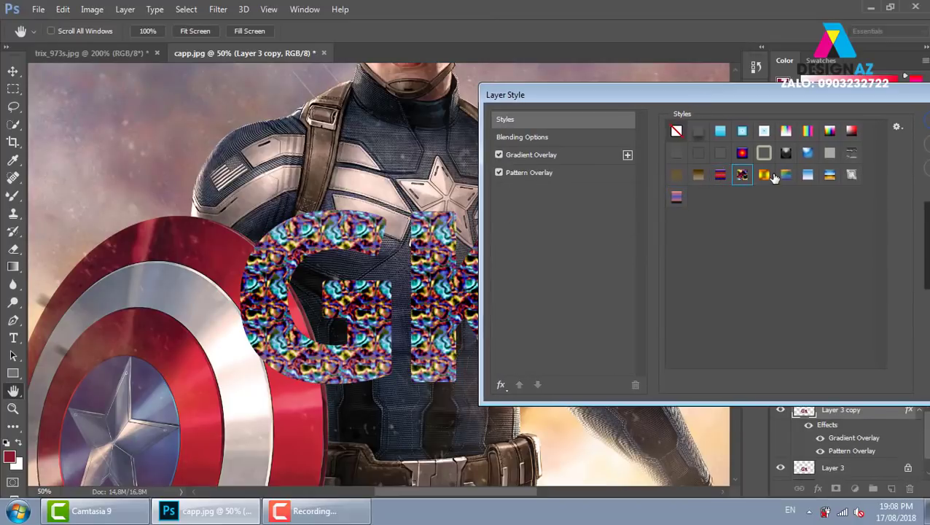
left_click(764, 175)
left_click(808, 174)
left_click(830, 174)
left_click(852, 174)
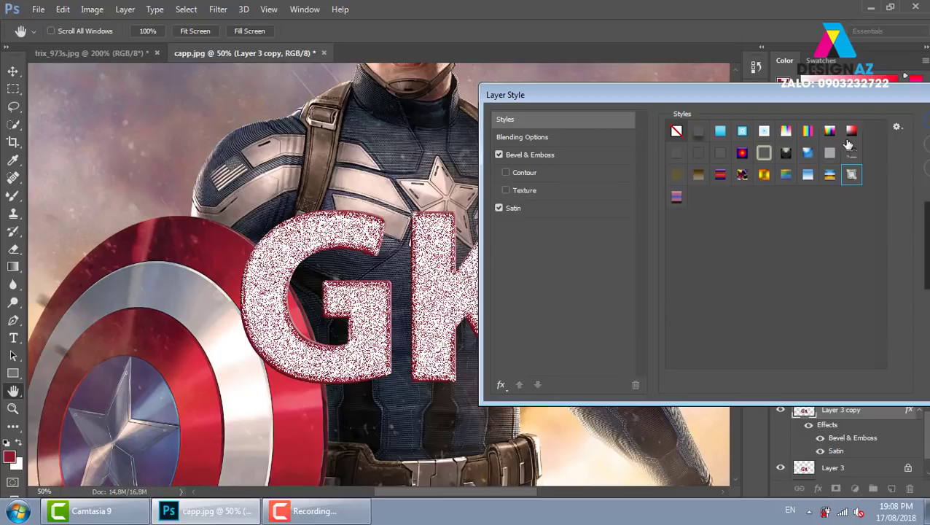
left_click(852, 130)
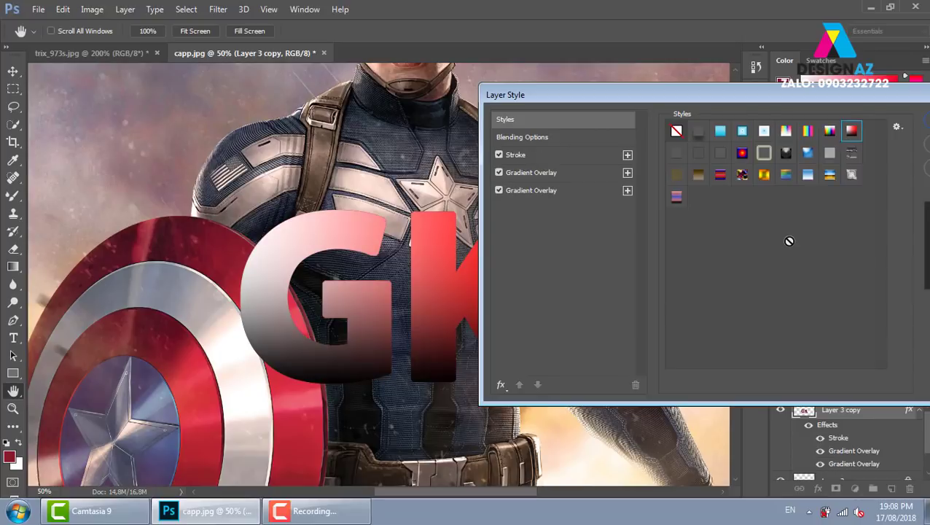
Append Web Styles to the presets and apply the red-outlined style to GK
left_click(897, 127)
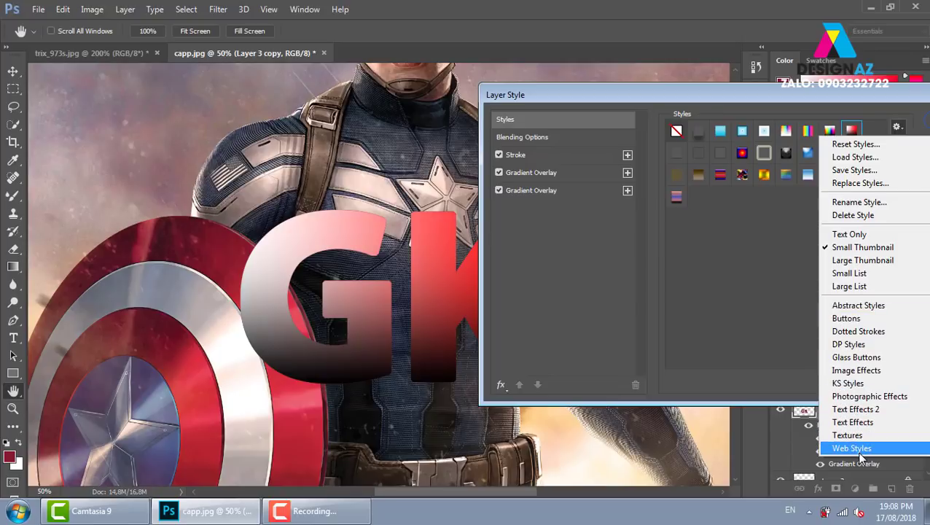
left_click(851, 449)
left_click(547, 204)
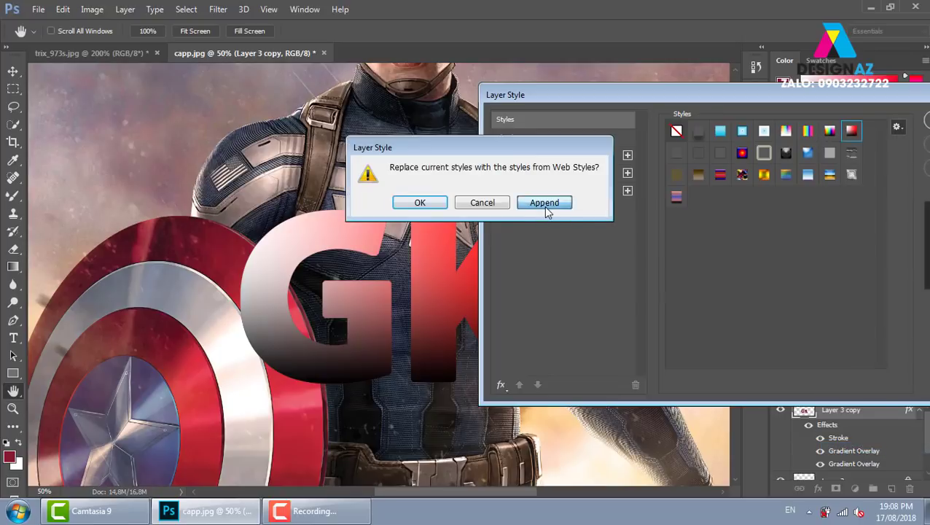
left_click(699, 241)
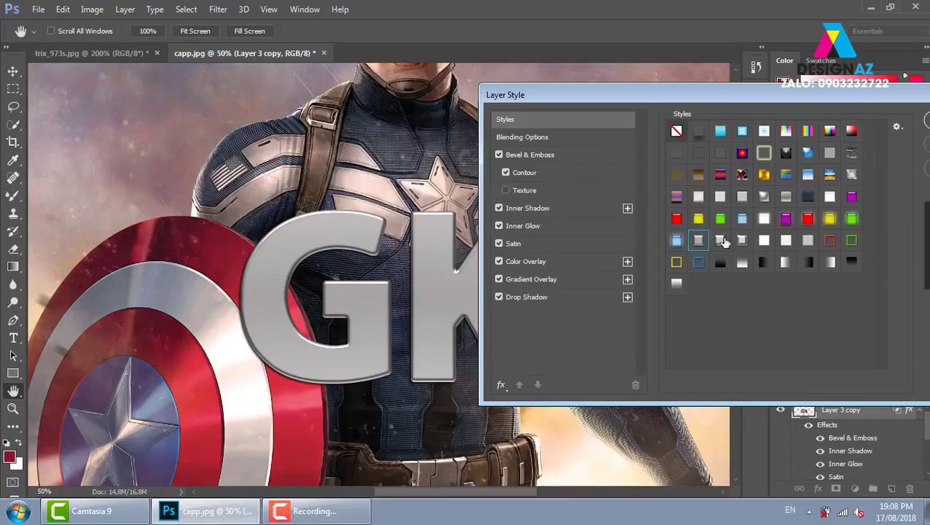
left_click(742, 241)
left_click(678, 242)
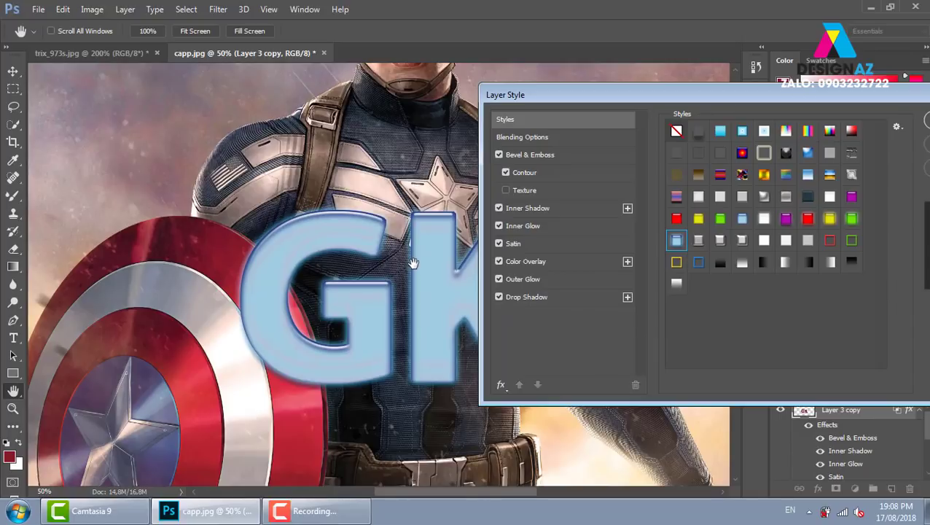
left_click(829, 241)
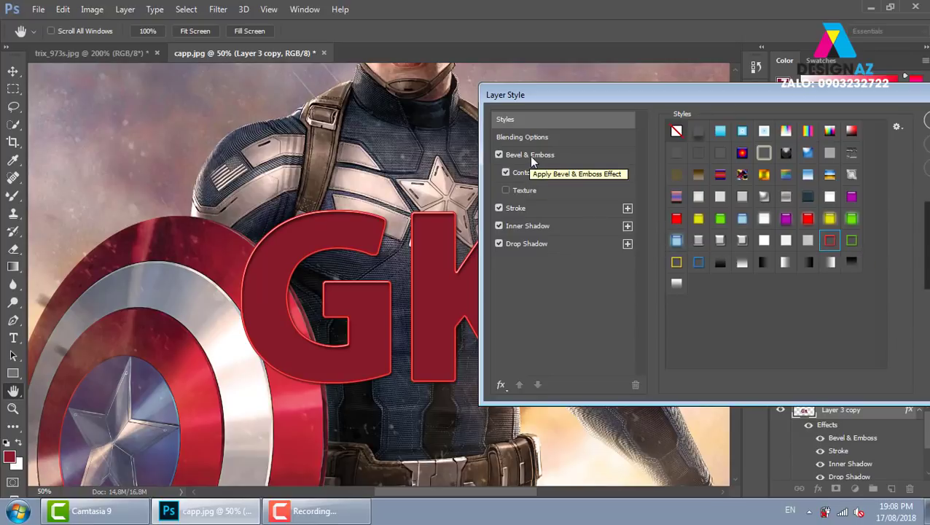
Adjust the Bevel & Emboss size and thicken the GK stroke to 35 px
left_click(568, 158)
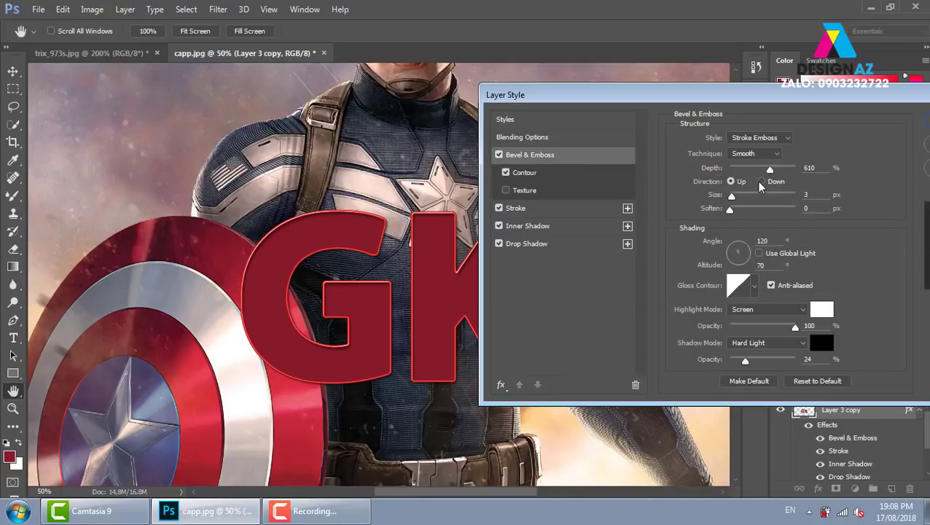
left_click_drag(731, 196, 691, 230)
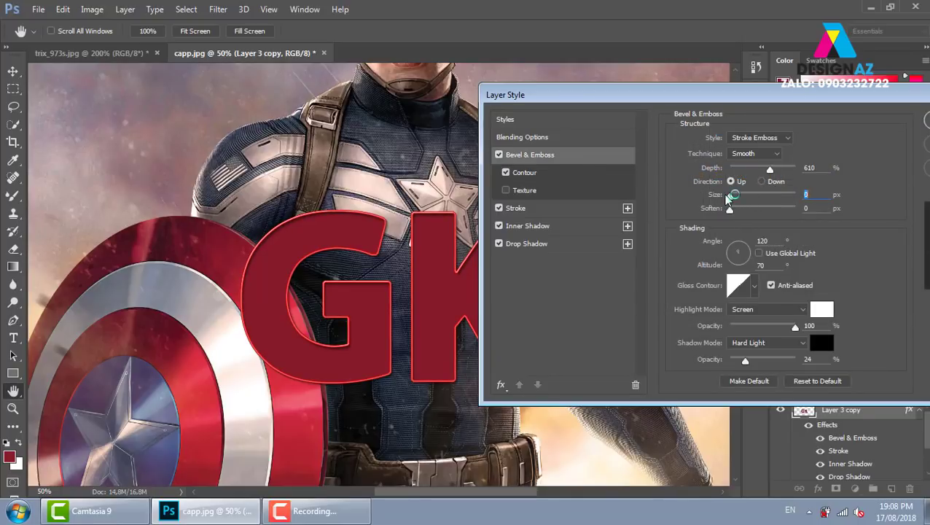
left_click(564, 209)
left_click_drag(728, 138, 737, 140)
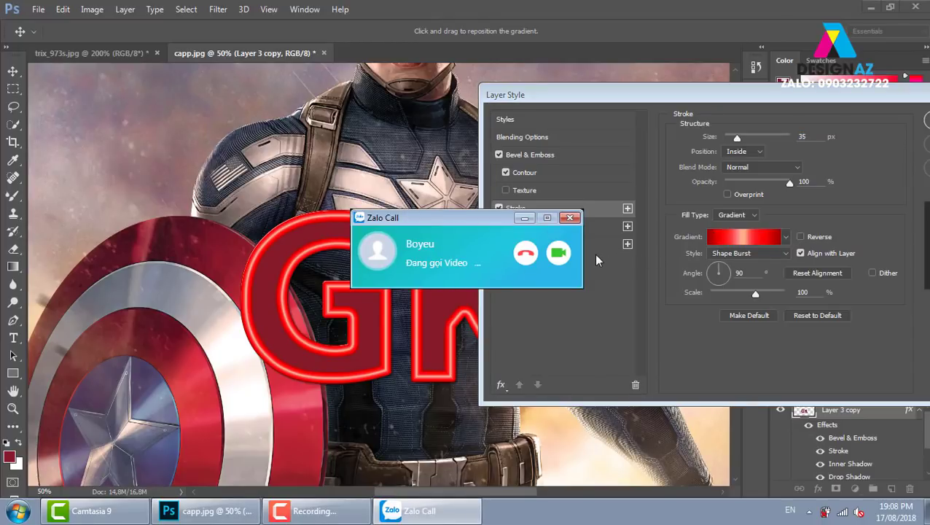
Dismiss the incoming call popup and return to the Styles presets
left_click(573, 218)
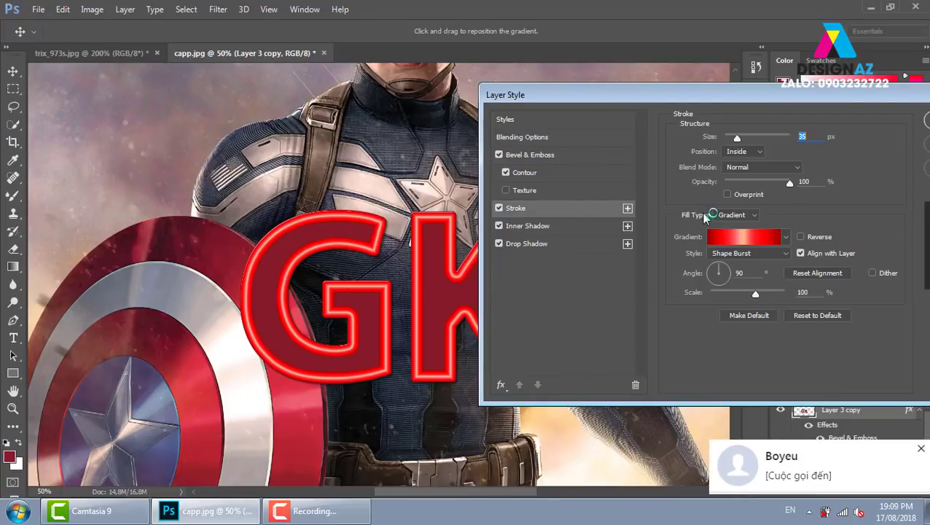
left_click_drag(846, 94, 793, 73)
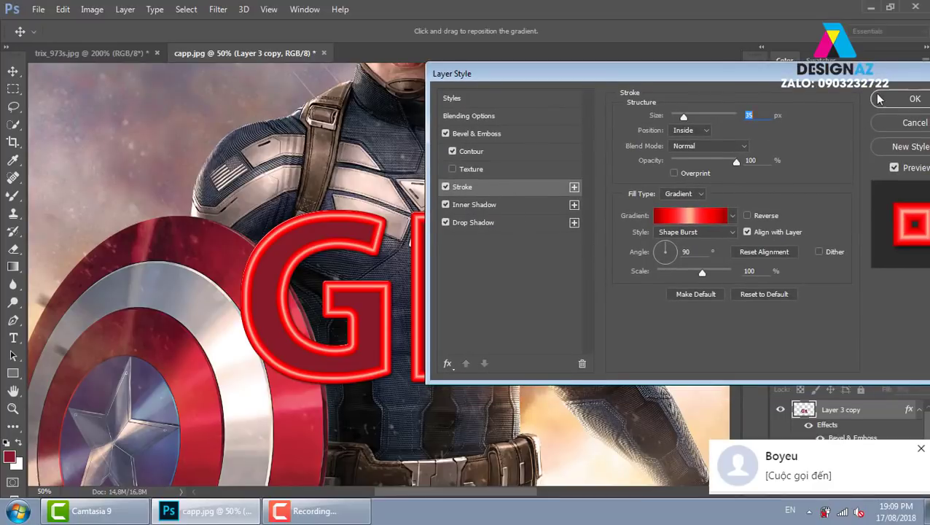
left_click_drag(838, 74, 799, 106)
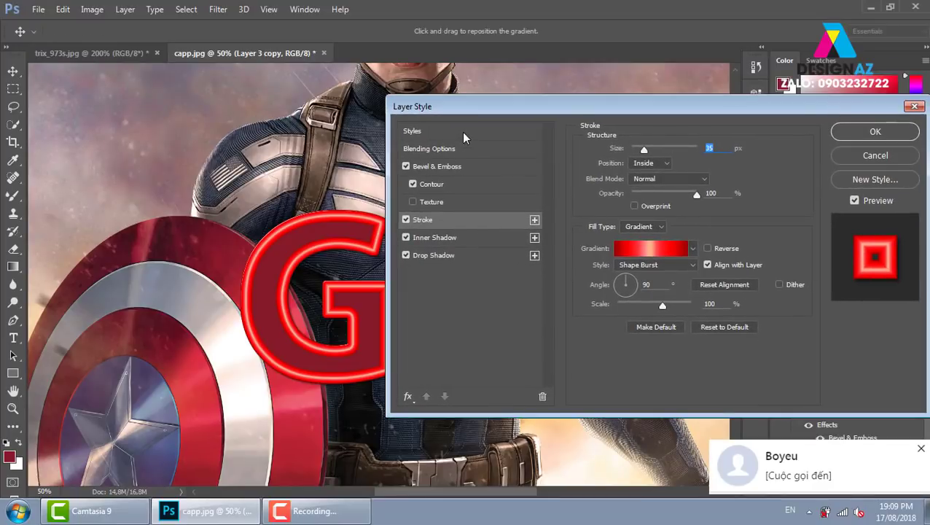
left_click(464, 137)
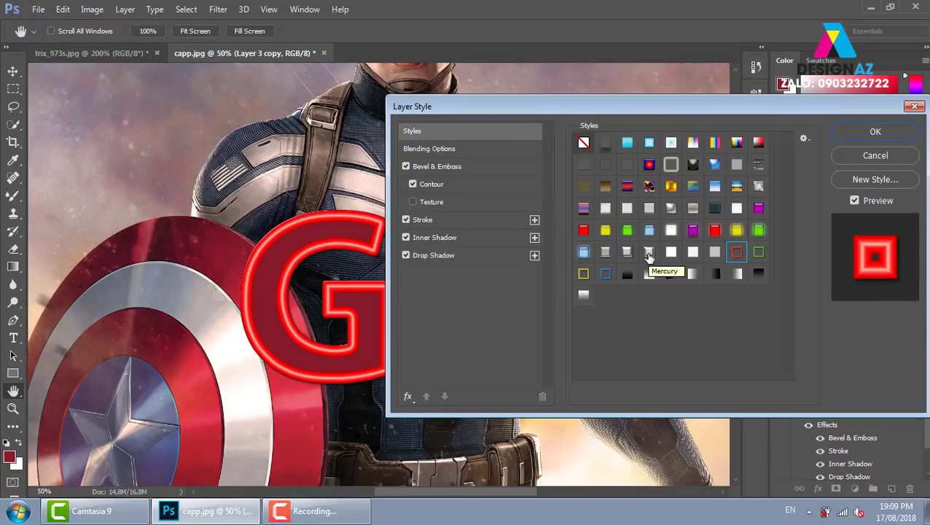
Apply the grey chrome preset style to the GK text
left_click(604, 255)
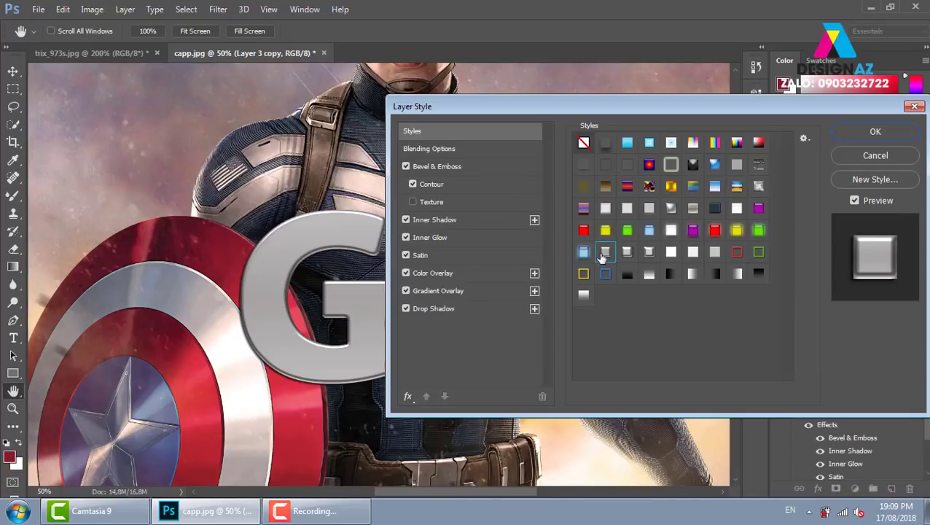
mouse_move(622, 107)
left_mouse_down()
mouse_move(691, 109)
mouse_move(643, 95)
left_mouse_up()
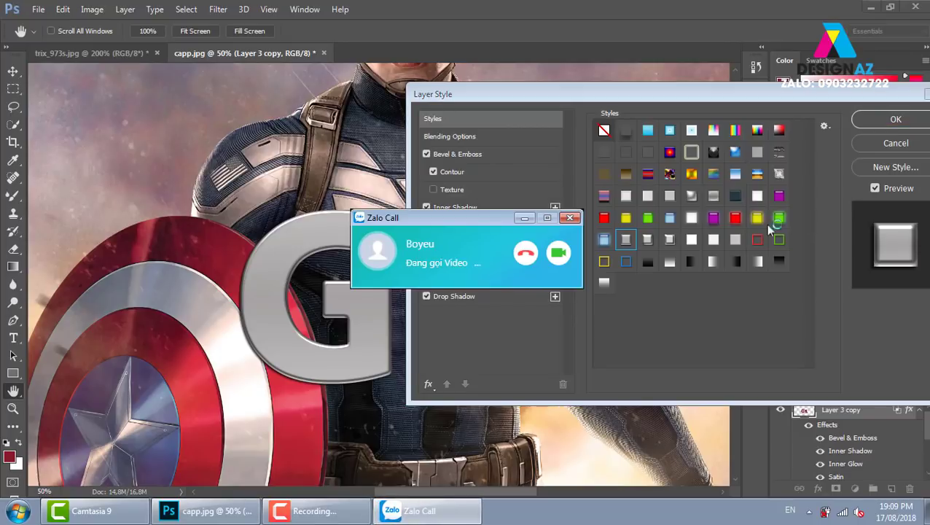
left_click(570, 217)
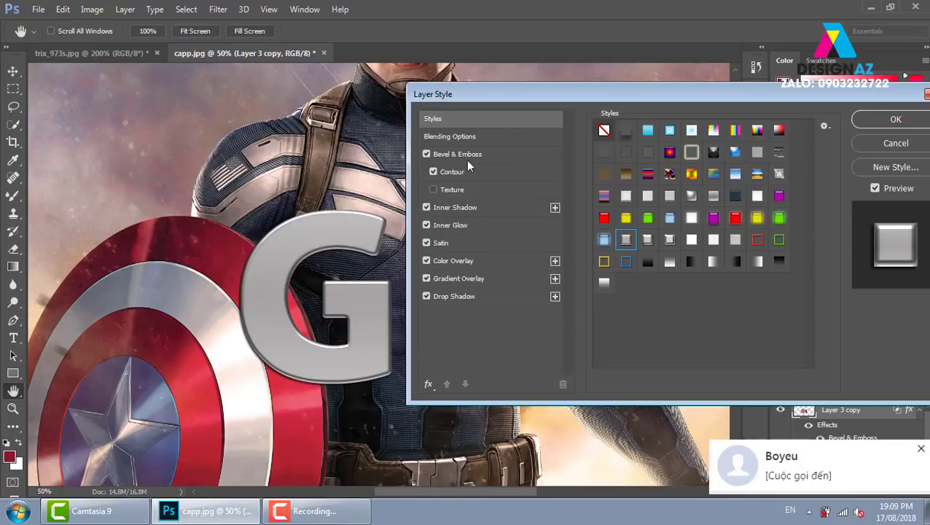
Set the Bevel & Emboss size to 38 px and depth to 168%
left_click(481, 137)
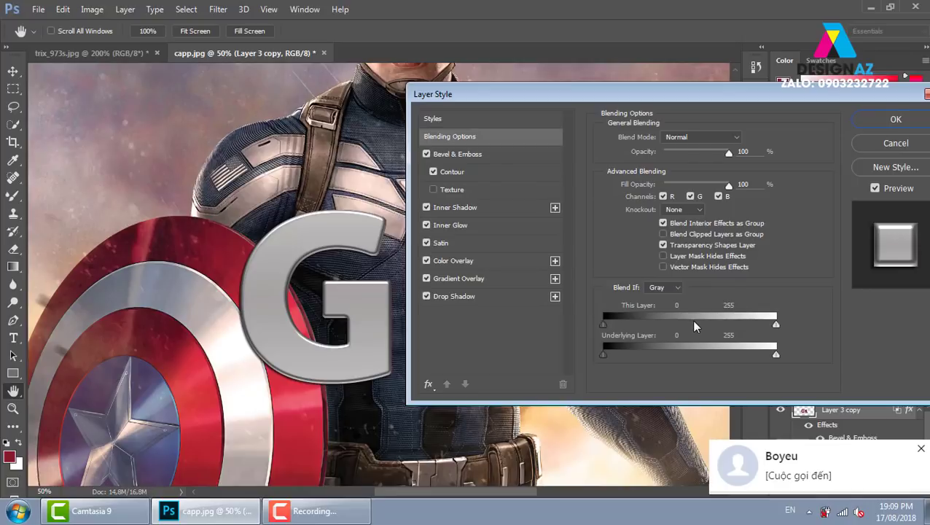
left_click(498, 155)
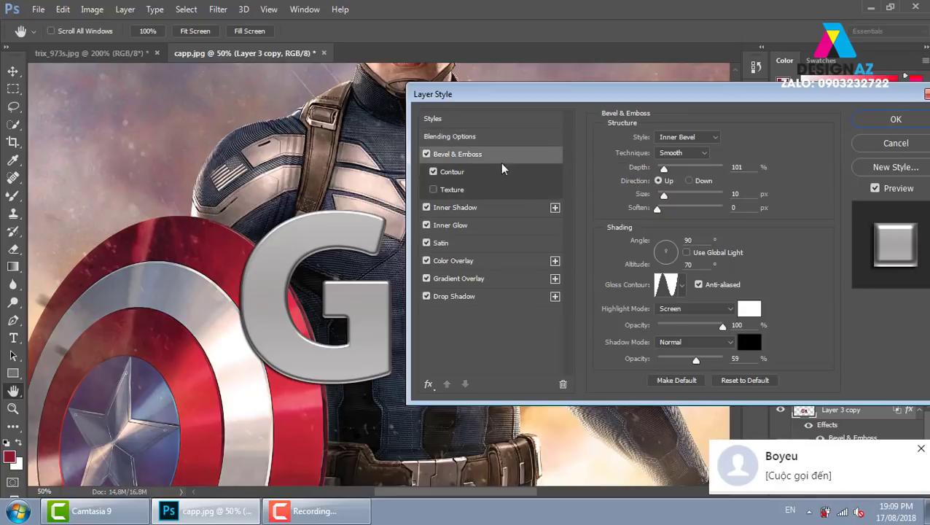
left_click_drag(664, 196, 671, 197)
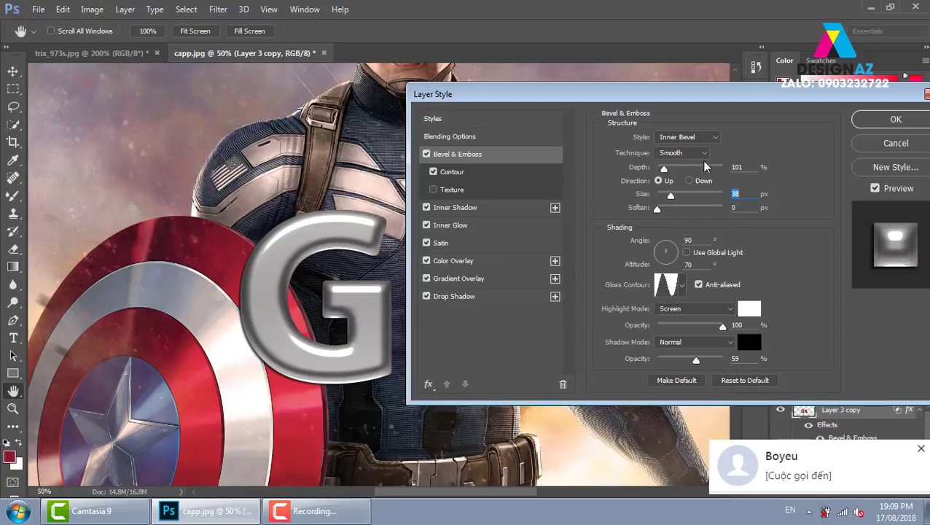
left_click_drag(665, 168, 668, 169)
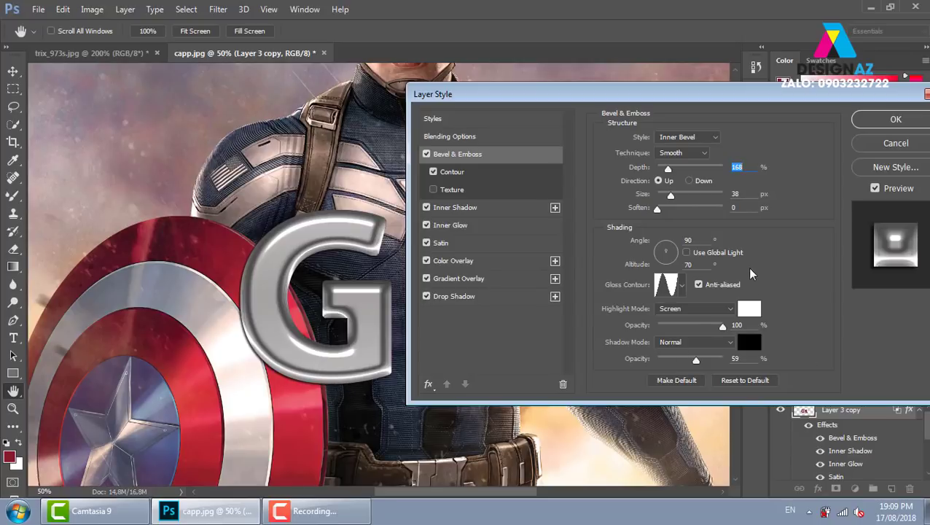
Apply the layer style and set Layer 3 copy's fill to 0%
left_click(894, 120)
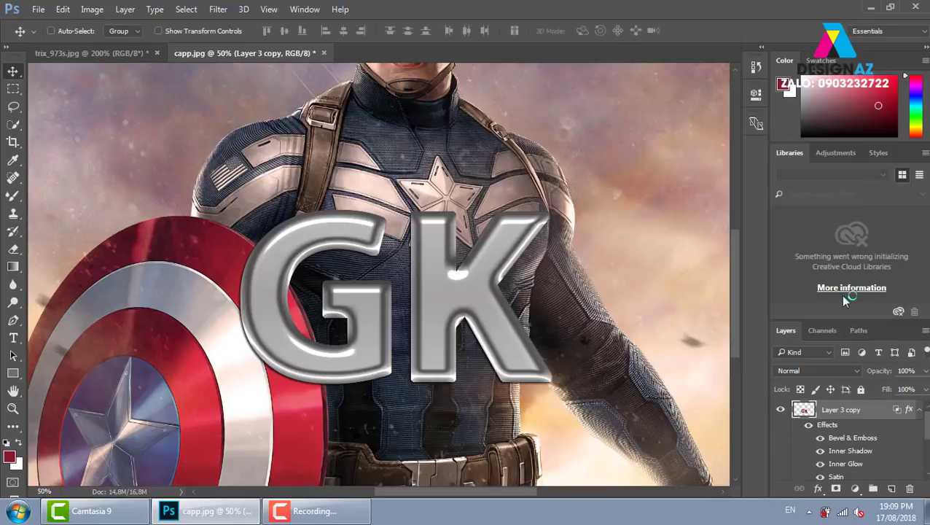
left_click(924, 391)
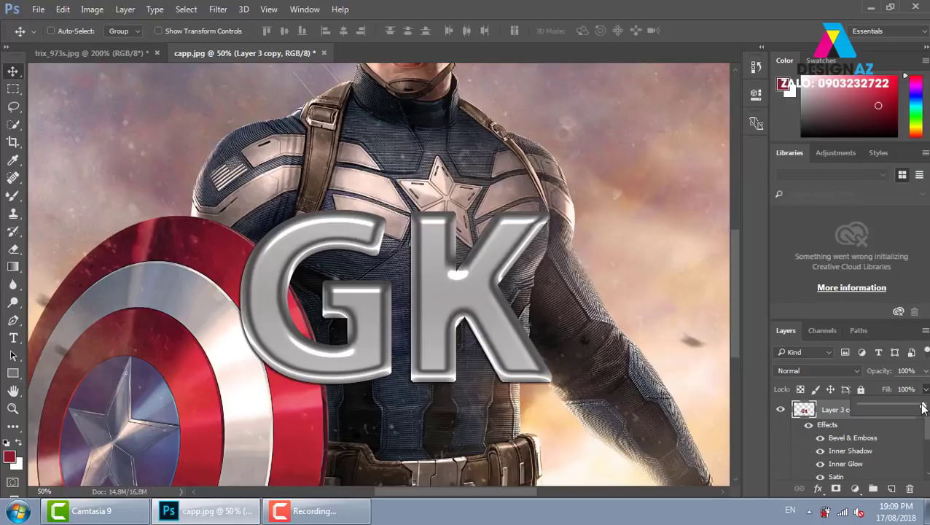
left_click_drag(922, 408, 692, 400)
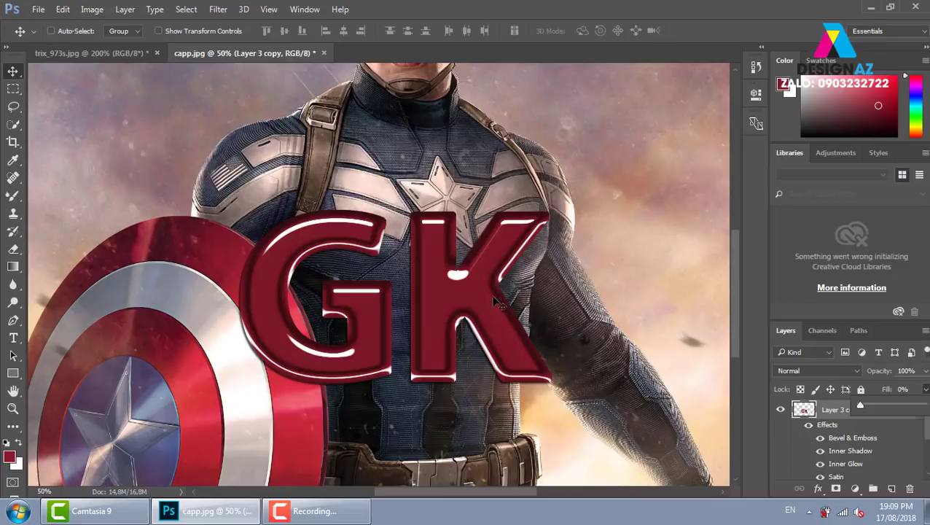
Align the bevelled GK copy over the red GK letters, then zoom out
left_click_drag(492, 271, 310, 133)
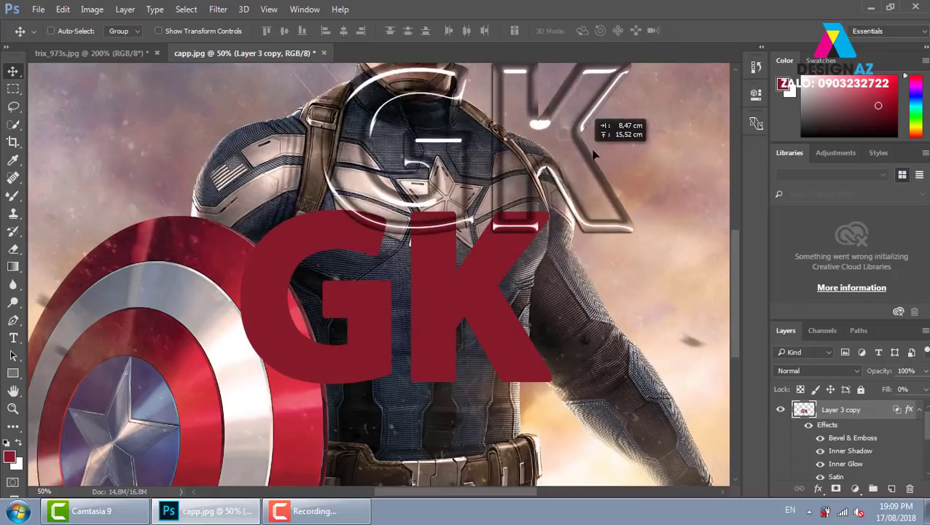
mouse_move(299, 165)
left_mouse_down()
mouse_move(620, 154)
mouse_move(556, 169)
mouse_move(523, 223)
mouse_move(490, 342)
left_mouse_up()
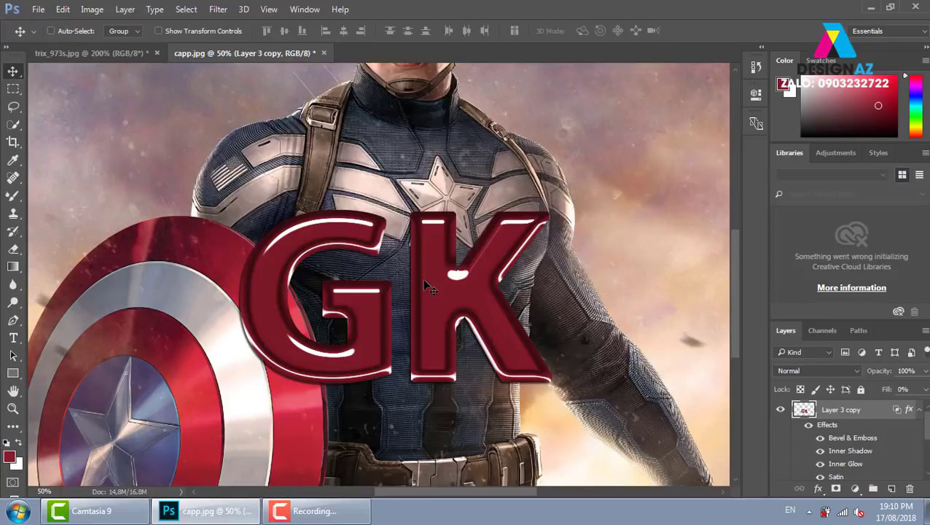
mouse_move(540, 295)
left_mouse_down()
mouse_move(538, 329)
mouse_move(537, 276)
left_mouse_up()
left_click(331, 510)
key("ctrl+minus")
key("ctrl+minus")
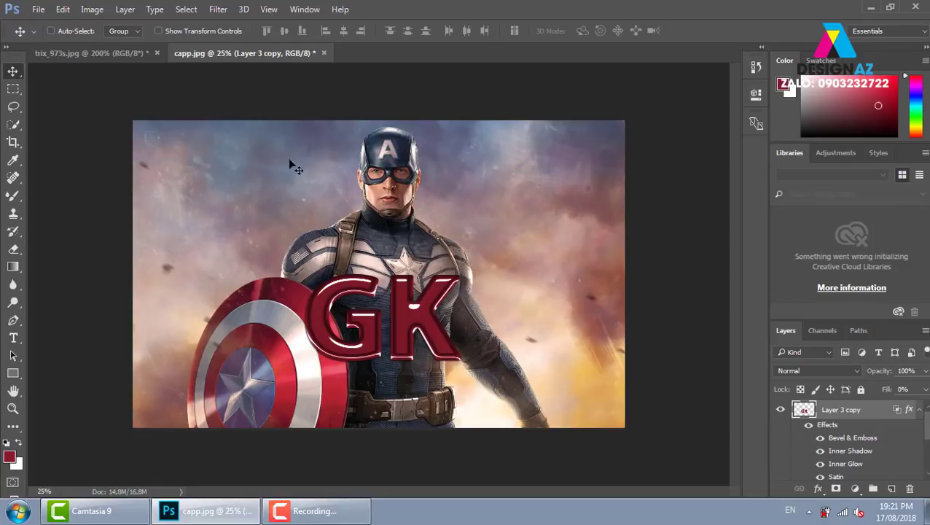
Switch to trix_973s.jpg, browse the brush tools, return to Move, and call up Open
left_click(118, 55)
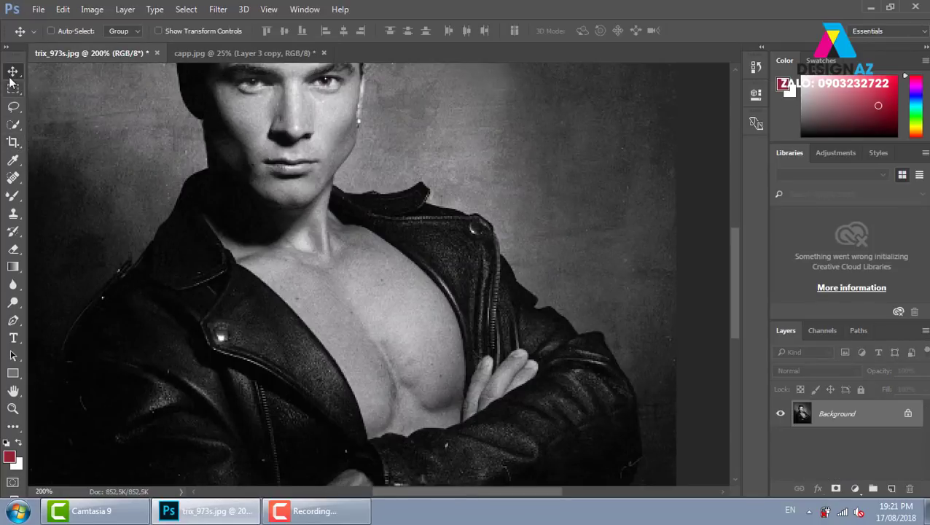
left_click(6, 48)
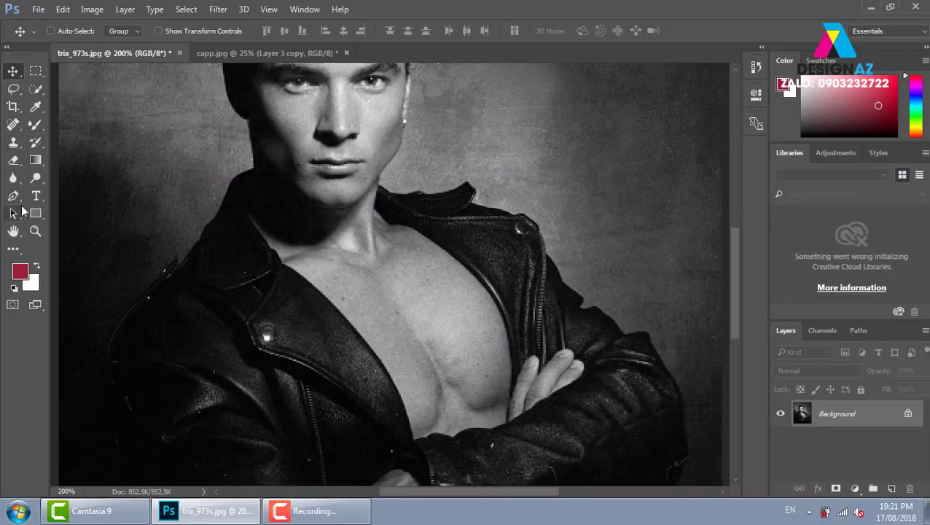
left_click(36, 127)
right_click(40, 130)
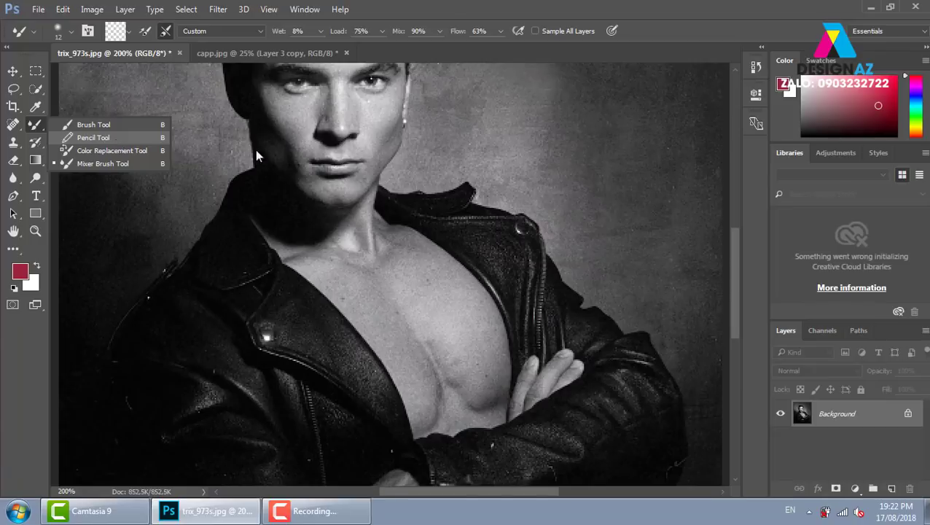
key("v")
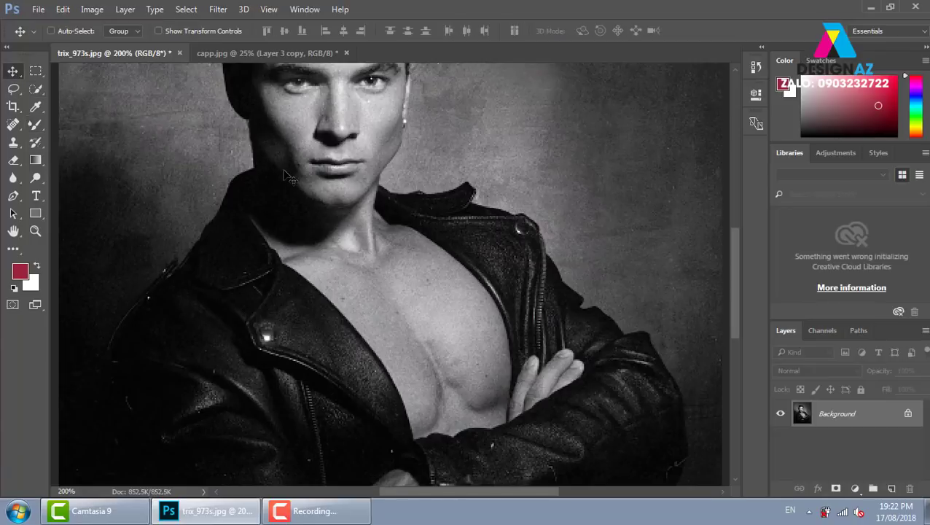
key("ctrl+o")
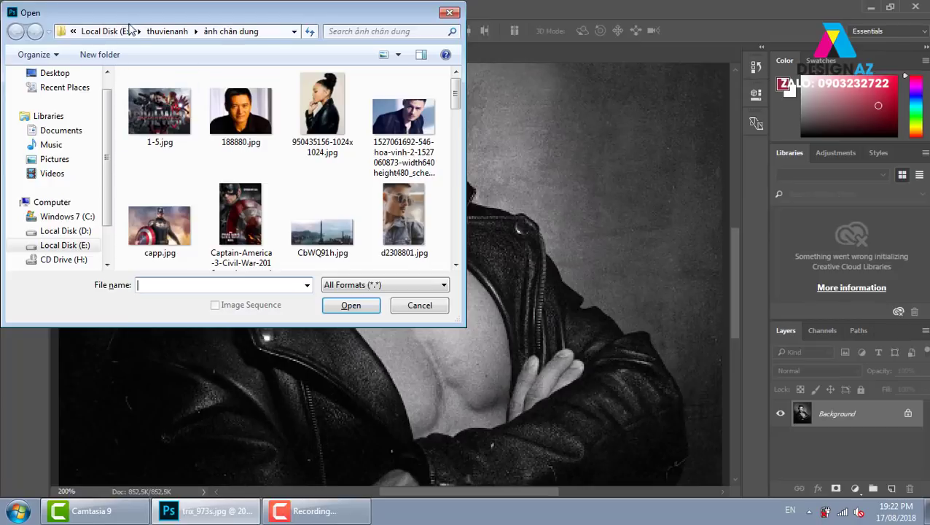
Browse E:\Dao tao website and its bai1, tư liệu and thang subfolders
left_click(85, 232)
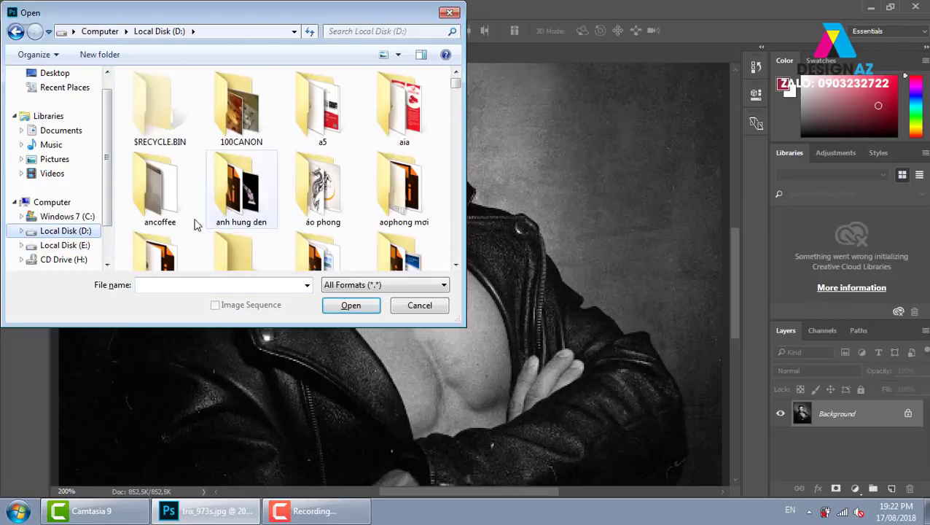
left_click(90, 247)
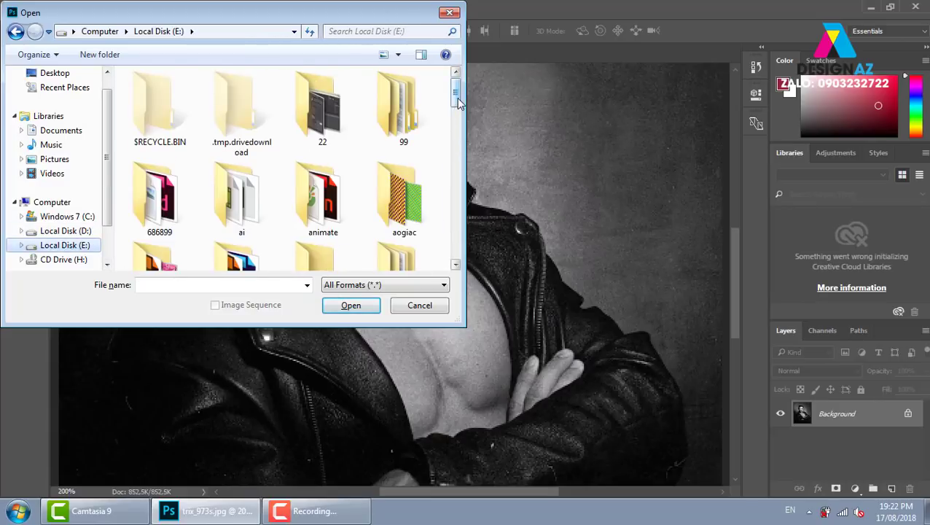
left_click_drag(457, 95, 460, 122)
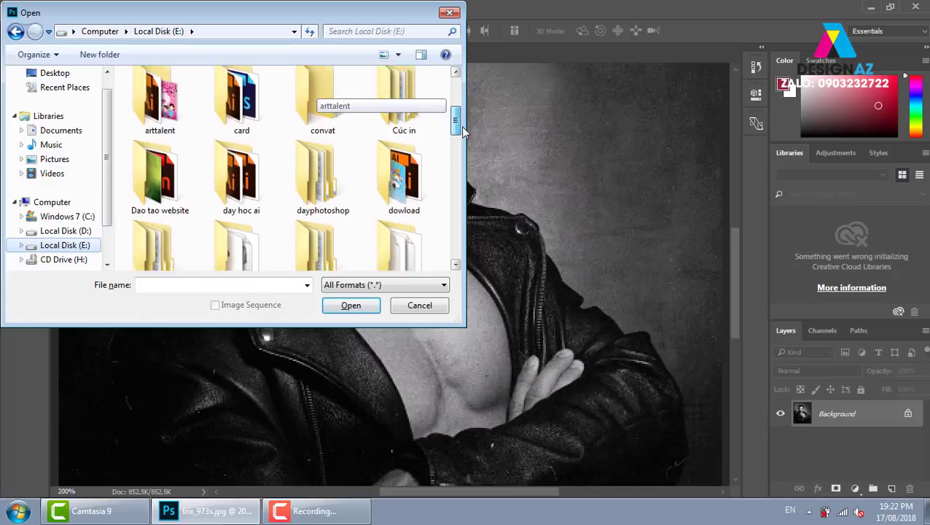
left_click_drag(460, 123, 464, 137)
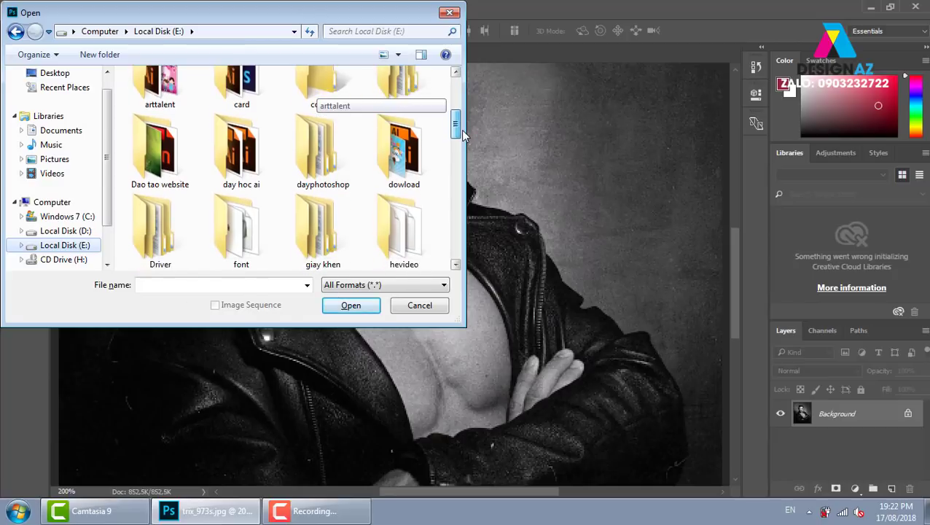
double_click(183, 166)
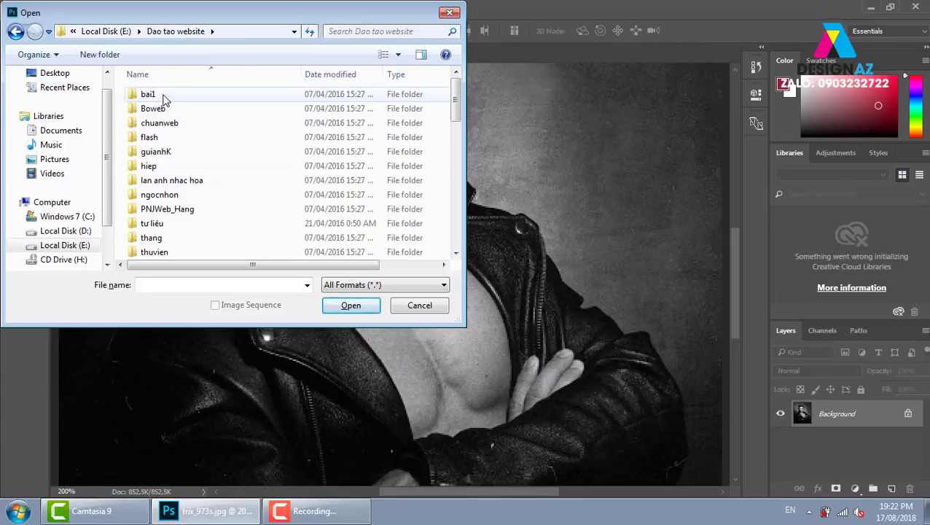
double_click(162, 98)
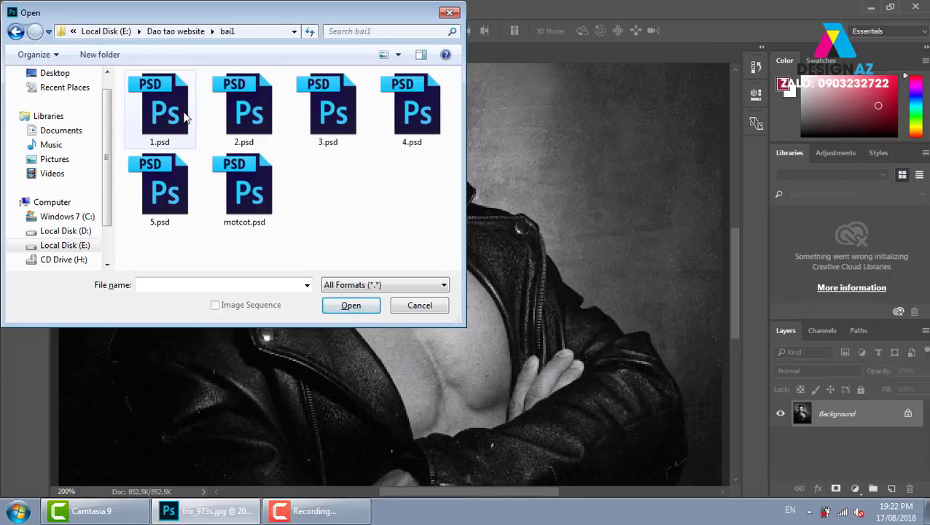
left_click(15, 31)
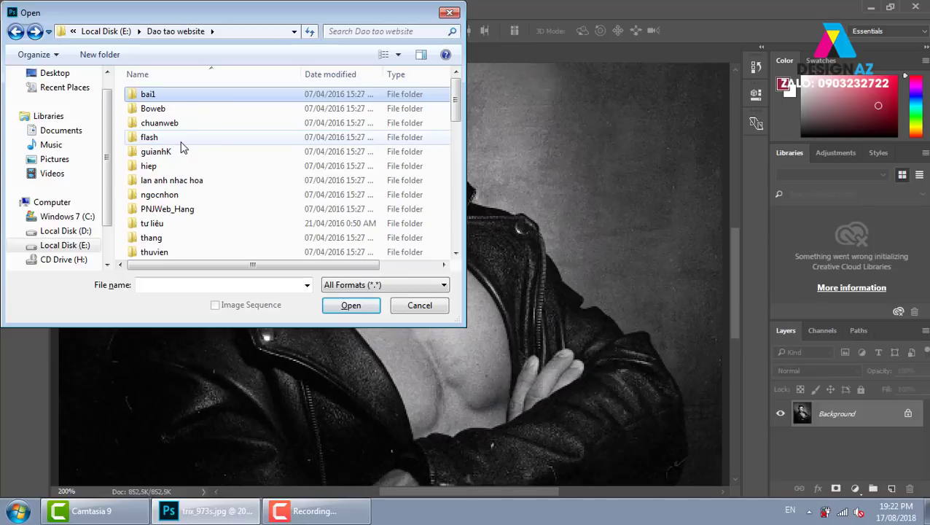
double_click(163, 224)
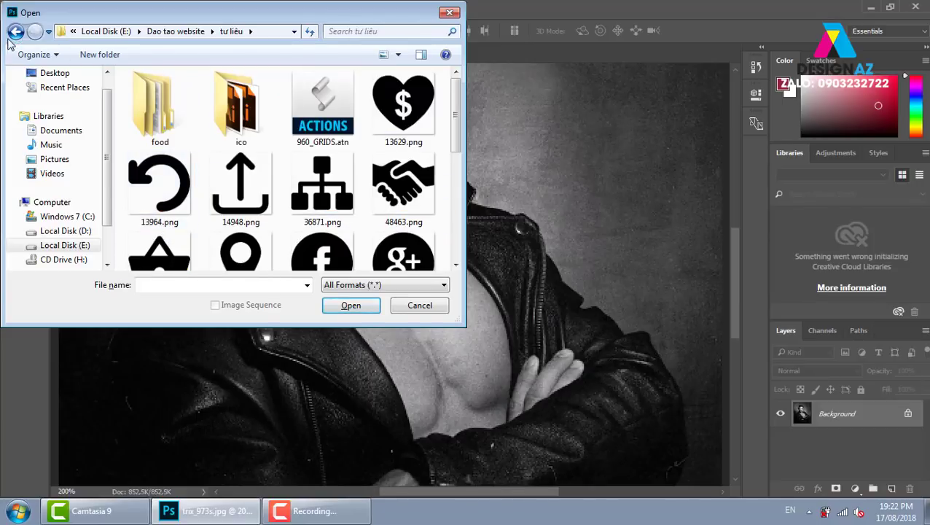
left_click(15, 31)
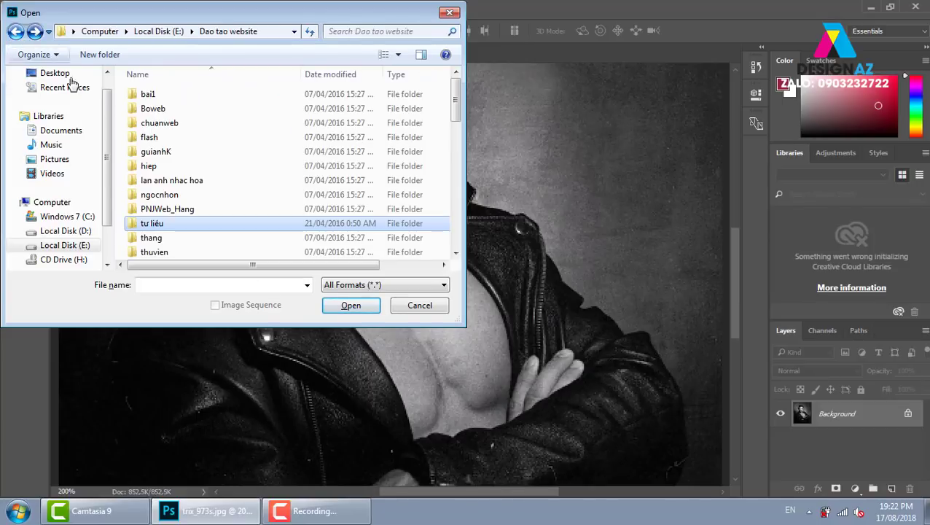
double_click(157, 240)
left_click(184, 122)
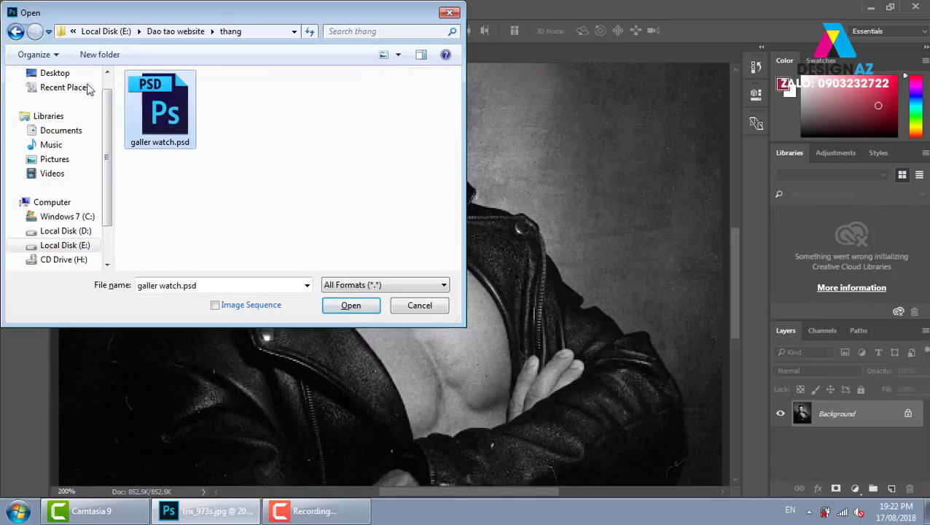
left_click(16, 30)
Open 12 Column Grid.psd from the thuvien folder
scroll(394, 190, "down", 2)
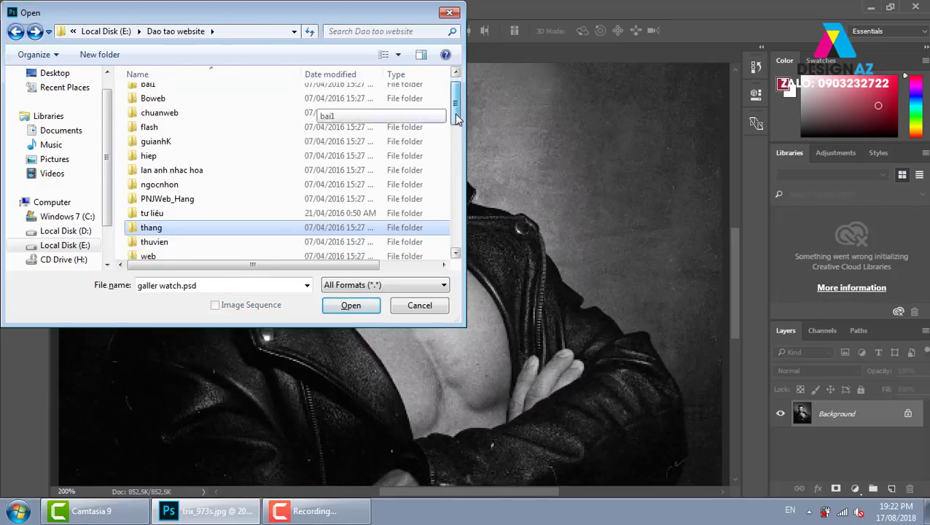
double_click(166, 171)
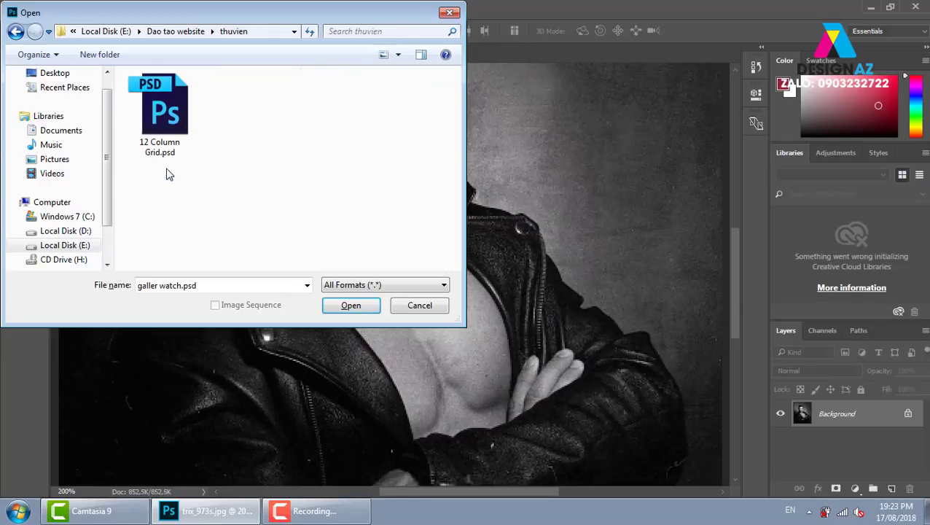
left_click(169, 116)
left_click(364, 306)
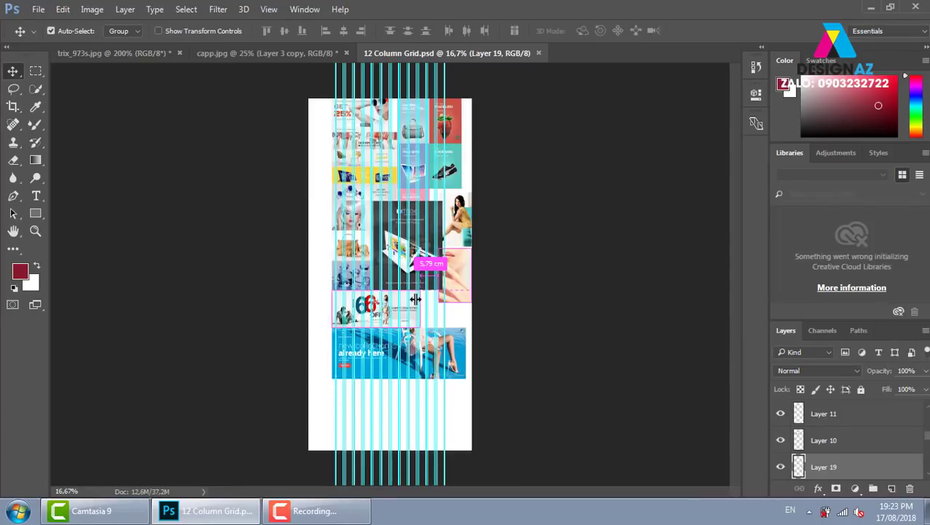
Hide the guides, zoom to 50%, close 12 Column Grid, and reopen the Open dialog
key("ctrl+semicolon")
key("ctrl+plus")
key("ctrl+plus")
key("ctrl+plus")
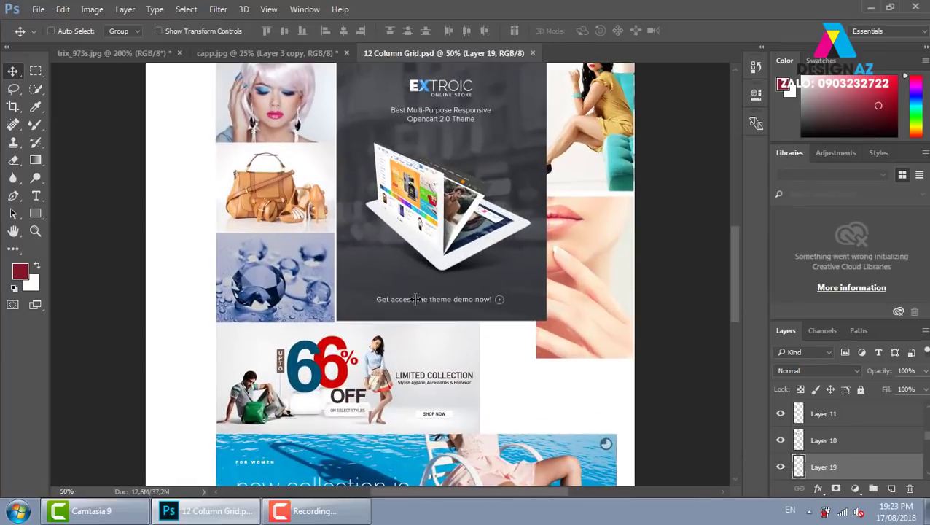
scroll(408, 248, "up", 5)
left_click_drag(403, 211, 389, 339)
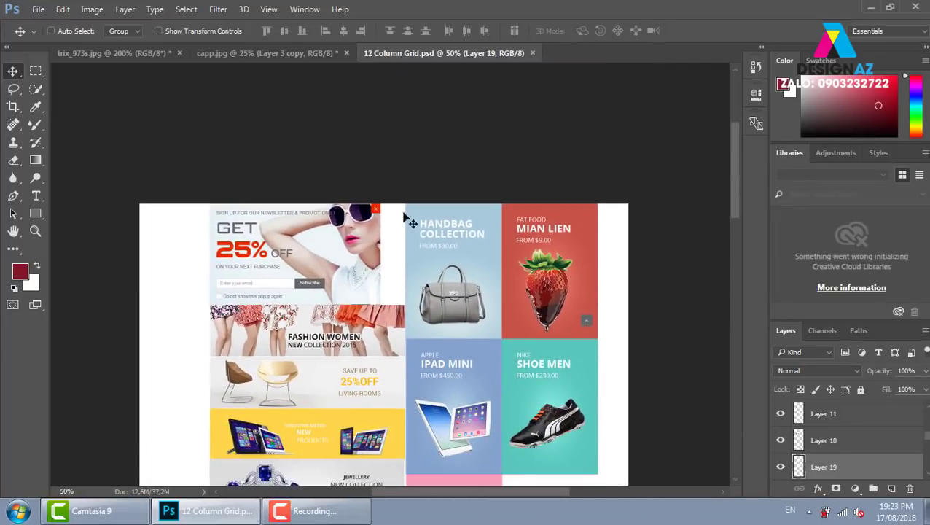
left_click(533, 53)
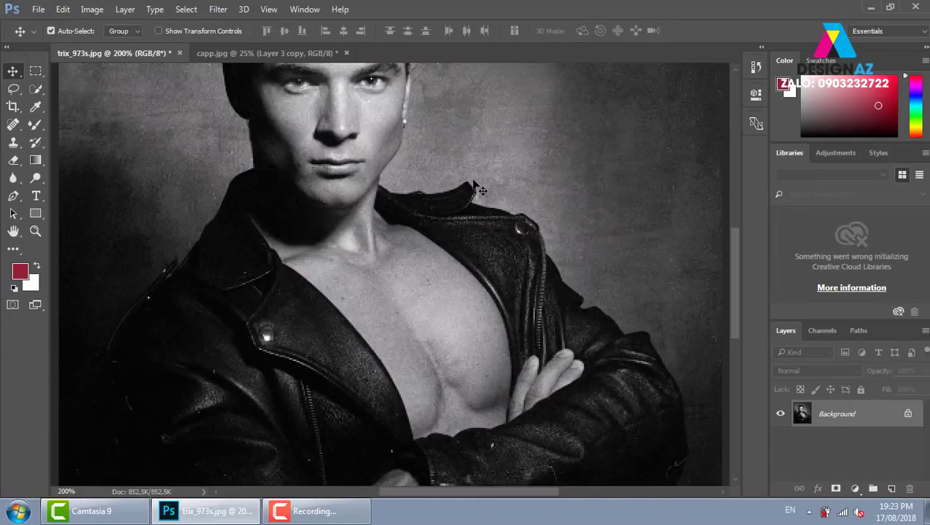
key("ctrl+o")
Open Dienthoai.psd, pass the Typekit notice, and close Missing Fonts unresolved
left_click(195, 32)
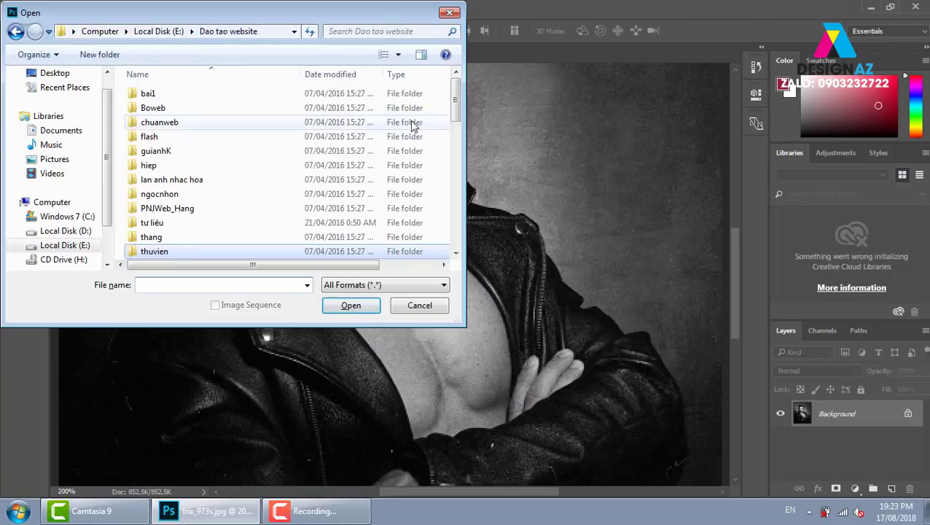
left_click_drag(454, 110, 454, 214)
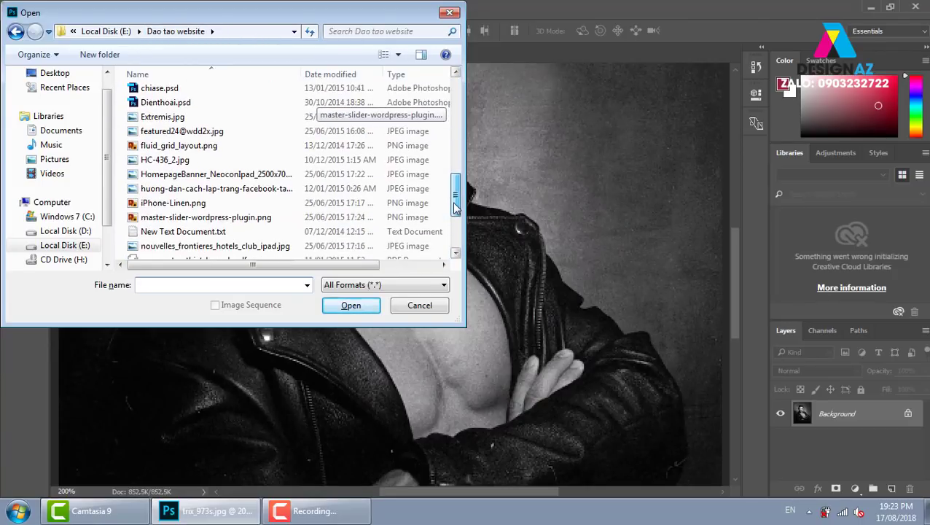
left_click(165, 102)
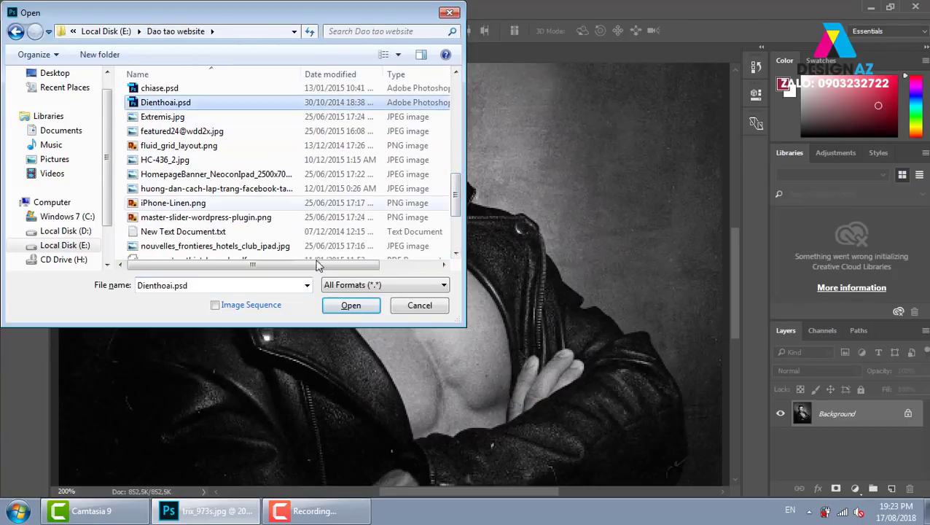
left_click(350, 305)
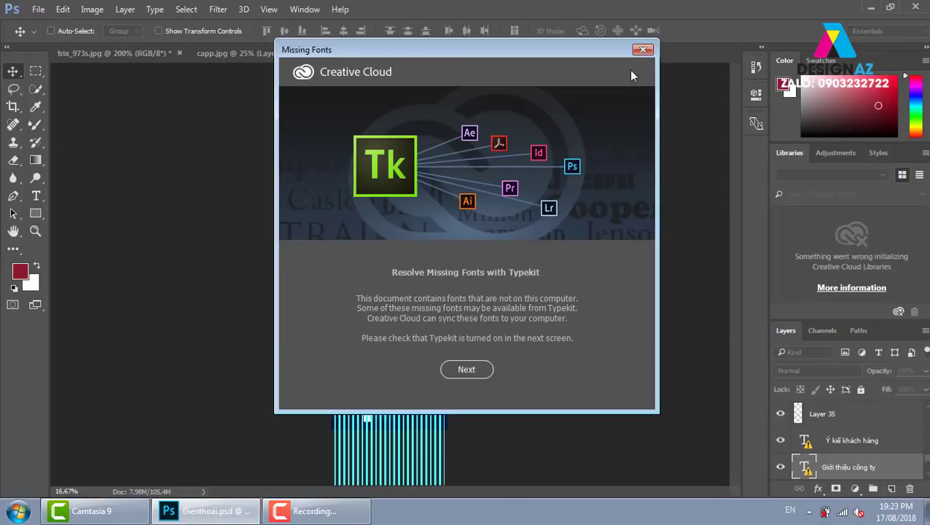
left_click(642, 51)
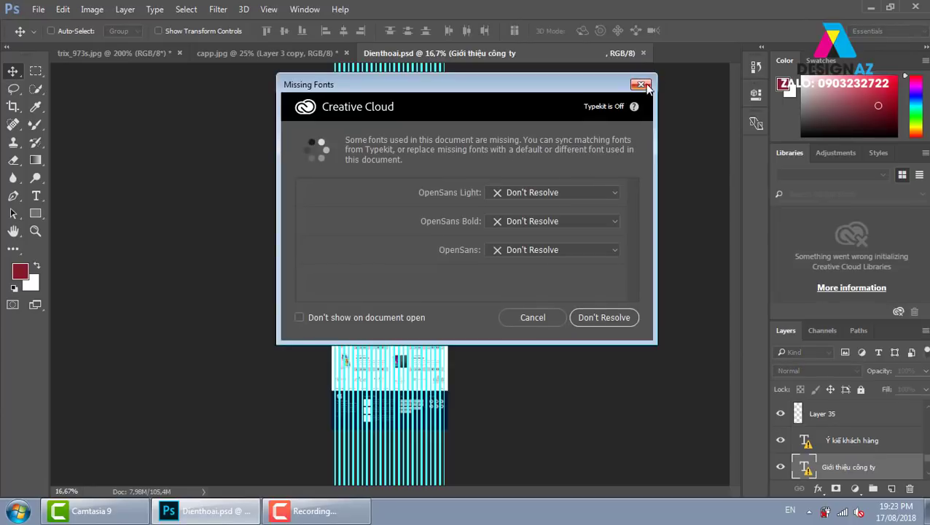
key("Return")
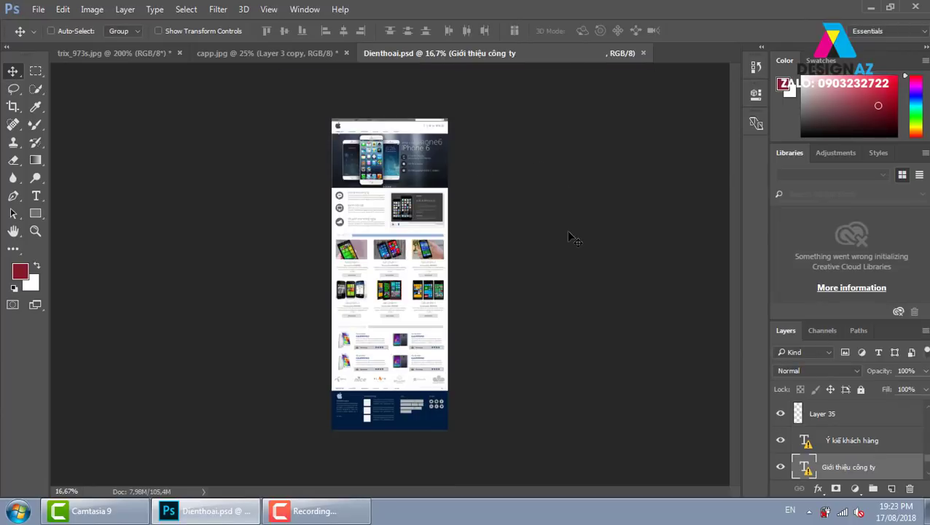
key("ctrl+plus")
key("ctrl+plus")
key("ctrl+plus")
key("ctrl+plus")
key("ctrl+plus")
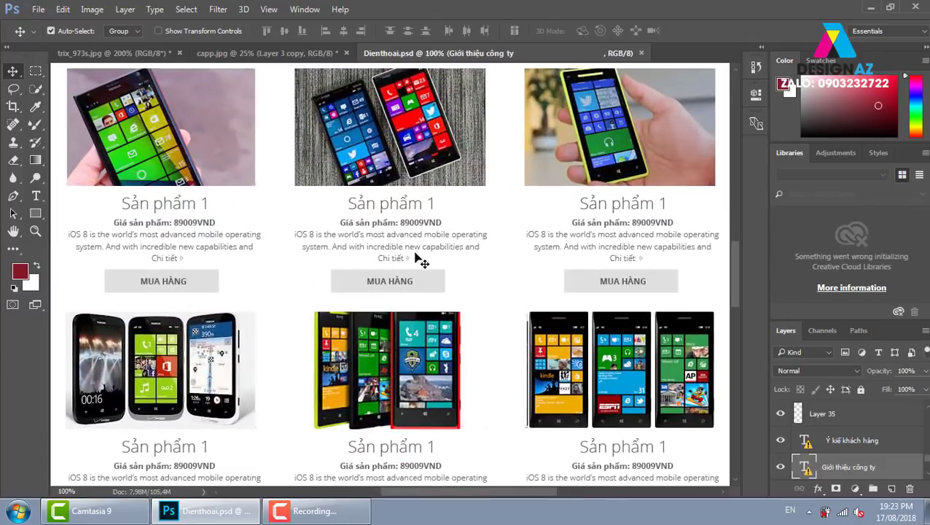
key("ctrl+plus")
left_click_drag(413, 264, 521, 190)
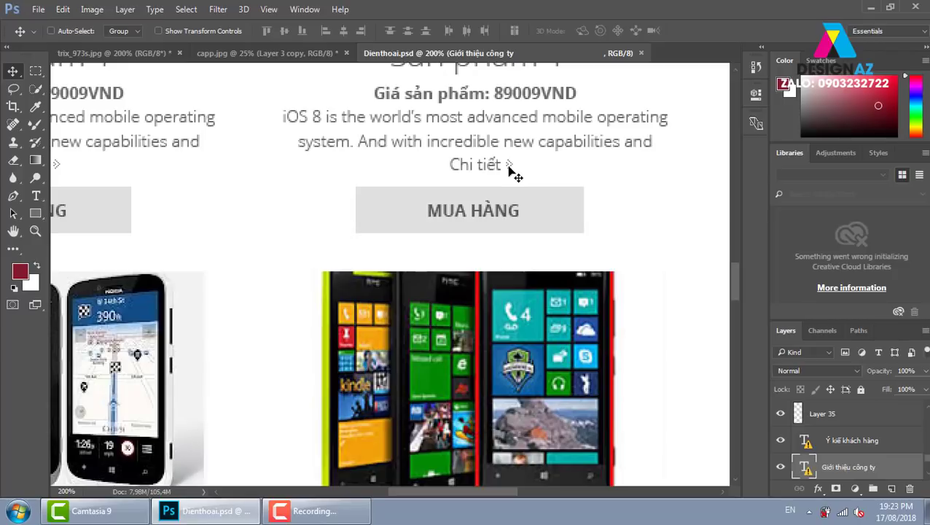
key("ctrl+plus")
key("ctrl+plus")
left_click_drag(616, 80, 407, 151)
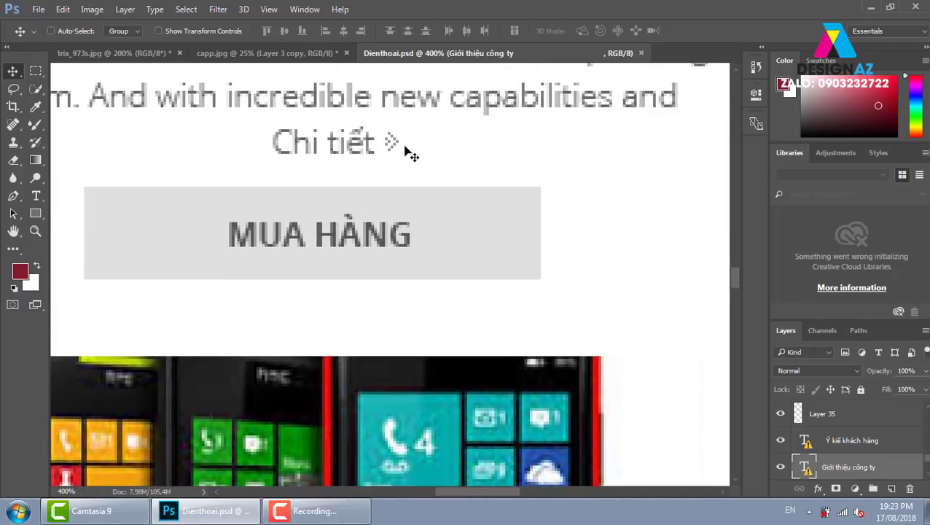
key("b")
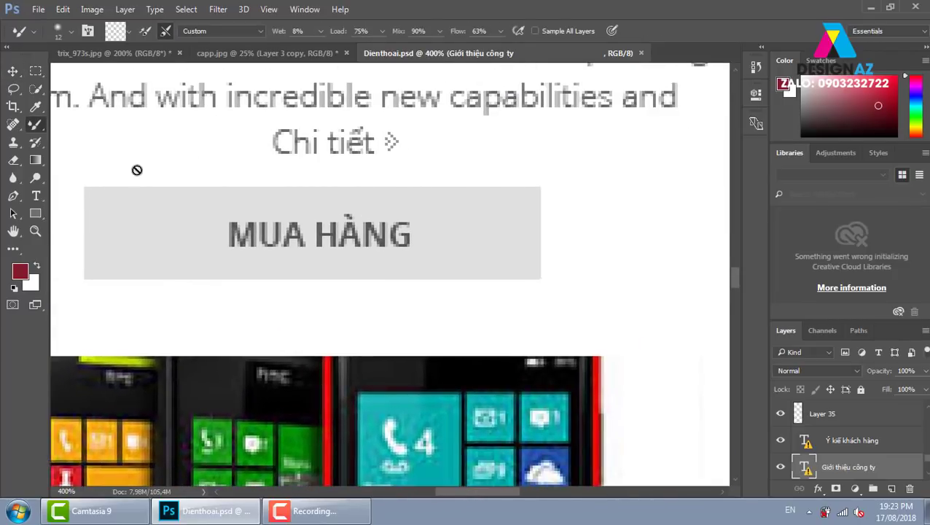
left_click(892, 489)
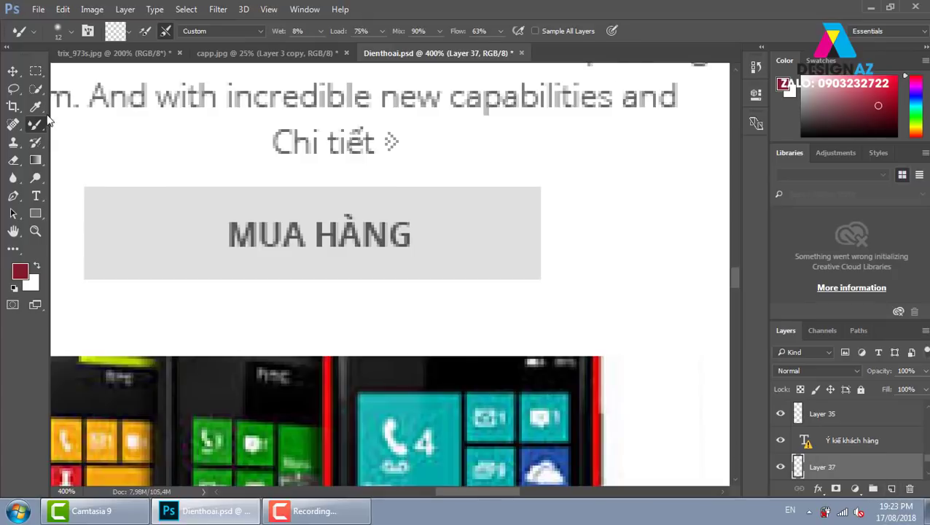
right_click(39, 129)
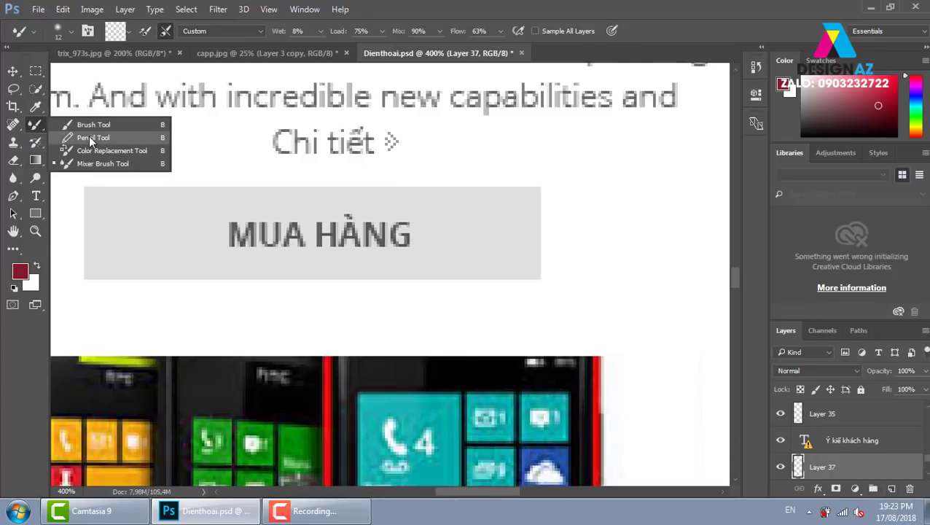
left_click(91, 139)
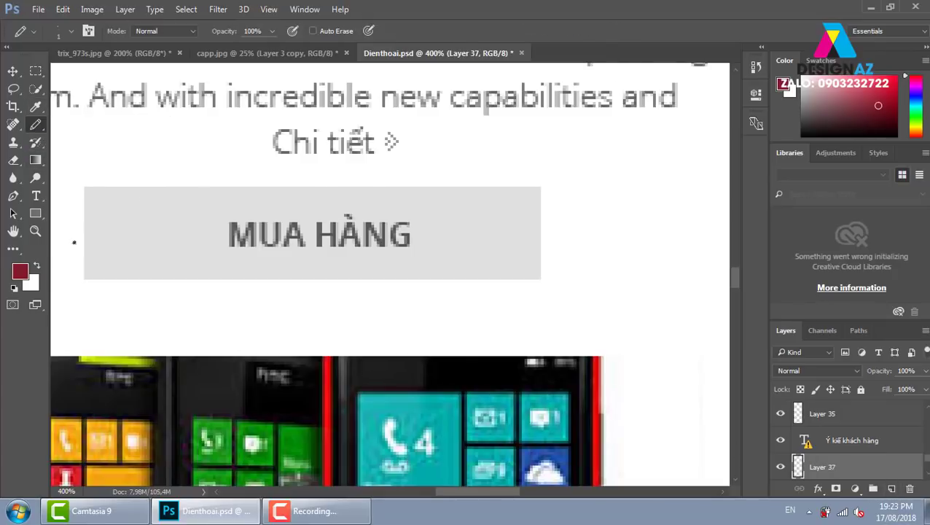
scroll(318, 189, "up", 2)
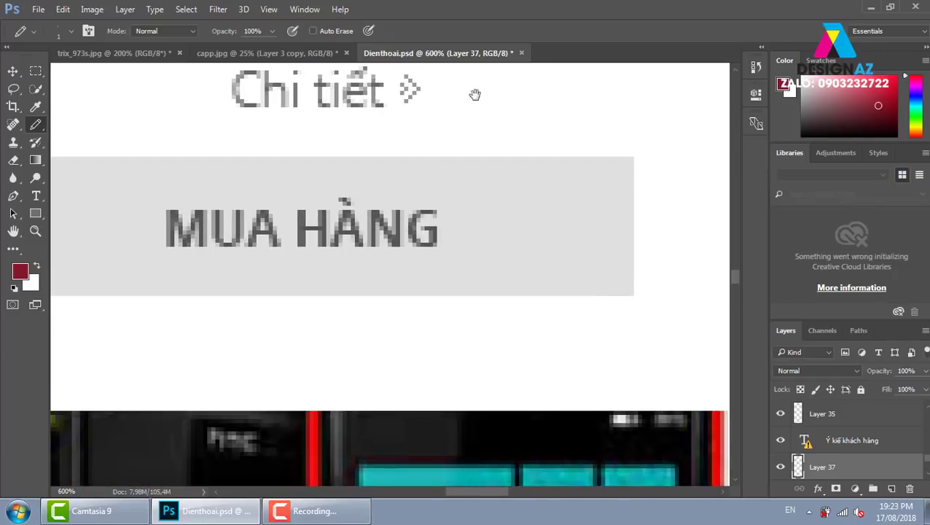
scroll(474, 91, "up", 1)
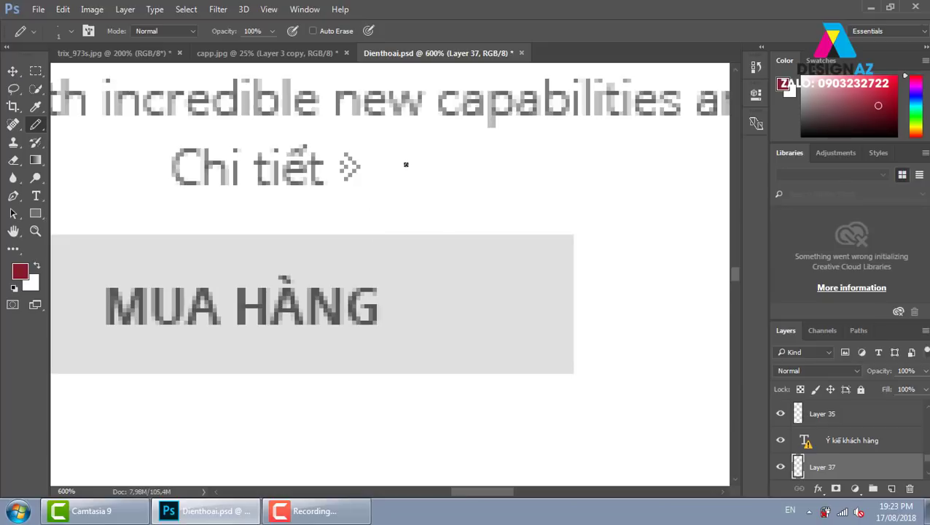
mouse_move(406, 167)
left_mouse_down()
mouse_move(420, 180)
mouse_move(408, 192)
left_mouse_up()
left_click_drag(406, 168, 403, 183)
key("v")
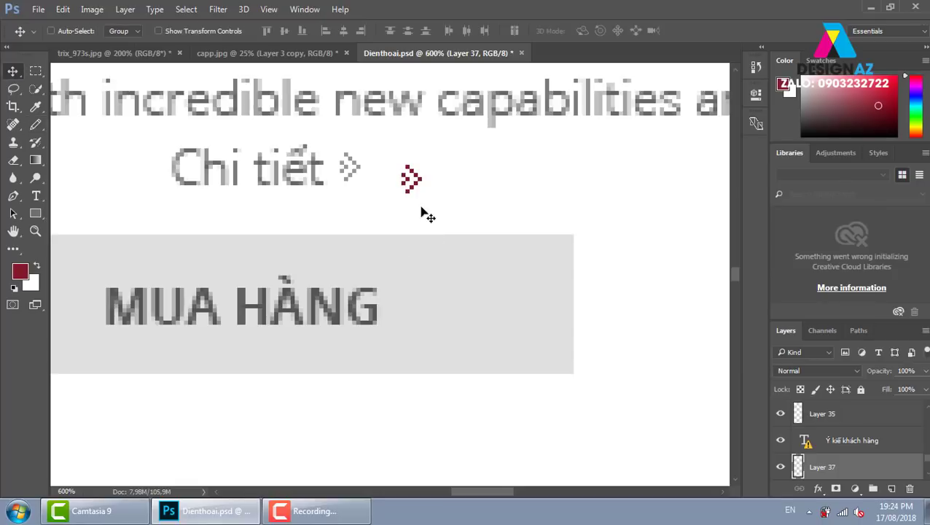
left_click_drag(413, 188, 376, 175)
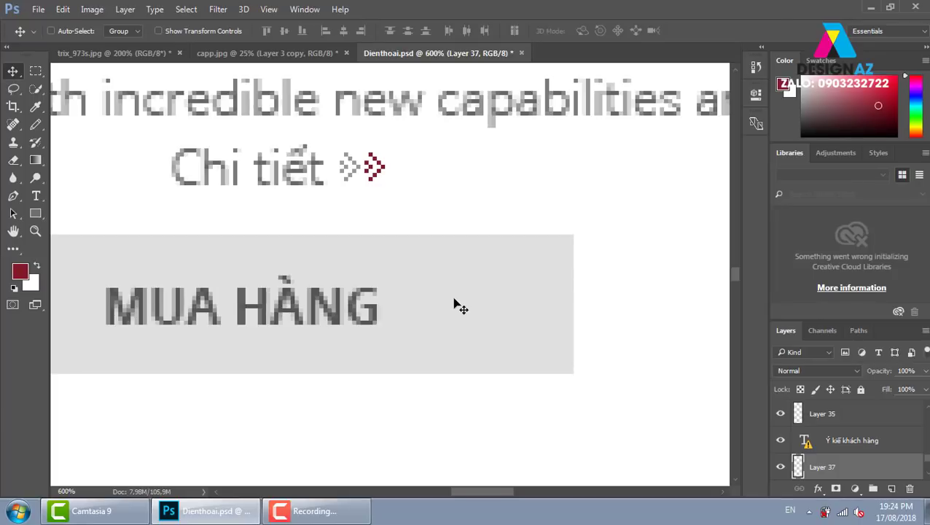
key("Delete")
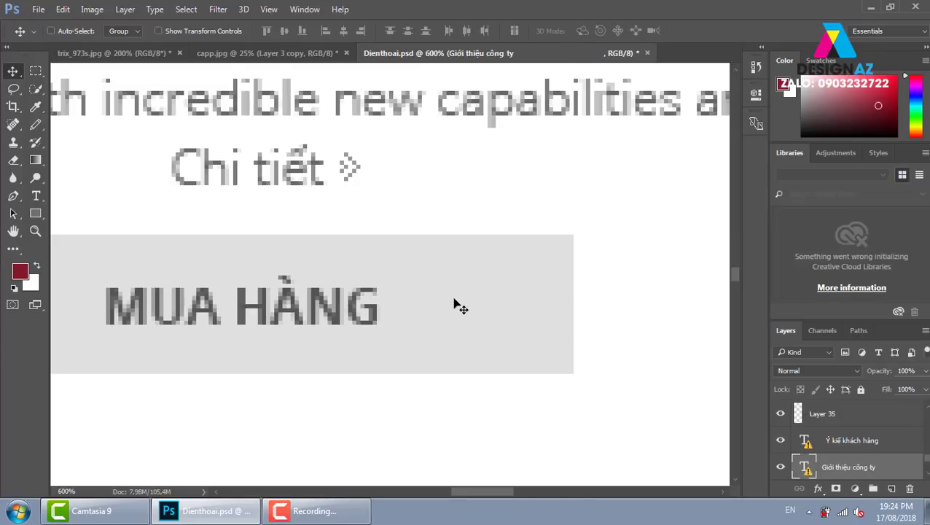
Scroll the page and look through the brush and pencil tool group before returning to Move
scroll(459, 306, "down", 1)
scroll(156, 201, "down", 1)
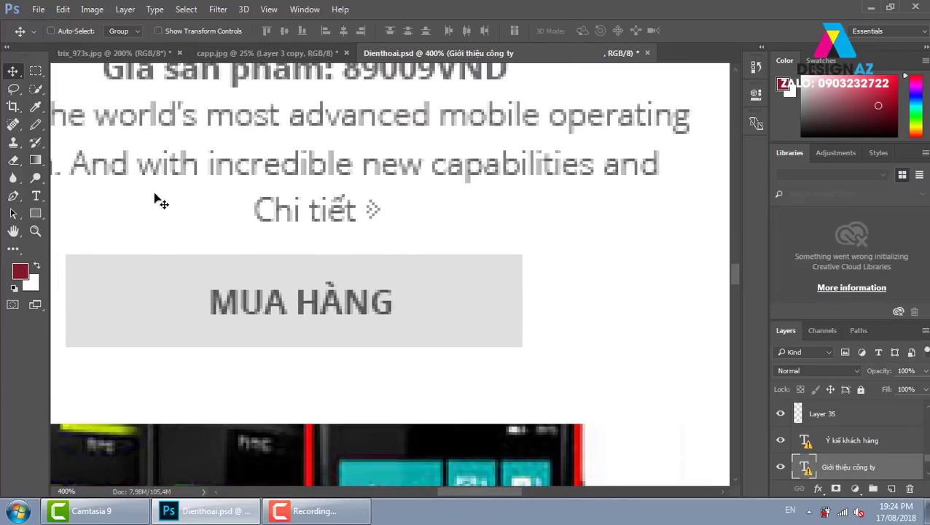
right_click(40, 148)
left_click(42, 127)
right_click(43, 128)
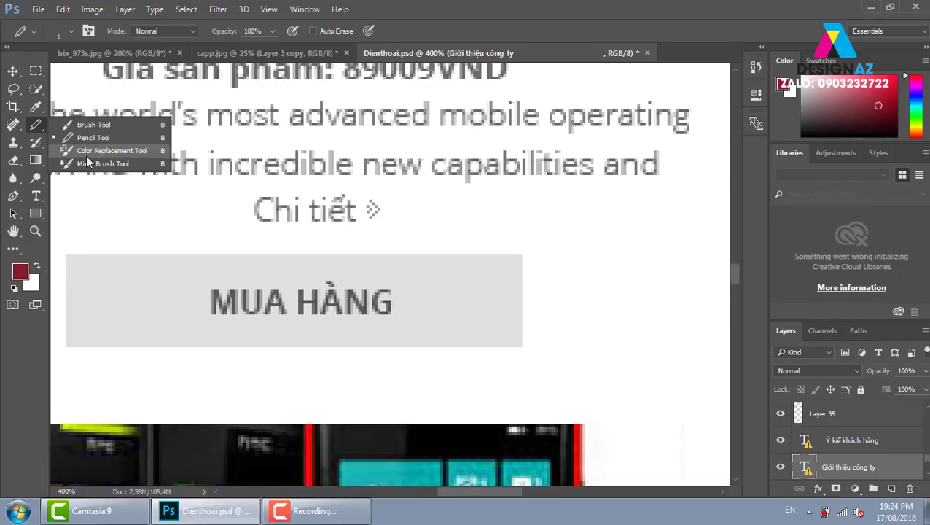
left_click(12, 70)
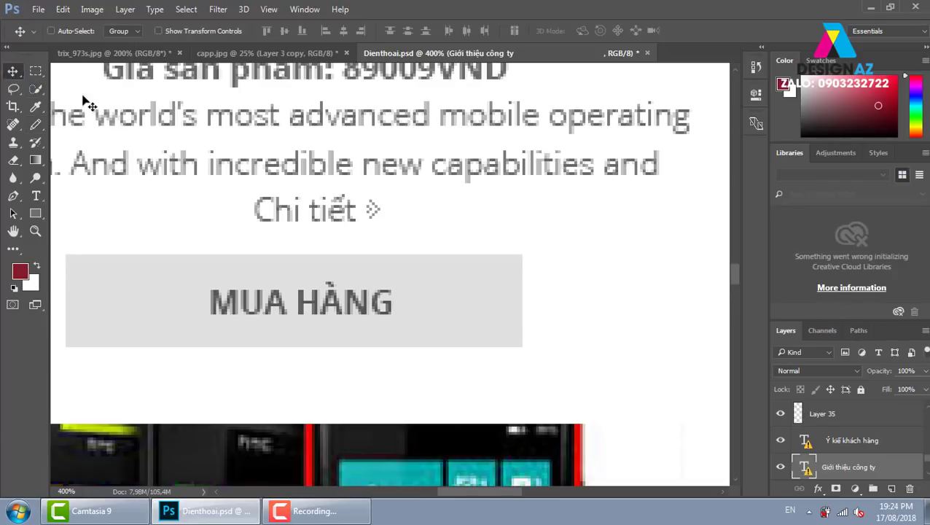
Zoom out to the iPhone 6 banner, pick Dodge, make Layer 34 active, and call up Open
key("ctrl+minus")
key("ctrl+minus")
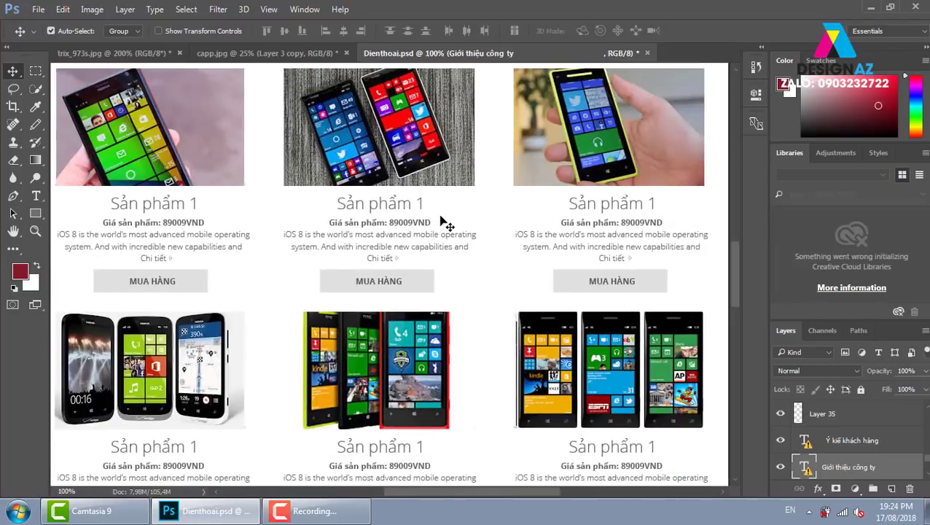
key("ctrl+minus")
left_click_drag(423, 146, 408, 311)
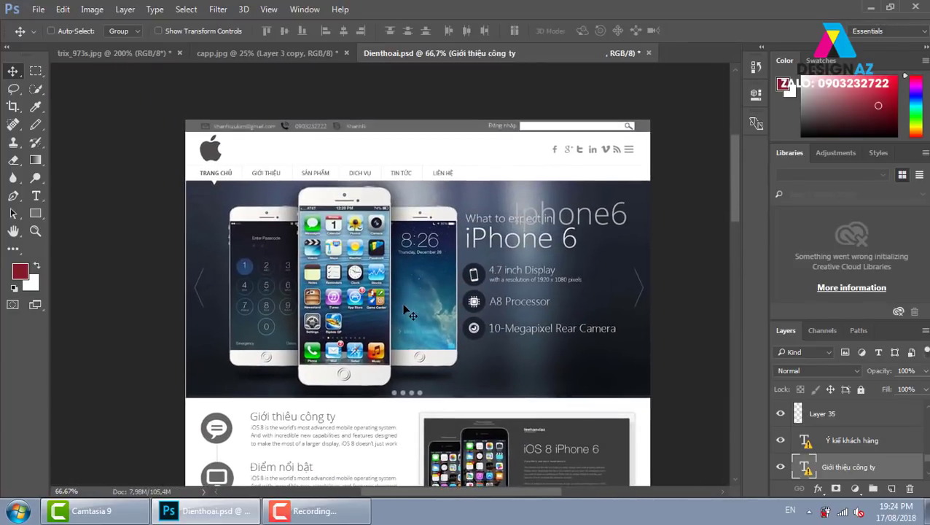
key("o")
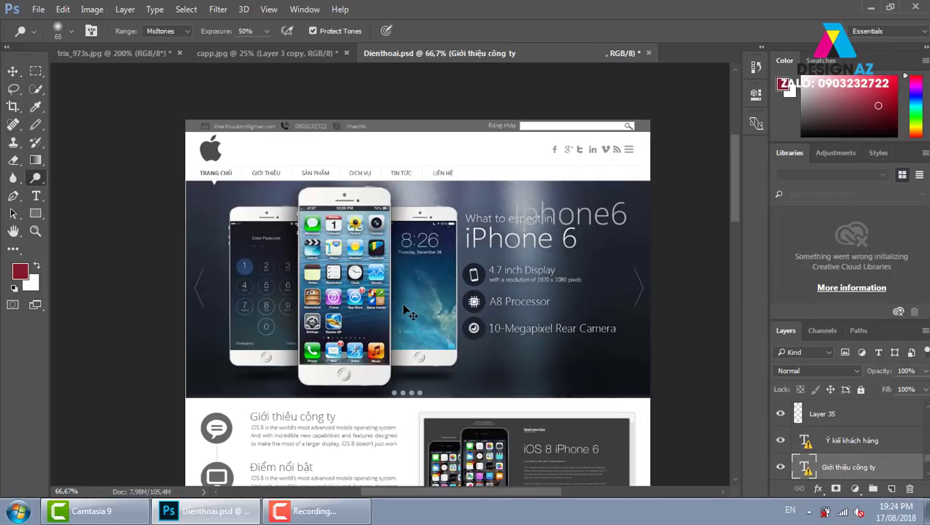
key("ctrl+z")
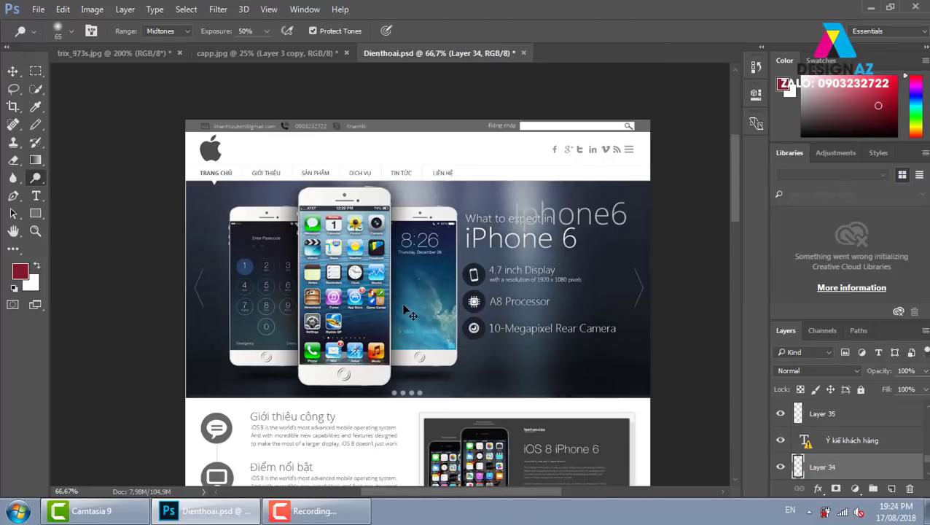
key("ctrl+o")
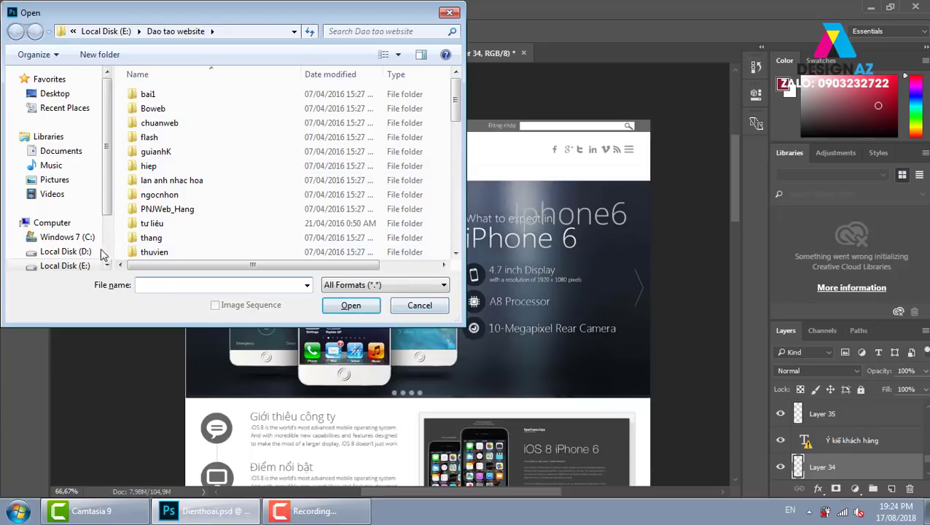
Open d2308801.jpg from E:\thuvienanh\ảnh chân dung
left_click(84, 266)
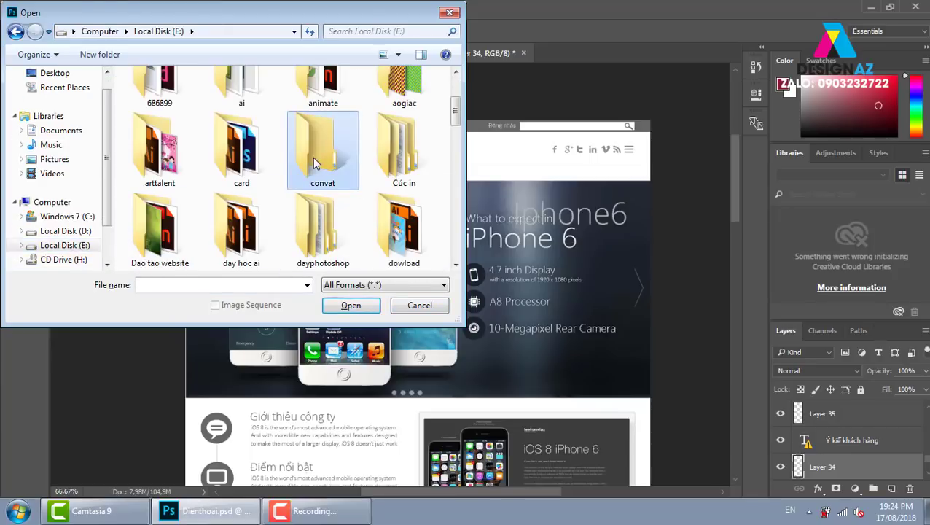
scroll(313, 156, "down", 5)
double_click(245, 211)
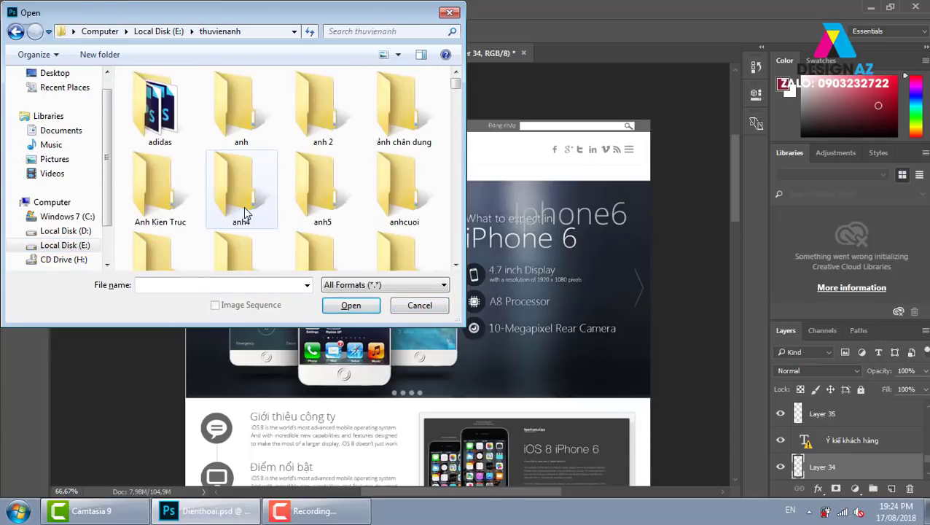
double_click(423, 137)
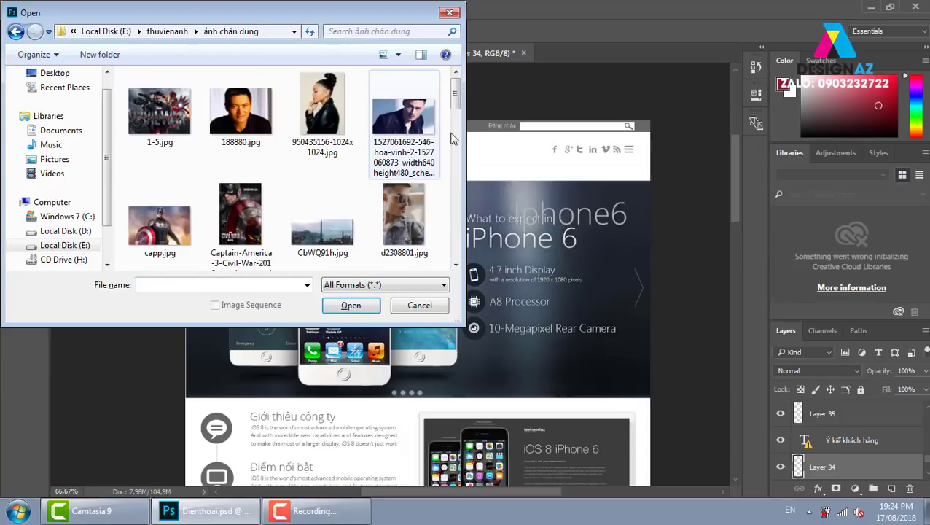
scroll(451, 135, "down", 1)
scroll(450, 135, "down", 1)
scroll(450, 131, "down", 1)
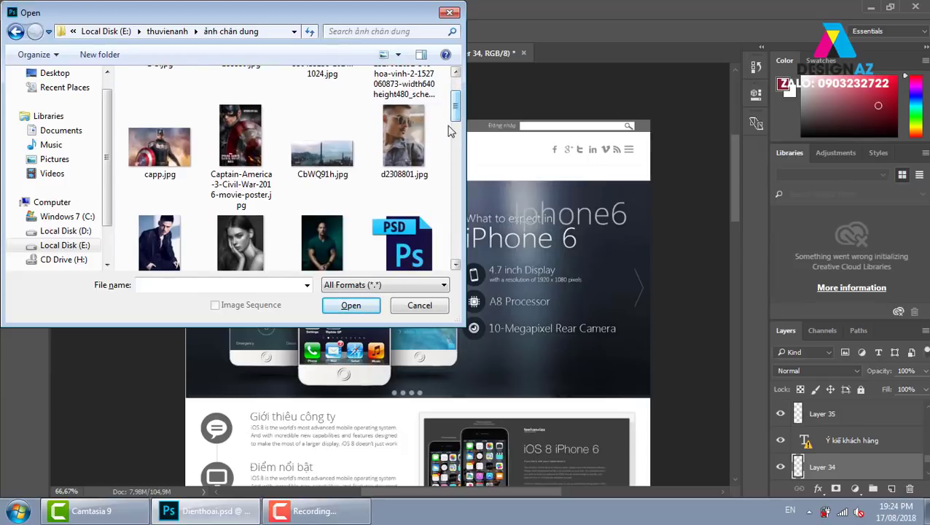
left_click(405, 153)
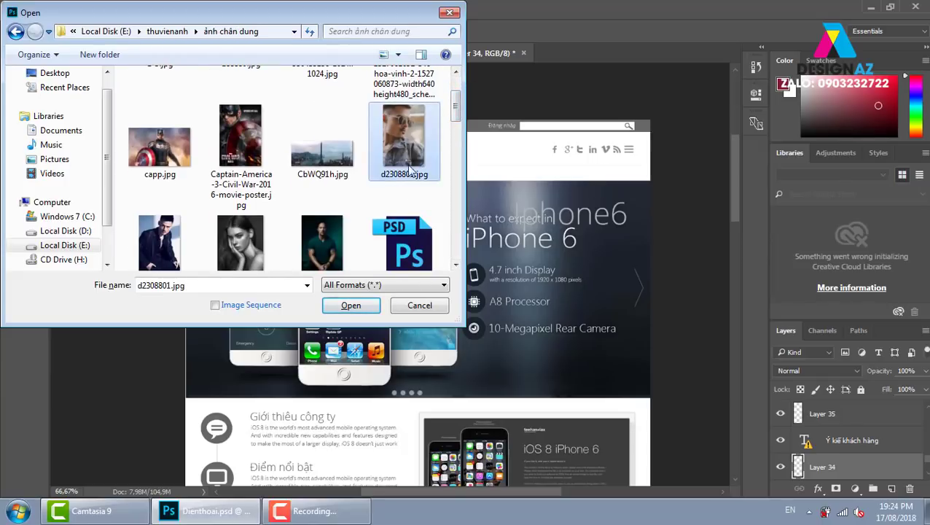
left_click(351, 305)
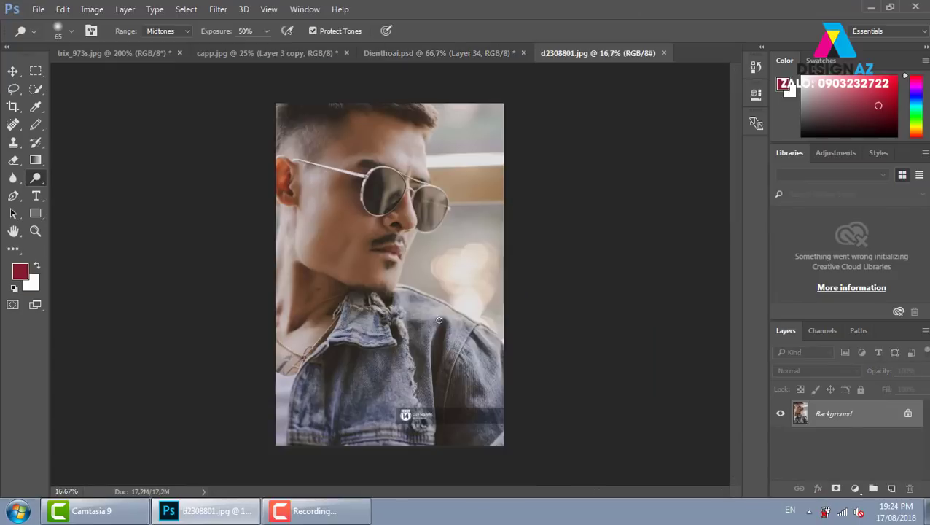
Zoom to 33.3% and start a Pen path along the jacket's left outline
key("ctrl+plus")
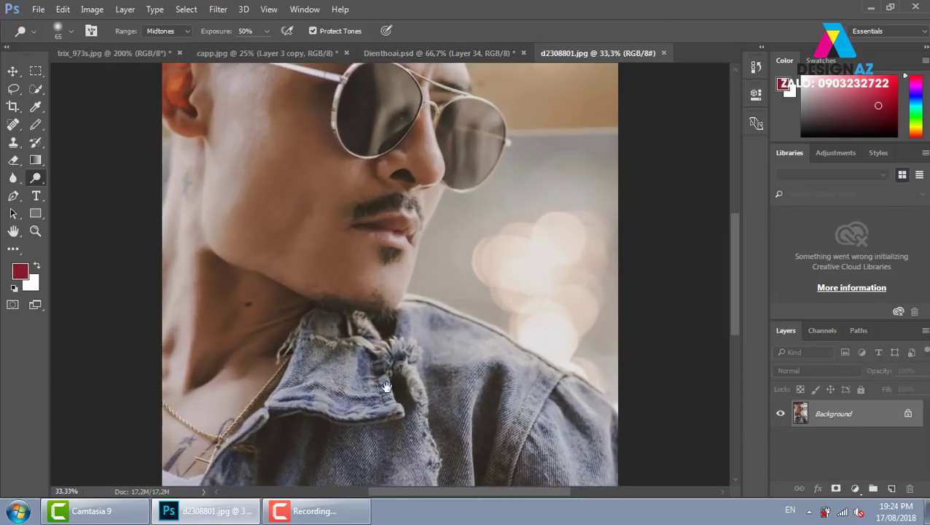
left_click_drag(301, 481, 306, 276)
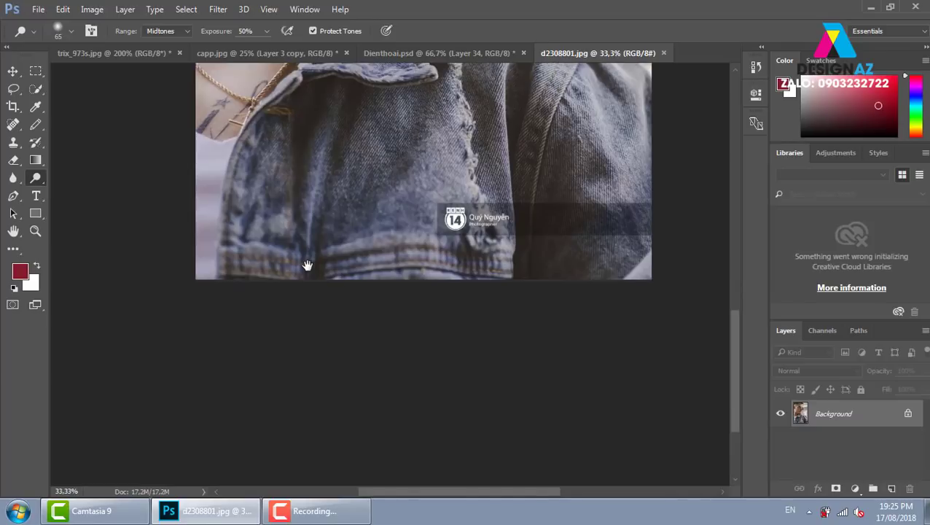
key("p")
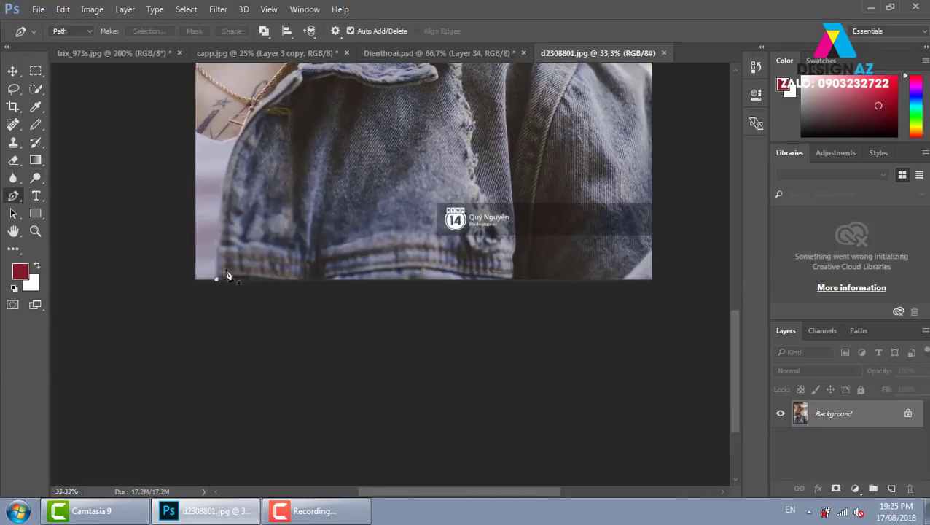
left_click_drag(223, 271, 210, 307)
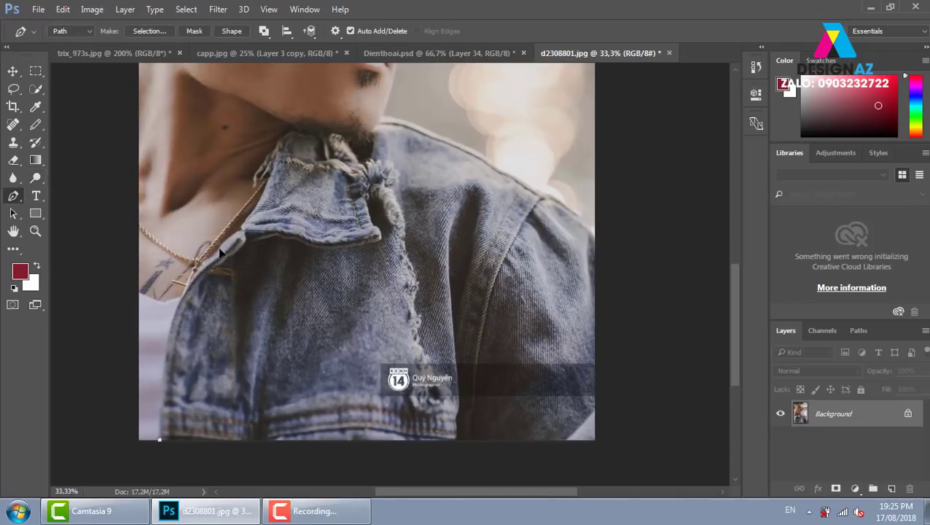
mouse_move(209, 259)
left_mouse_down()
mouse_move(283, 216)
mouse_move(275, 232)
left_mouse_up()
left_click_drag(210, 258, 273, 209)
left_click(219, 258, "alt")
left_click(220, 251)
left_click_drag(242, 232, 258, 234)
left_click(242, 231, "alt")
Continue the path around the jacket collar with curved and corner points
mouse_move(290, 160)
left_mouse_down()
mouse_move(265, 223)
mouse_move(254, 177)
left_mouse_up()
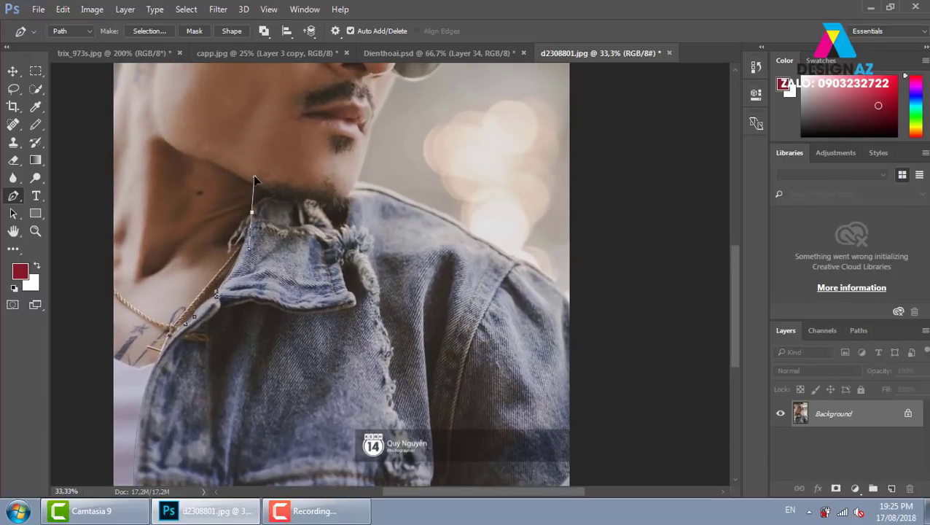
left_click(251, 212, "alt")
left_click_drag(295, 207, 303, 210)
left_click(279, 201, "alt")
left_click(327, 203)
left_click_drag(349, 199, 367, 159)
Trace down the shoulder and across the jacket bottom, closing the path at its start
left_click_drag(529, 290, 481, 229)
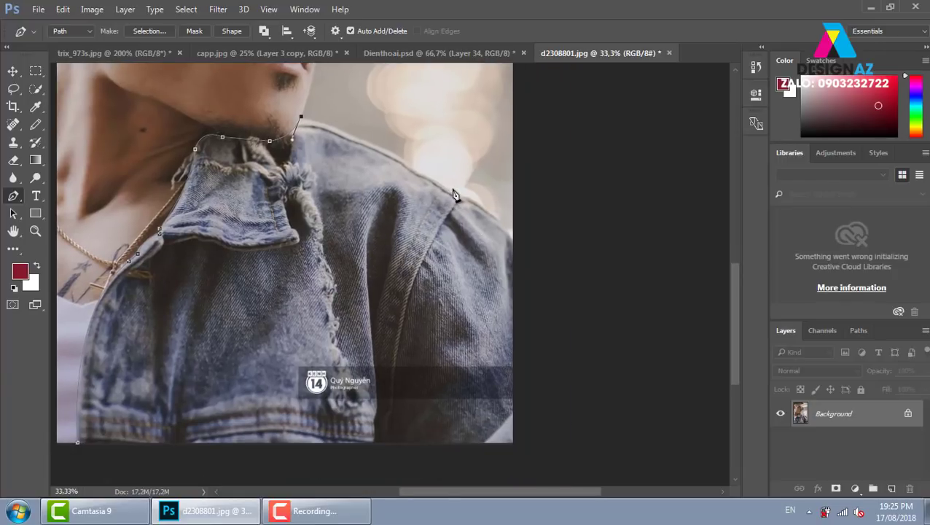
left_click_drag(453, 190, 527, 240)
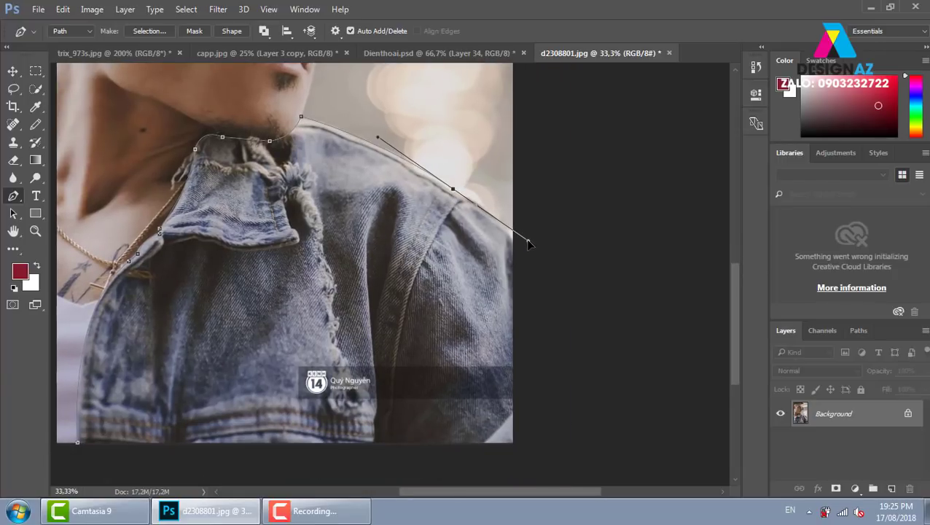
left_click(454, 190, "alt")
left_click_drag(515, 235, 542, 270)
left_click_drag(536, 368, 575, 297)
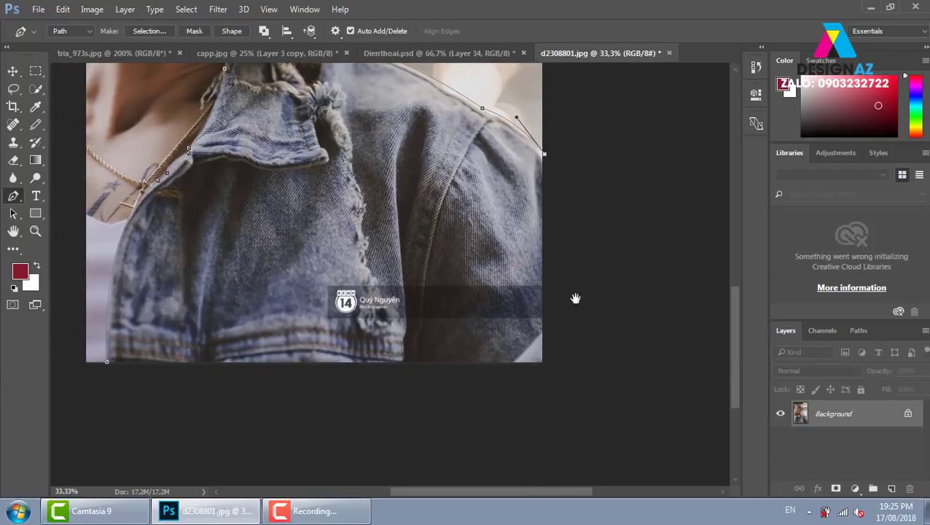
left_click(597, 367)
left_click(590, 397)
left_click(476, 414)
left_click_drag(276, 422, 204, 423)
left_click(106, 361)
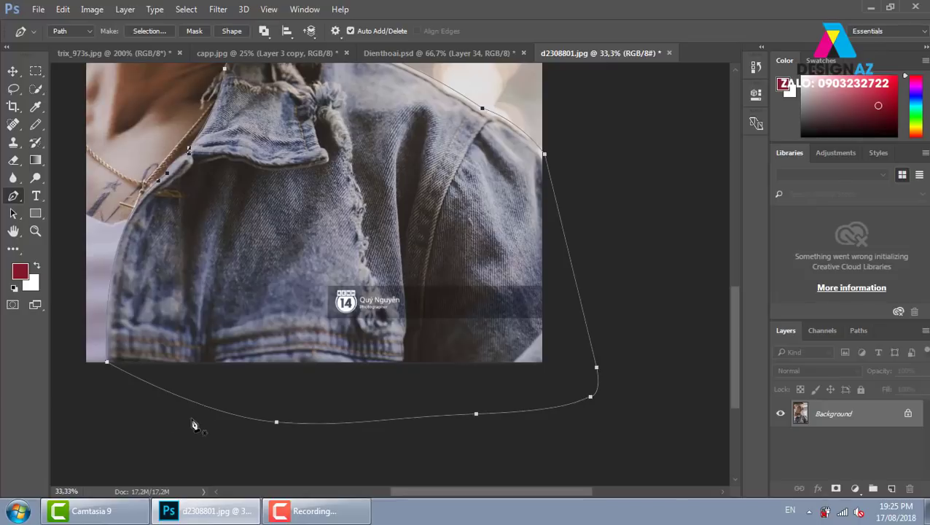
Convert the path to a selection and copy the jacket onto new Layer 1
key("ctrl+Return")
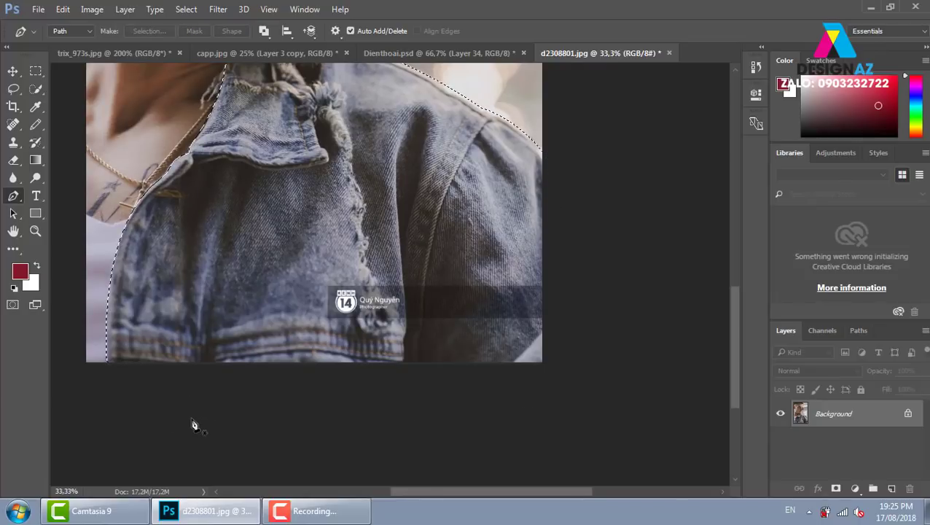
key("ctrl+j")
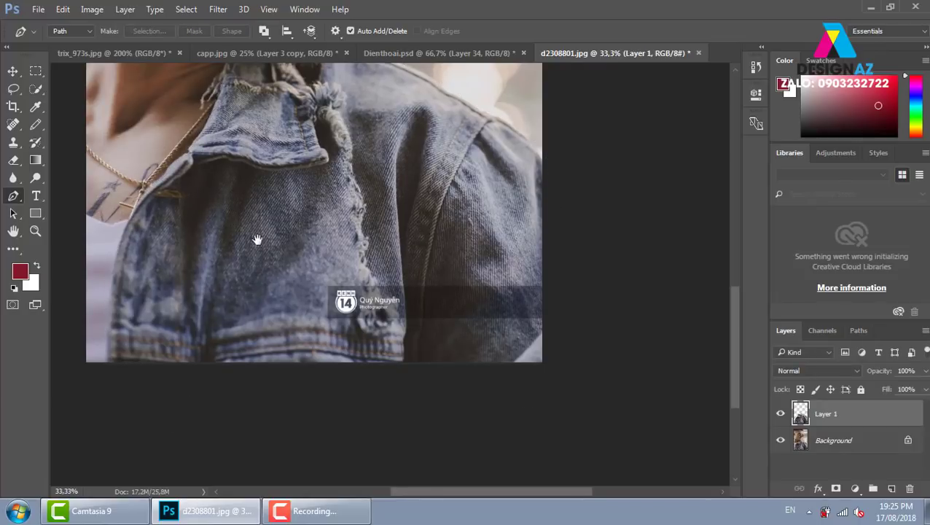
left_click_drag(256, 240, 332, 302)
Hide and re-show the Background to check the isolated jacket on Layer 1
left_click(781, 440)
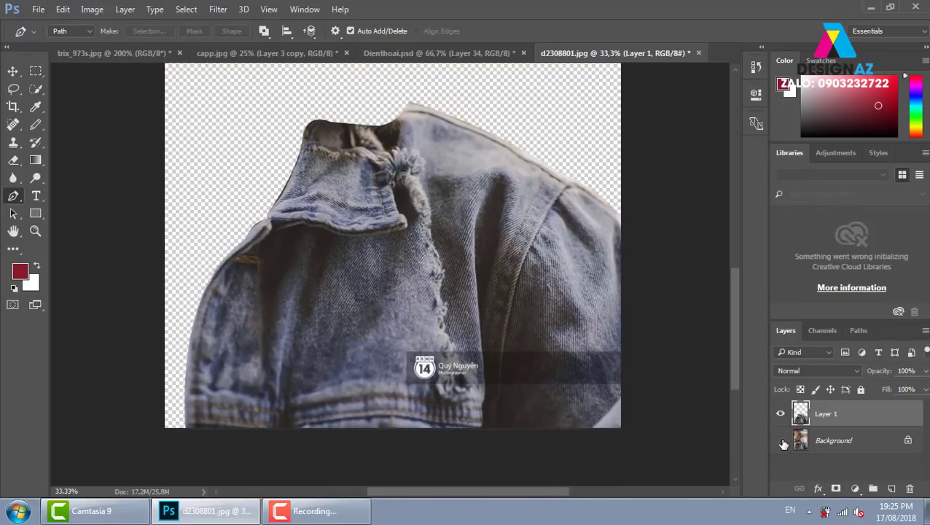
left_click(780, 440)
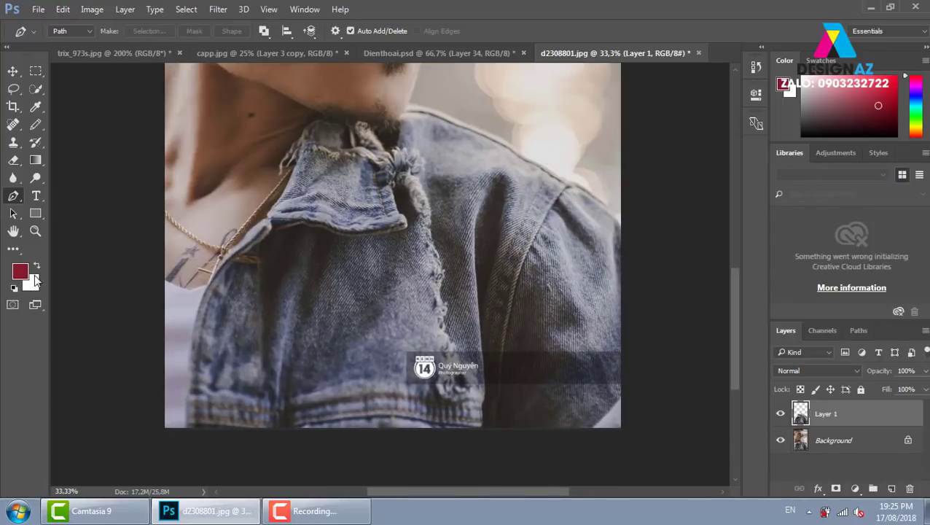
left_click_drag(438, 264, 422, 254)
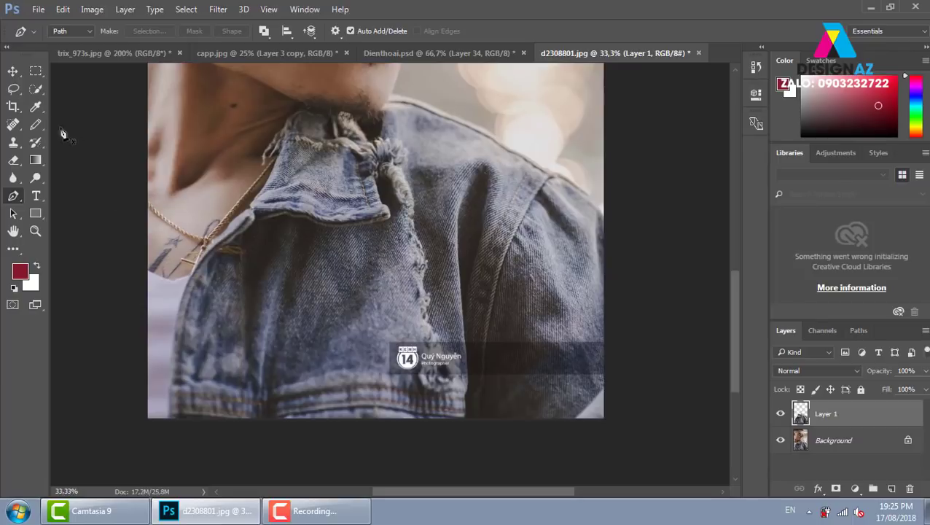
Select the Color Replacement Tool and set Tolerance to 53%
left_click(36, 143)
left_click(36, 125)
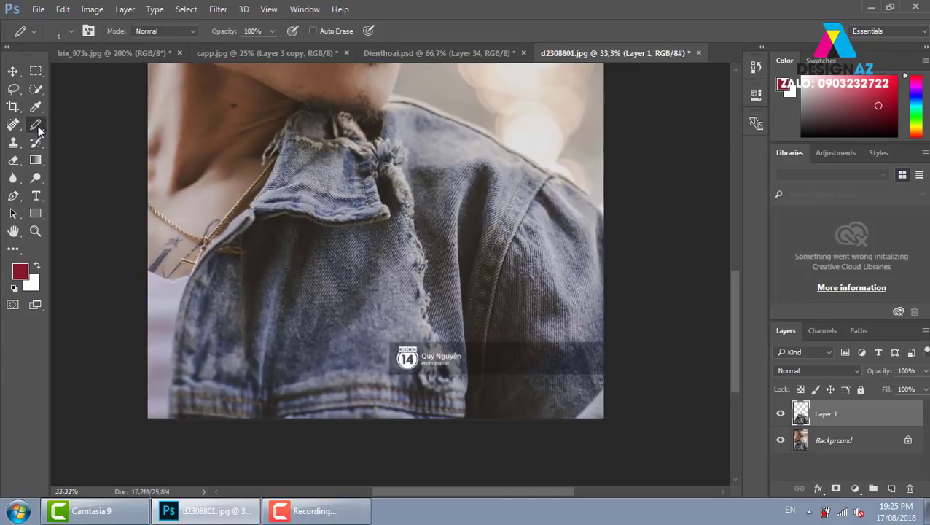
right_click(35, 124)
left_click(90, 150)
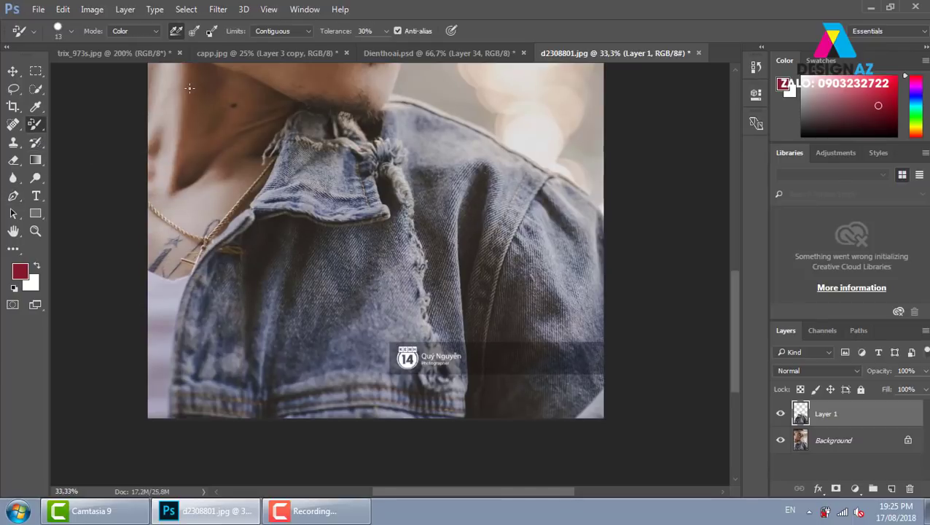
left_click(385, 32)
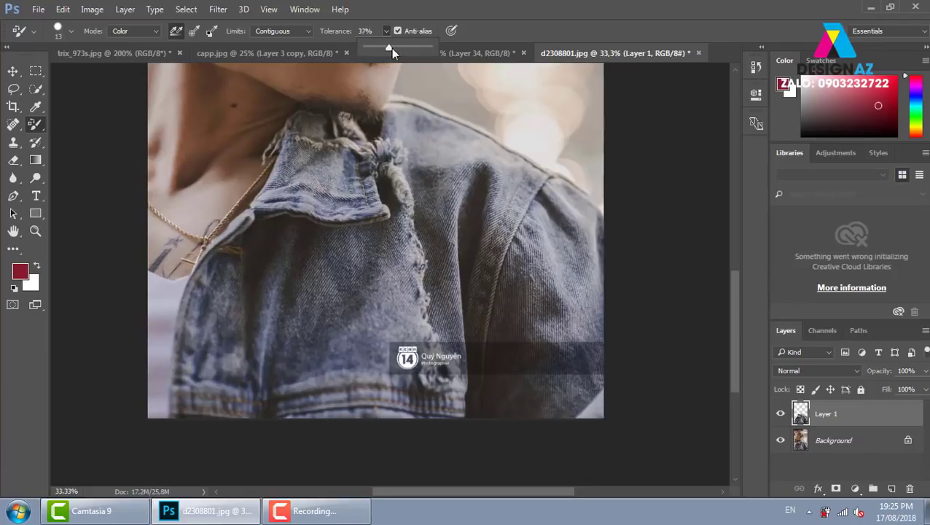
Enlarge the brush to 442 px and paint red over the collar and shoulder
right_click(507, 133)
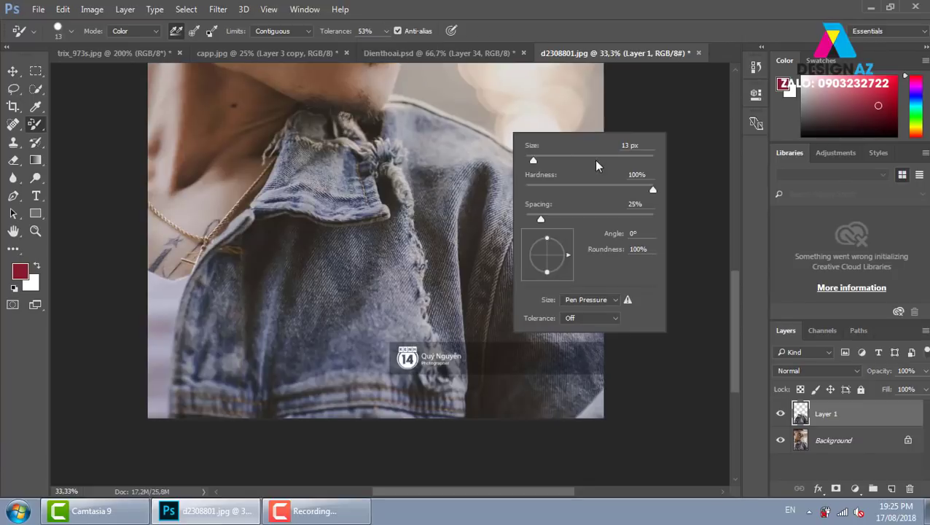
left_click_drag(596, 161, 636, 160)
left_click(683, 94)
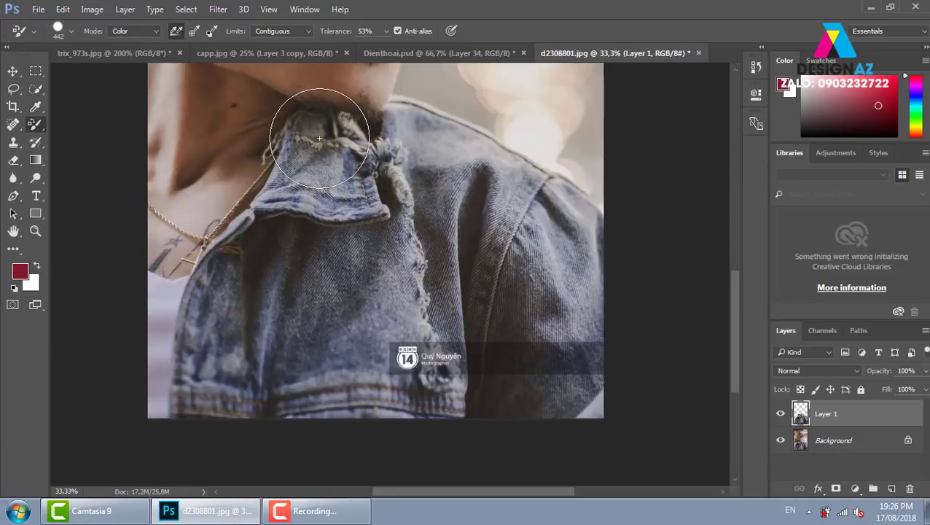
mouse_move(302, 118)
left_mouse_down()
mouse_move(468, 188)
mouse_move(333, 263)
mouse_move(288, 124)
left_mouse_up()
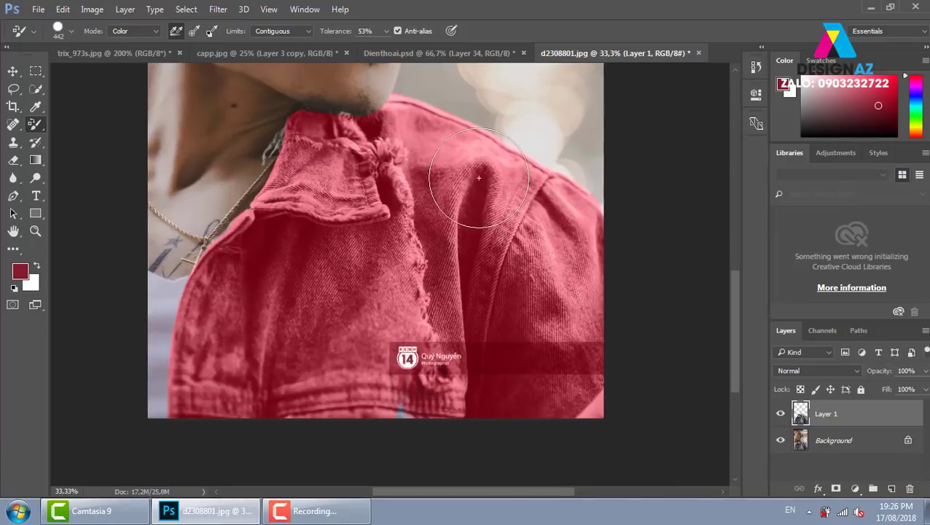
Zoom out and apply Levels with black input 27 to the red jacket layer
key("ctrl+minus")
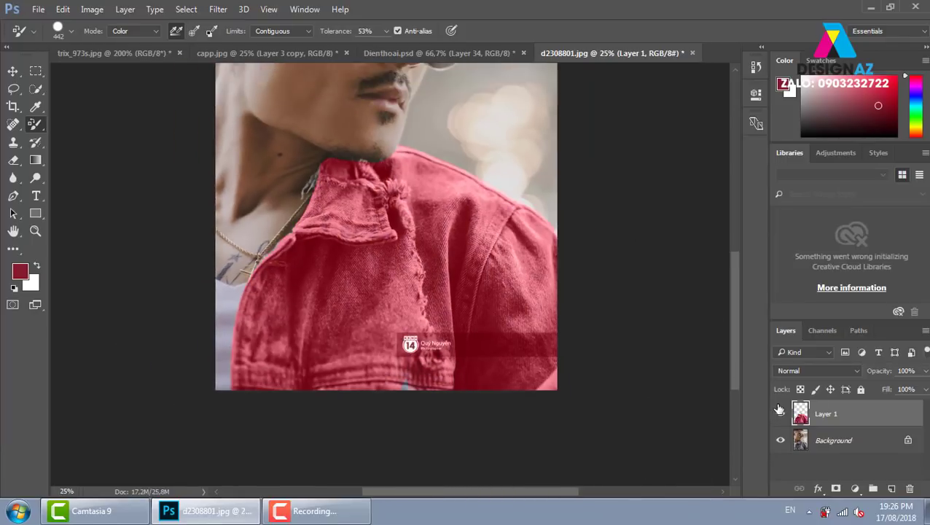
key("ctrl+minus")
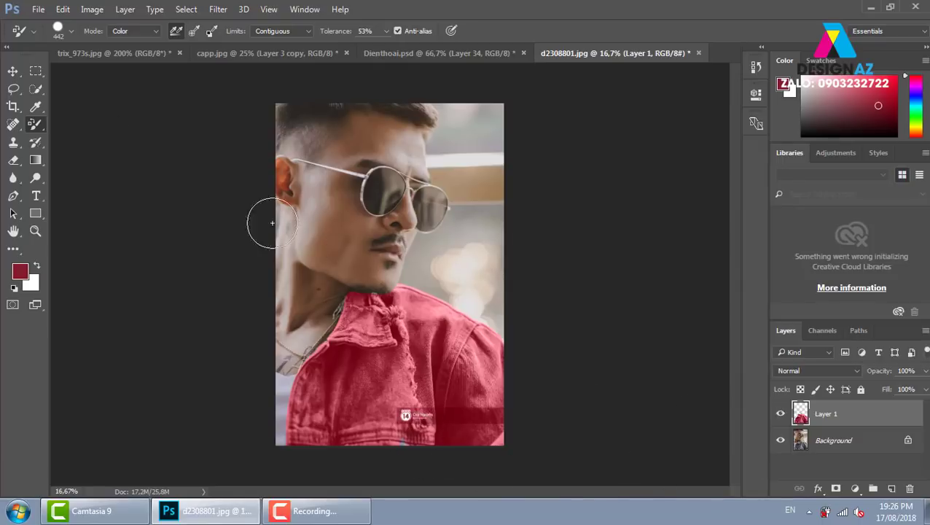
left_click(13, 71)
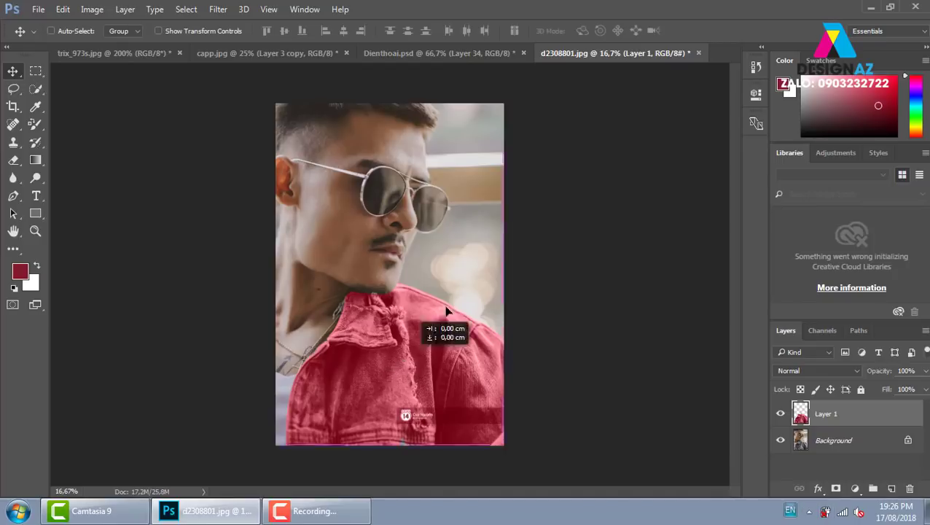
left_click_drag(405, 364, 459, 285)
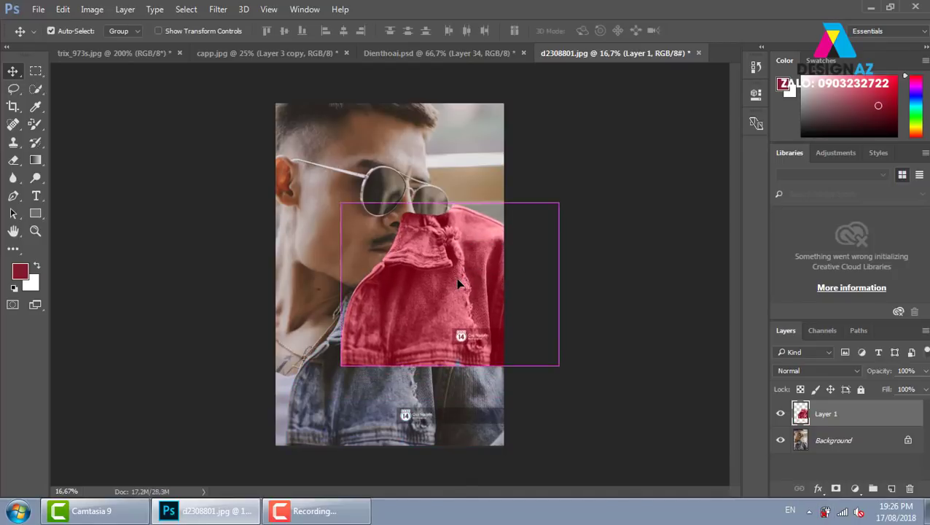
key("ctrl+z")
key("ctrl")
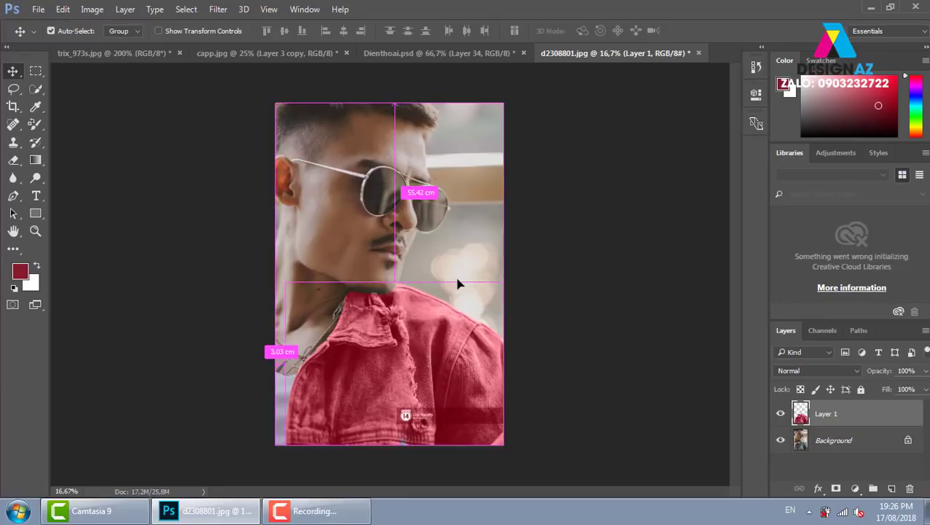
key("ctrl+l")
left_click_drag(107, 257, 126, 258)
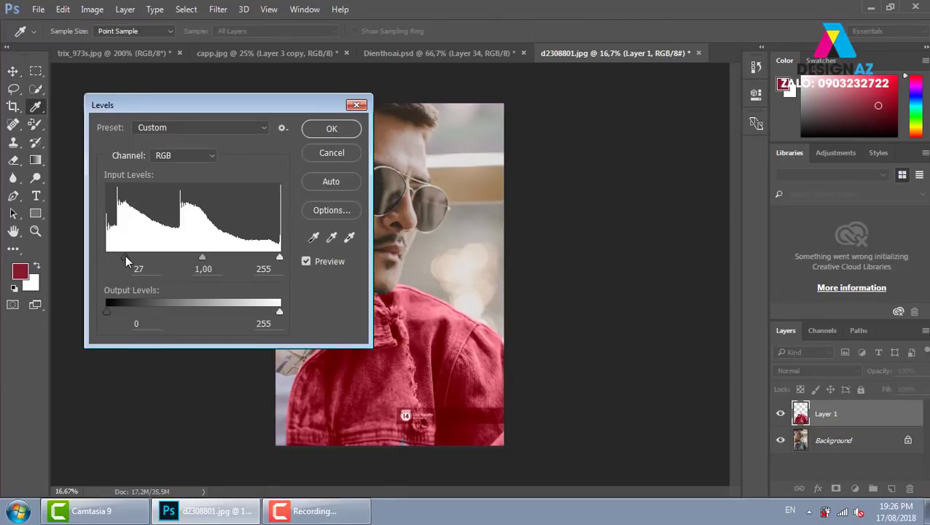
left_click(335, 129)
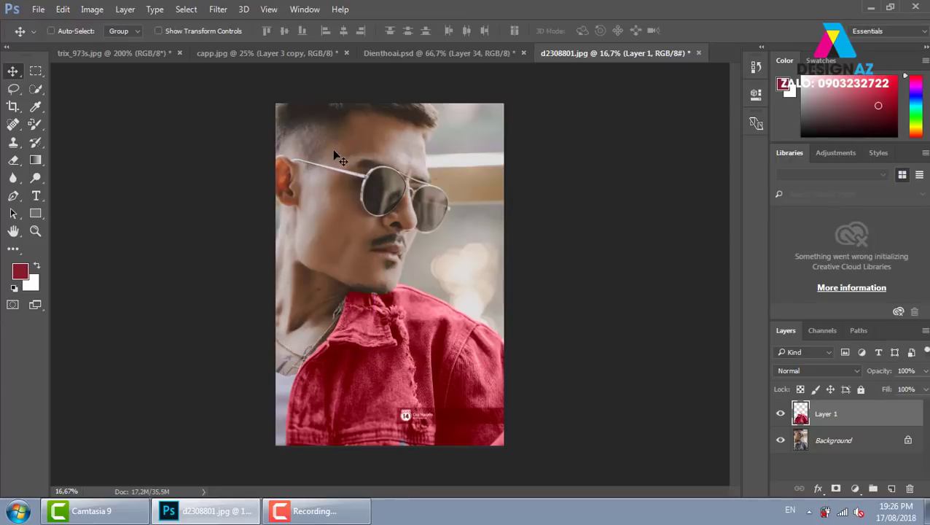
Apply a Hue/Saturation hue shift of +7 to the jacket
key("ctrl+u")
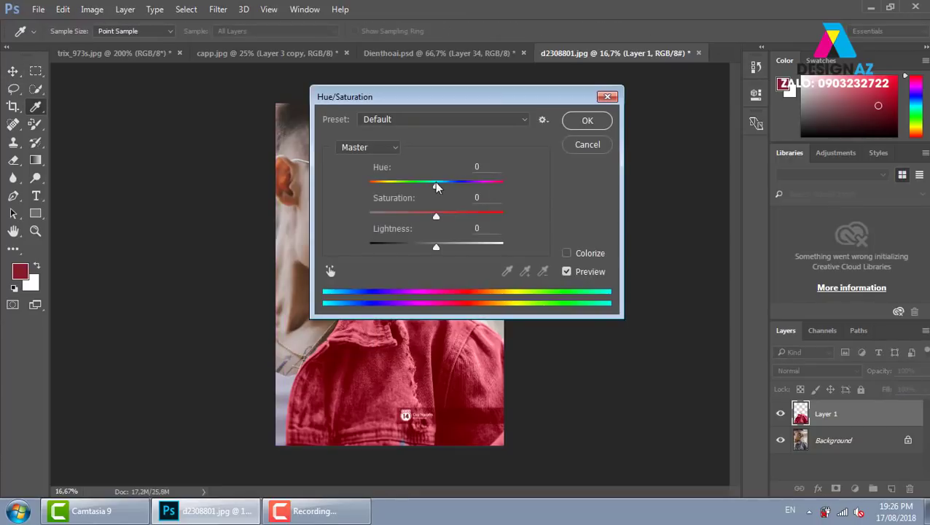
mouse_move(436, 184)
left_mouse_down()
mouse_move(427, 183)
mouse_move(451, 183)
mouse_move(441, 188)
left_mouse_up()
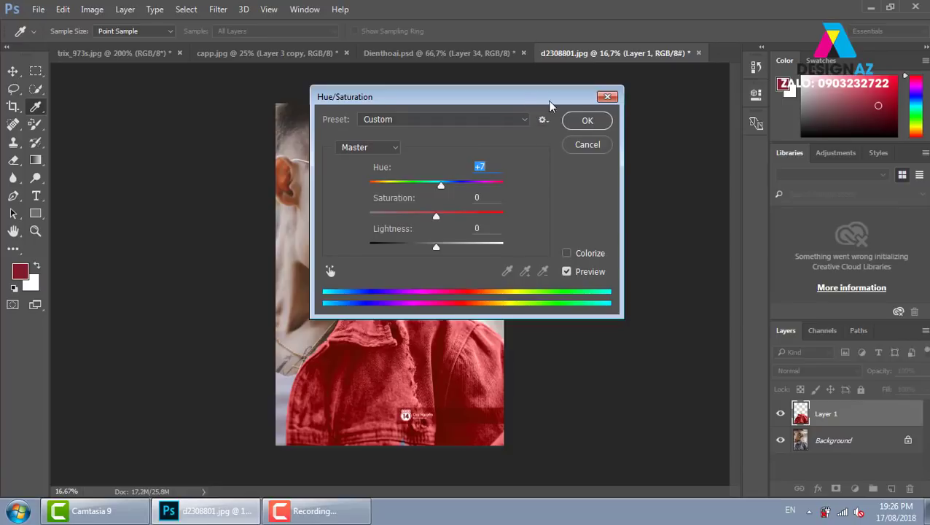
left_click_drag(550, 99, 721, 83)
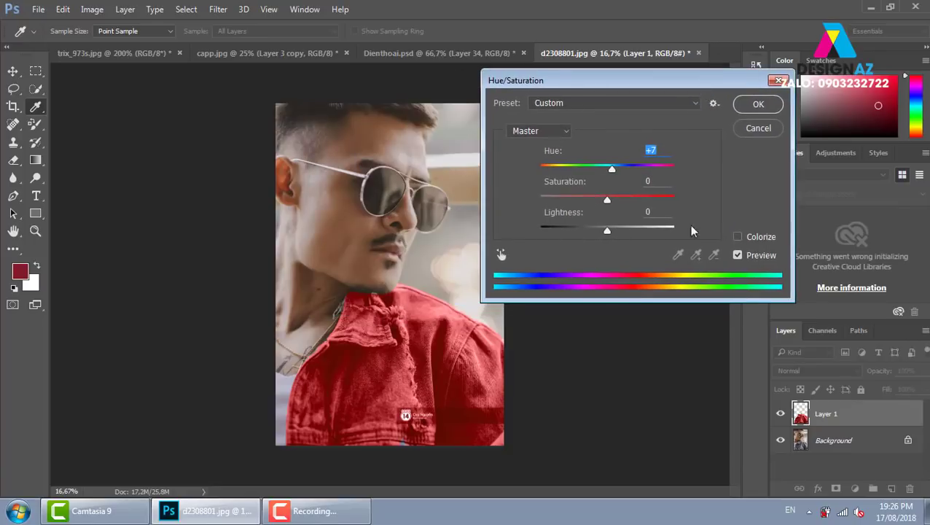
left_click(756, 104)
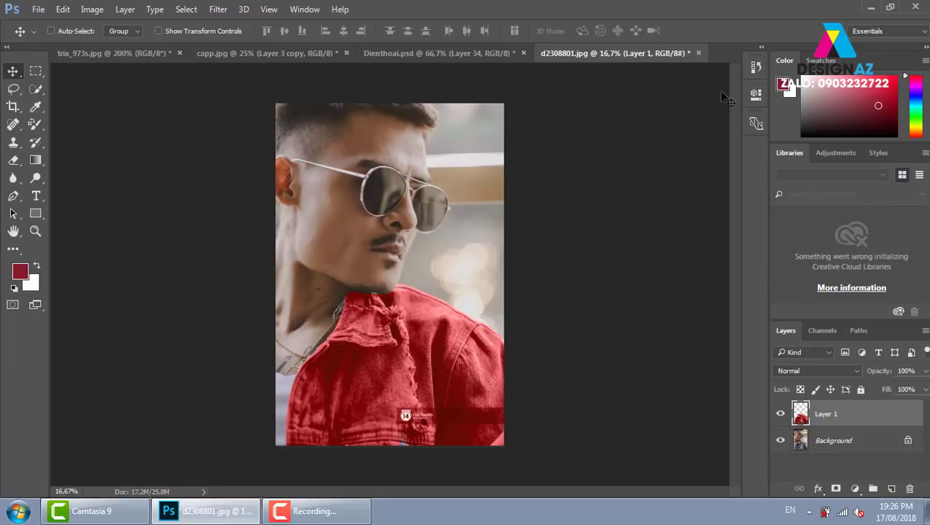
Close the jacket photo, Dienthoai.psd and capp.jpg without saving changes
left_click(697, 53)
left_click(494, 202)
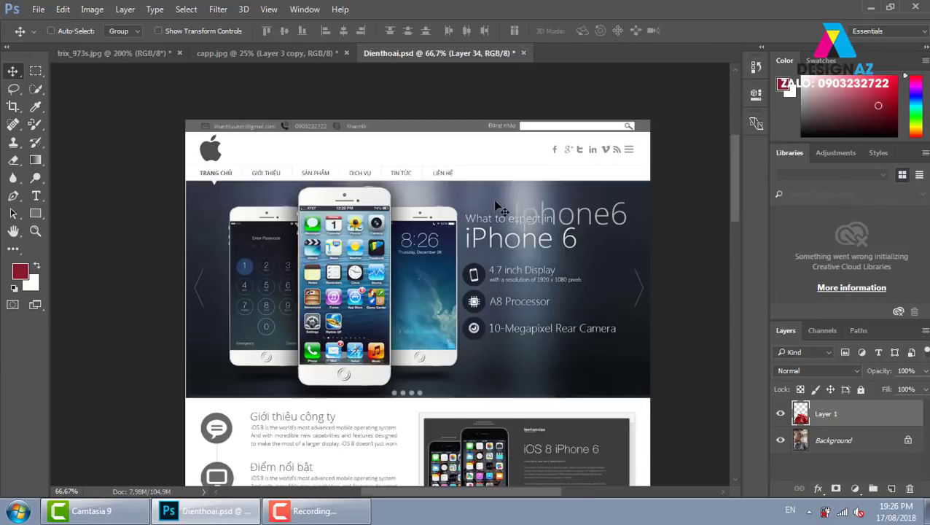
left_click(523, 54)
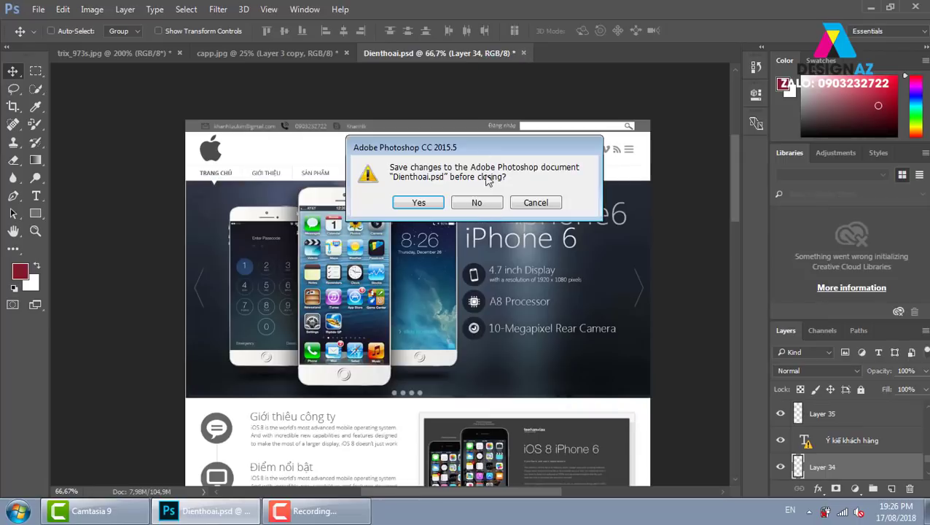
left_click(478, 204)
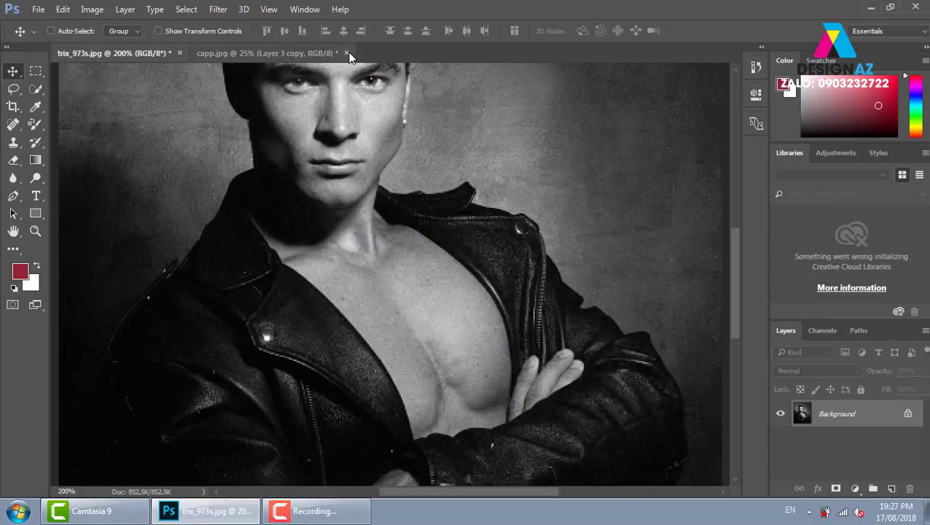
left_click(346, 53)
left_click(490, 206)
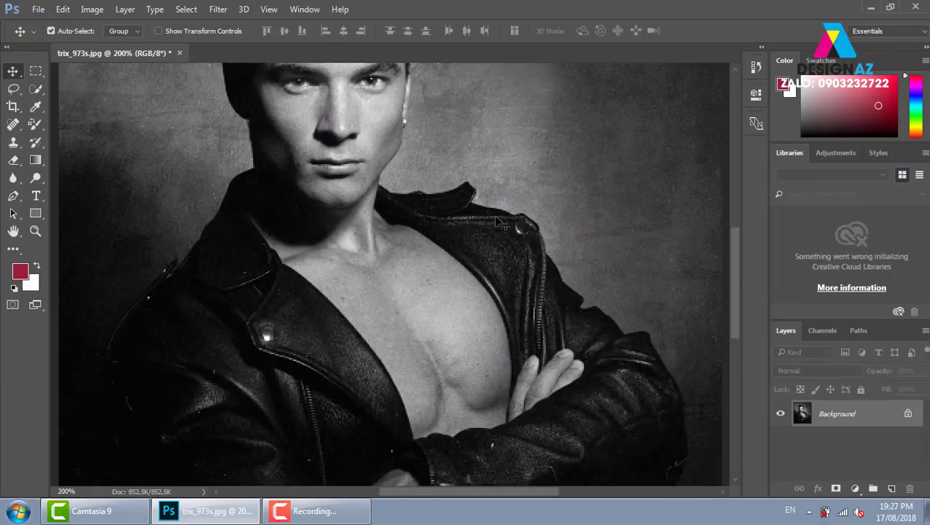
Open 17a3fd8ca4631bdfe3aca4a47a805c27.jpg from the thuvienanh > Girl folder
key("ctrl+o")
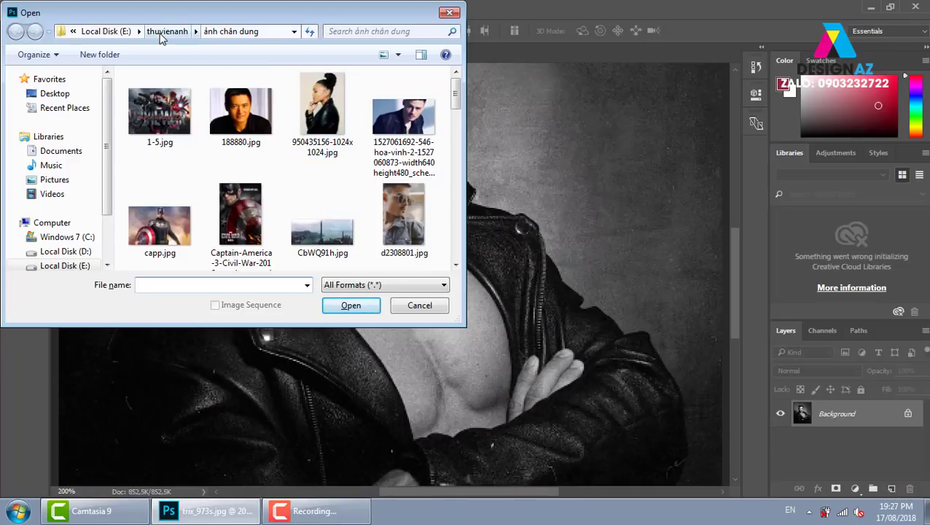
left_click(161, 35)
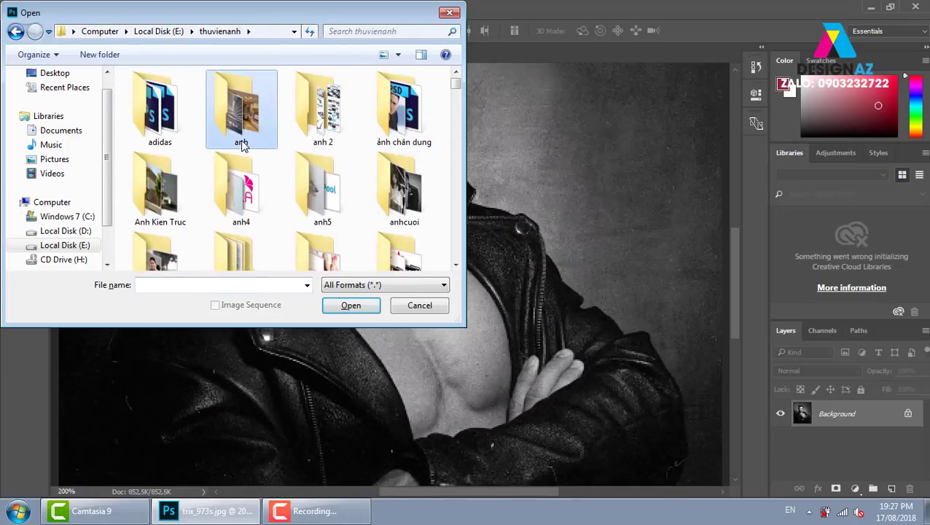
scroll(243, 144, "down", 5)
double_click(389, 121)
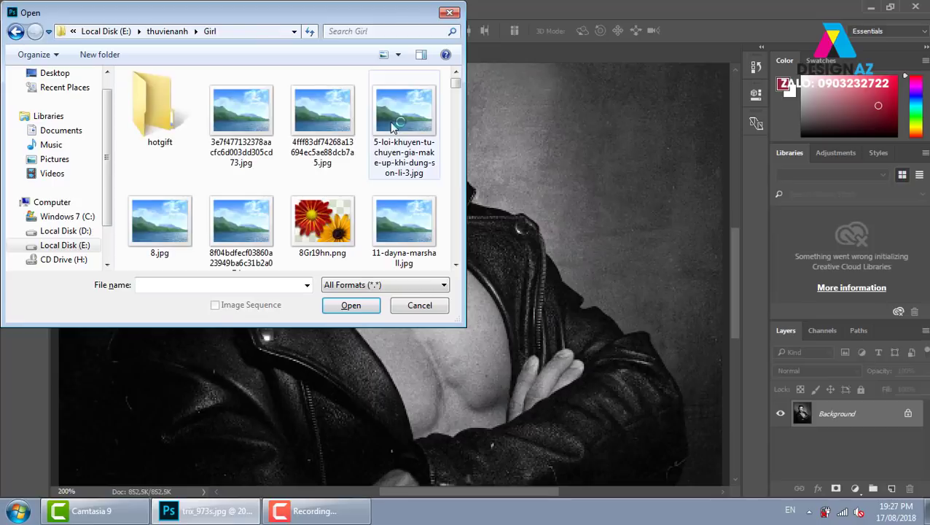
scroll(321, 109, "down", 3)
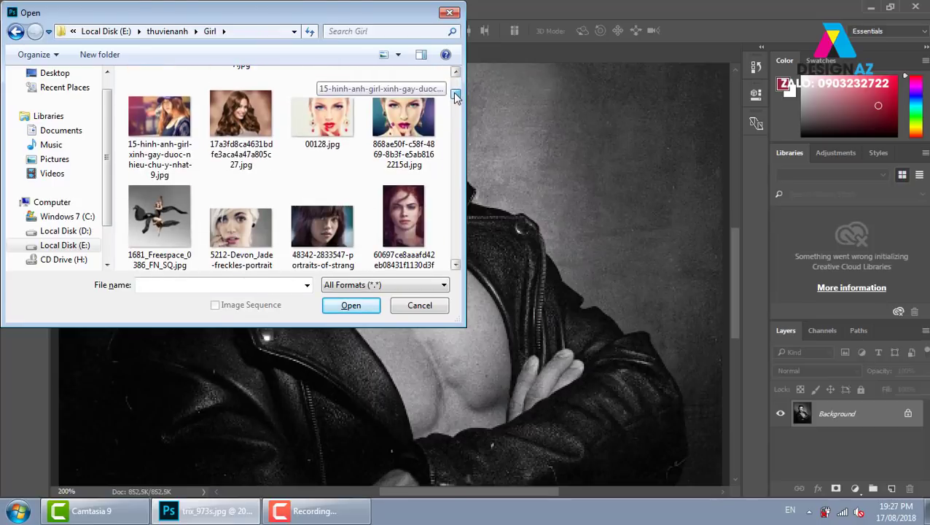
left_click(244, 124)
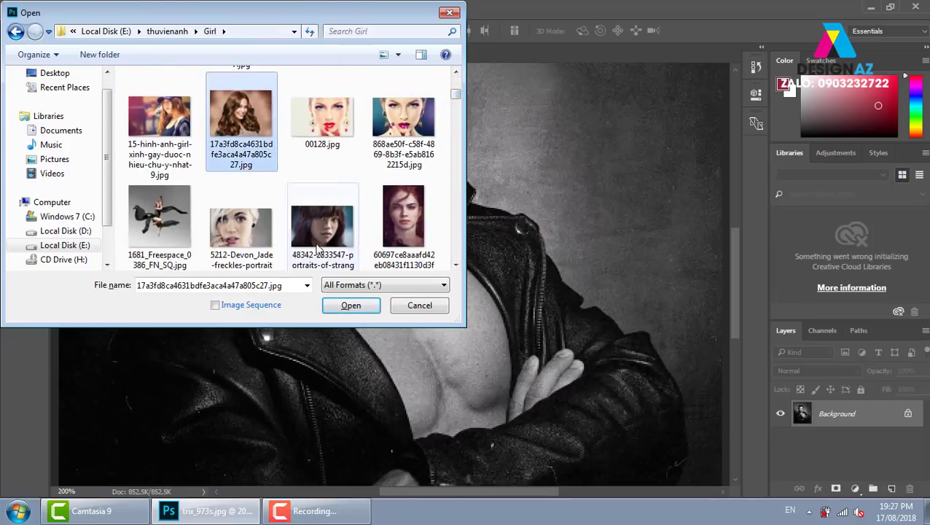
left_click(345, 305)
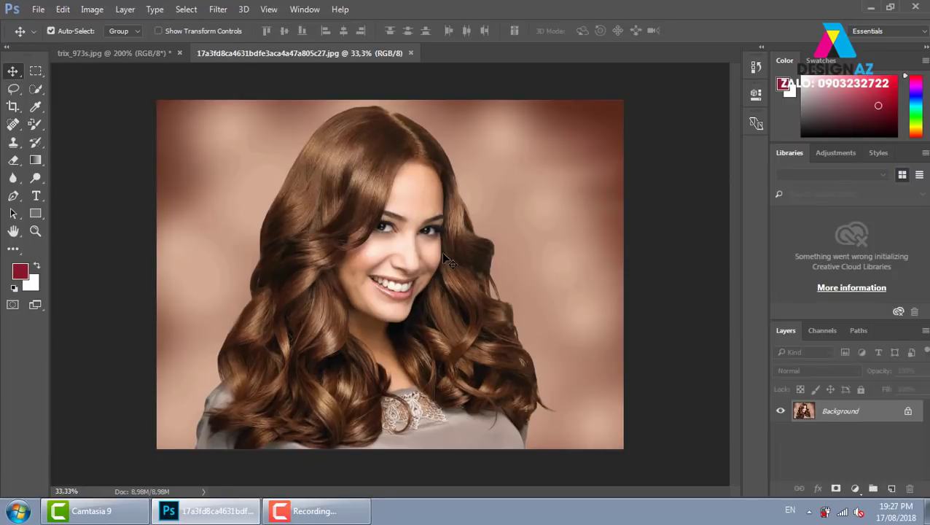
Desaturate the portrait with Shift+Ctrl+U and zoom to 100% on her lower face and neck
key("ctrl+shift+u")
key("ctrl+plus")
key("ctrl+plus")
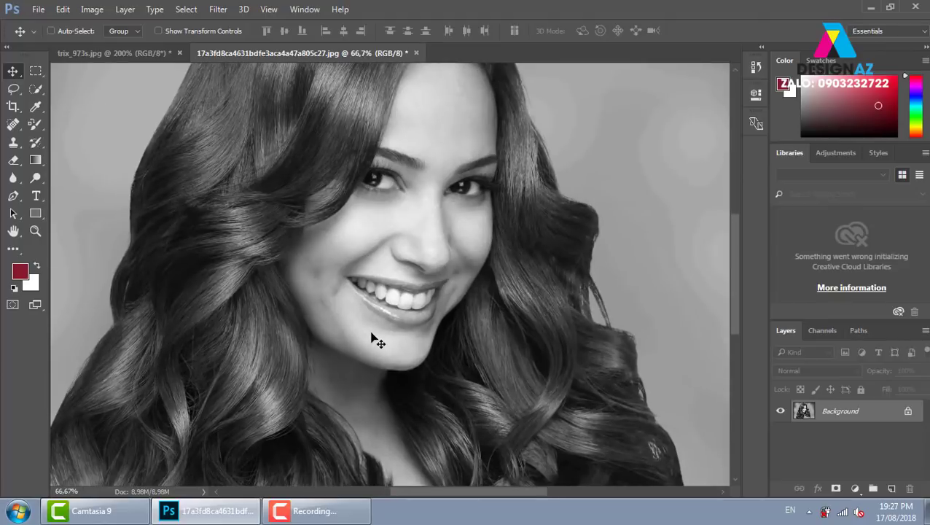
key("ctrl+plus")
left_click_drag(305, 291, 305, 229)
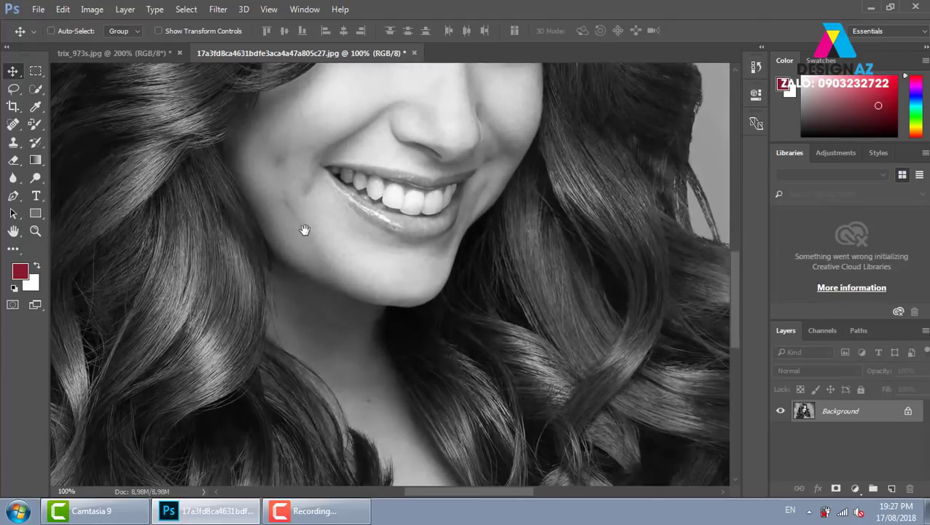
key("ctrl+plus")
scroll(310, 219, "down", 3)
scroll(320, 201, "down", 2)
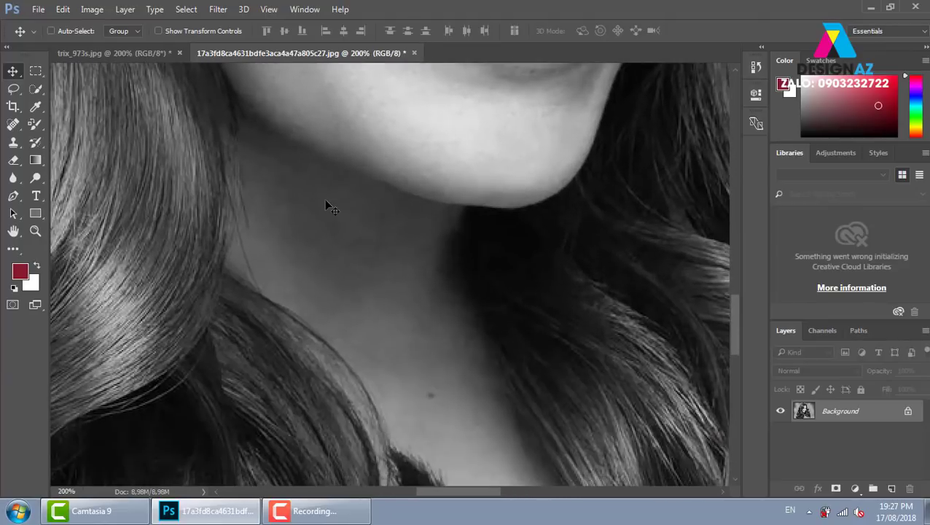
Start a Pen path beside the neck and trace down the neck and hair edge
key("p")
left_click(235, 100)
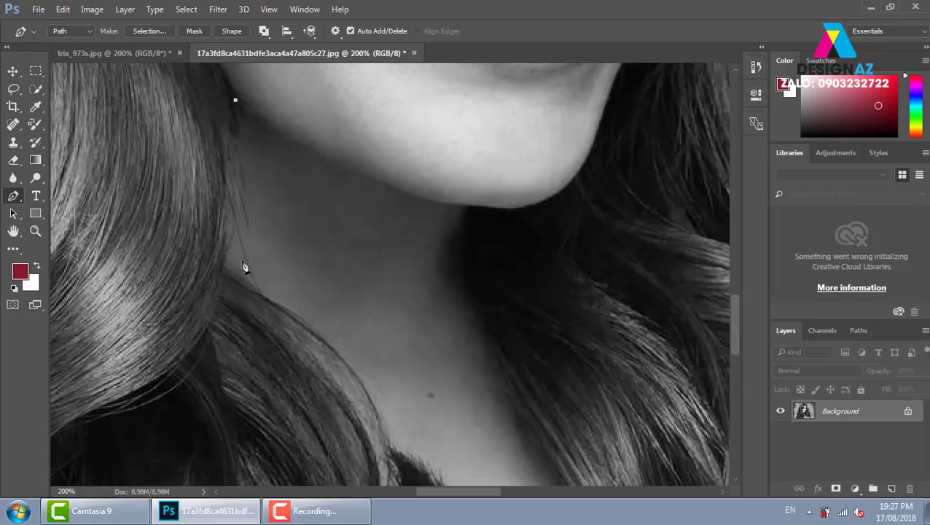
left_click_drag(222, 272, 197, 318)
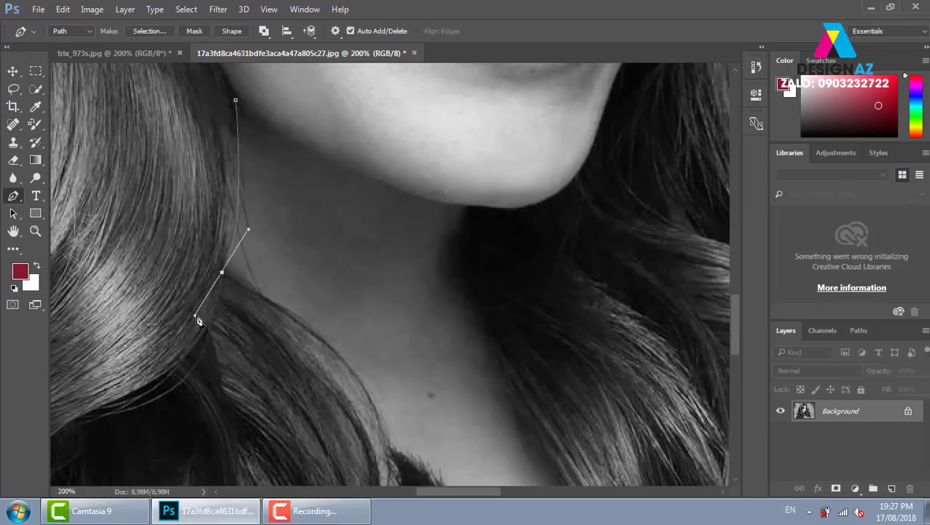
left_click(222, 272, "alt")
mouse_move(340, 343)
left_mouse_down()
mouse_move(296, 240)
mouse_move(339, 340)
left_mouse_up()
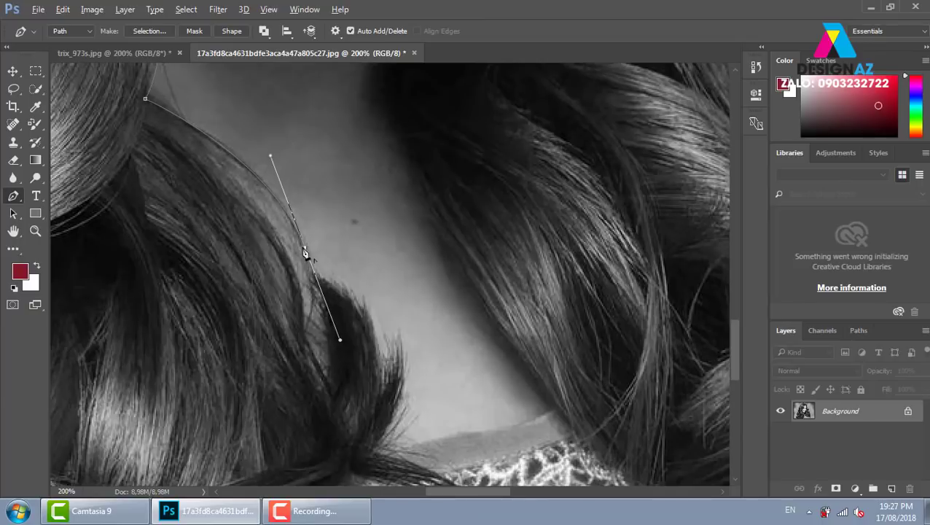
left_click(304, 249, "alt")
left_click_drag(390, 357, 306, 222)
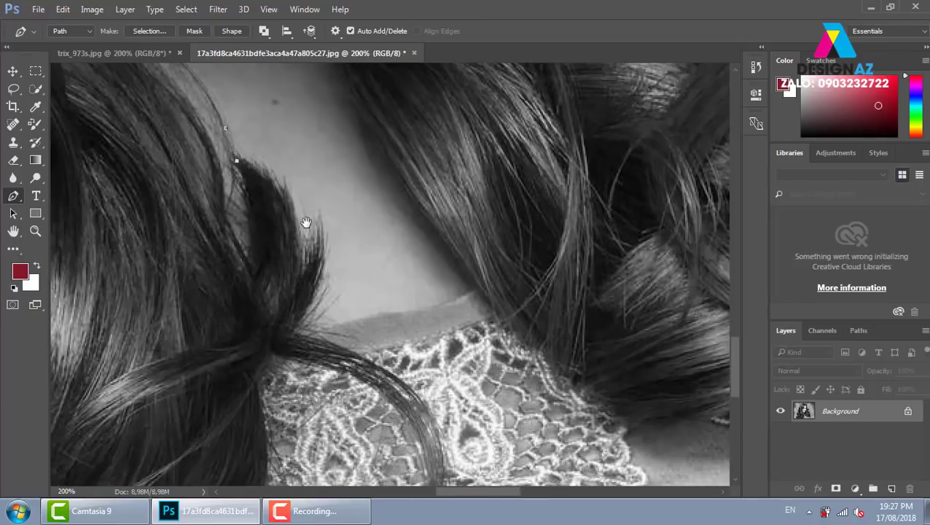
left_click_drag(301, 264, 301, 365)
left_click(302, 265, "alt")
left_click(322, 219)
left_click(321, 219, "alt")
left_click_drag(298, 328, 261, 383)
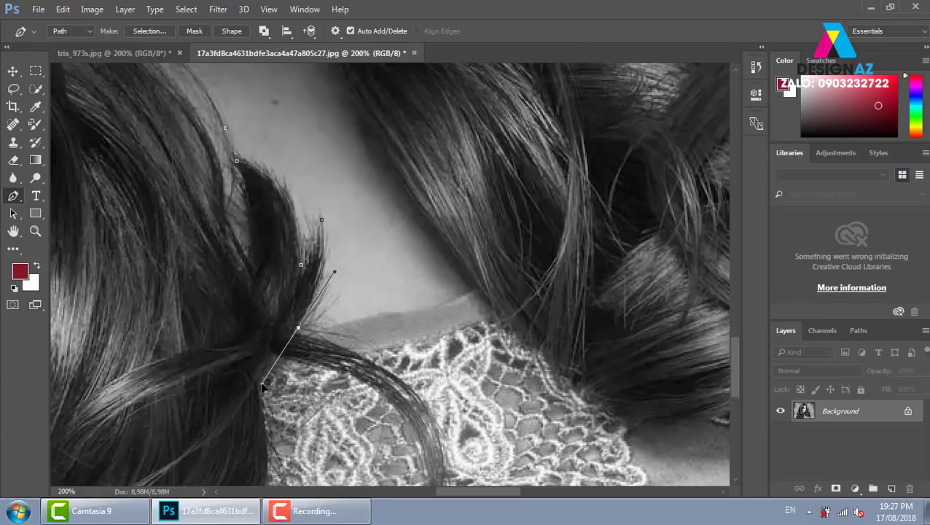
left_click(298, 330, "alt")
Continue the path across the neck and up to a corner under the chin
left_click_drag(400, 312, 421, 315)
mouse_move(375, 77)
left_mouse_down()
mouse_move(400, 267)
mouse_move(380, 309)
left_mouse_up()
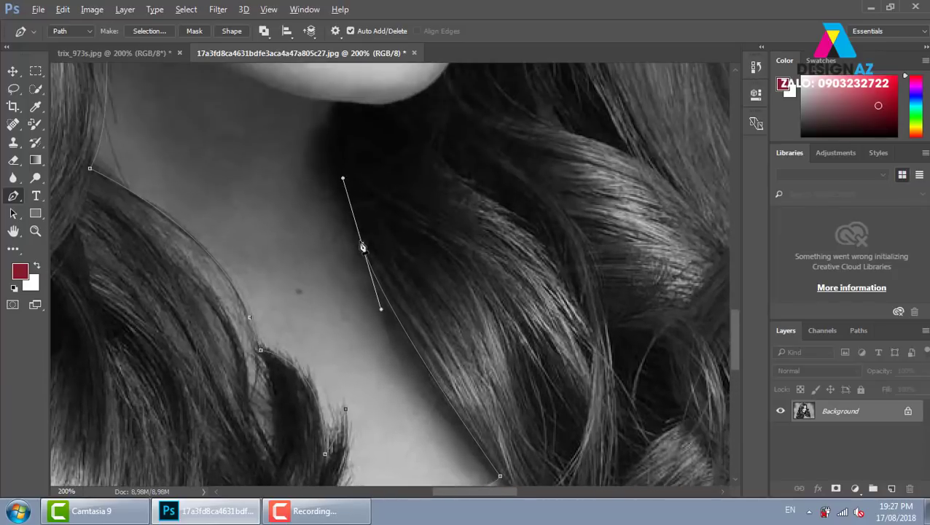
left_click_drag(332, 210, 323, 296)
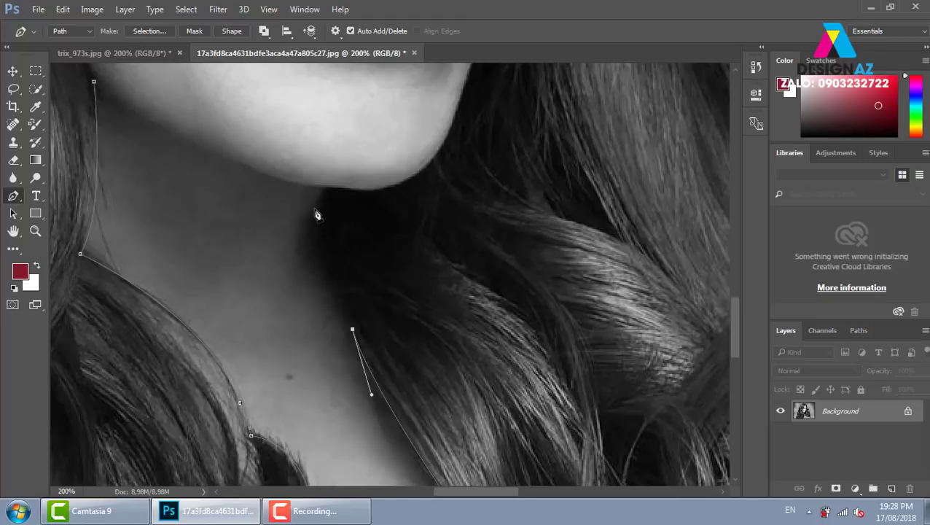
left_click_drag(328, 190, 356, 148)
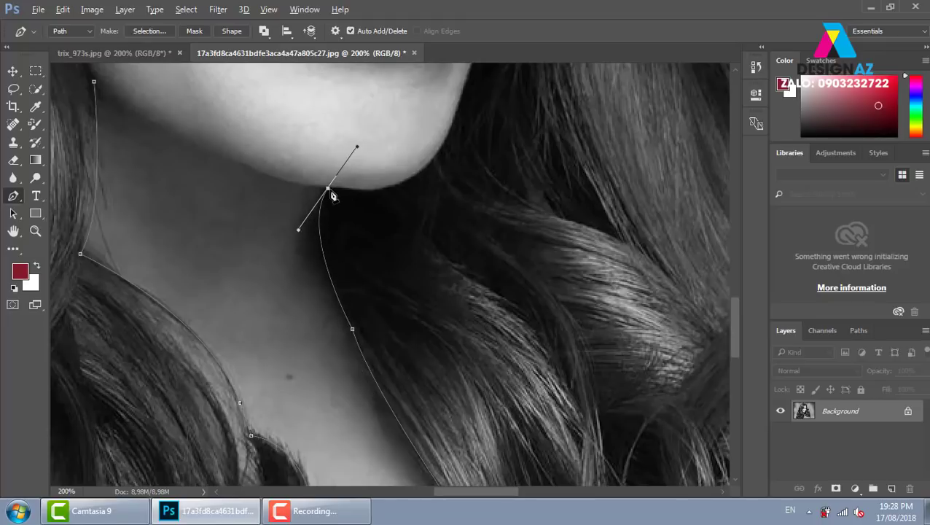
mouse_move(432, 162)
left_mouse_down()
mouse_move(460, 111)
mouse_move(404, 377)
left_mouse_up()
left_click(433, 156, "alt")
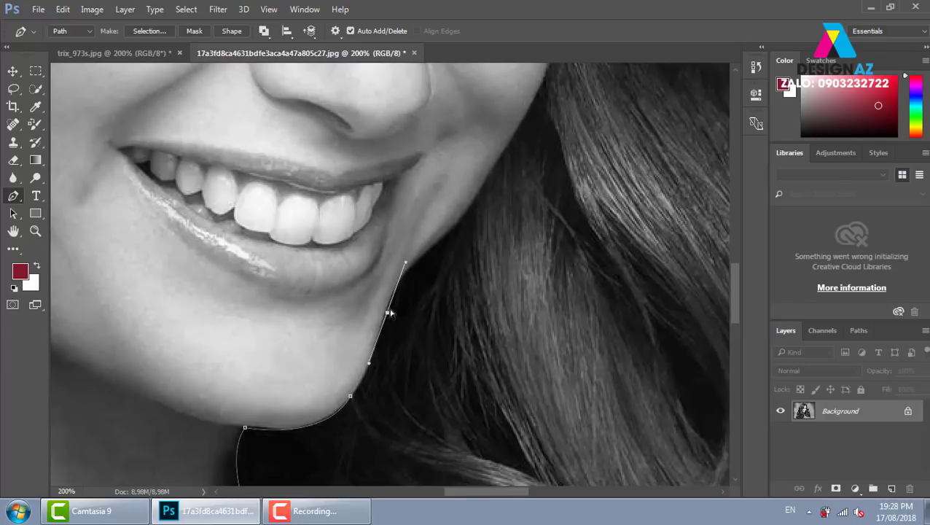
Trace the chin edge and jawline up the cheek to beside her eye
left_click_drag(377, 347, 383, 314)
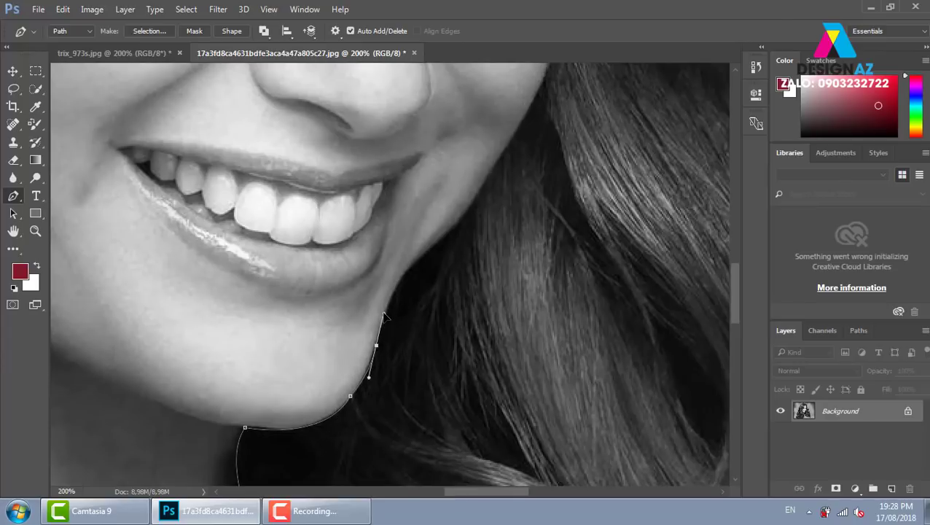
mouse_move(443, 237)
left_mouse_down()
mouse_move(498, 210)
mouse_move(388, 345)
left_mouse_up()
left_click(443, 237, "alt")
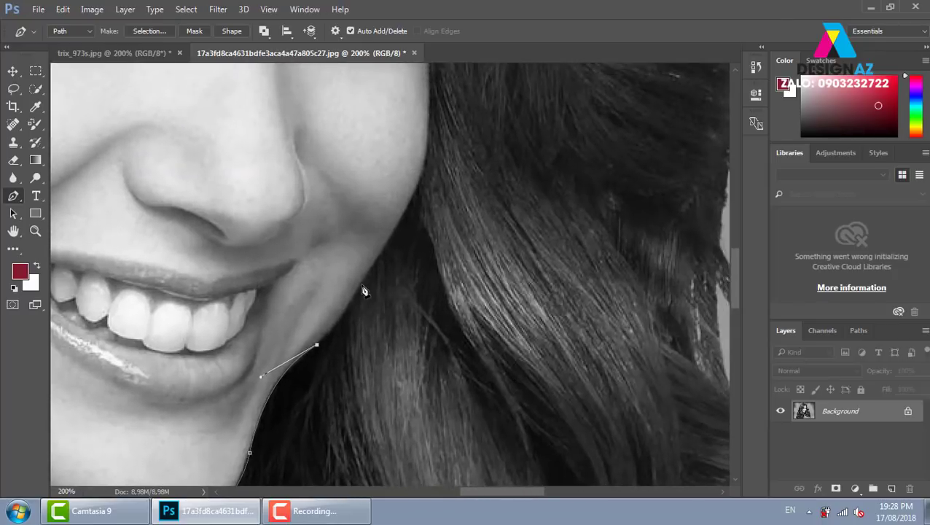
mouse_move(364, 280)
left_mouse_down()
mouse_move(382, 238)
mouse_move(373, 311)
left_mouse_up()
left_click(364, 280, "alt")
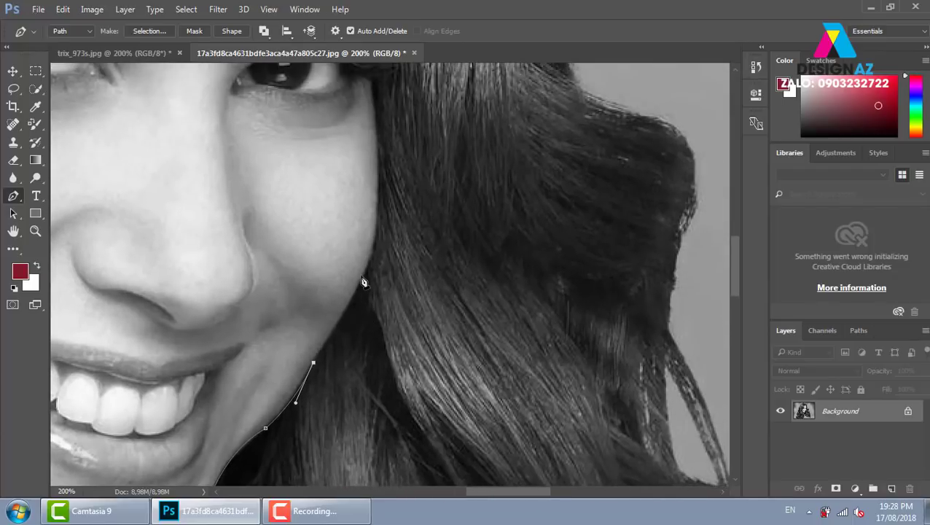
left_click_drag(366, 274, 376, 249)
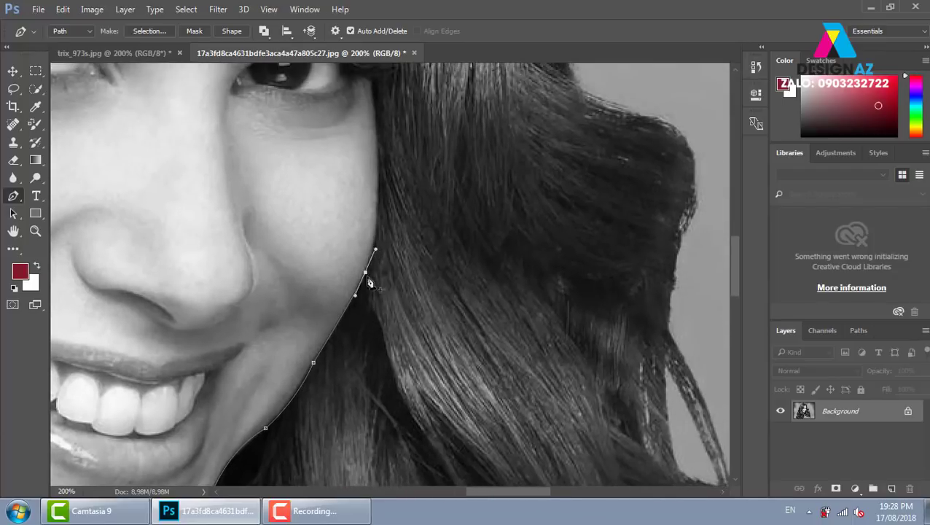
left_click(366, 275, "alt")
left_click_drag(420, 181, 429, 222)
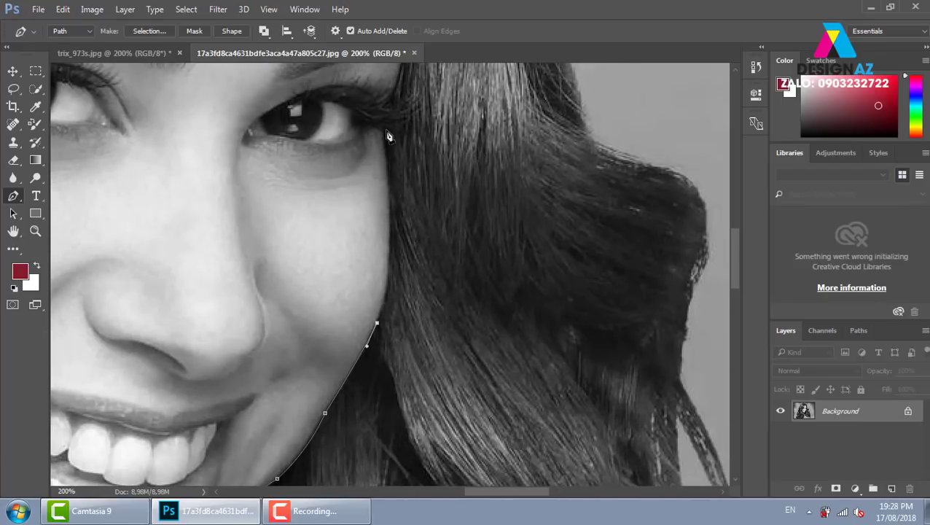
left_click_drag(384, 133, 400, 274)
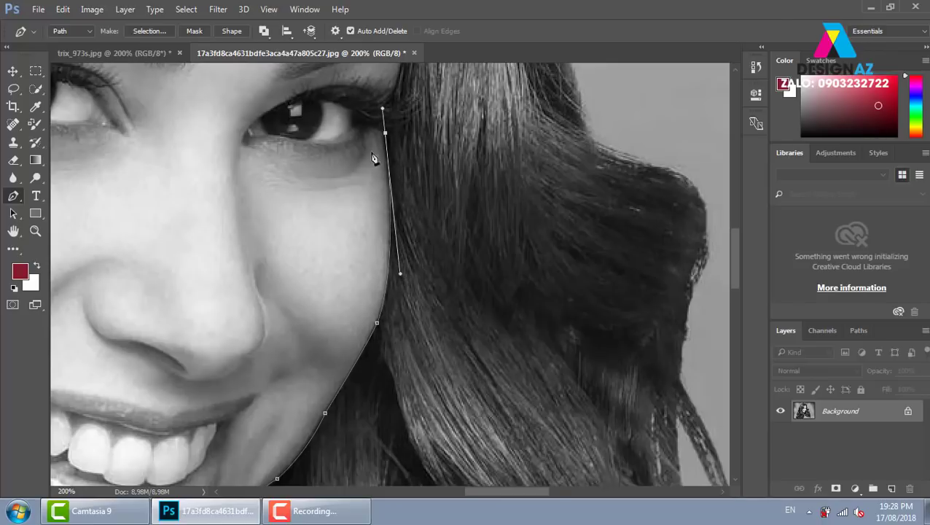
left_click(385, 133, "alt")
scroll(442, 182, "up", 1)
scroll(446, 208, "up", 1)
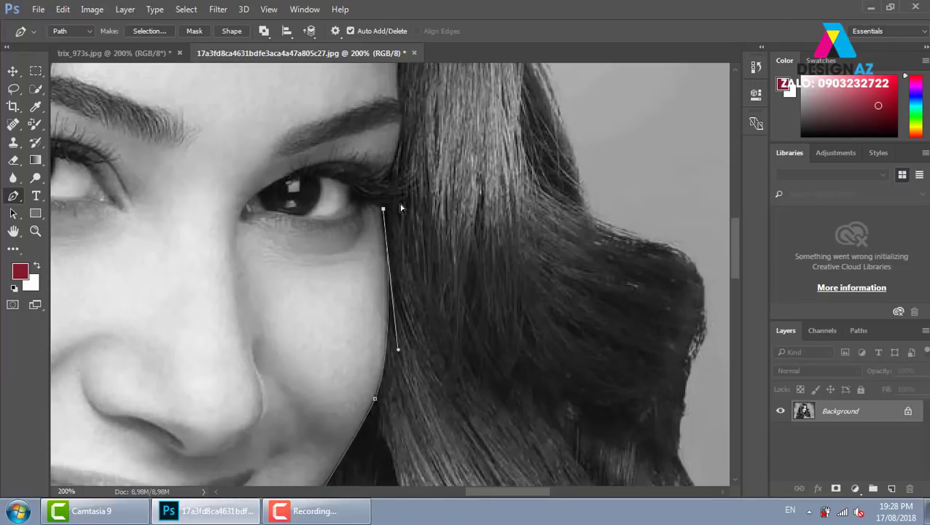
Start the face path with curved anchors from the eye corner up the temple hairline
left_click_drag(384, 209, 394, 213)
key("ctrl+z")
left_click_drag(405, 193, 415, 178)
left_click_drag(388, 175, 394, 159)
scroll(398, 193, "up", 3)
scroll(403, 204, "up", 1)
left_click_drag(384, 217, 382, 202)
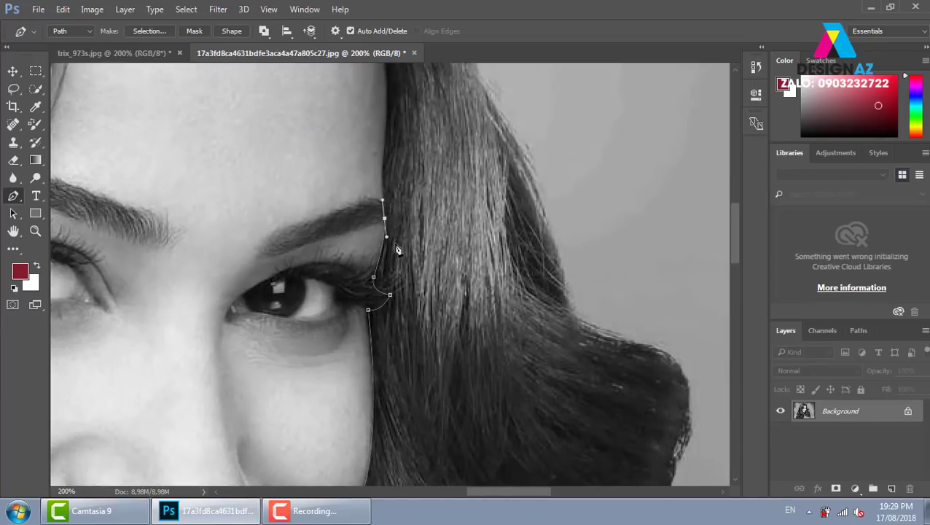
left_click(384, 217, "alt")
left_click(384, 185)
scroll(415, 204, "up", 3)
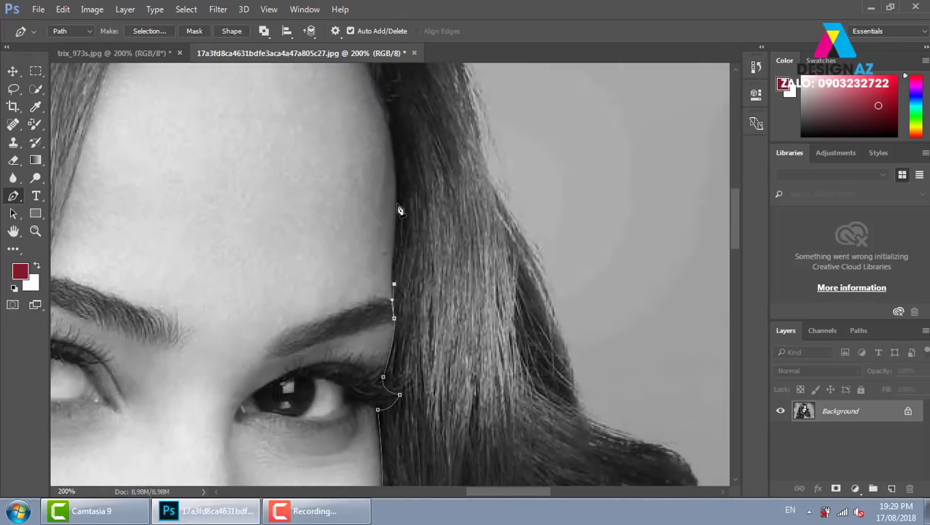
left_click(397, 203)
scroll(394, 197, "up", 3)
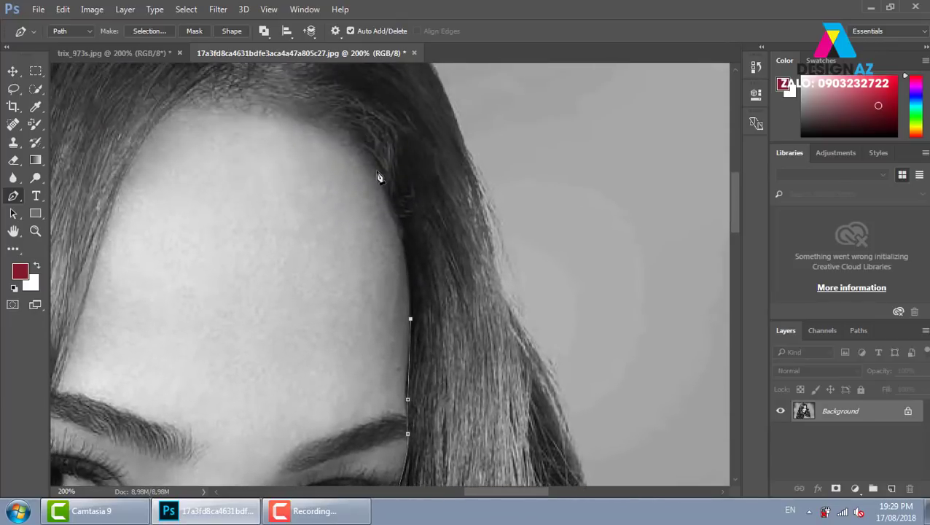
Continue the path across the top of the forehead and down the left hairline
left_click_drag(377, 172, 341, 121)
left_click_drag(284, 108, 224, 104)
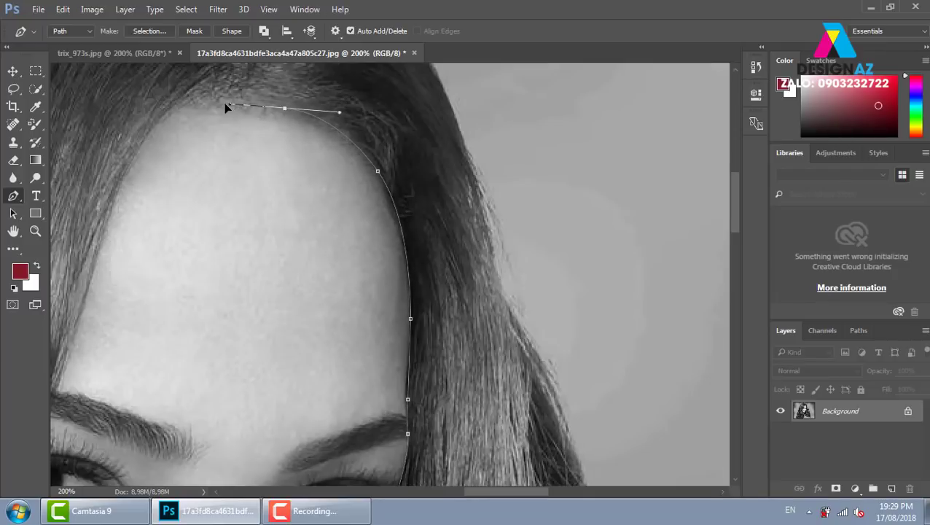
left_click(285, 109, "alt")
left_click_drag(159, 118, 119, 160)
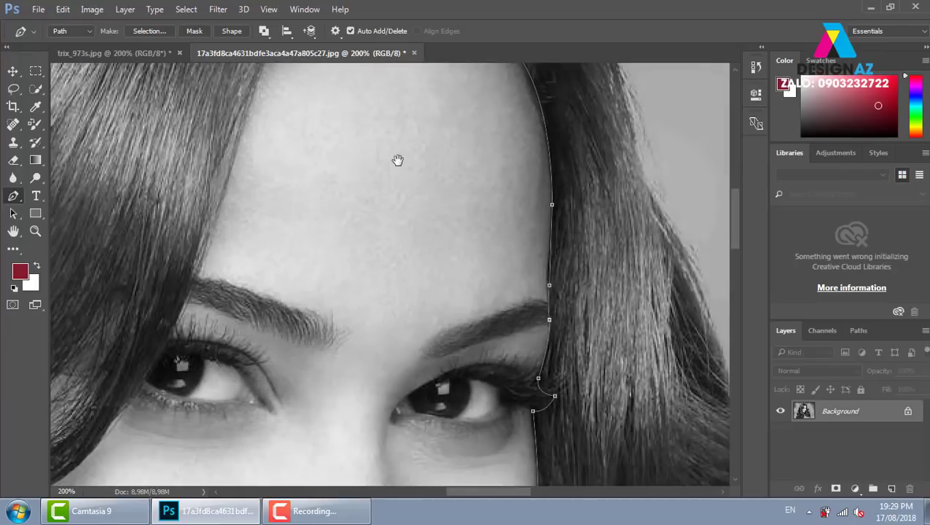
left_click_drag(301, 244, 399, 159)
left_click_drag(240, 216, 178, 377)
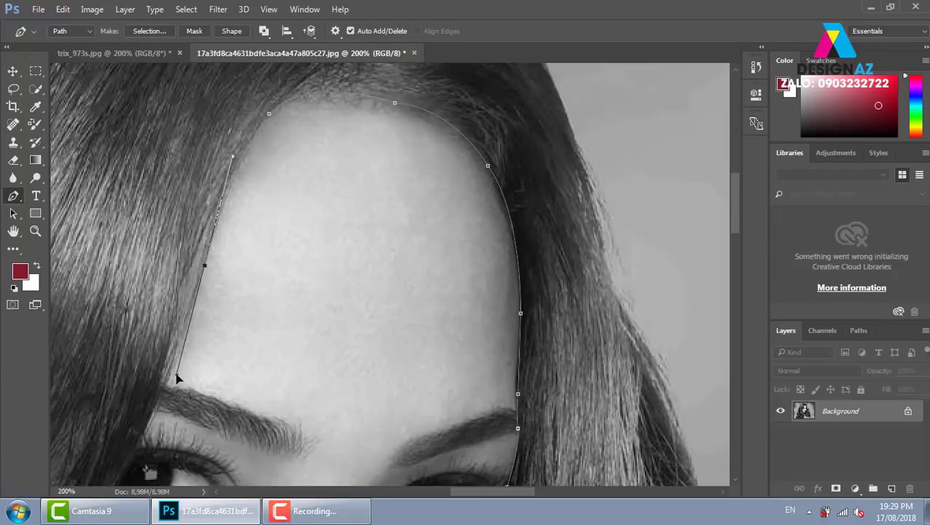
left_click(205, 266)
Carry the path along the left cheek where hair meets skin and down to the neck
left_click_drag(213, 284, 334, 237)
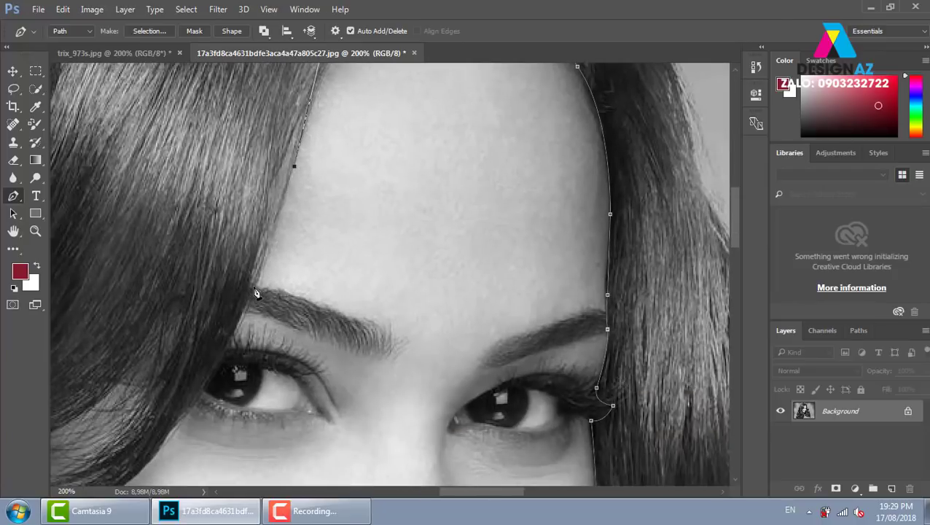
mouse_move(255, 291)
left_mouse_down()
mouse_move(317, 201)
mouse_move(340, 116)
left_mouse_up()
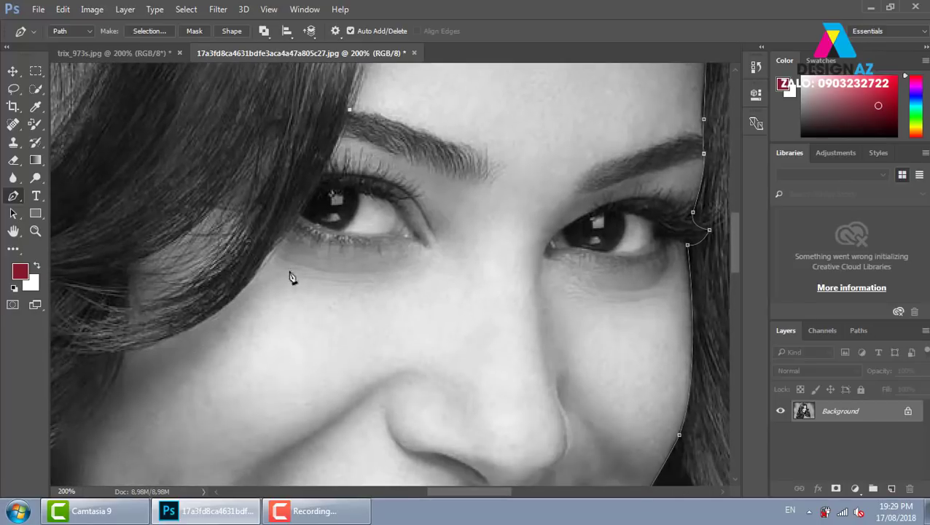
left_click_drag(220, 312, 150, 361)
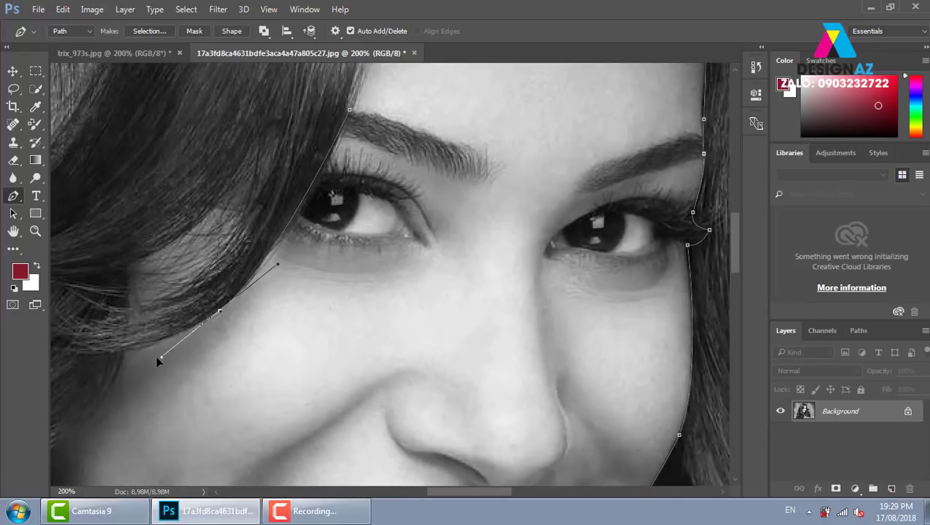
left_click(219, 312, "alt")
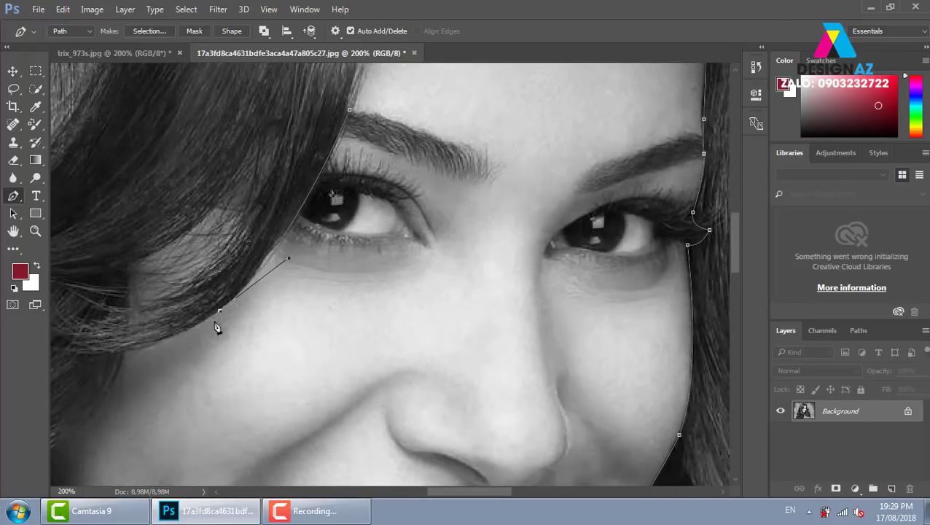
mouse_move(171, 339)
left_mouse_down()
mouse_move(351, 235)
mouse_move(271, 244)
left_mouse_up()
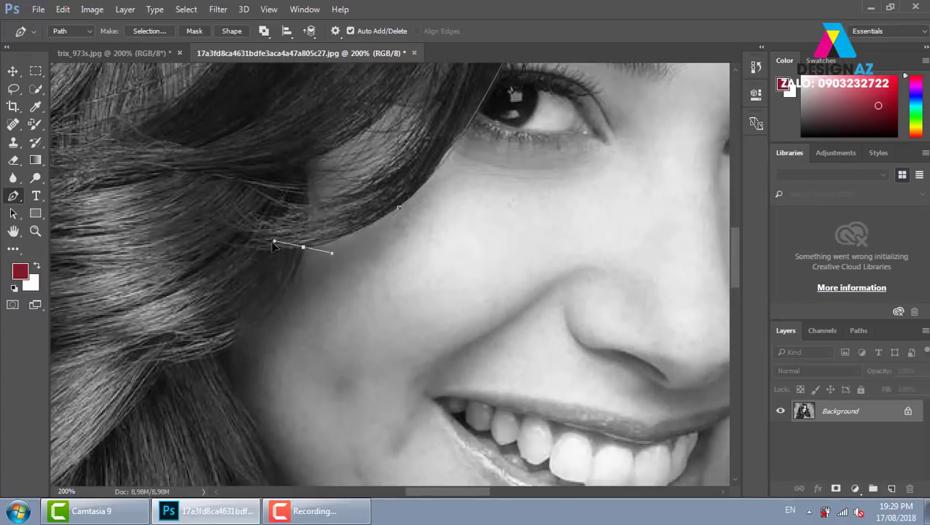
left_click(304, 248, "alt")
left_click_drag(298, 329, 368, 206)
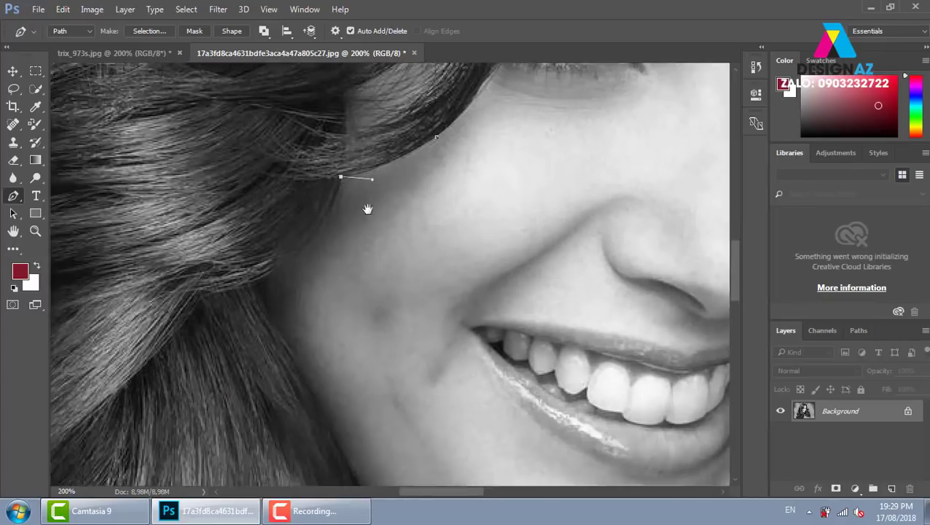
mouse_move(281, 239)
left_mouse_down()
mouse_move(261, 241)
mouse_move(210, 274)
left_mouse_up()
left_click(280, 239, "alt")
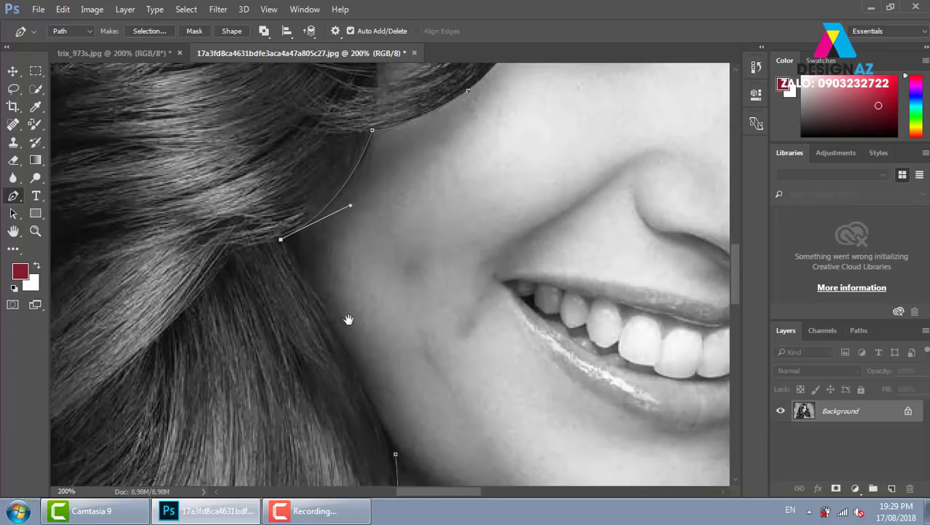
scroll(349, 319, "down", 3)
left_click(394, 357)
left_click_drag(396, 375, 394, 393)
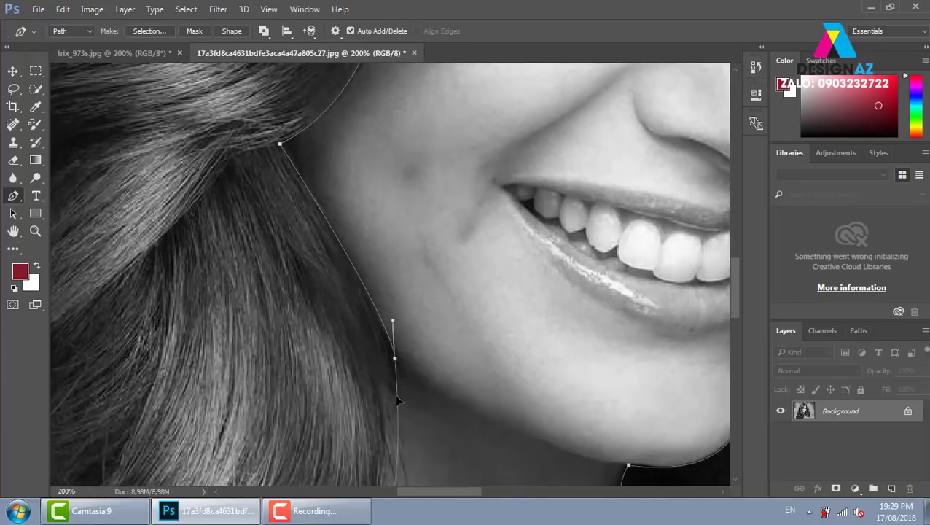
key("ctrl+minus")
key("ctrl+minus")
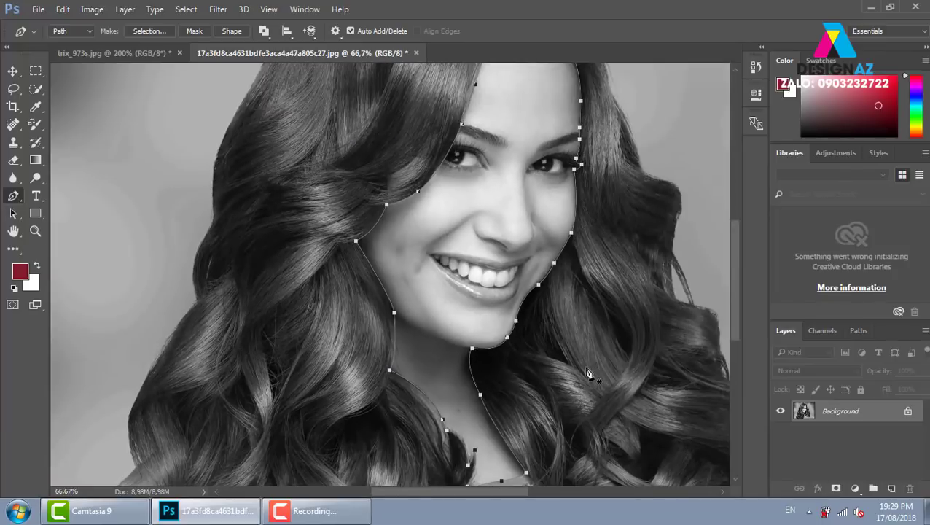
Load the face path as a selection and copy it to Layer 1, briefly hiding the Background to check
key("ctrl+Return")
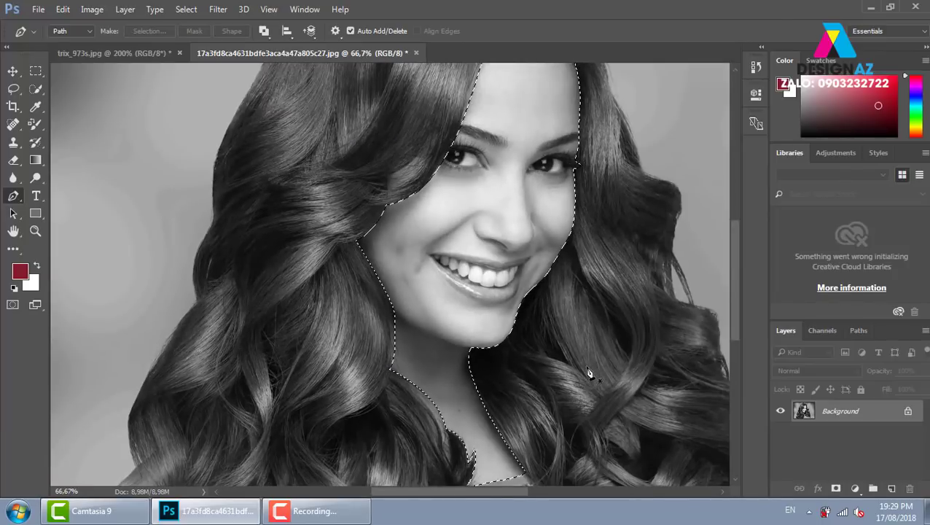
key("ctrl+j")
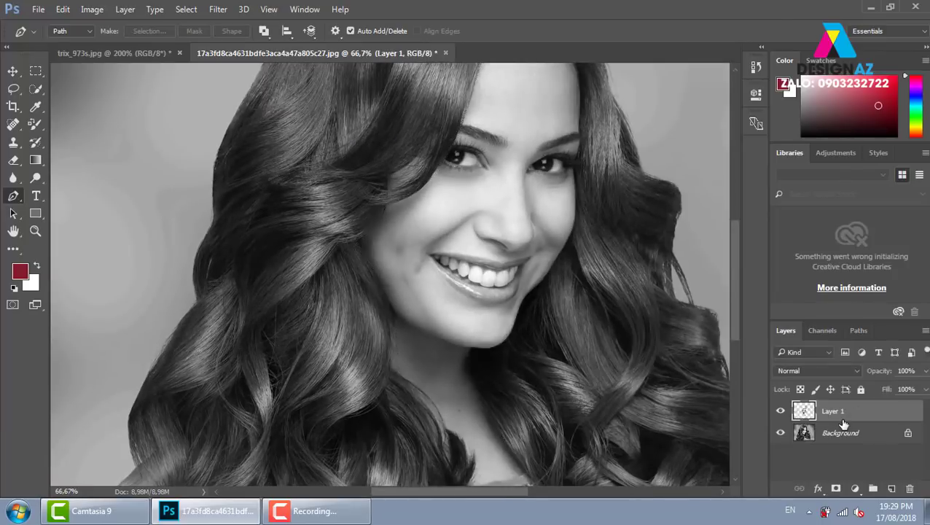
left_click_drag(515, 234, 371, 188)
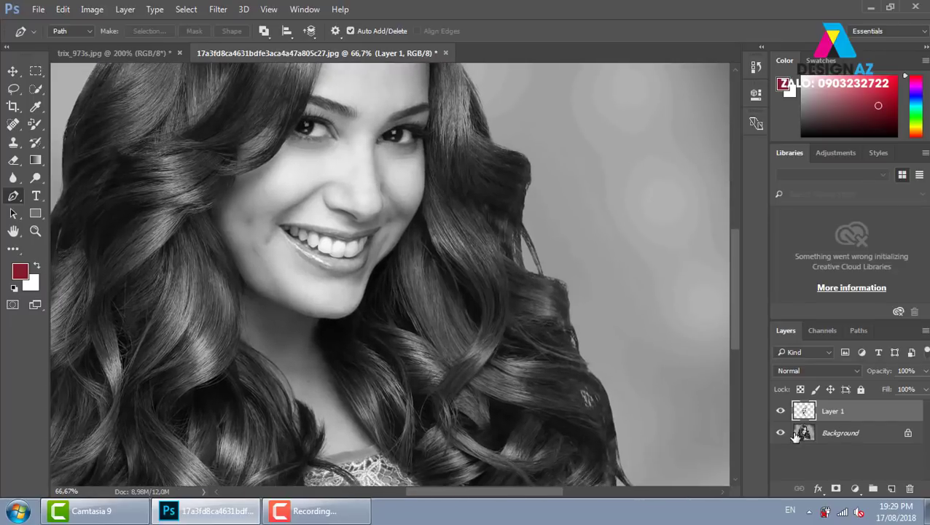
left_click(784, 435)
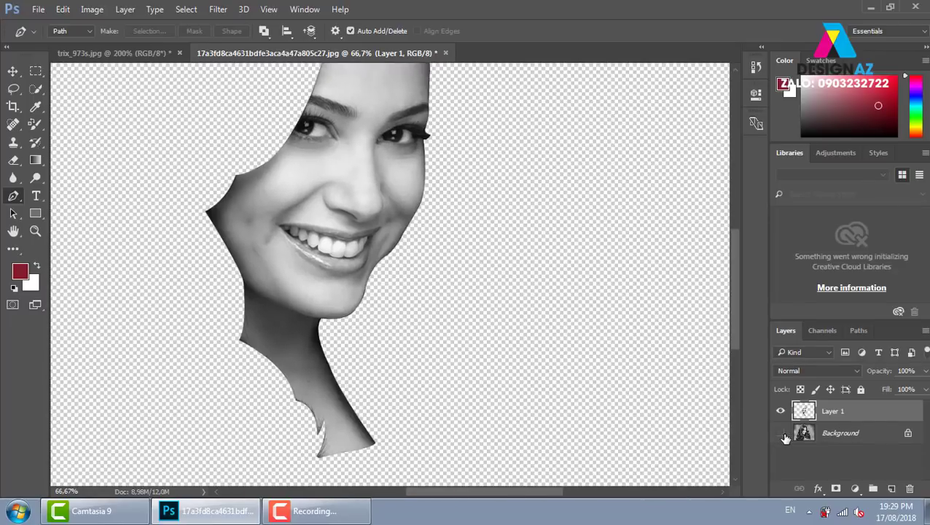
left_click(781, 433)
left_click_drag(369, 144, 375, 188)
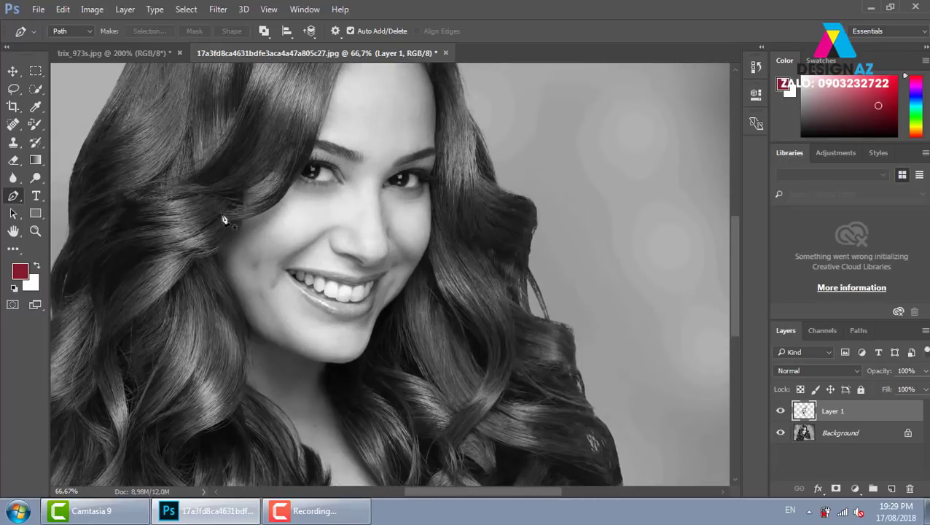
Open 412155.jpg, sample its dark brown hair as the foreground colour, then close it
key("ctrl+o")
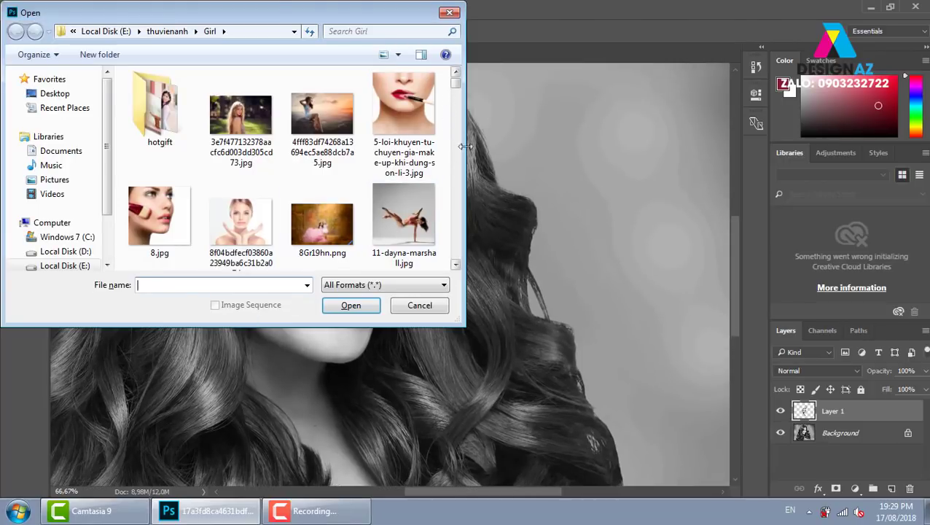
left_click_drag(459, 86, 463, 104)
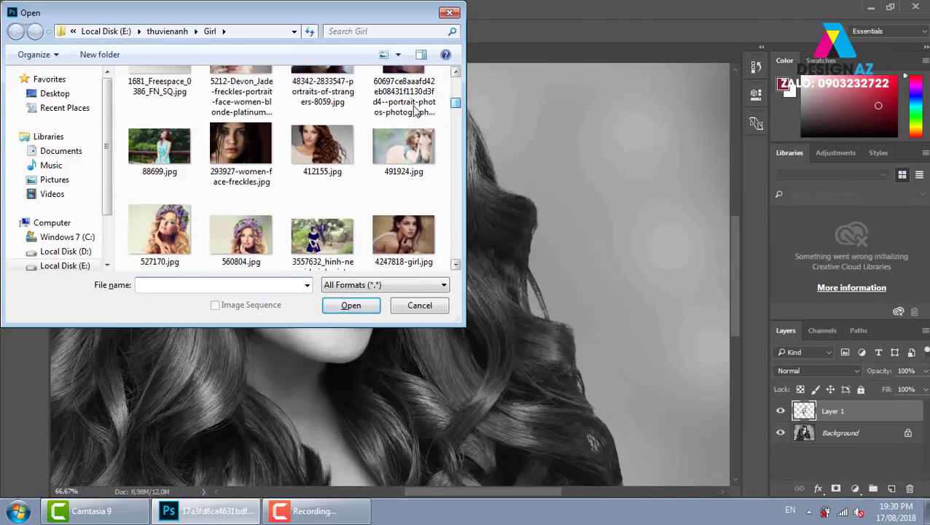
left_click(326, 154)
left_click(368, 305)
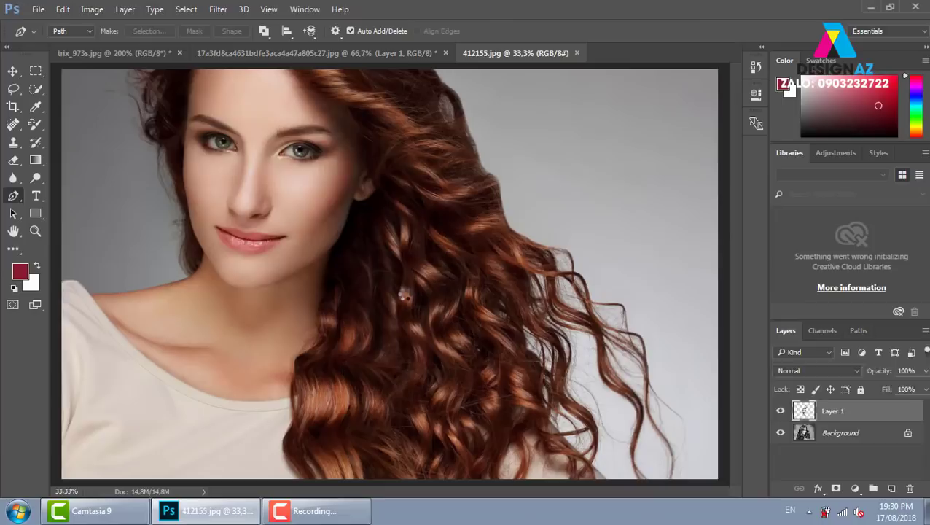
key("i")
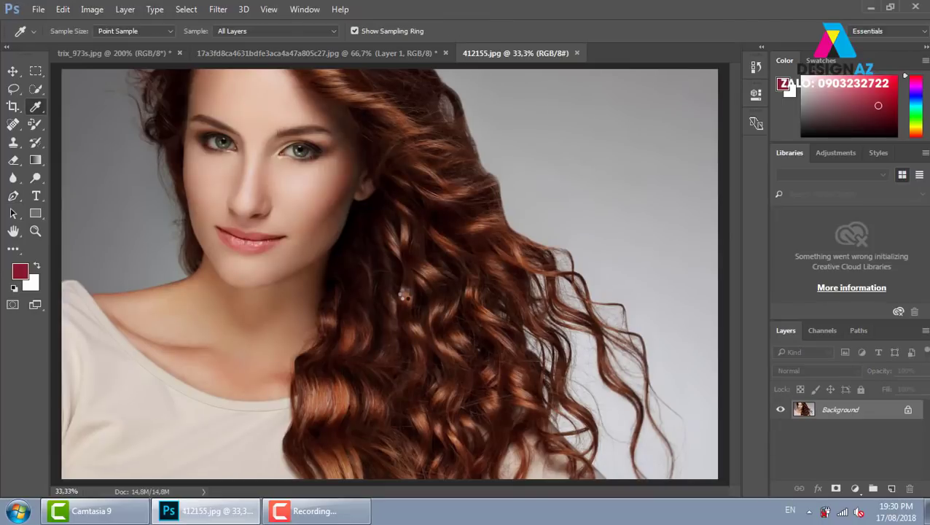
left_click(359, 237)
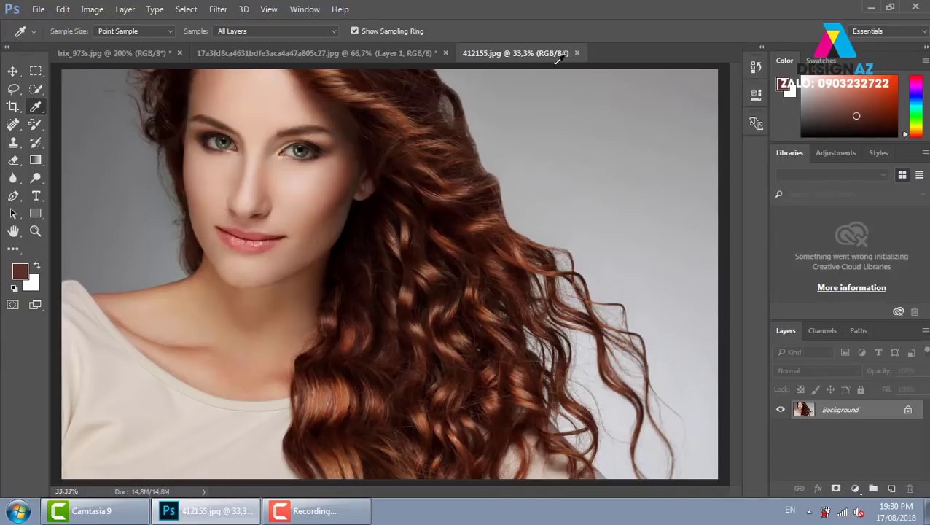
left_click(577, 54)
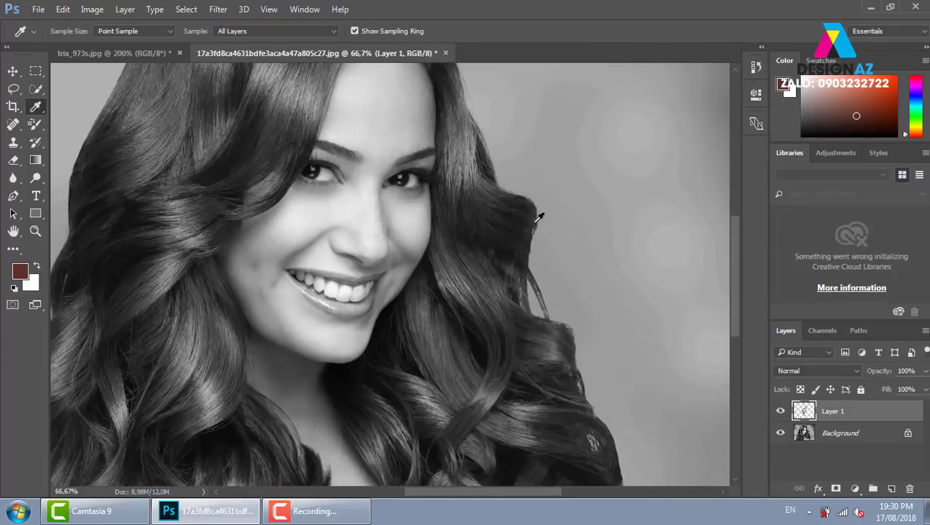
Paint the sampled colour over the face skin, neck and upper chest on Layer 1
key("b")
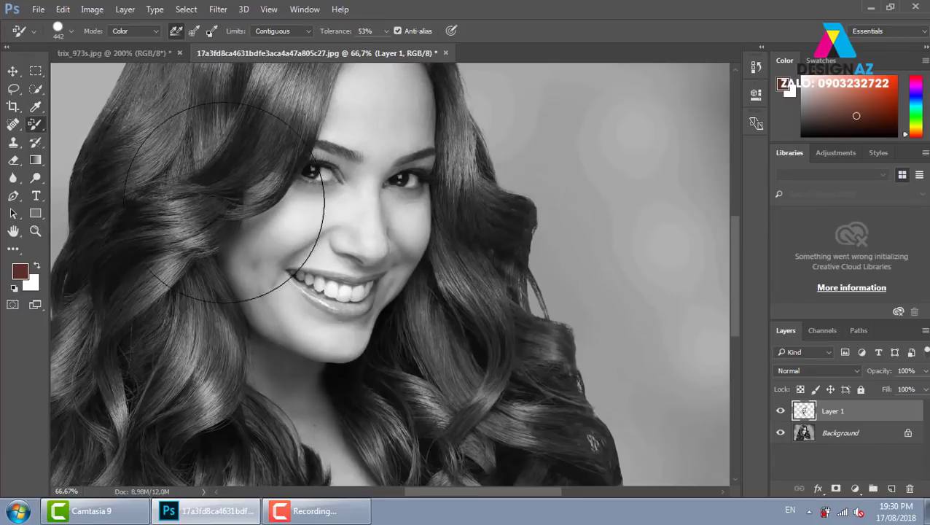
key("ctrl+minus")
mouse_move(446, 208)
left_mouse_down()
mouse_move(384, 228)
mouse_move(343, 218)
mouse_move(384, 248)
left_mouse_up()
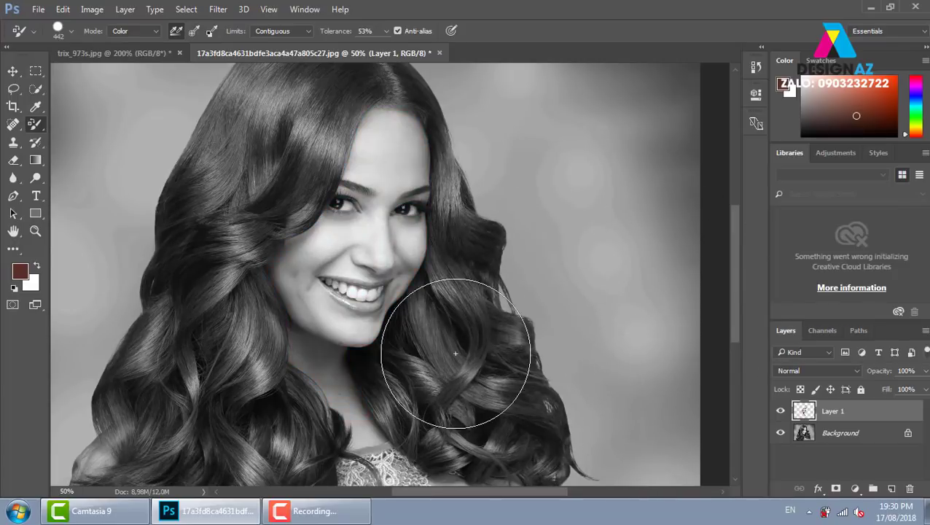
mouse_move(374, 415)
left_mouse_down()
mouse_move(301, 370)
mouse_move(409, 210)
left_mouse_up()
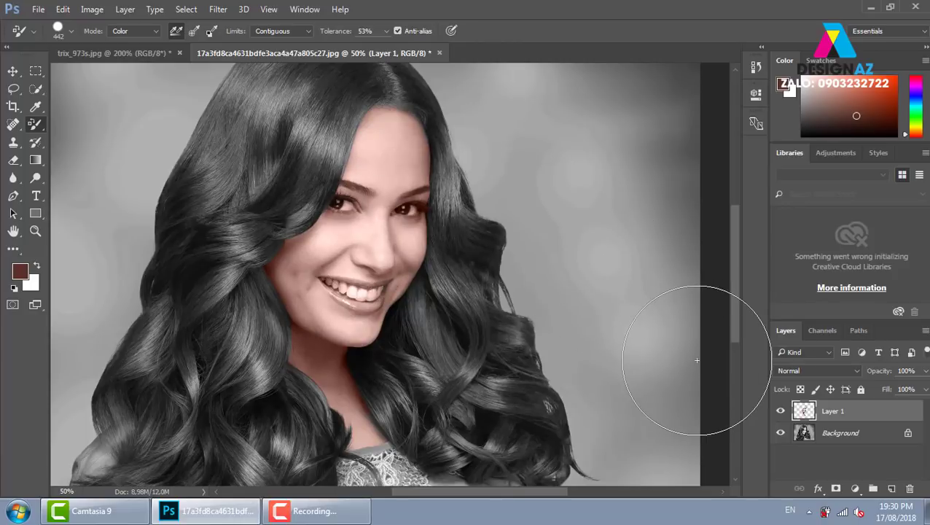
key("ctrl+plus")
key("ctrl+plus")
key("ctrl+plus")
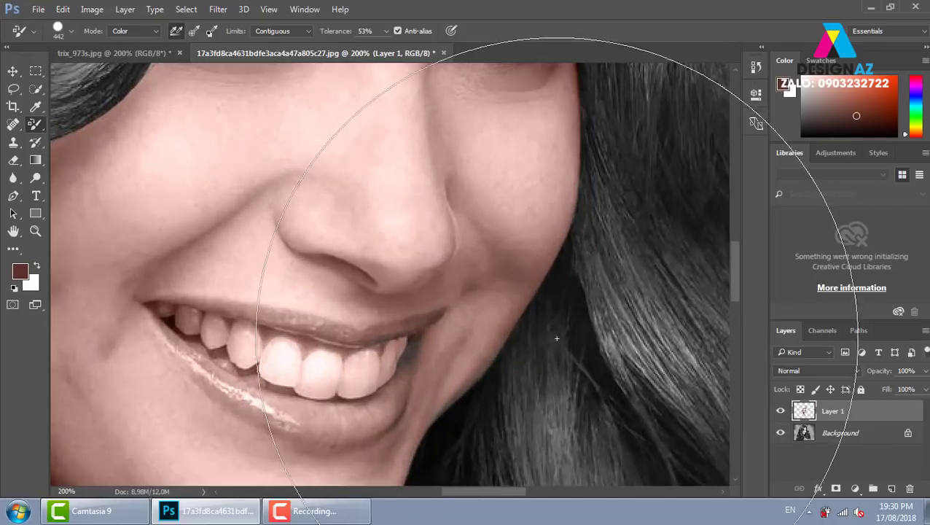
left_click_drag(457, 160, 374, 328)
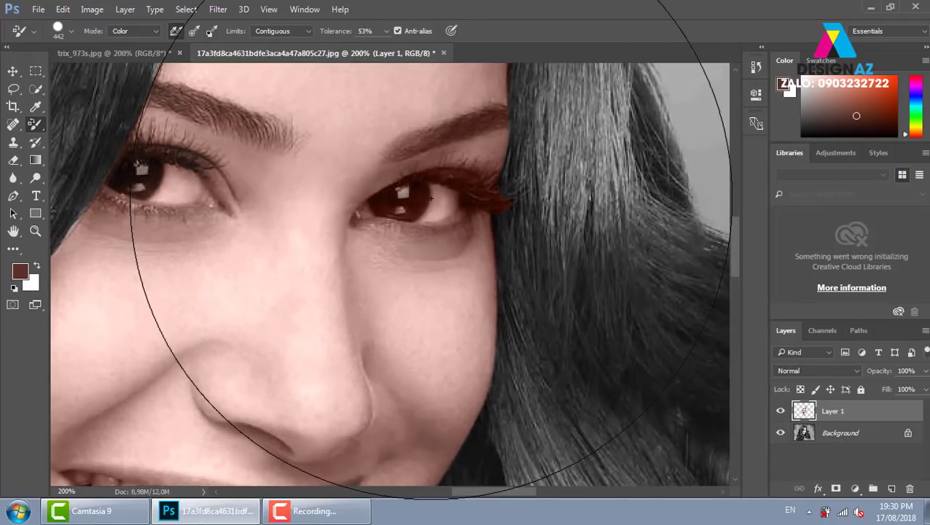
Add a layer mask to Layer 1 and set up a black Brush at 61%, then lower opacity
left_click(836, 488)
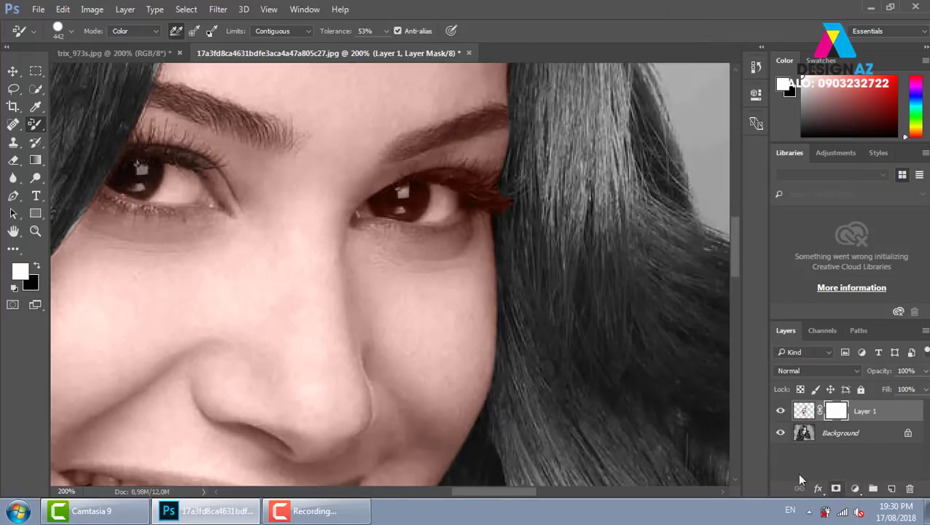
right_click(32, 130)
left_click(83, 124)
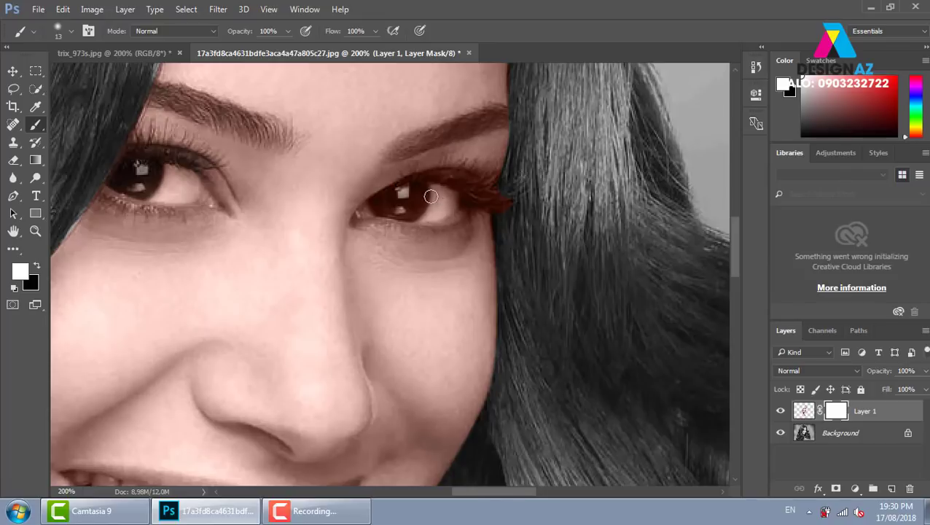
left_click(288, 31)
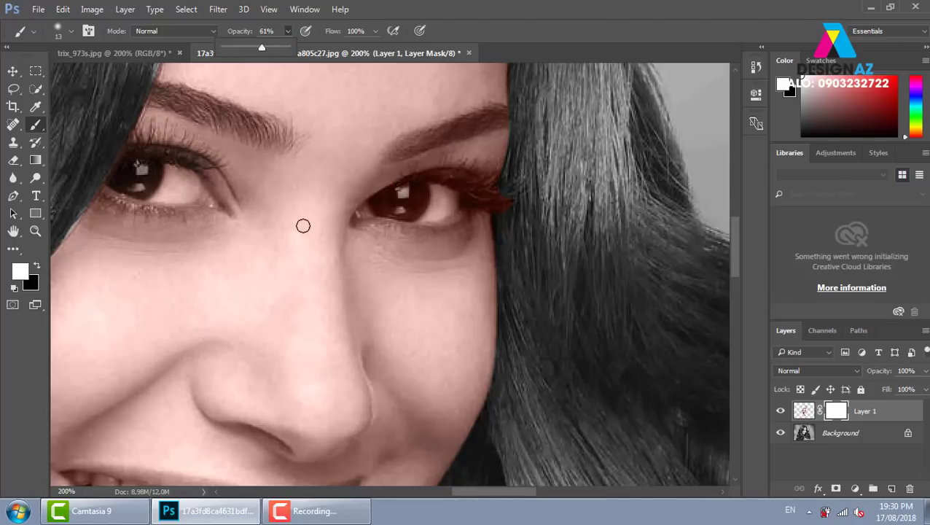
left_click(436, 204)
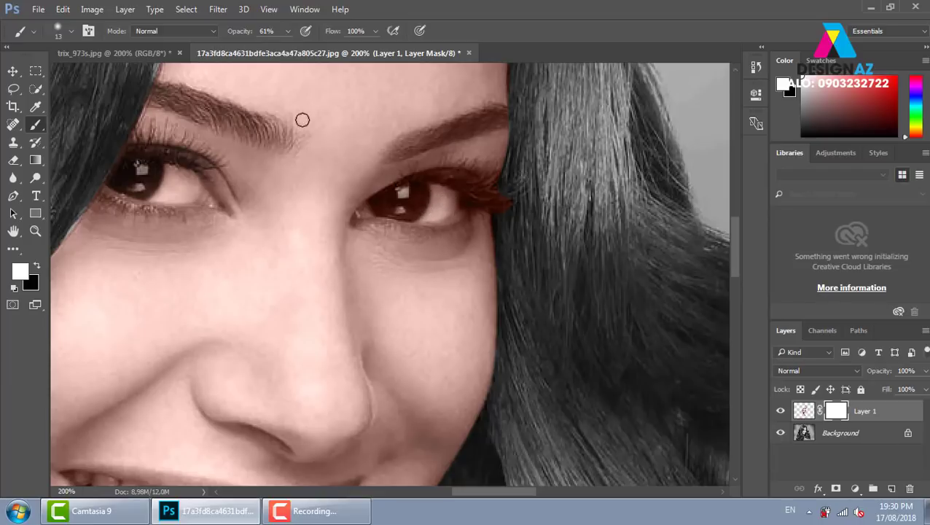
key("x")
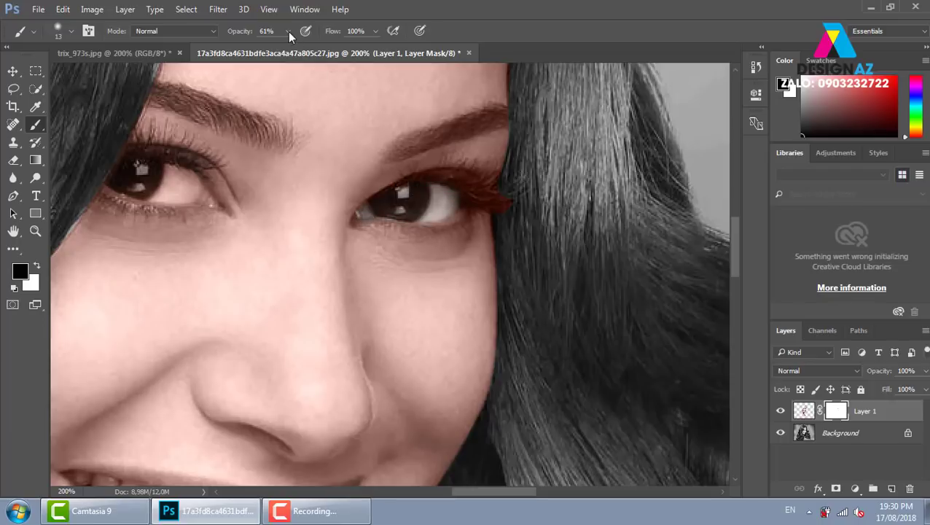
left_click_drag(288, 31, 277, 51)
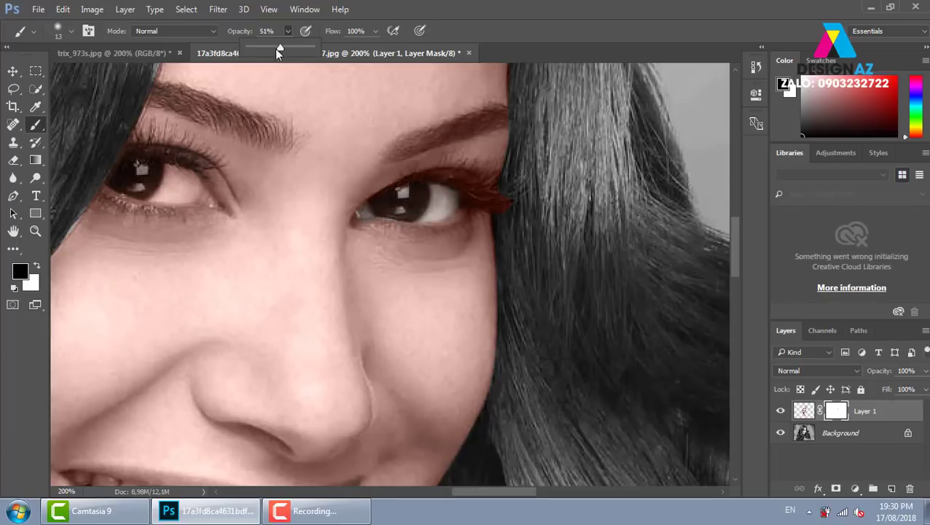
left_click(473, 189)
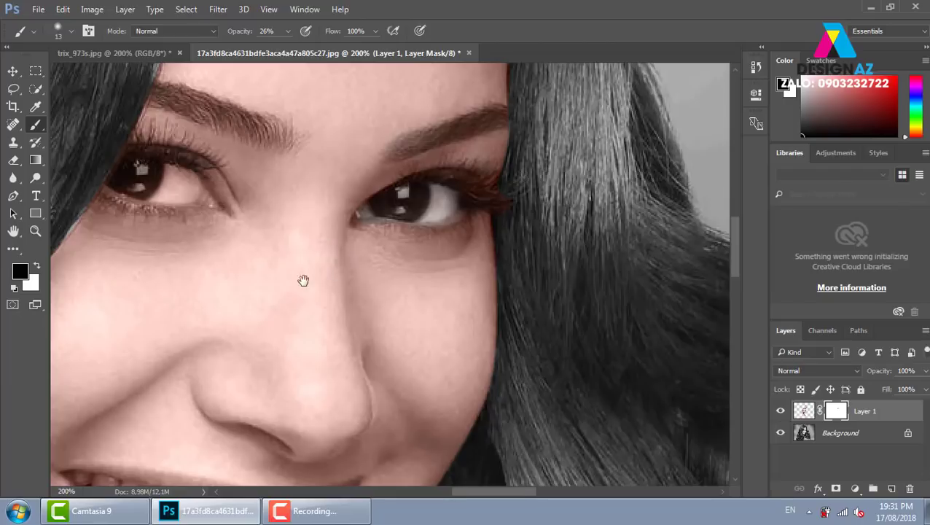
Paint the mask at 47% opacity to clear the tint from the eyes and upper teeth
left_click_drag(318, 206, 451, 240)
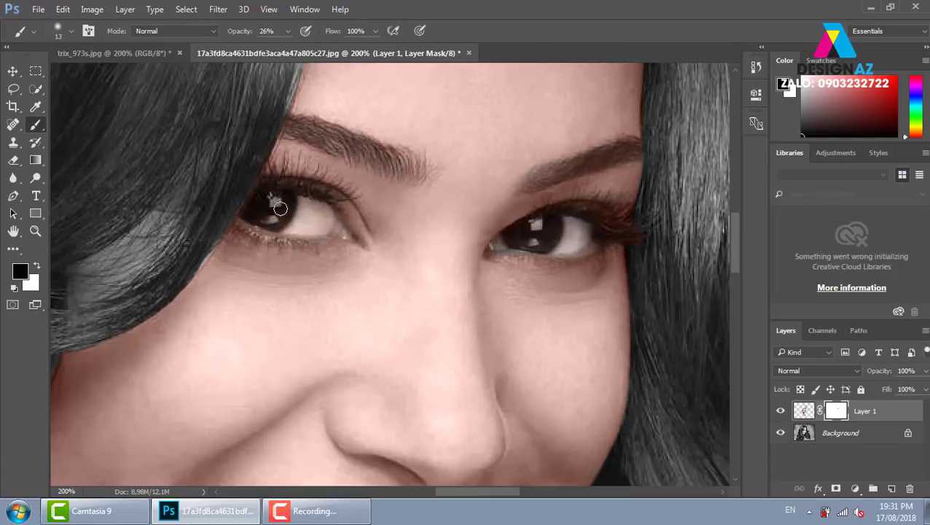
scroll(356, 241, "down", 5)
left_click_drag(355, 348, 304, 306)
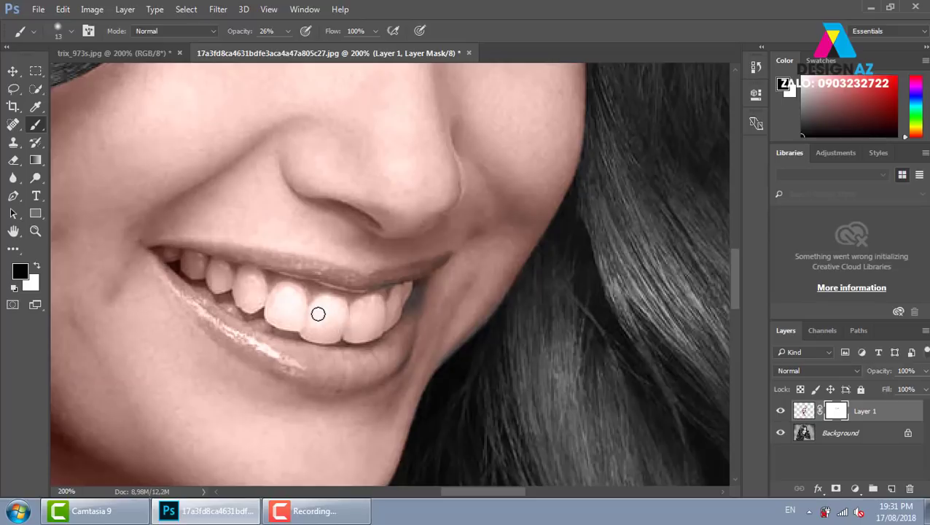
left_click(288, 32)
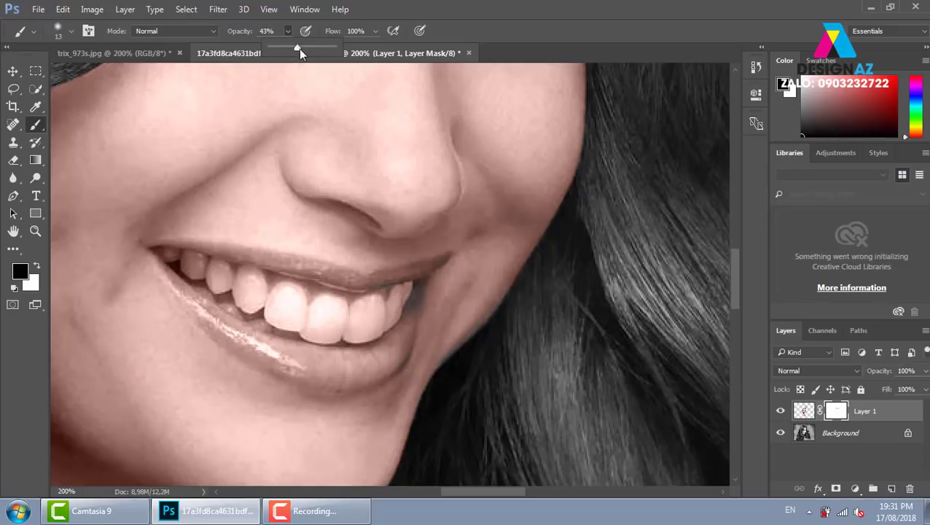
left_click_drag(298, 49, 302, 48)
mouse_move(305, 332)
left_mouse_down()
mouse_move(315, 313)
mouse_move(318, 334)
mouse_move(344, 312)
mouse_move(365, 317)
mouse_move(365, 329)
mouse_move(357, 328)
mouse_move(390, 316)
mouse_move(399, 301)
mouse_move(295, 307)
mouse_move(286, 316)
mouse_move(257, 306)
mouse_move(251, 280)
mouse_move(215, 286)
left_mouse_up()
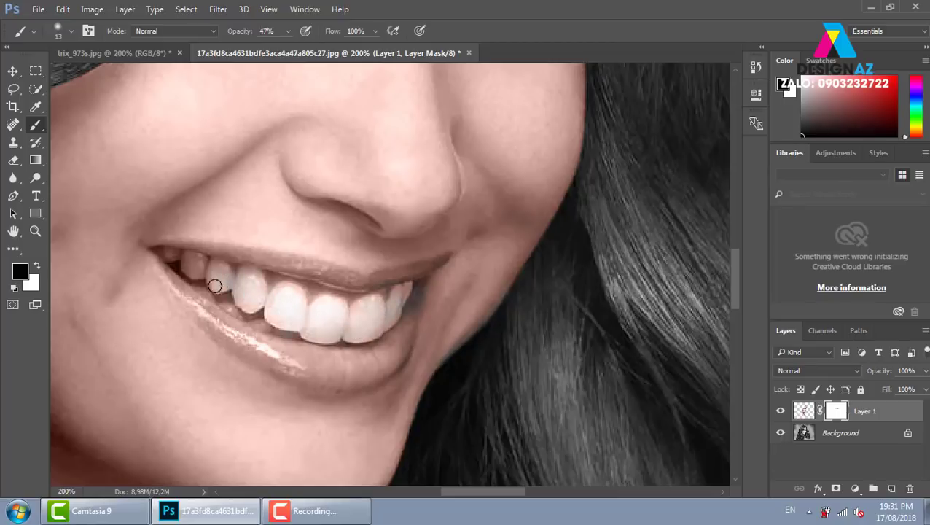
left_click_drag(301, 322, 314, 253)
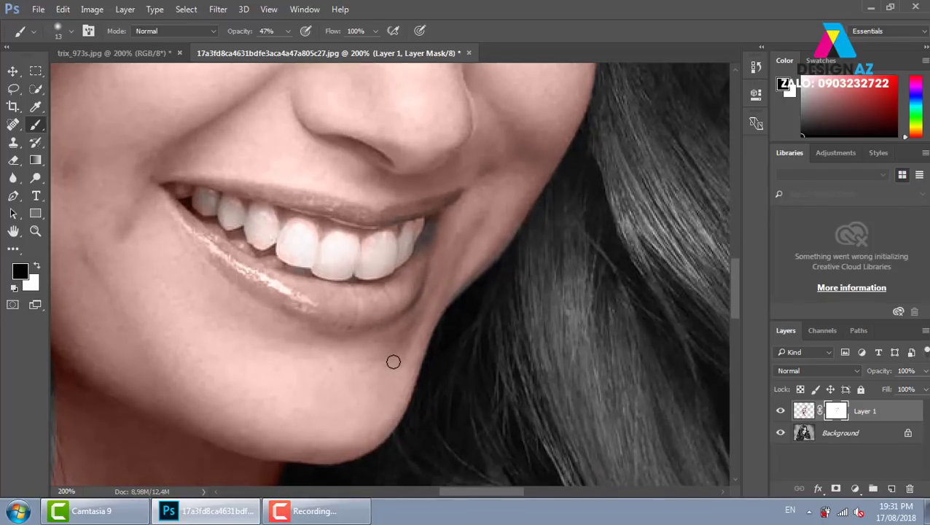
scroll(394, 361, "down", 1)
scroll(386, 328, "down", 1)
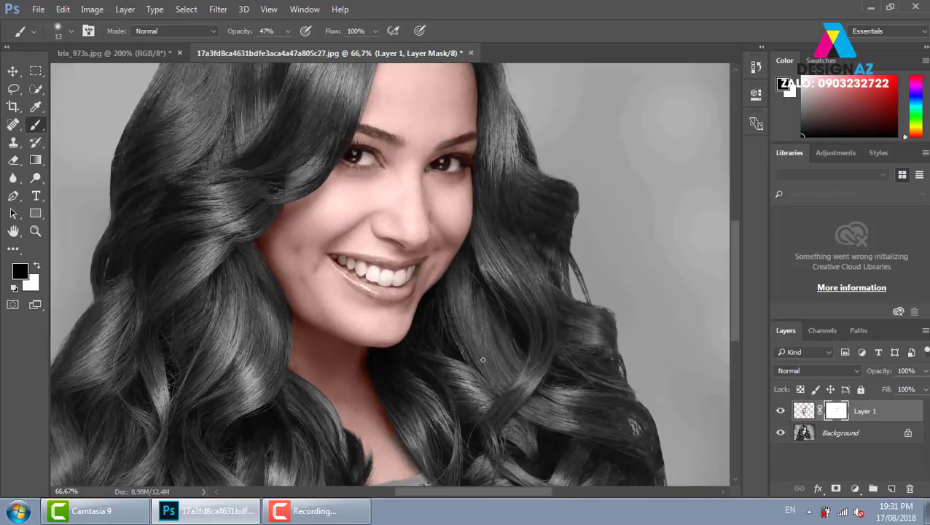
scroll(459, 342, "up", 1)
scroll(416, 320, "up", 2)
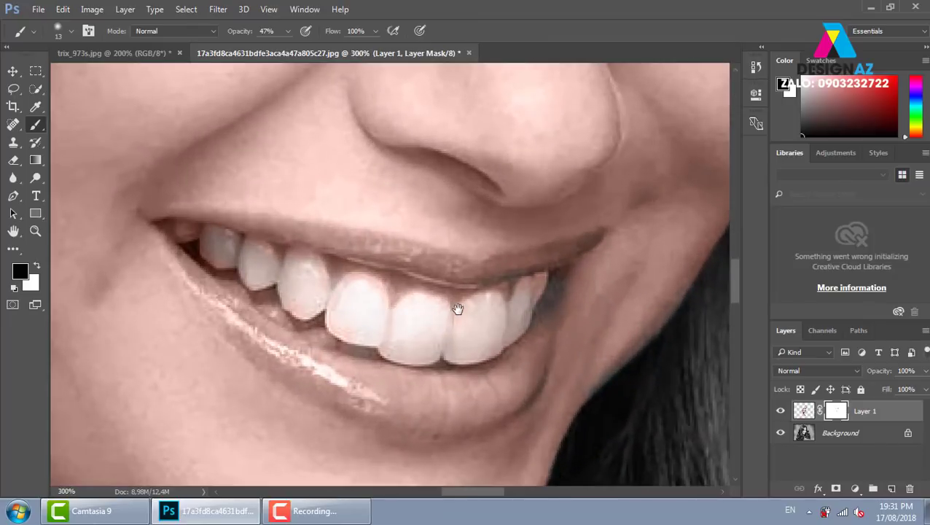
left_click_drag(457, 307, 447, 264)
Trace a pen path along the upper lip edge from the left to the right mouth corner
key("p")
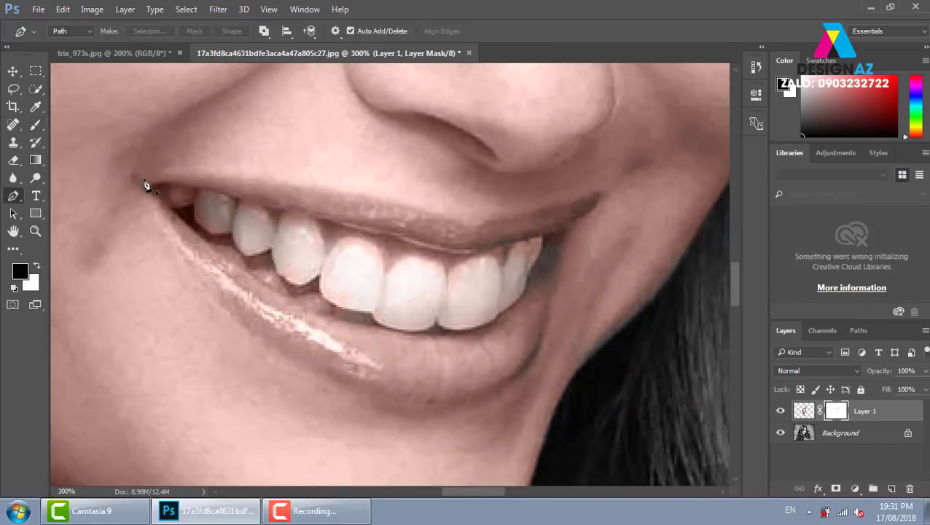
left_click(137, 180)
left_click_drag(265, 187, 307, 191)
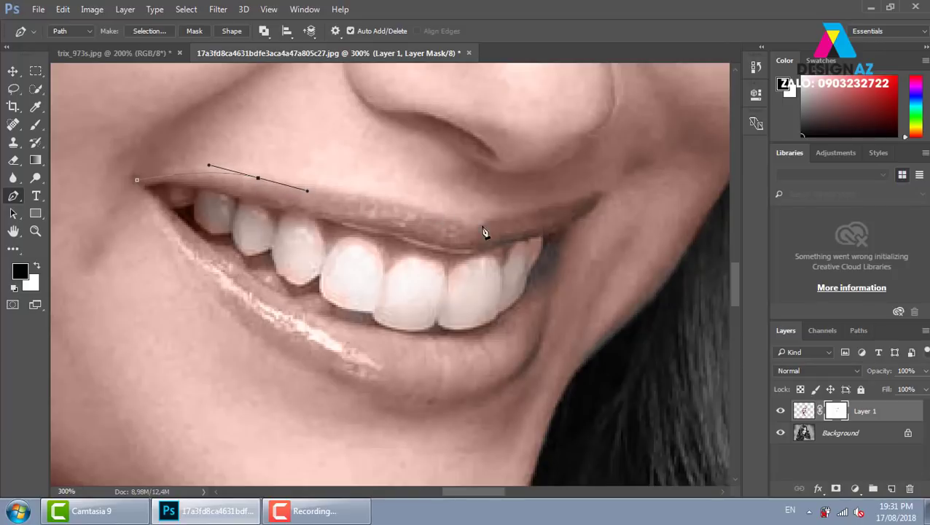
left_click_drag(472, 225, 476, 234)
key("ctrl+z")
left_click(306, 187)
left_click(258, 179, "alt")
left_click(338, 186)
left_click_drag(474, 229, 493, 257)
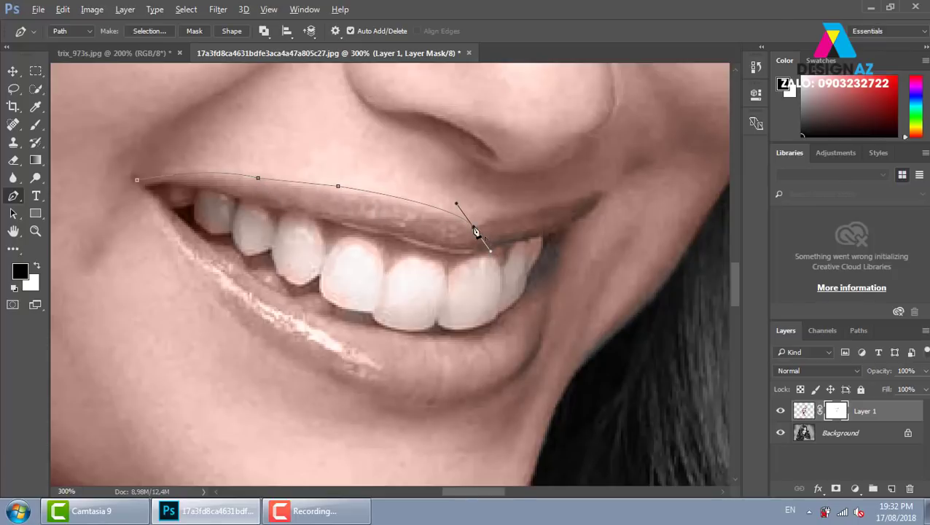
left_click_drag(505, 216, 527, 216)
left_click(603, 195, "alt")
left_click_drag(541, 239, 509, 248)
left_click(542, 240, "alt")
Bring the path back over the tops of the upper teeth and close it at the left corner
left_click(501, 266, "alt")
left_click_drag(449, 276, 431, 307)
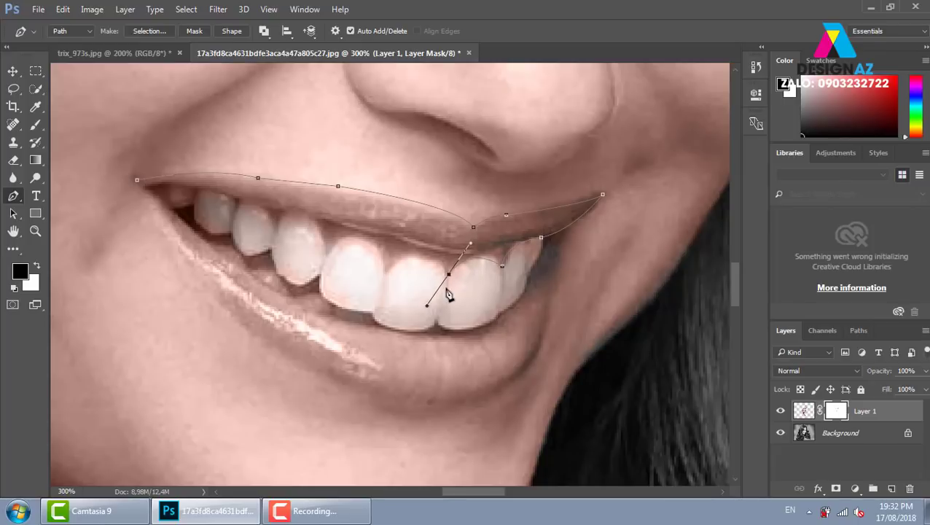
left_click(449, 274, "alt")
left_click_drag(387, 270, 356, 299)
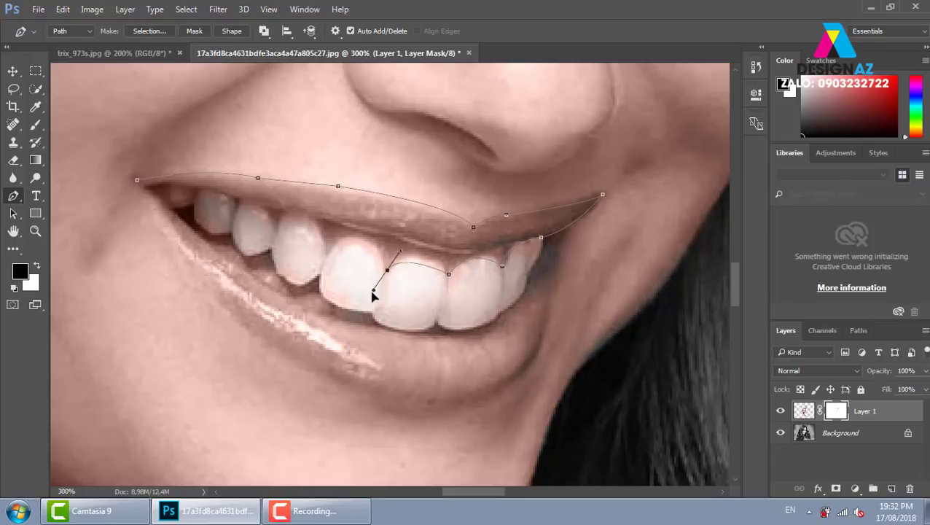
left_click(387, 270, "alt")
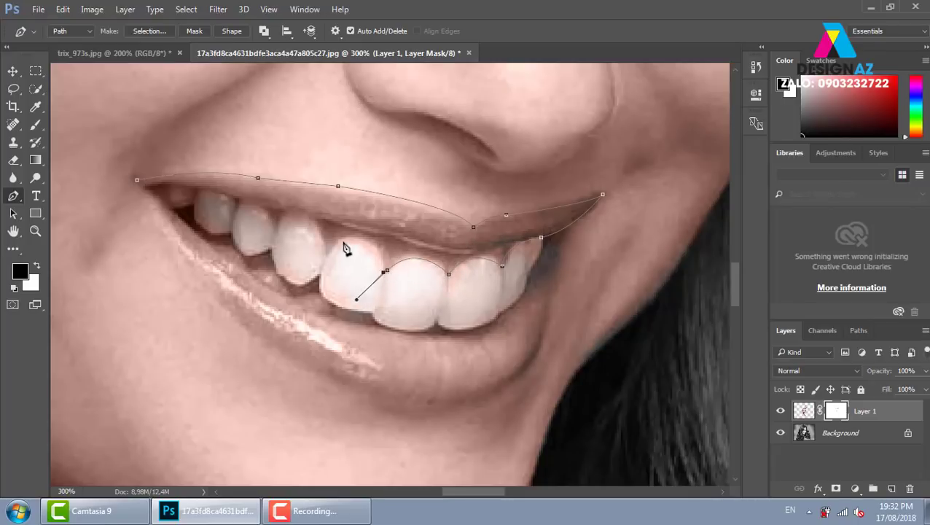
left_click(388, 271, "alt")
left_click_drag(328, 252, 292, 295)
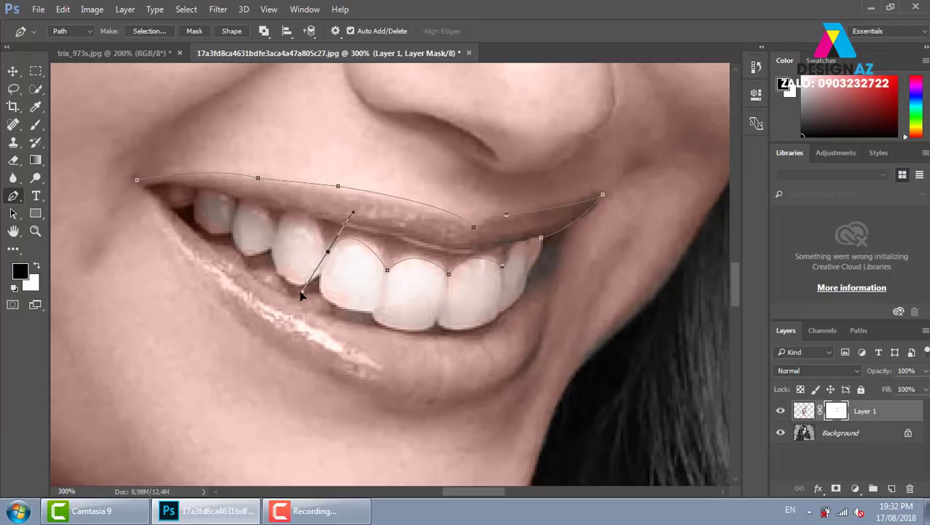
left_click(328, 252, "alt")
mouse_move(308, 213)
left_mouse_down()
mouse_move(285, 212)
mouse_move(276, 238)
left_mouse_up()
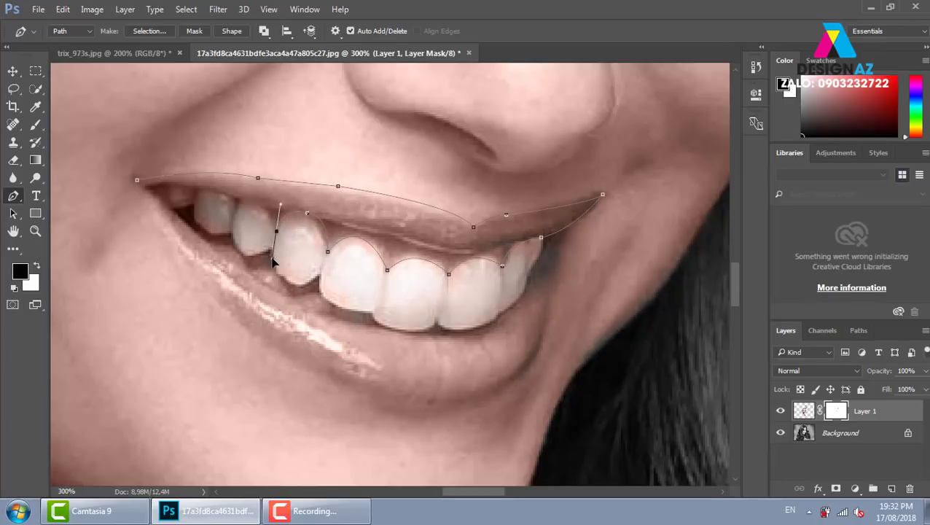
left_click_drag(261, 202, 233, 227)
left_click(260, 204, "alt")
left_click_drag(194, 218, 188, 228)
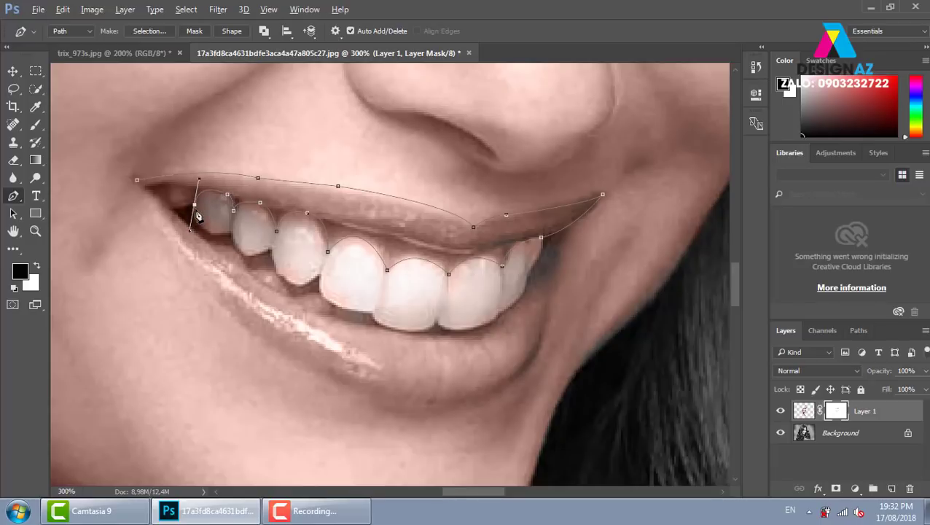
left_click(170, 209)
left_click(138, 182)
Load the upper-lip path as a selection and trace the lower lip to the right mouth corner
key("ctrl+Return")
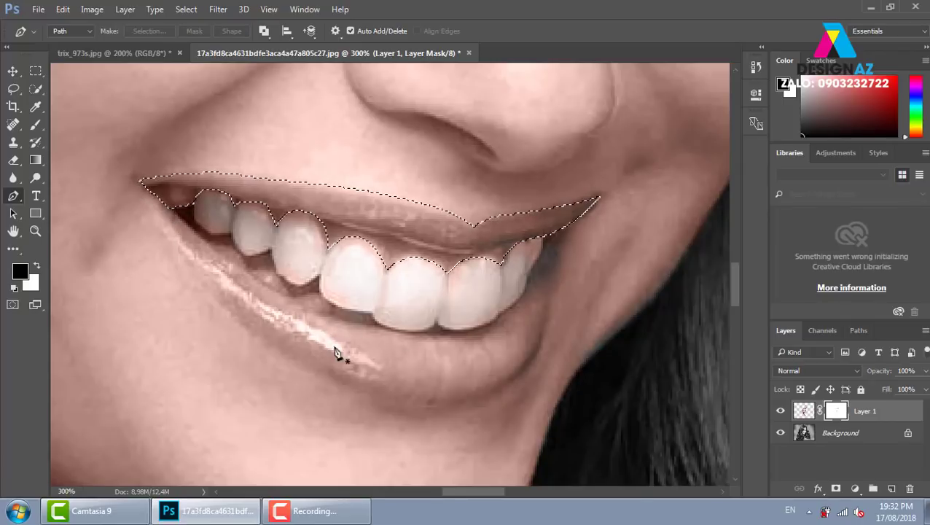
left_click_drag(339, 353, 296, 280)
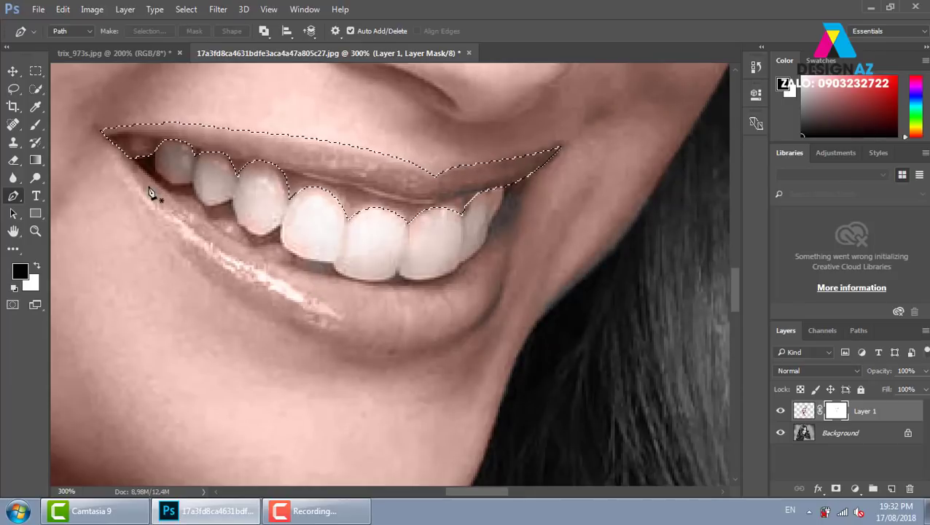
left_click(107, 138)
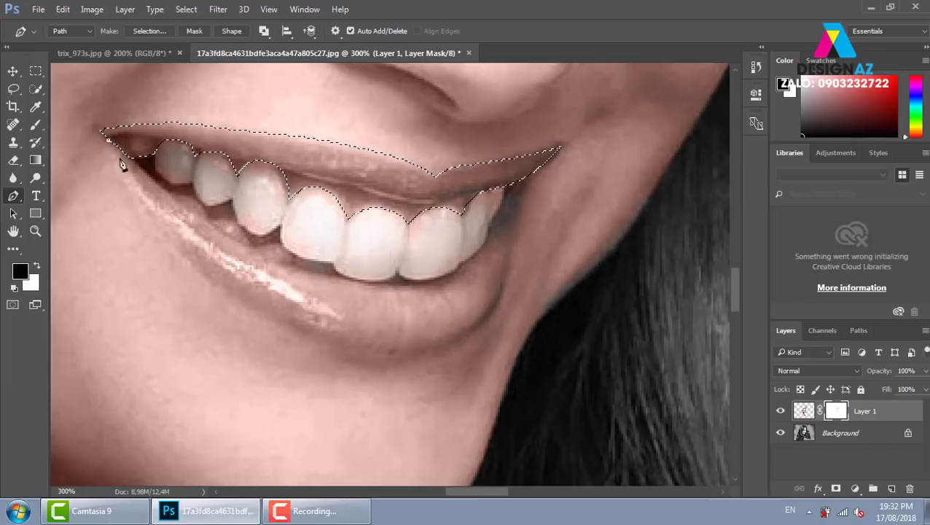
left_click_drag(321, 345, 479, 407)
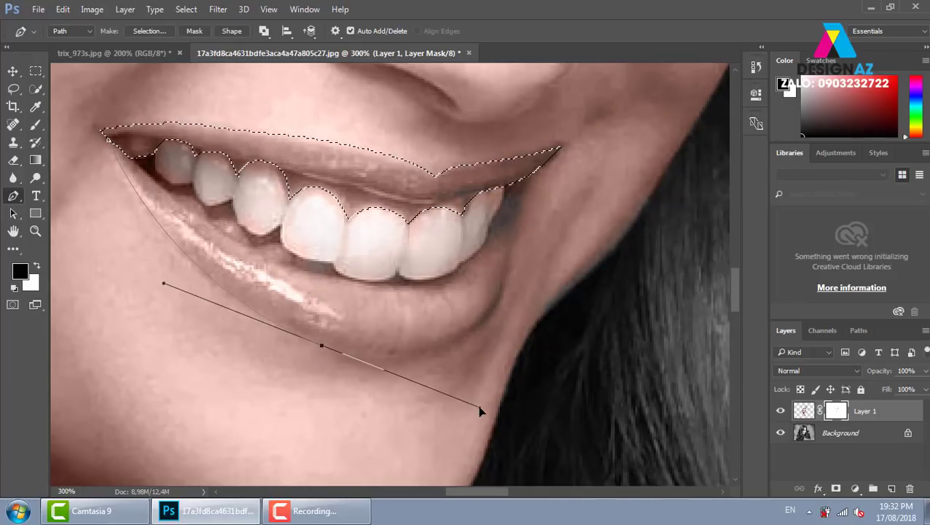
left_click(322, 344, "alt")
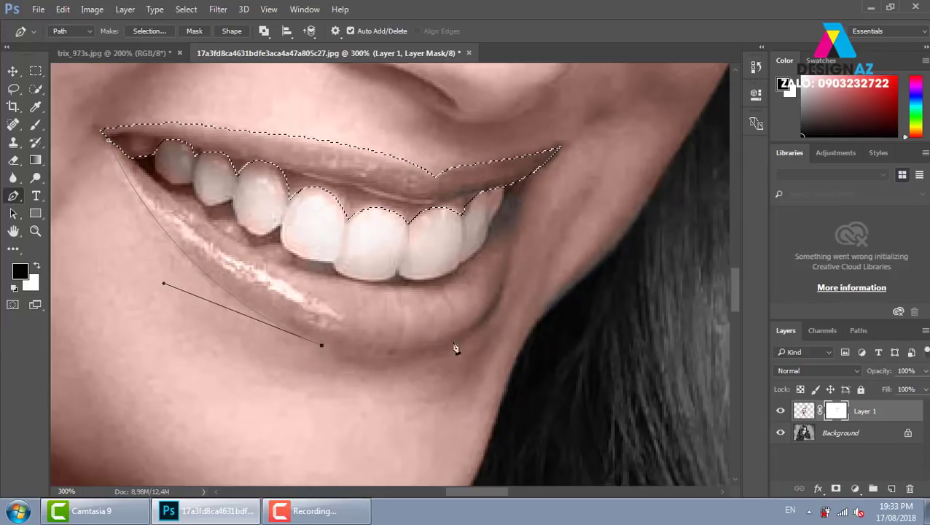
left_click_drag(500, 300, 548, 197)
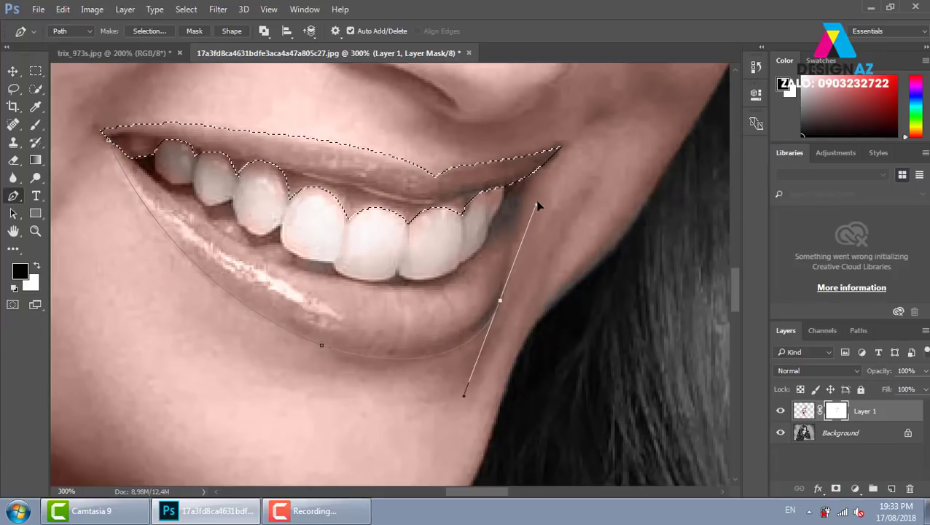
left_click(500, 300, "alt")
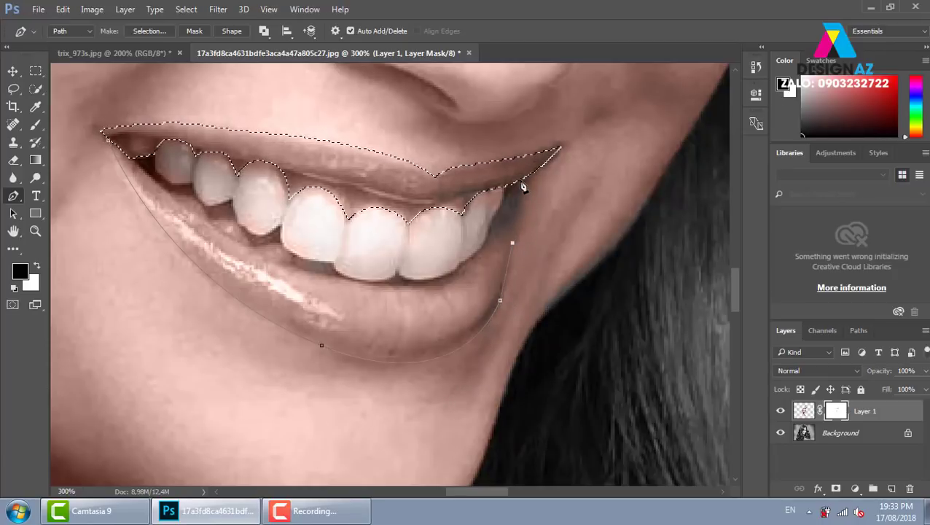
mouse_move(519, 179)
left_mouse_down()
mouse_move(513, 242)
mouse_move(498, 219)
left_mouse_up()
left_click_drag(457, 261, 424, 276)
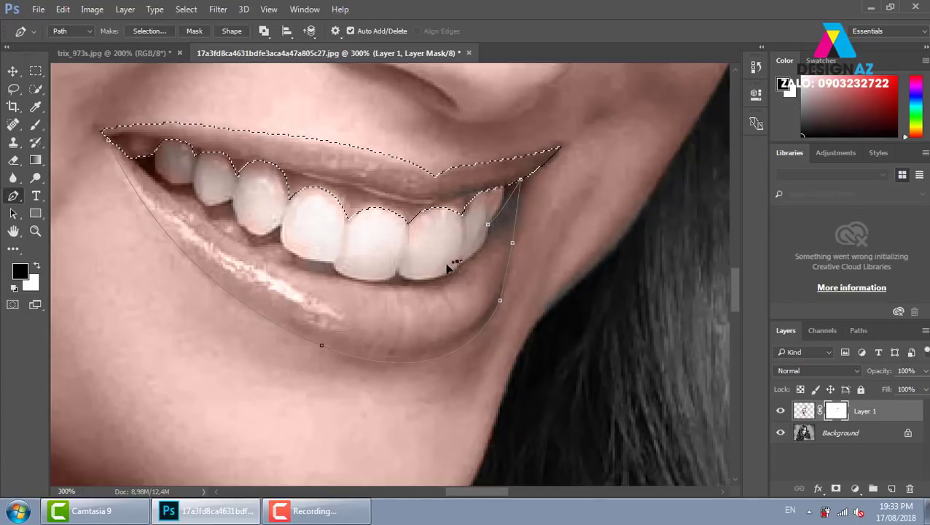
left_click(457, 261, "alt")
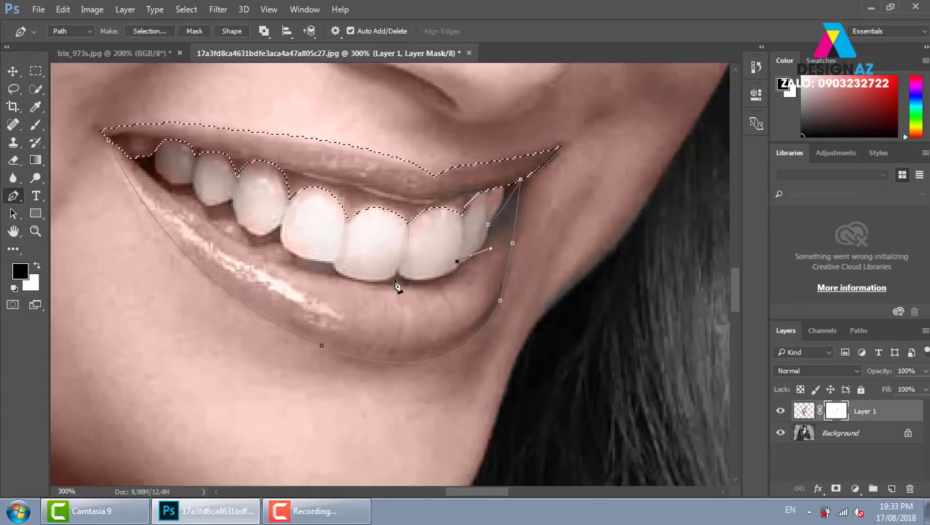
Trace the lower-lip outline back along the lower teeth to the left mouth corner
left_click_drag(397, 275, 355, 255)
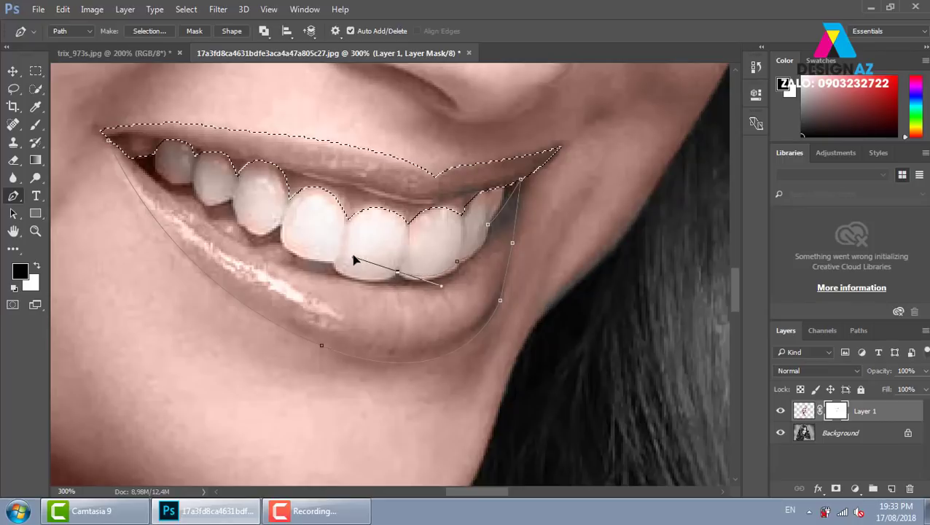
left_click(397, 273, "alt")
left_click_drag(334, 263, 315, 235)
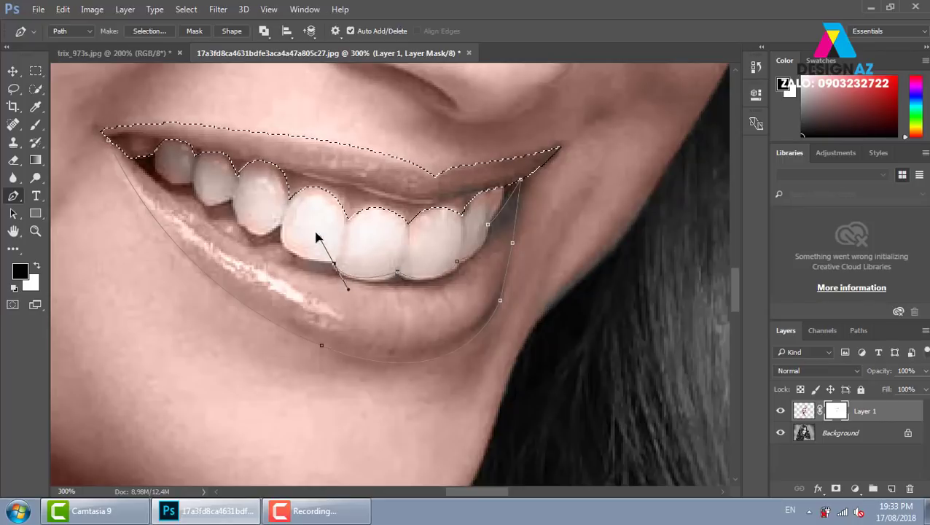
left_click(333, 263, "alt")
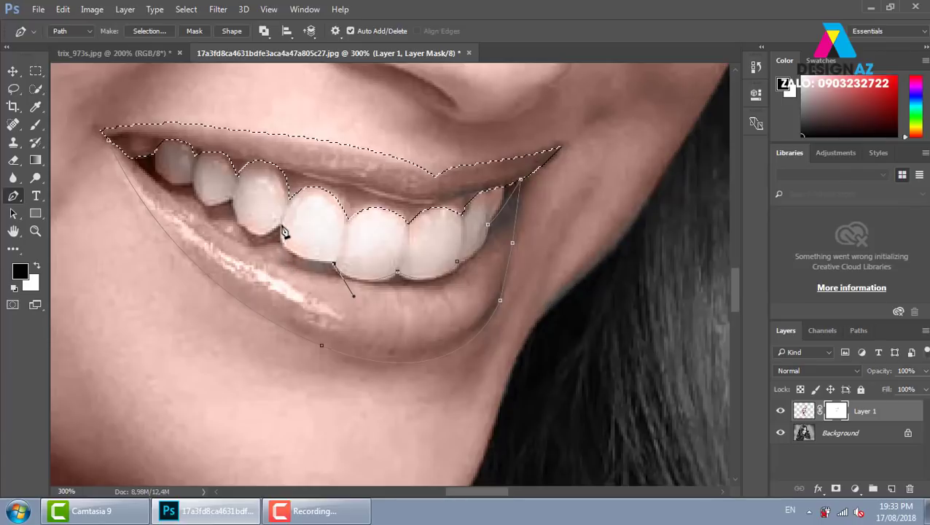
left_click_drag(282, 227, 291, 190)
left_click(280, 226, "alt")
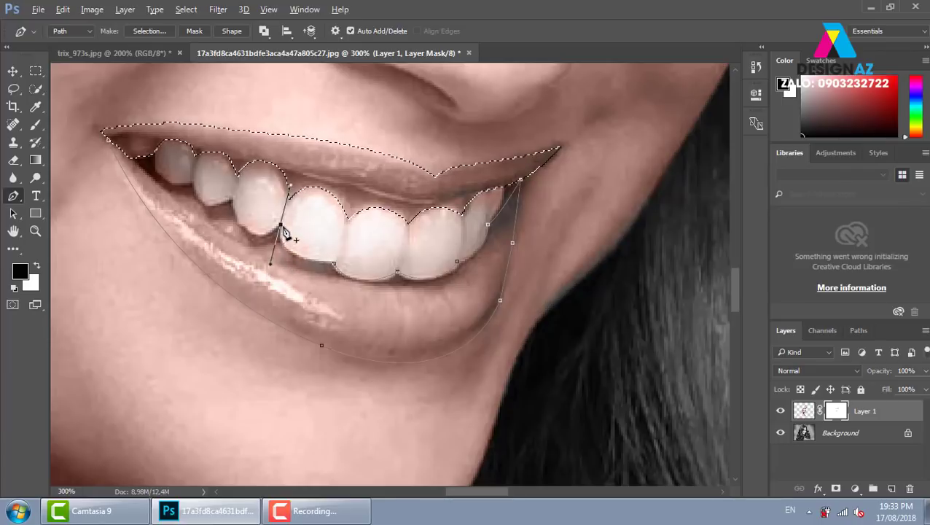
left_click_drag(231, 198, 228, 146)
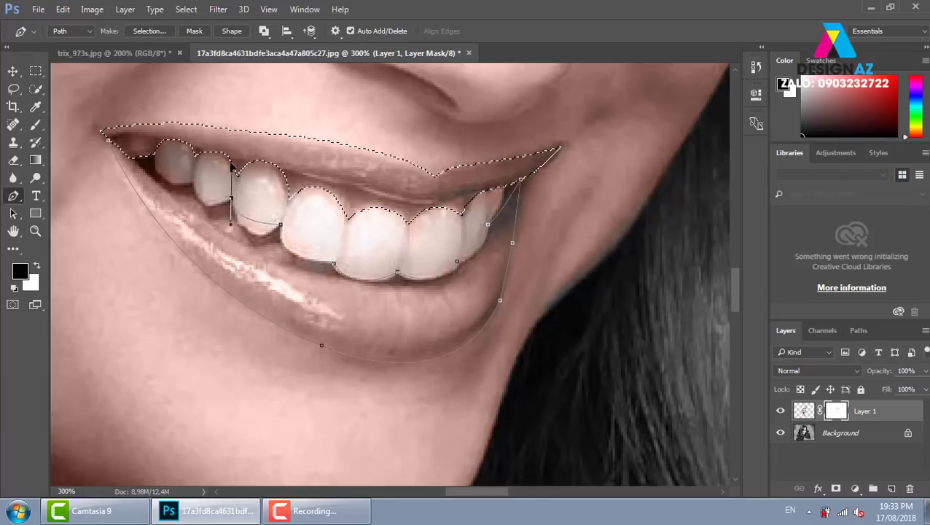
left_click(232, 199, "alt")
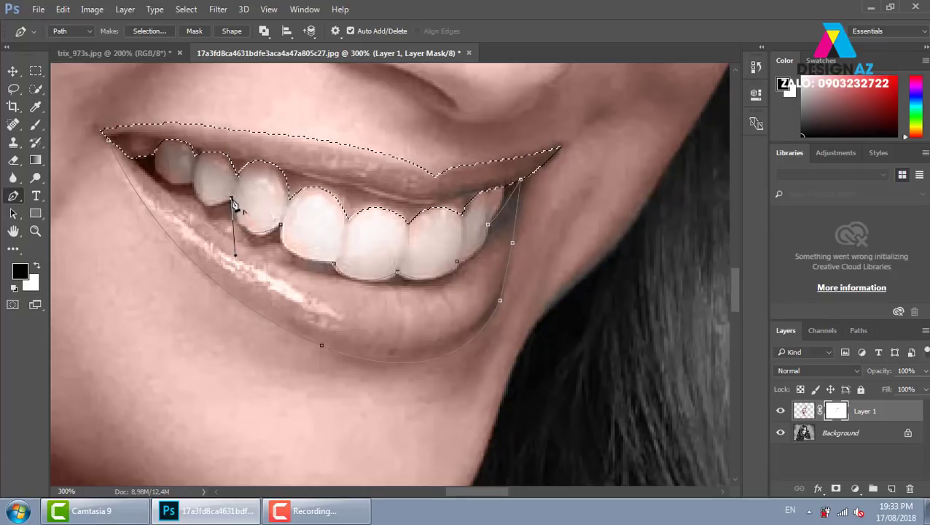
left_click_drag(191, 183, 185, 148)
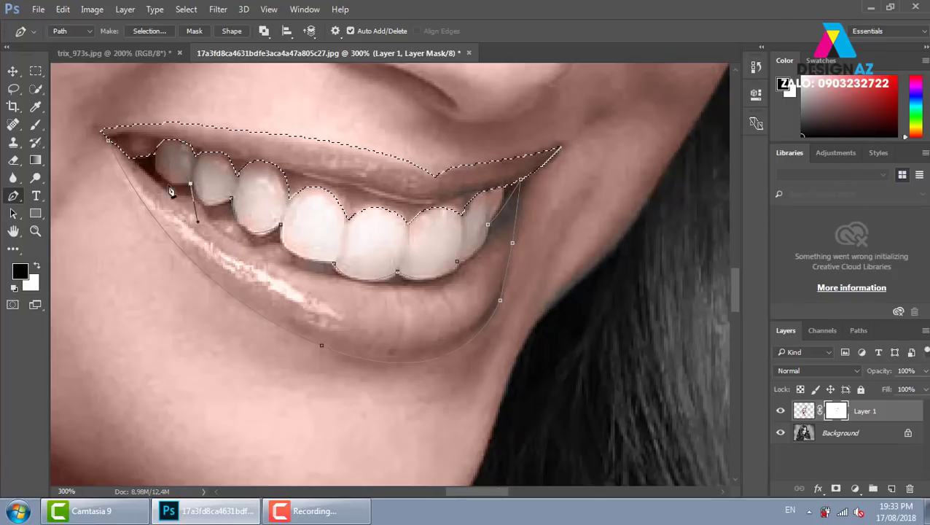
left_click(153, 163)
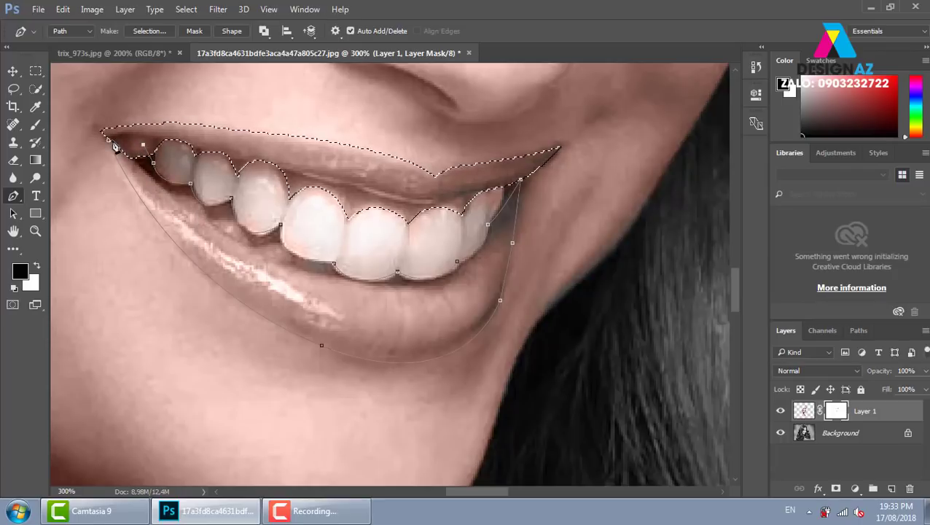
Add the lower-lip path to the existing upper-lip selection
key("ctrl+Return")
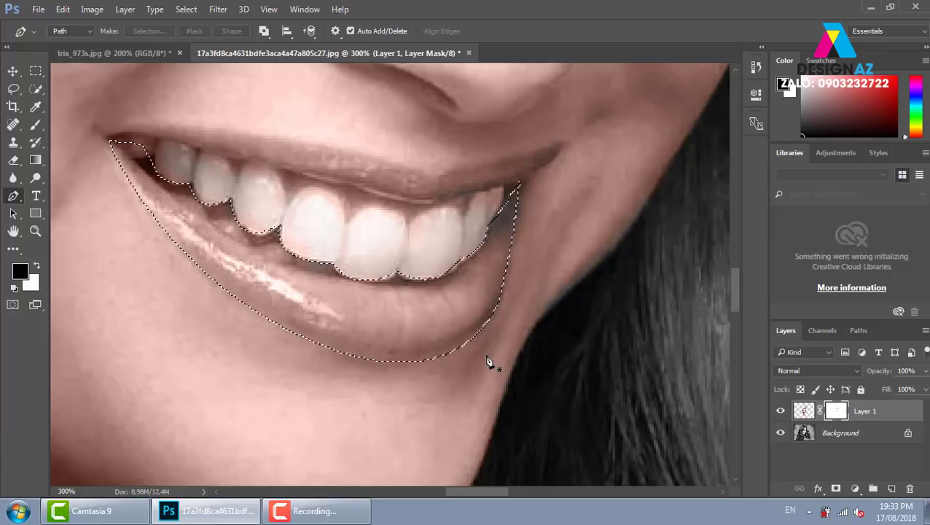
key("ctrl+z")
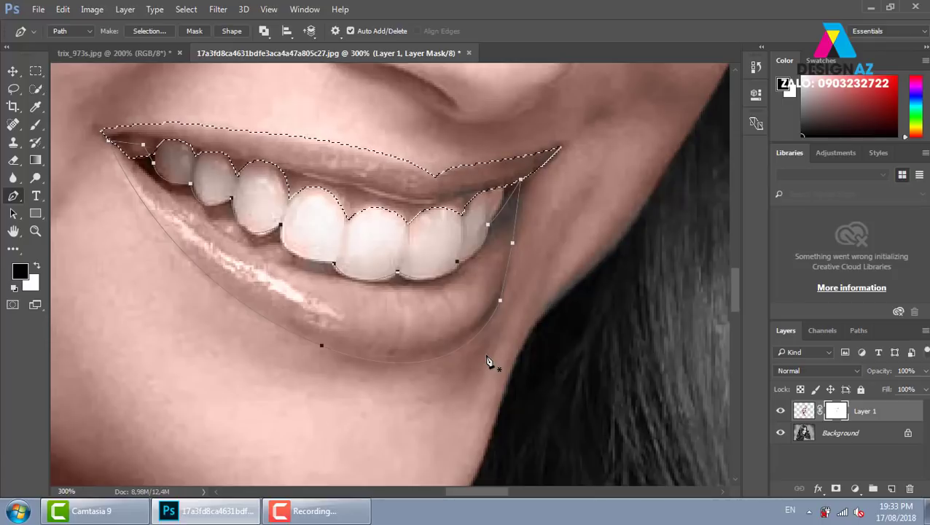
key("ctrl+shift+Return")
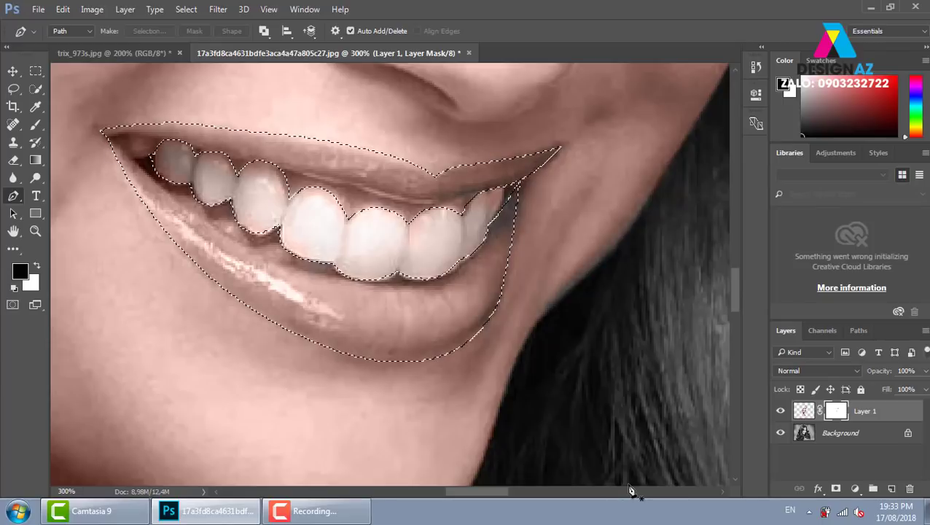
Feather the lip selection by 5 pixels and target Layer 1's image instead of its mask
key("ctrl+minus")
key("ctrl+minus")
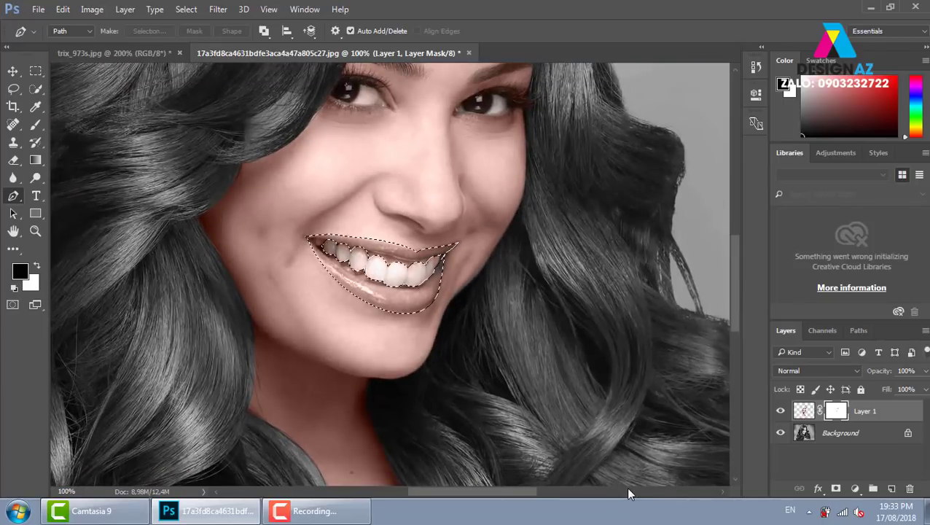
key("shift+F6")
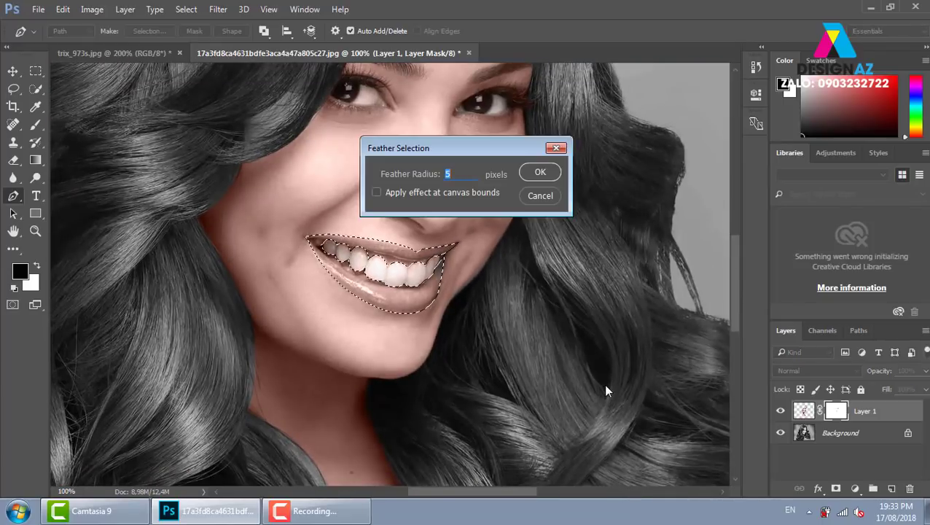
key("Return")
key("v")
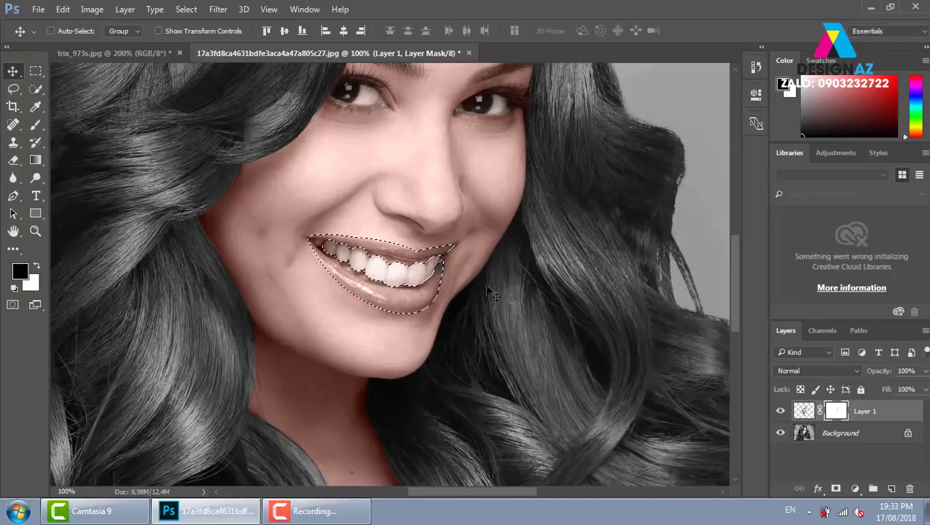
right_click(479, 191)
left_click(522, 198)
Shift the lips' hue to -13 with Hue/Saturation
key("ctrl+plus")
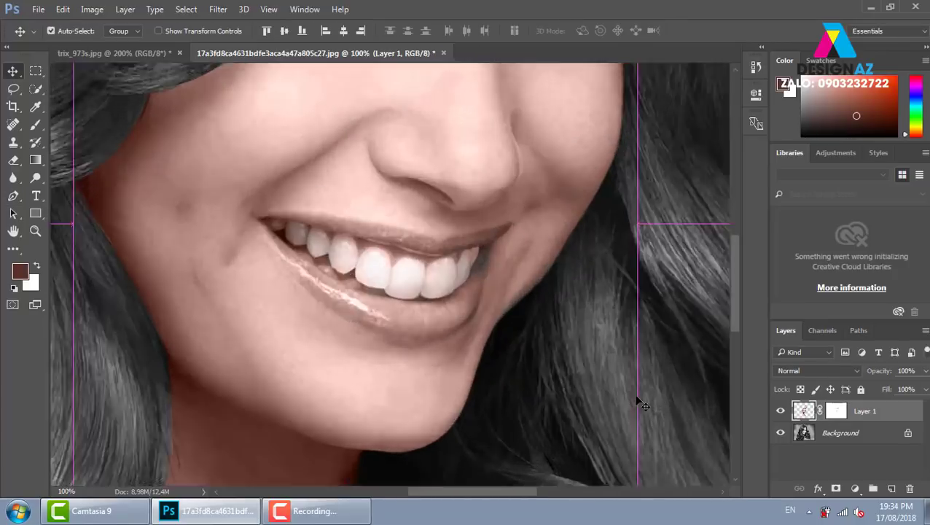
key("ctrl+u")
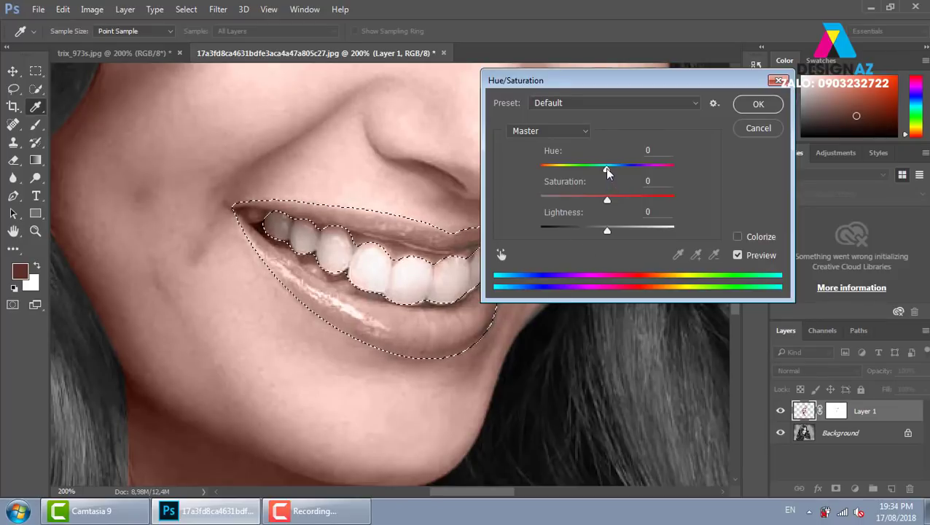
mouse_move(607, 169)
left_mouse_down()
mouse_move(589, 174)
mouse_move(600, 177)
left_mouse_up()
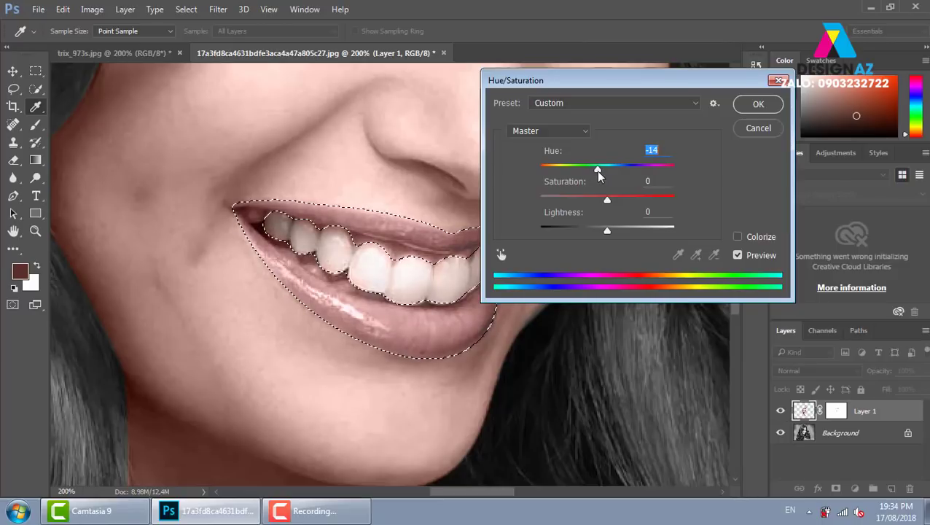
left_click(758, 103)
Deselect the lips and zoom out to view the whole face at 66.7%
key("v")
key("ctrl+d")
key("ctrl+semicolon")
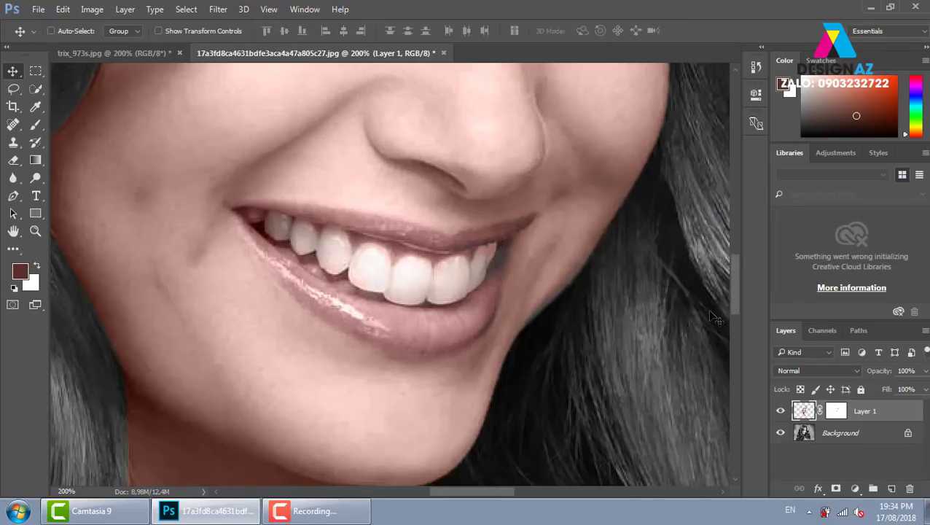
key("ctrl+1")
key("ctrl+minus")
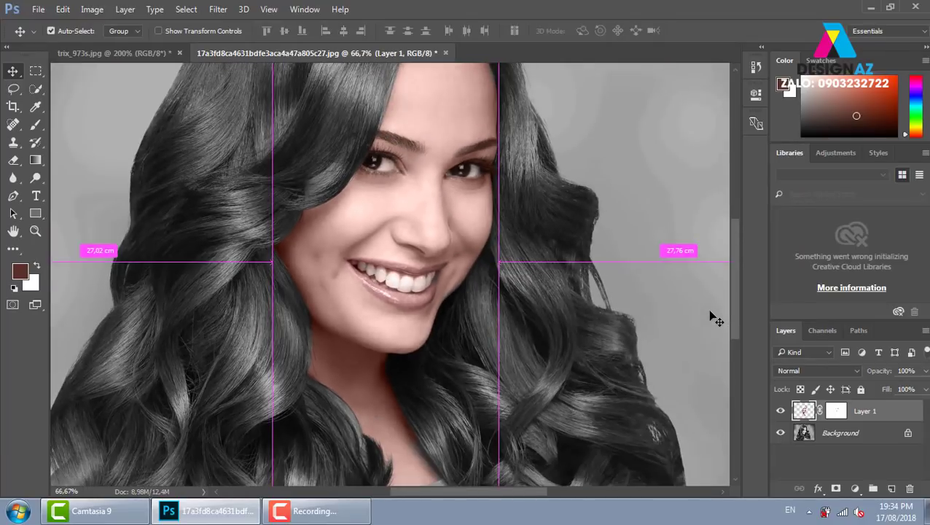
key("ctrl+minus")
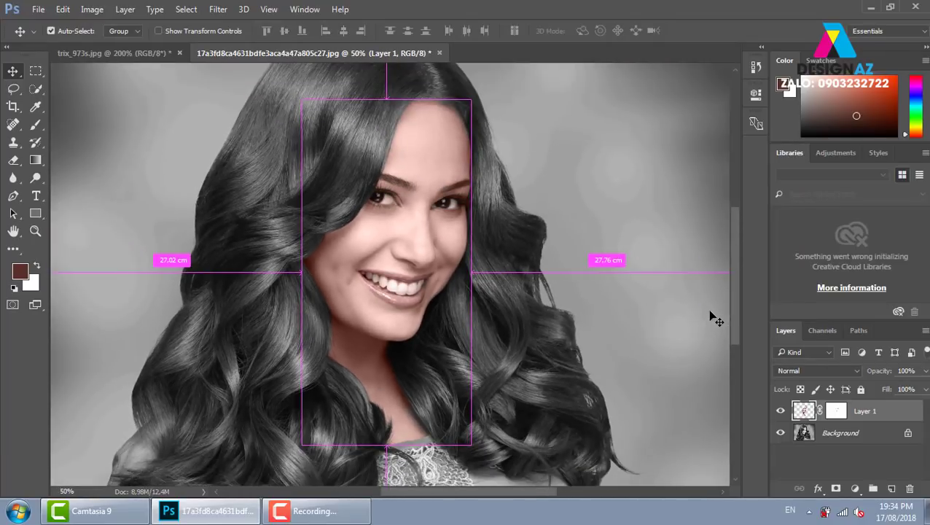
key("ctrl+plus")
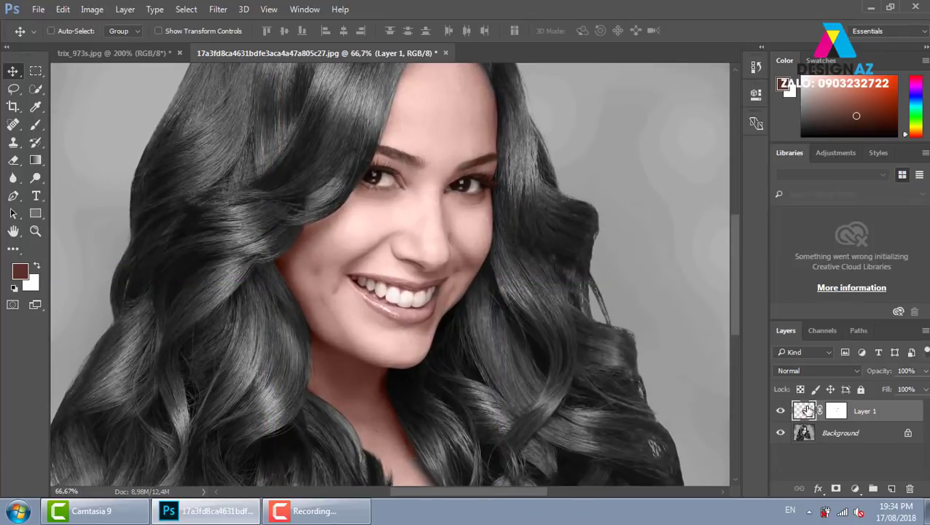
Open Levels on the portrait layer and try raising the Red channel's black input
key("ctrl+l")
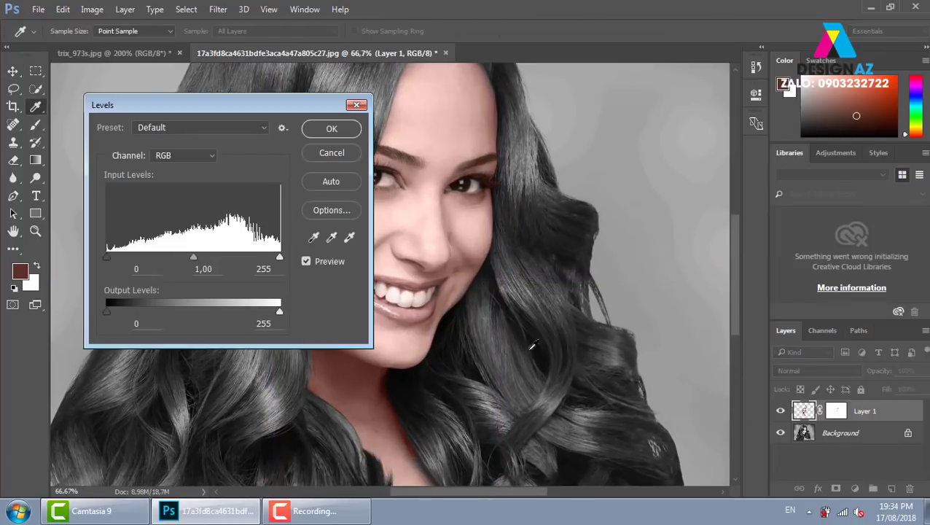
left_click_drag(286, 114, 777, 104)
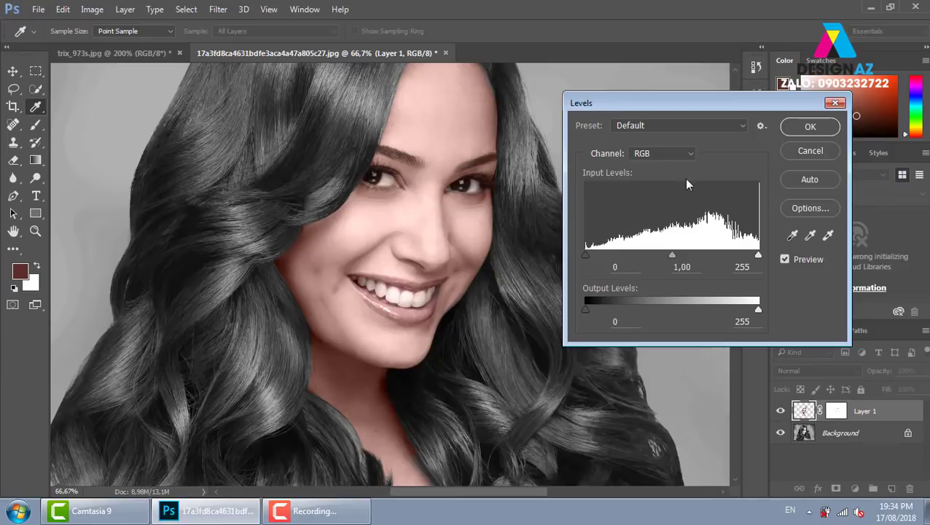
left_click(692, 154)
left_click(666, 177)
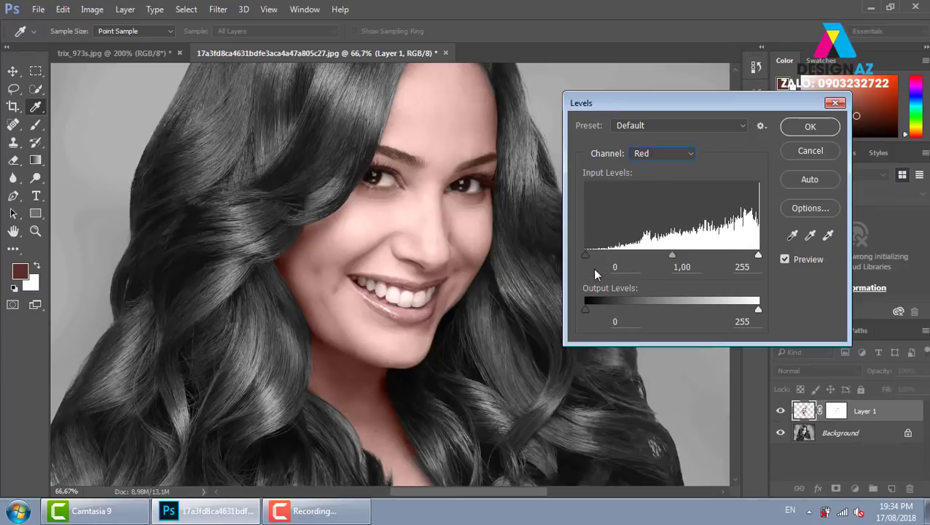
left_click_drag(583, 256, 616, 261)
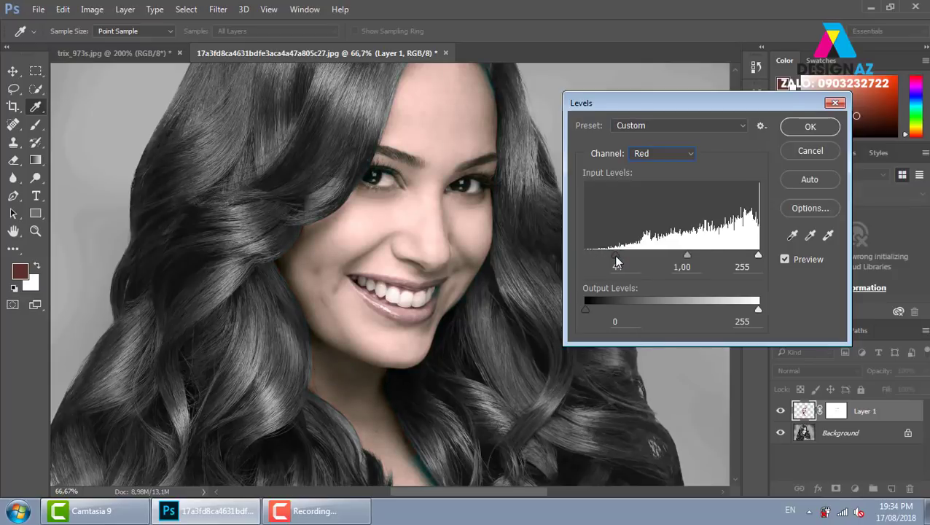
left_click(611, 258)
Tighten the Green inputs to 11–243 and Blue to 2–237, then apply the Levels correction
left_click(681, 153)
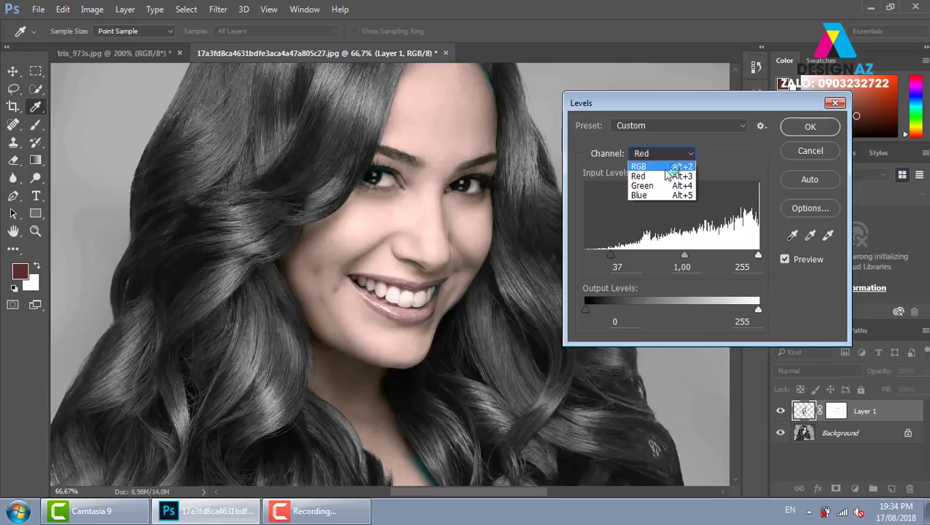
left_click(645, 185)
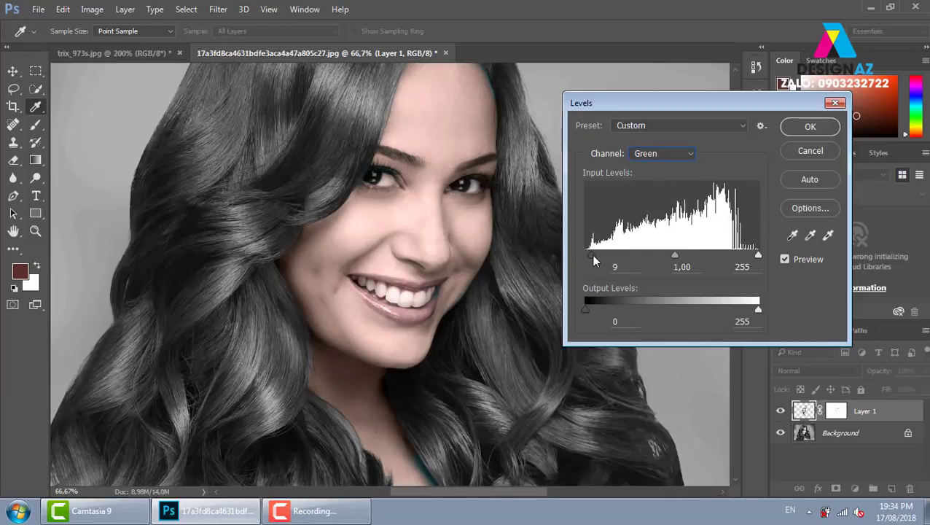
left_click_drag(591, 255, 594, 256)
left_click_drag(758, 254, 751, 256)
double_click(753, 270)
left_click(666, 153)
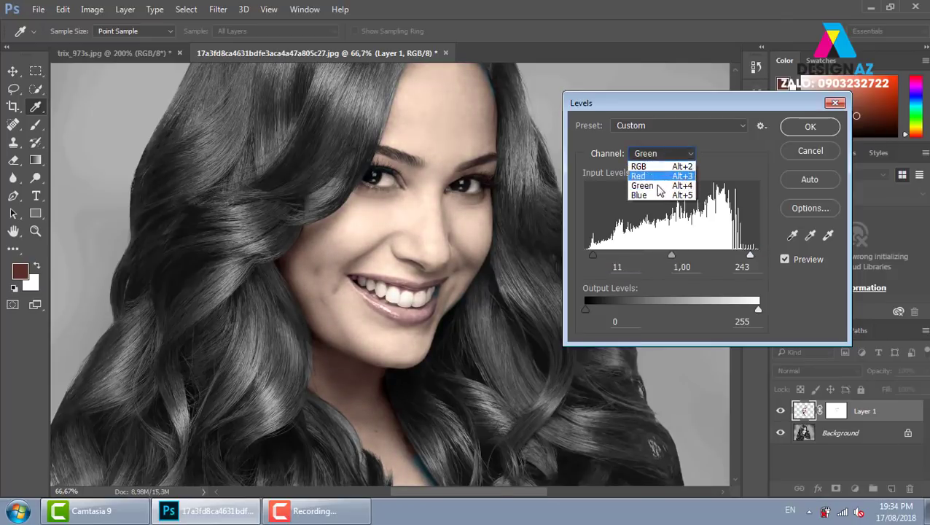
left_click(648, 195)
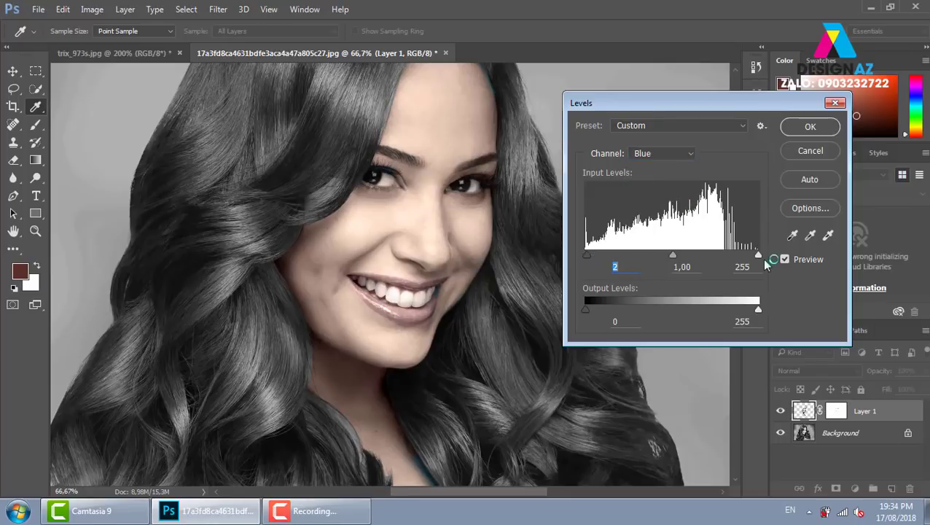
mouse_move(758, 255)
left_mouse_down()
mouse_move(730, 255)
mouse_move(747, 258)
left_mouse_up()
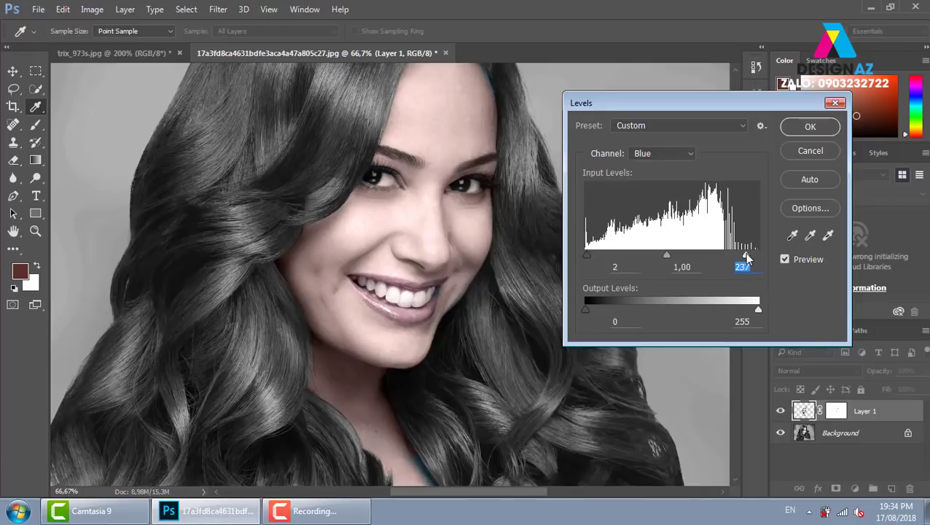
left_click(823, 126)
left_click(92, 8)
mouse_move(112, 44)
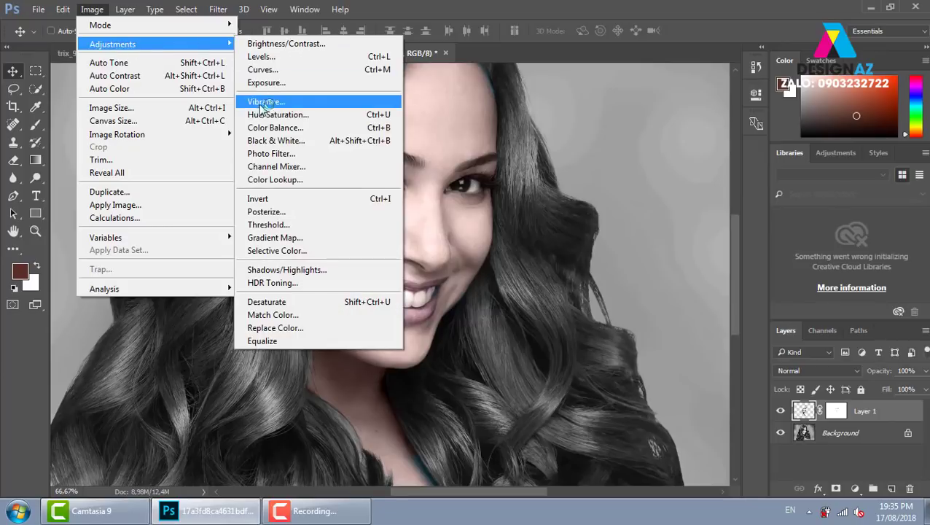
Boost Layer 1's Vibrance to +100, leaving Saturation at 0
left_click(266, 101)
left_click_drag(438, 181, 539, 175)
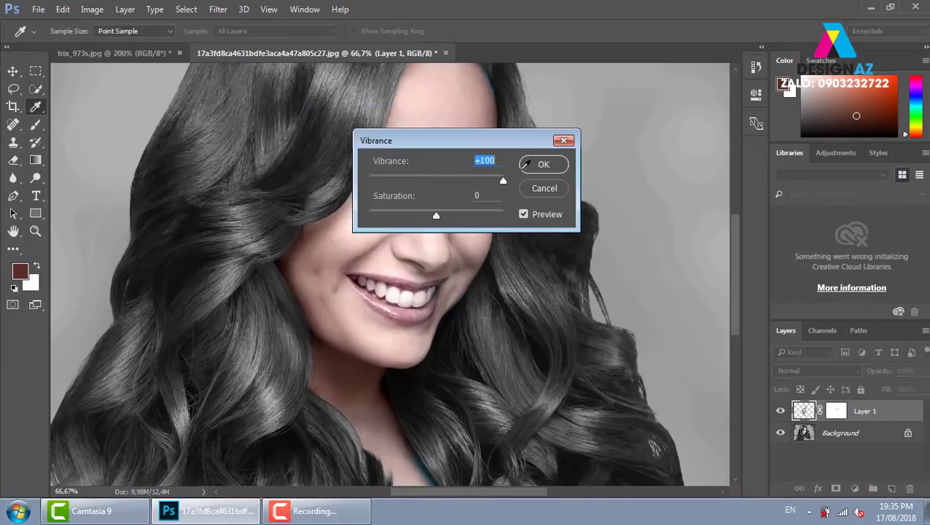
left_click_drag(483, 145, 706, 118)
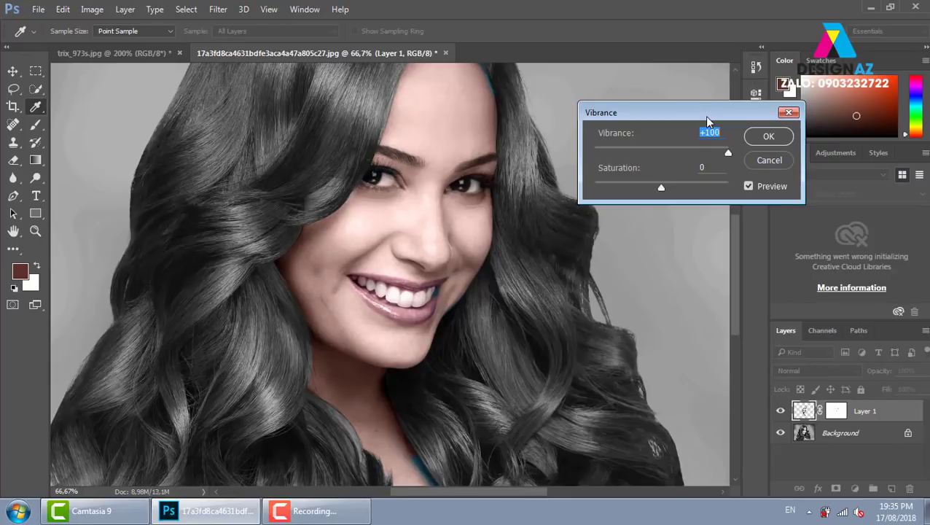
left_click(763, 141)
left_click(828, 432)
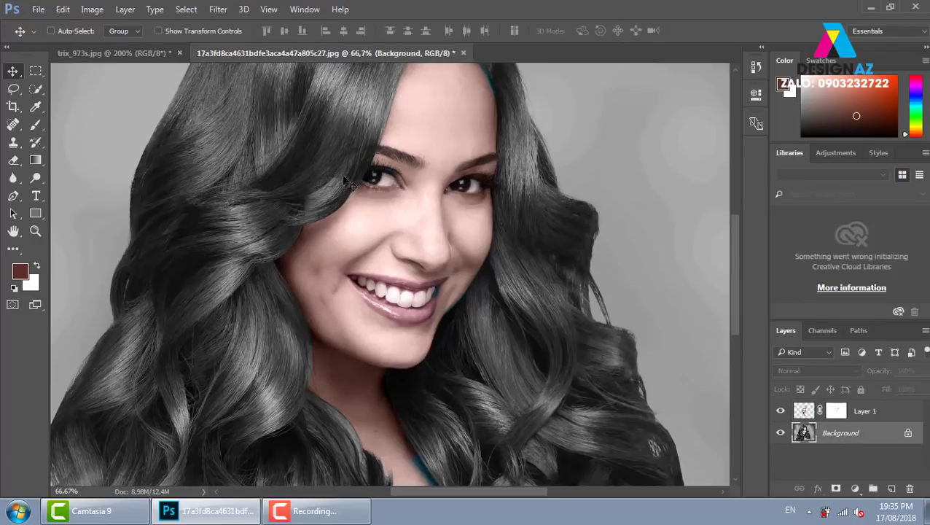
Add a new Layer 2 above Background and set its blend mode to Overlay
key("ctrl+minus")
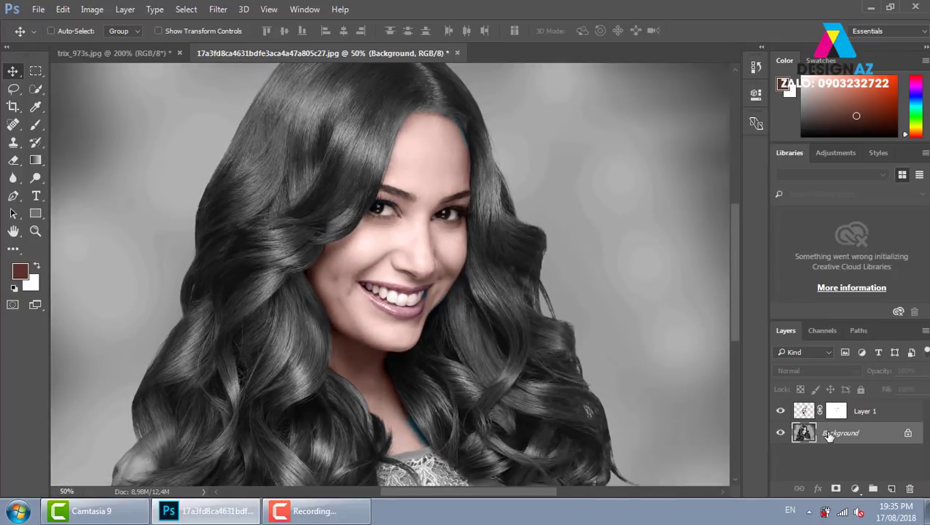
left_click(891, 488)
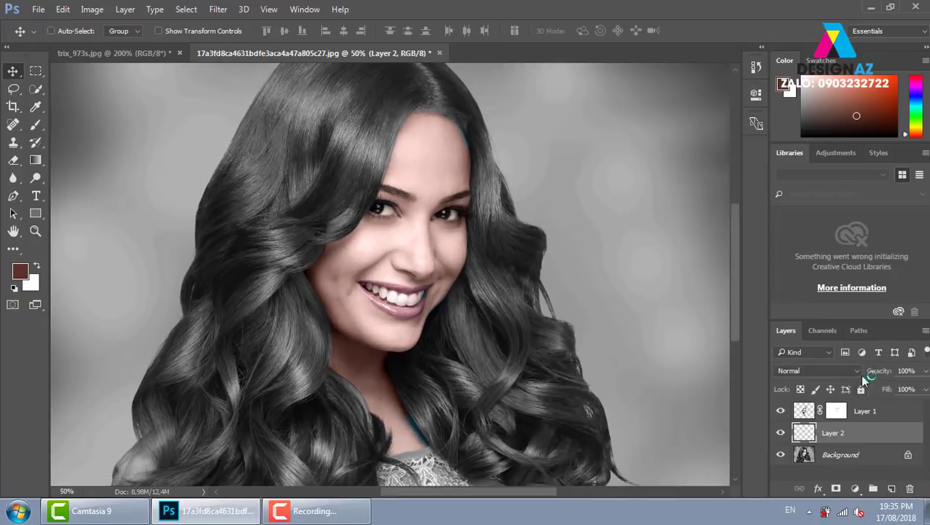
left_click(844, 370)
left_click(790, 230)
right_click(389, 188)
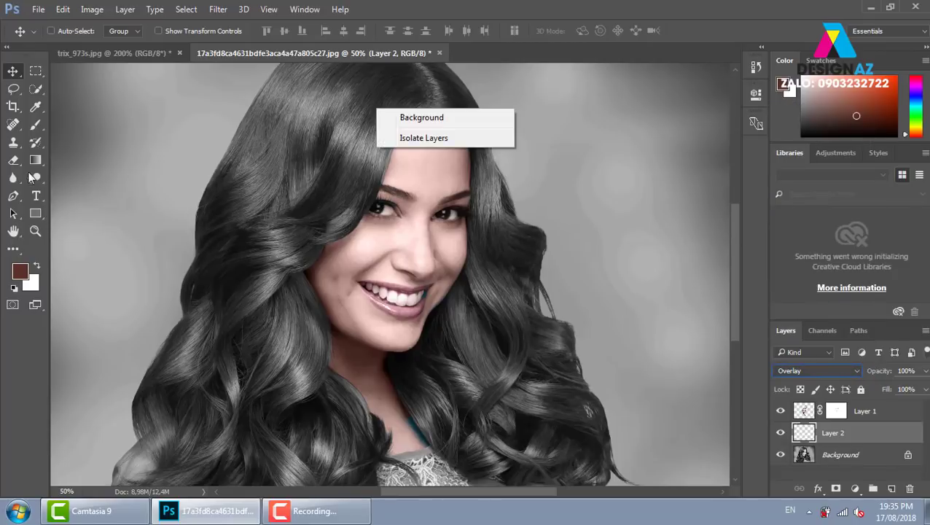
key("Escape")
With a soft 120 px brush, paint warm reddish brown over the crown and the hair on both sides
left_click(36, 125)
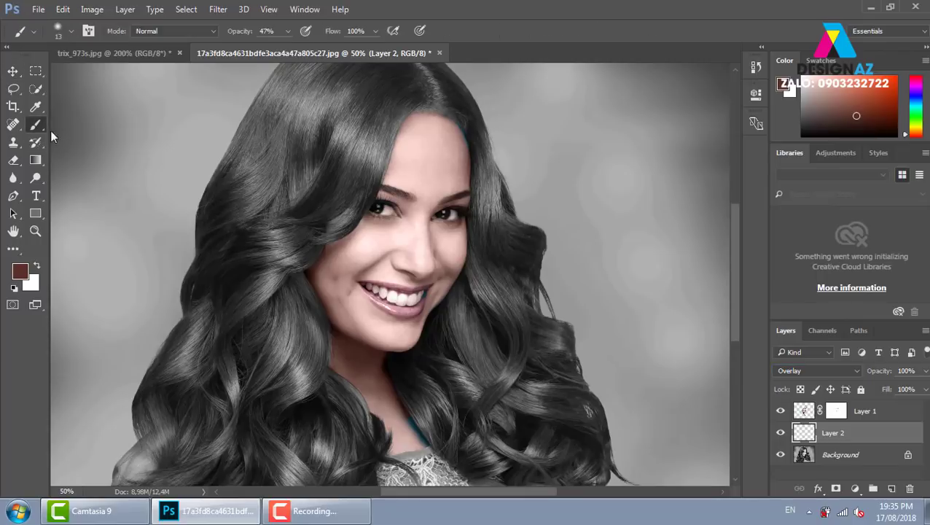
right_click(289, 131)
left_click(420, 166)
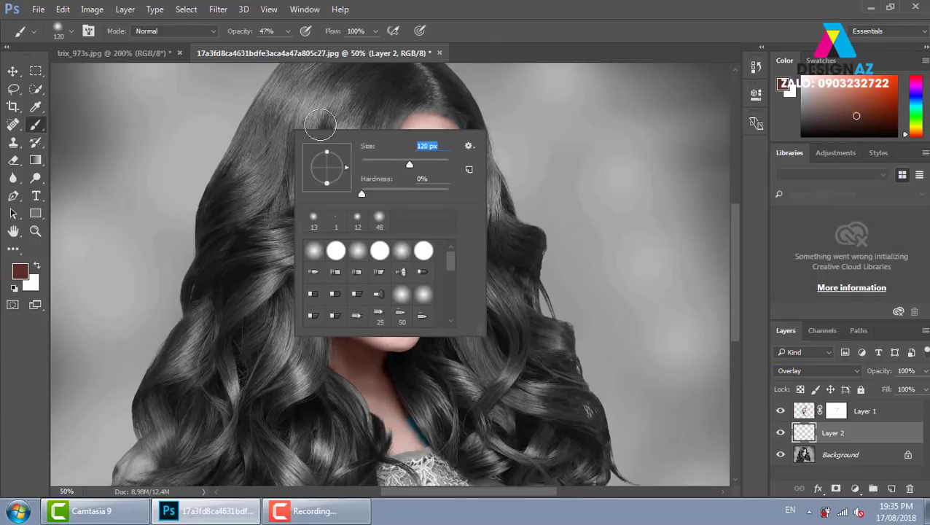
left_click(343, 110)
mouse_move(384, 92)
left_mouse_down()
mouse_move(341, 199)
mouse_move(387, 108)
mouse_move(341, 213)
mouse_move(381, 92)
mouse_move(307, 113)
mouse_move(351, 91)
mouse_move(269, 206)
mouse_move(314, 189)
mouse_move(243, 297)
mouse_move(289, 226)
mouse_move(293, 380)
mouse_move(316, 326)
mouse_move(303, 243)
left_mouse_up()
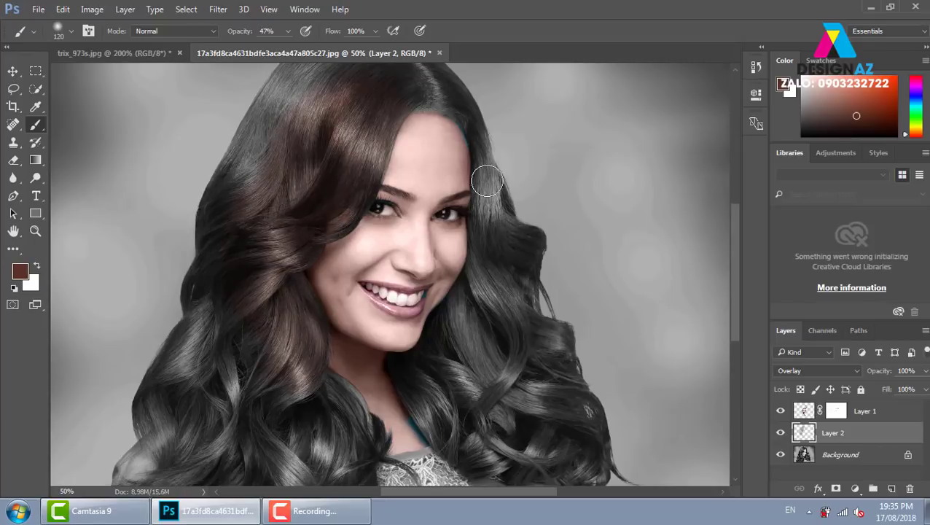
mouse_move(484, 183)
left_mouse_down()
mouse_move(477, 291)
mouse_move(467, 307)
mouse_move(460, 297)
mouse_move(389, 382)
mouse_move(437, 415)
mouse_move(434, 384)
mouse_move(532, 266)
mouse_move(488, 151)
mouse_move(301, 110)
mouse_move(249, 201)
mouse_move(135, 470)
mouse_move(282, 419)
mouse_move(302, 481)
mouse_move(239, 365)
mouse_move(303, 419)
mouse_move(363, 431)
mouse_move(321, 376)
mouse_move(264, 164)
mouse_move(266, 84)
mouse_move(344, 86)
left_mouse_up()
mouse_move(516, 397)
left_mouse_down()
mouse_move(548, 343)
mouse_move(503, 473)
mouse_move(539, 411)
mouse_move(608, 412)
mouse_move(565, 388)
mouse_move(559, 423)
left_mouse_up()
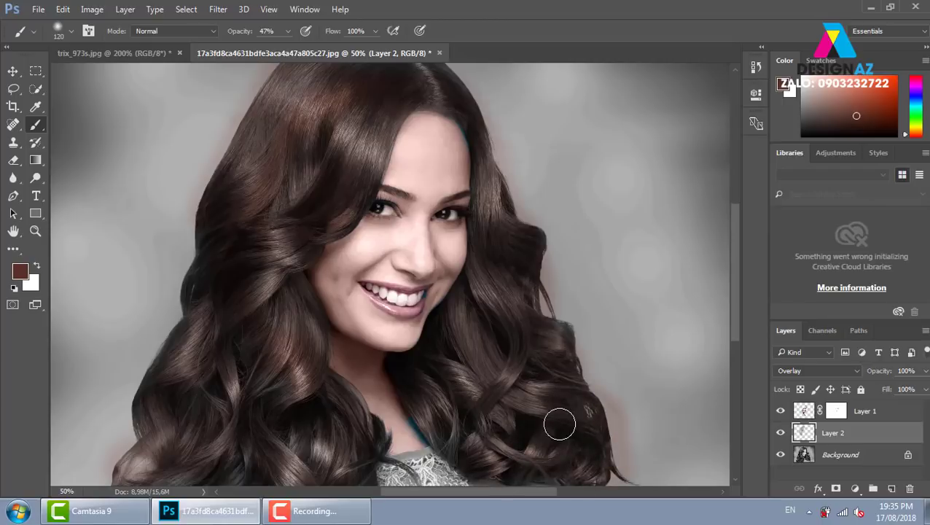
mouse_move(511, 190)
left_mouse_down()
mouse_move(457, 91)
mouse_move(430, 81)
left_mouse_up()
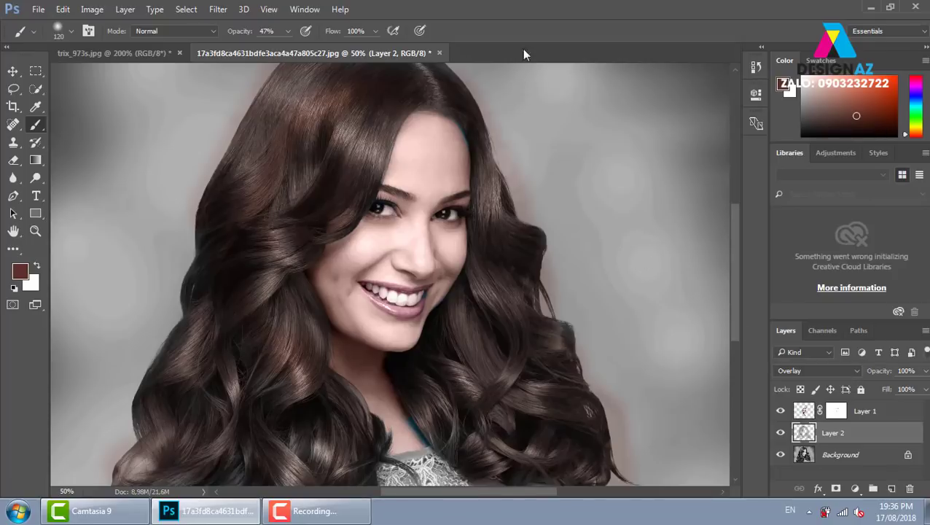
Close the portrait and trix_973s.jpg documents without saving changes
left_click(440, 54)
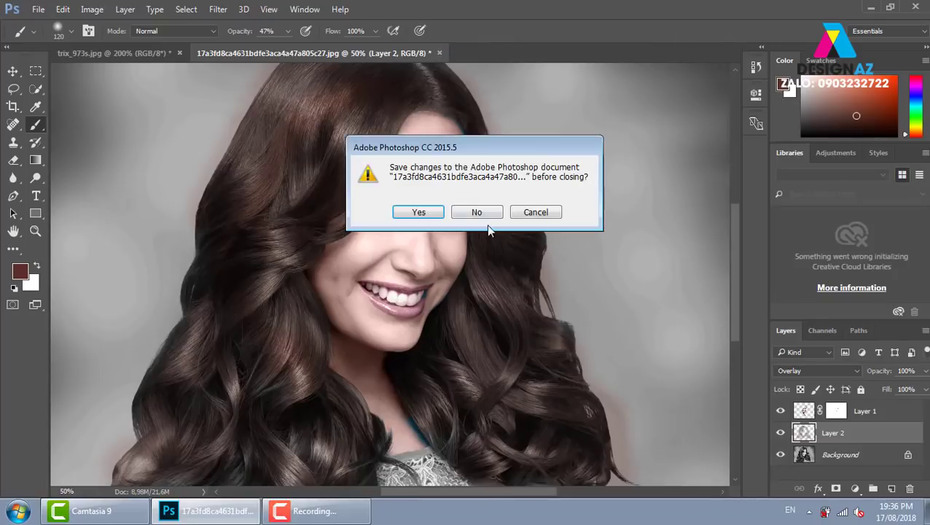
left_click(479, 214)
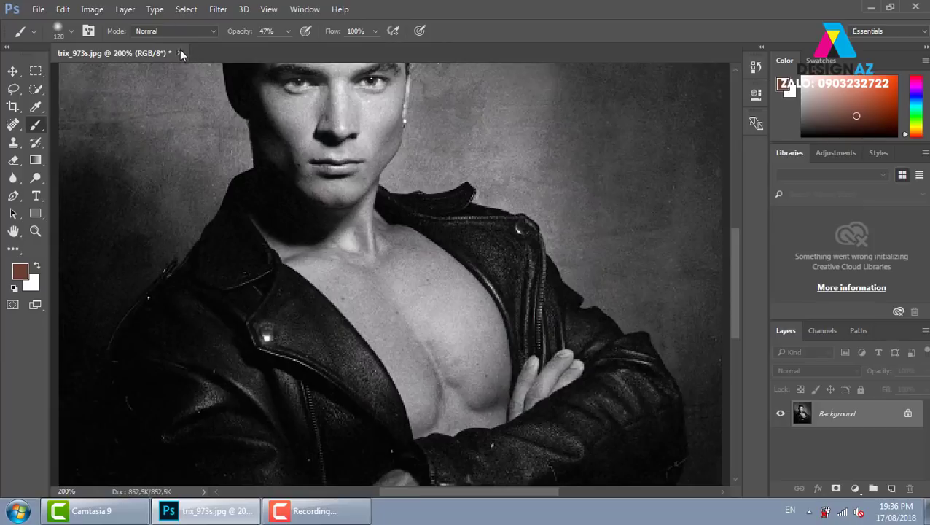
left_click(180, 52)
left_click(475, 204)
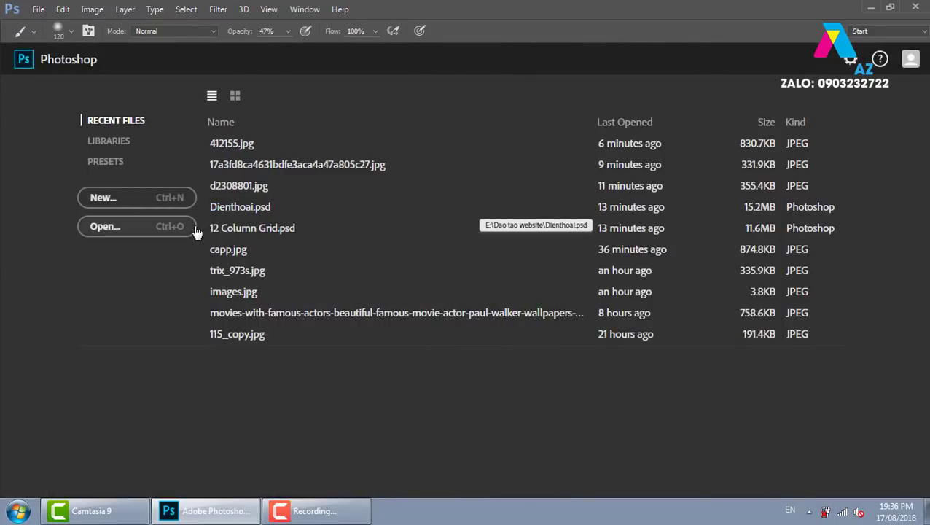
left_click(155, 237)
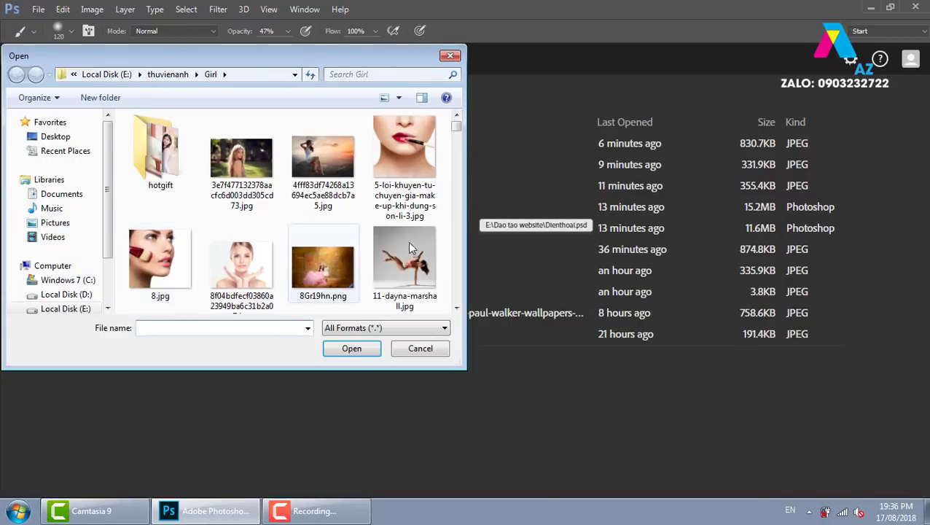
left_click(67, 140)
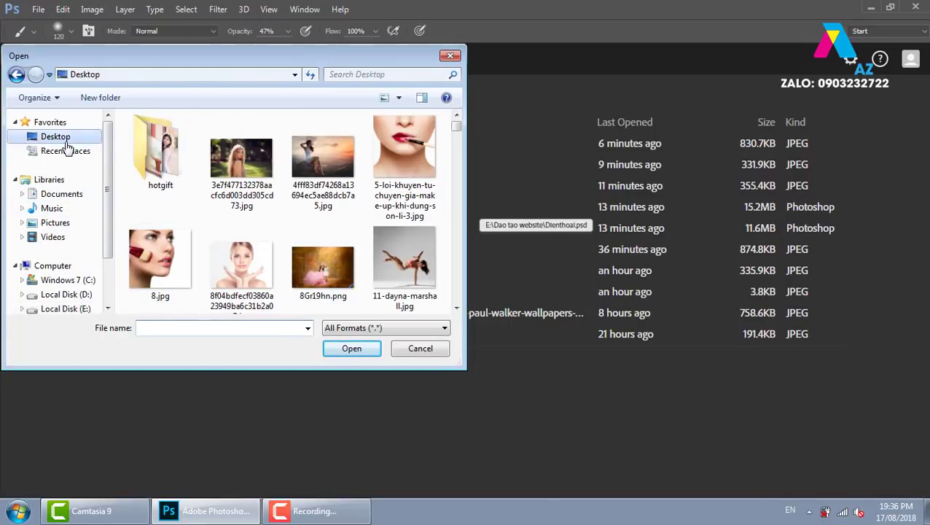
double_click(169, 218)
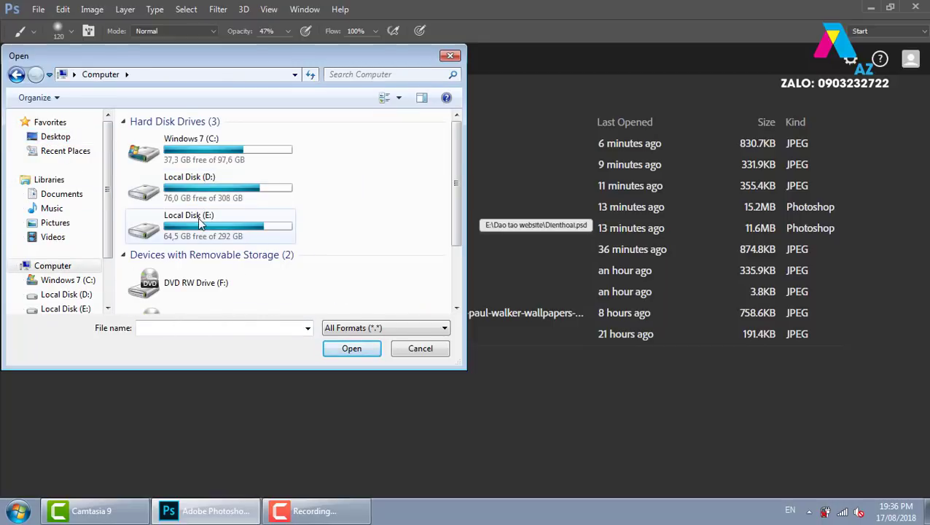
double_click(201, 224)
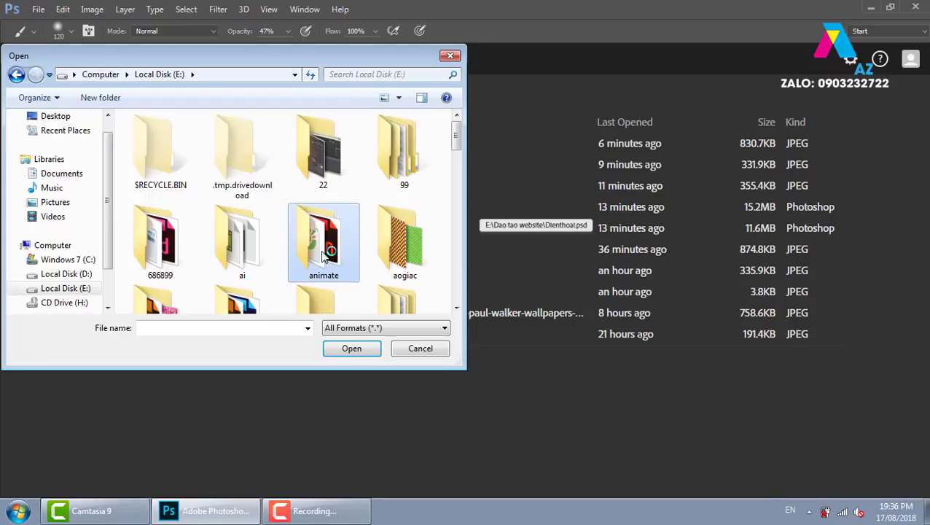
scroll(368, 253, "down", 5)
scroll(368, 253, "down", 3)
scroll(368, 253, "up", 5)
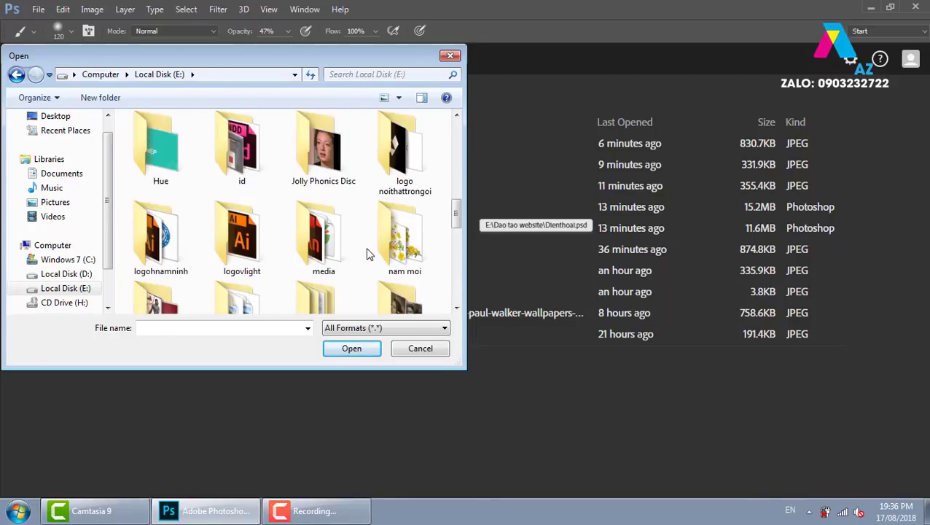
scroll(368, 253, "up", 1)
scroll(341, 217, "down", 5)
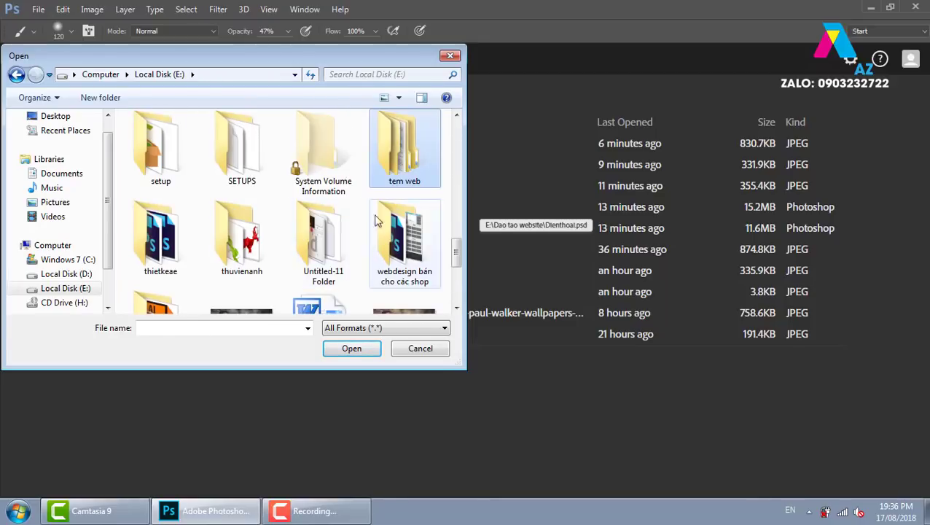
double_click(246, 240)
left_click_drag(458, 123, 453, 303)
double_click(323, 263)
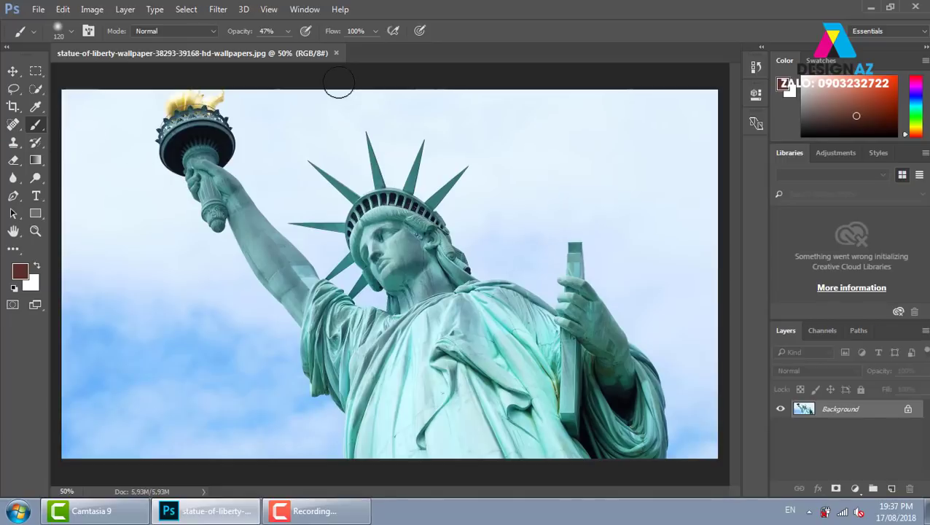
Open banner-fanta.png from the nước image folder as a second document
key("ctrl+o")
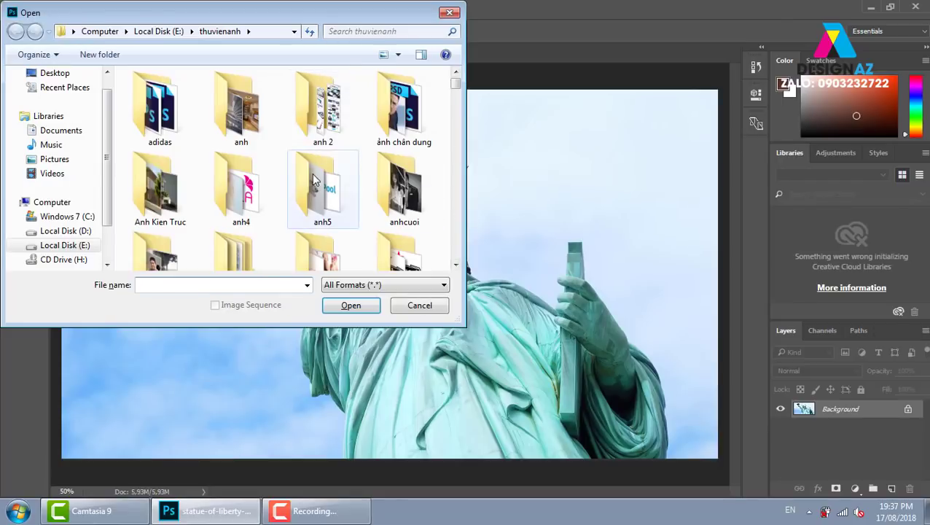
left_click(312, 208)
scroll(308, 202, "down", 5)
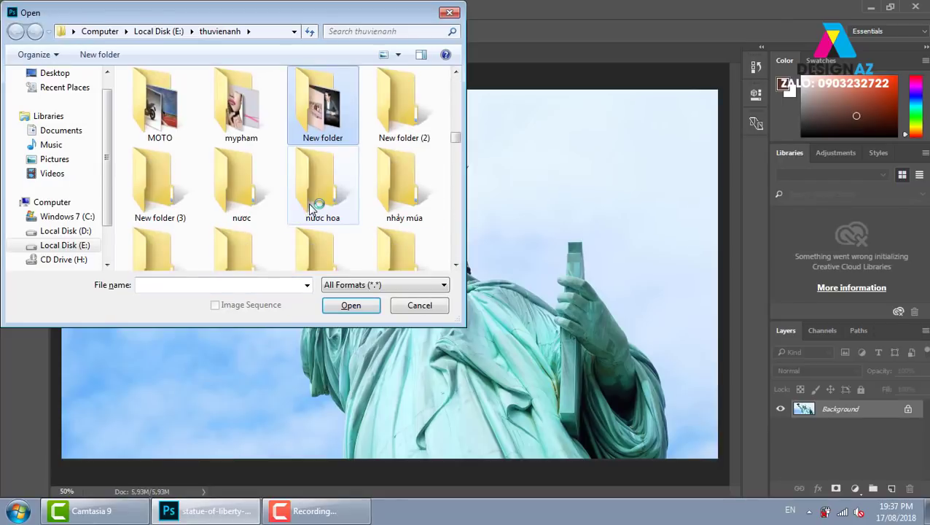
double_click(256, 183)
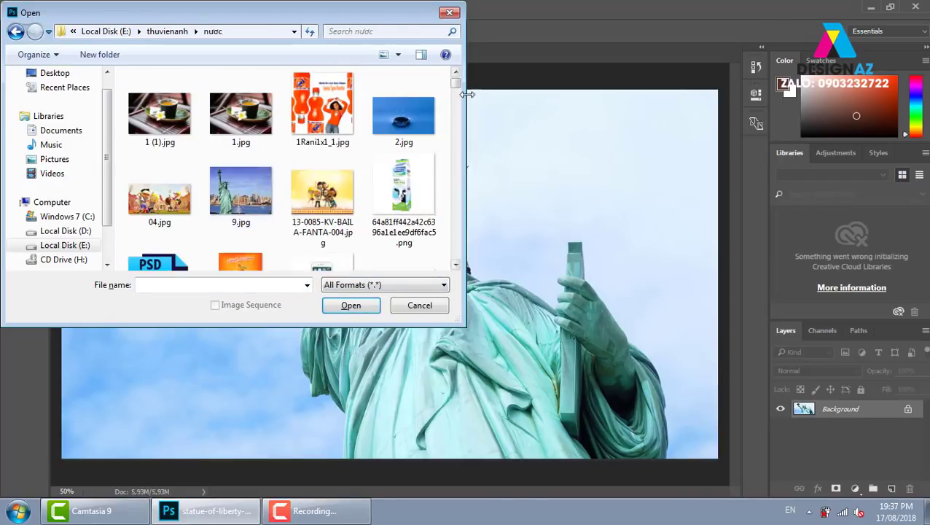
left_click_drag(457, 85, 467, 102)
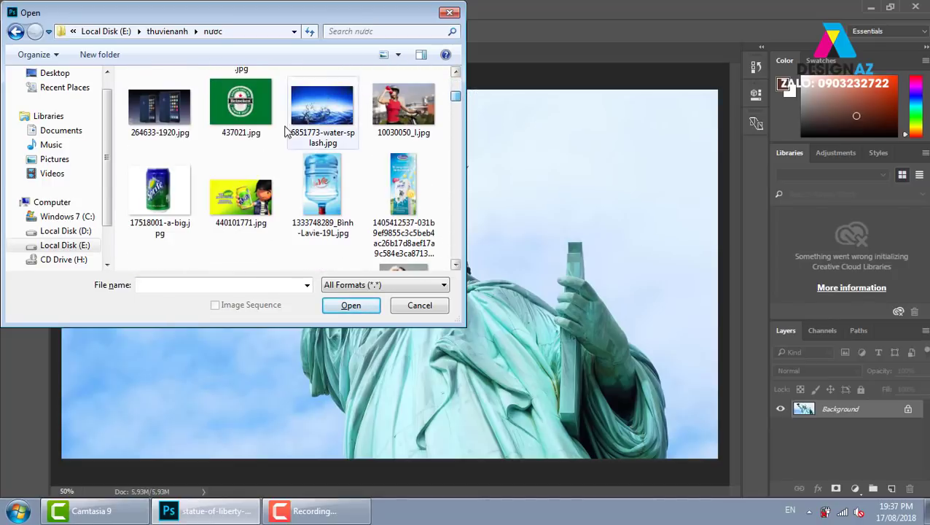
left_click(251, 116)
left_click(455, 265)
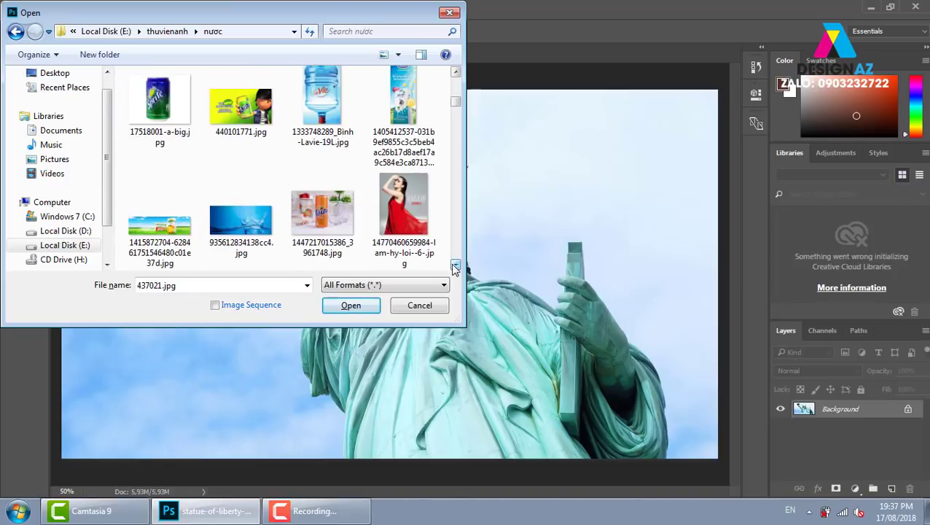
left_click(455, 266)
left_click(455, 267)
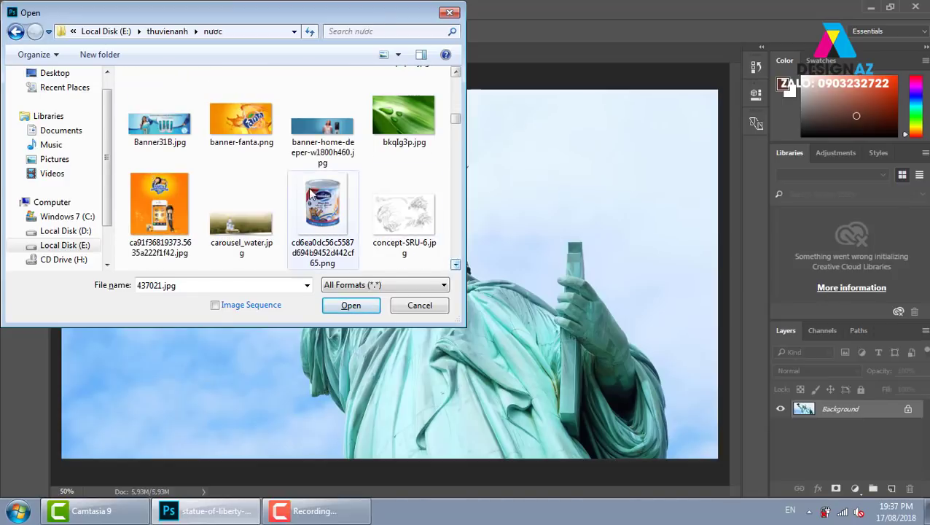
left_click(242, 120)
left_click(365, 306)
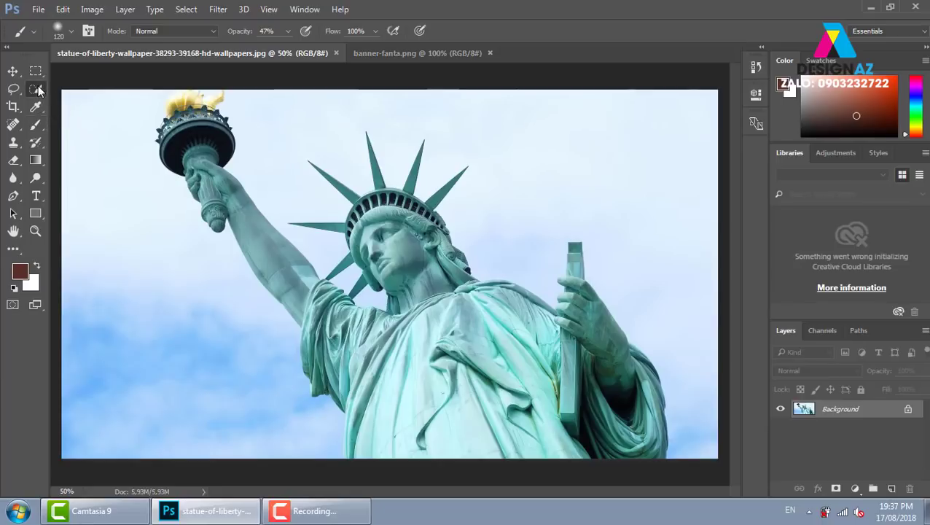
Quick-select the torch, raised arm, robe, head and crown to isolate the statue from the sky
left_click(36, 89)
left_click(109, 90)
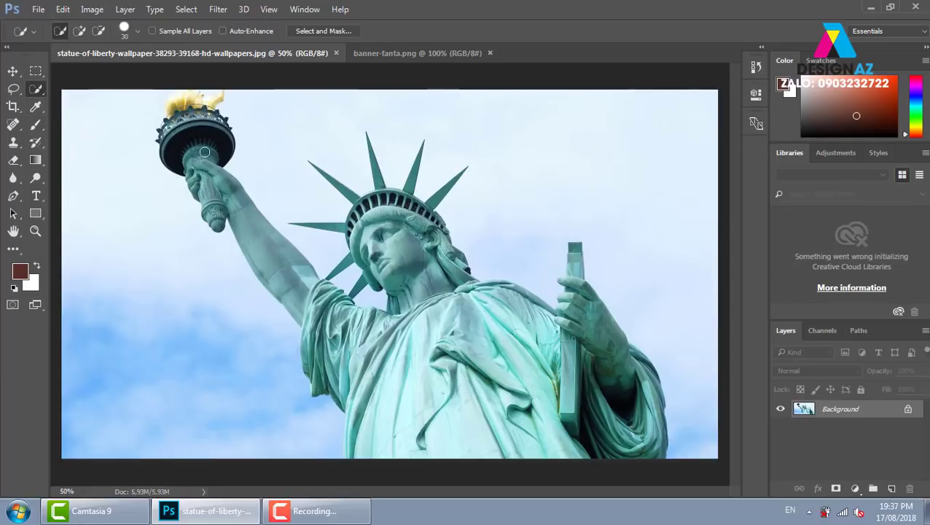
left_click_drag(205, 151, 259, 225)
mouse_move(320, 305)
left_mouse_down()
mouse_move(607, 397)
mouse_move(625, 389)
mouse_move(594, 340)
mouse_move(575, 270)
left_mouse_up()
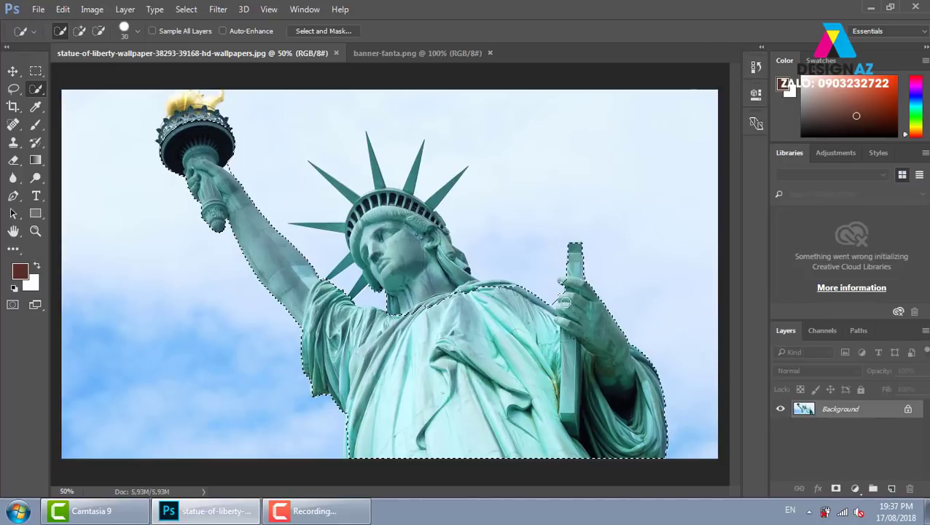
left_click_drag(431, 259, 376, 219)
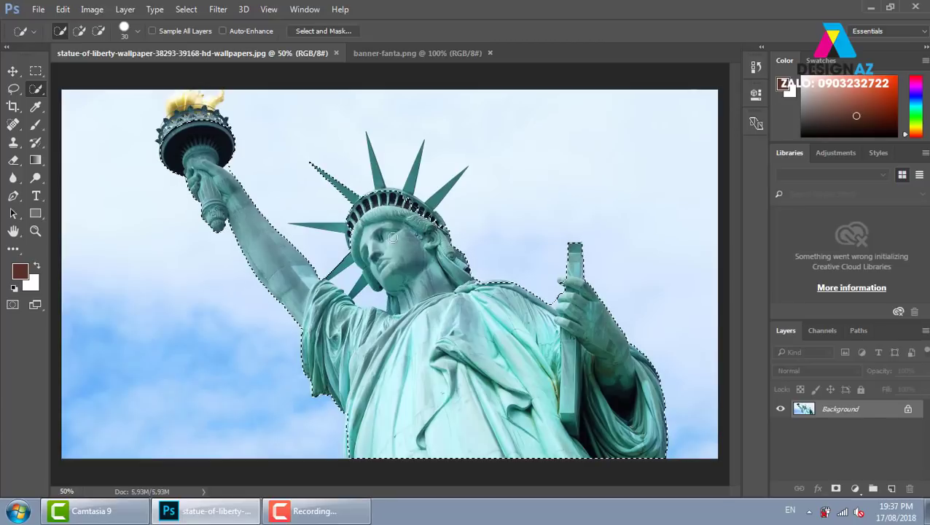
key("shift")
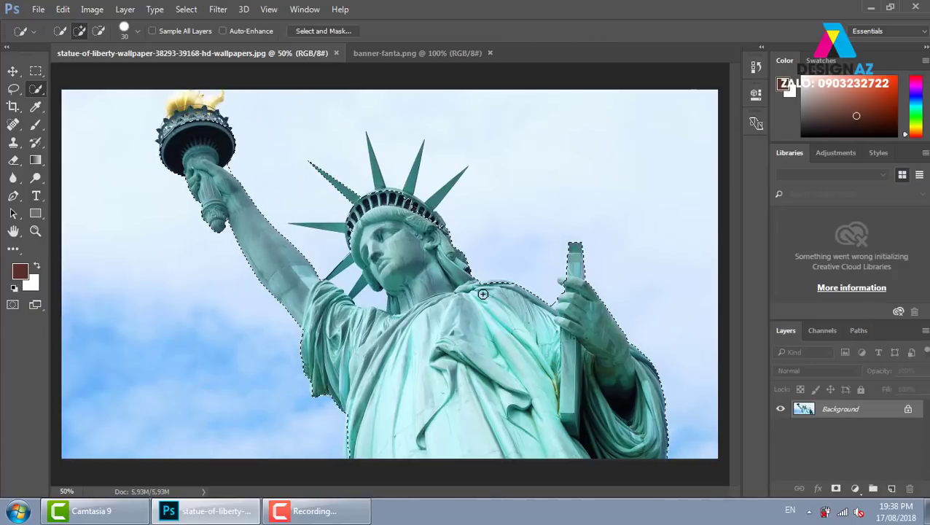
Copy the selected statue onto a new Layer 1 and hide the sky Background layer
key("ctrl+j")
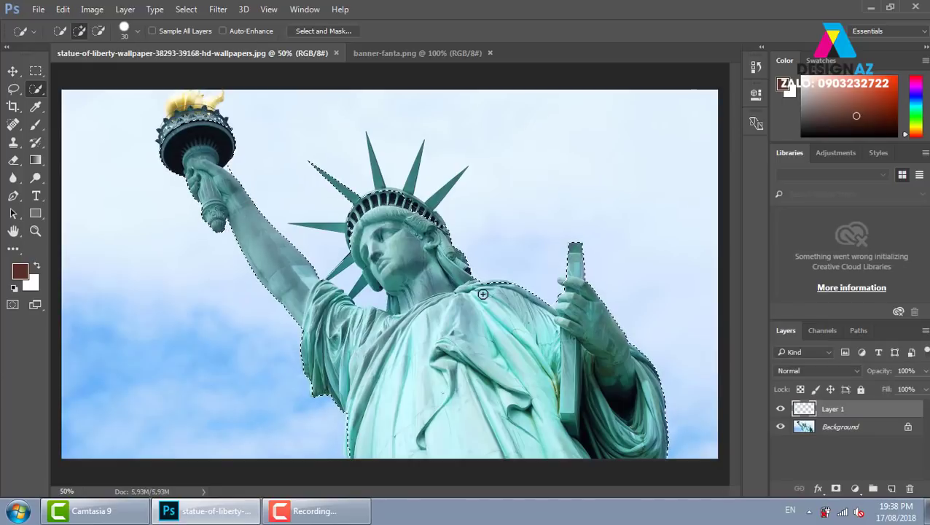
key("v")
left_click_drag(459, 372, 478, 266)
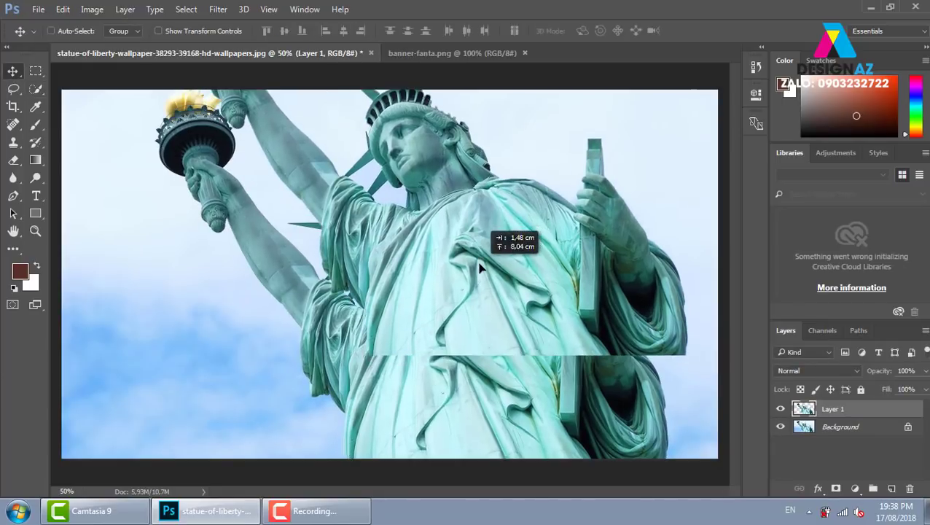
left_click_drag(488, 399, 484, 394)
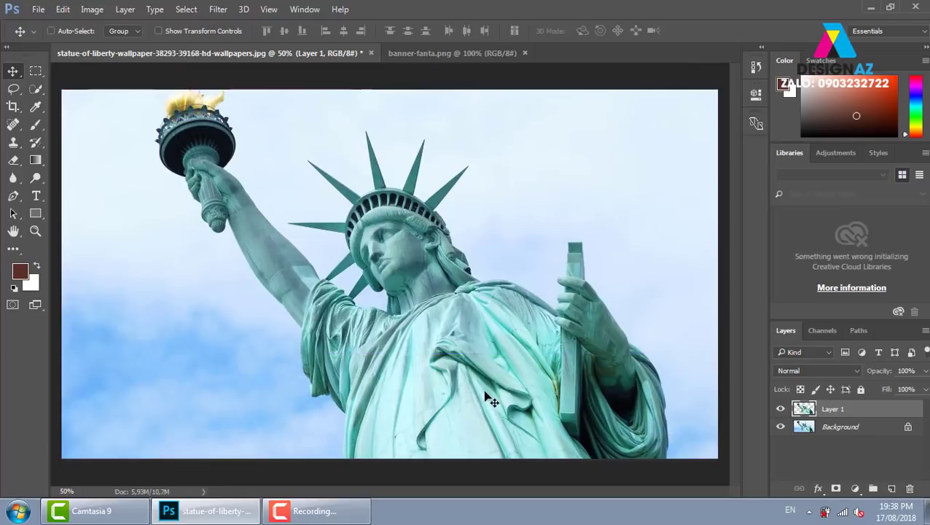
left_click(780, 428)
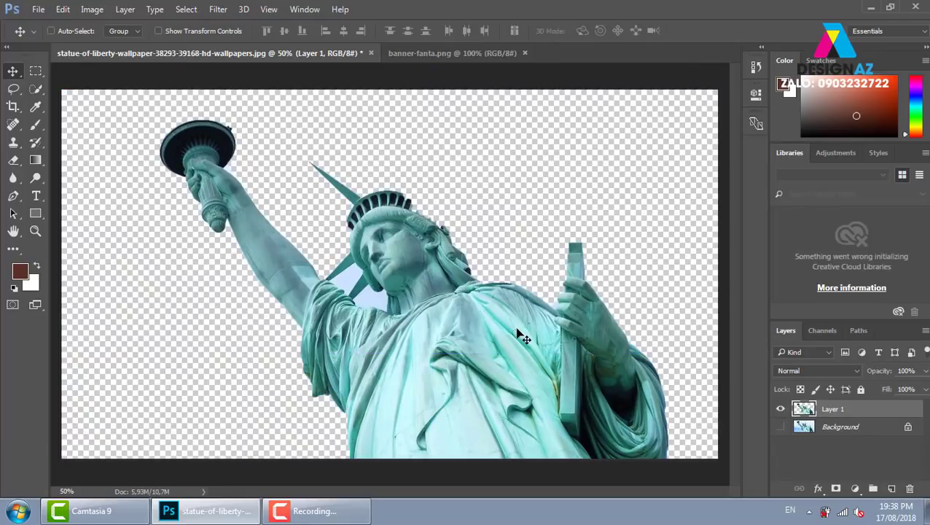
key("ctrl+plus")
key("ctrl+plus")
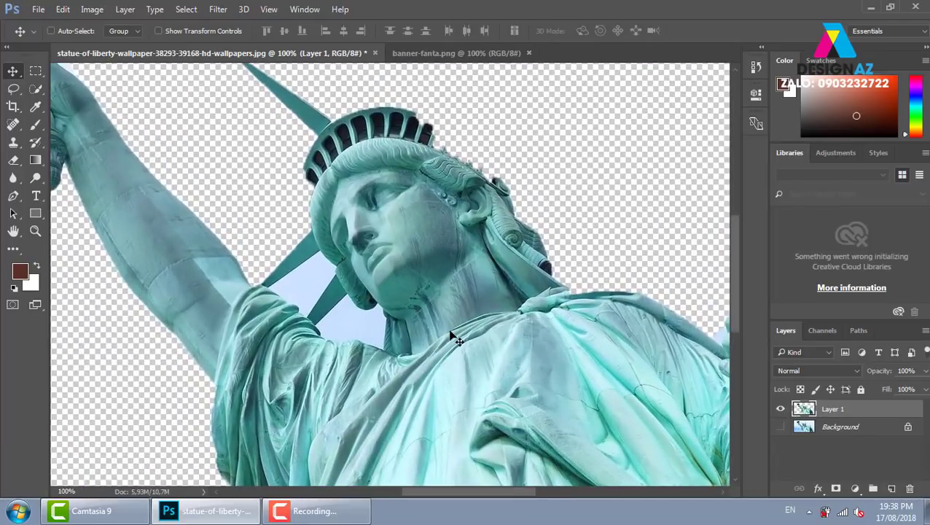
Start a Pen path at the left arm and trace it along the shoulder, neckline and robe collar
key("p")
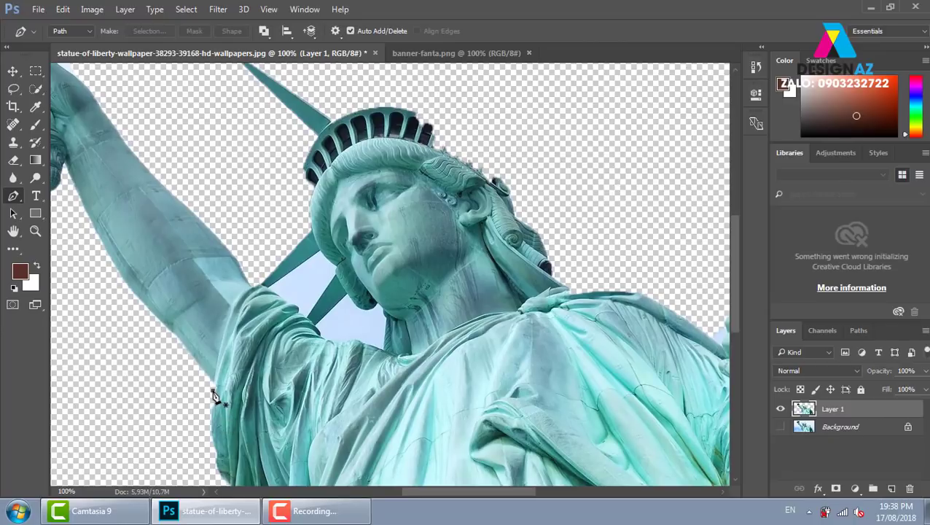
left_click(213, 391)
left_click_drag(263, 282, 304, 273)
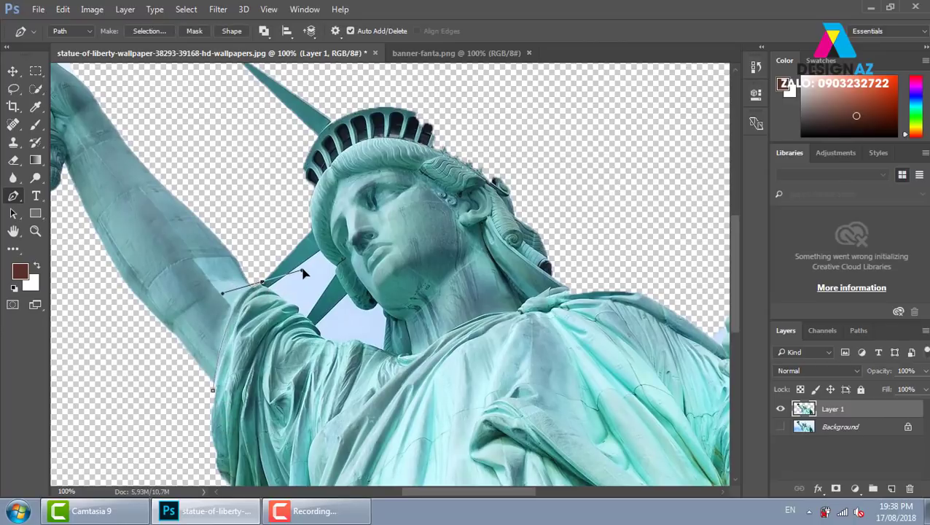
left_click(262, 282, "alt")
left_click(298, 313)
mouse_move(319, 329)
left_mouse_down()
mouse_move(324, 349)
mouse_move(350, 343)
left_mouse_up()
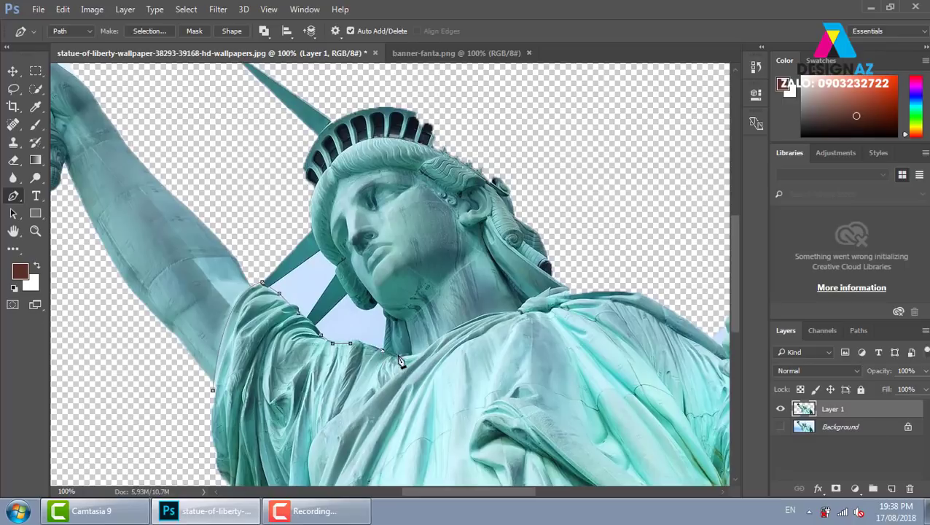
left_click_drag(406, 356, 425, 362)
mouse_move(521, 311)
left_mouse_down()
mouse_move(567, 324)
mouse_move(575, 318)
left_mouse_up()
Continue the path around the raised hand, down the tablet edge and along the sleeve
mouse_move(620, 323)
left_mouse_down()
mouse_move(381, 239)
mouse_move(409, 249)
left_mouse_up()
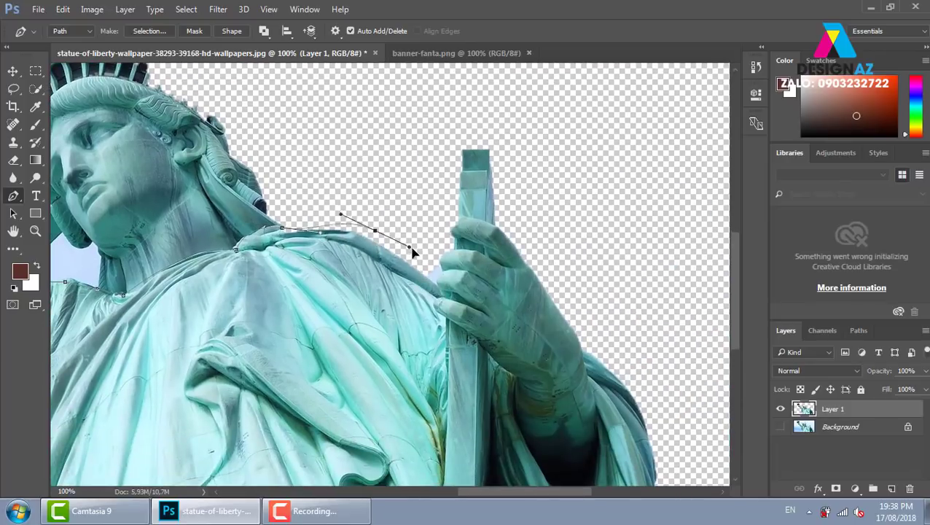
left_click(433, 281)
mouse_move(425, 337)
left_mouse_down()
mouse_move(365, 288)
mouse_move(399, 276)
left_mouse_up()
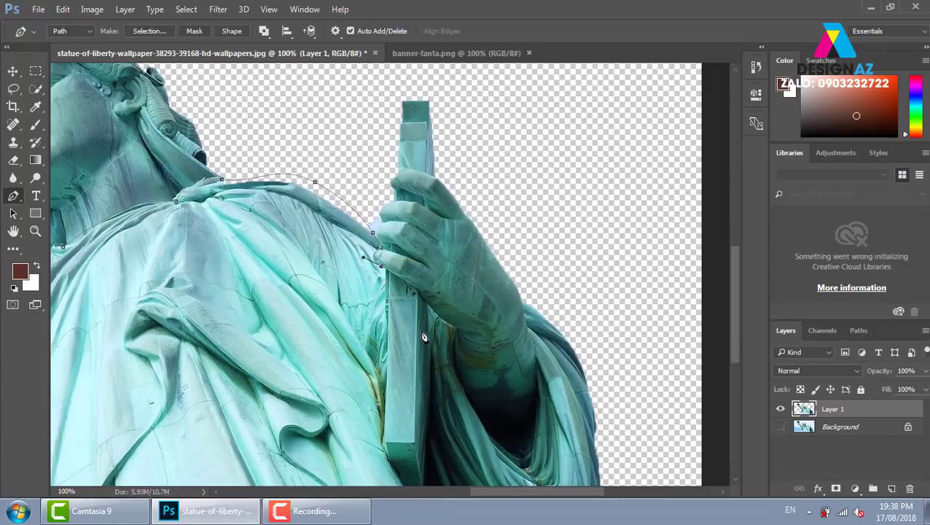
left_click_drag(423, 337, 417, 291)
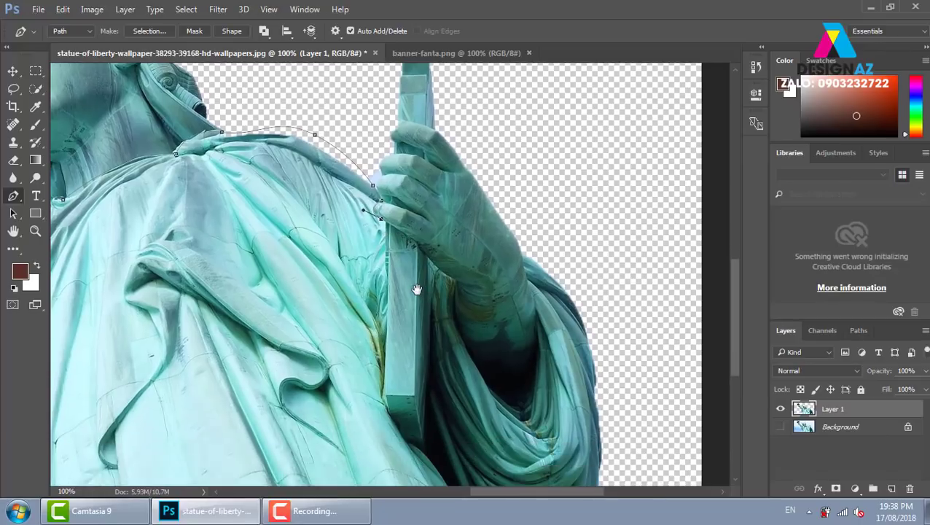
left_click(385, 397)
left_click_drag(406, 438, 427, 454)
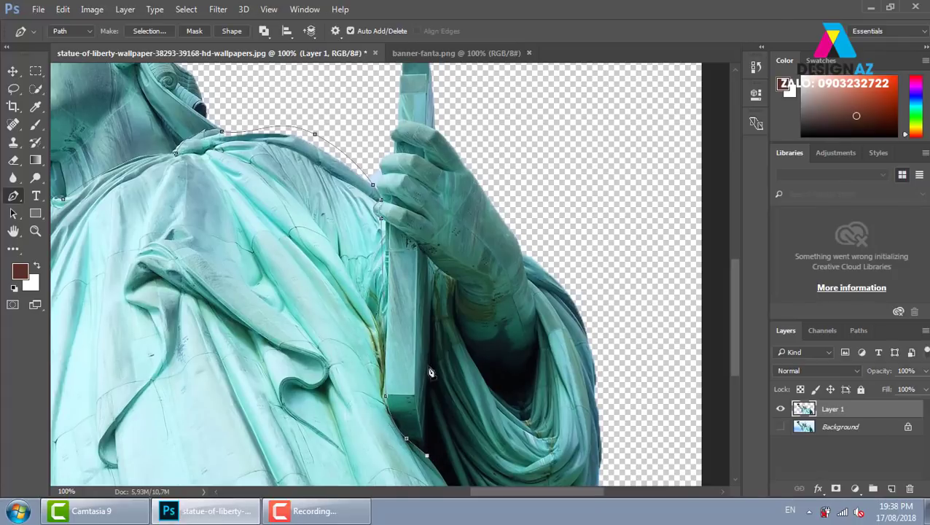
left_click_drag(438, 269, 455, 280)
left_click_drag(483, 372, 517, 412)
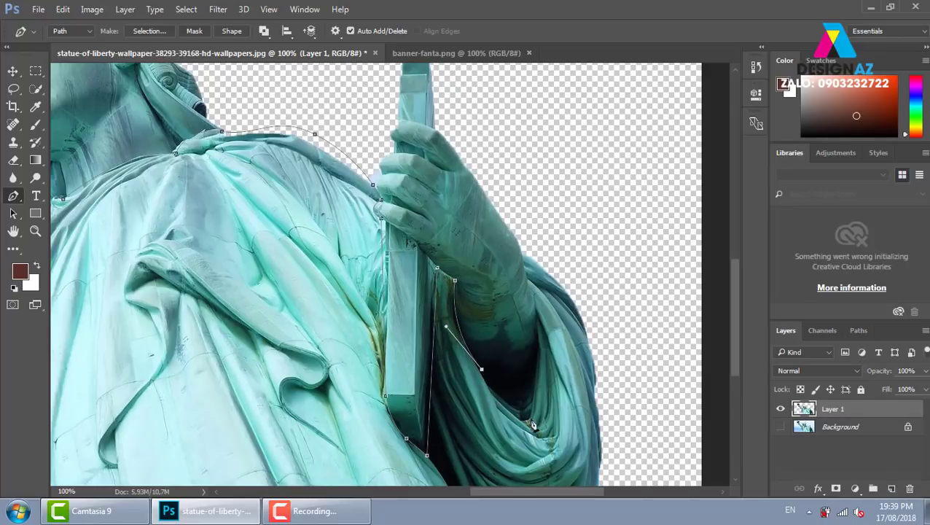
mouse_move(532, 396)
left_mouse_down()
mouse_move(547, 370)
mouse_move(532, 297)
left_mouse_up()
left_click_drag(526, 279, 525, 191)
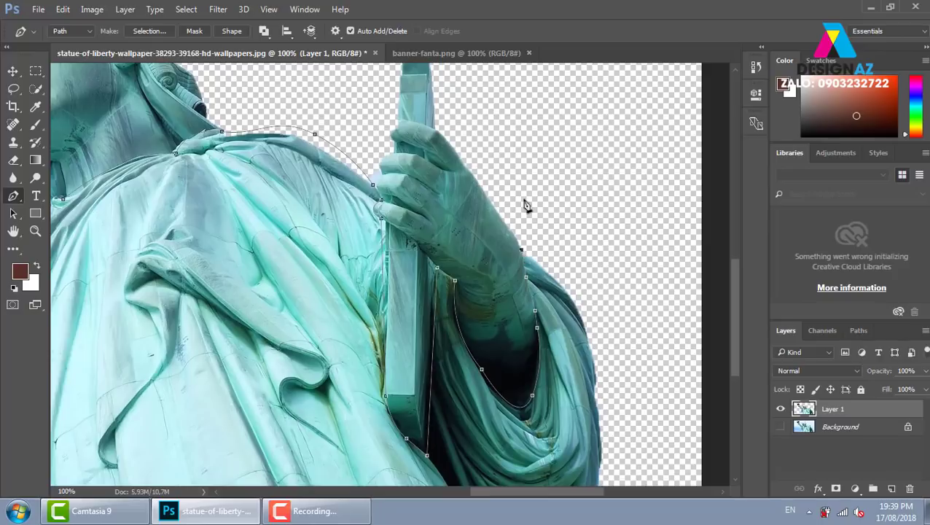
Close the path around the upper statue, delete the enclosed head, arm, torch and tablet, and deselect
key("ctrl+minus")
key("ctrl+minus")
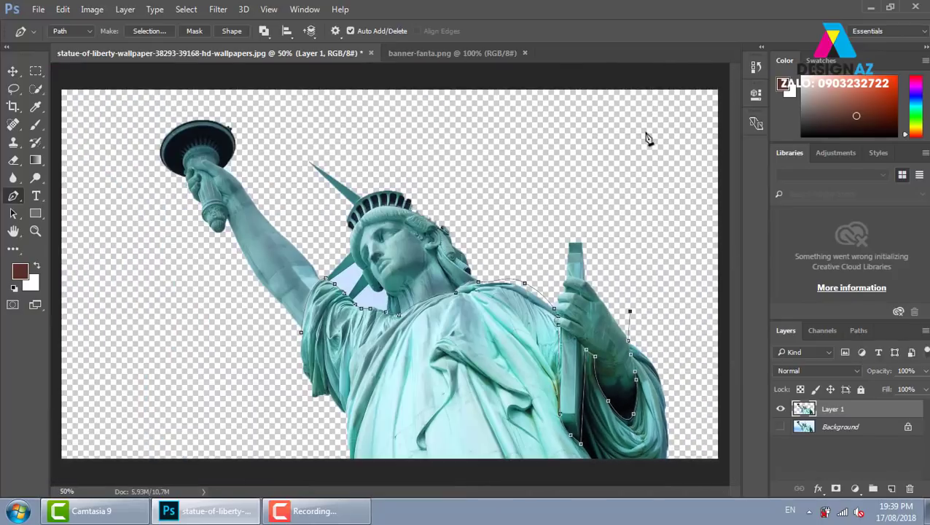
left_click(113, 102)
left_click(84, 151)
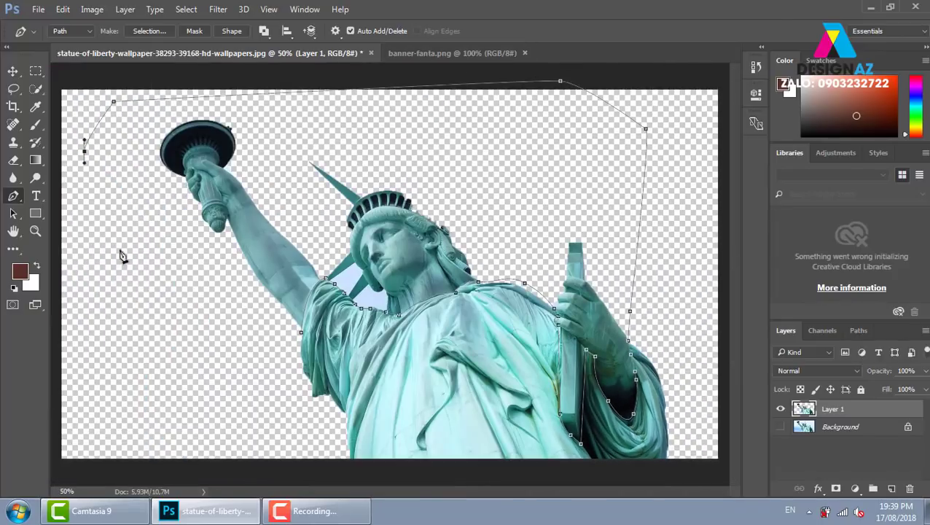
left_click(133, 267)
left_click(183, 363)
left_click_drag(193, 375, 225, 412)
left_click(263, 433)
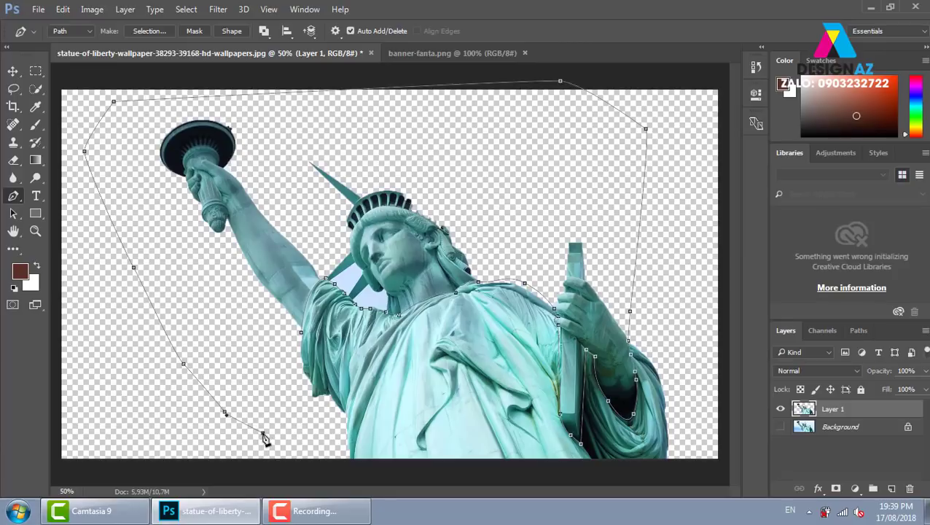
key("ctrl+Return")
key("Delete")
key("v")
key("ctrl+d")
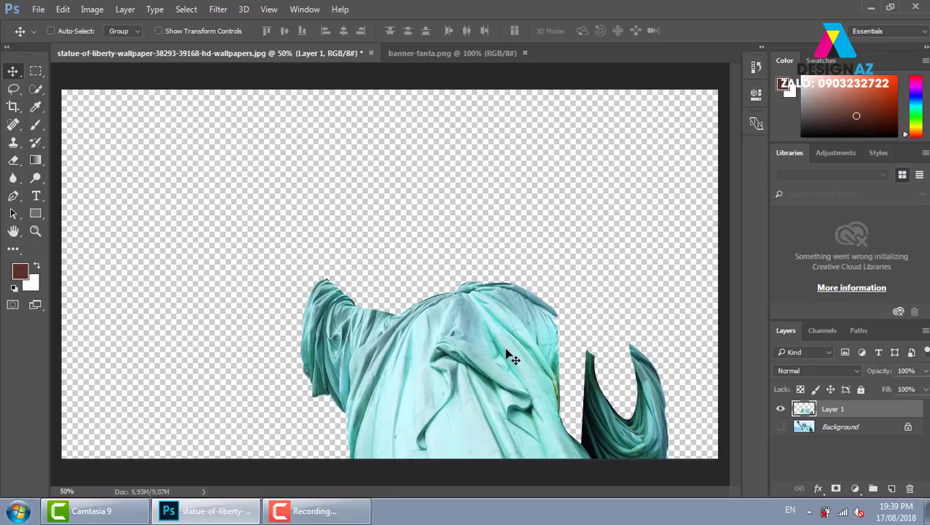
Desaturate the robe layer to grey and duplicate it as Layer 1 copy
key("ctrl+shift+u")
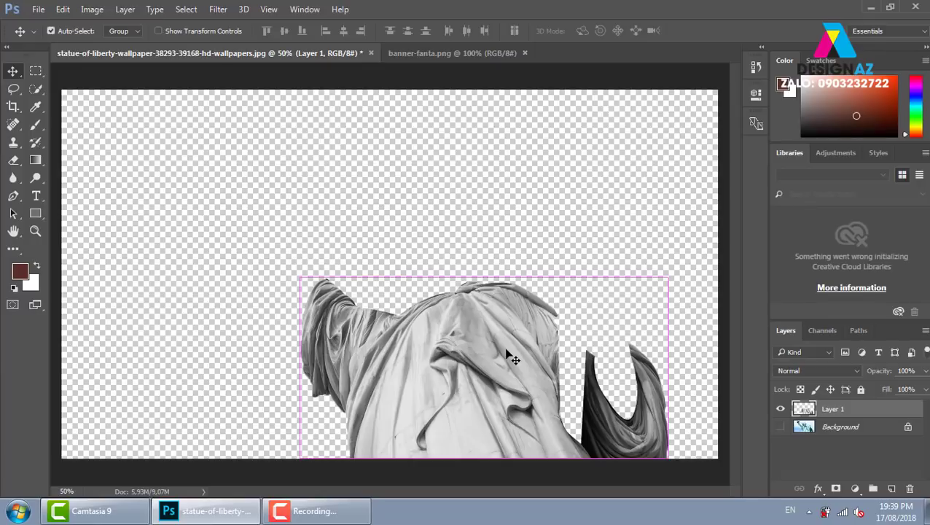
key("ctrl+j")
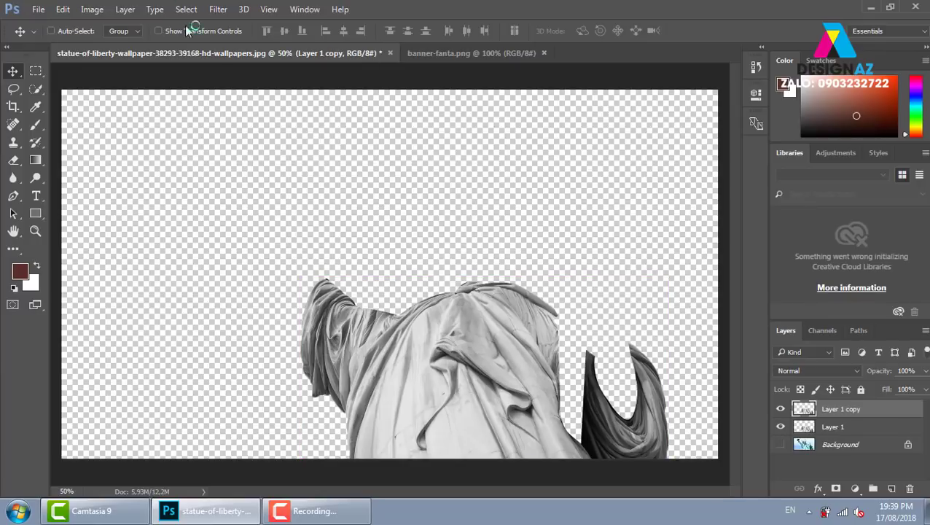
Smooth Layer 1 copy with a 4-pixel Dust & Scratches filter, then bring up banner-fanta.png
left_click(218, 9)
mouse_move(228, 199)
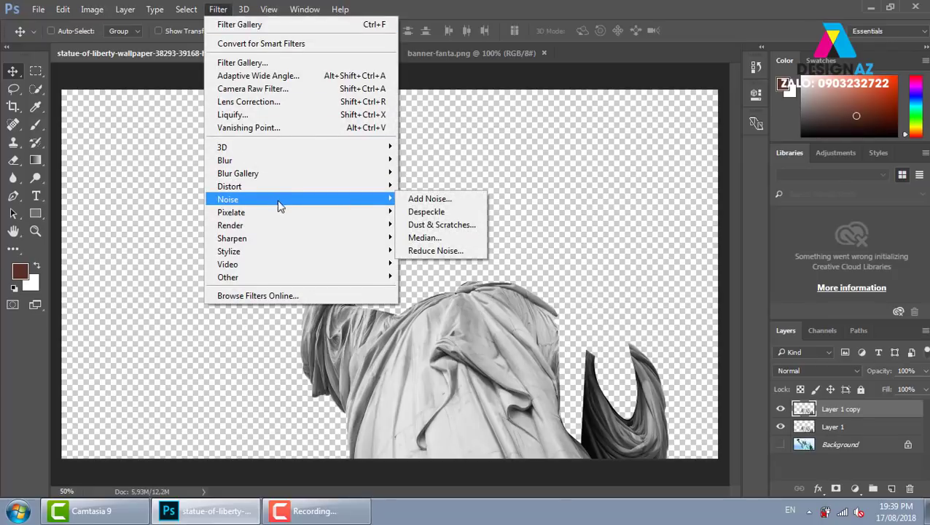
left_click(459, 225)
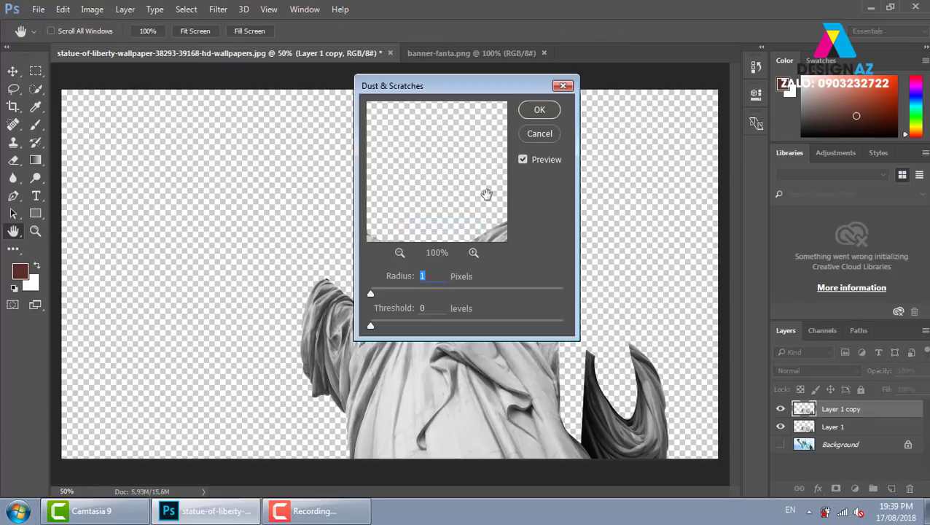
mouse_move(470, 218)
left_mouse_down()
mouse_move(489, 189)
mouse_move(484, 140)
mouse_move(466, 235)
mouse_move(461, 170)
left_mouse_up()
left_click_drag(375, 291, 378, 292)
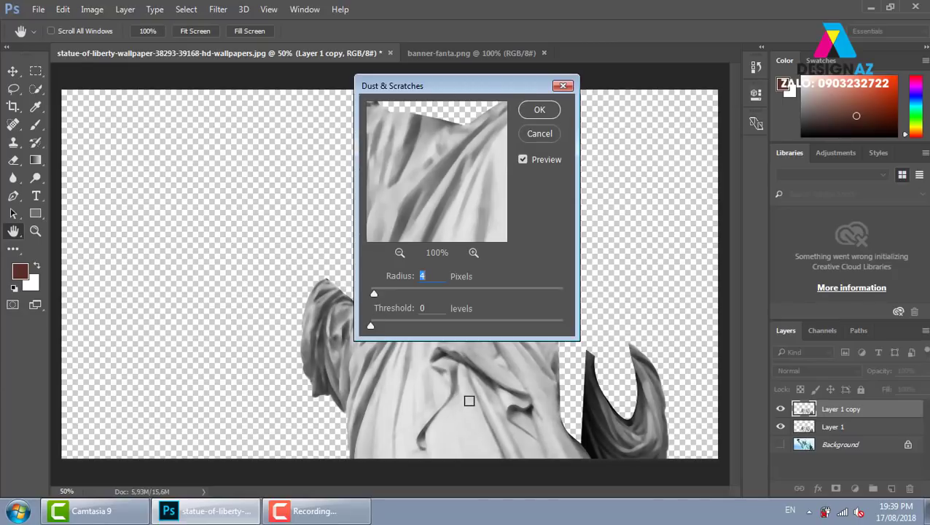
left_click(546, 113)
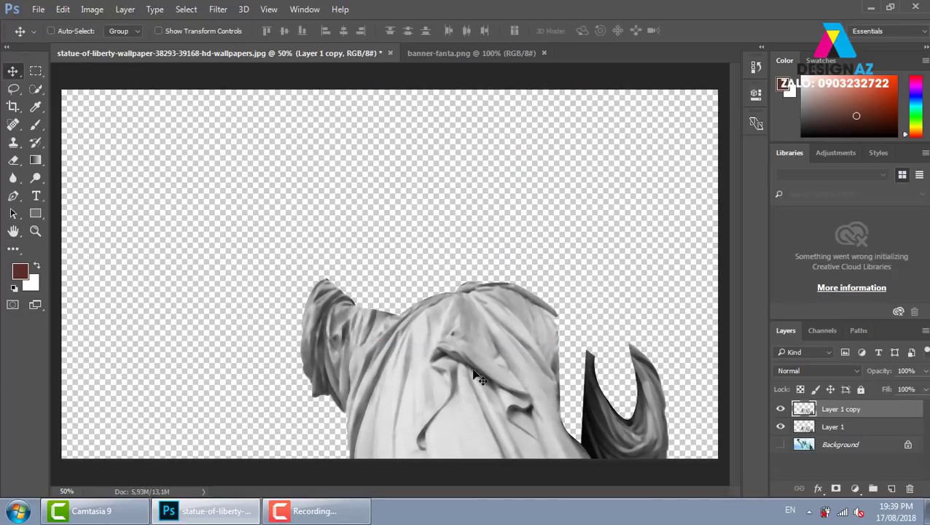
left_click(457, 57)
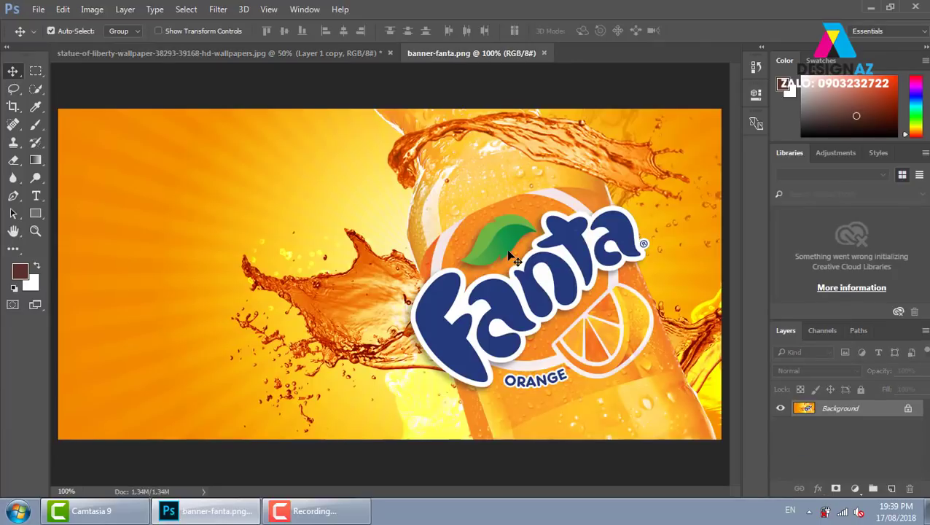
Return to the statue document, show the sky Background, and discard a trial paste of the Fanta banner
left_click(364, 54)
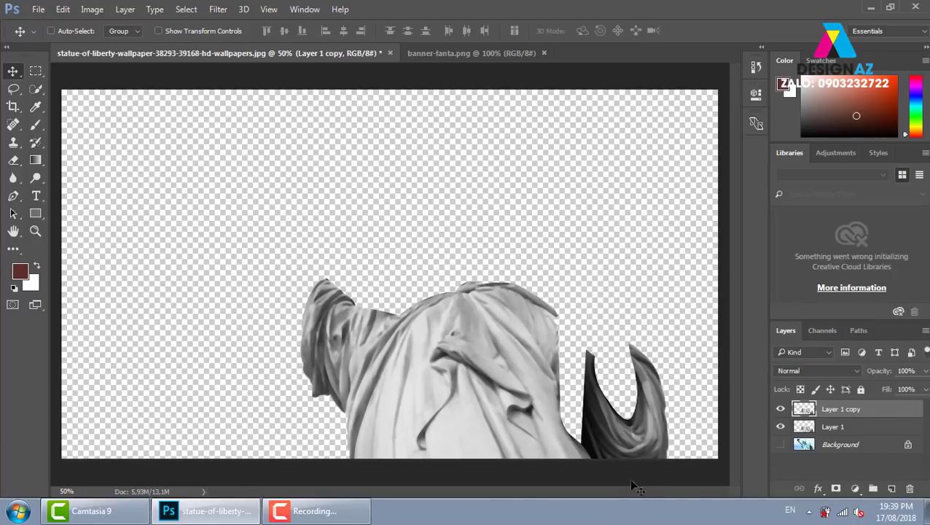
left_click(781, 445)
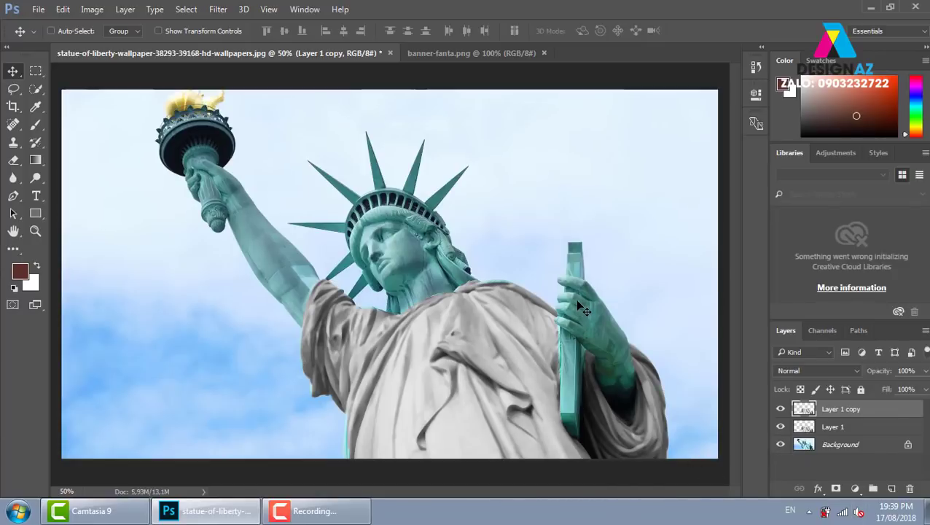
key("ctrl+v")
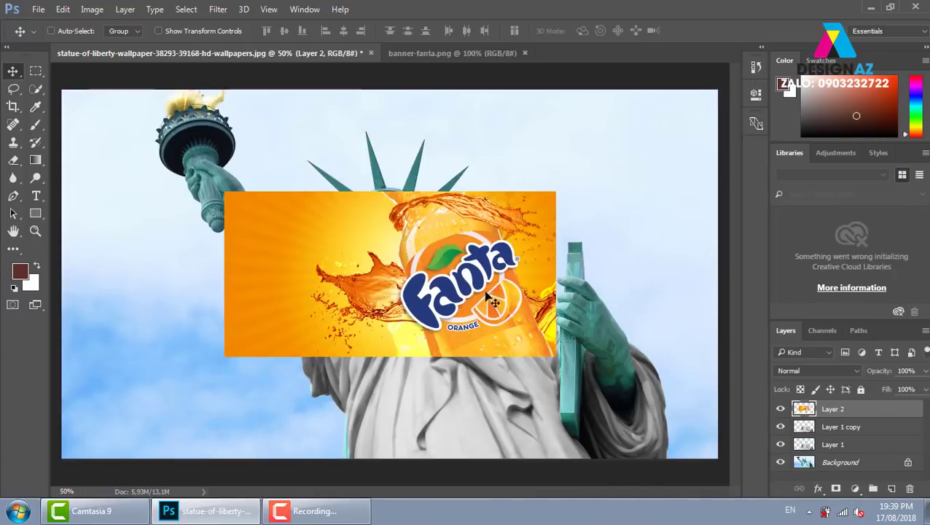
mouse_move(460, 264)
left_mouse_down()
mouse_move(536, 312)
mouse_move(500, 269)
left_mouse_up()
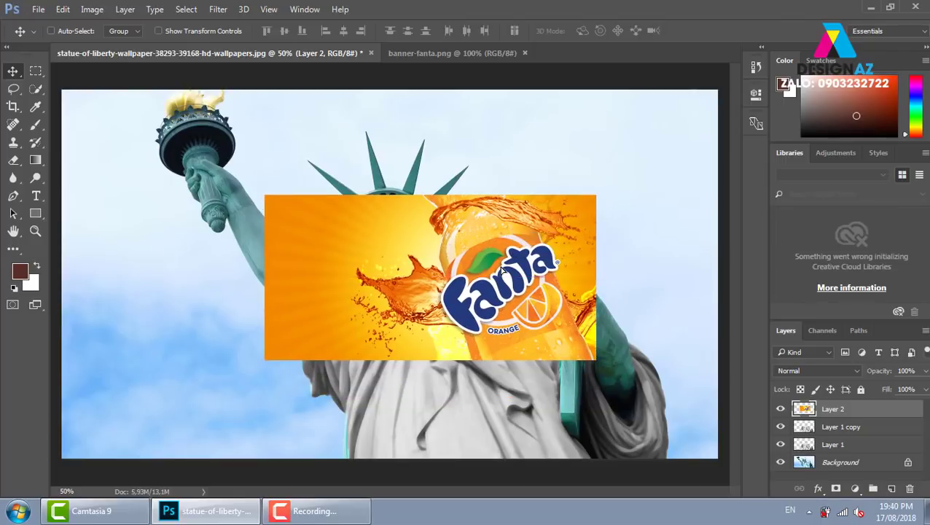
key("Delete")
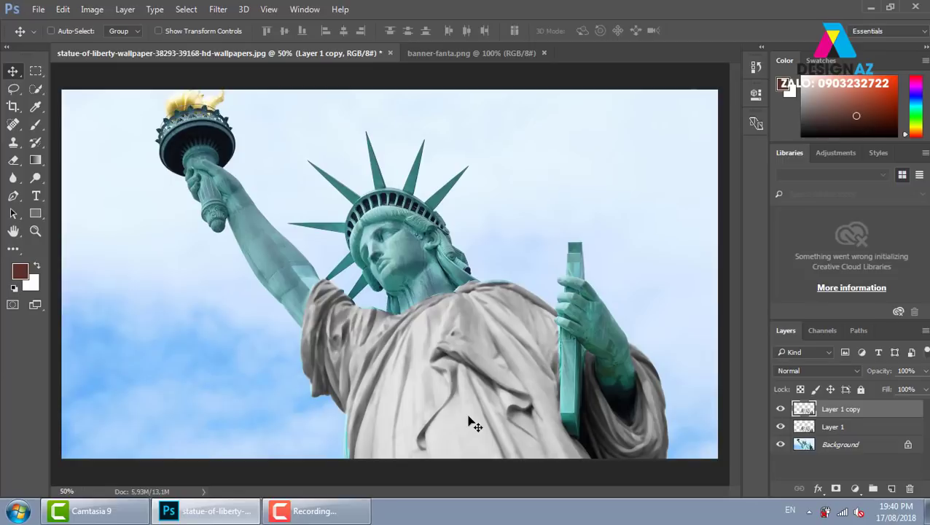
Save the composite to the Desktop as Photoshop file 'dau vao.psd', then return to banner-fanta.png
key("ctrl+s")
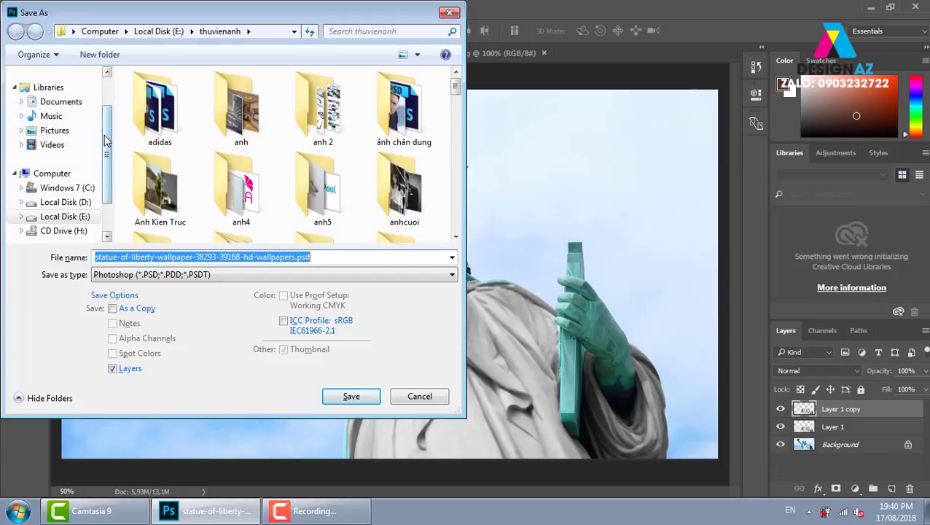
scroll(77, 124, "up", 2)
left_click(55, 93)
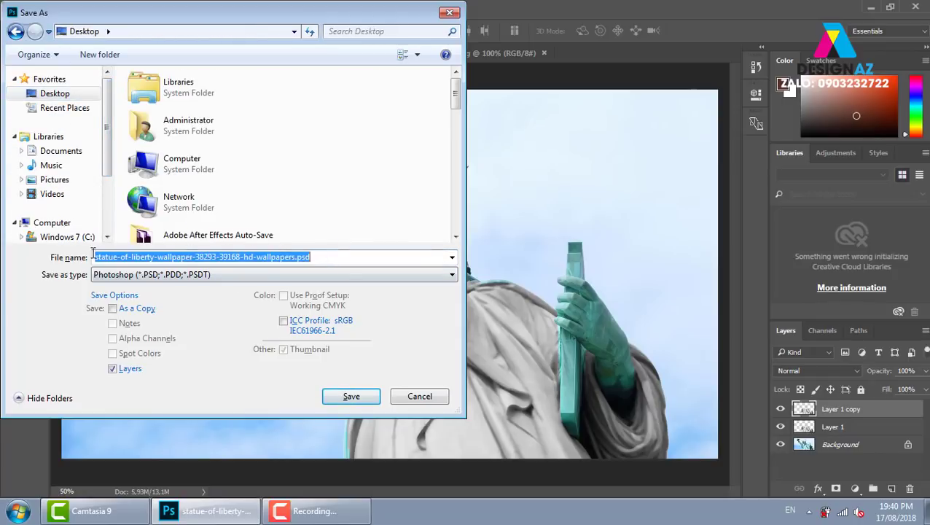
key("BackSpace")
type("dau vao")
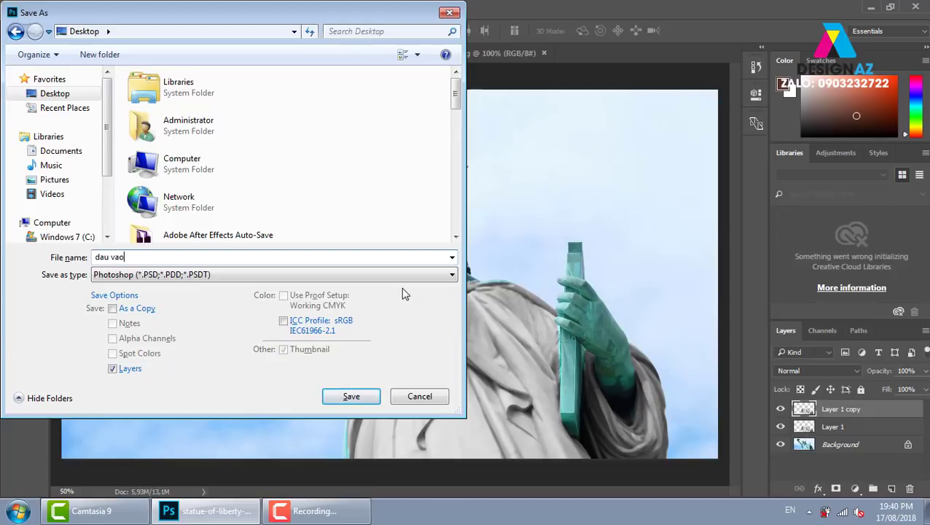
key("Return")
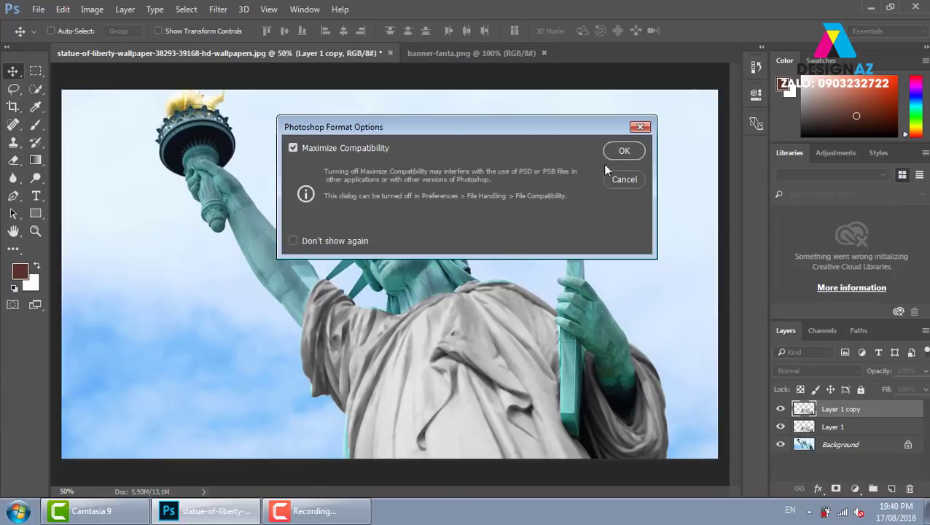
left_click(620, 151)
left_click(361, 54)
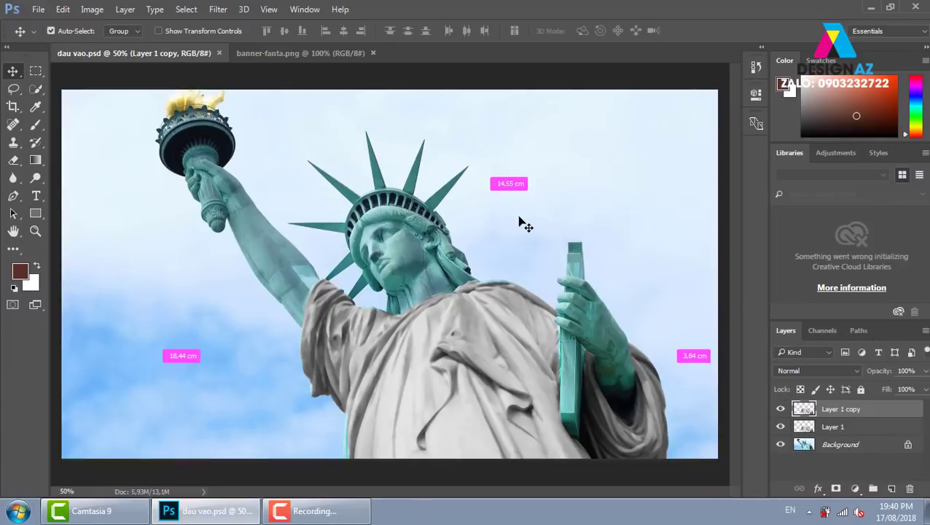
Bring the Fanta image into dau vao.psd as Layer 2, enlarge it over the robe, and clip it
left_click_drag(188, 67, 525, 223)
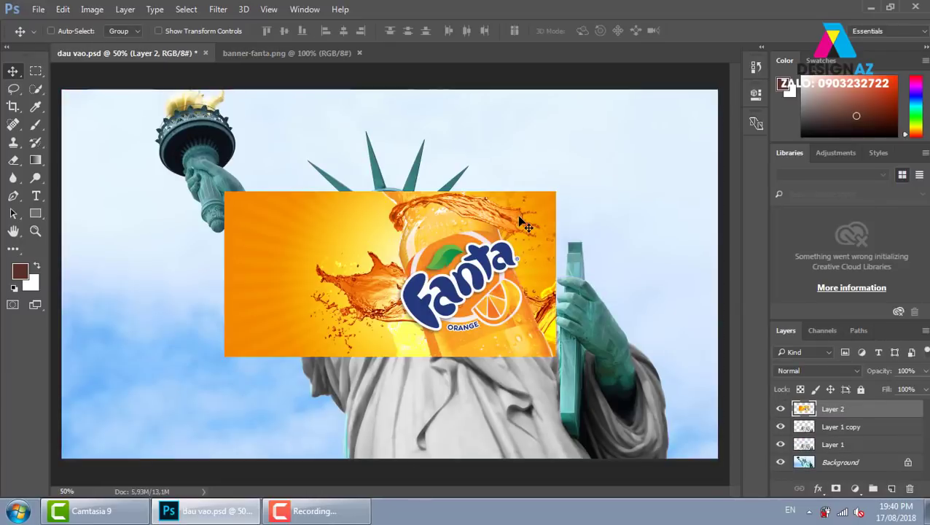
key("ctrl+t")
left_click_drag(559, 188, 674, 142)
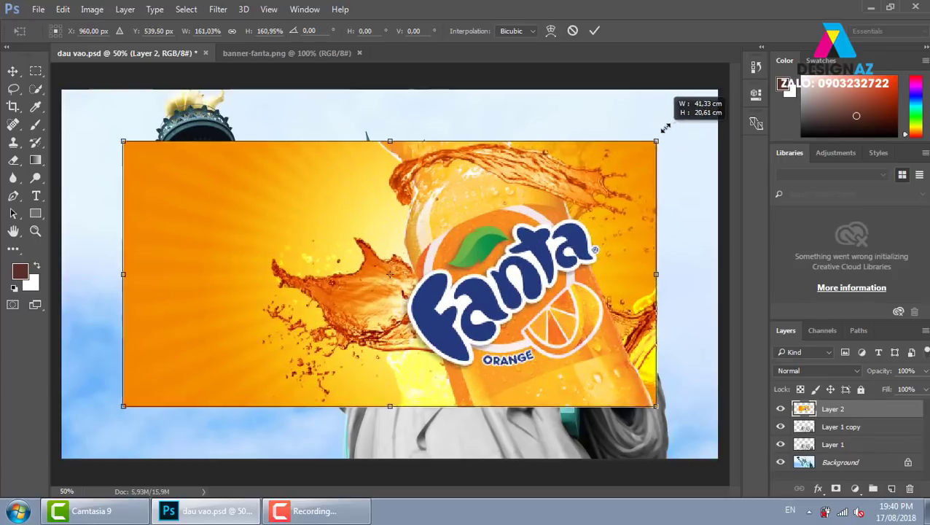
mouse_move(579, 205)
left_mouse_down()
mouse_move(625, 255)
mouse_move(616, 253)
left_mouse_up()
key("Return")
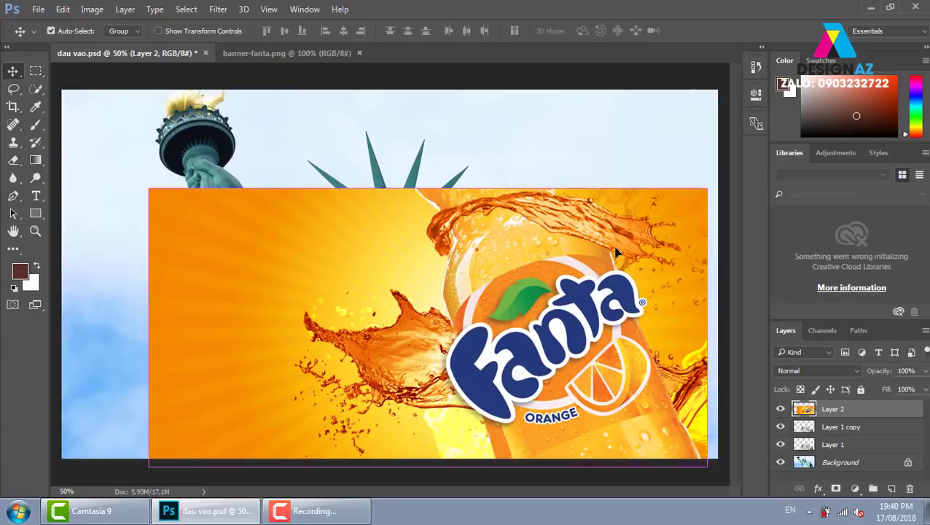
key("ctrl+alt+g")
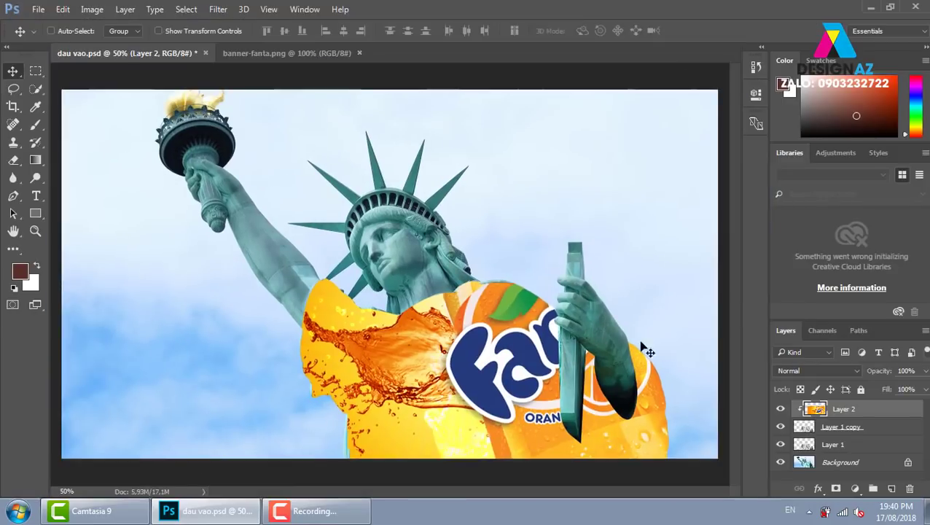
Switch to full-screen mode and open Blending Options for the Fanta layer
key("f")
left_click_drag(717, 394, 457, 272)
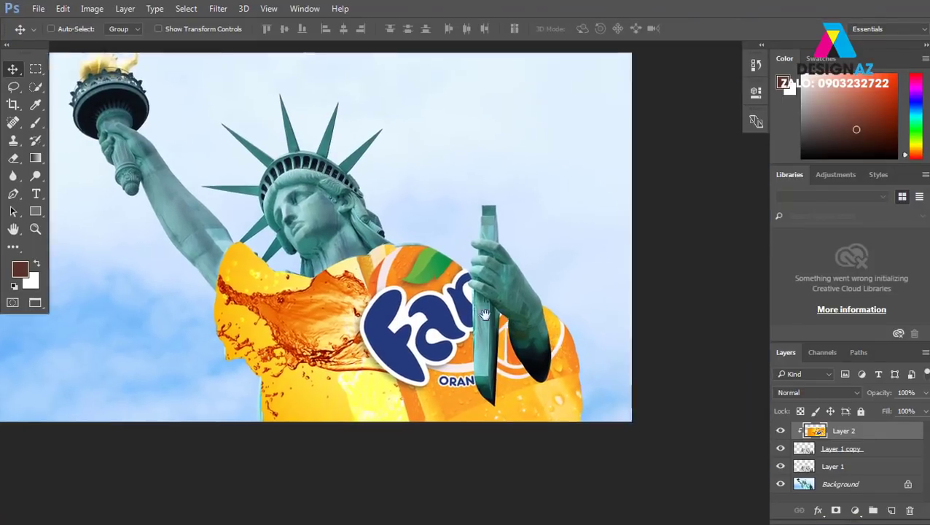
right_click(853, 434)
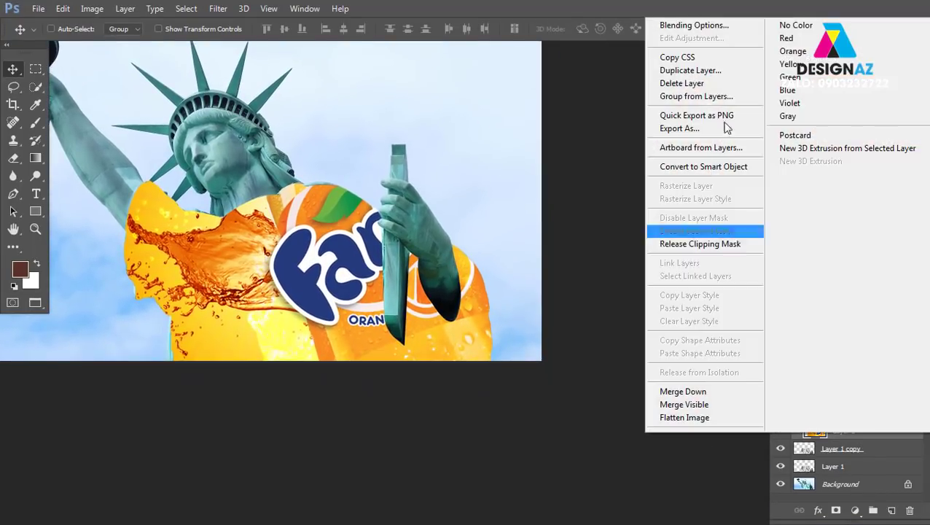
left_click(734, 25)
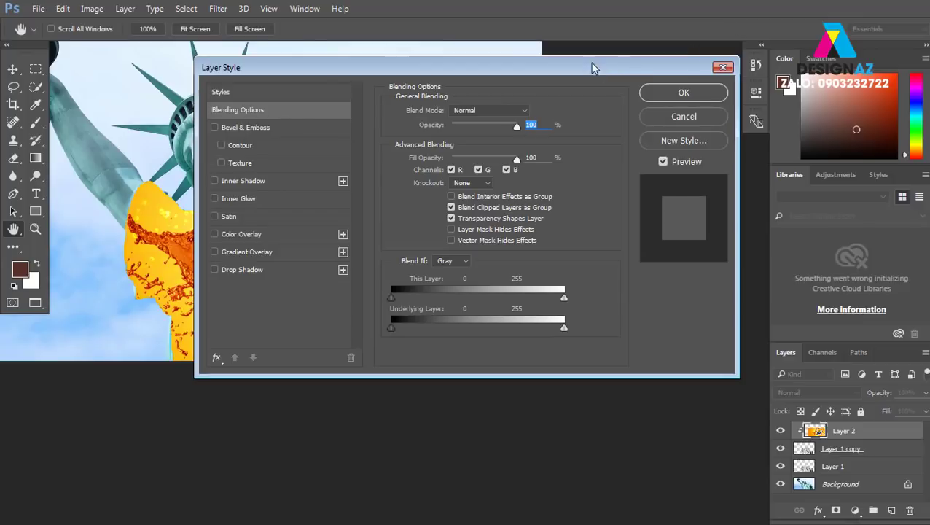
left_click_drag(592, 67, 924, 89)
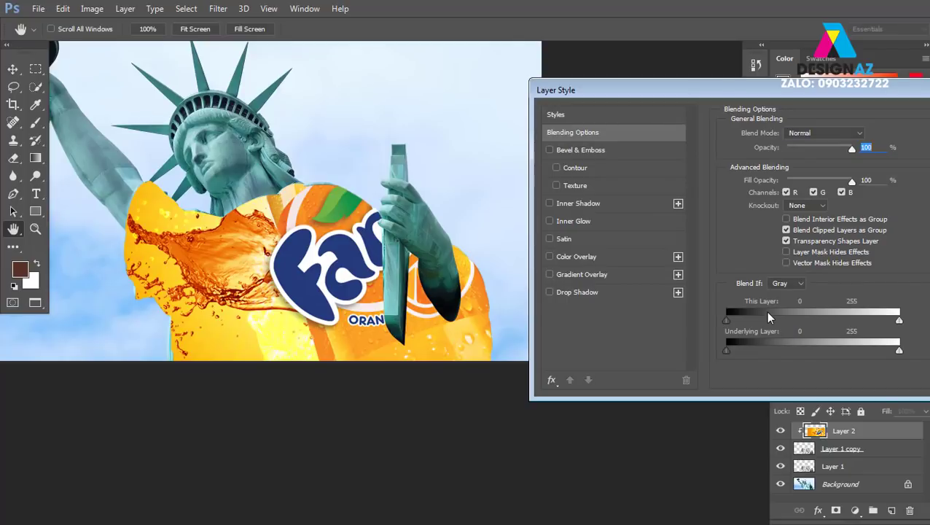
Try Multiply blending with a split Underlying Layer slider on Layer 2, then cancel the changes
left_click(827, 134)
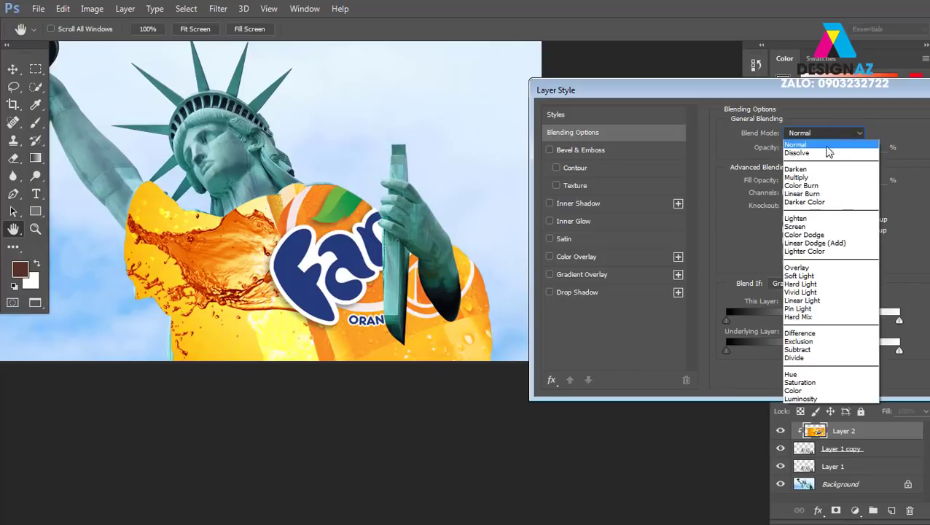
left_click(816, 174)
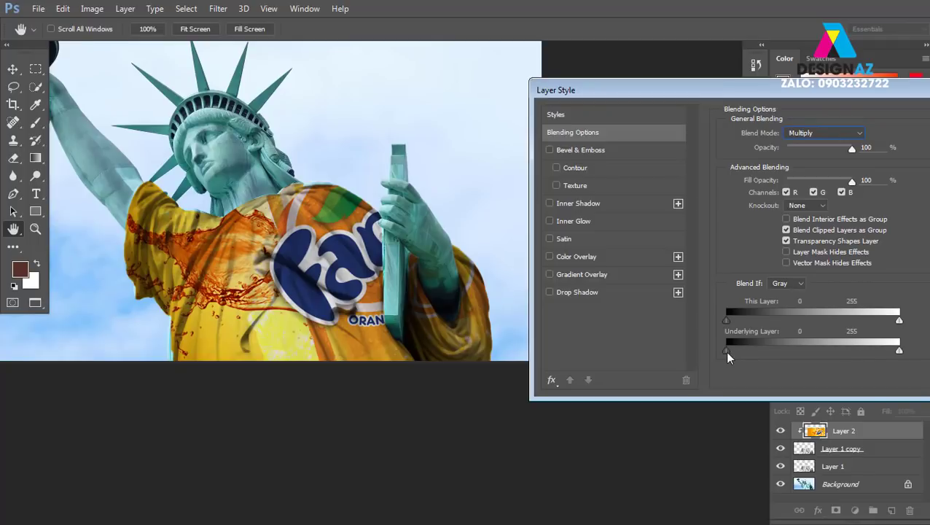
left_click_drag(901, 354, 834, 351)
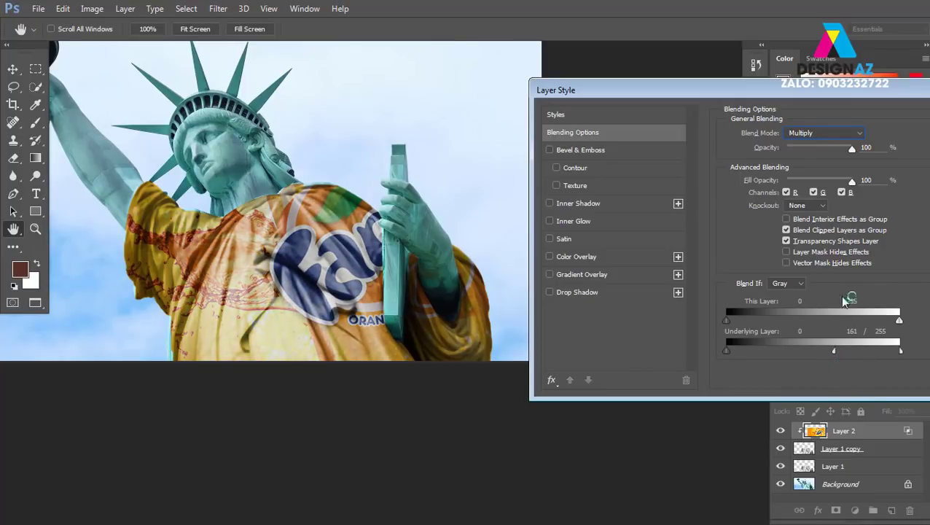
left_click(849, 133)
left_click(809, 140)
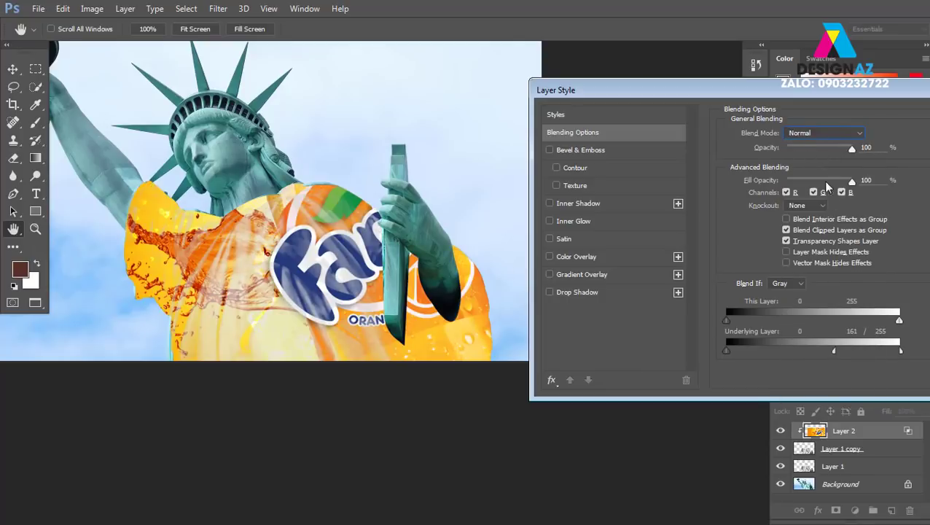
left_click(822, 134)
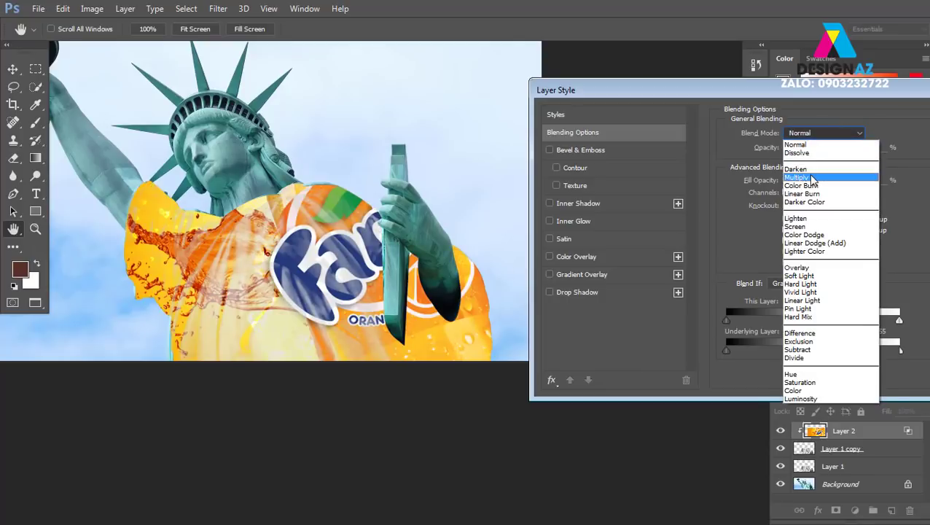
left_click(797, 177)
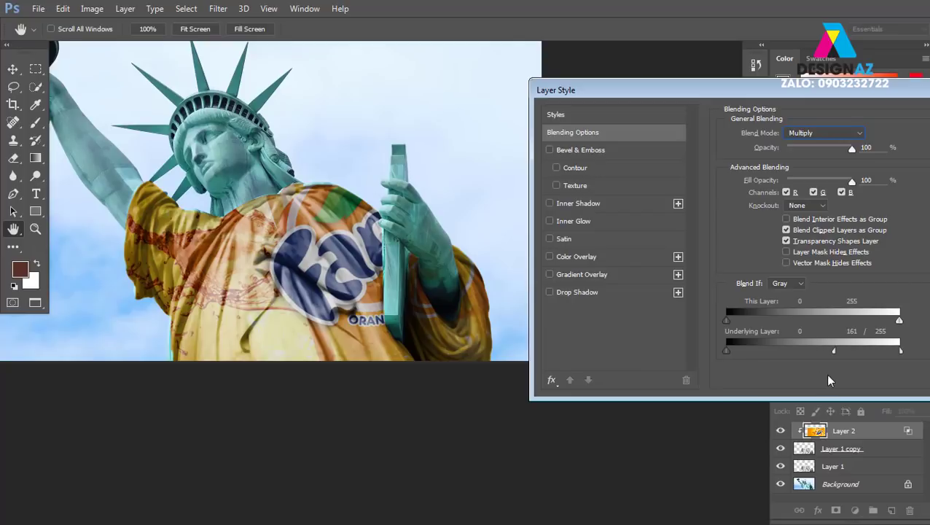
mouse_move(834, 350)
left_mouse_down()
mouse_move(852, 351)
mouse_move(842, 351)
left_mouse_up()
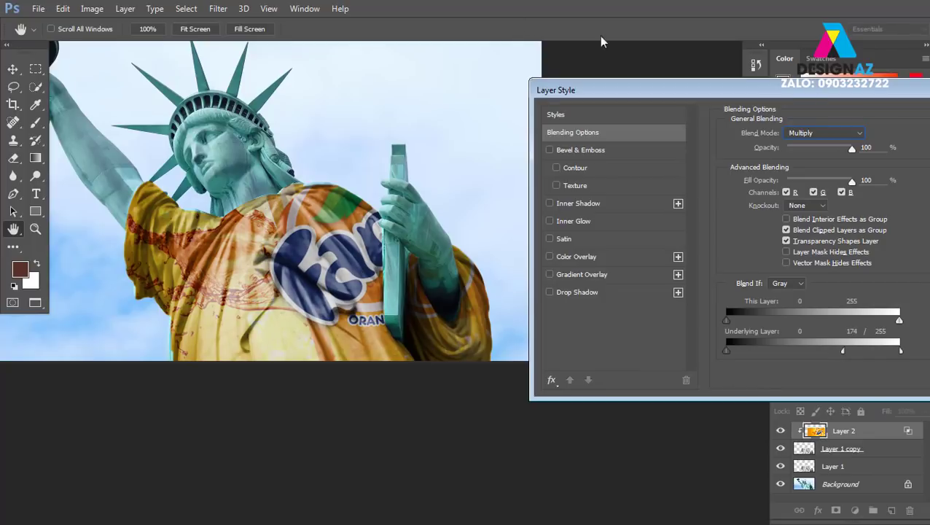
left_click_drag(841, 91, 557, 88)
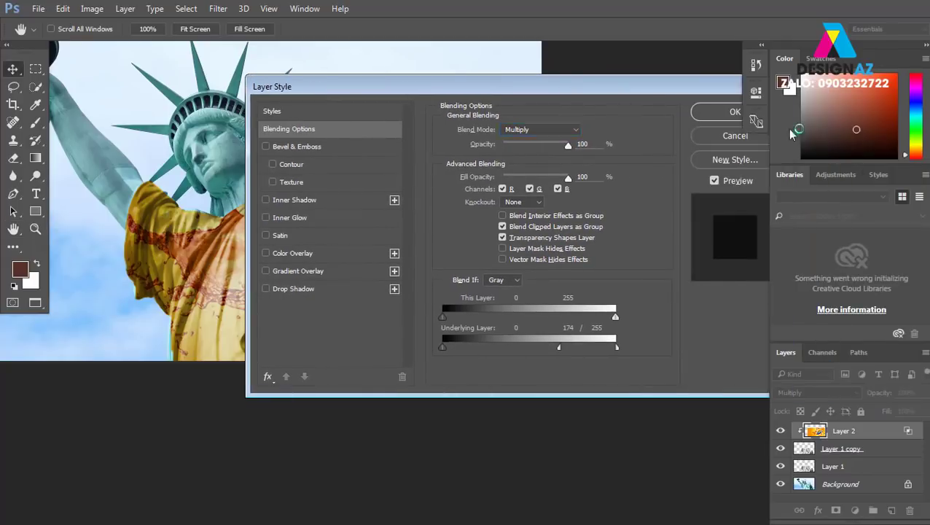
left_click(775, 87)
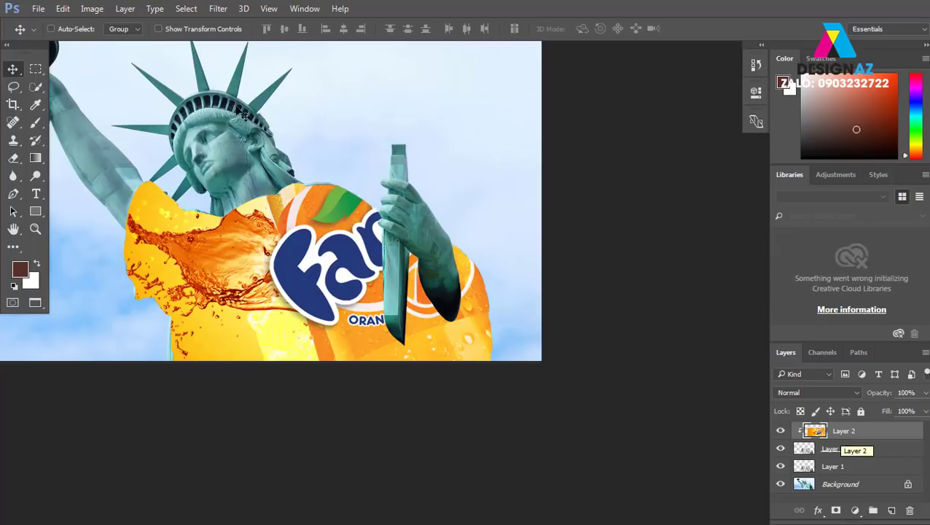
left_click(218, 9)
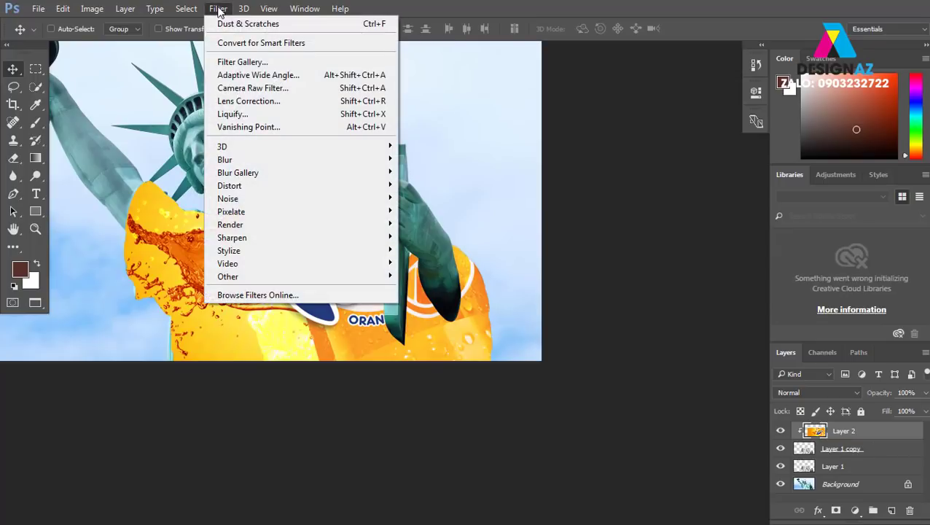
mouse_move(228, 250)
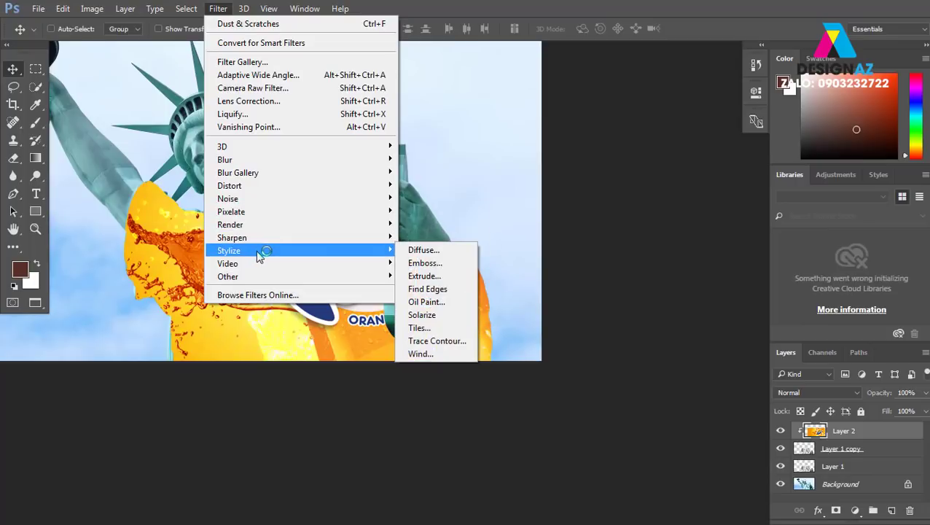
Preview the Diffuse filter on the Fanta layer and cancel it
left_click(449, 252)
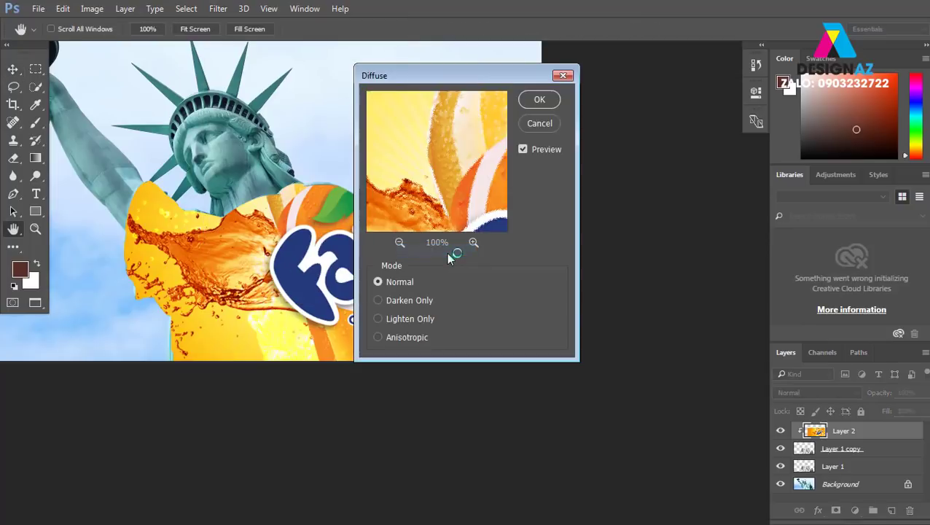
left_click(543, 122)
left_click(218, 9)
mouse_move(299, 186)
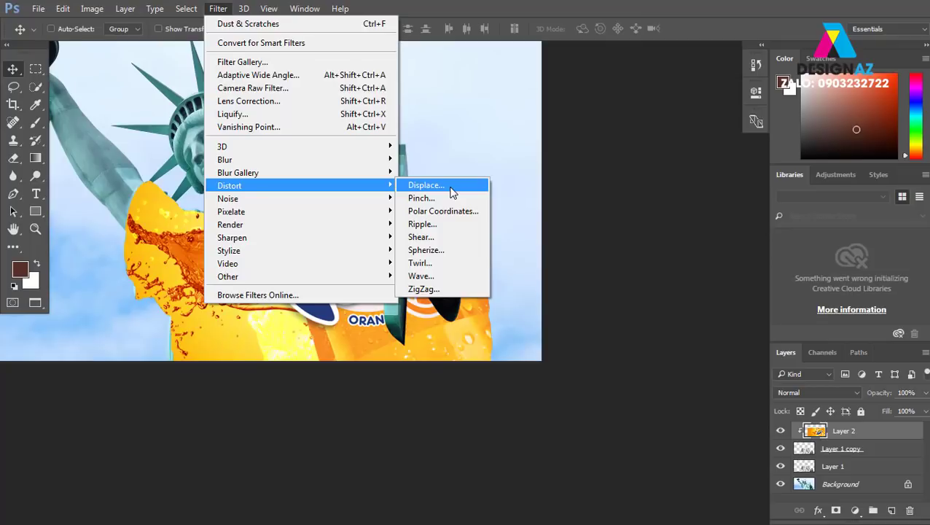
Apply Displace with scales 10 and 10, using dau vao.psd as the displacement map
left_click(452, 191)
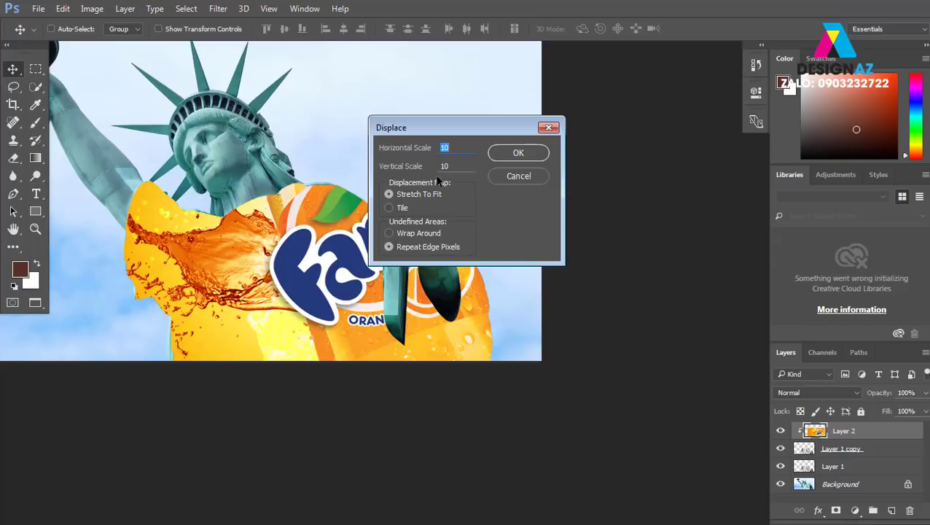
left_click(518, 153)
left_click(188, 204)
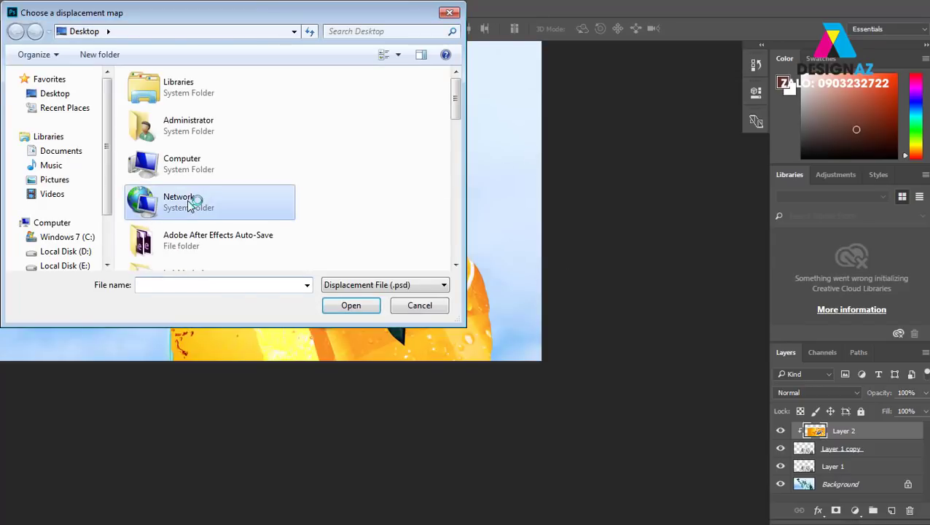
scroll(188, 205, "down", 5)
left_click(191, 179)
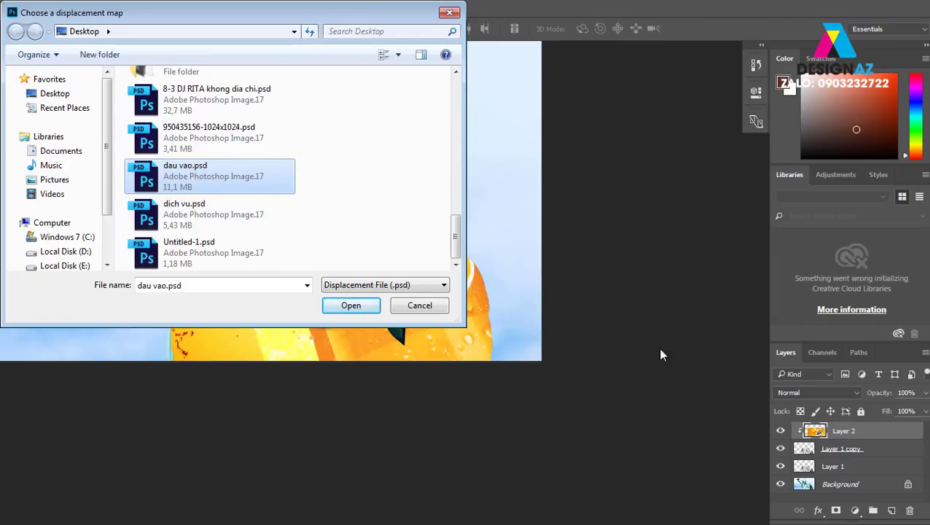
left_click(368, 306)
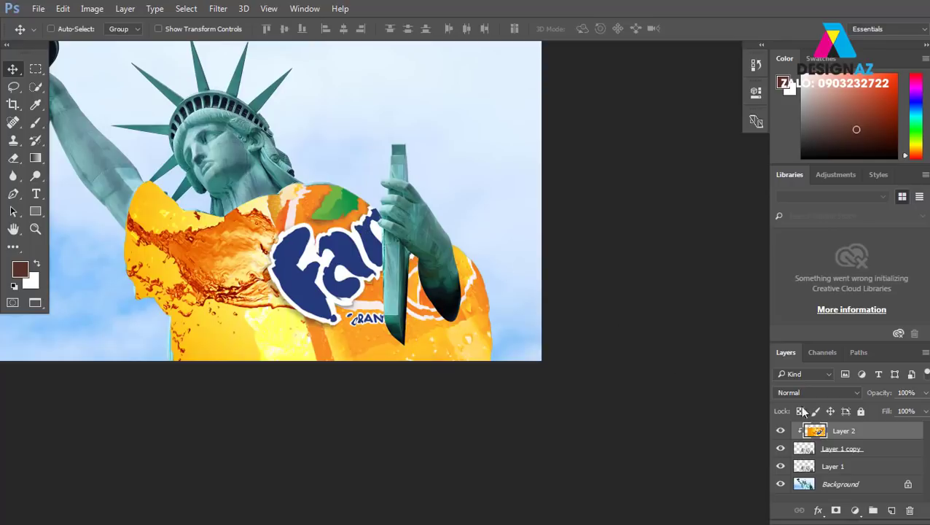
Set Layer 2 to Multiply and split the Underlying Layer white slider around 172
right_click(860, 432)
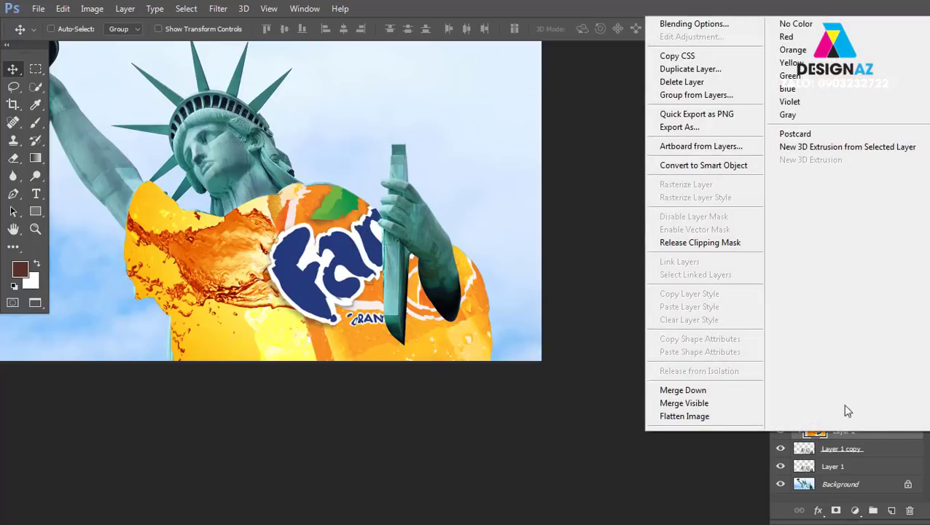
left_click(744, 25)
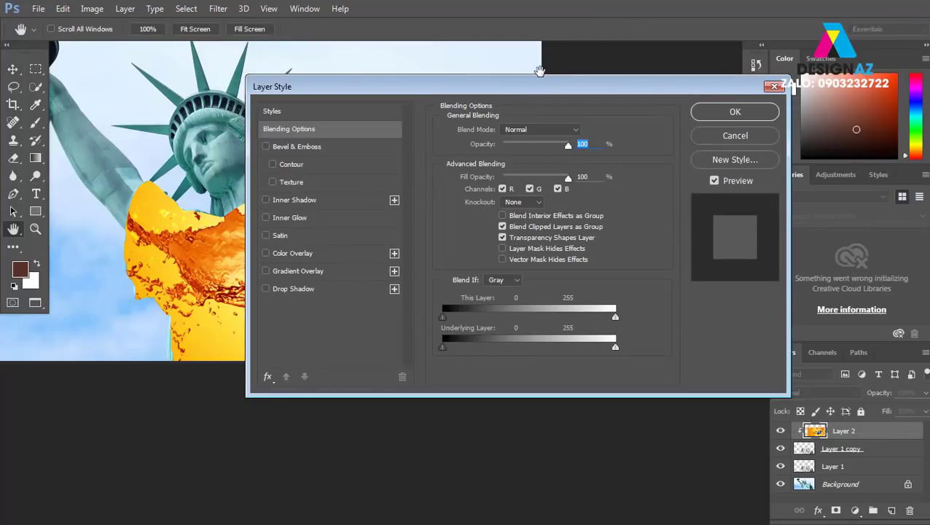
left_click_drag(672, 90, 810, 90)
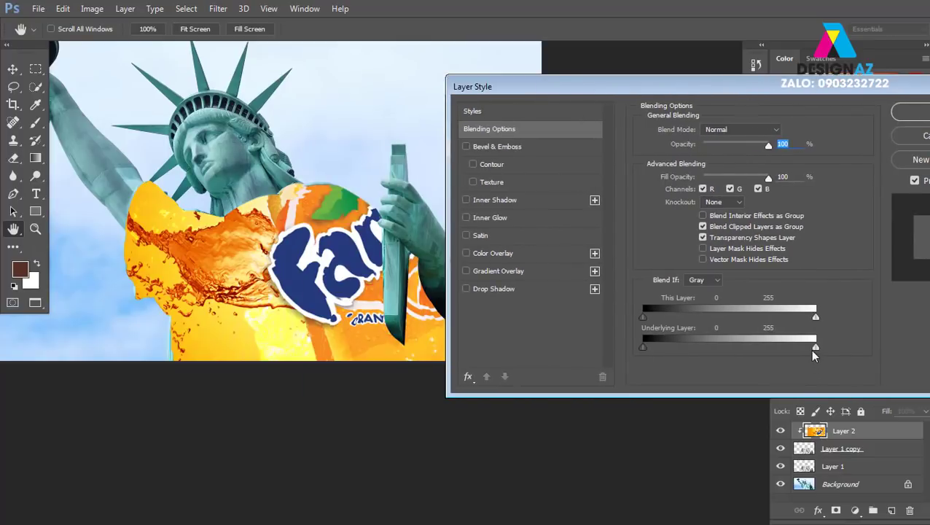
left_click_drag(812, 348, 760, 348)
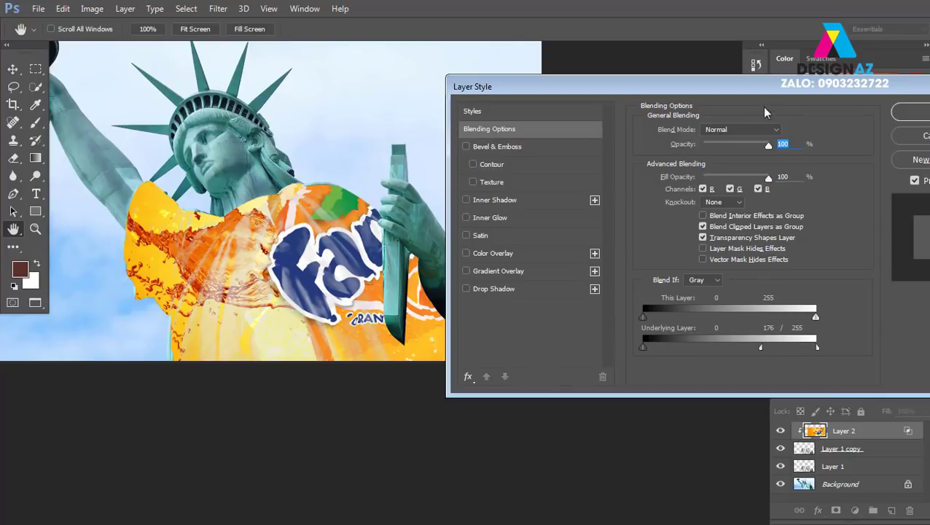
left_click(740, 129)
left_click(735, 172)
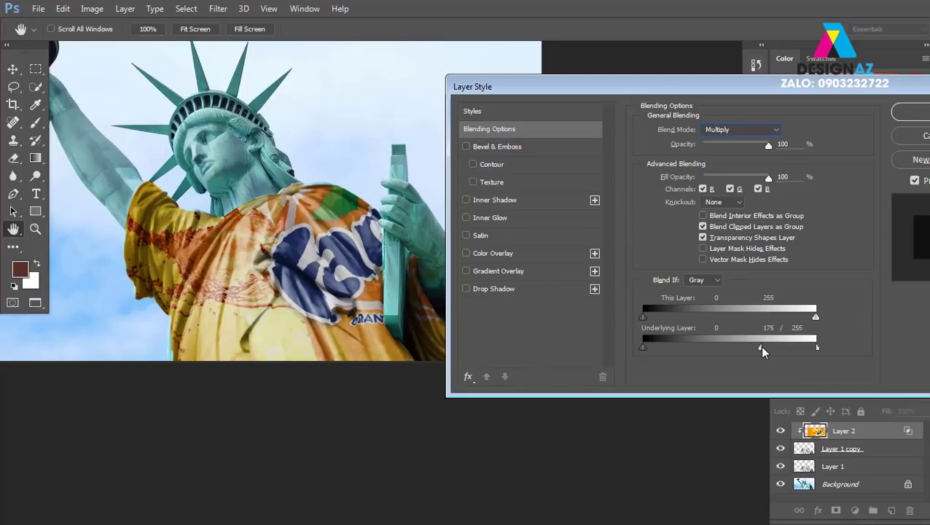
left_click_drag(761, 349, 758, 347)
mouse_move(759, 347)
left_mouse_down()
mouse_move(769, 347)
mouse_move(711, 346)
mouse_move(760, 347)
left_mouse_up()
Apply the layer style, duplicate Layer 2, clip the copy onto it, and zoom out to fit
left_click(907, 112)
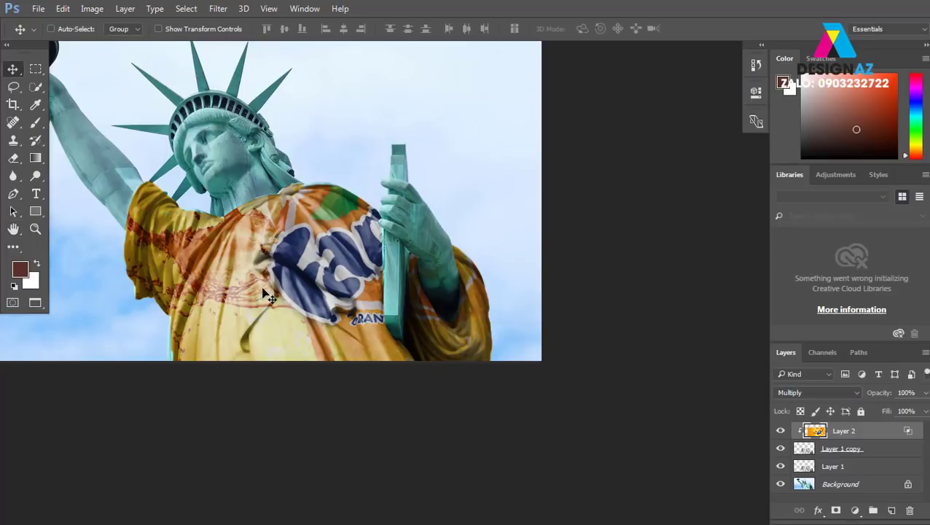
key("ctrl")
key("ctrl")
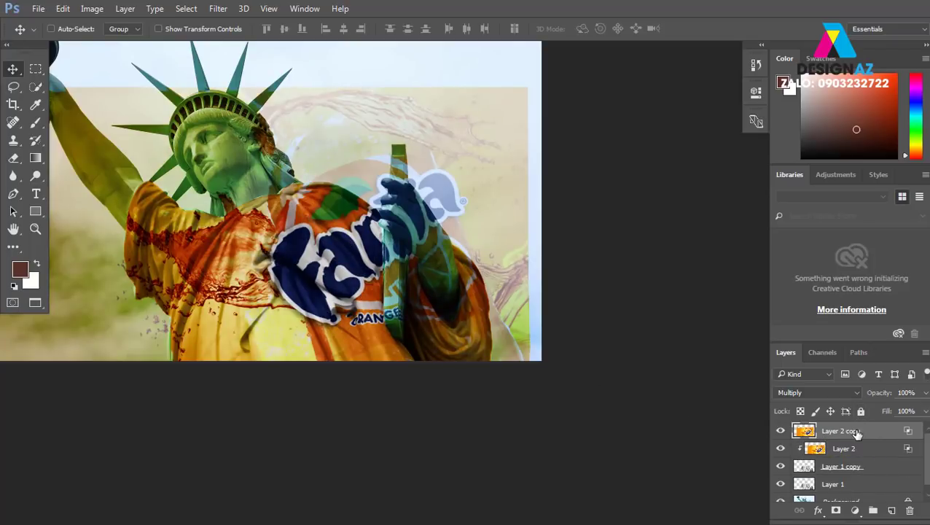
left_click(857, 439, "alt")
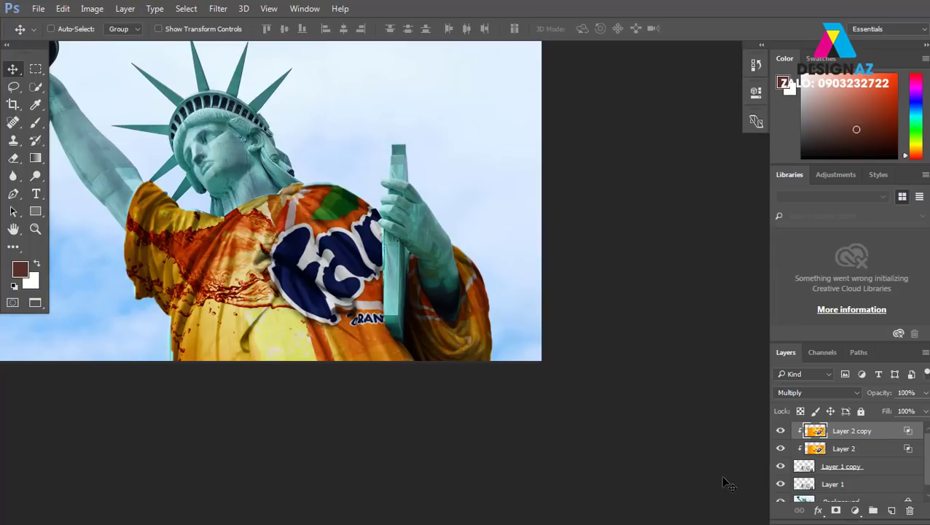
key("ctrl+minus")
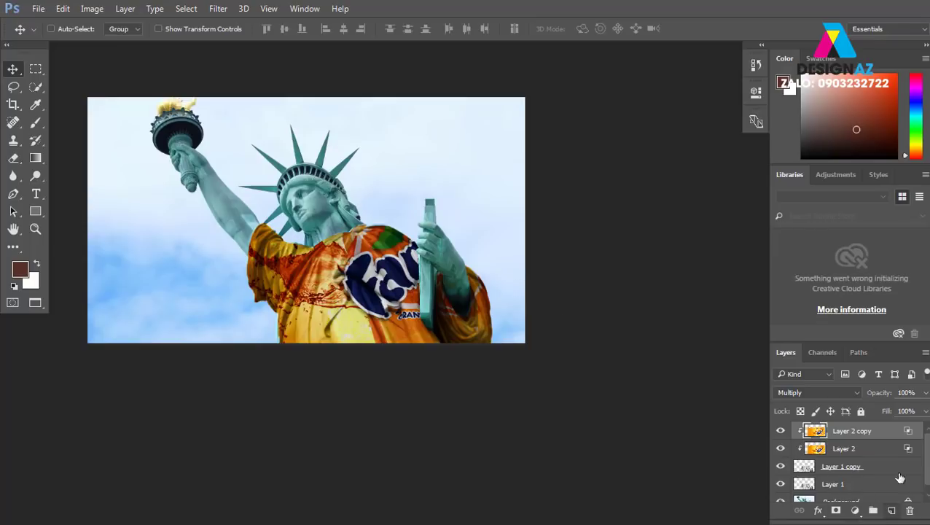
Float the Layers panel and add a Gradient Map layer with the Violet, Orange preset
left_click_drag(788, 351, 602, 150)
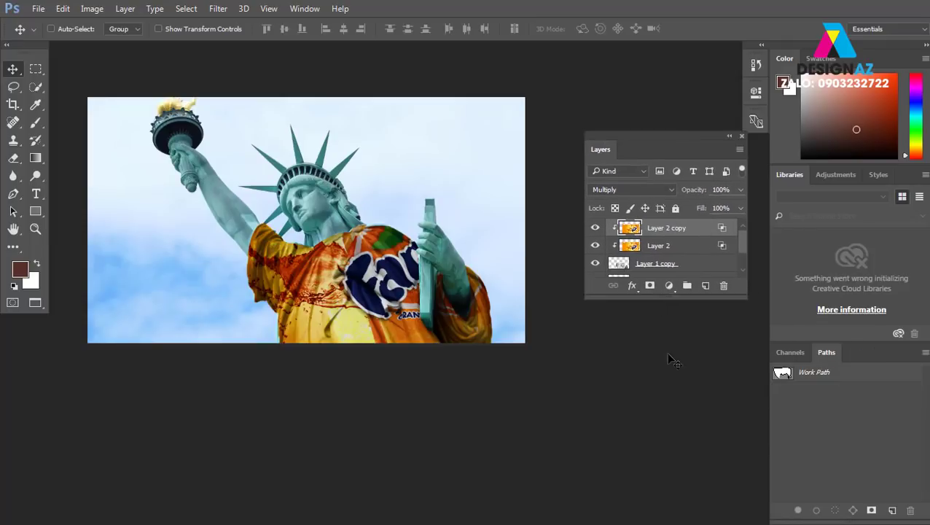
left_click_drag(705, 298, 674, 390)
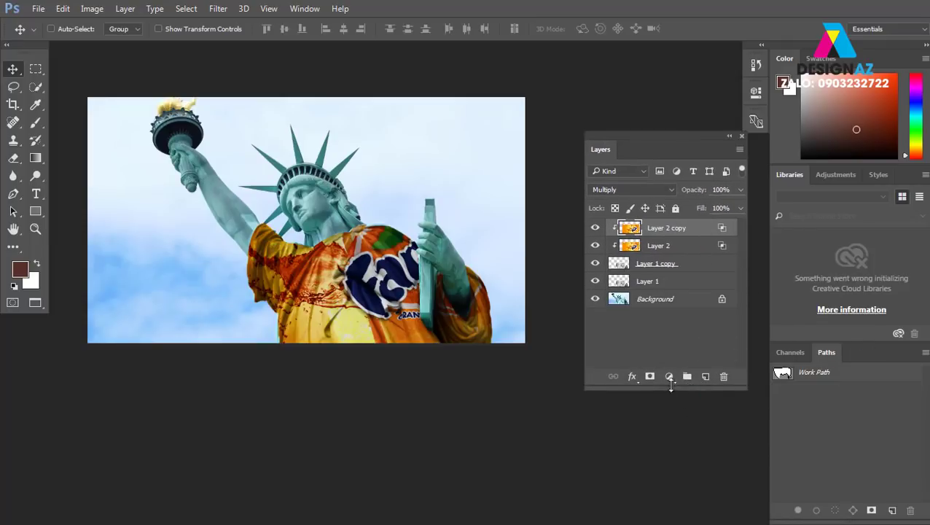
left_click(668, 376)
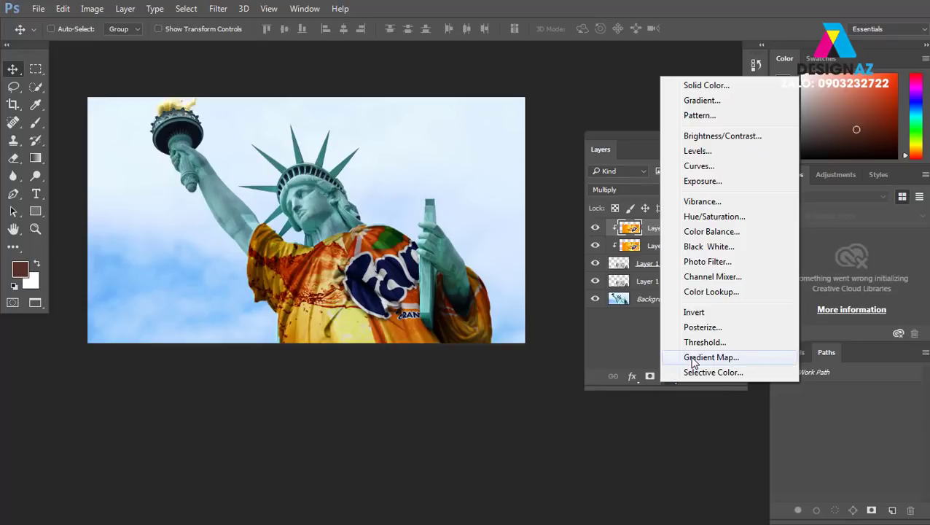
left_click(692, 358)
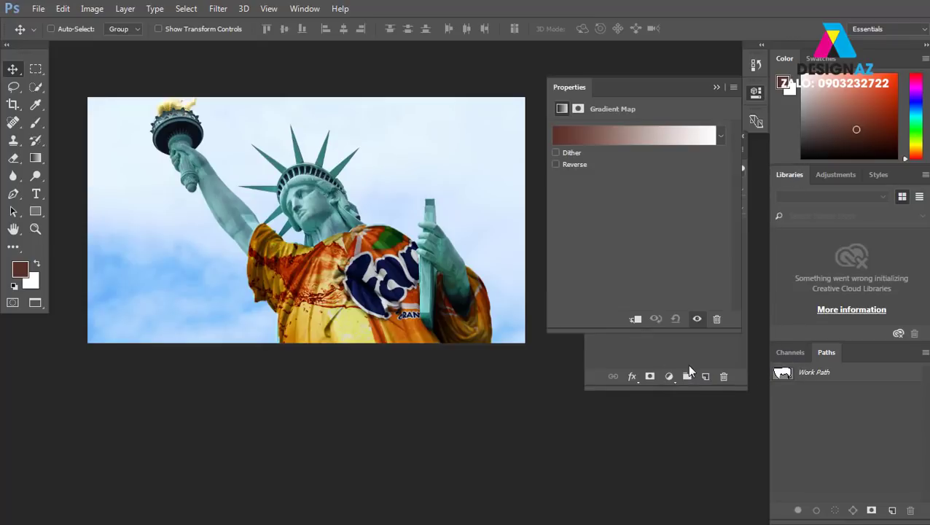
left_click(627, 134)
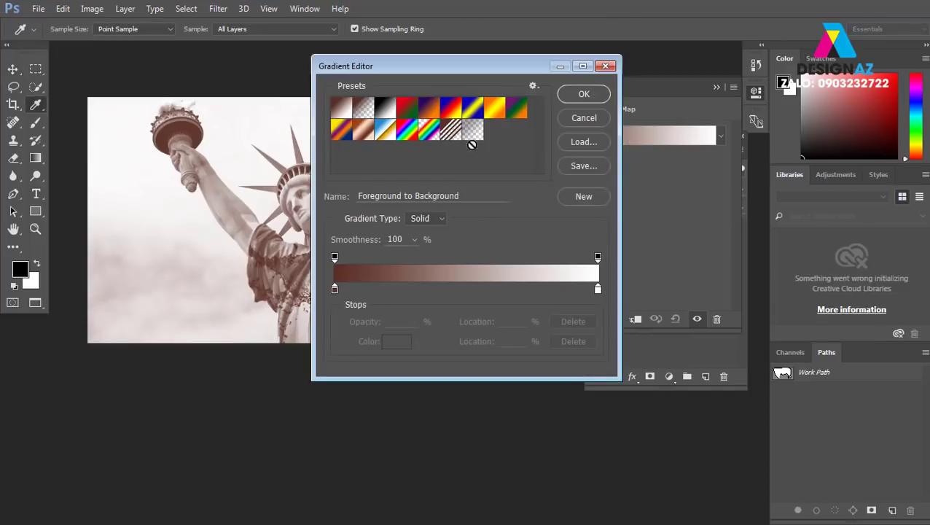
left_click(433, 112)
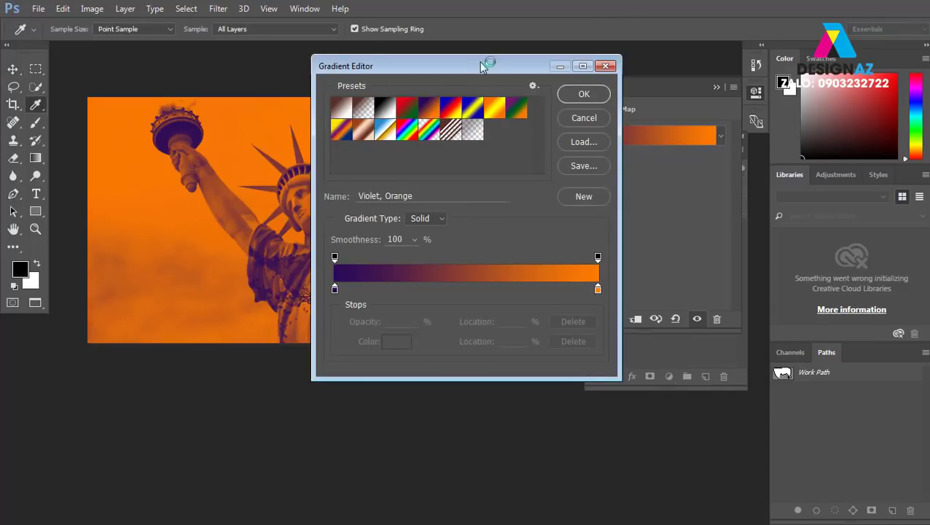
left_click_drag(487, 64, 616, 62)
left_click(714, 92)
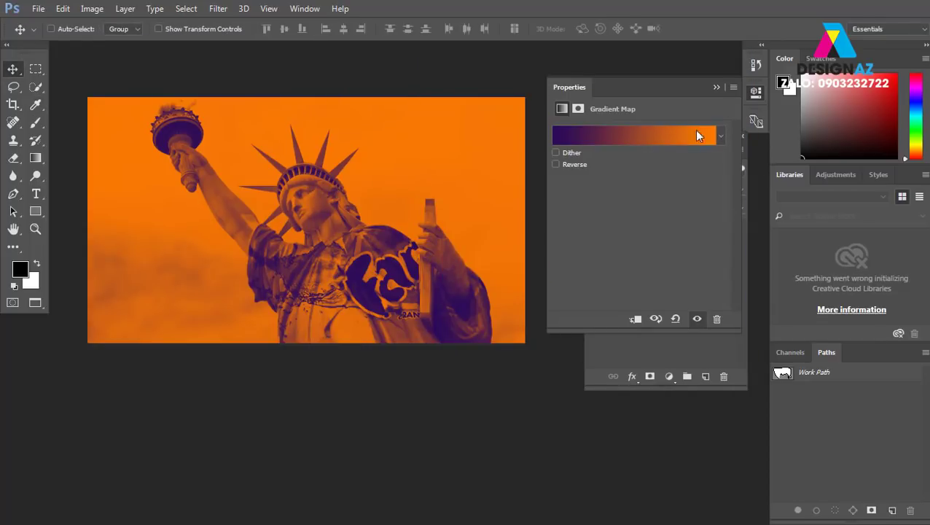
Set Gradient Map 1 to Soft Light and toggle its visibility to compare
left_click(717, 88)
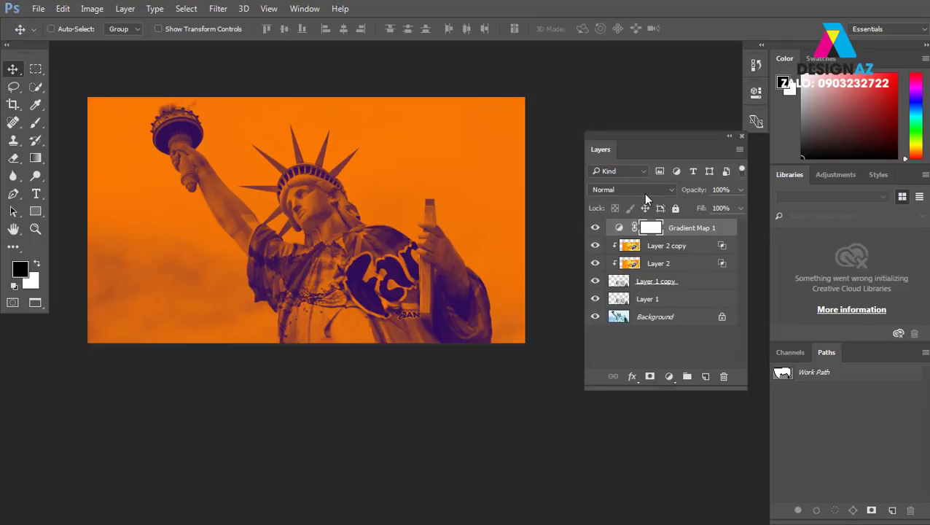
left_click(643, 190)
left_click(604, 333)
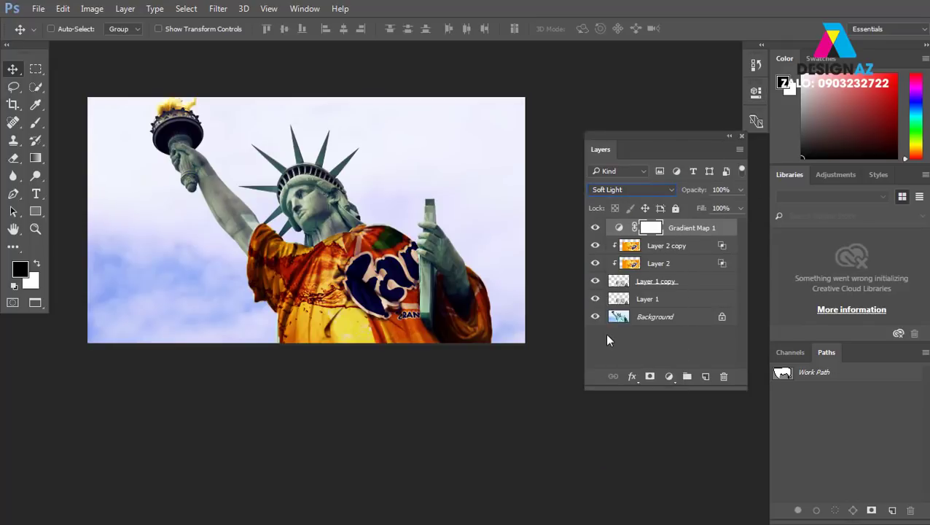
left_click(596, 228)
left_click(596, 228)
Open a file via Ctrl+O, navigating through Computer, Local Disk (E:), thuvienanh to the nươc folder
key("ctrl+o")
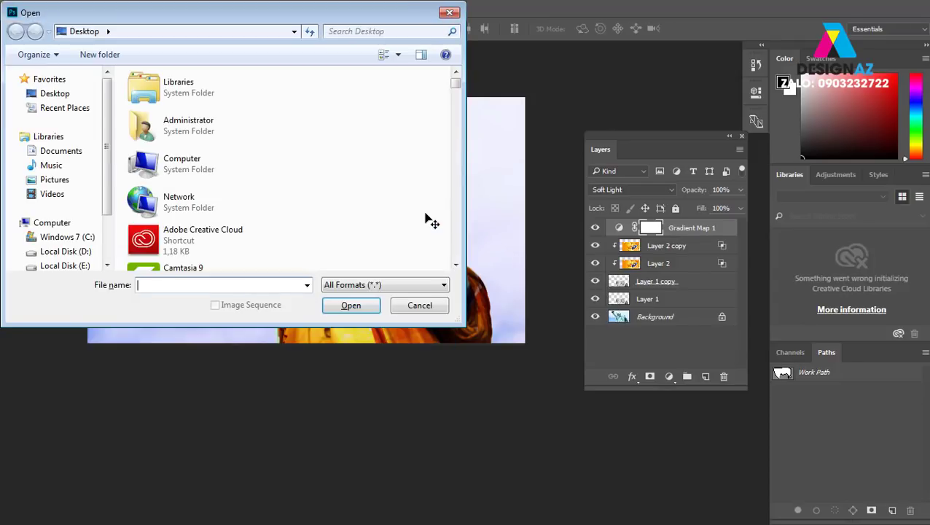
double_click(208, 163)
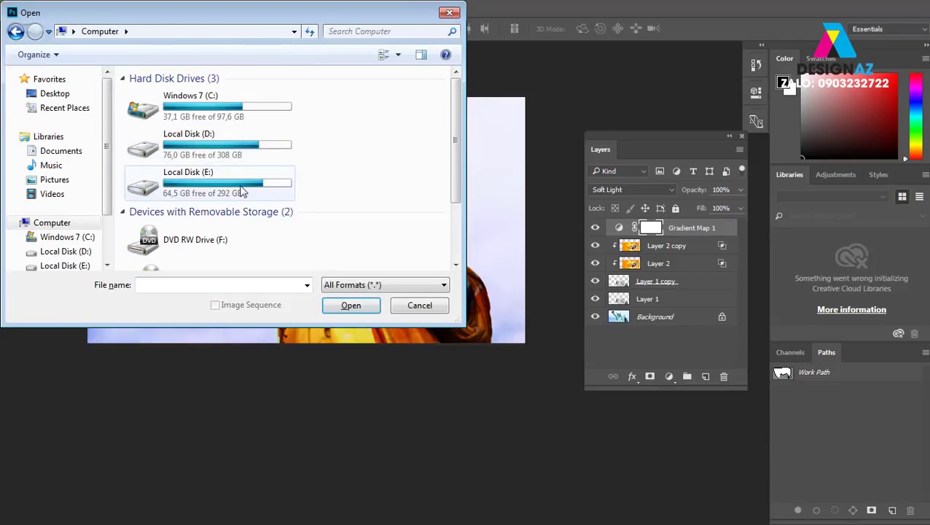
double_click(230, 183)
key("t")
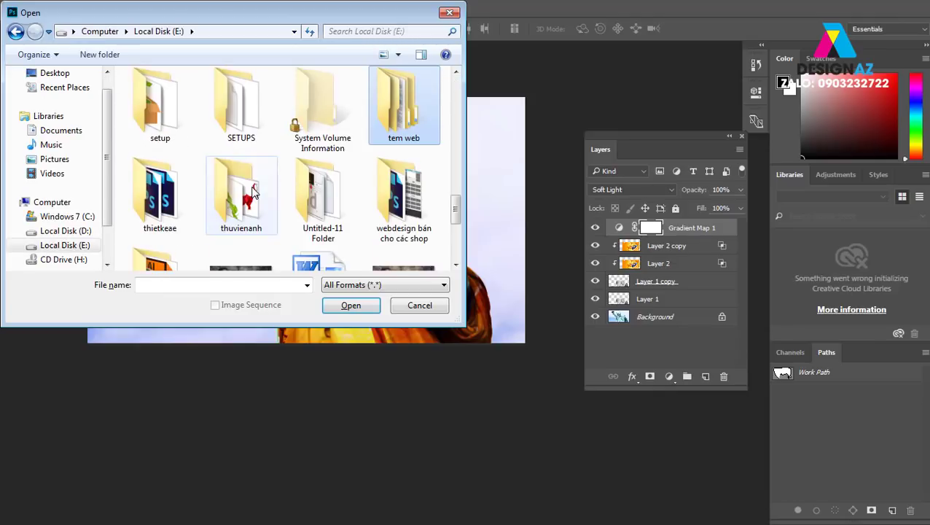
double_click(239, 197)
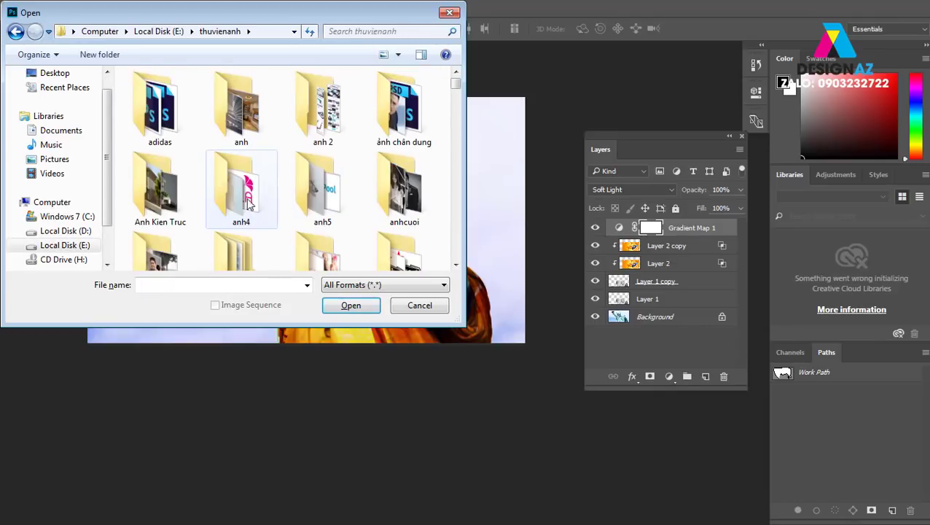
key("n")
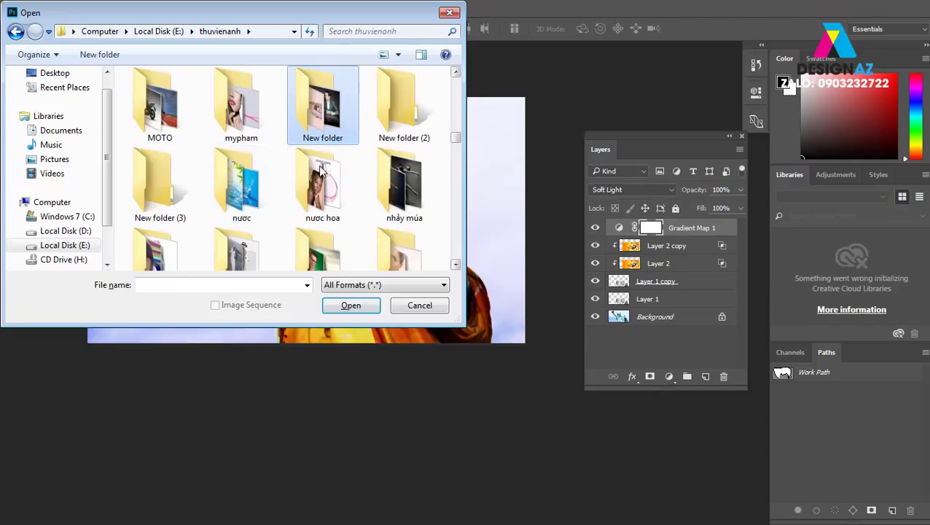
left_click(238, 205)
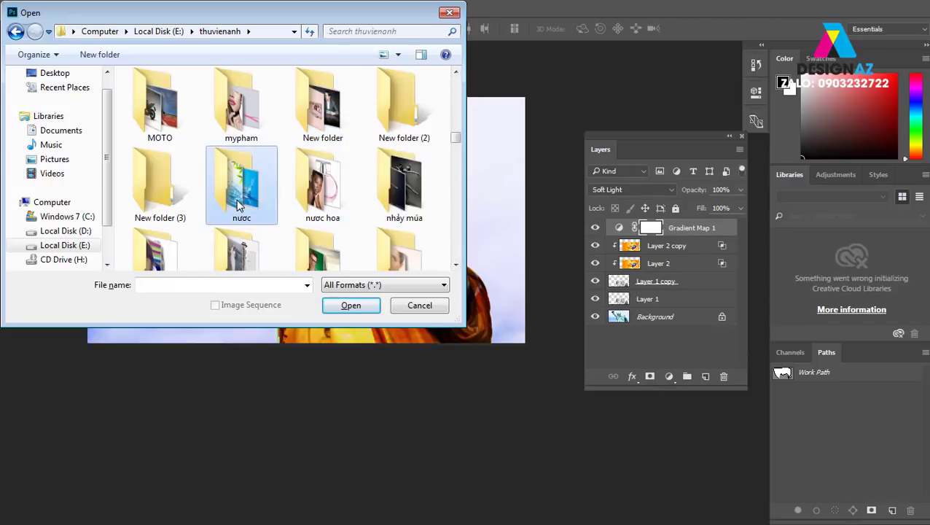
double_click(238, 205)
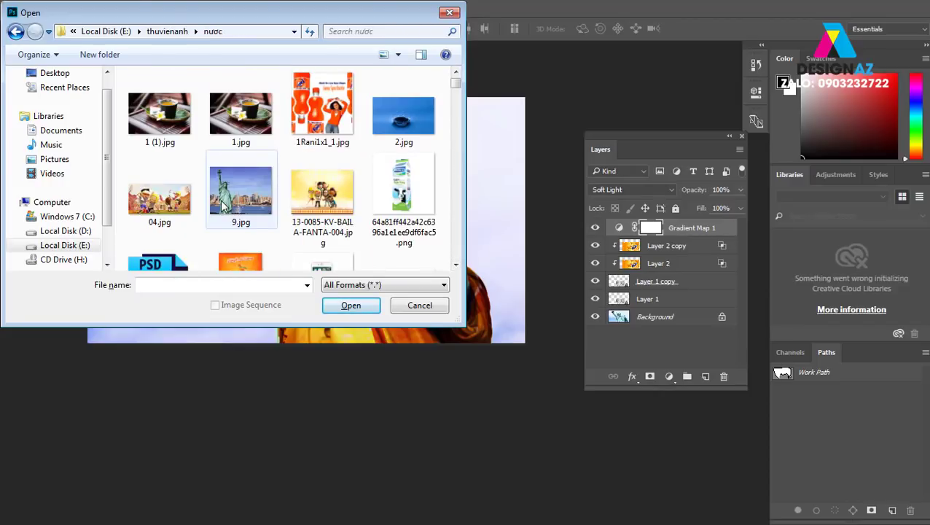
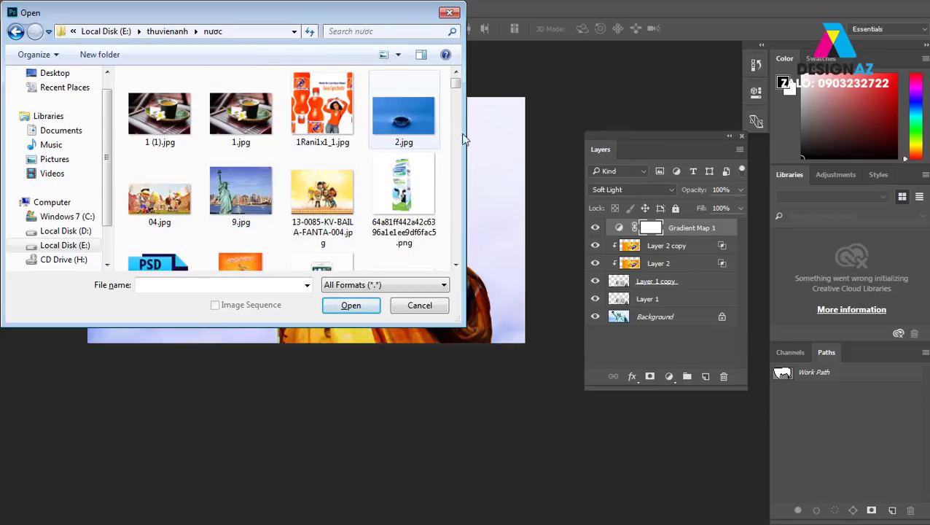
Scroll through the folder and open FantaLogo.svg.png as a new document
left_click(454, 264)
left_click(455, 267)
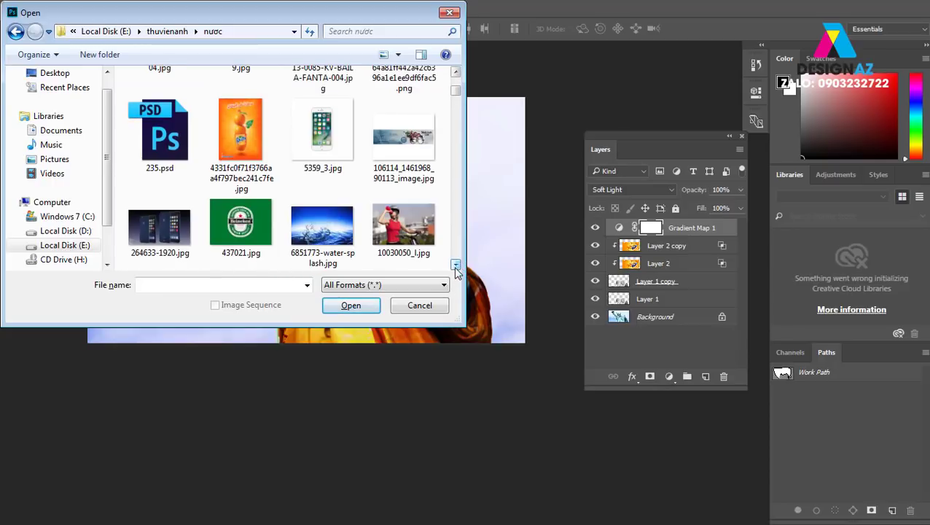
left_click(456, 267)
left_click(456, 267)
left_click(456, 267)
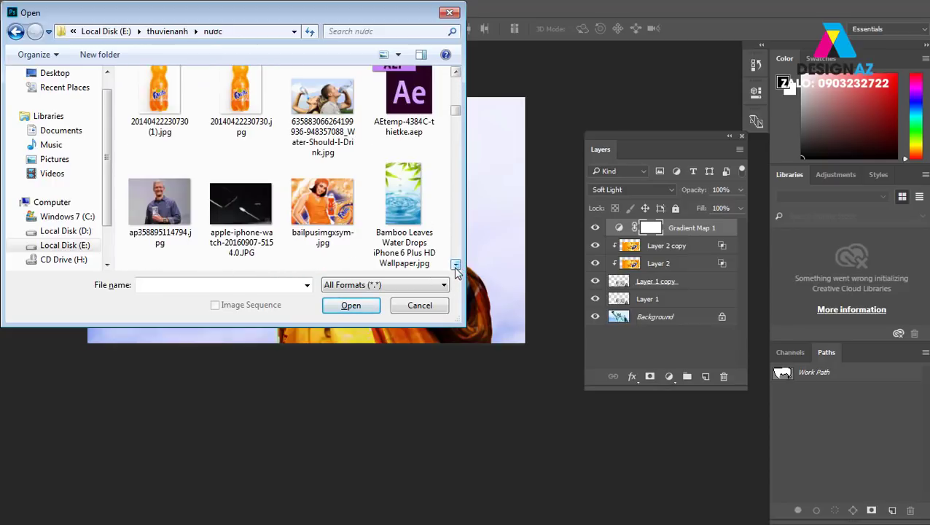
left_click(456, 267)
left_click(456, 267)
left_click(456, 267)
left_click(456, 267)
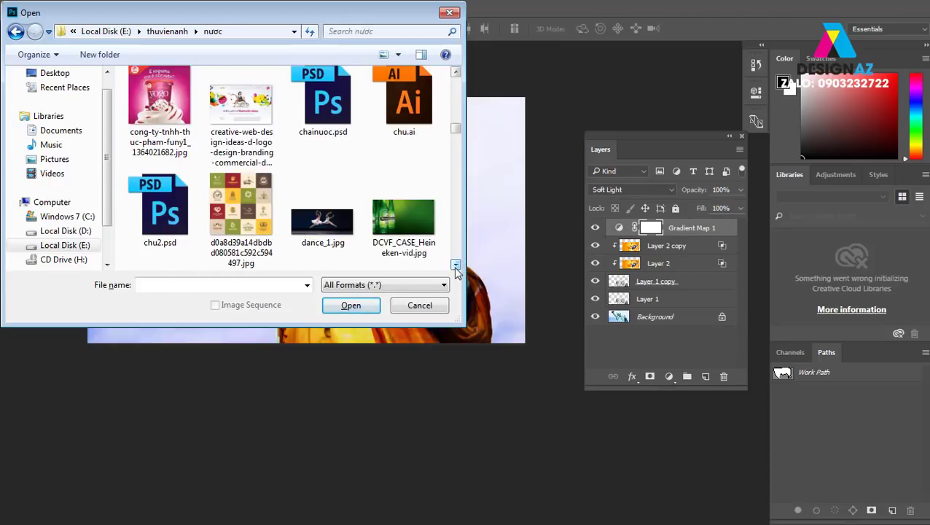
left_click(455, 267)
left_click(455, 267)
left_click(455, 267)
left_click(455, 267)
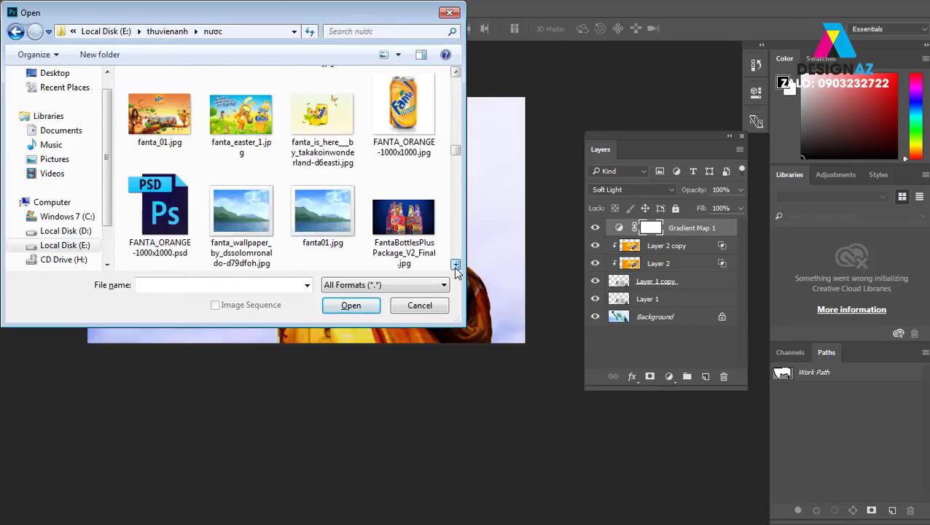
left_click(456, 267)
left_click(456, 267)
left_click(456, 267)
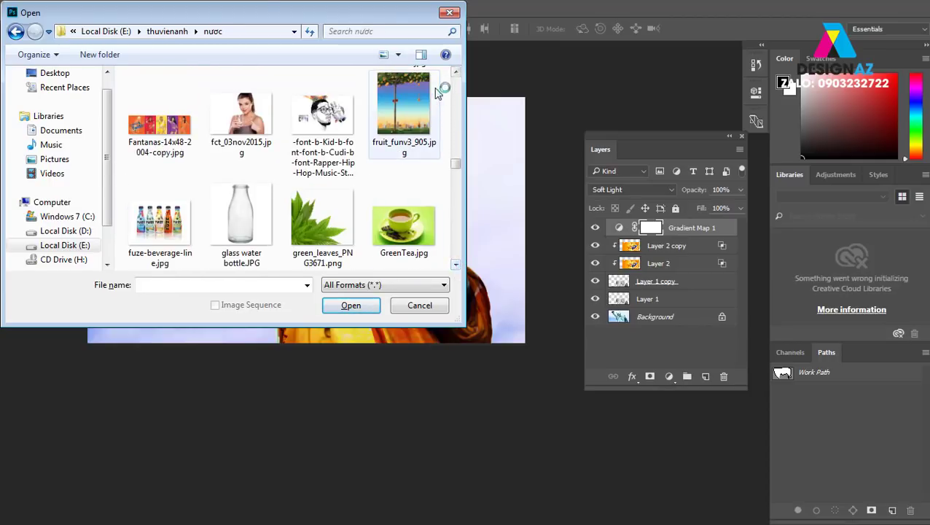
left_click(455, 73)
left_click(241, 102)
left_click(350, 305)
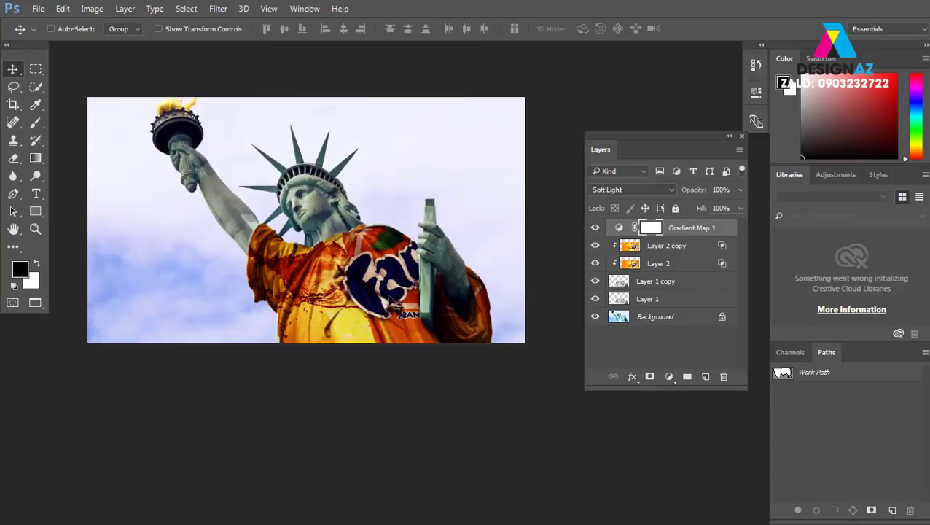
Copy the whole Fanta logo and paste it into the statue image as Layer 3
key("ctrl+a")
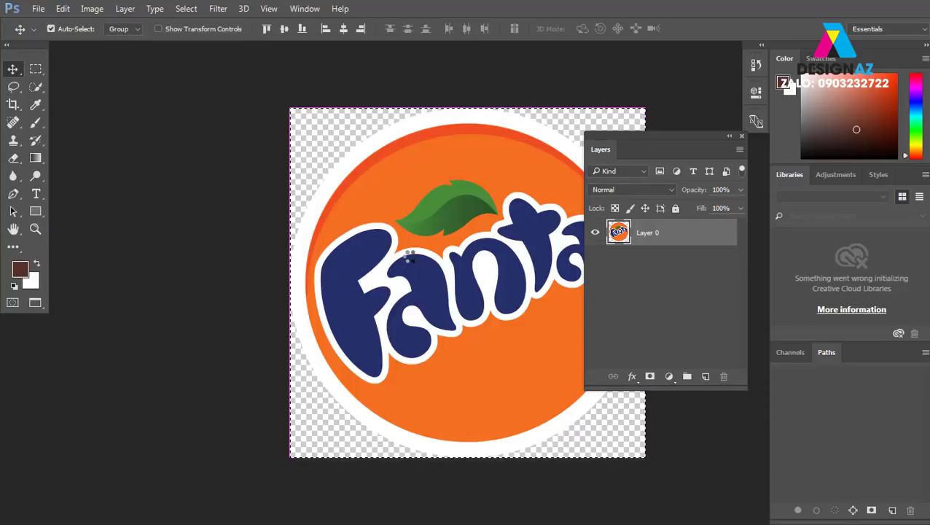
key("ctrl+Tab")
key("ctrl+v")
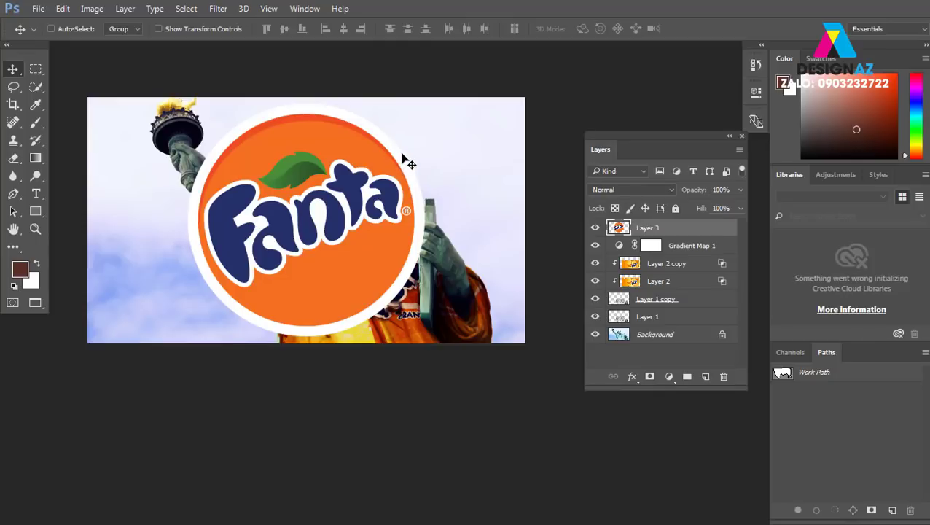
left_click_drag(409, 158, 407, 159)
Scale the logo to about 15% and place it on the left of the shirt's chest
key("ctrl+t")
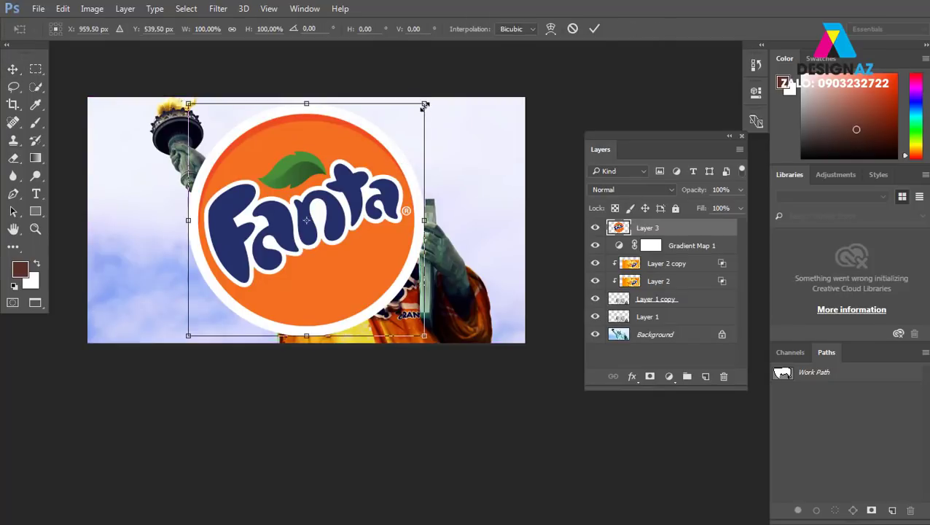
mouse_move(425, 101)
left_mouse_down()
mouse_move(365, 162)
mouse_move(328, 137)
left_mouse_up()
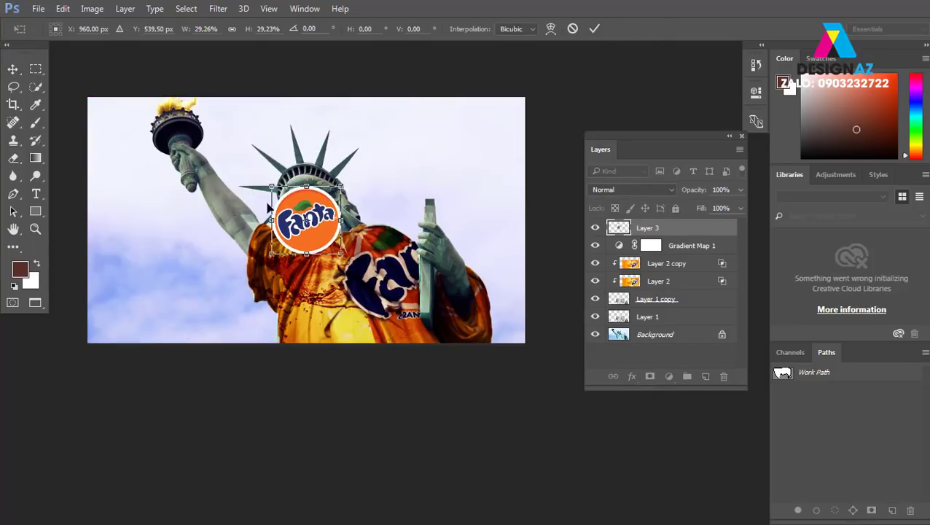
mouse_move(307, 180)
left_mouse_down()
mouse_move(170, 112)
mouse_move(173, 119)
left_mouse_up()
key("ctrl+plus")
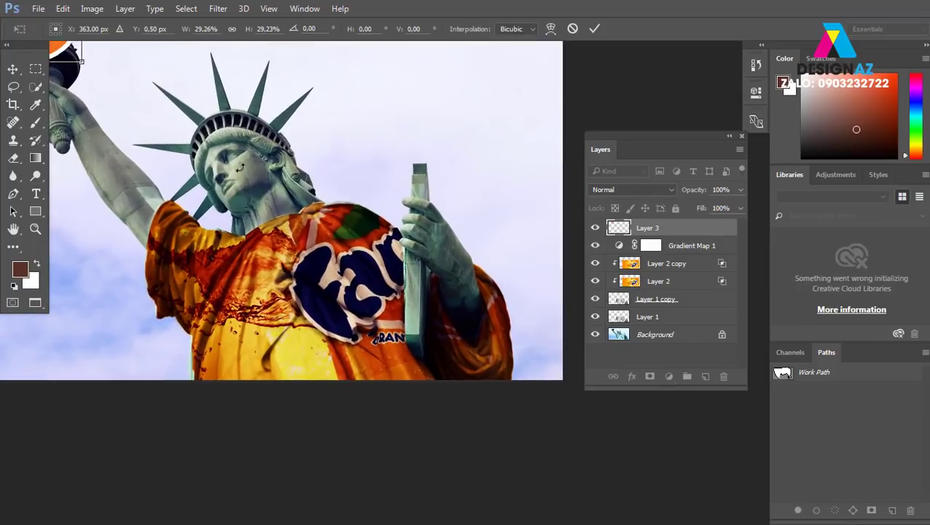
left_click_drag(103, 114, 319, 271)
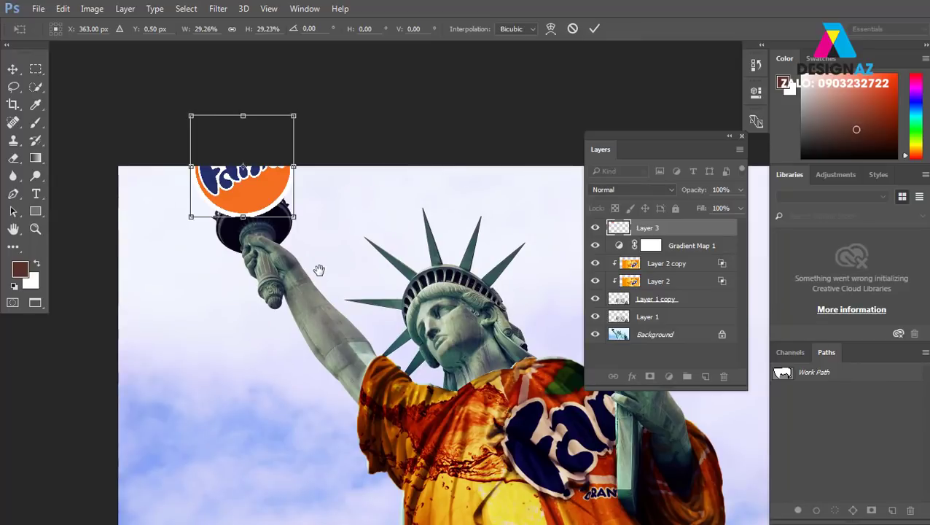
left_click_drag(390, 308, 346, 228)
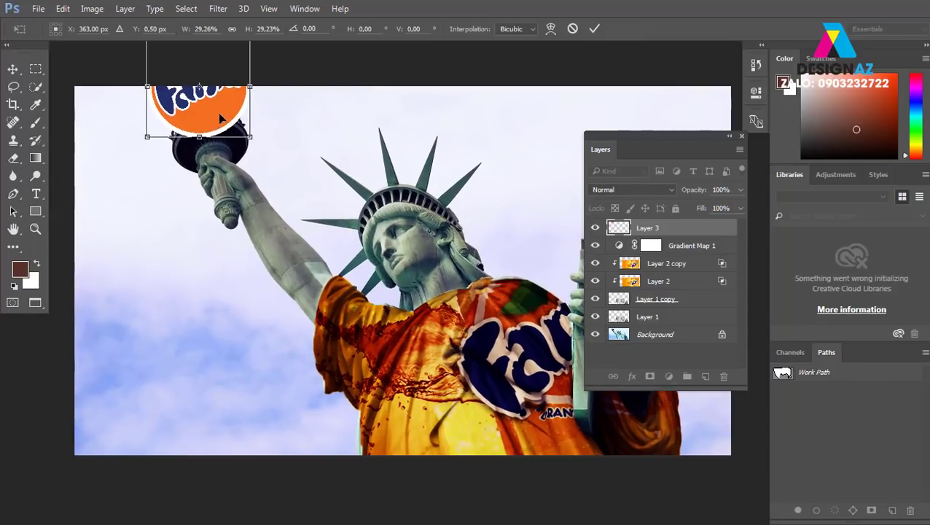
left_click_drag(221, 119, 371, 355)
mouse_move(401, 274)
left_mouse_down()
mouse_move(371, 302)
mouse_move(416, 361)
left_mouse_up()
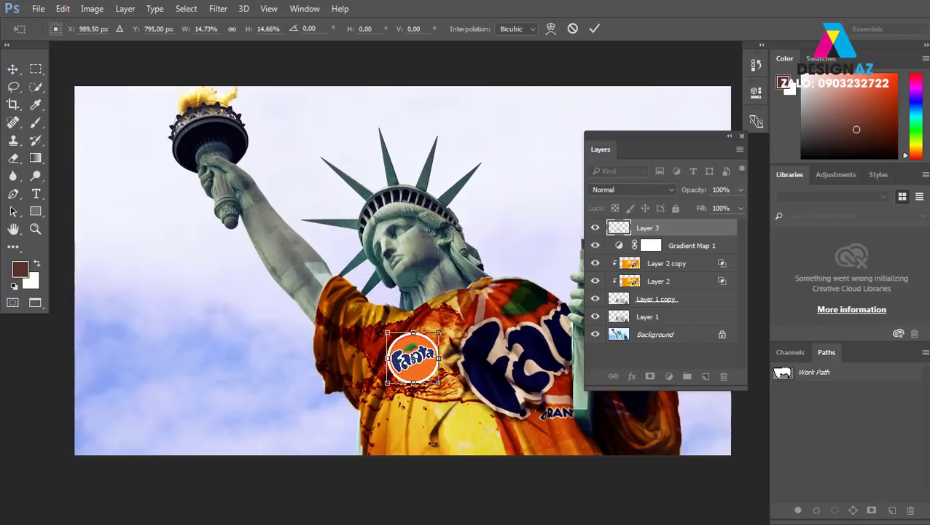
key("Return")
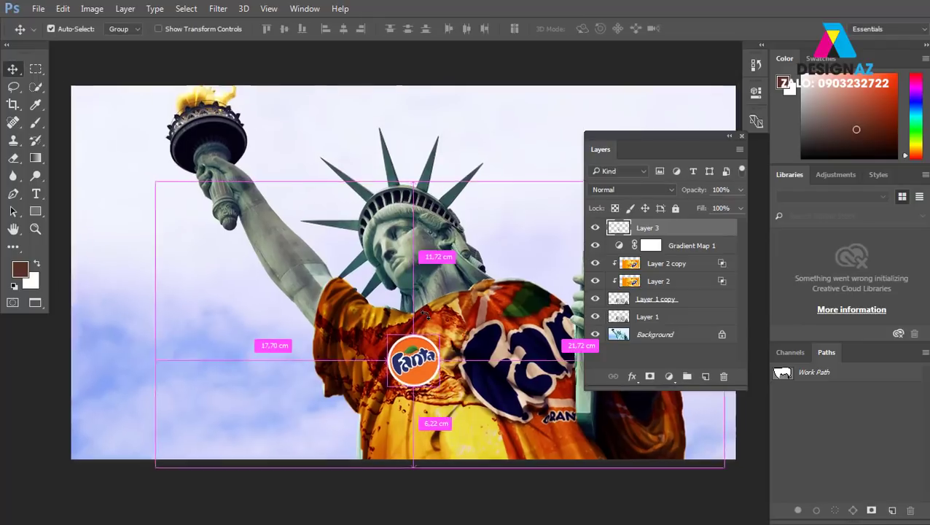
key("ctrl+plus")
scroll(447, 353, "down", 3)
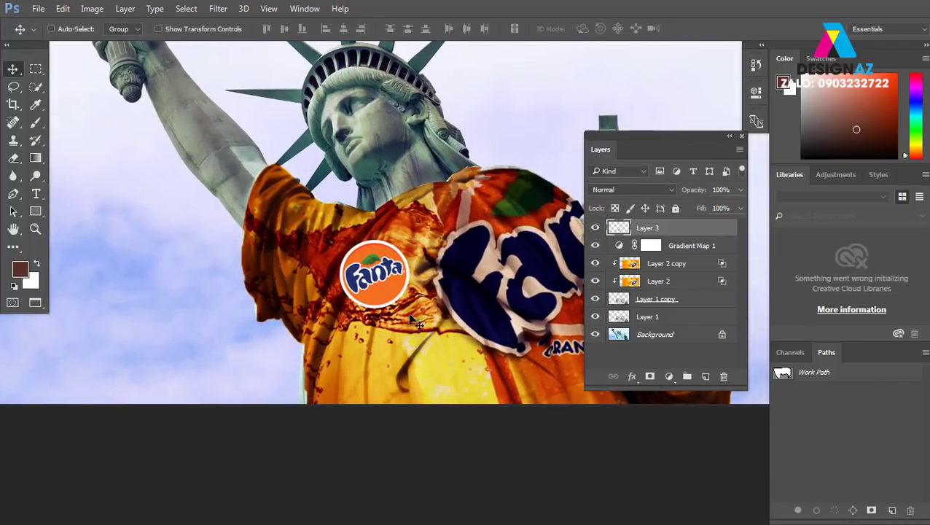
Draw a curved Pen path from the right of the collar down to the logo's top-left
key("p")
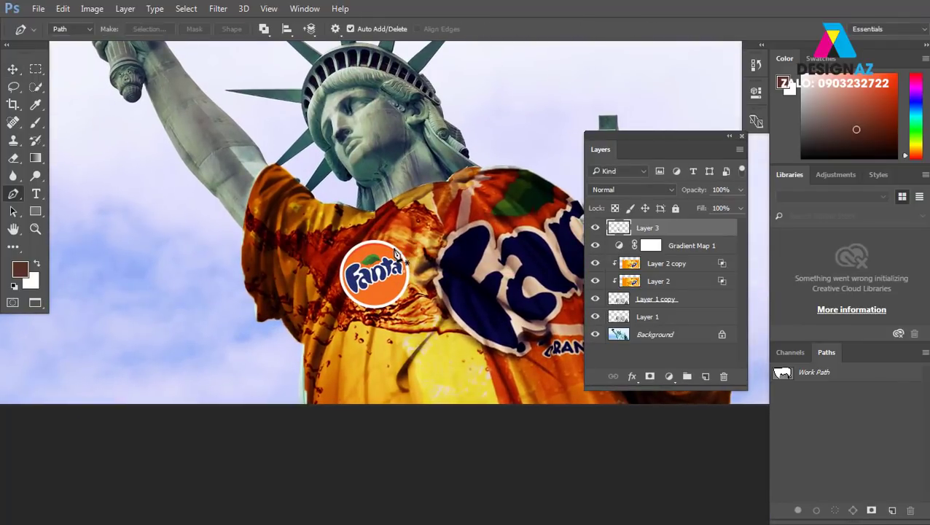
left_click_drag(474, 162, 486, 101)
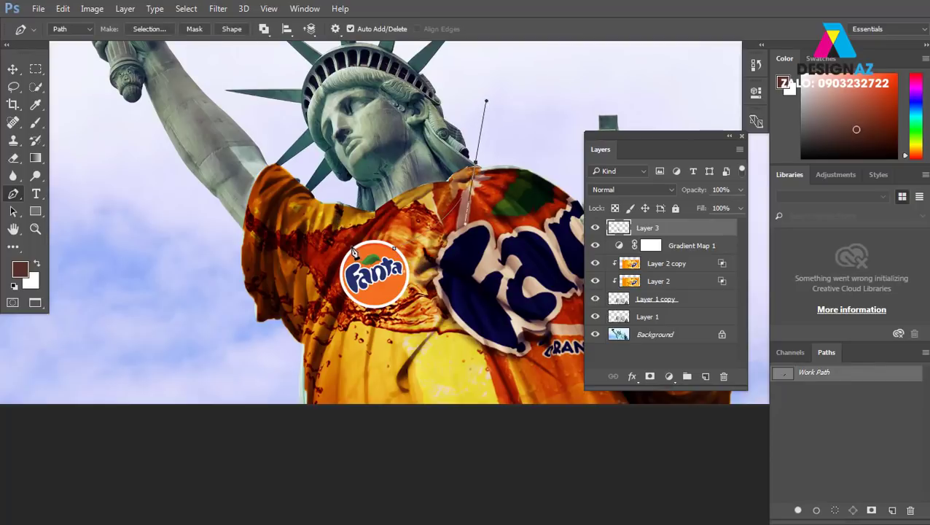
left_click_drag(353, 251, 393, 360)
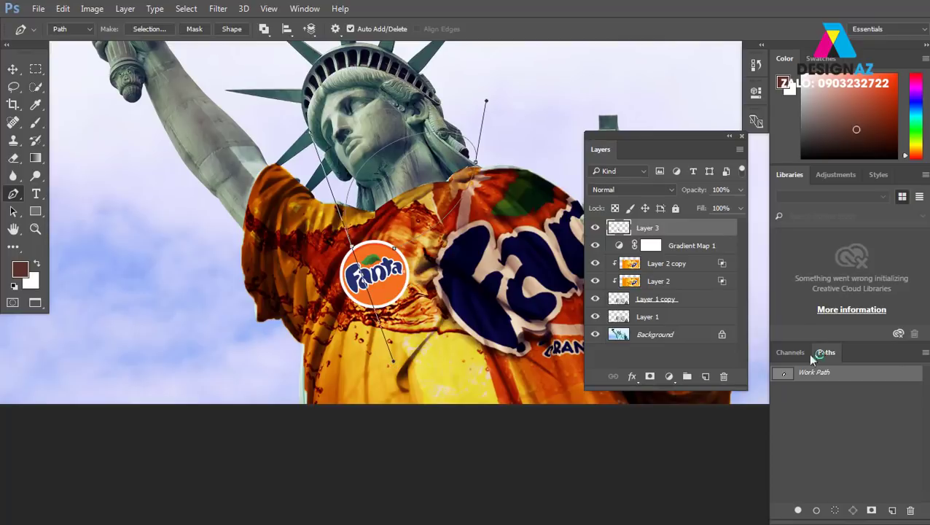
On a new Layer 4, set a 12 px hard round brush in dark brown at 100% opacity
left_click(705, 376)
key("b")
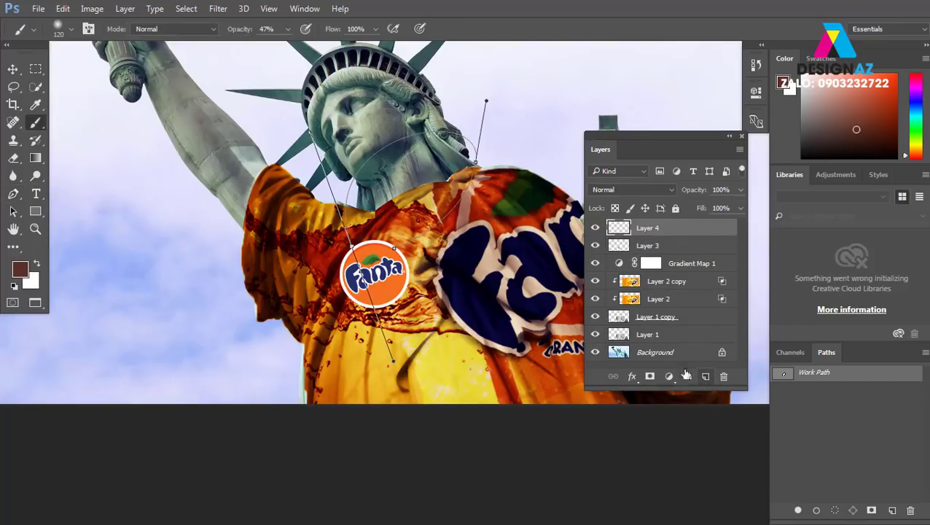
left_click(72, 23)
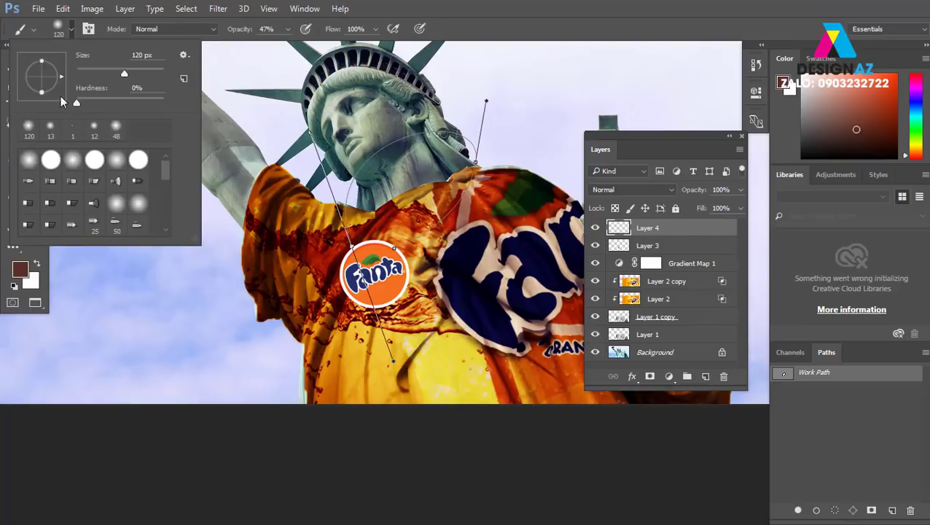
left_click(50, 160)
left_click_drag(124, 73, 81, 73)
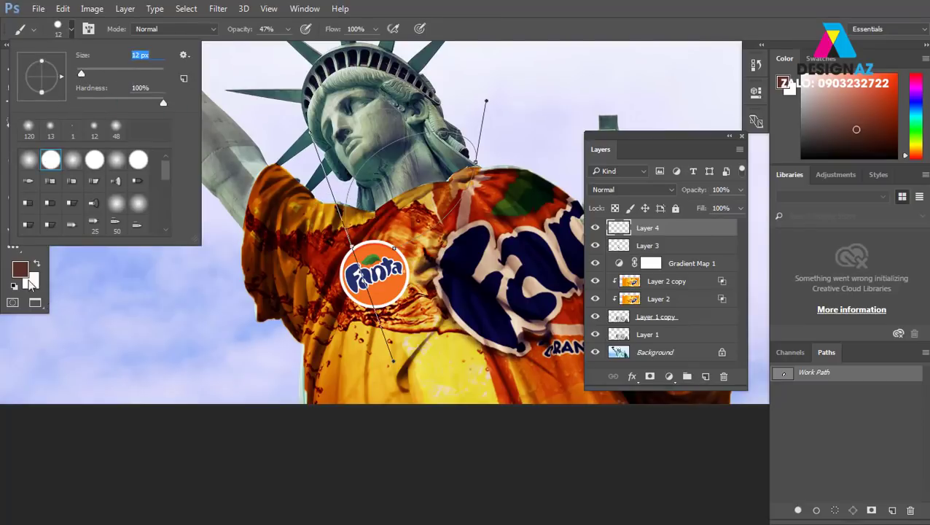
left_click(19, 269)
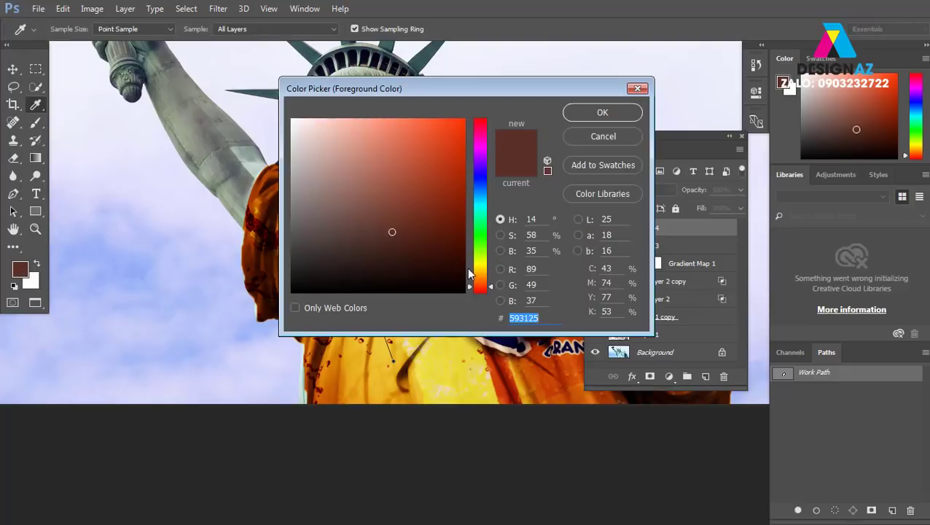
left_click(594, 117)
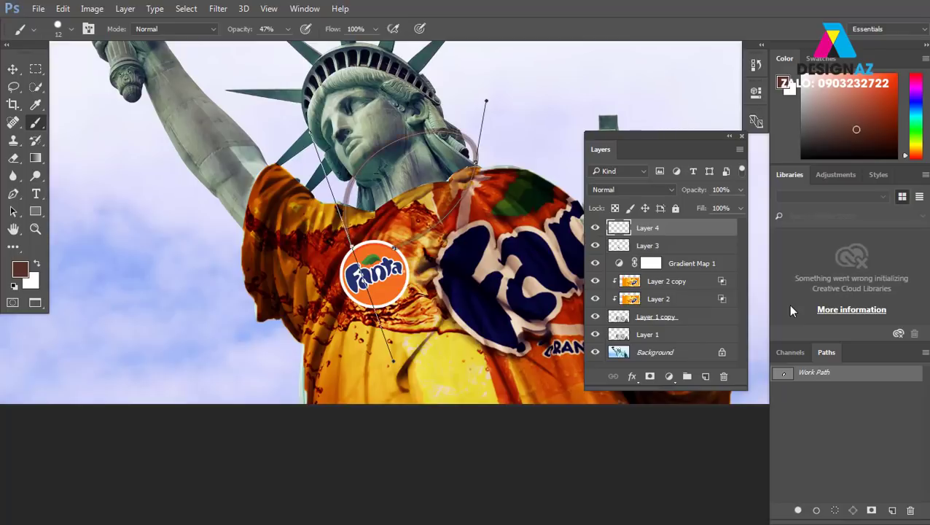
left_click(288, 28)
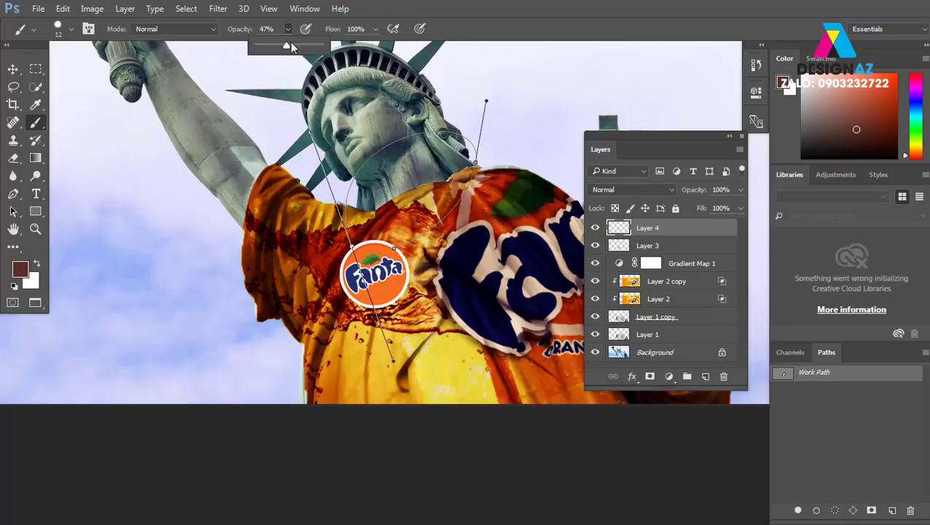
left_click_drag(288, 43, 375, 54)
left_click(490, 327)
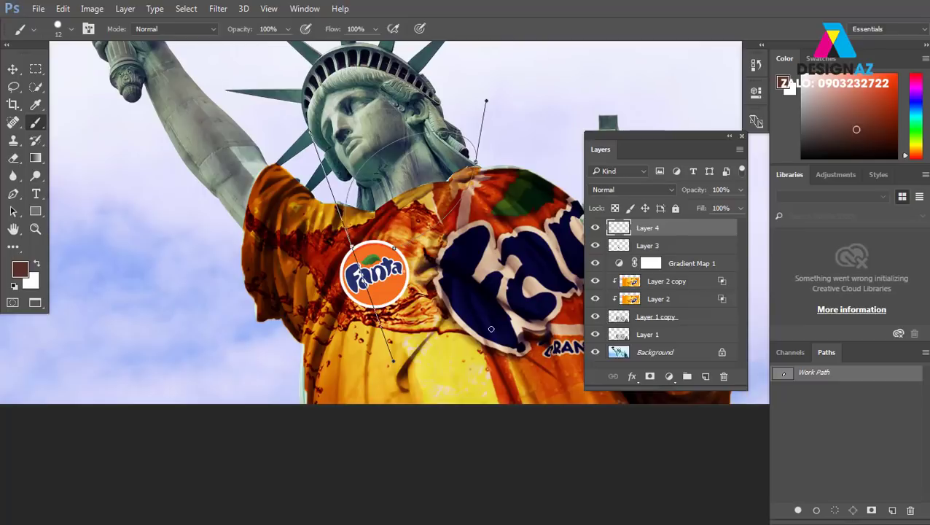
Stroke the path with the brown brush and hide the path outline
key("Return")
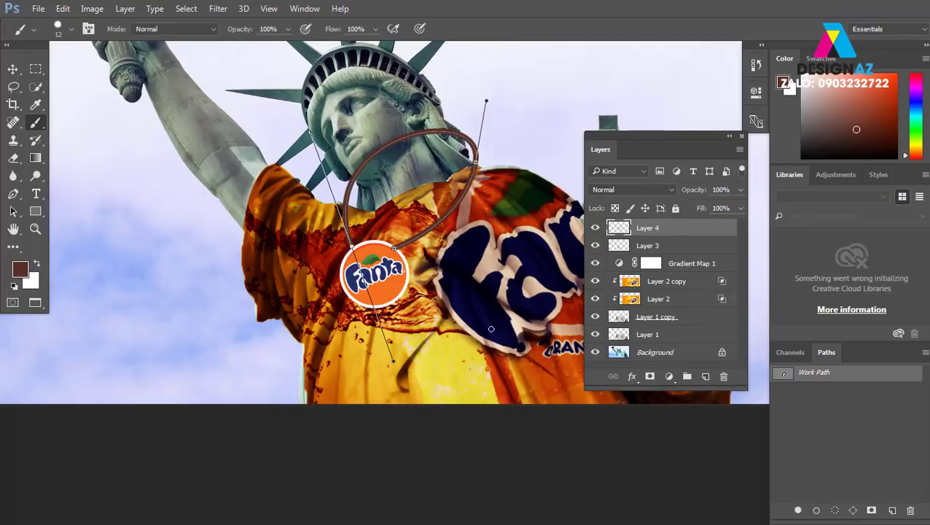
key("ctrl+h")
key("v")
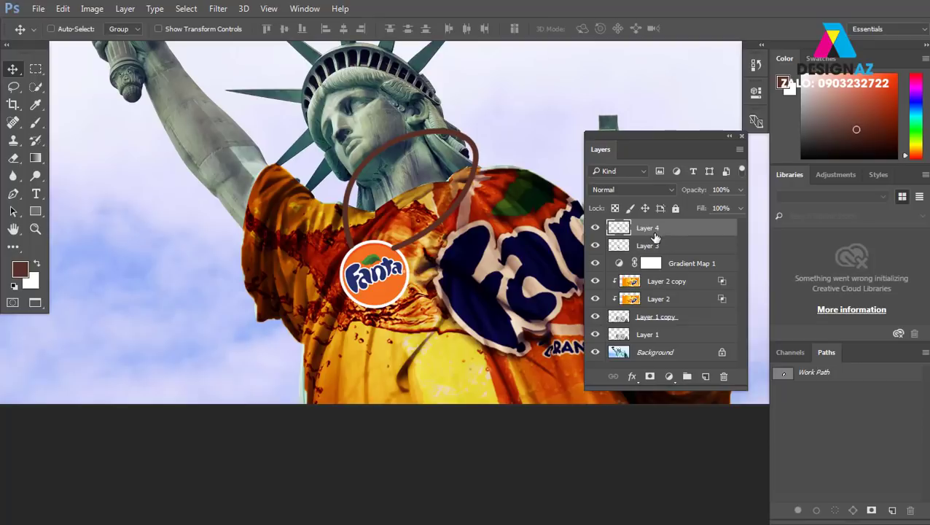
Give the brown cord on Layer 4 a Bevel & Emboss with 21 px size and 45% highlight opacity
right_click(624, 229)
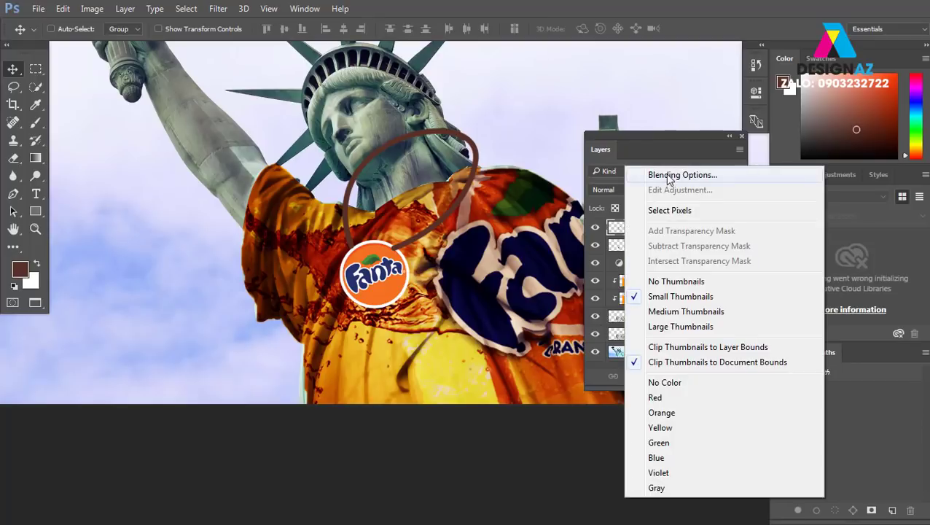
left_click(670, 177)
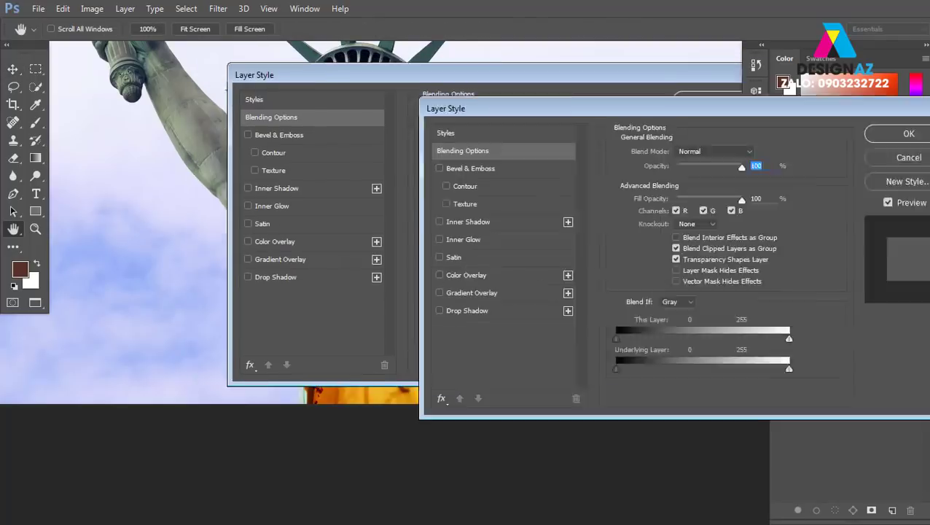
left_click_drag(554, 67, 916, 133)
left_click(696, 194)
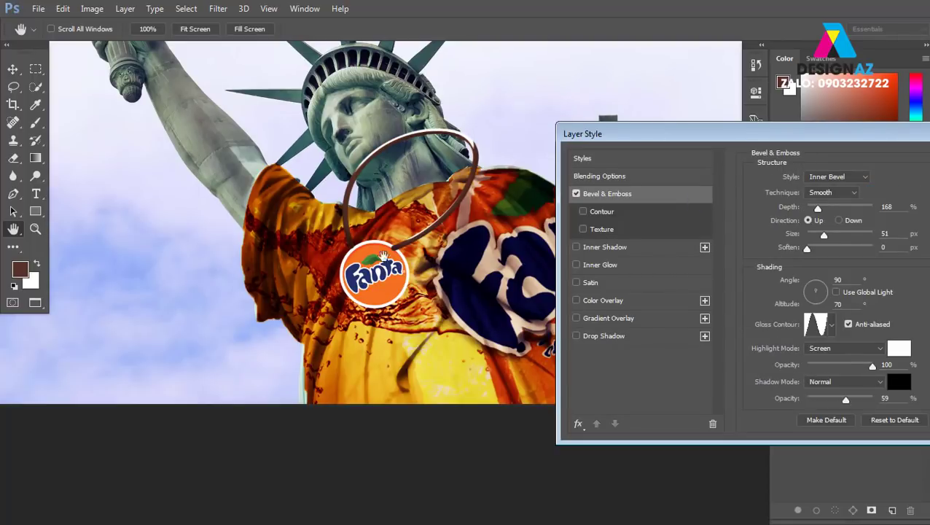
left_click_drag(825, 235, 819, 238)
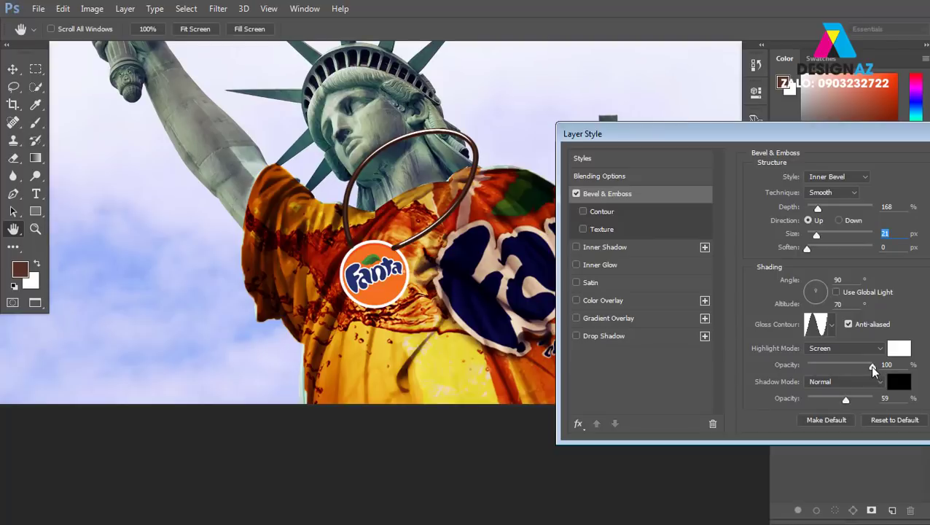
left_click_drag(873, 366, 841, 366)
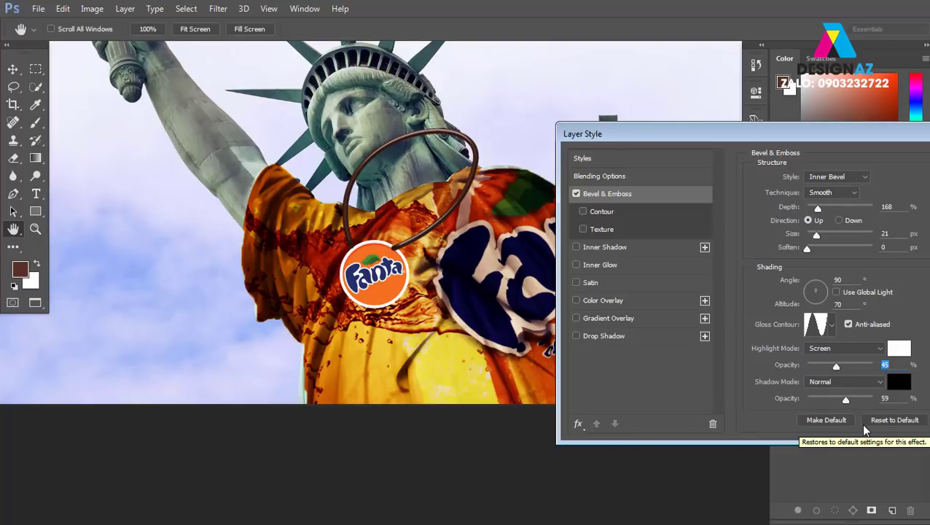
left_click_drag(831, 134, 663, 137)
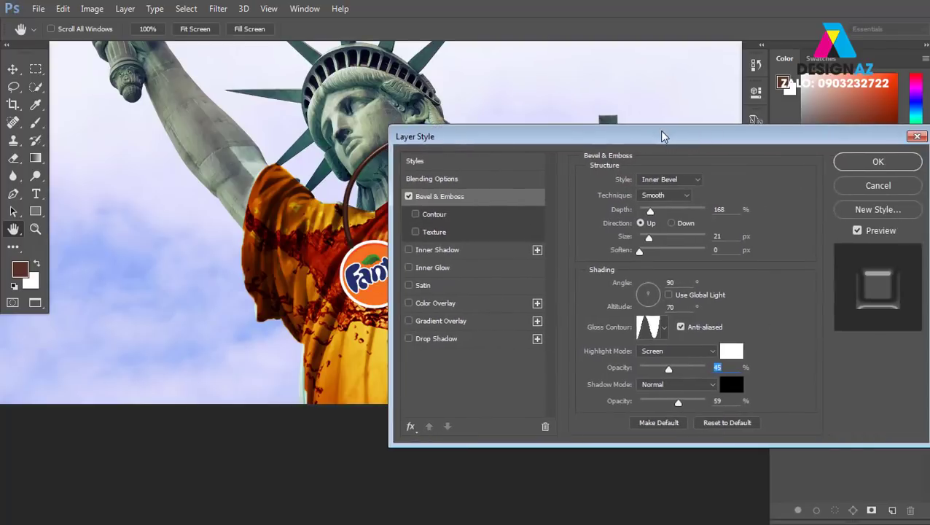
left_click(871, 162)
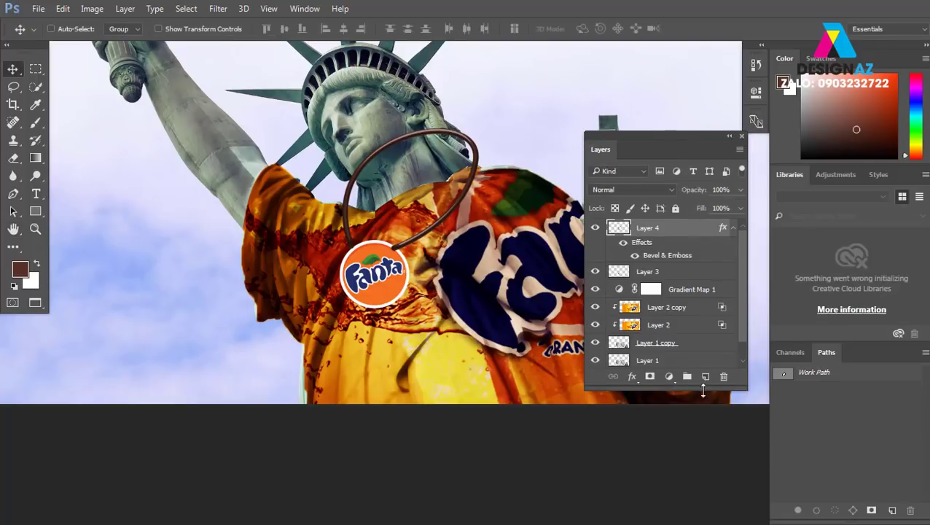
Merge the beveled cord into a new Layer 5 and add a layer mask
left_click(705, 376)
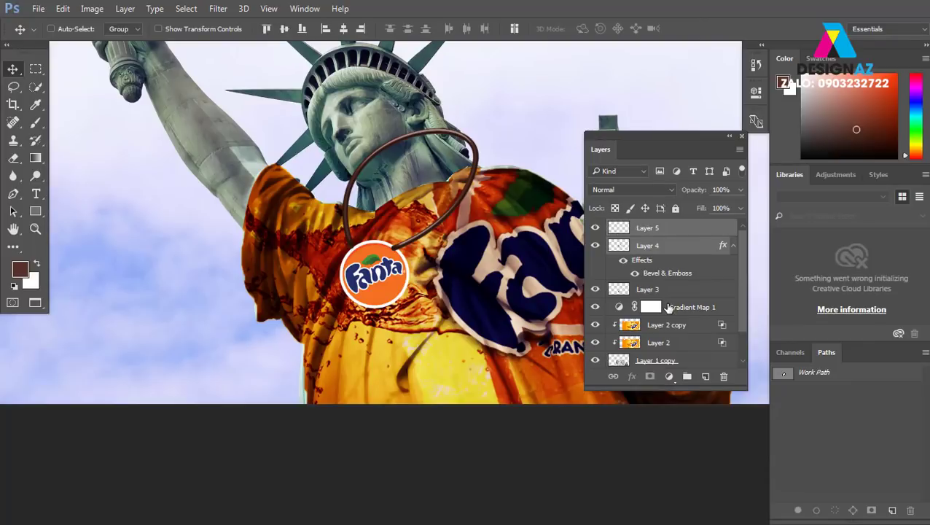
key("ctrl+e")
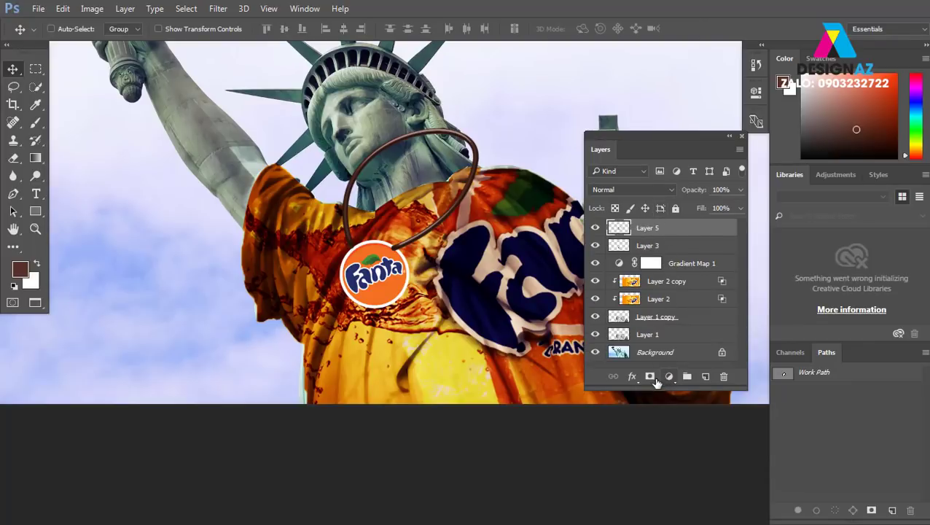
left_click(655, 378)
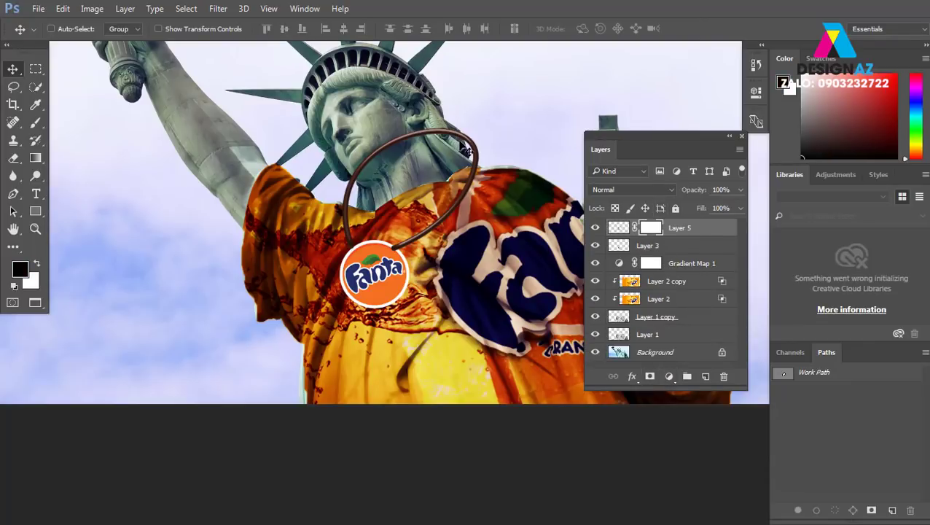
With a 59 px black brush, mask out the strap across the neck and the logo's upper-right edge
key("b")
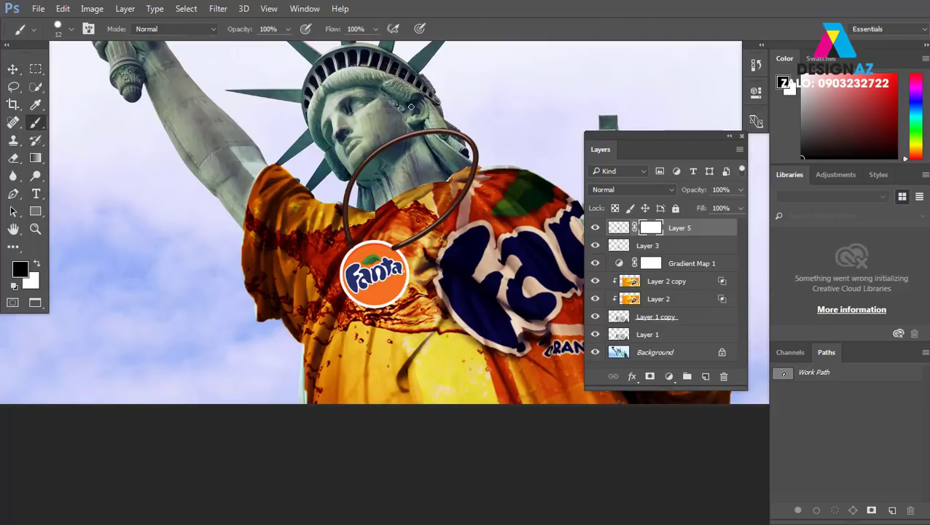
right_click(411, 107)
left_click_drag(493, 138, 508, 139)
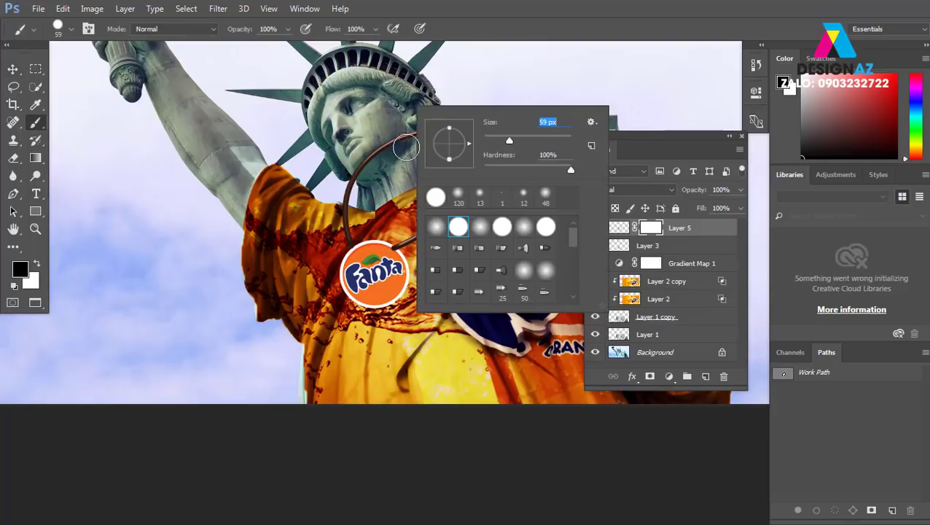
key("Return")
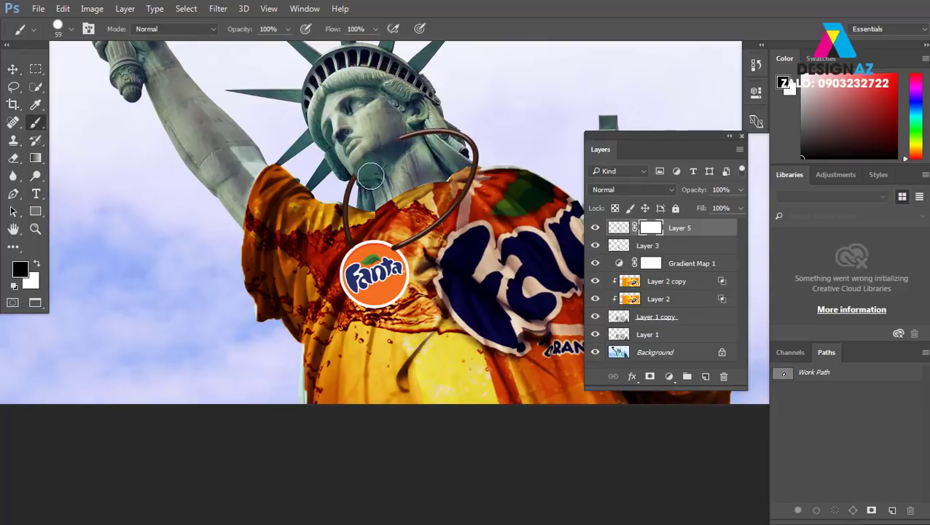
left_click_drag(371, 176, 450, 144)
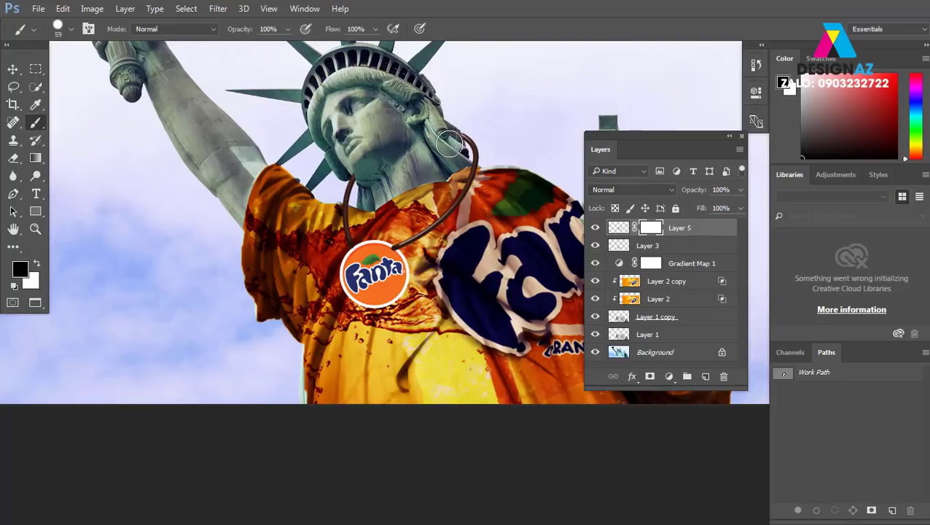
mouse_move(399, 251)
left_mouse_down()
mouse_move(390, 266)
mouse_move(342, 278)
left_mouse_up()
left_click(12, 68)
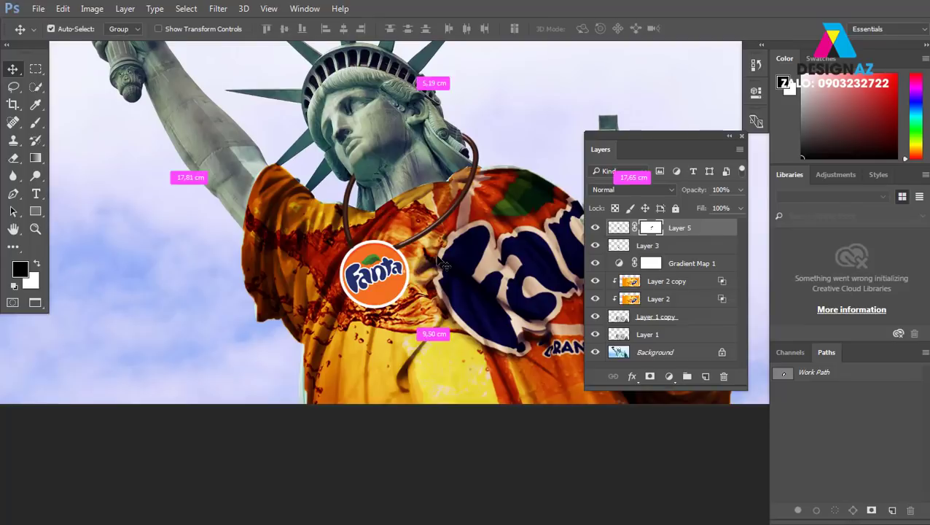
scroll(459, 284, "down", 2)
scroll(484, 313, "down", 2)
scroll(511, 343, "down", 1)
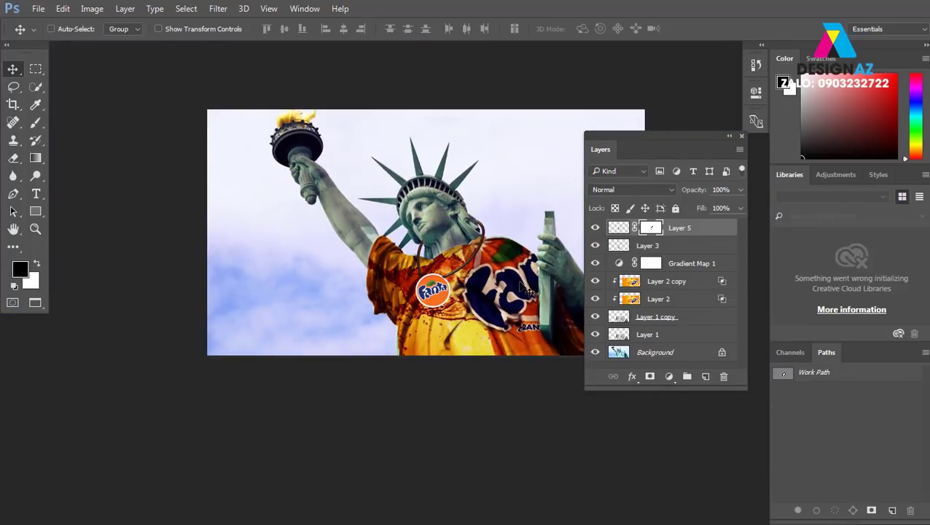
scroll(450, 284, "up", 1)
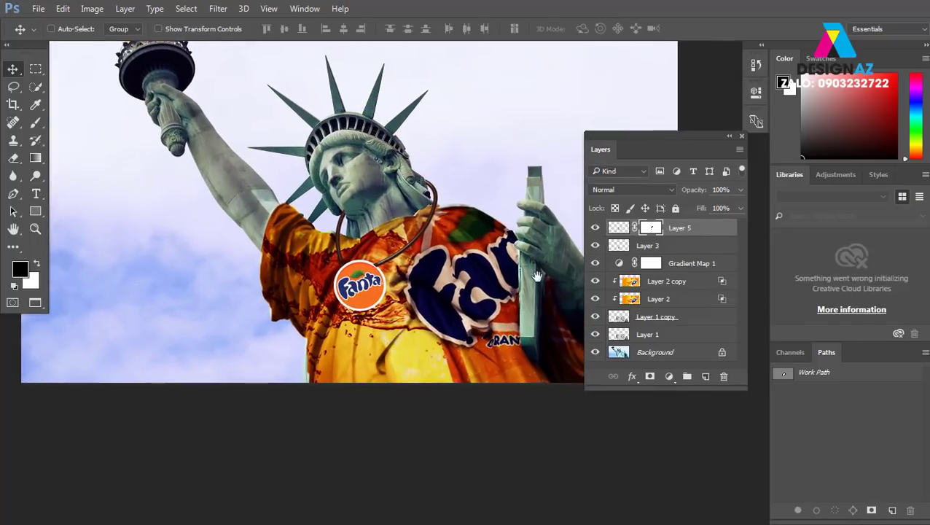
Load the cord's outline as a selection on a new Multiply Layer 6, placed below Layer 5
left_click(619, 228, "ctrl")
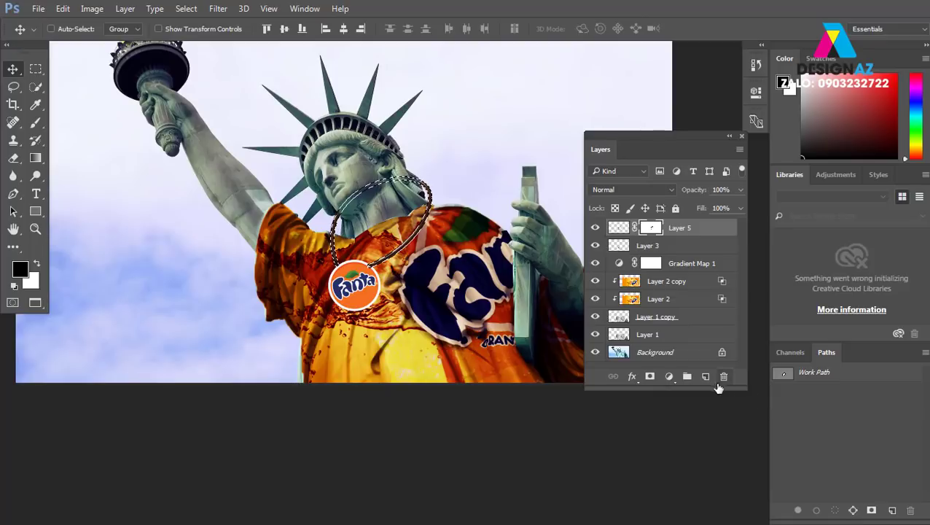
left_click(705, 376)
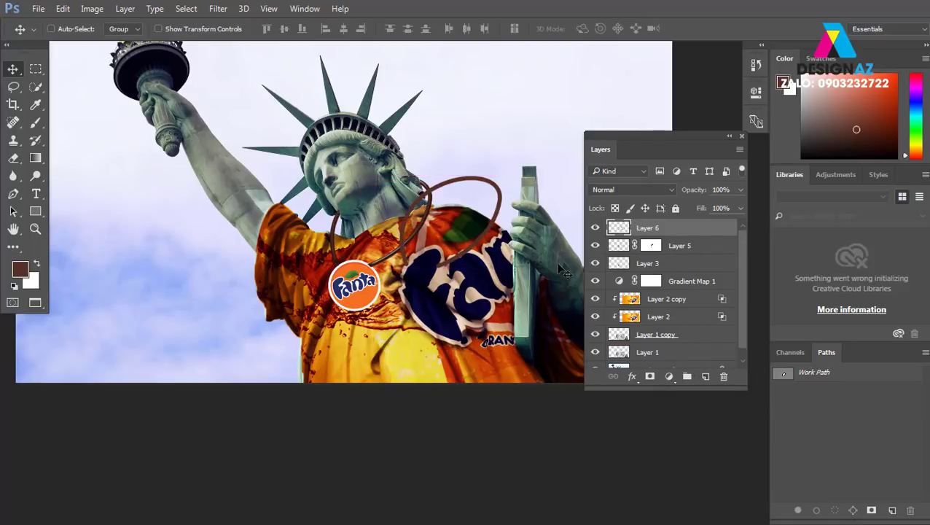
left_click(665, 189)
left_click(620, 232)
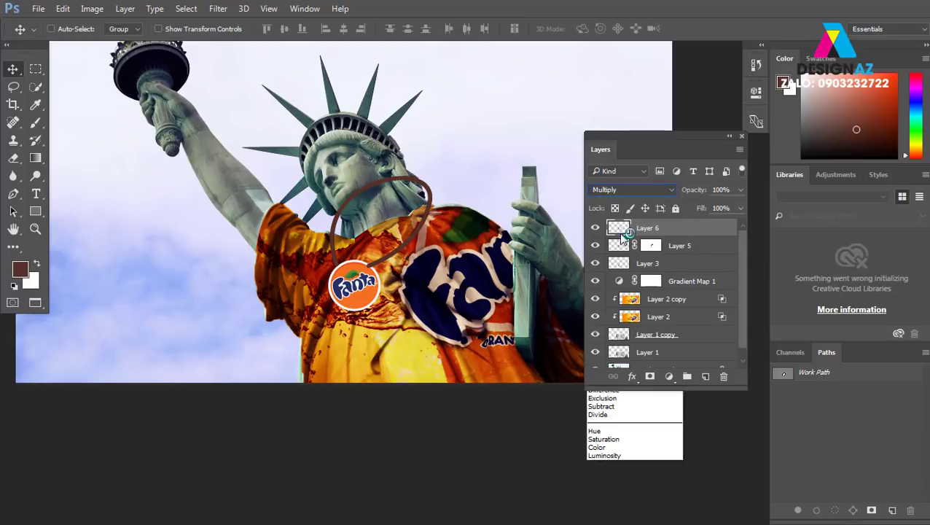
key("ctrl+bracketleft")
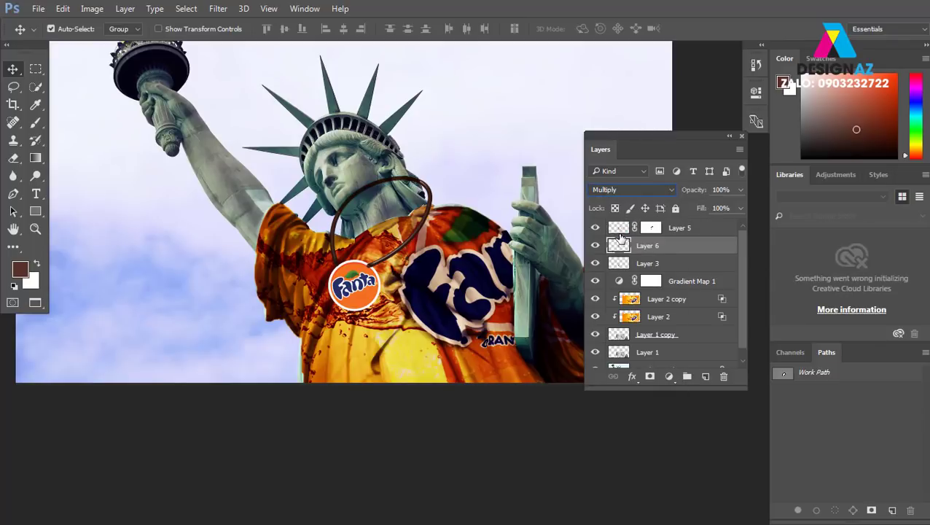
Skew the shadow ring slightly and set Layer 6 opacity to 50%
key("ctrl+t")
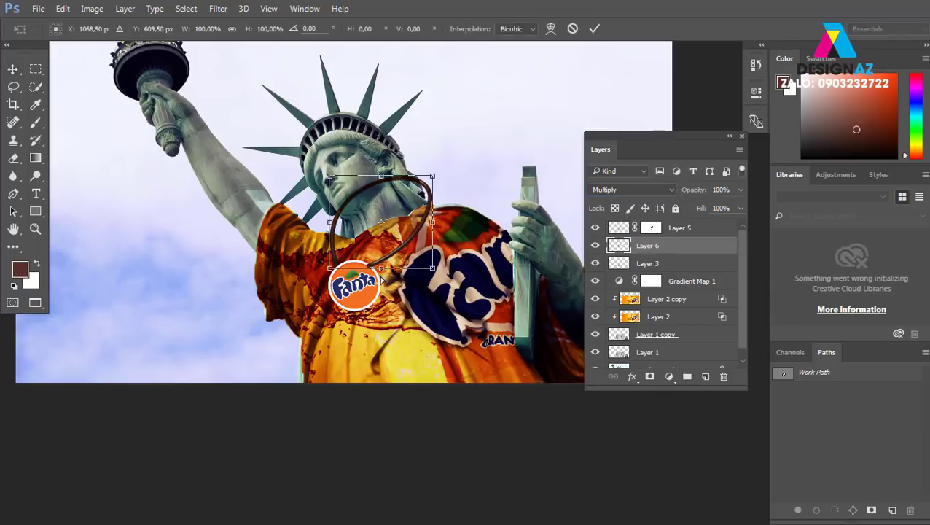
left_click_drag(380, 278, 384, 274)
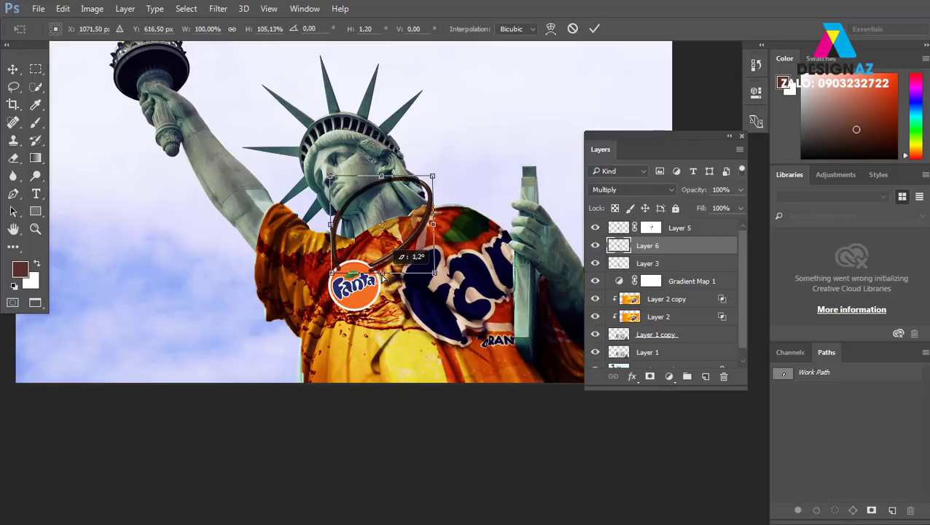
key("Return")
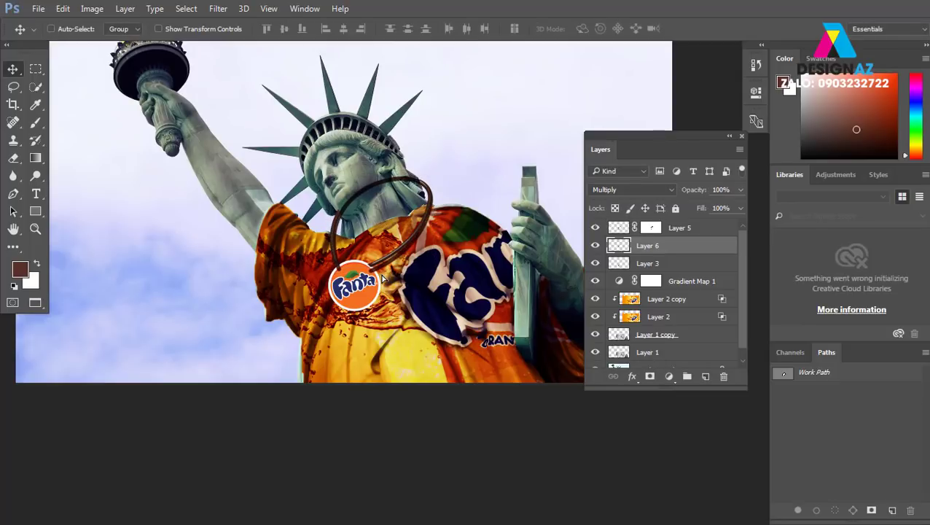
key("4")
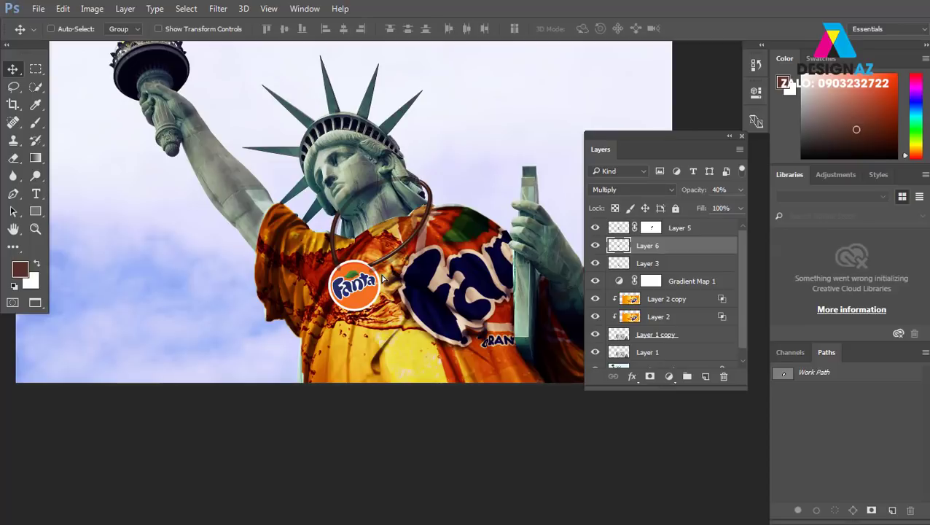
key("ctrl+plus")
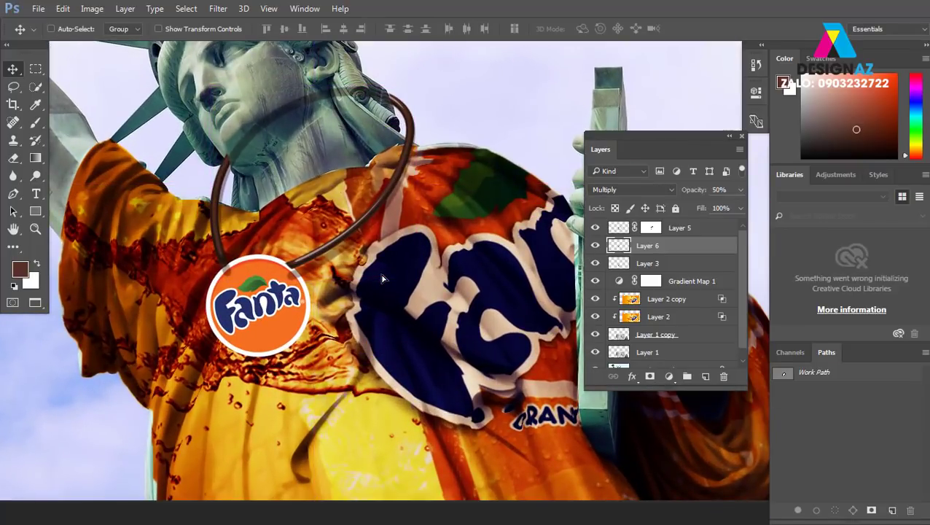
key("5")
left_click_drag(340, 284, 342, 262)
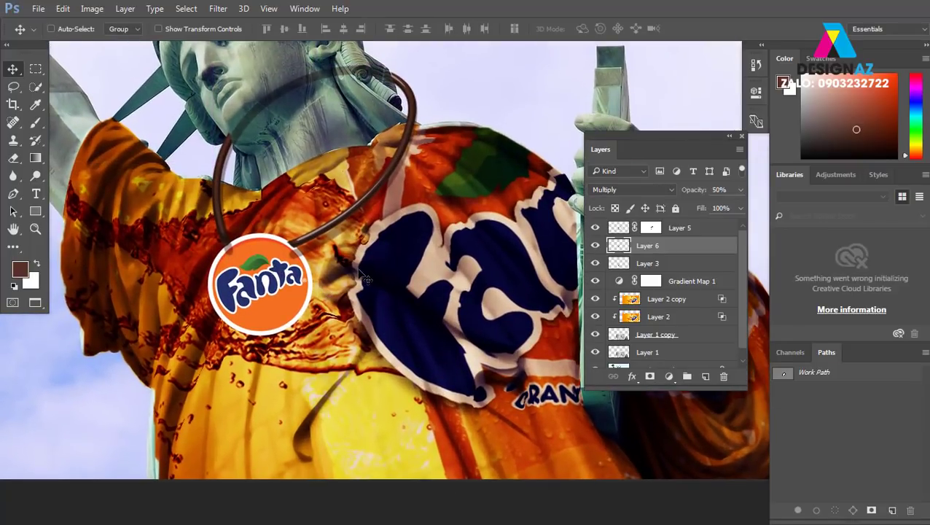
key("e")
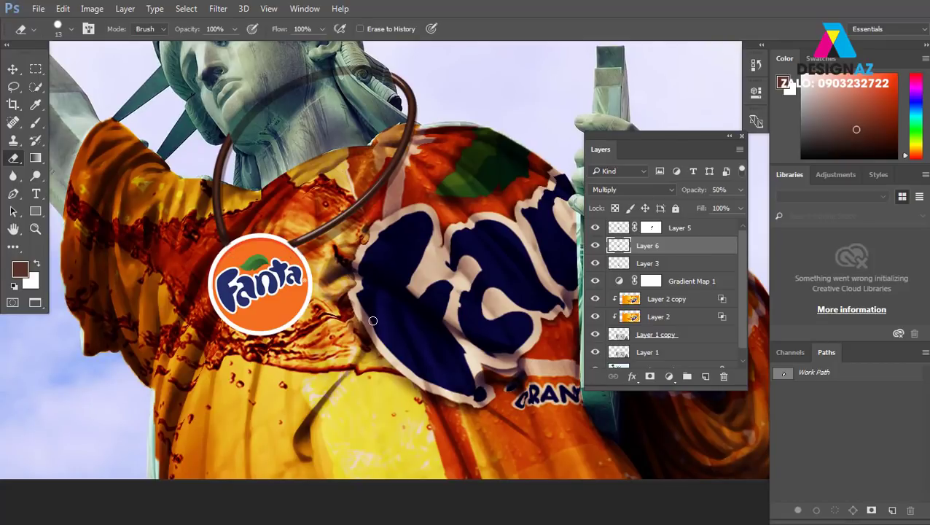
scroll(373, 321, "down", 2)
scroll(373, 321, "down", 1)
scroll(373, 321, "down", 1)
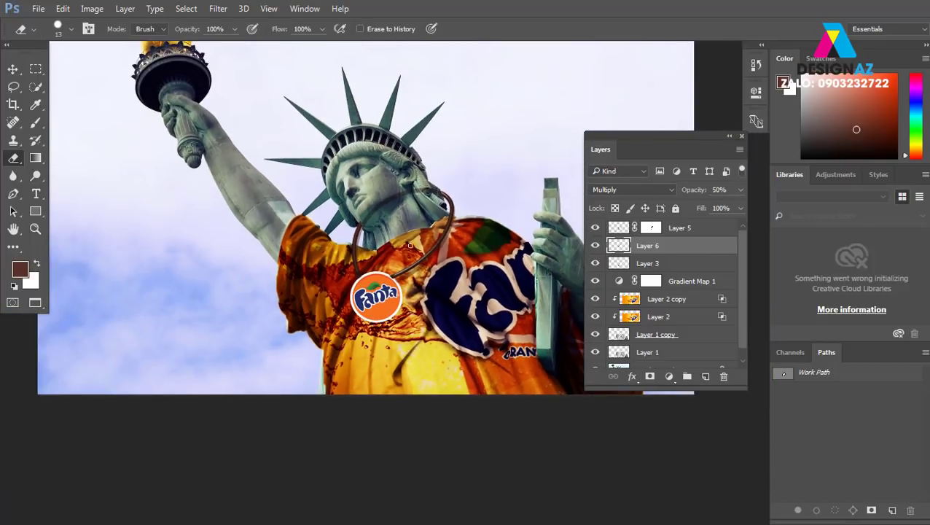
Stretch the Fanta badge on Layer 3 to 126.67% height with a -7.45° skew and bring it to the top
key("v")
right_click(386, 299)
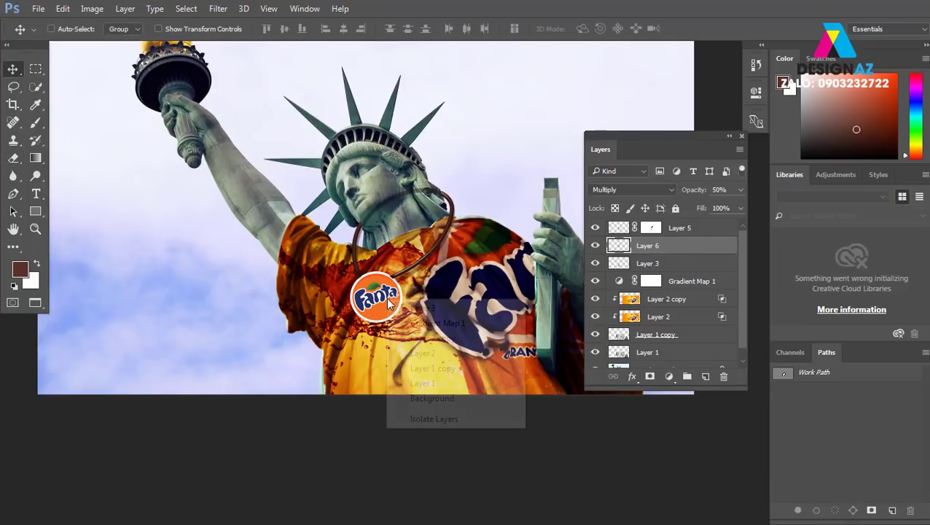
left_click(398, 305)
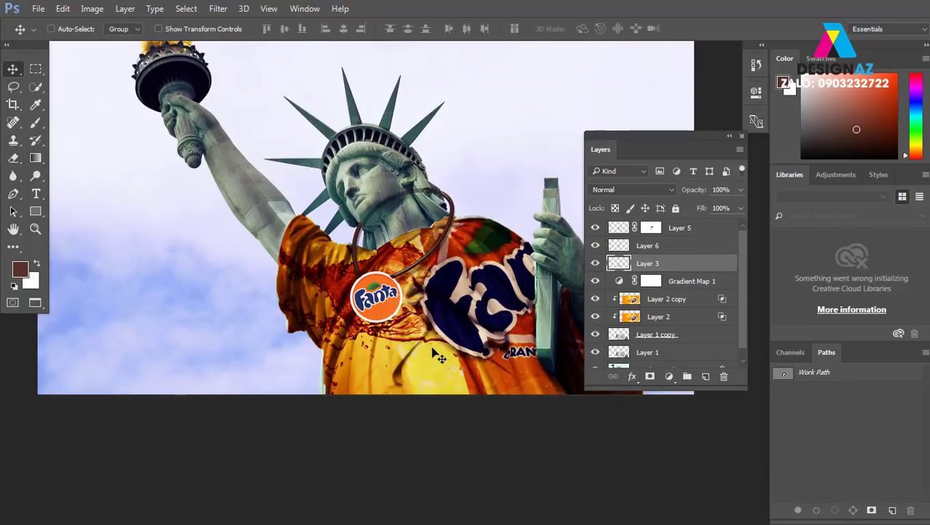
scroll(449, 263, "up", 2)
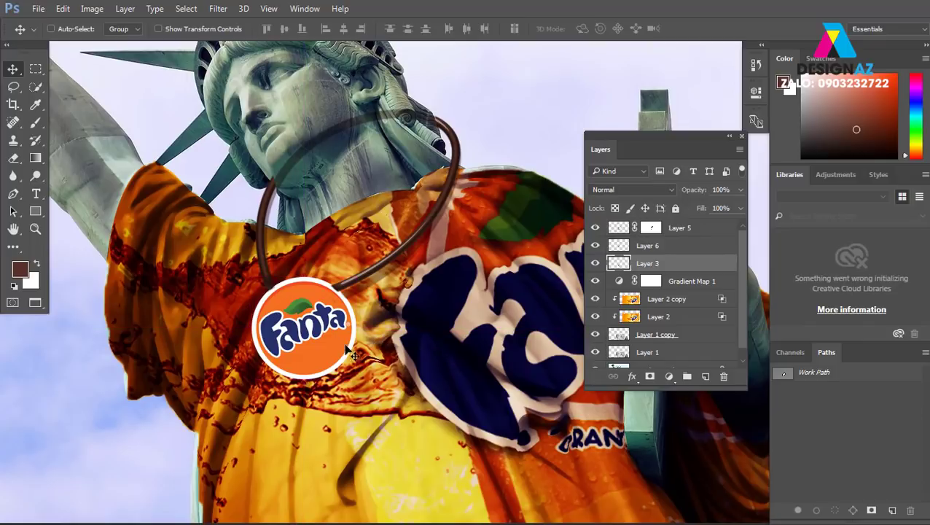
right_click(333, 328)
left_click(357, 329)
key("ctrl+t")
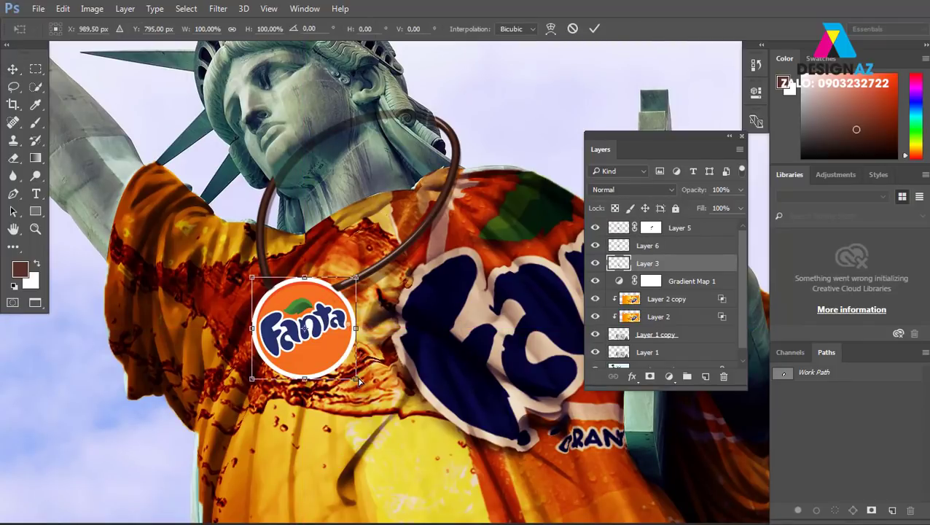
left_click_drag(359, 380, 357, 394)
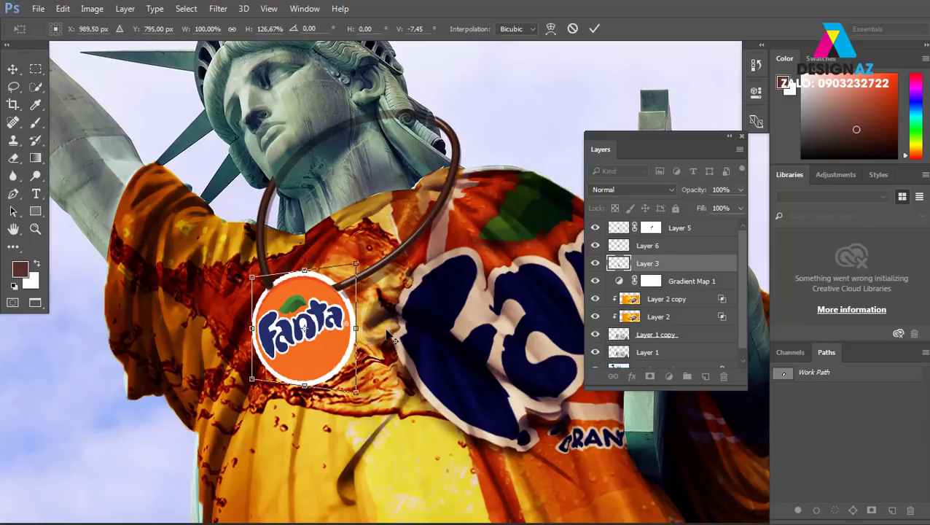
key("Return")
key("ctrl+shift+bracketright")
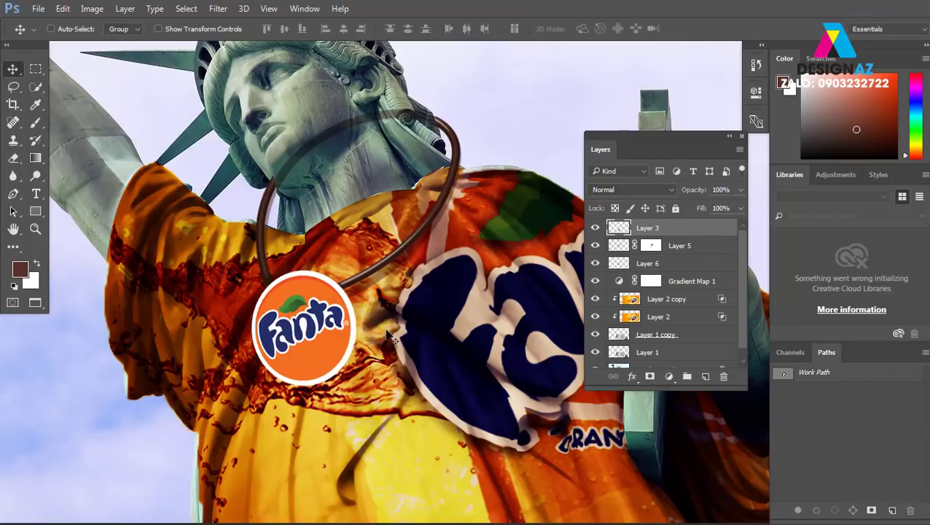
Darken the Fanta logo with Levels, setting the black input to 22
key("ctrl+l")
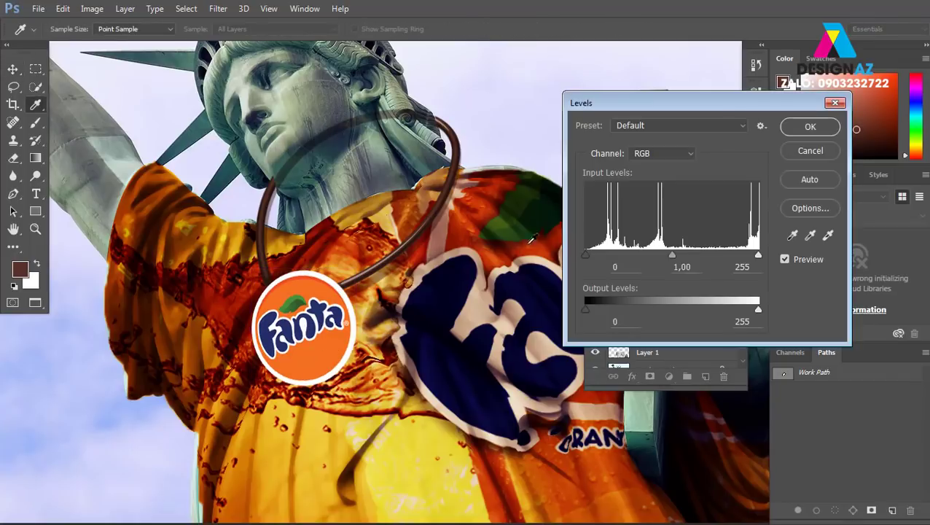
left_click_drag(586, 255, 599, 257)
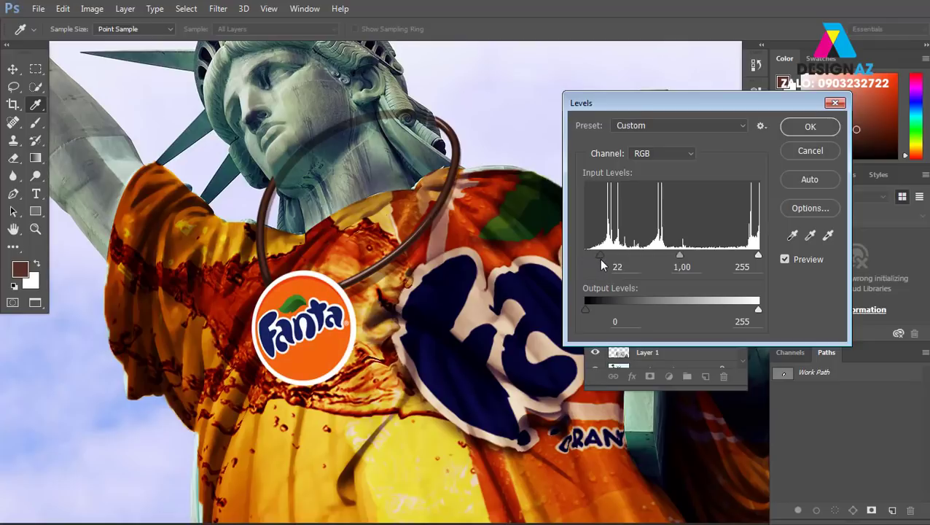
left_click(809, 126)
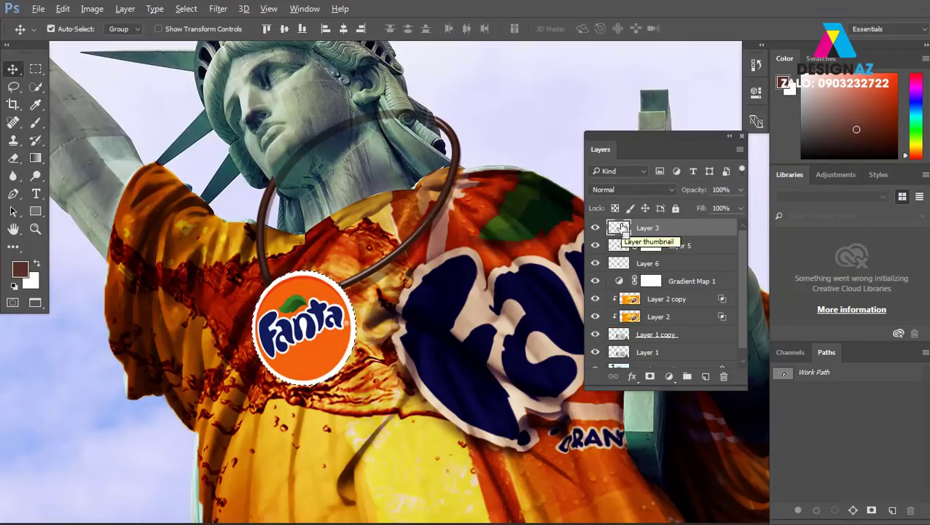
Fill the circle on a new Layer 7, desaturate it grey, and move it behind the logo at 60% opacity
key("ctrl+shift+alt+n")
key("alt+BackSpace")
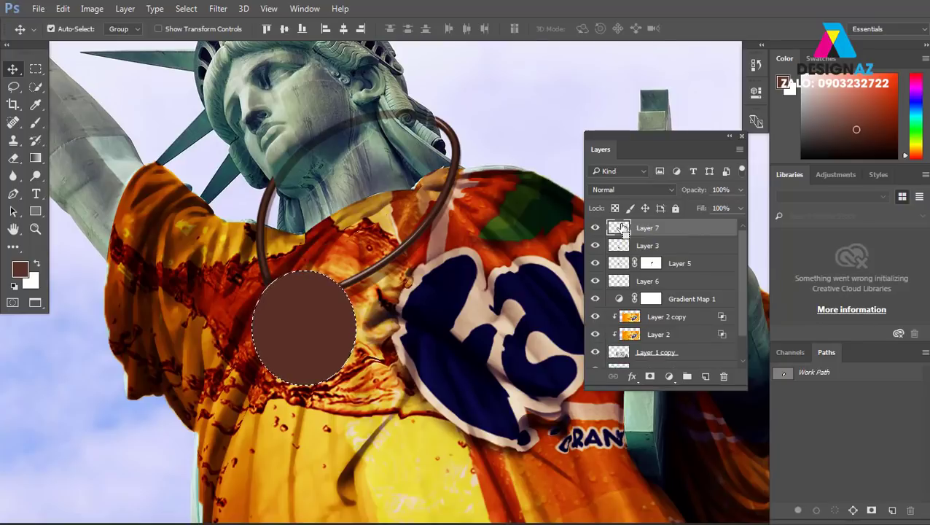
key("ctrl+shift+u")
key("ctrl+d")
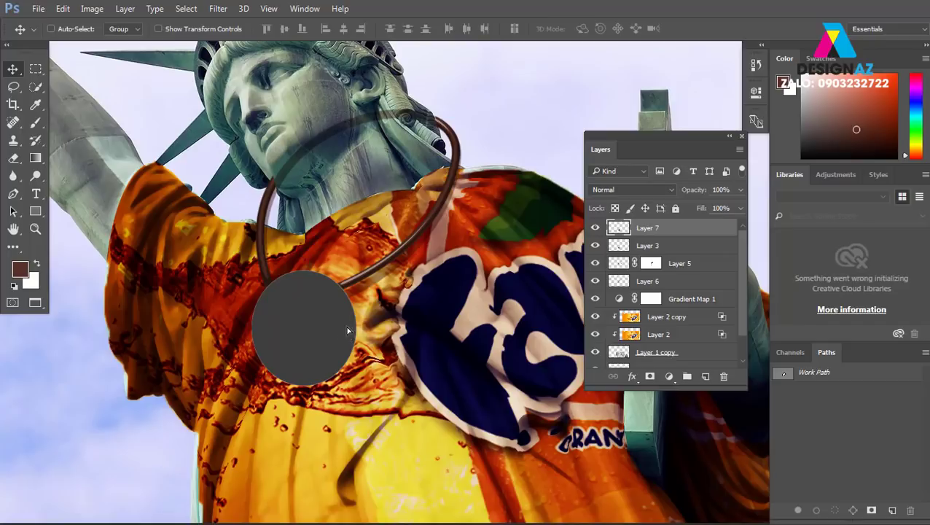
key("ctrl+bracketleft")
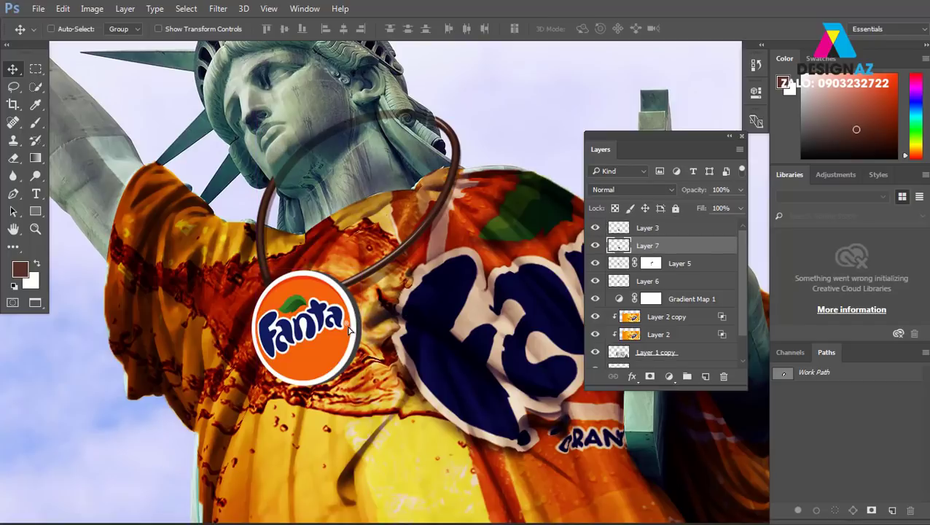
key("5")
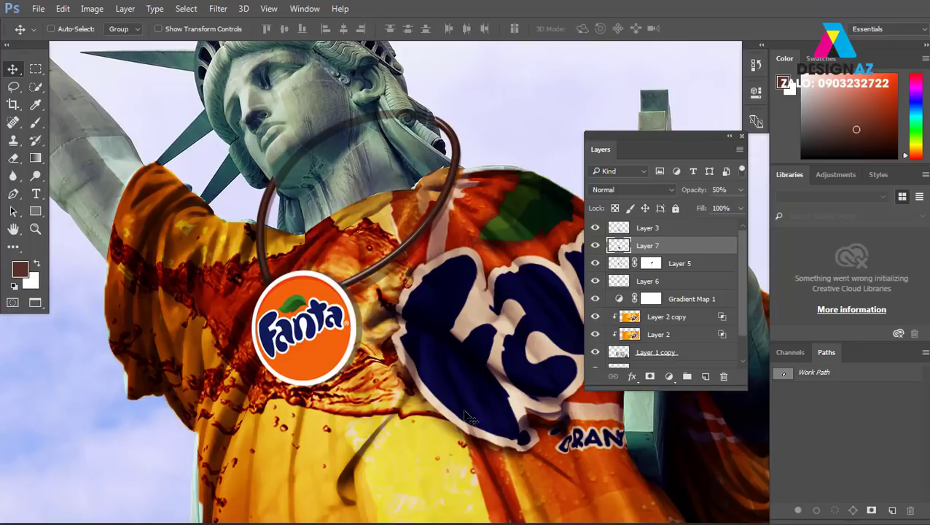
key("6")
Blur the grey circle on Layer 7 with a 3.3 px Gaussian Blur and set it to Multiply
left_click(220, 9)
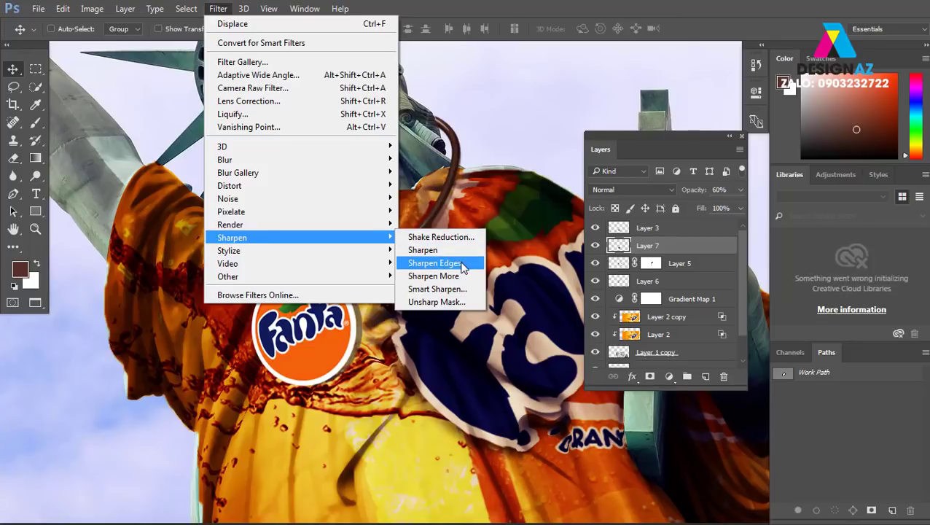
mouse_move(225, 160)
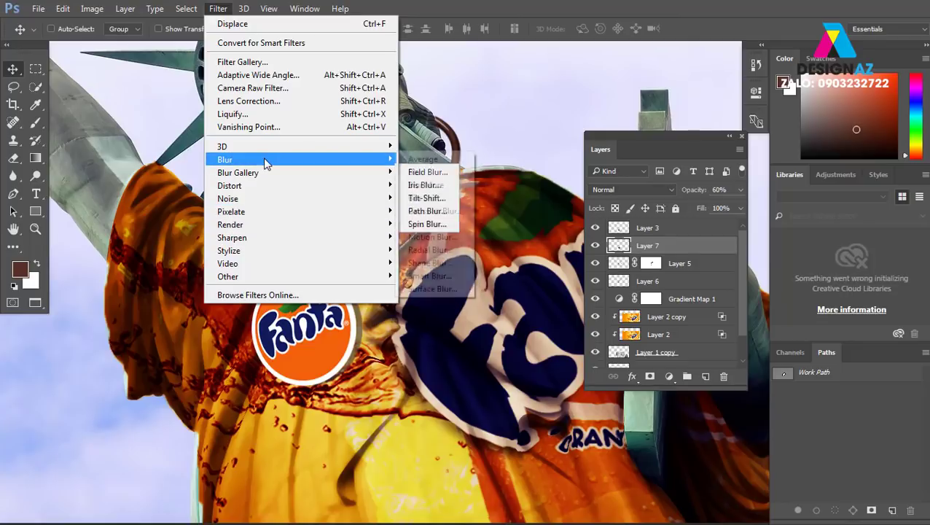
left_click(451, 216)
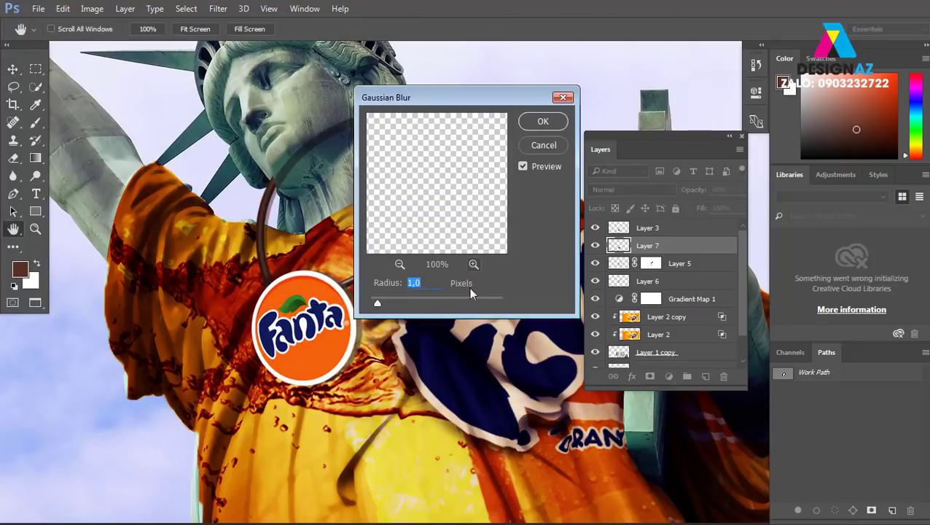
left_click_drag(376, 302, 393, 304)
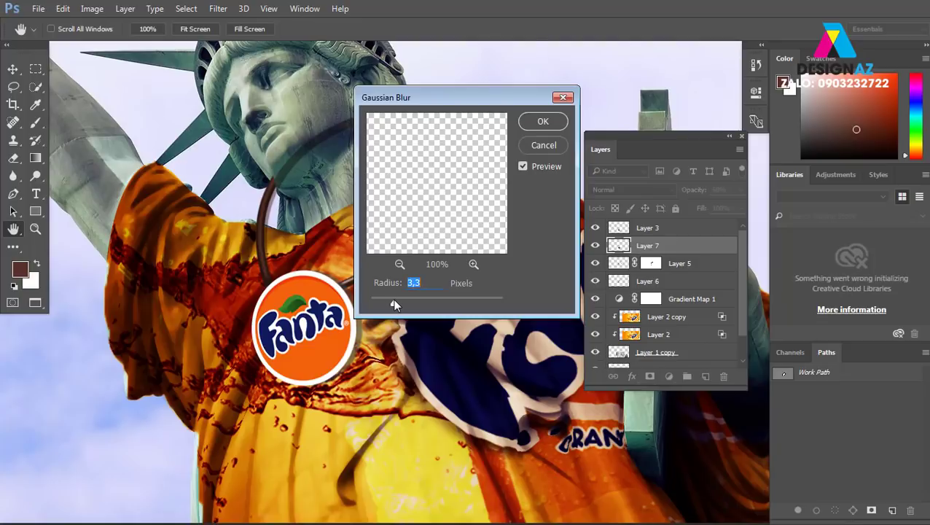
left_click(543, 121)
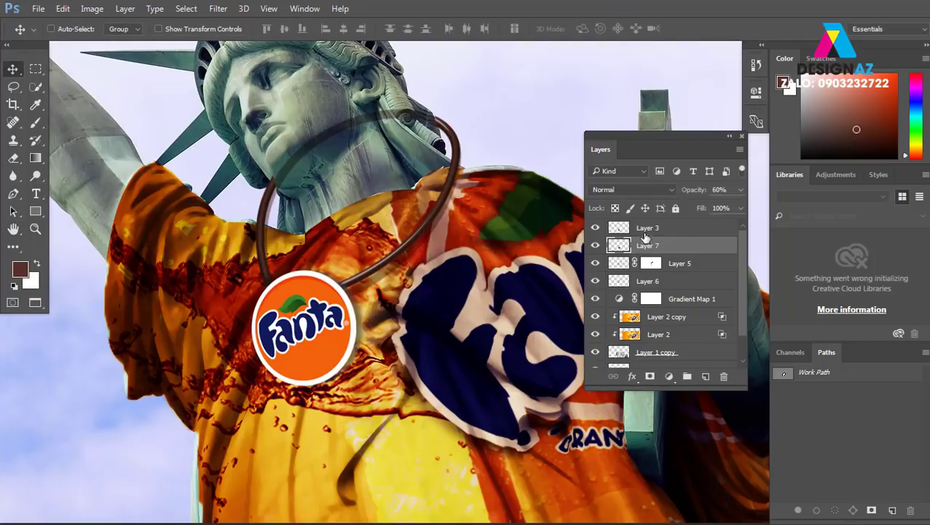
left_click(641, 189)
left_click(625, 234)
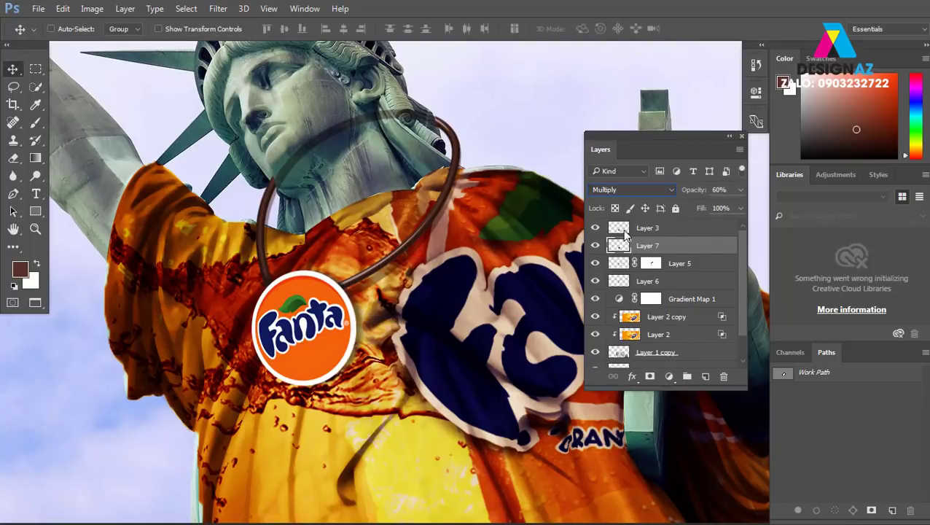
Apply the same Gaussian Blur to Layer 6 and zoom out to the full composition
right_click(400, 259)
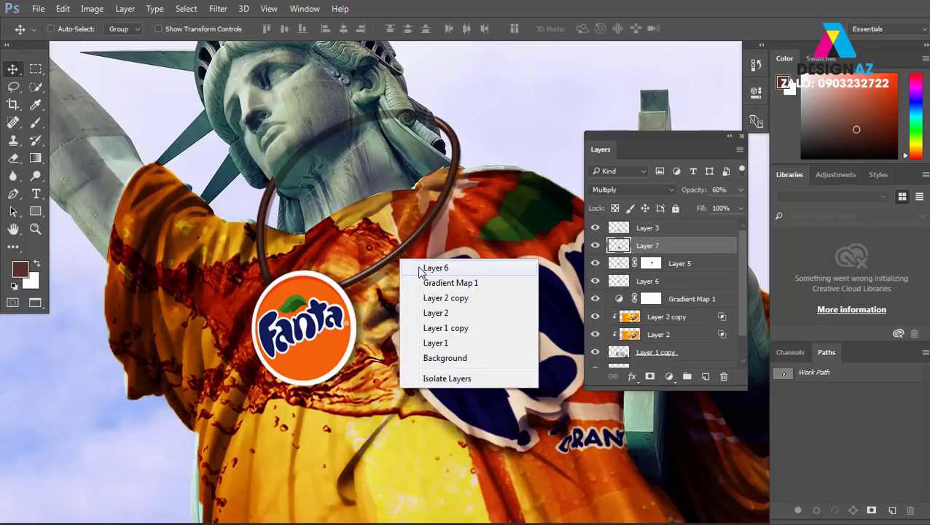
left_click(432, 267)
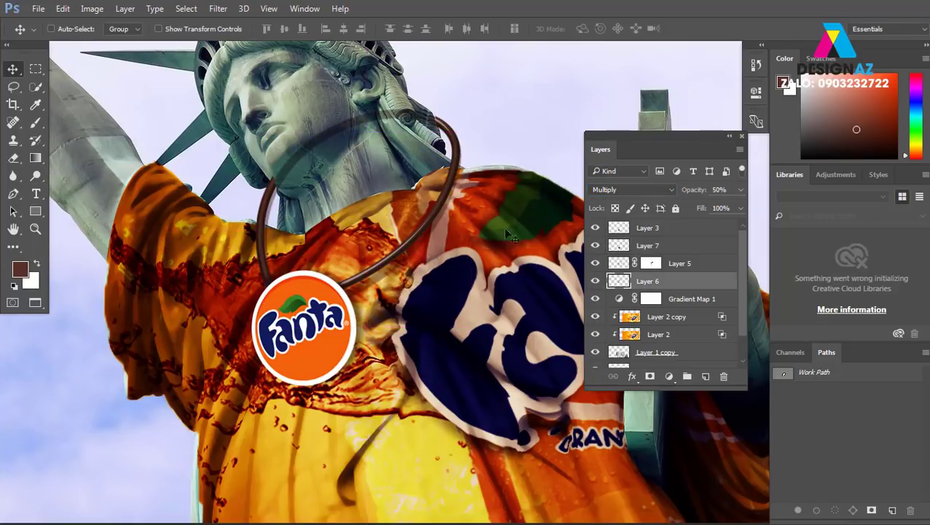
left_click(218, 8)
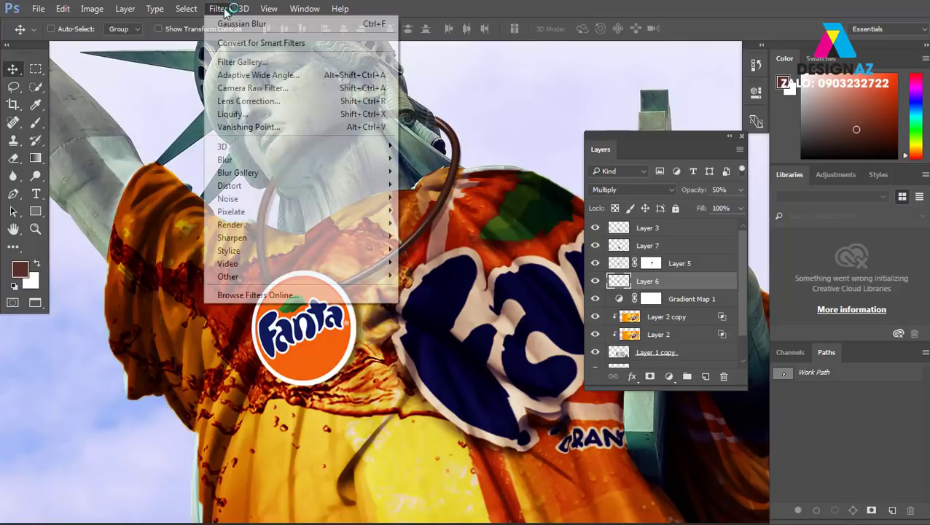
left_click(242, 24)
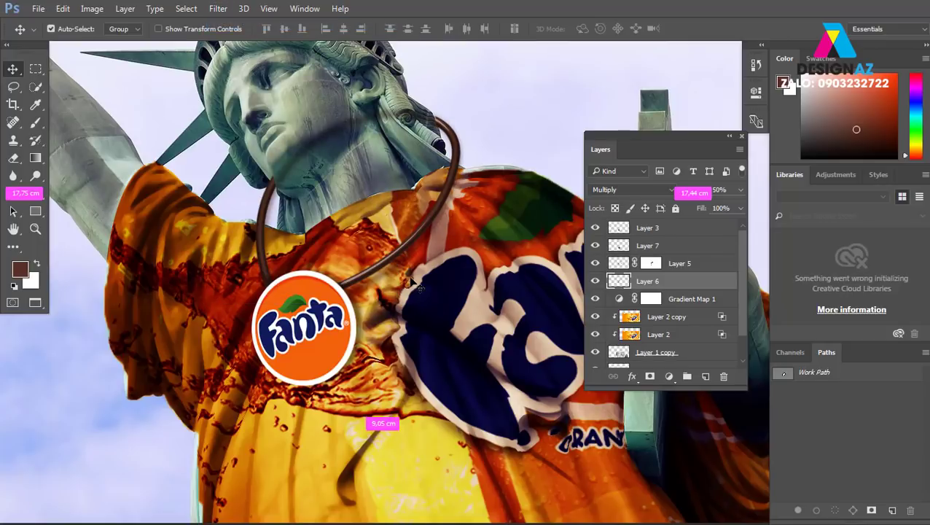
key("ctrl+minus")
key("ctrl+minus")
key("ctrl+minus")
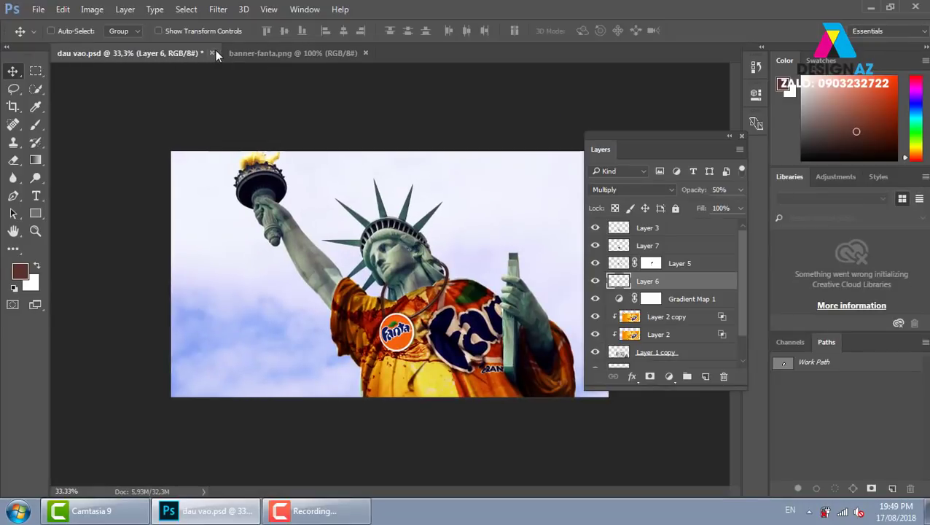
Close dau vao.psd, answering the save prompt, and banner-fanta.png, then bring up the Open dialog
left_click(212, 54)
left_click(498, 206)
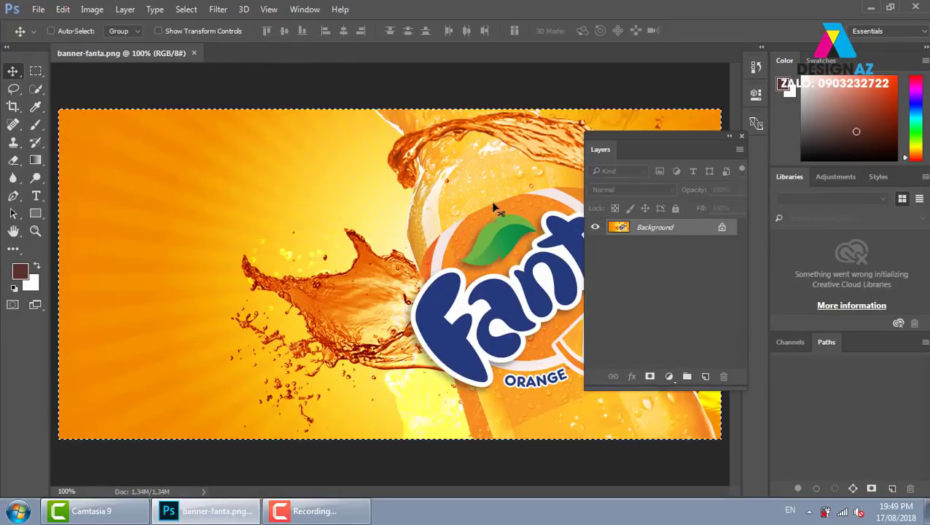
left_click(194, 53)
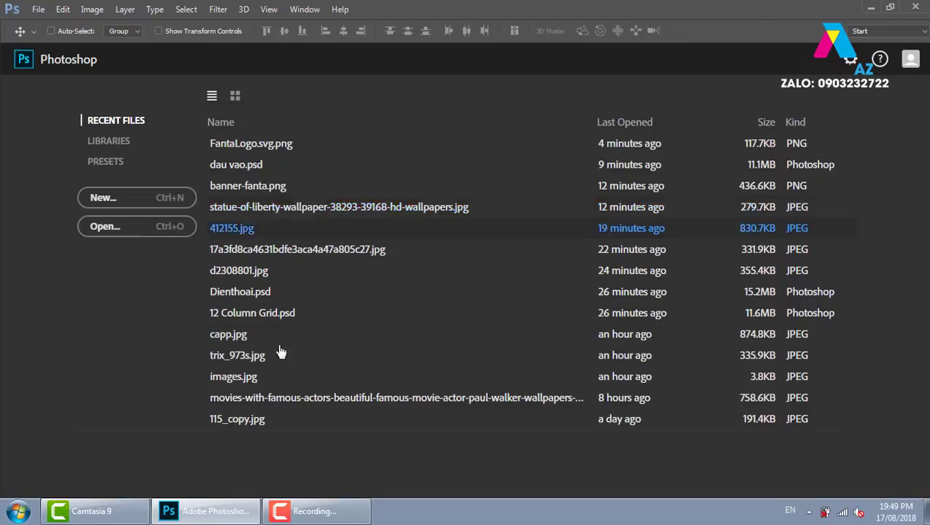
left_click(109, 226)
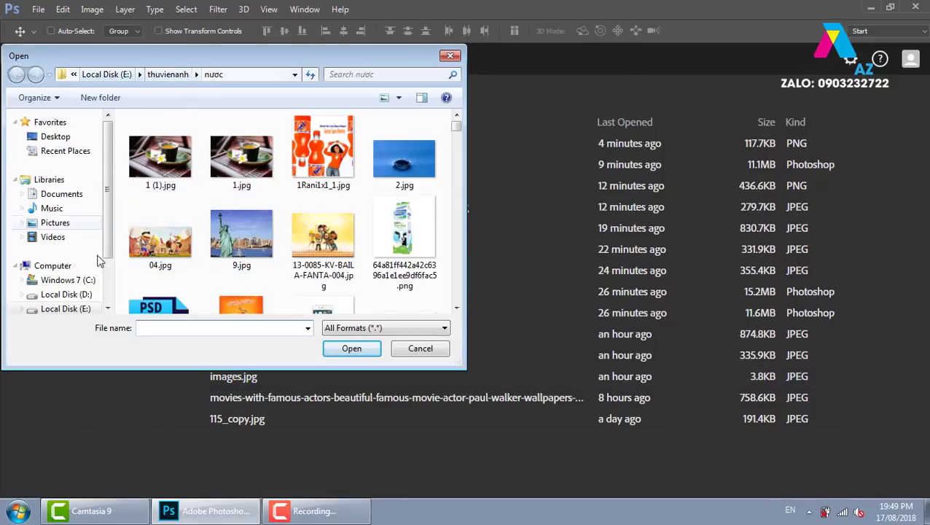
Open picture2.jpg from the deckstop folder on drive D:
left_click(65, 294)
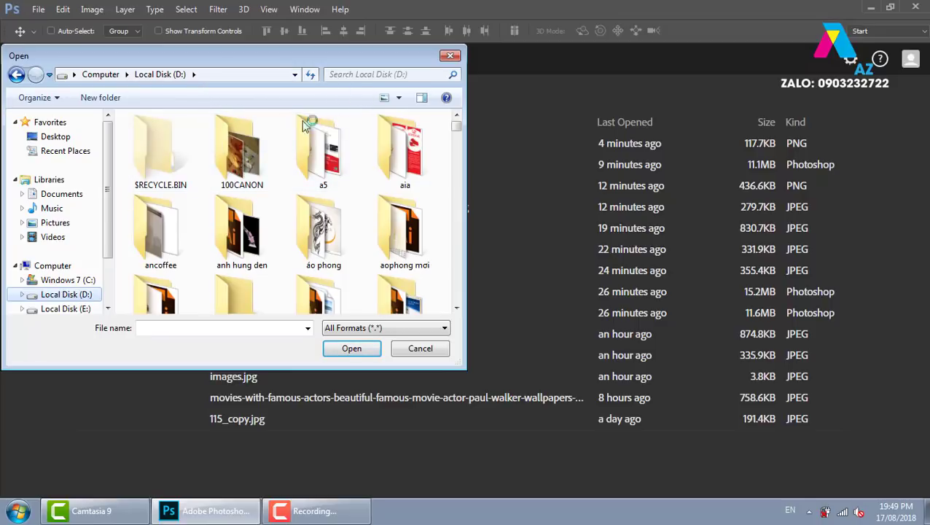
left_click(371, 74)
left_click(291, 167)
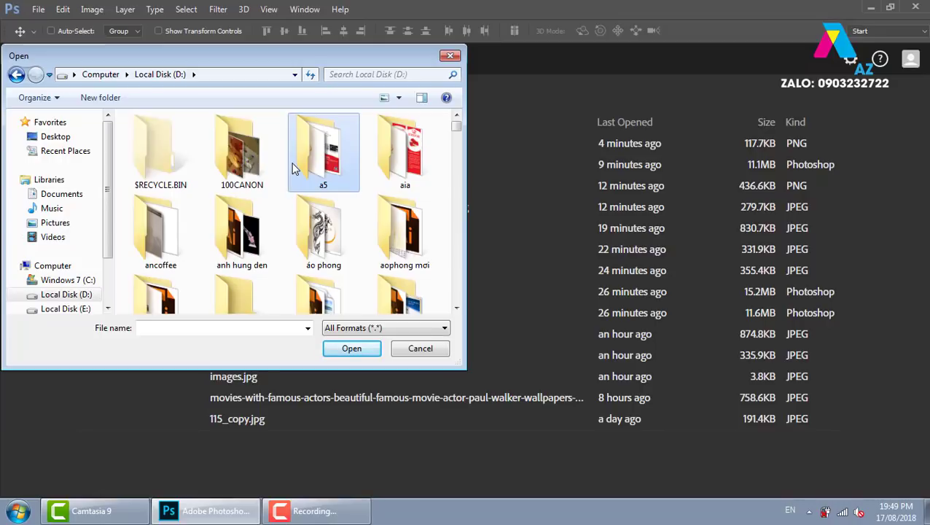
key("d")
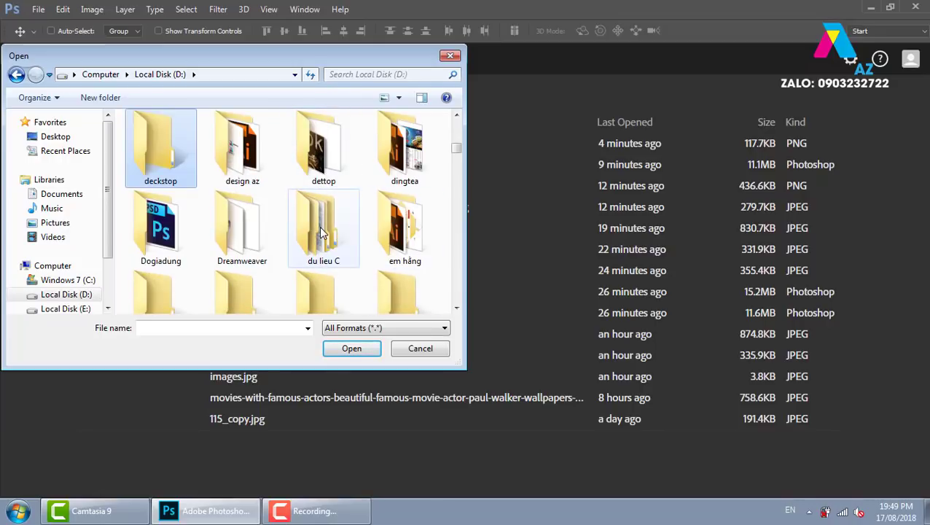
double_click(338, 164)
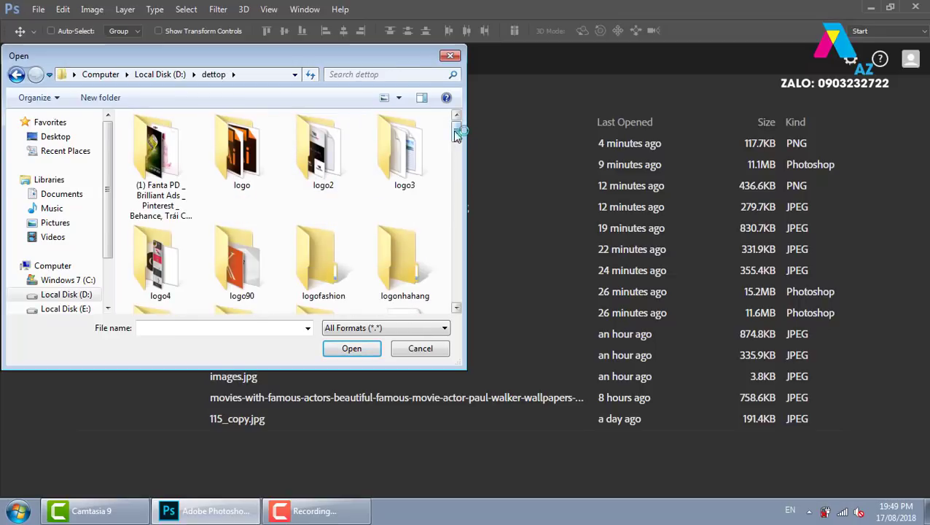
left_click_drag(454, 132, 454, 144)
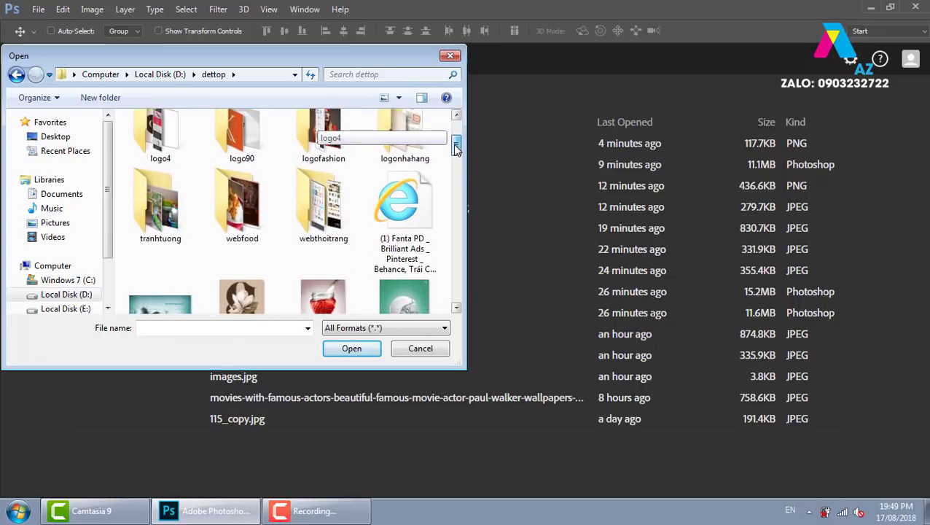
left_click(17, 76)
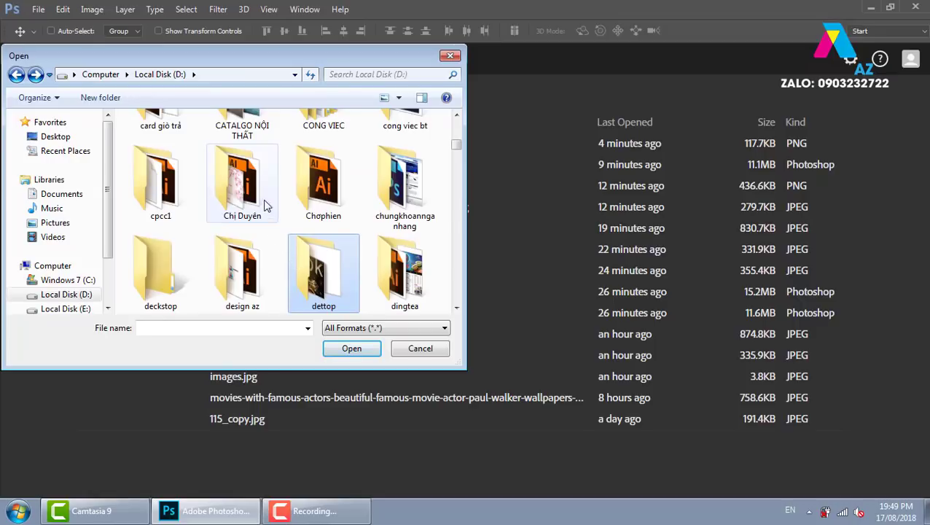
double_click(172, 291)
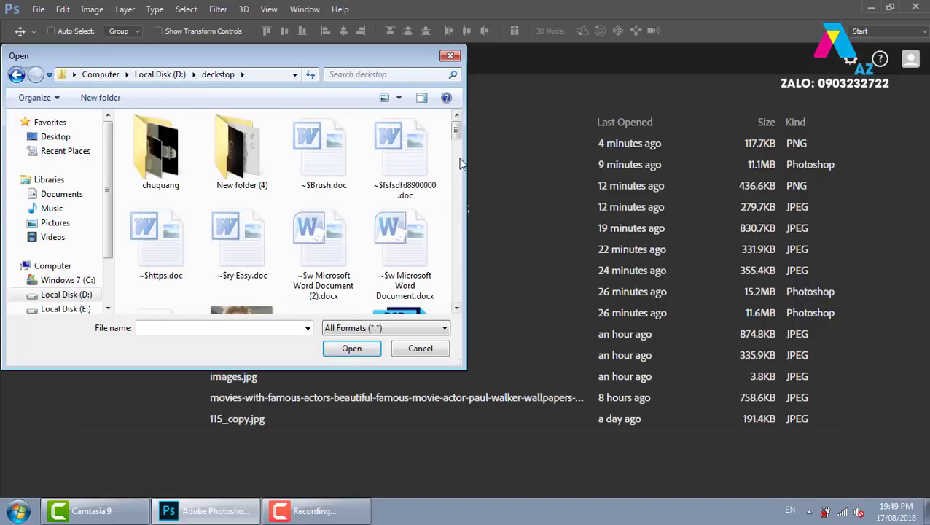
left_click_drag(455, 130, 447, 240)
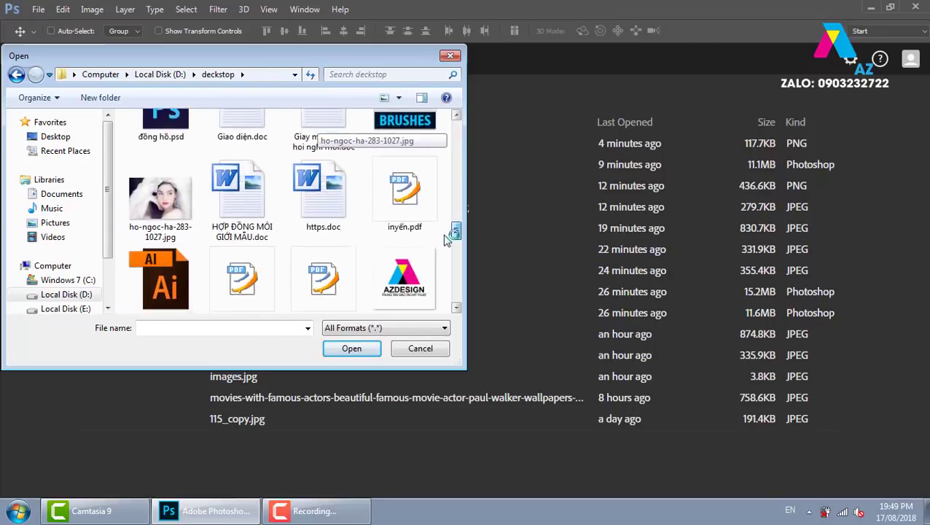
left_click_drag(448, 241, 448, 285)
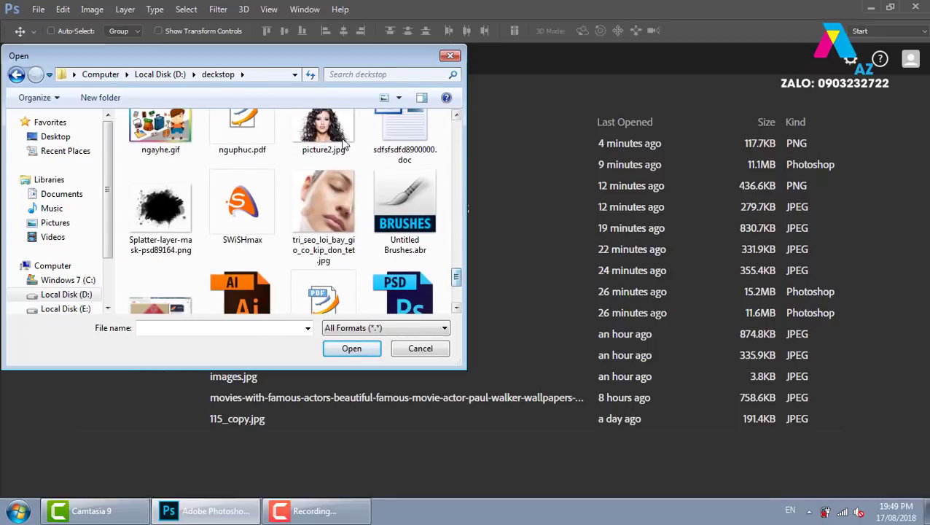
left_click(345, 144)
left_click(351, 348)
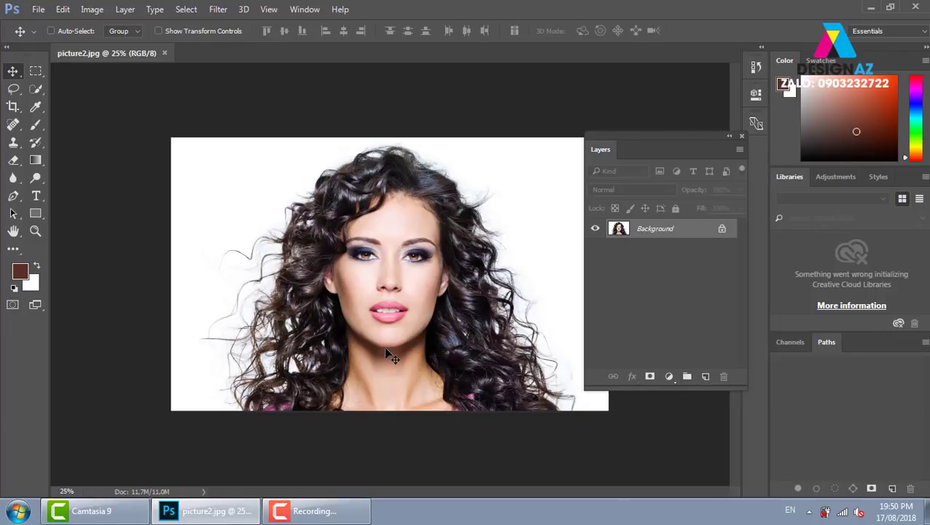
Open Beautiful-Nature-9.jpg from E:\thuvienanh\thiênnhien, then bring picture2.jpg back to front
key("ctrl+o")
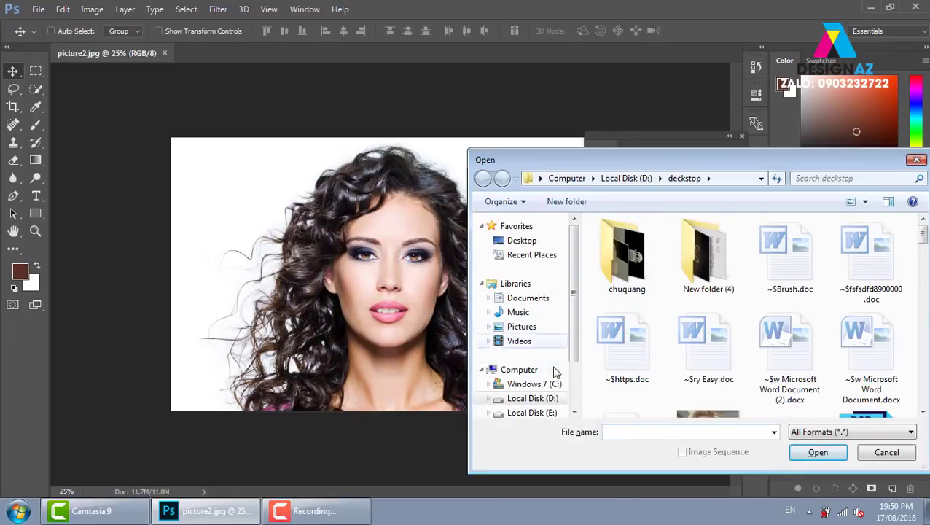
left_click(554, 414)
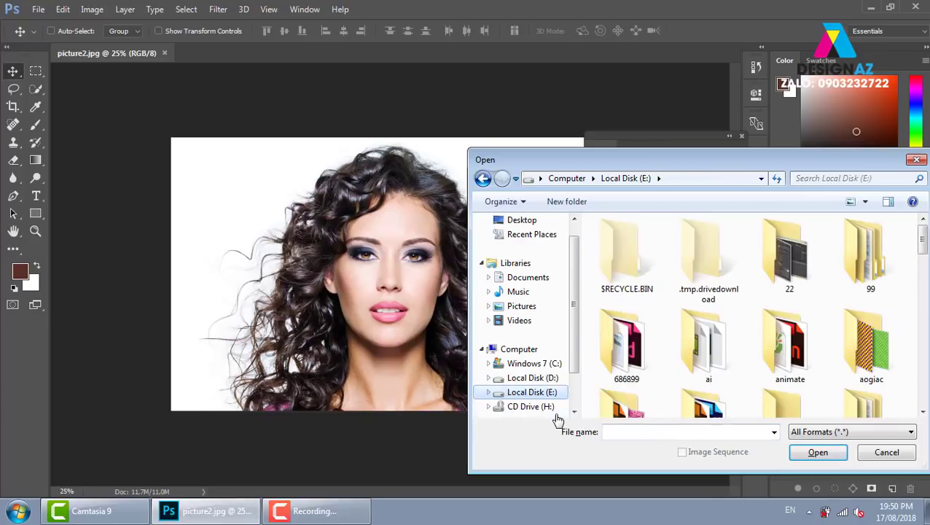
left_click(727, 360)
scroll(727, 360, "down", 10)
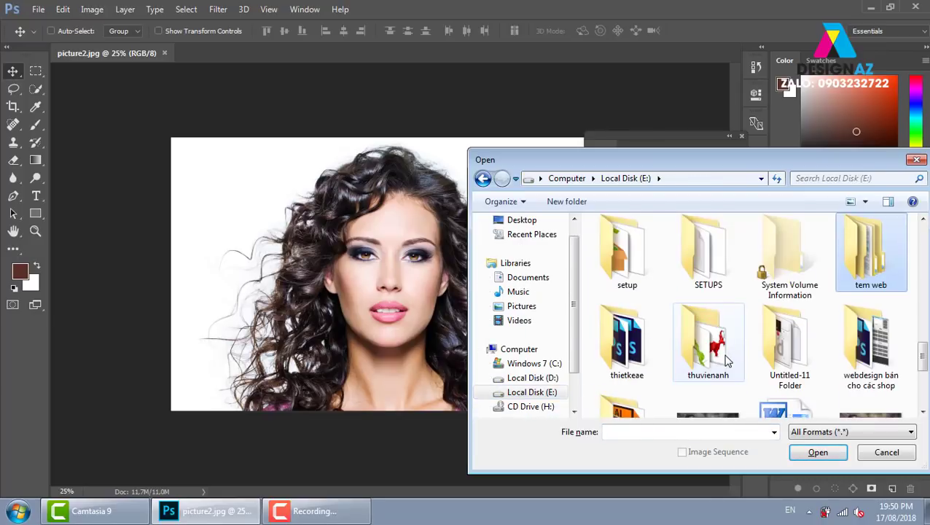
double_click(675, 350)
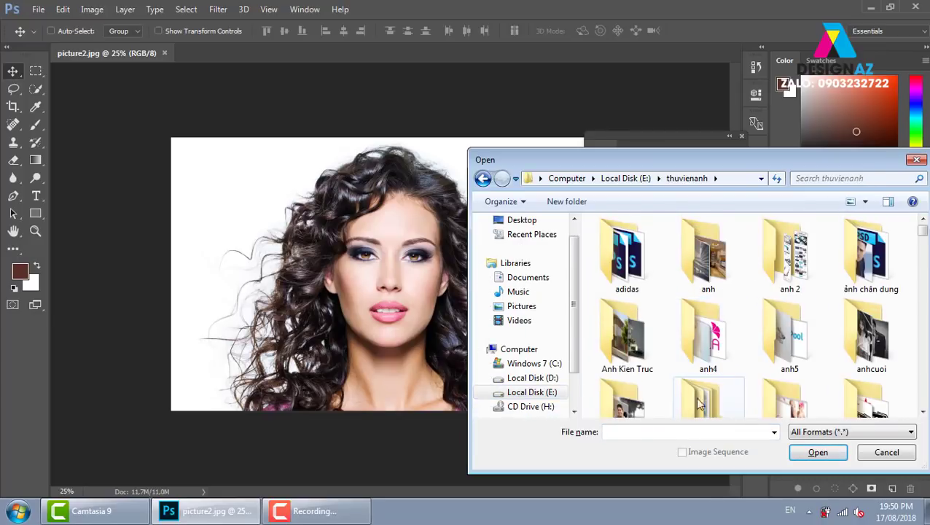
double_click(725, 352)
key("t")
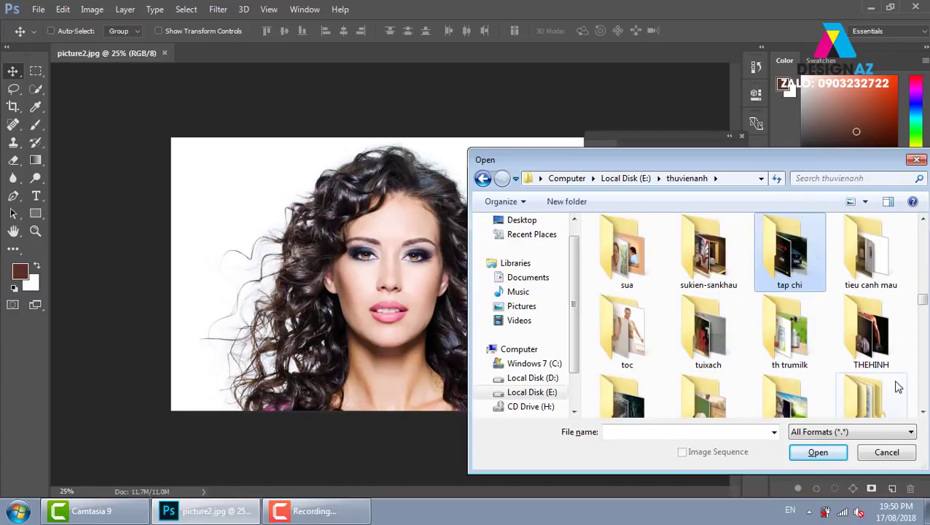
left_click(923, 412)
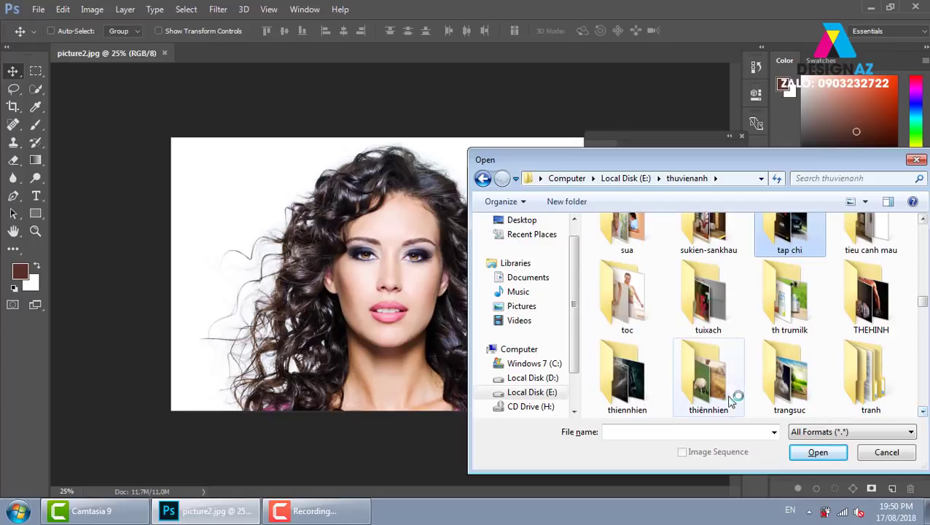
left_click(698, 392)
double_click(697, 393)
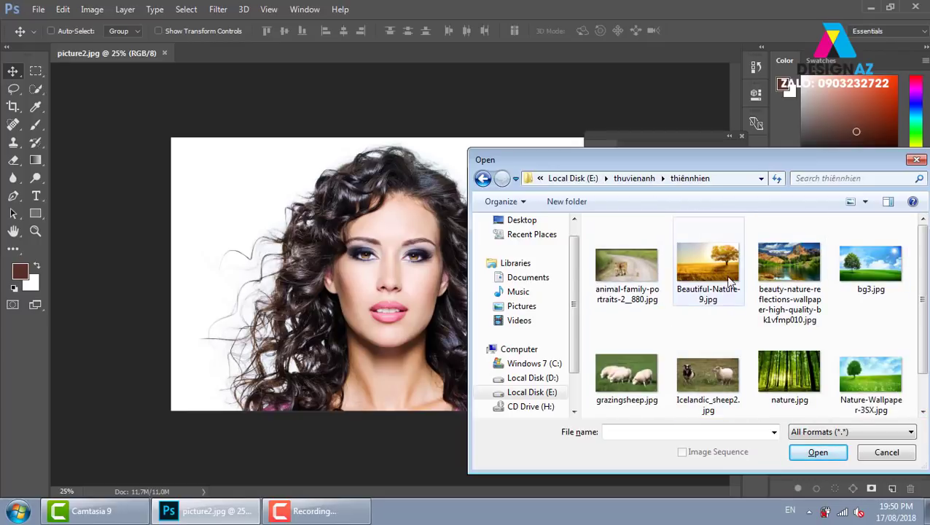
left_click(783, 274)
left_click(698, 280)
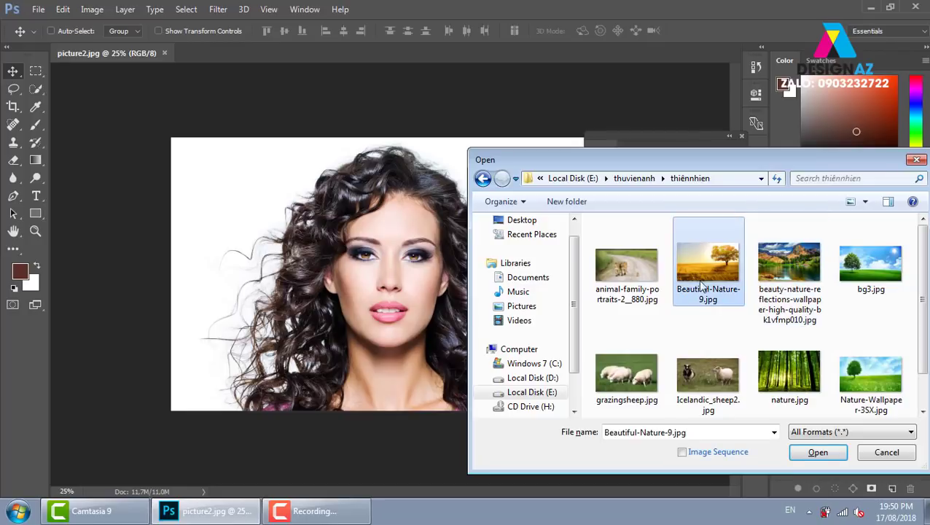
left_click(830, 454)
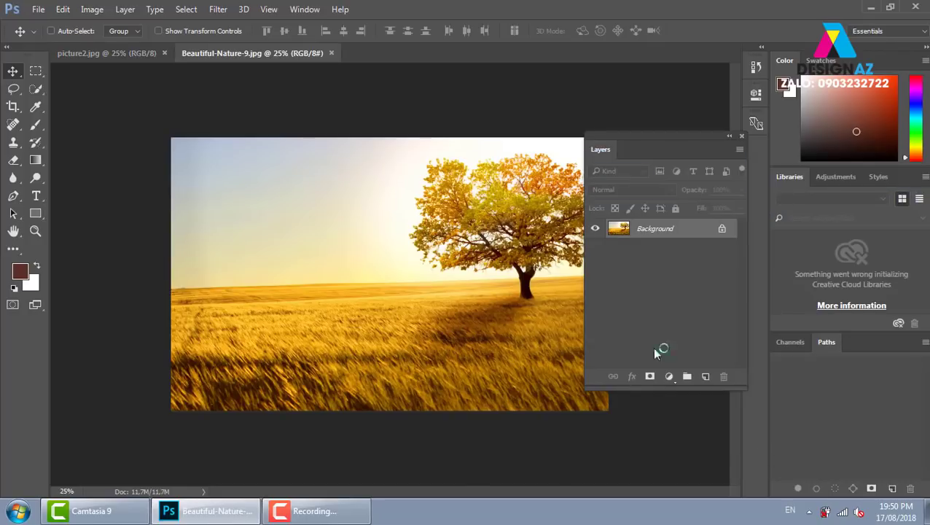
left_click(132, 54)
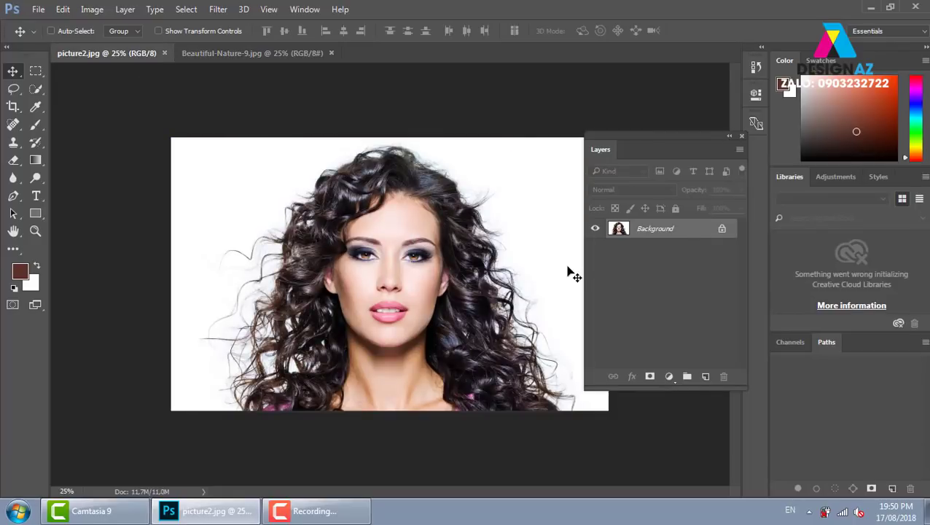
Open the Window menu over the portrait to reach the Channels panel
left_click(304, 9)
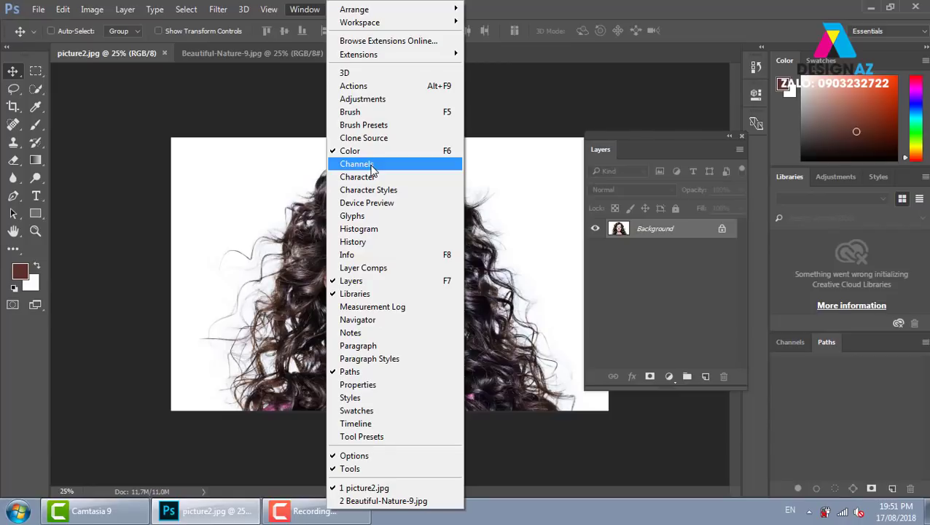
Show the Channels panel for picture2.jpg
left_click(370, 168)
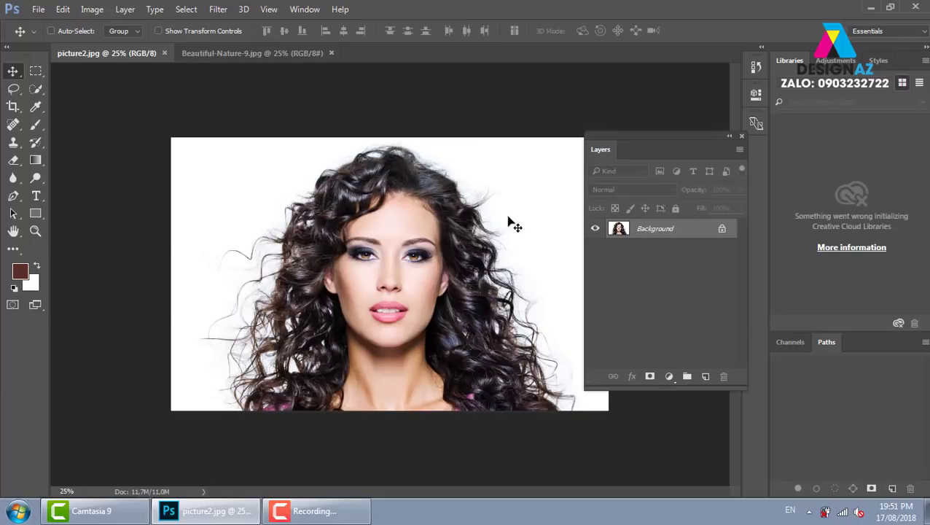
left_click(301, 10)
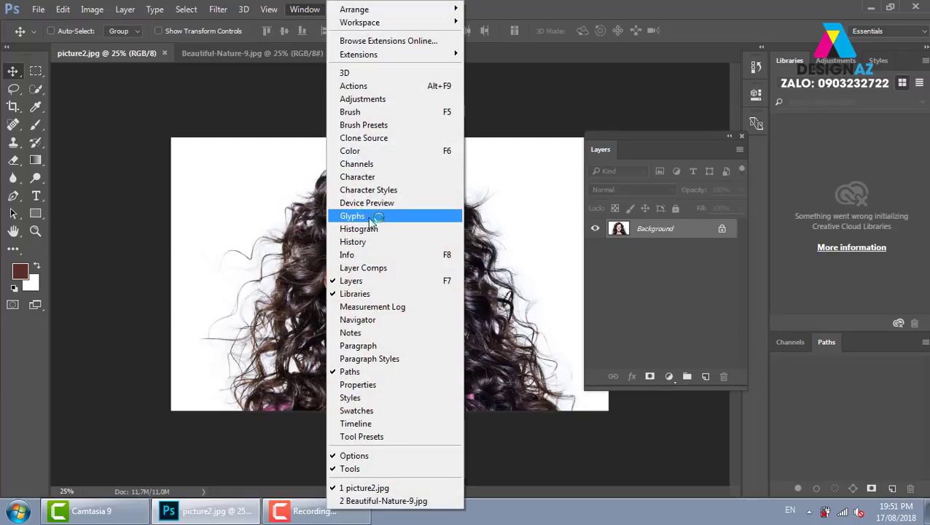
left_click(377, 167)
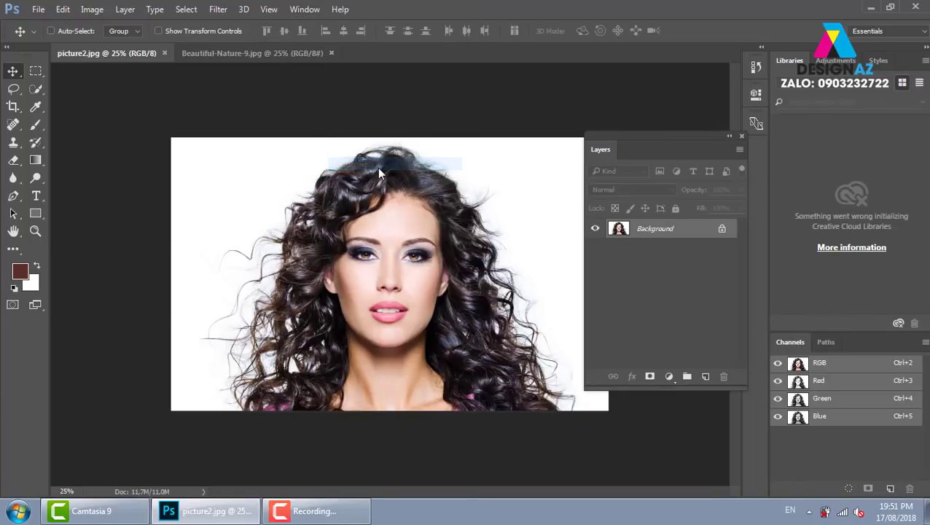
Compare the Blue, Green and Red channels, ending with only Blue visible
left_click(840, 420)
left_click(841, 408)
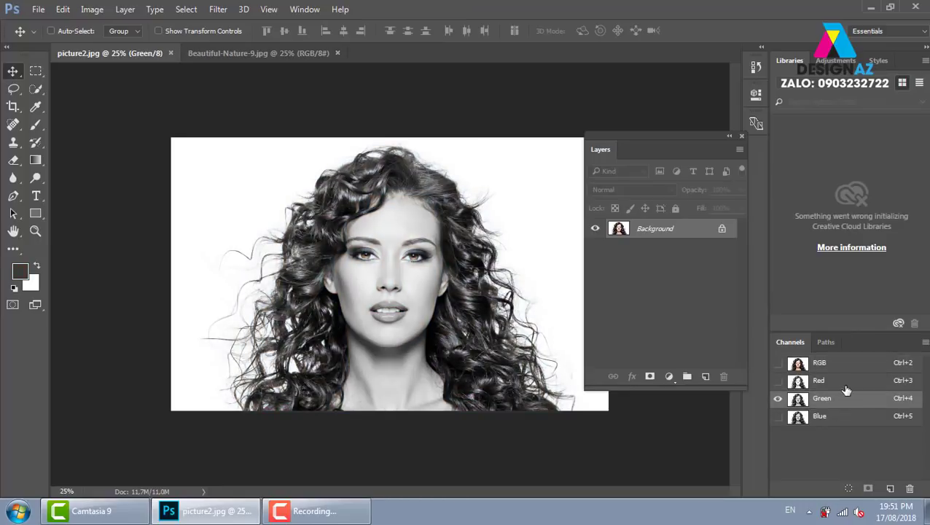
left_click(844, 385)
left_click(839, 420)
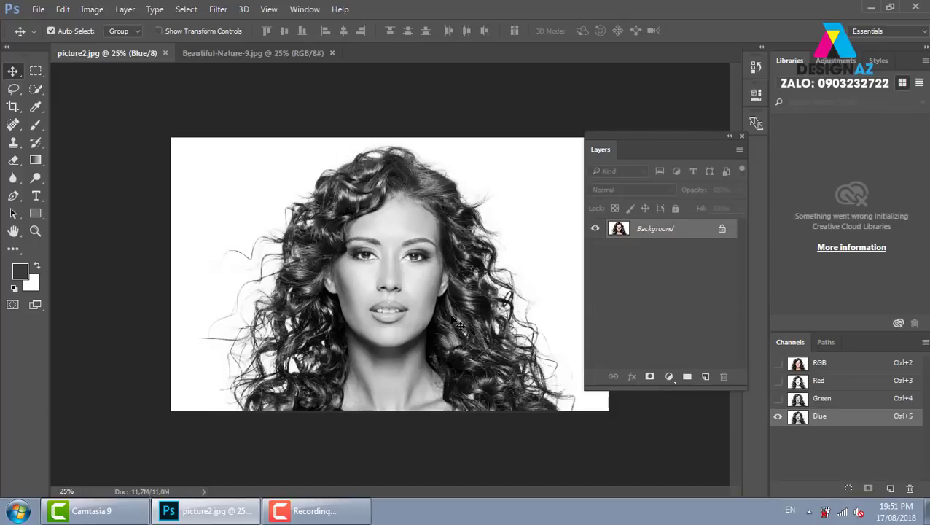
Darken the Blue channel's midtones by pulling its Curves line down
left_click(92, 9)
mouse_move(112, 44)
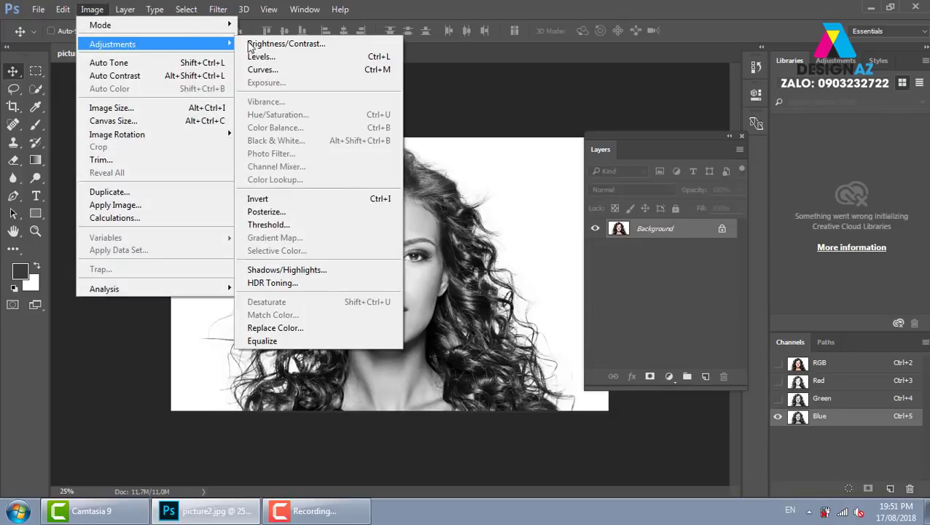
left_click(342, 70)
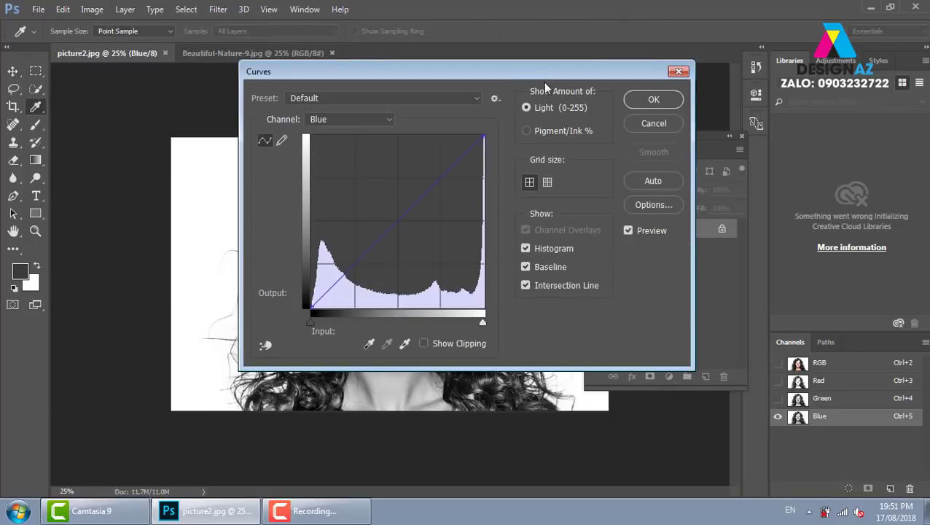
left_click_drag(543, 70, 722, 65)
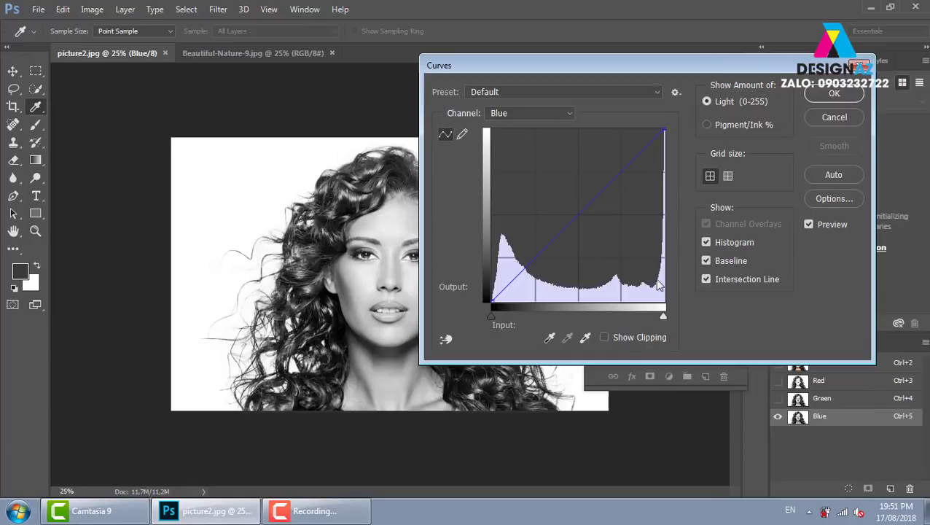
left_click_drag(578, 214, 598, 231)
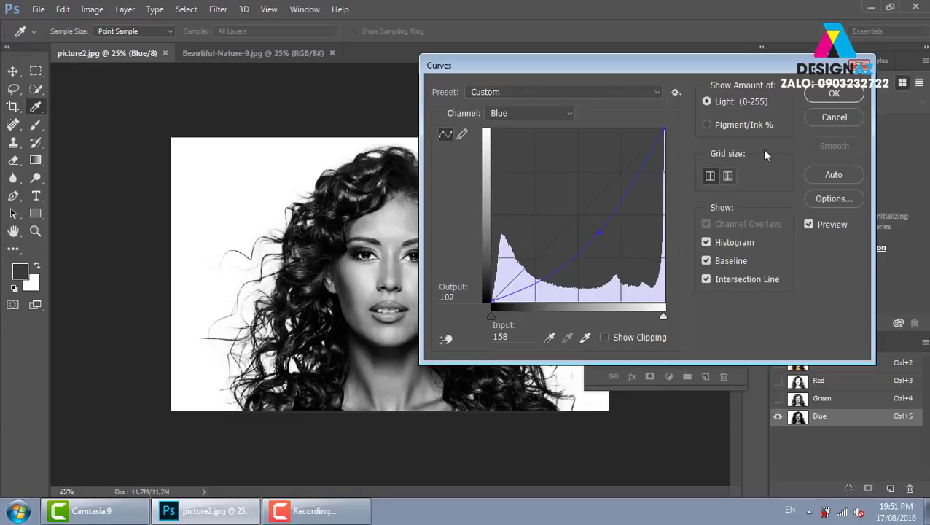
left_click(833, 94)
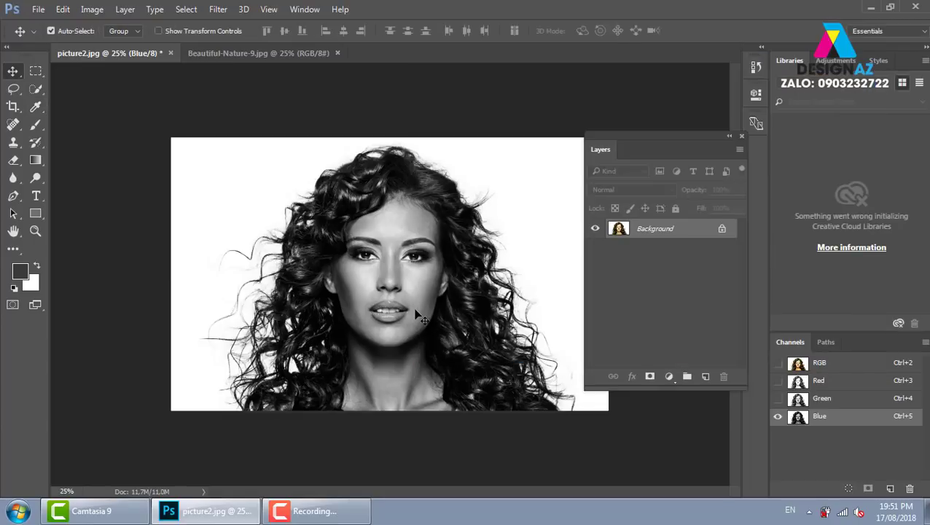
Set the Levels black input to 81 on the Blue channel
key("ctrl+l")
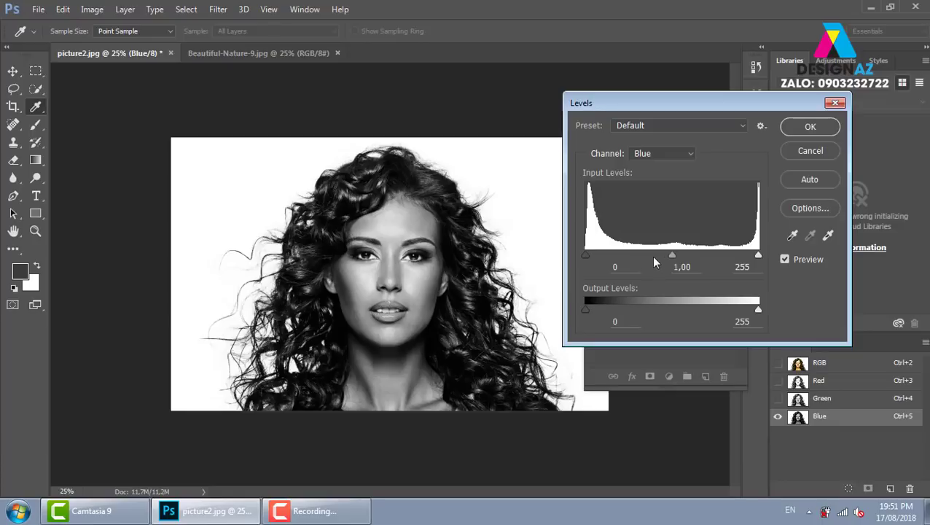
left_click_drag(586, 256, 643, 256)
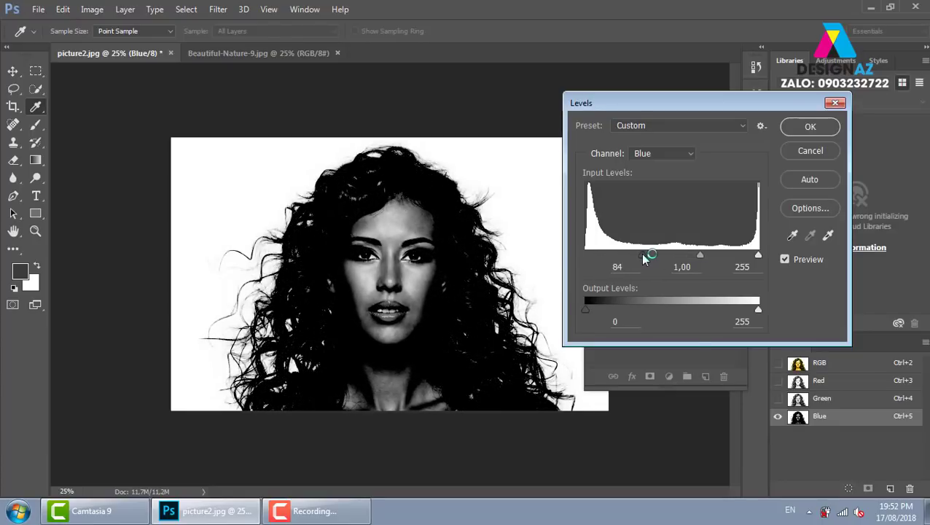
left_click(810, 126)
Zoom to 50% and select the Brush with black as the foreground colour
key("ctrl+plus")
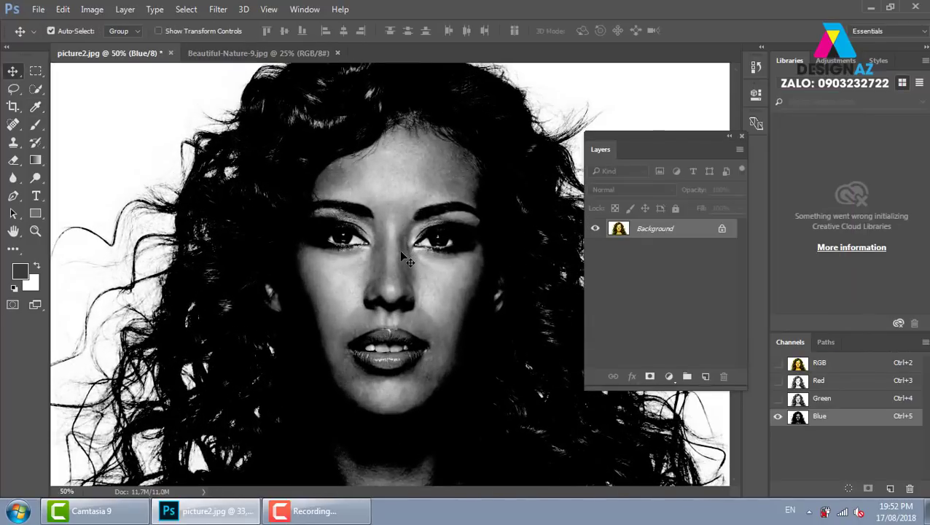
key("b")
left_click(23, 271)
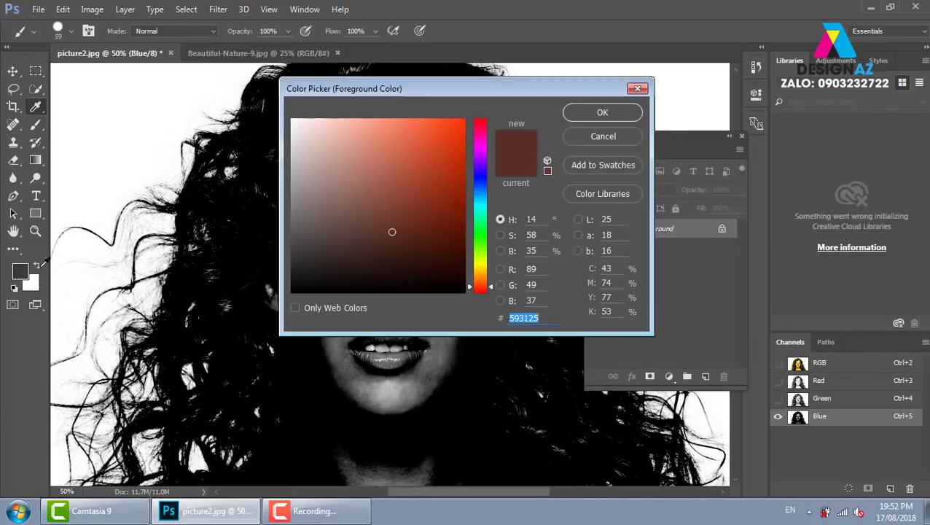
left_click(291, 291)
left_click(594, 117)
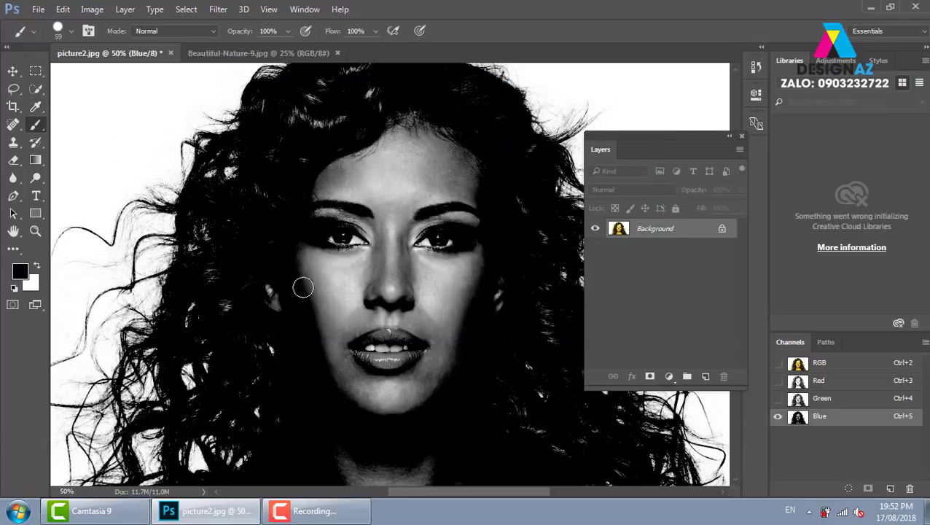
Paint the face and hair black with a brush of about 354 px
mouse_move(315, 313)
left_mouse_down()
mouse_move(412, 323)
mouse_move(362, 201)
left_mouse_up()
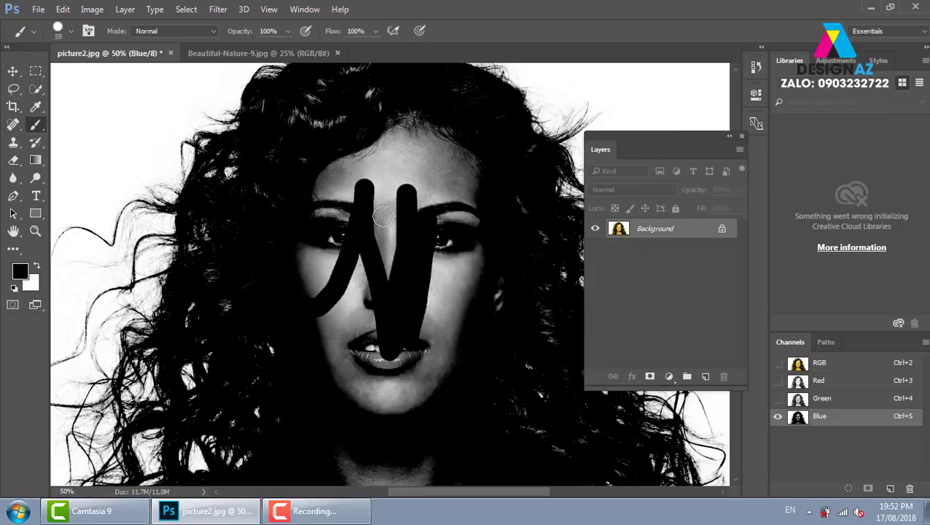
right_click(363, 202)
key("Return")
mouse_move(458, 226)
left_mouse_down()
mouse_move(364, 363)
mouse_move(347, 218)
mouse_move(328, 461)
left_mouse_up()
mouse_move(440, 245)
left_mouse_down()
mouse_move(443, 166)
mouse_move(399, 203)
mouse_move(349, 218)
mouse_move(332, 194)
mouse_move(301, 305)
left_mouse_up()
Switch to a soft round brush sized 70 px
left_click(71, 33)
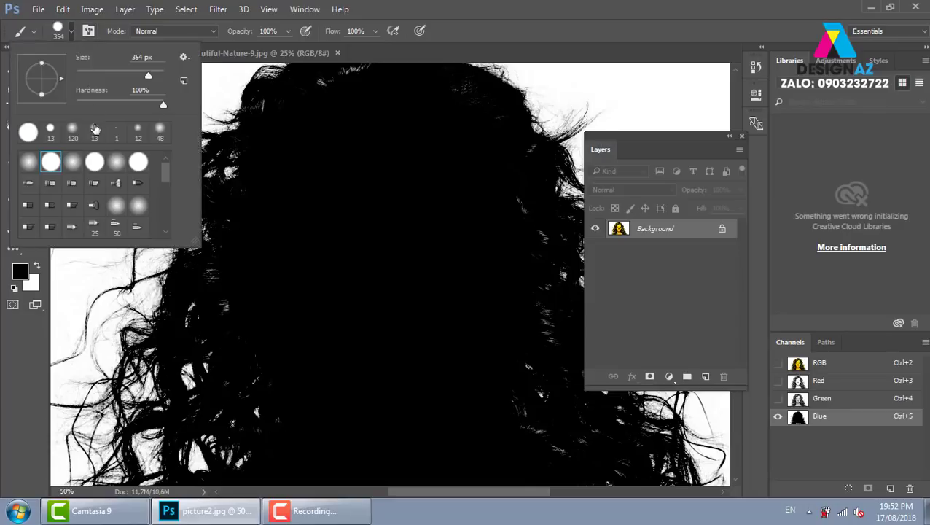
left_click(28, 161)
right_click(375, 172)
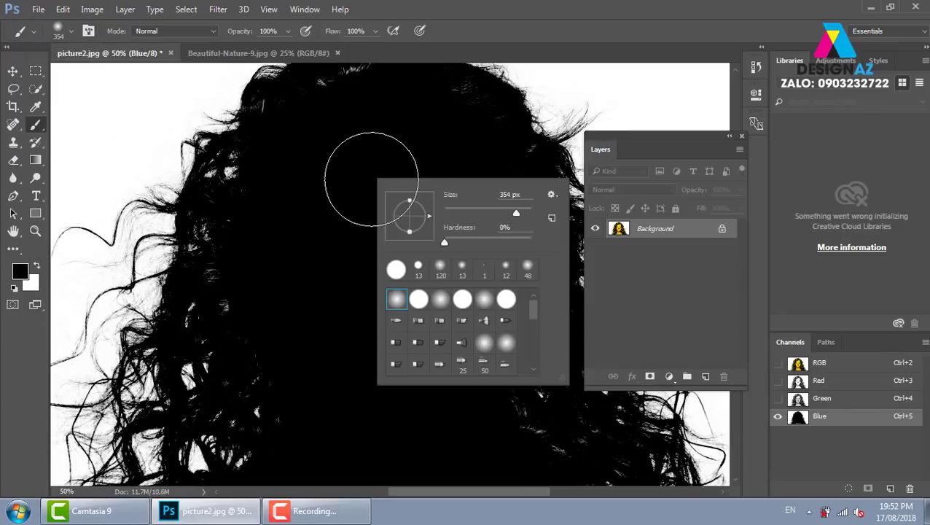
left_click(474, 213)
key("Return")
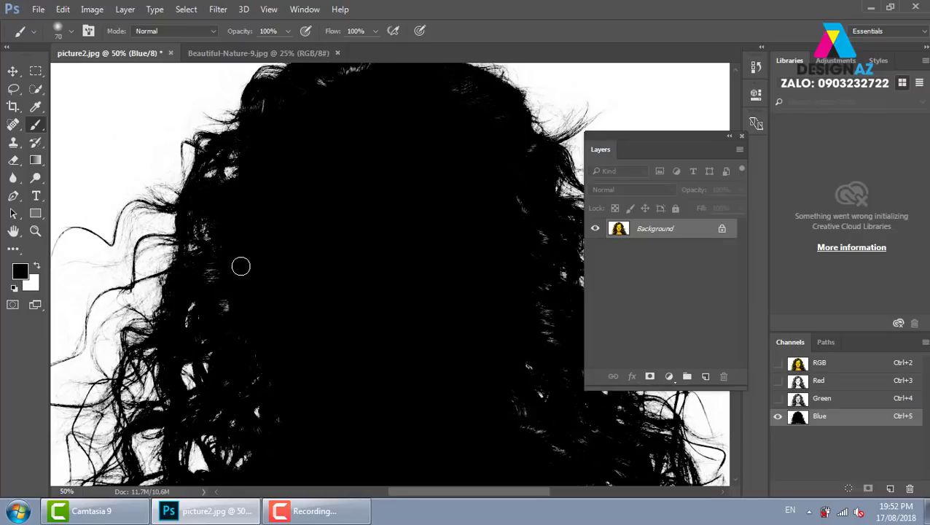
Paint out the white specks in the lower hair and at the hair top
left_click_drag(225, 293, 224, 305)
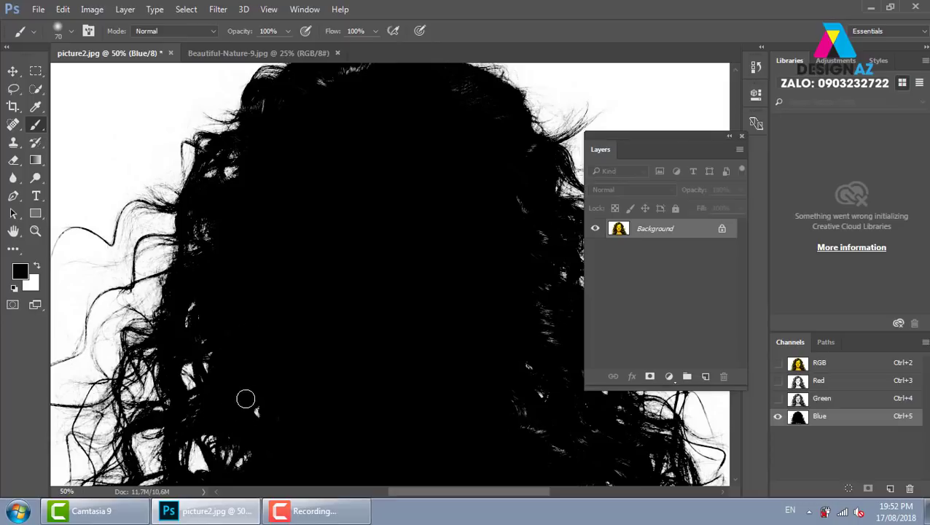
left_click_drag(242, 397, 264, 419)
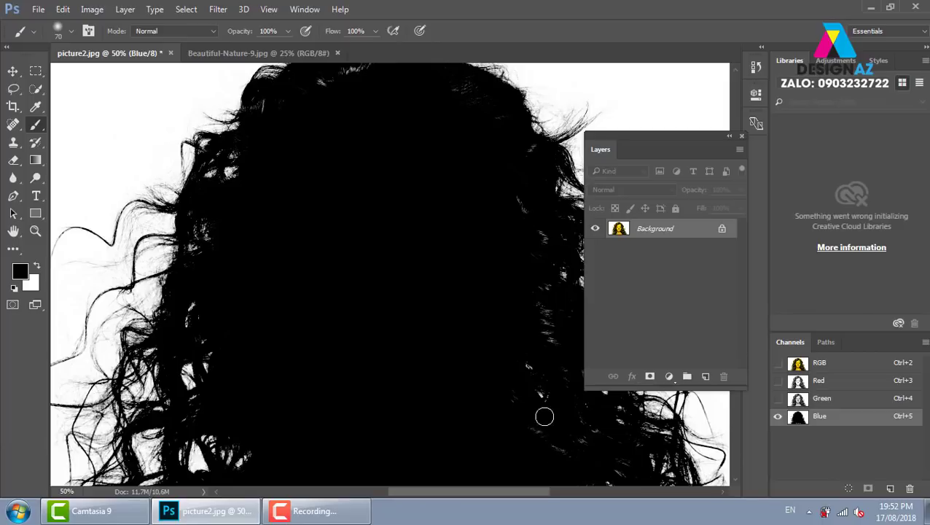
mouse_move(532, 425)
left_mouse_down()
mouse_move(533, 401)
mouse_move(489, 382)
mouse_move(568, 336)
mouse_move(581, 409)
mouse_move(629, 471)
mouse_move(633, 444)
mouse_move(552, 406)
left_mouse_up()
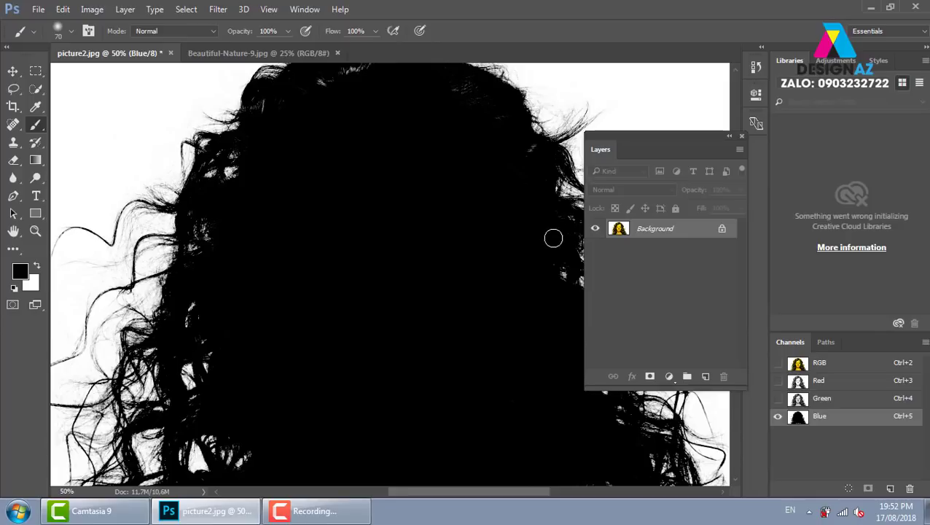
left_click_drag(477, 157, 385, 202)
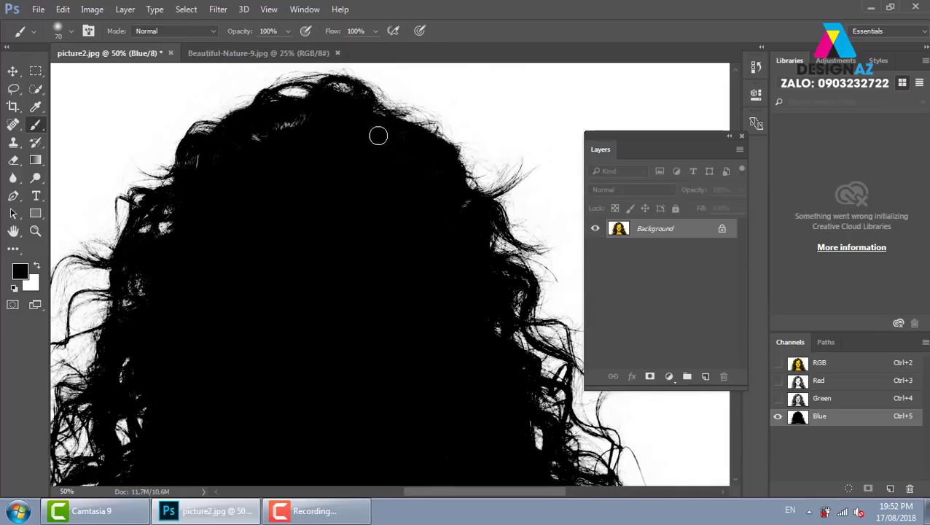
left_click_drag(303, 121, 189, 164)
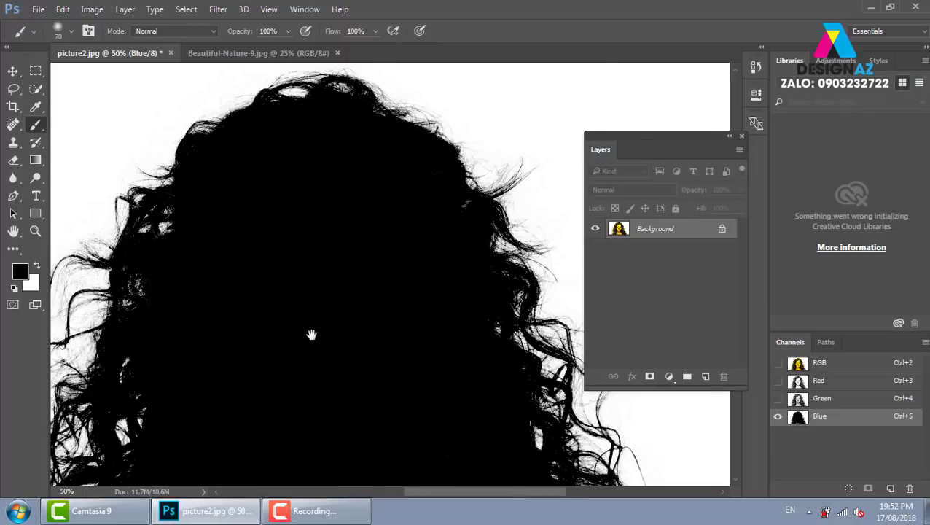
left_click_drag(309, 332, 411, 257)
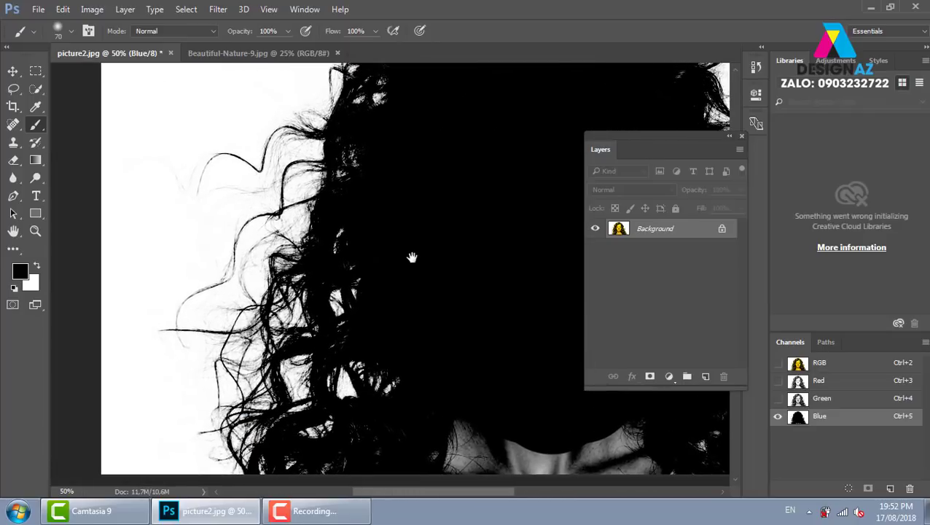
At 100% zoom, blacken the grey hair and neck areas near the bottom
key("ctrl+plus")
key("ctrl+plus")
scroll(454, 251, "down", 5)
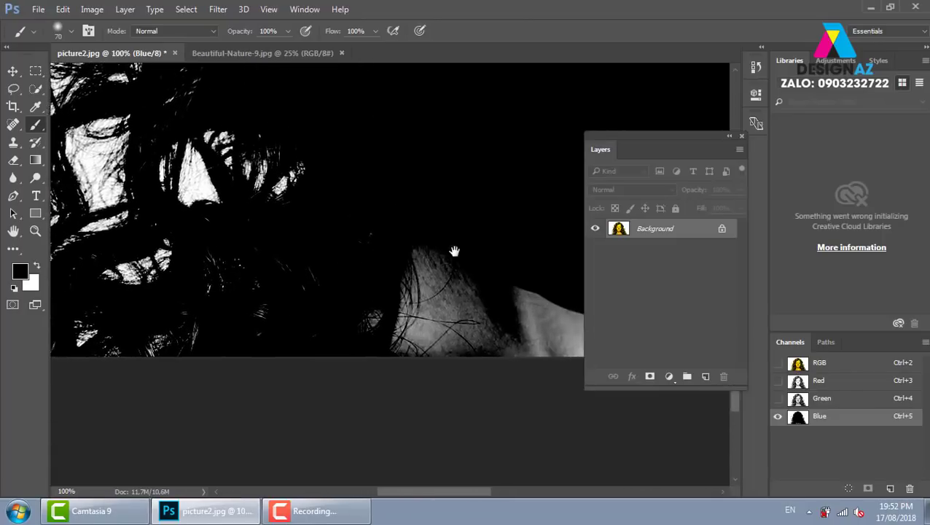
mouse_move(454, 251)
left_mouse_down()
mouse_move(366, 274)
mouse_move(372, 237)
mouse_move(391, 262)
mouse_move(289, 254)
mouse_move(187, 279)
mouse_move(208, 336)
mouse_move(167, 266)
left_mouse_up()
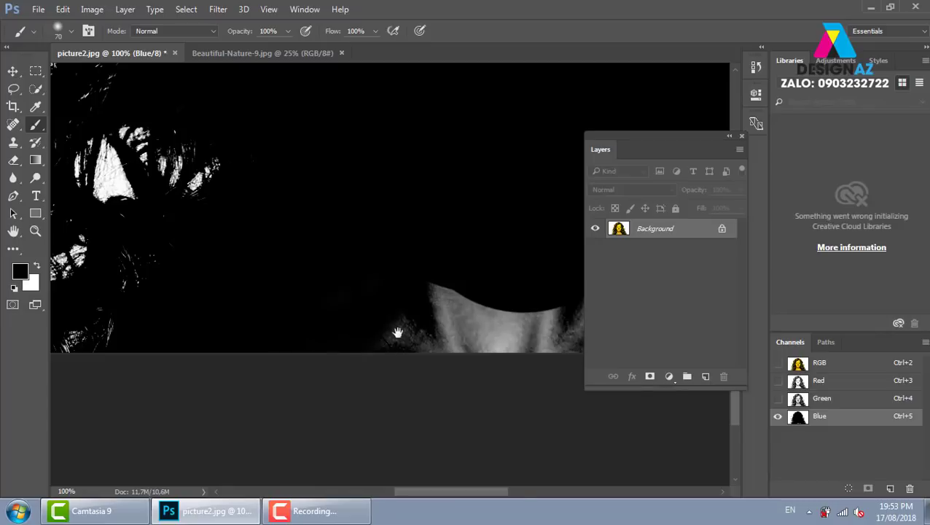
mouse_move(398, 333)
left_mouse_down()
mouse_move(265, 305)
mouse_move(469, 296)
mouse_move(332, 263)
mouse_move(415, 325)
mouse_move(407, 307)
left_mouse_up()
mouse_move(478, 295)
left_mouse_down()
mouse_move(317, 288)
mouse_move(408, 306)
mouse_move(379, 233)
mouse_move(418, 213)
left_mouse_up()
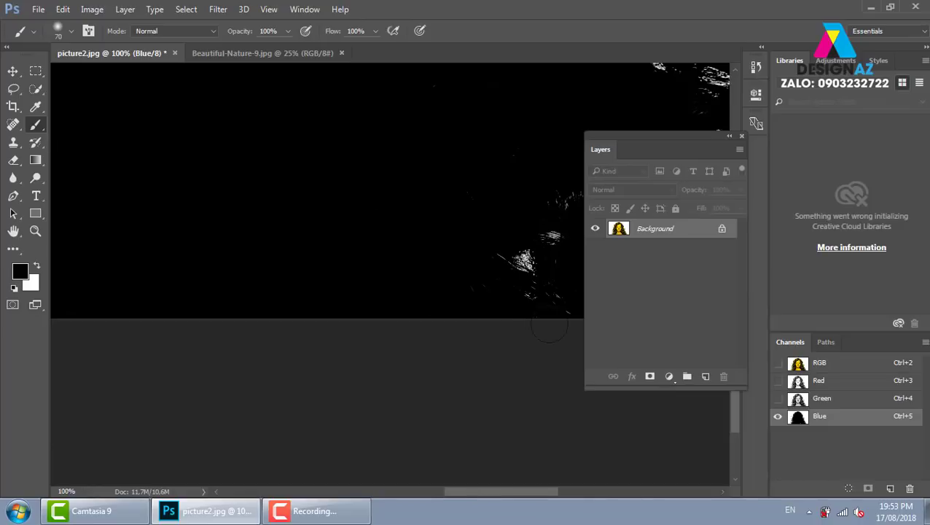
scroll(498, 313, "down", 3)
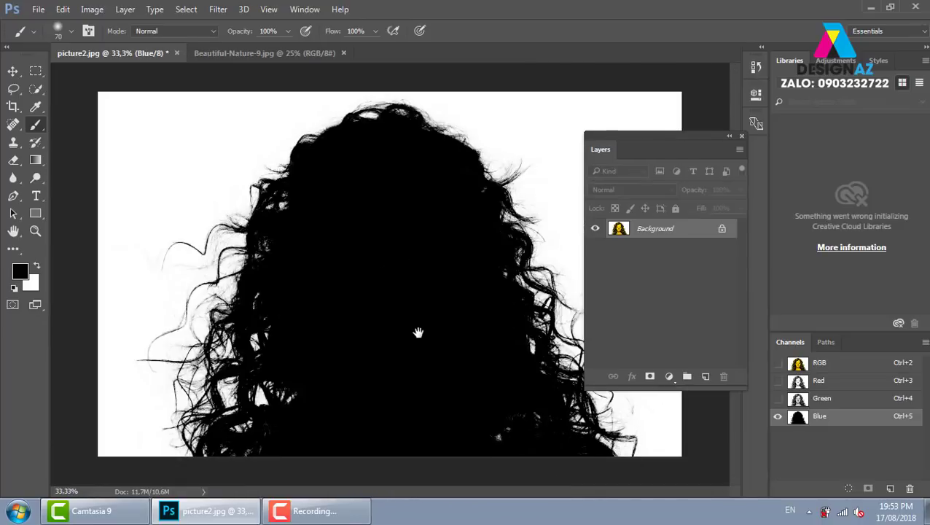
scroll(418, 332, "up", 2)
left_click_drag(207, 260, 392, 253)
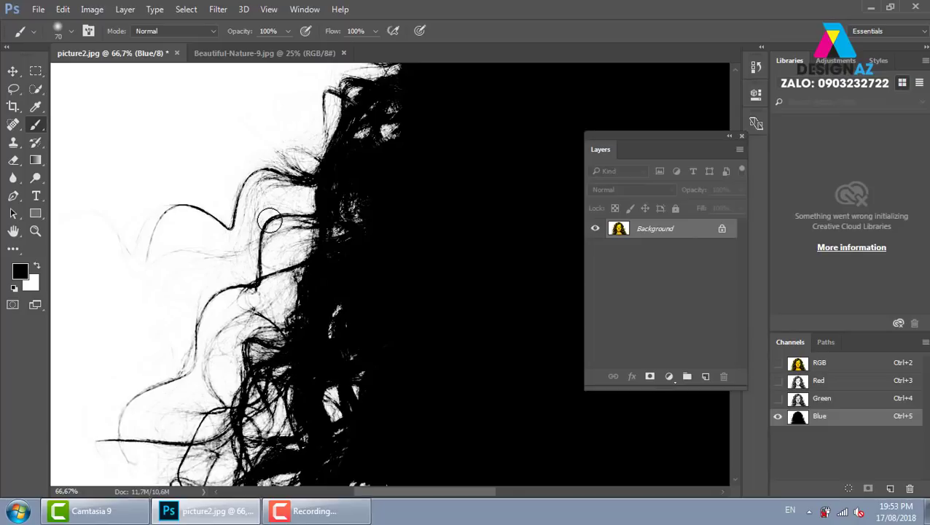
Set the foreground colour to white
left_click(22, 273)
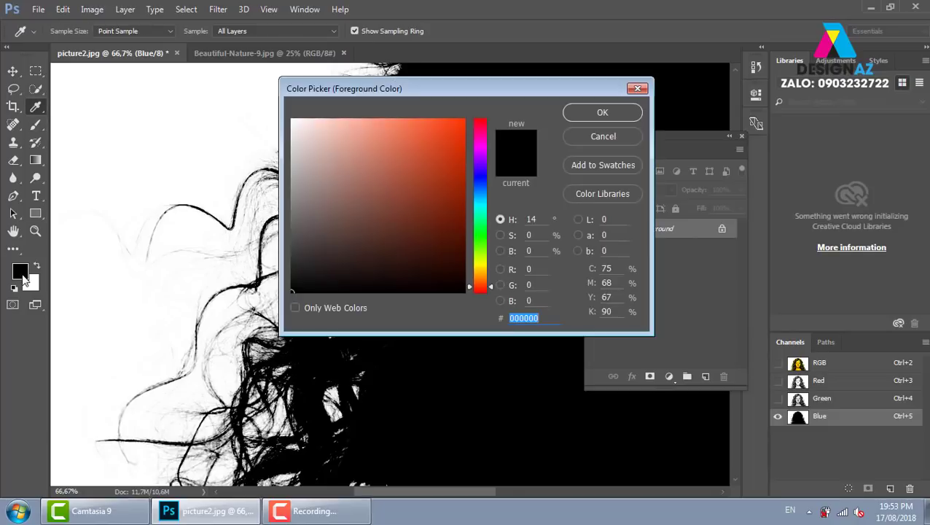
left_click(322, 140)
left_click(291, 119)
left_click(615, 117)
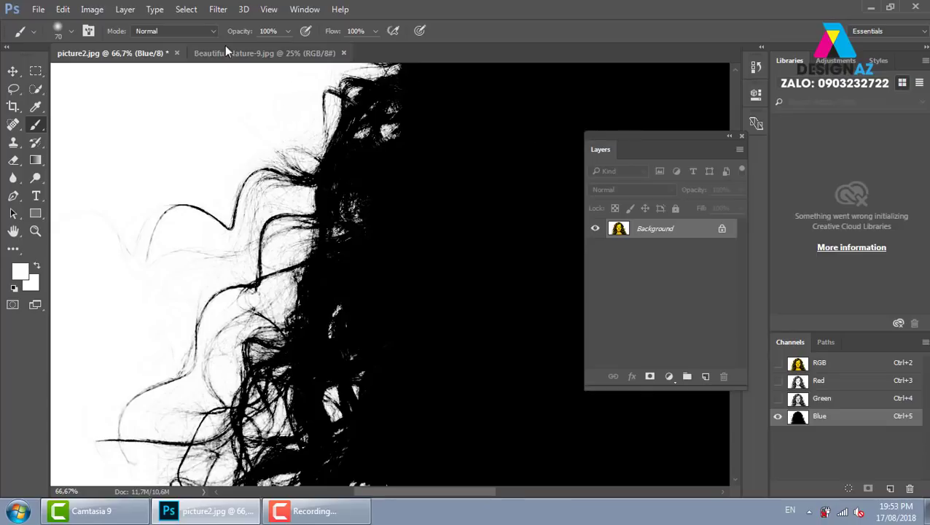
Set the brush to Overlay blend mode at 259 px
left_click(208, 31)
left_click(173, 182)
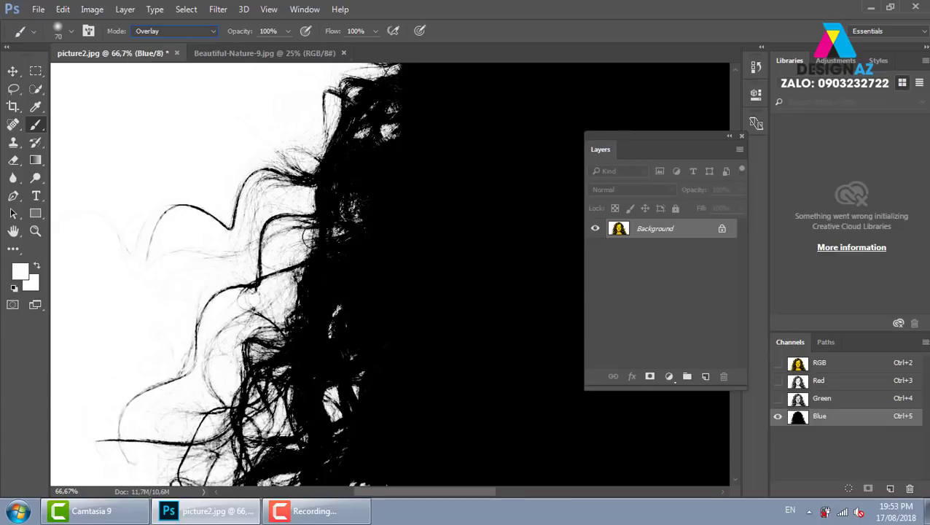
right_click(304, 148)
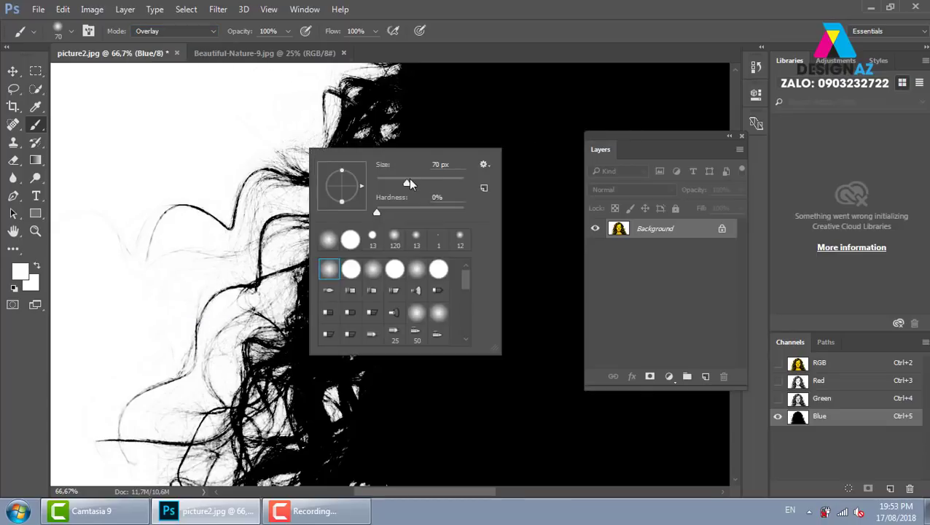
left_click_drag(430, 183, 445, 182)
key("Return")
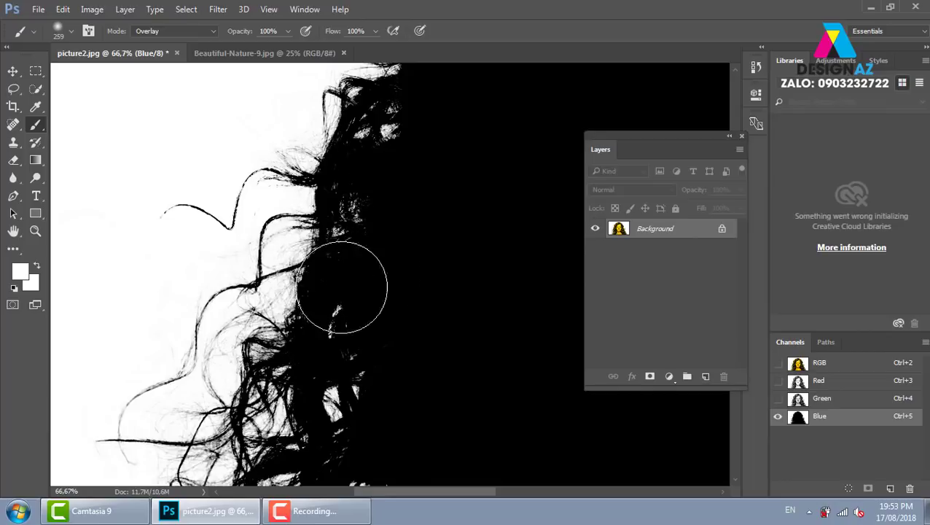
Brighten the background between the left hair strands and close the Layers panel
left_click_drag(374, 273, 219, 386)
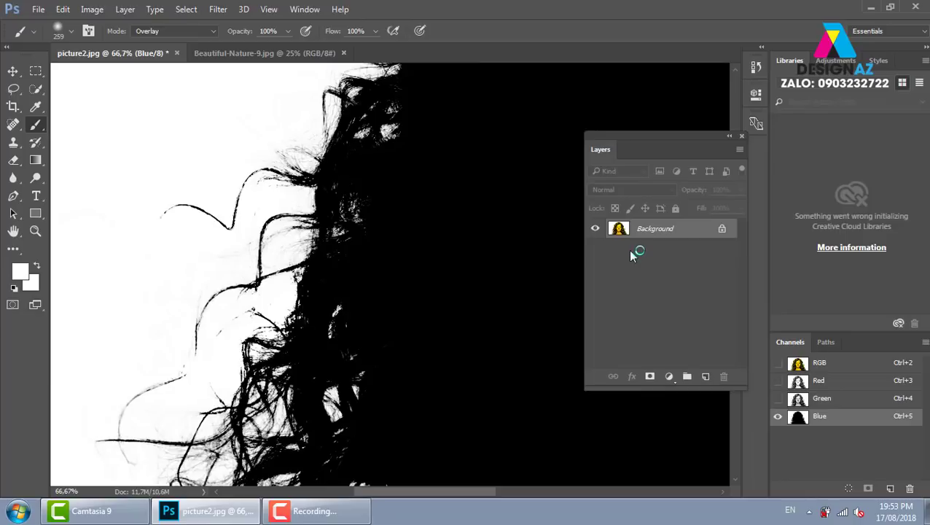
left_click(741, 136)
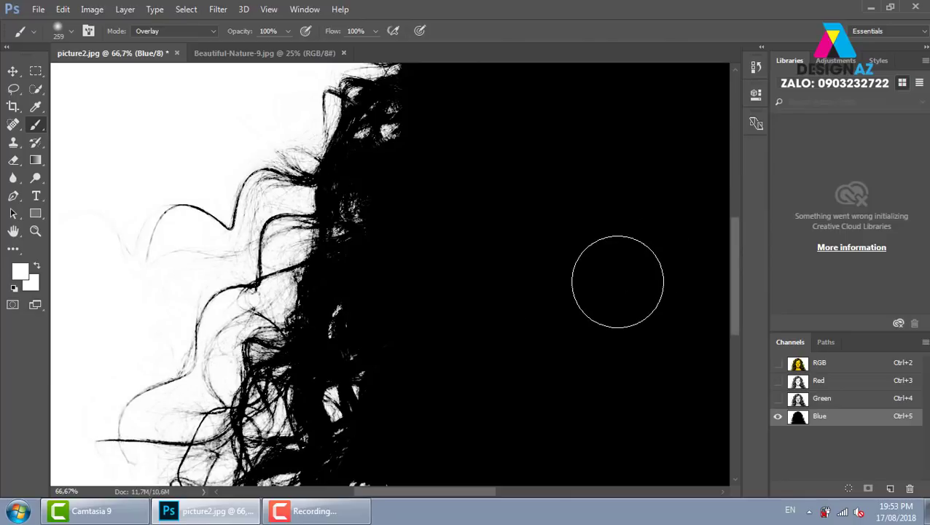
key("ctrl+minus")
key("ctrl+minus")
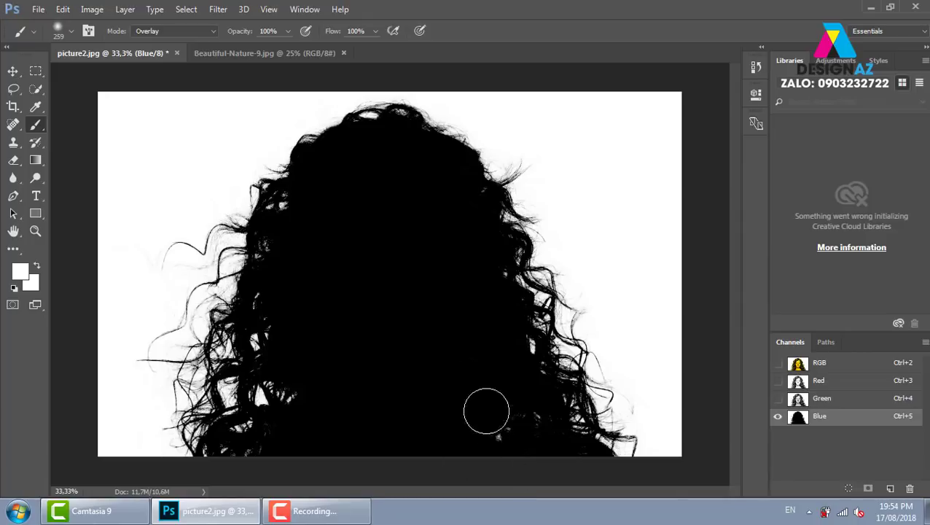
With the Move tool, load the Blue channel as a selection over the RGB composite
left_click(17, 73)
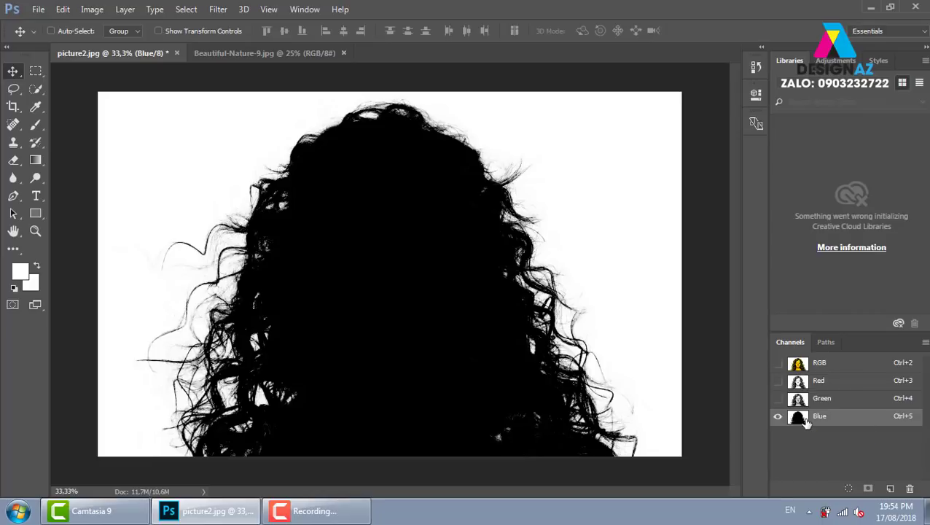
left_click(797, 425, "ctrl")
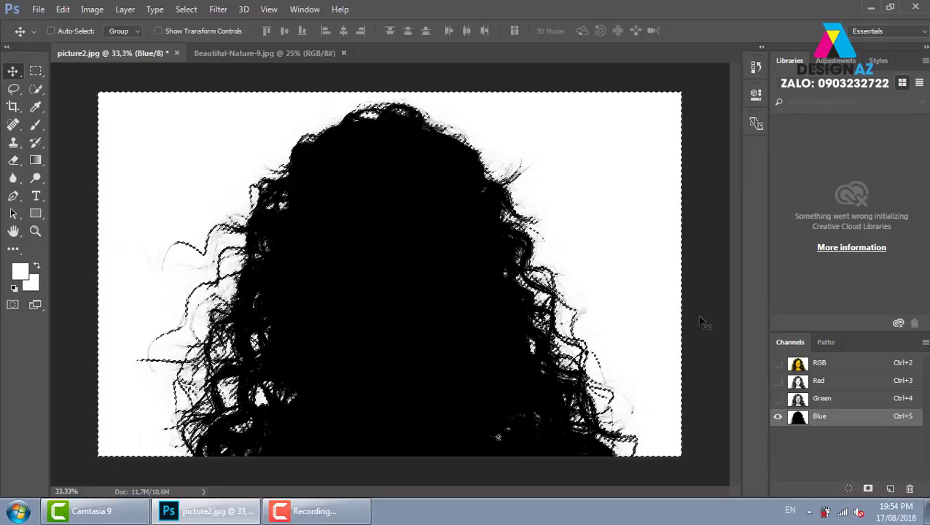
left_click(797, 365)
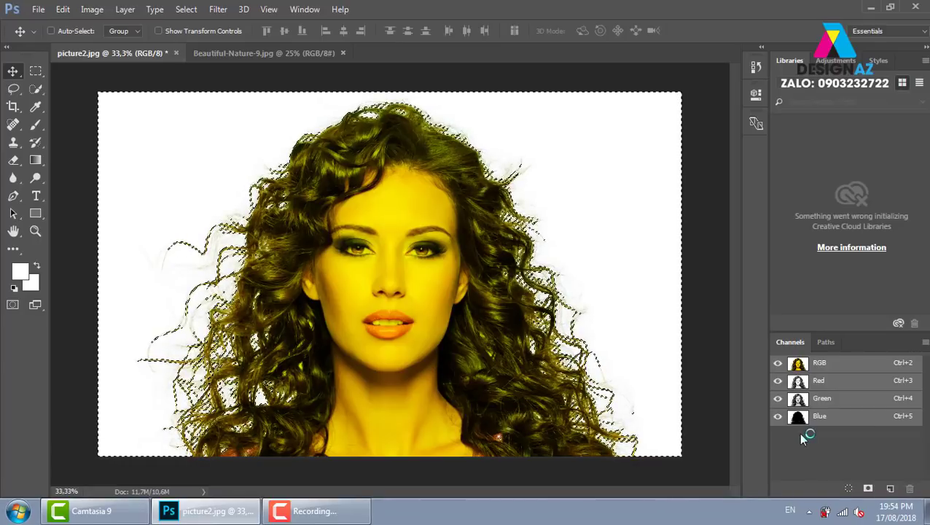
key("F12")
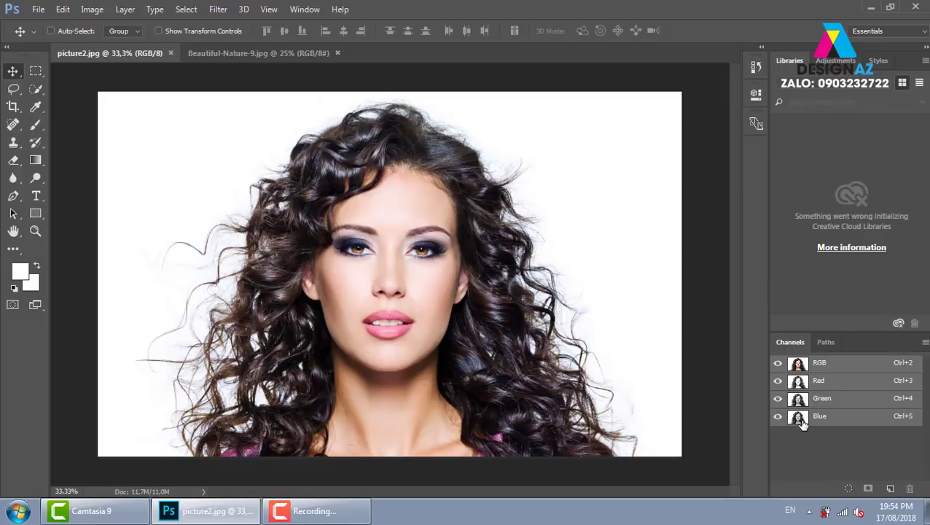
key("ctrl+z")
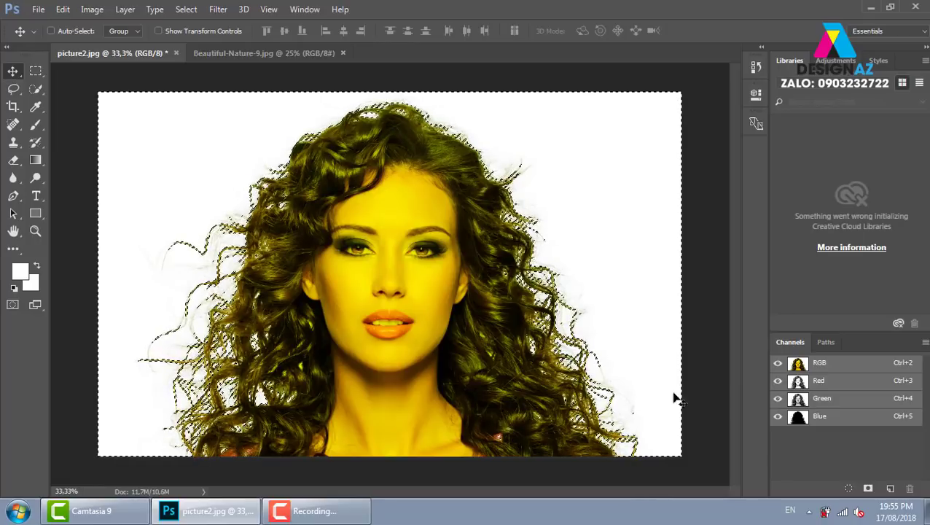
Save the hair selection as a new alpha channel named kkkkk
left_click(185, 9)
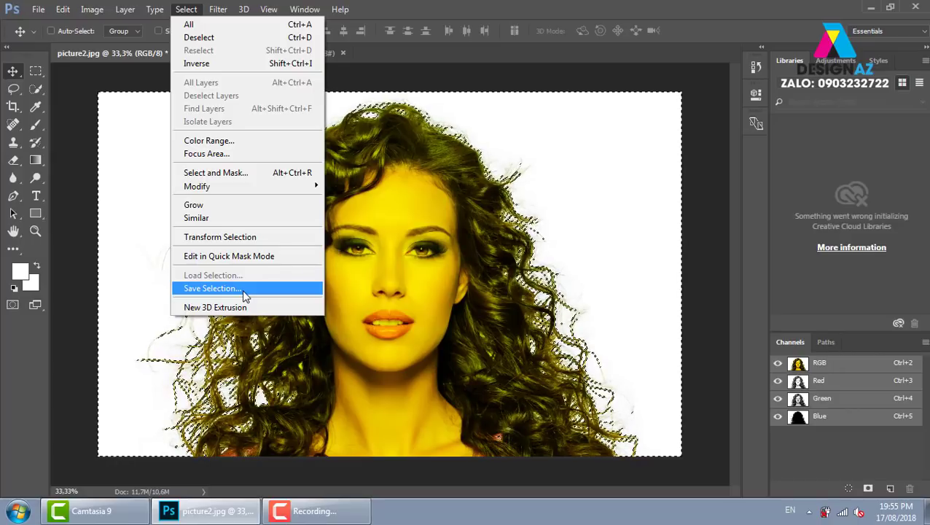
left_click(245, 290)
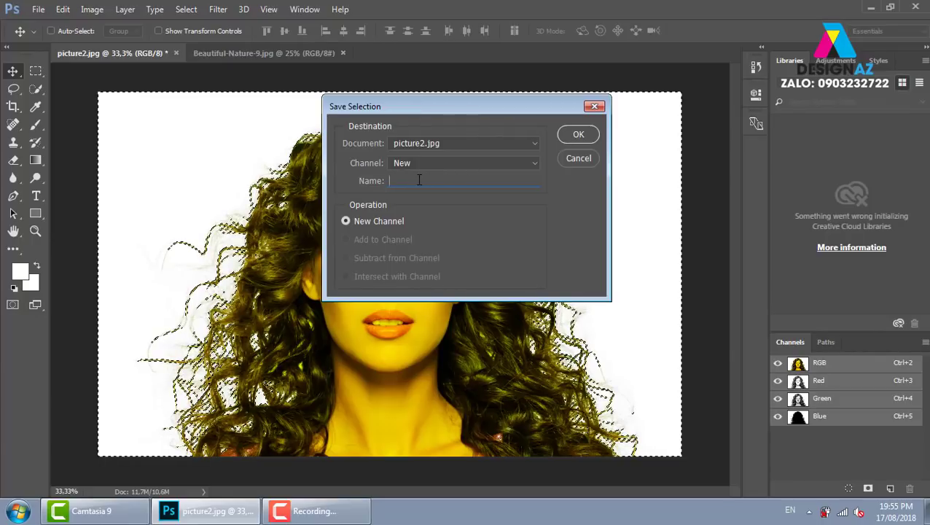
type("kkk")
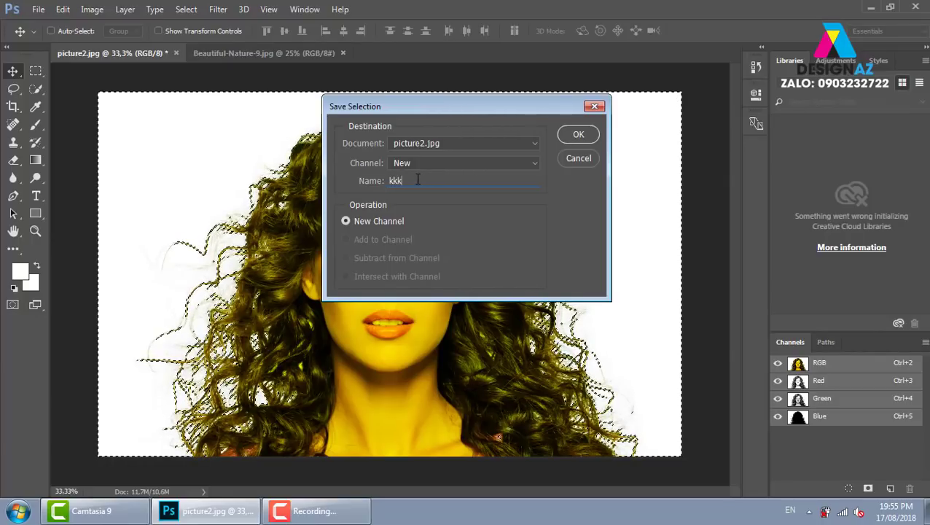
type("kk")
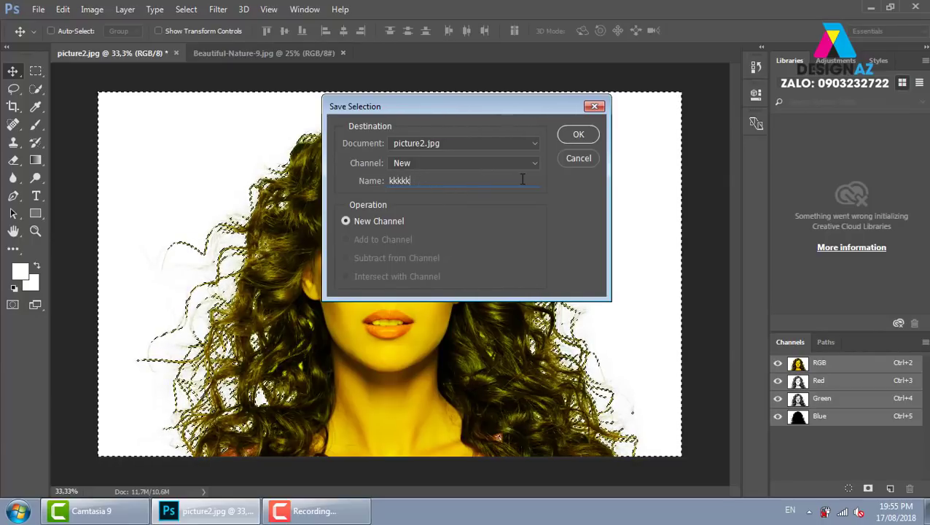
left_click(570, 135)
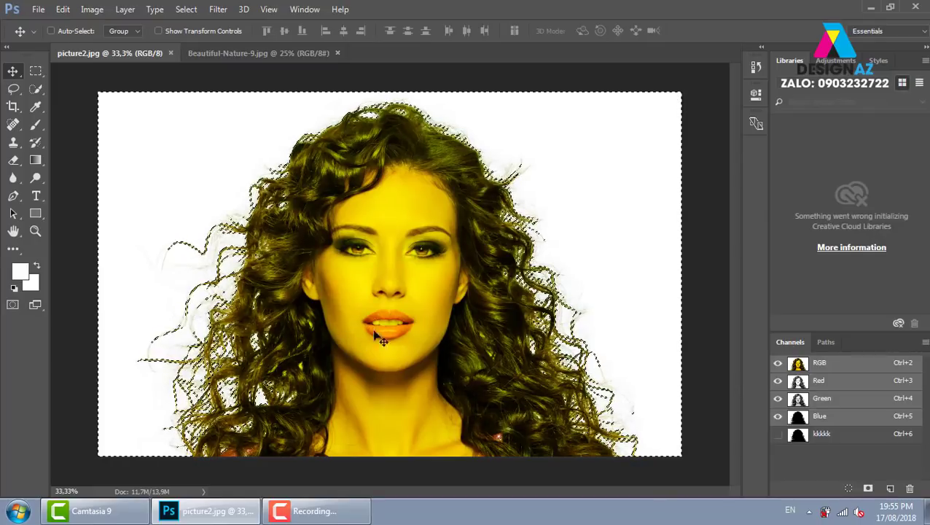
Reload the kkkkk channel as a selection, then delete that alpha channel
key("ctrl+d")
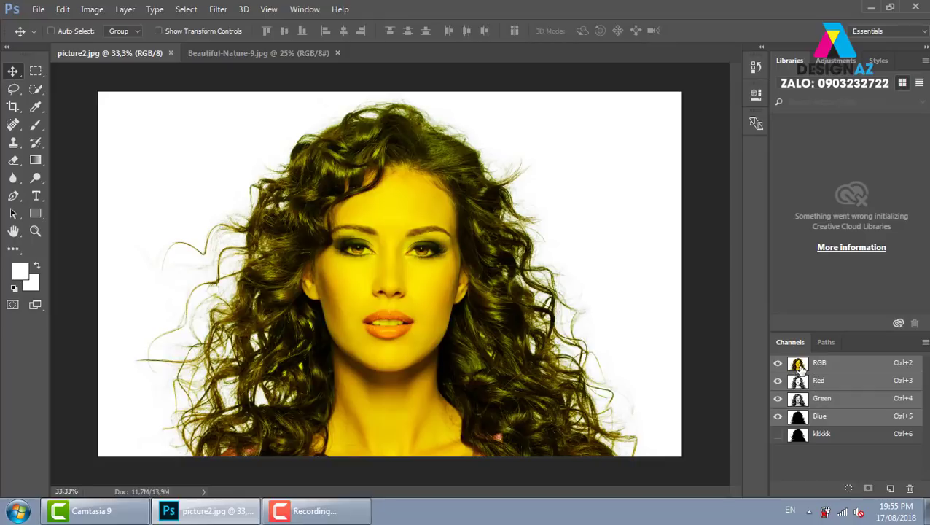
left_click(851, 436)
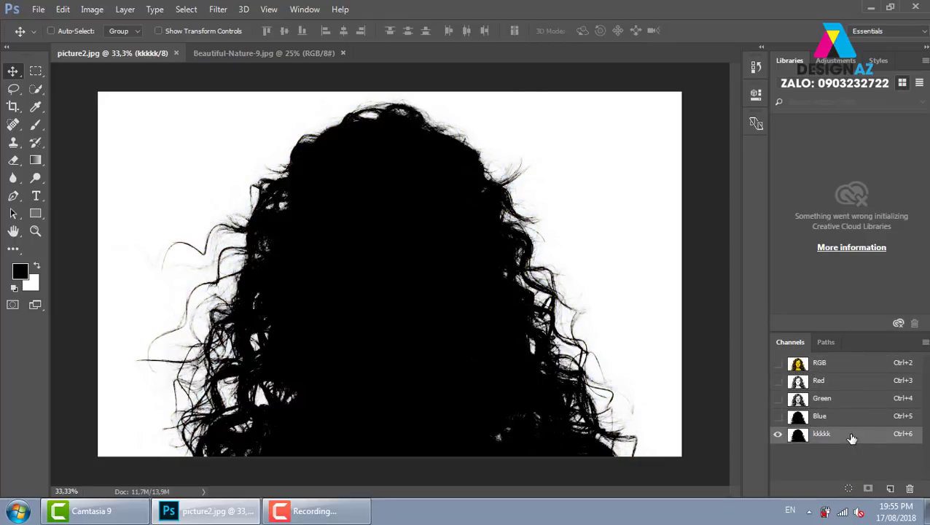
left_click(823, 364)
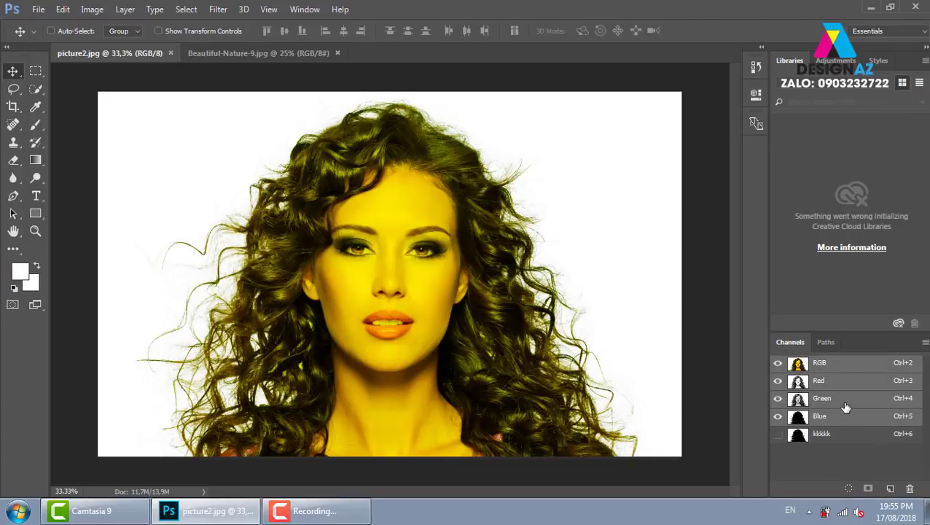
left_click(797, 435, "ctrl")
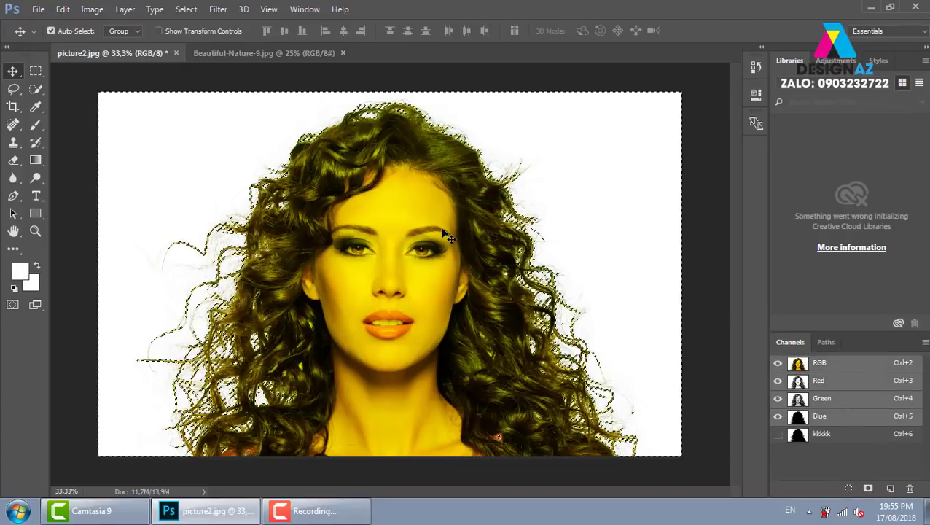
left_click_drag(821, 435, 910, 488)
Revert picture2.jpg to its opening History snapshot, then close the History panel
left_click(305, 9)
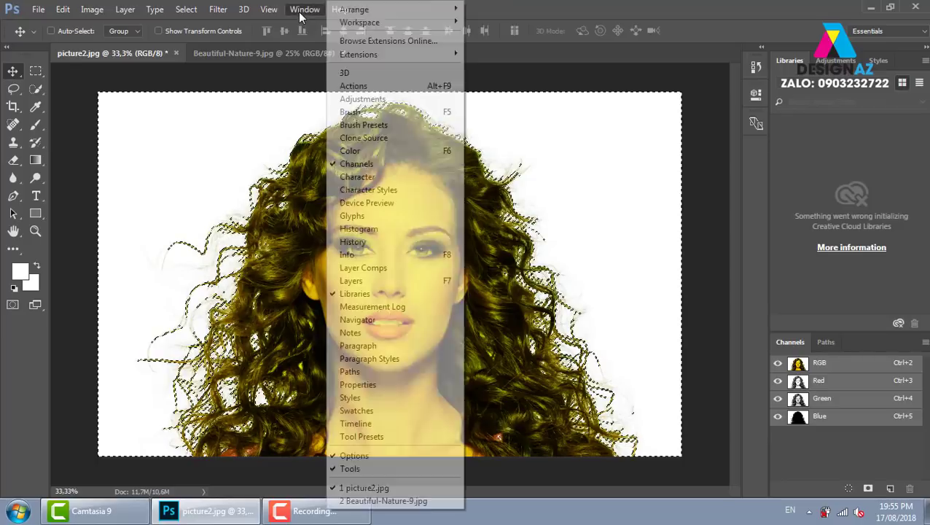
left_click(380, 243)
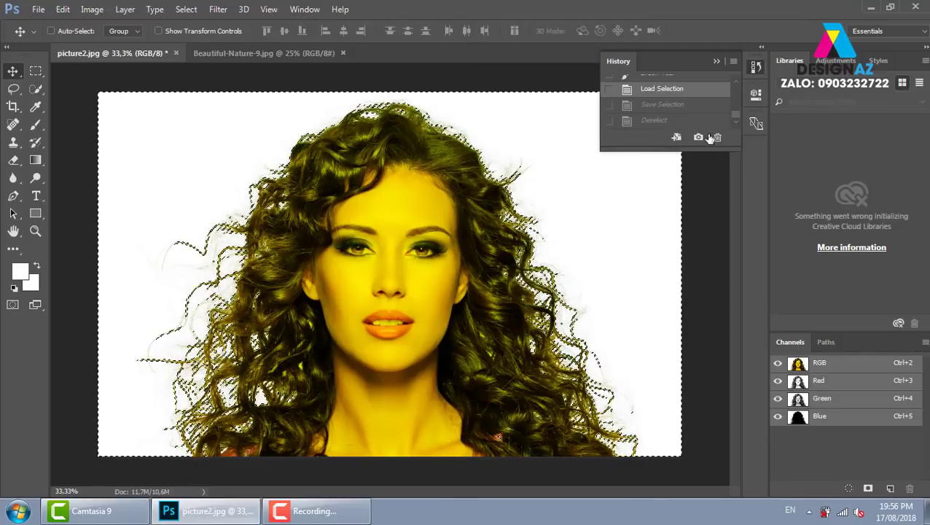
left_click_drag(693, 151, 722, 439)
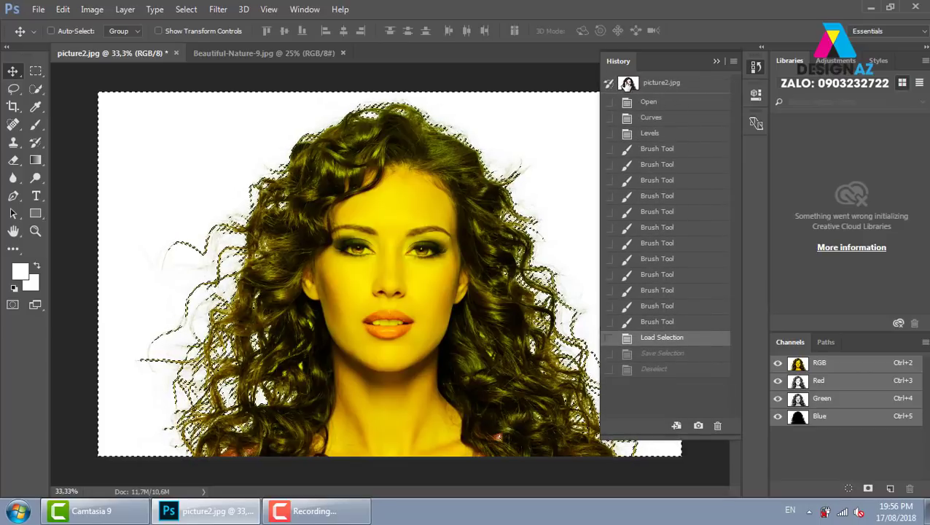
left_click(631, 85)
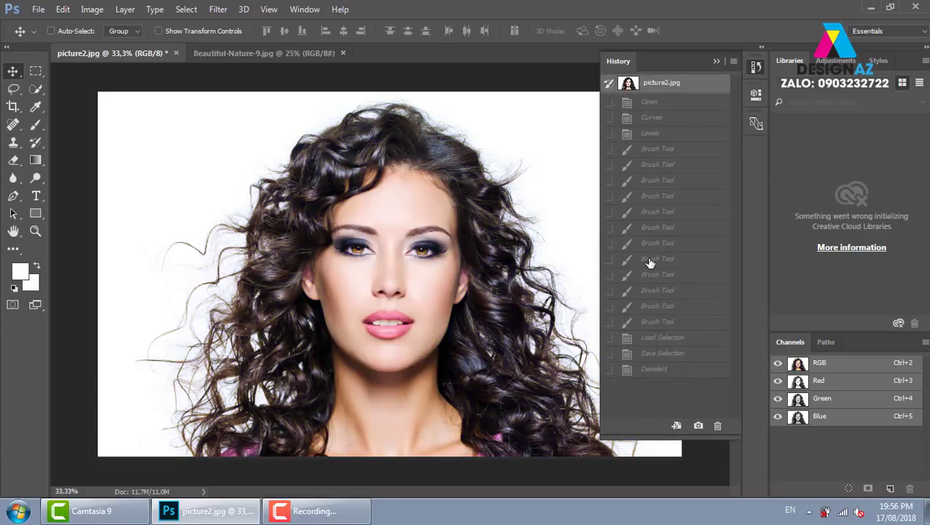
left_click(716, 63)
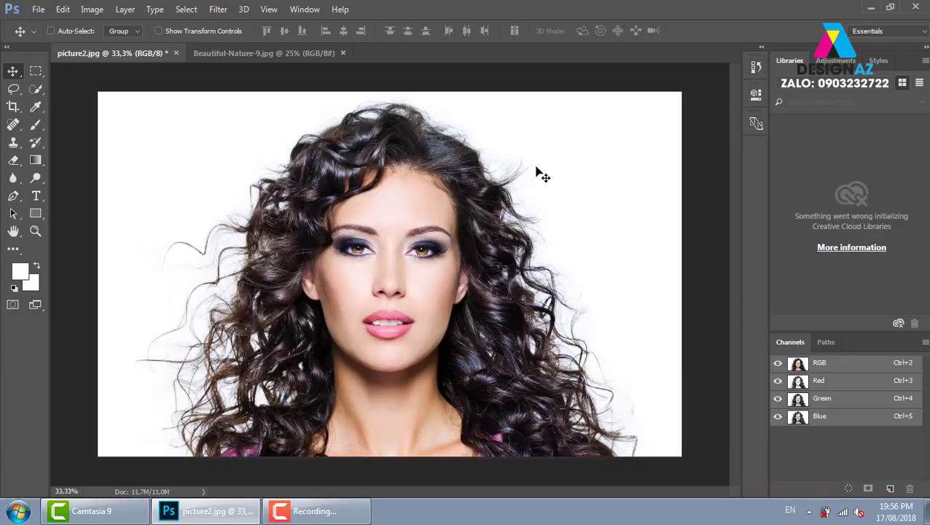
Duplicate the Blue channel to create a Blue copy channel
left_click(188, 11)
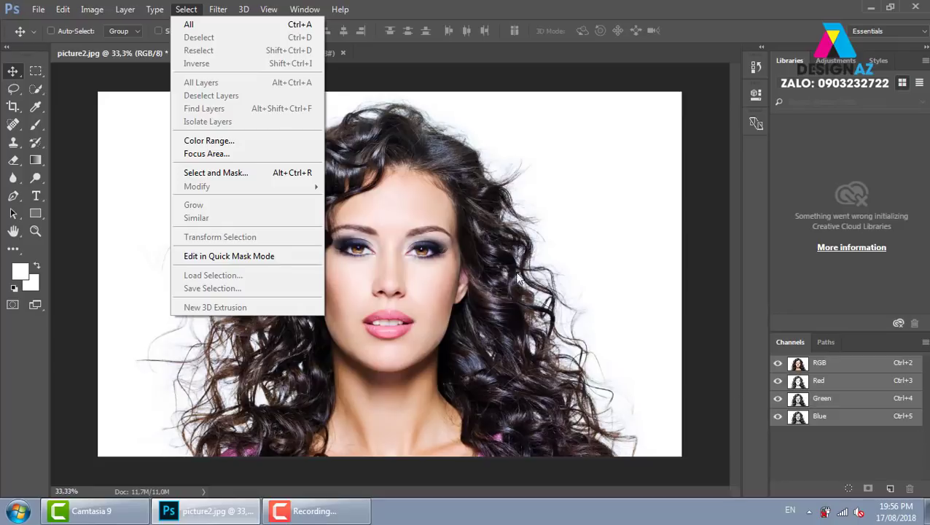
left_click(571, 324)
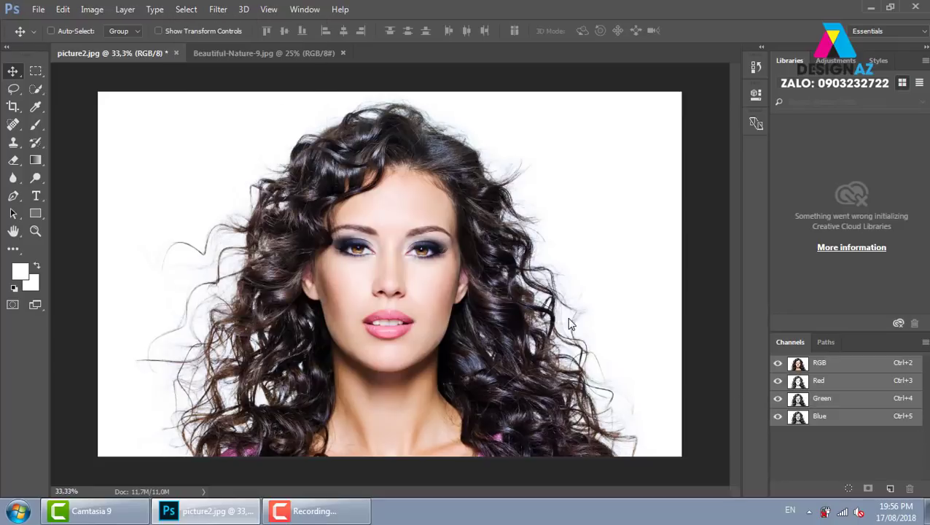
left_click(841, 423)
left_click_drag(867, 421, 892, 487)
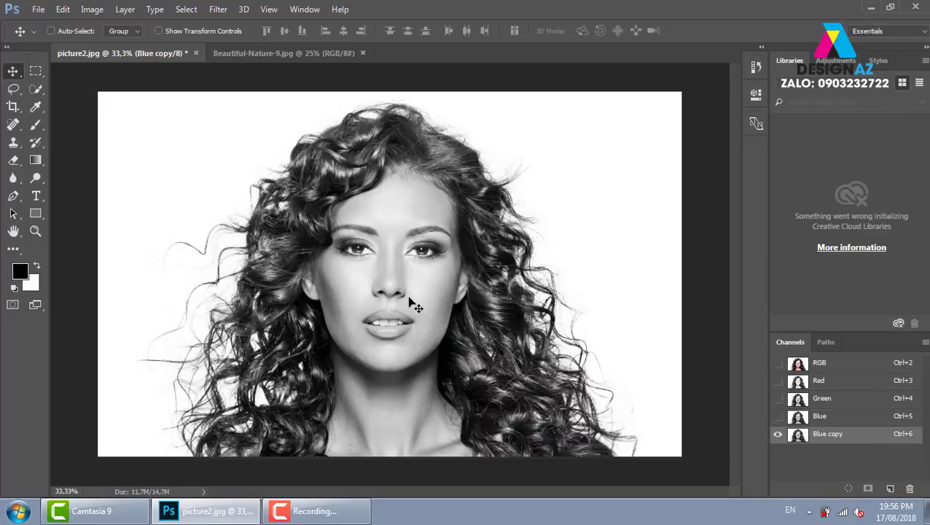
Raise the Levels black input on Blue copy to 195
key("ctrl+l")
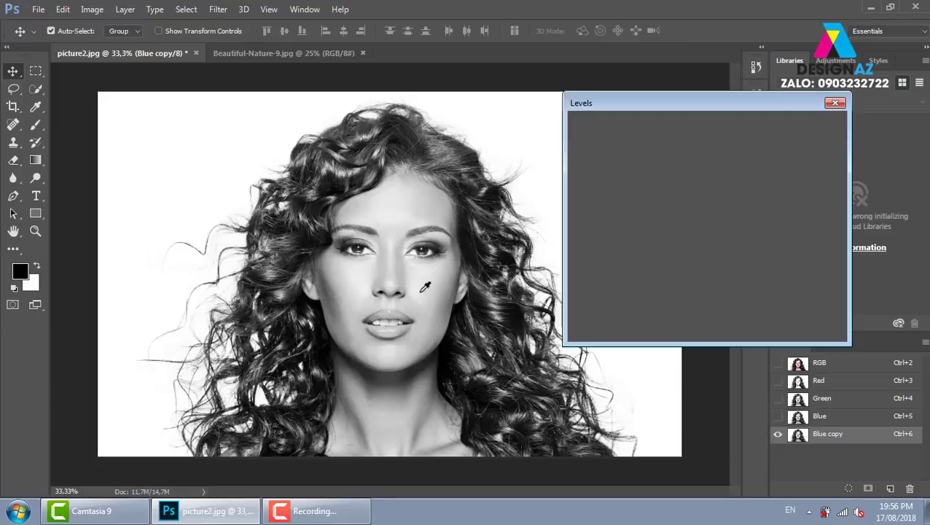
left_click_drag(585, 255, 718, 255)
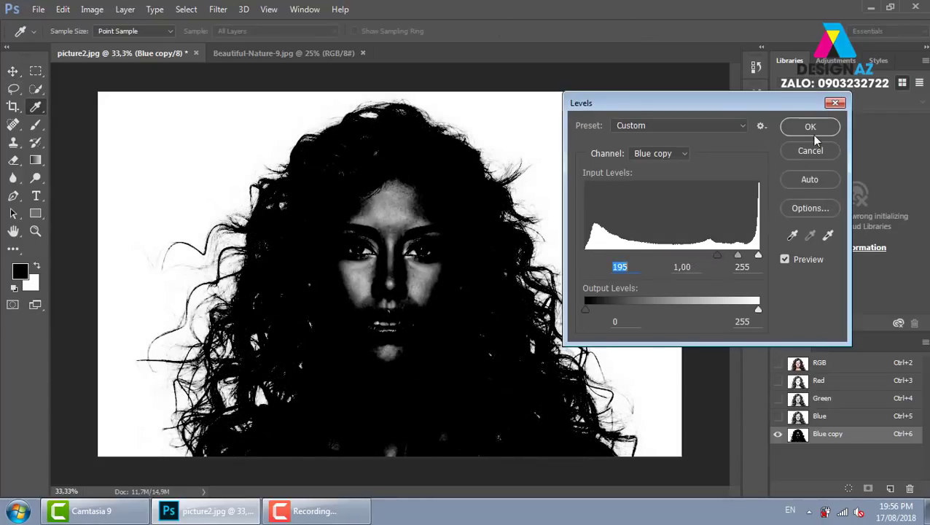
left_click(813, 128)
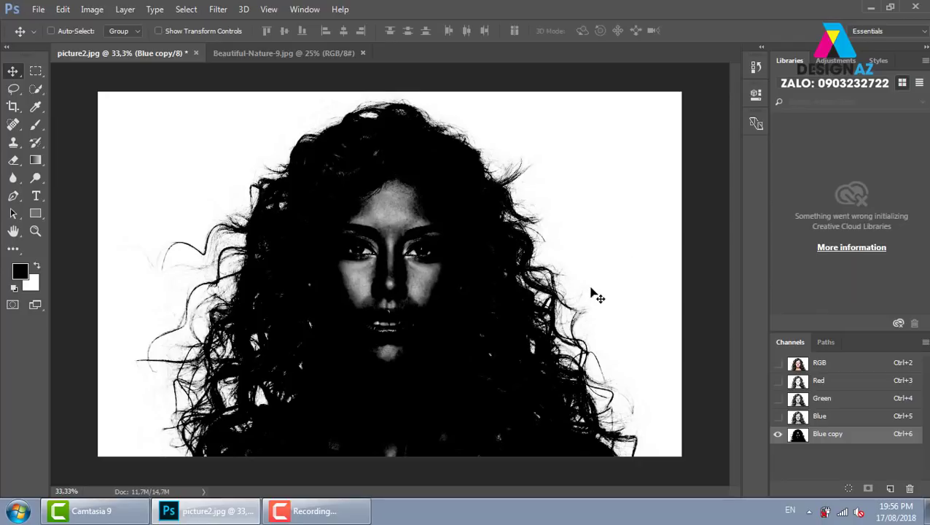
Paint the woman's face and remaining grey patches solid black in the Blue copy channel, using a Normal-mode brush
key("b")
mouse_move(352, 228)
left_mouse_down()
mouse_move(363, 179)
mouse_move(357, 291)
mouse_move(380, 288)
left_mouse_up()
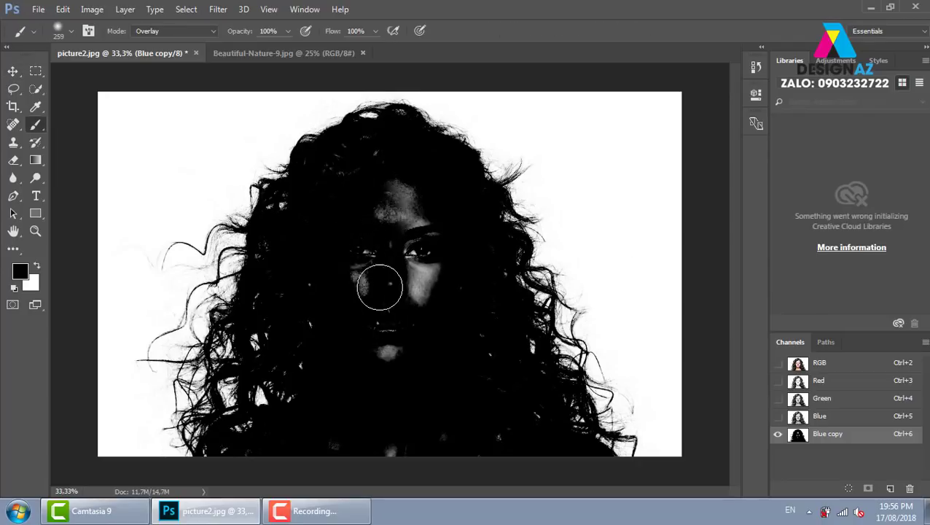
left_click(161, 32)
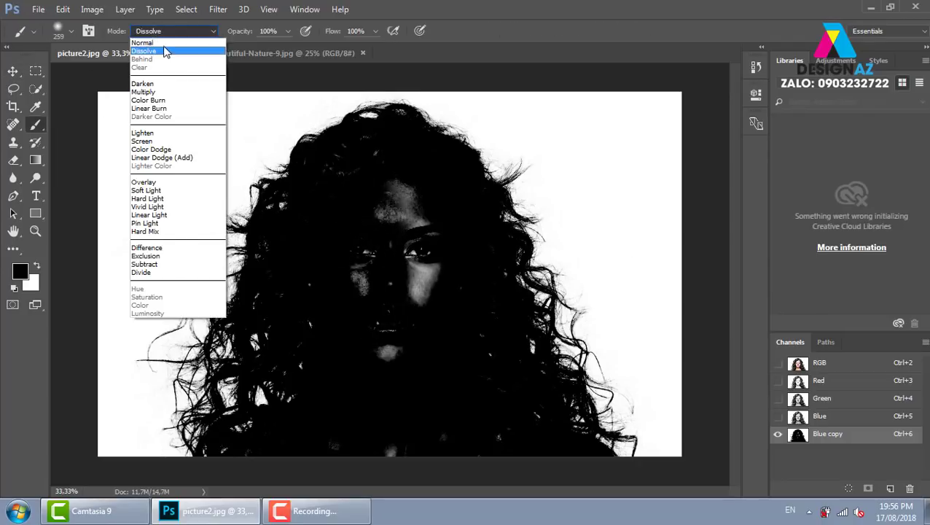
left_click(164, 51)
left_click(174, 31)
scroll(180, 61, "up", 1)
left_click(352, 328)
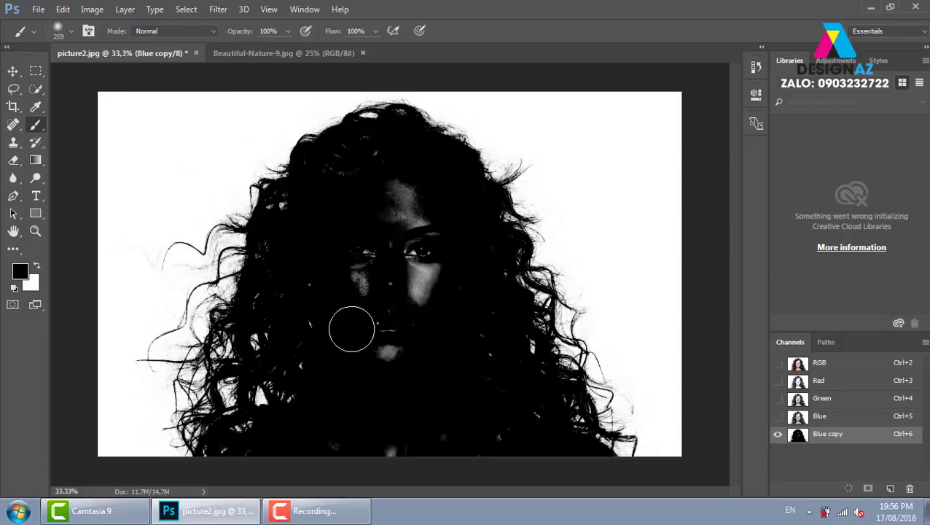
mouse_move(351, 329)
left_mouse_down()
mouse_move(430, 292)
mouse_move(413, 361)
left_mouse_up()
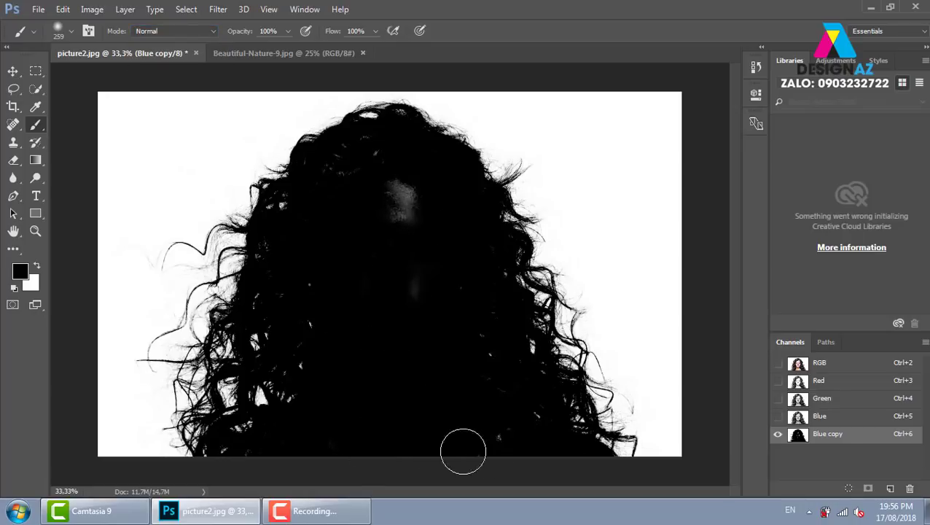
mouse_move(473, 297)
left_mouse_down()
mouse_move(380, 222)
mouse_move(374, 172)
mouse_move(318, 218)
mouse_move(335, 171)
mouse_move(423, 276)
left_mouse_up()
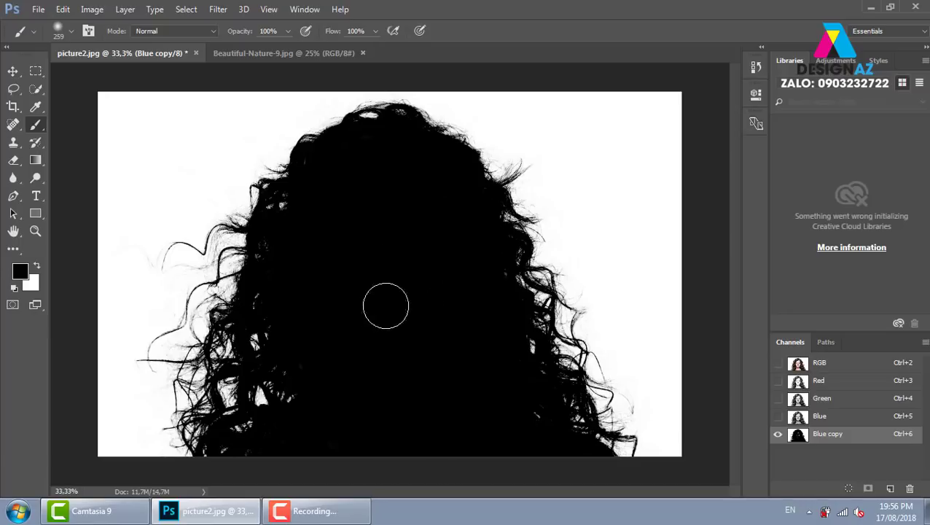
Brighten Blue copy with Levels white input 189, load it as a selection, and return to RGB
key("ctrl+l")
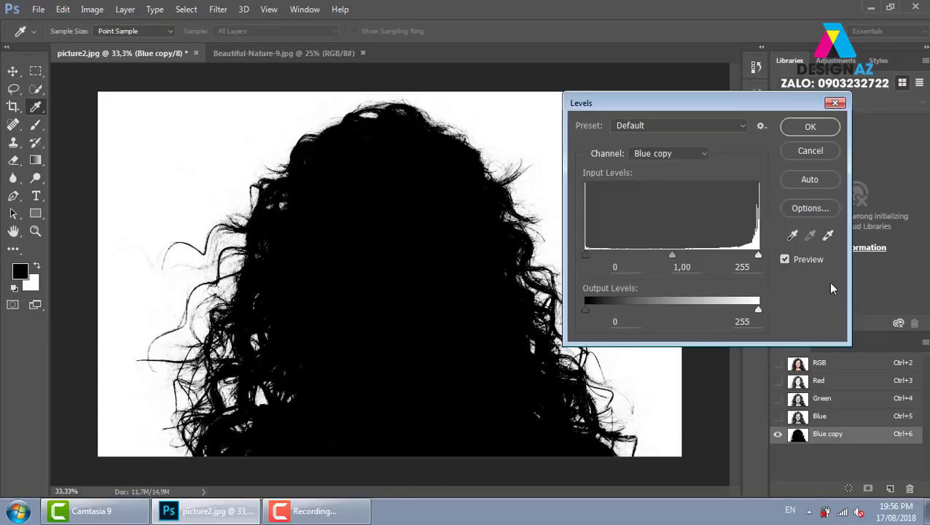
left_click_drag(759, 254, 716, 256)
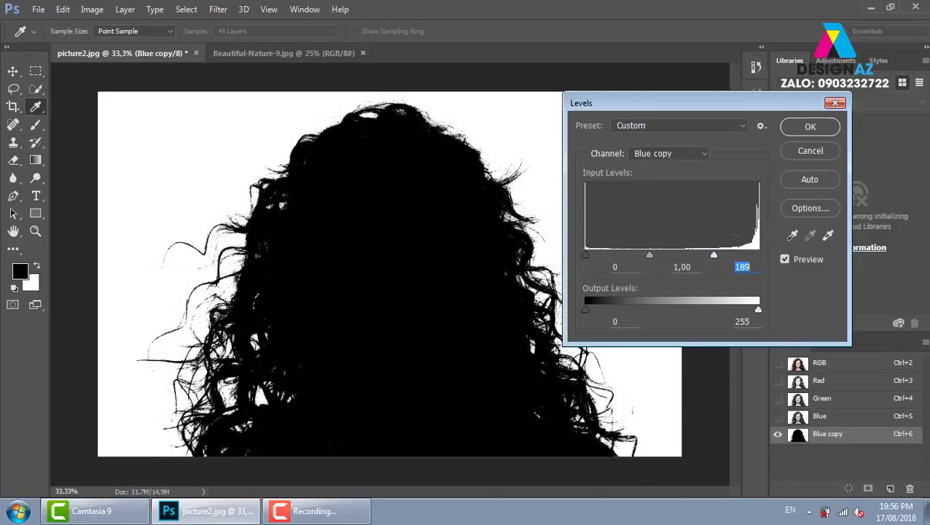
left_click(810, 127)
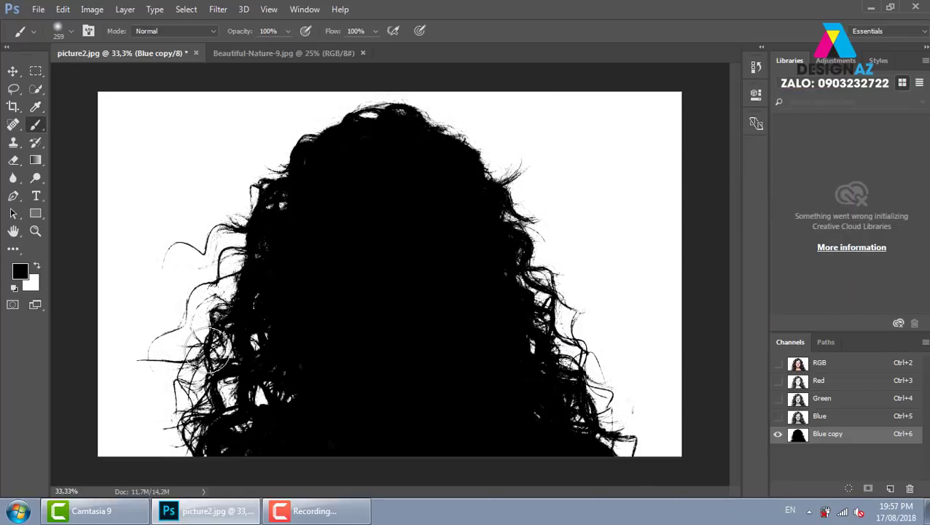
left_click(801, 439, "ctrl")
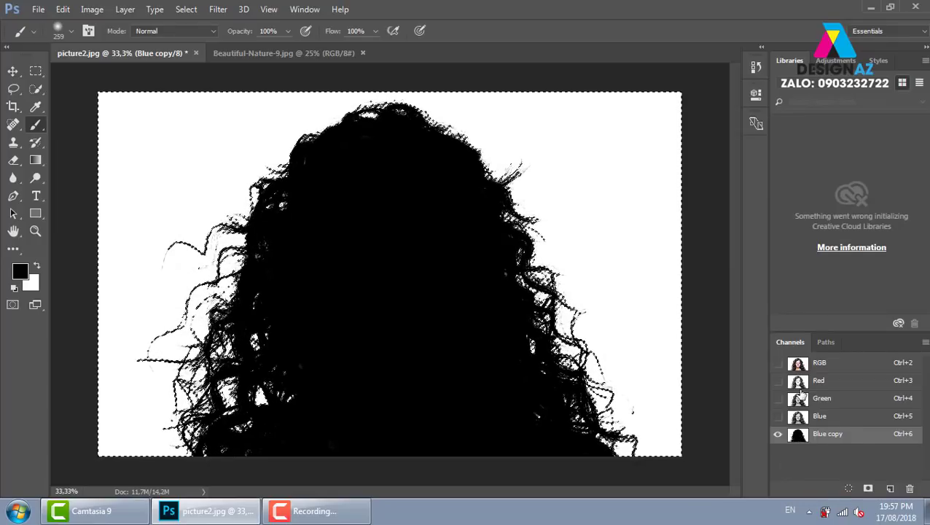
left_click(819, 362)
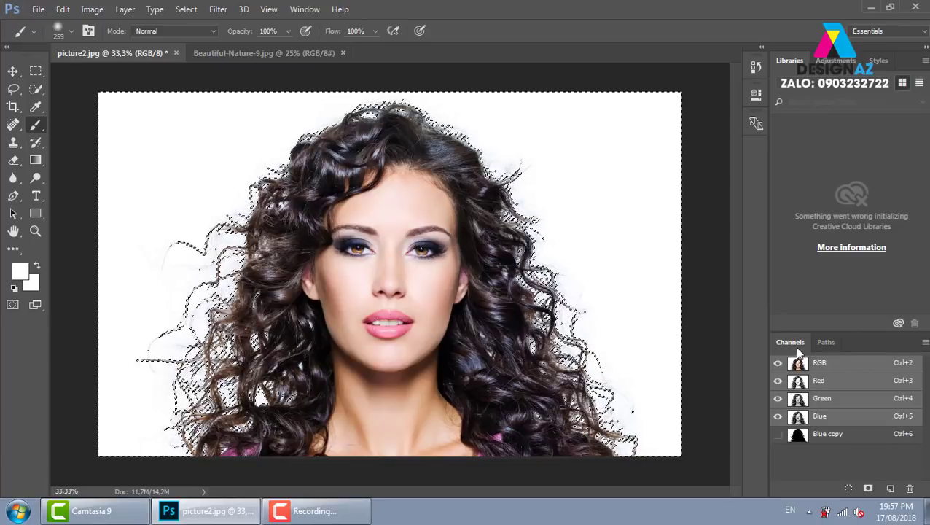
Turn the selection into a layer mask on the woman's layer
key("F7")
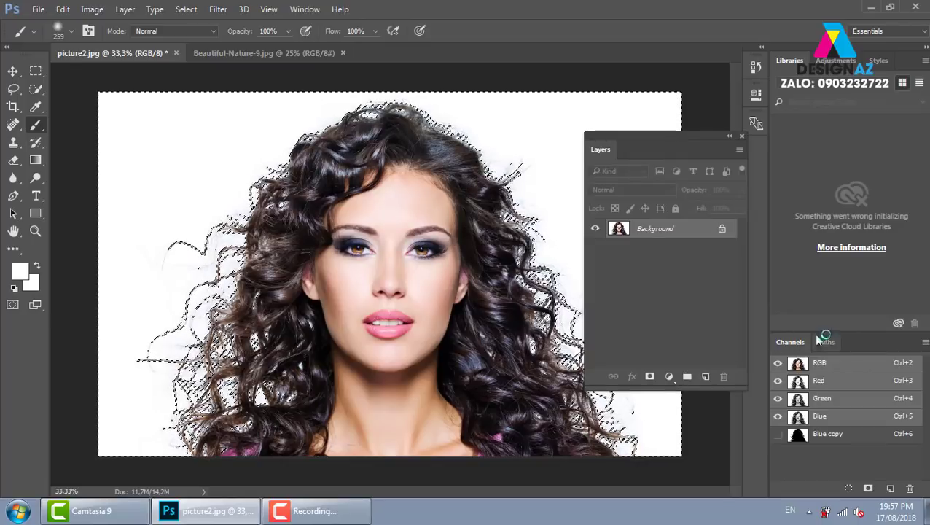
left_click(650, 376)
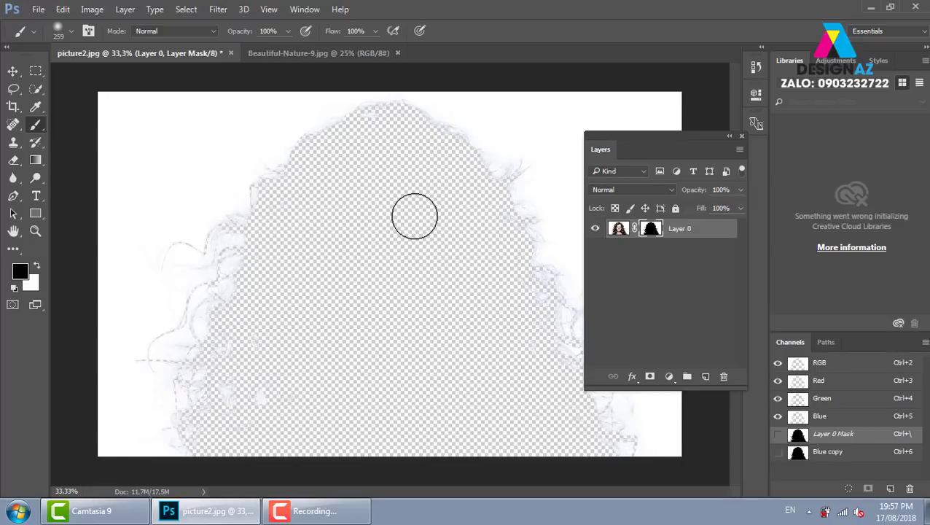
key("ctrl+z")
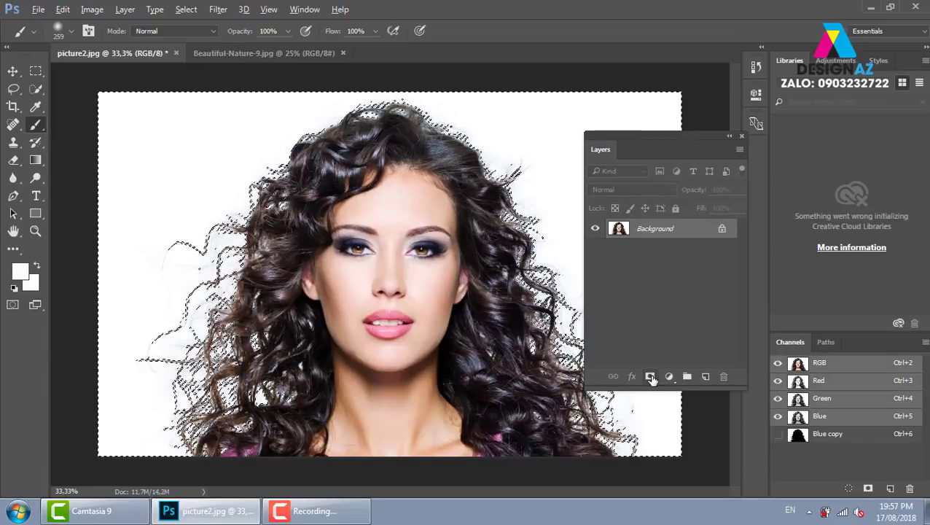
left_click(650, 377)
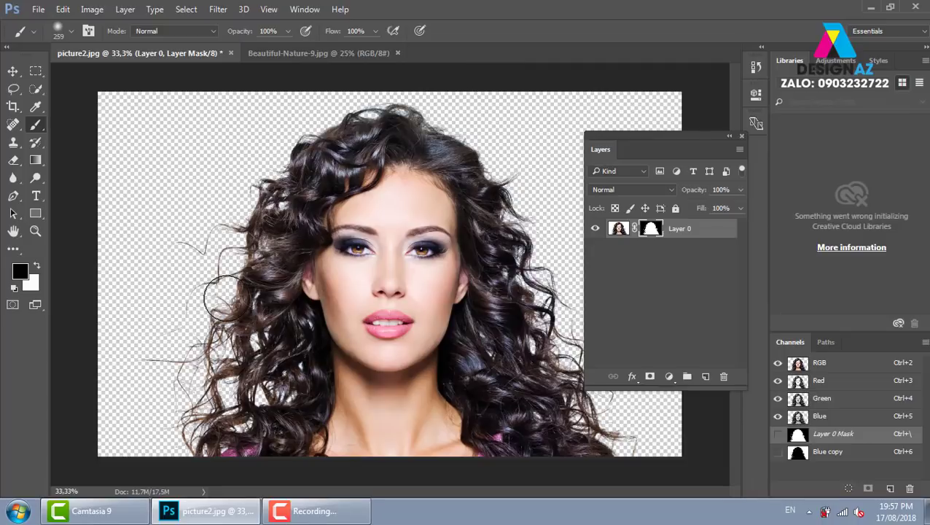
key("ctrl+plus")
key("ctrl+plus")
key("ctrl+plus")
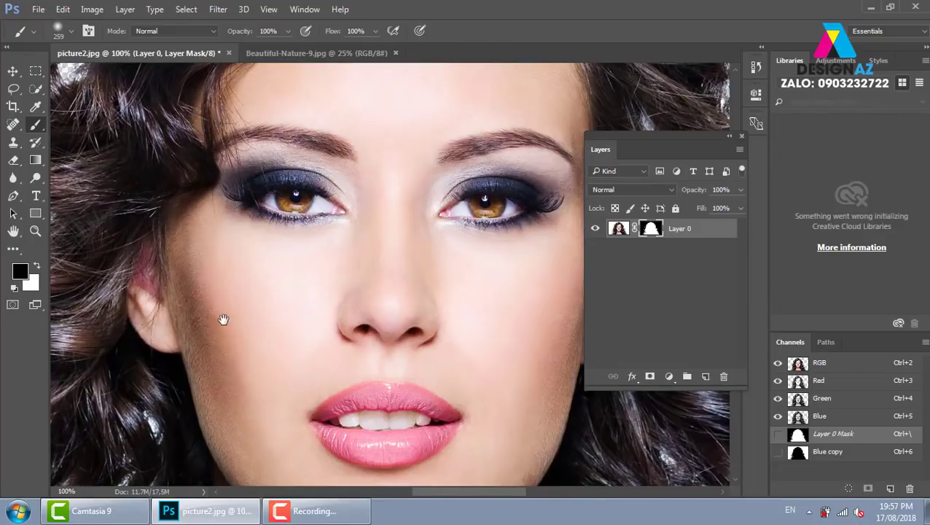
left_click_drag(223, 319, 434, 259)
mouse_move(219, 255)
left_mouse_down()
mouse_move(398, 249)
mouse_move(400, 219)
mouse_move(321, 378)
mouse_move(333, 332)
mouse_move(390, 269)
mouse_move(316, 259)
mouse_move(276, 266)
left_mouse_up()
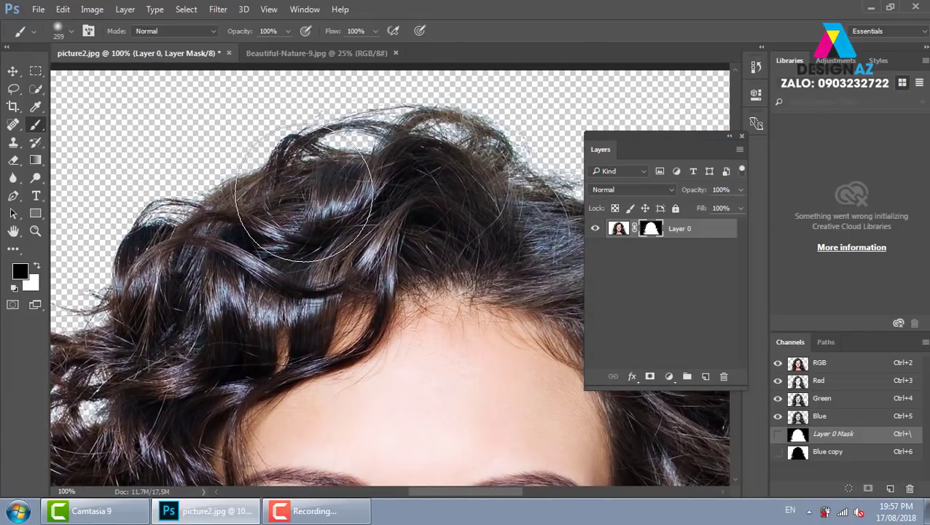
Drag the masked woman into the wheat field image and position her lower
key("v")
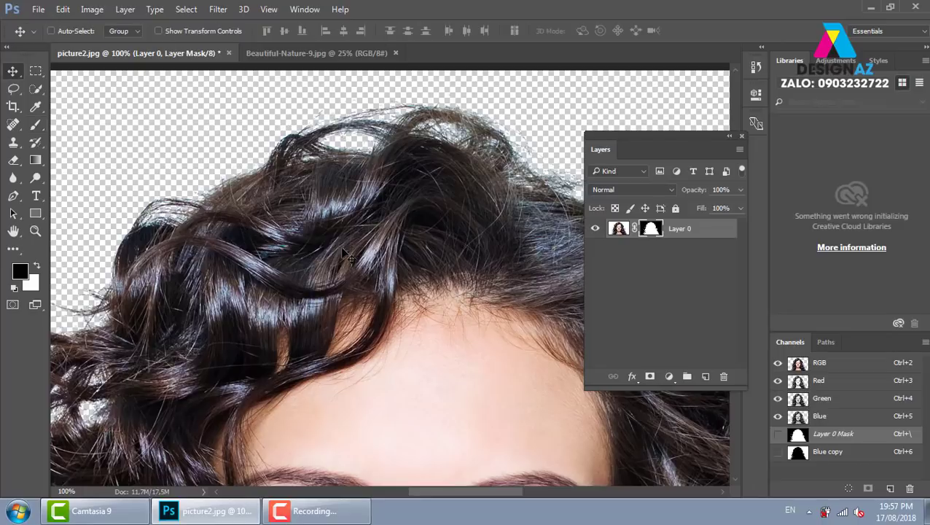
left_click_drag(400, 217, 399, 90)
key("ctrl+z")
left_click(618, 229)
mouse_move(316, 193)
left_mouse_down()
mouse_move(309, 55)
mouse_move(430, 231)
left_mouse_up()
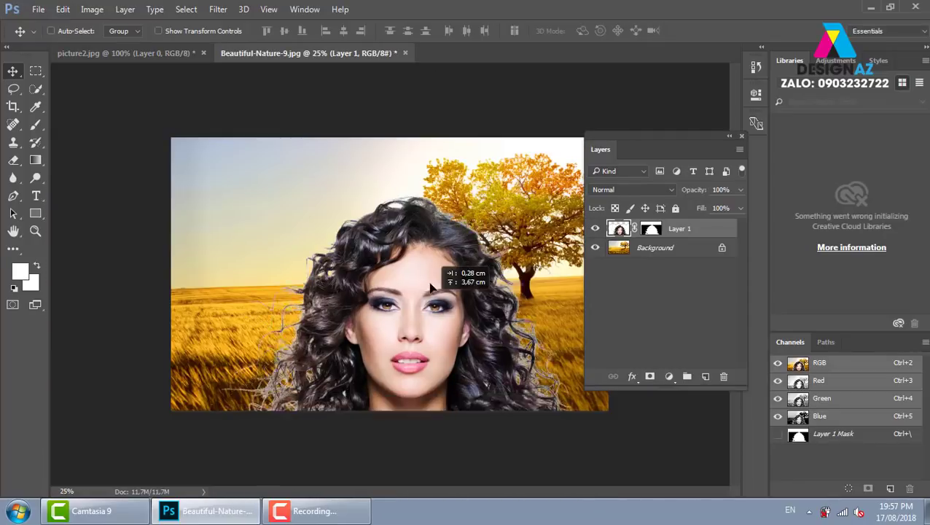
left_click_drag(430, 230, 429, 233)
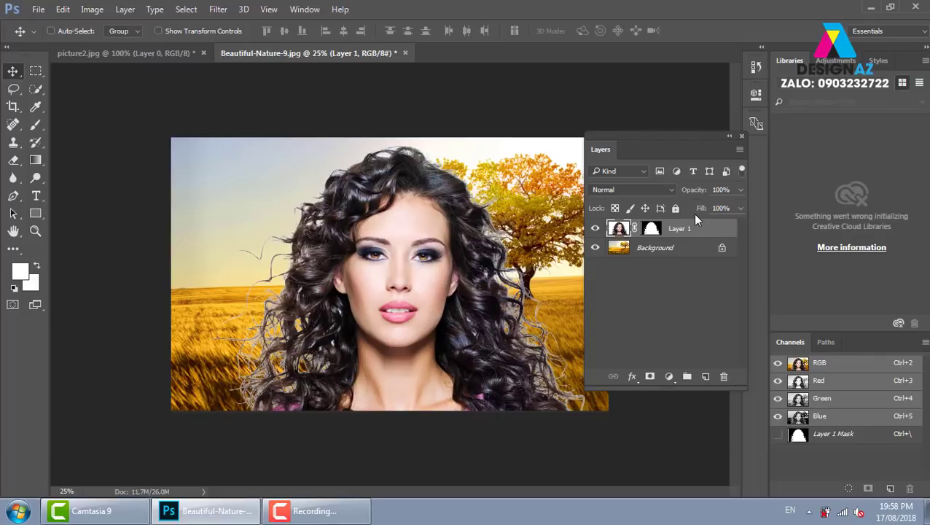
scroll(391, 312, "up", 2)
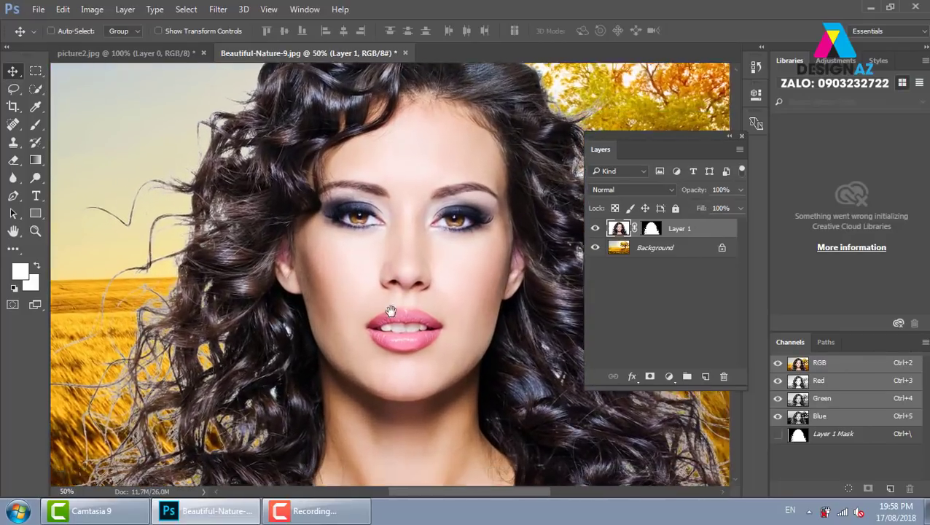
left_click_drag(391, 312, 351, 264)
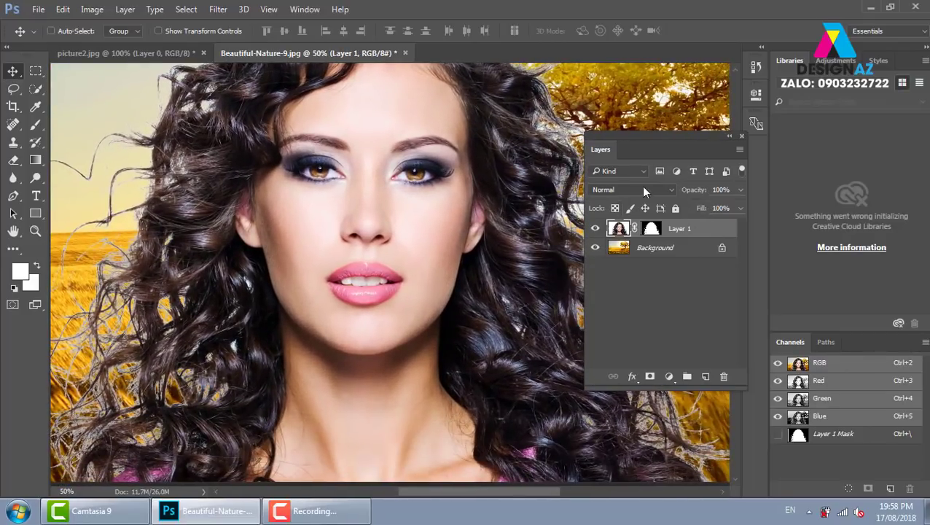
Set Layer 1's blend mode to Multiply
left_click(643, 191)
left_click(623, 234)
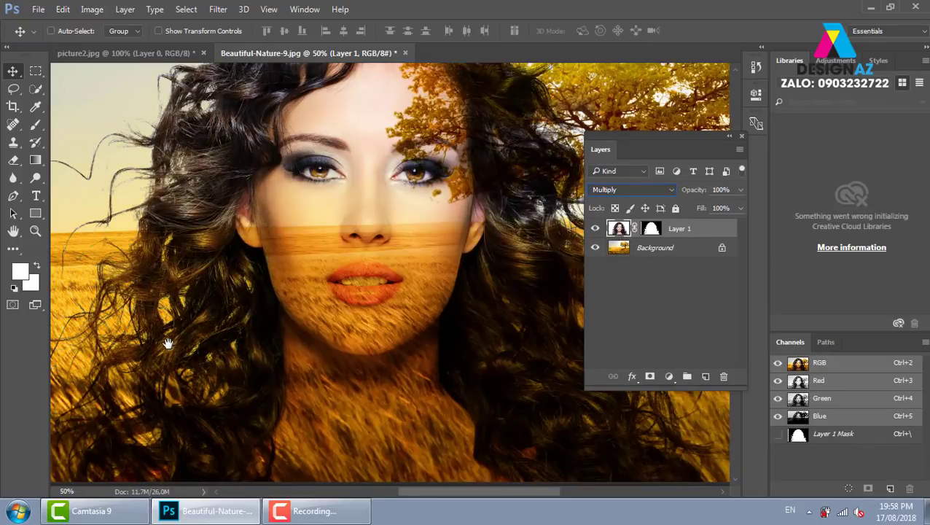
left_click_drag(168, 343, 378, 301)
mouse_move(333, 175)
left_mouse_down()
mouse_move(316, 299)
mouse_move(268, 266)
left_mouse_up()
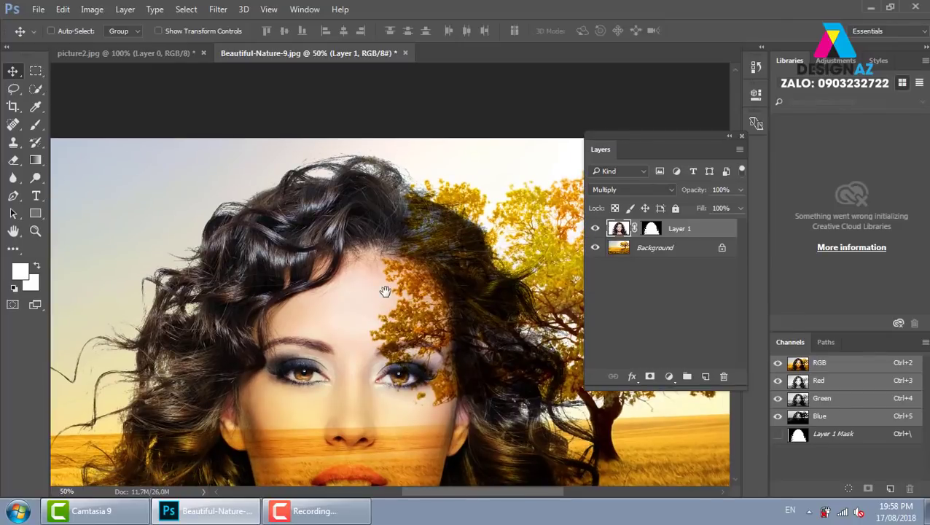
key("ctrl")
Duplicate Layer 1, set the copy back to Normal, and target its mask
key("ctrl+j")
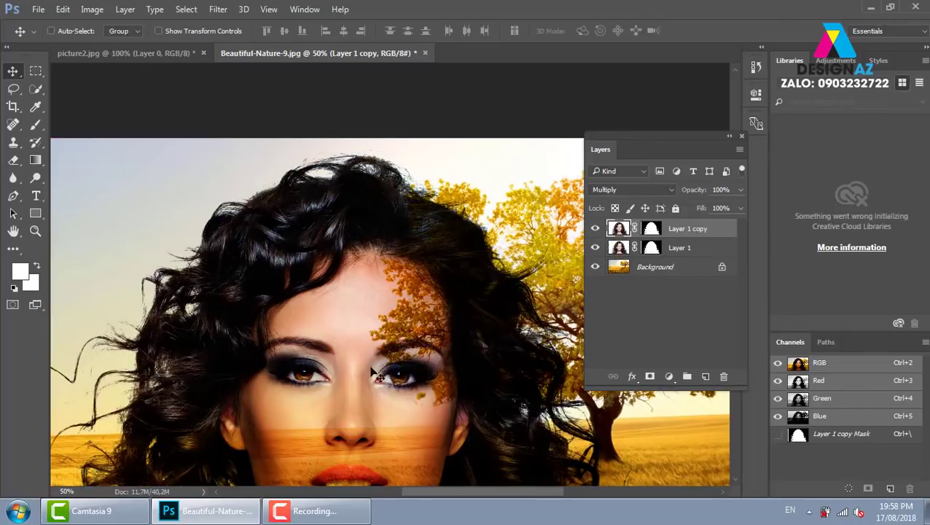
left_click(629, 189)
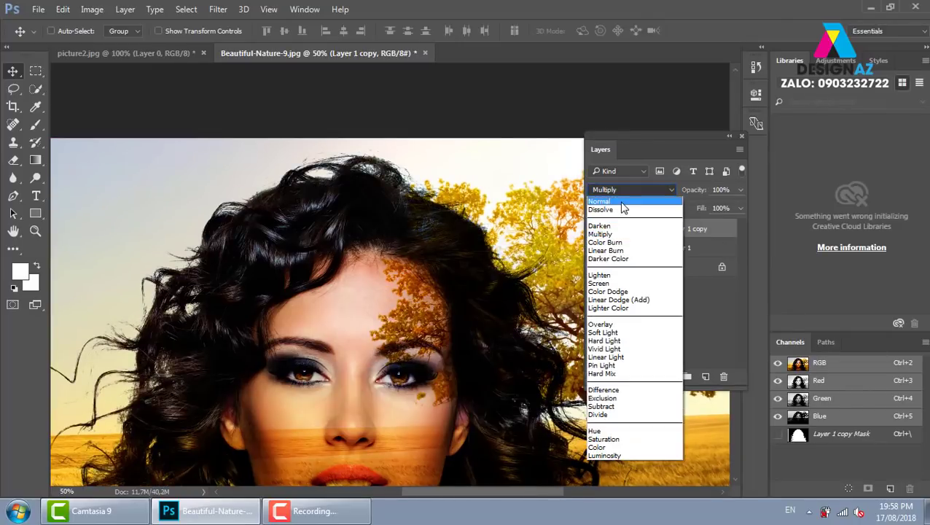
left_click(626, 207)
left_click_drag(434, 298, 537, 134)
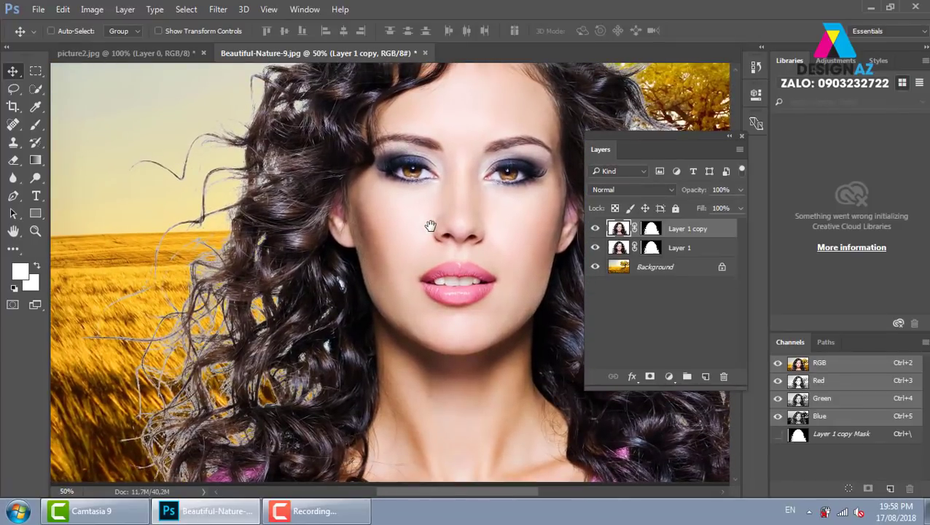
left_click(651, 229)
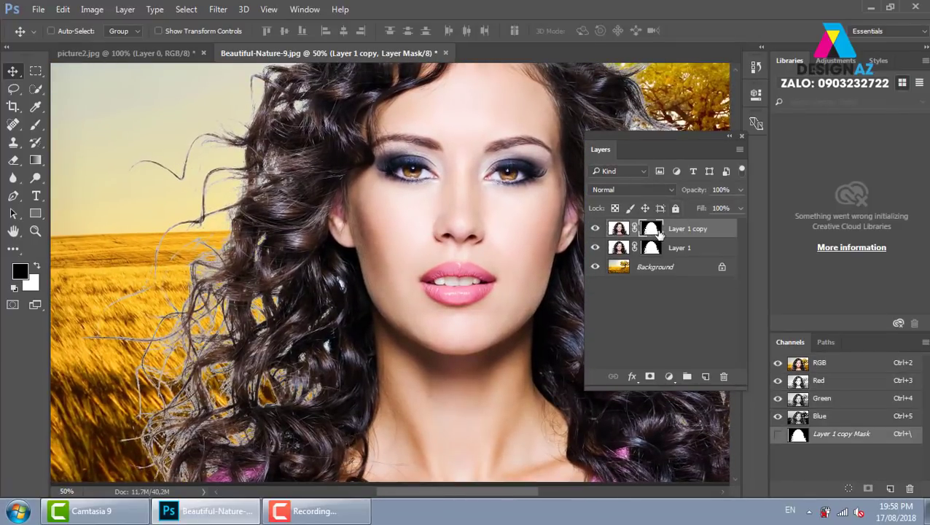
Paint black on Layer 1 copy's mask along the left, top and right hair edges
key("b")
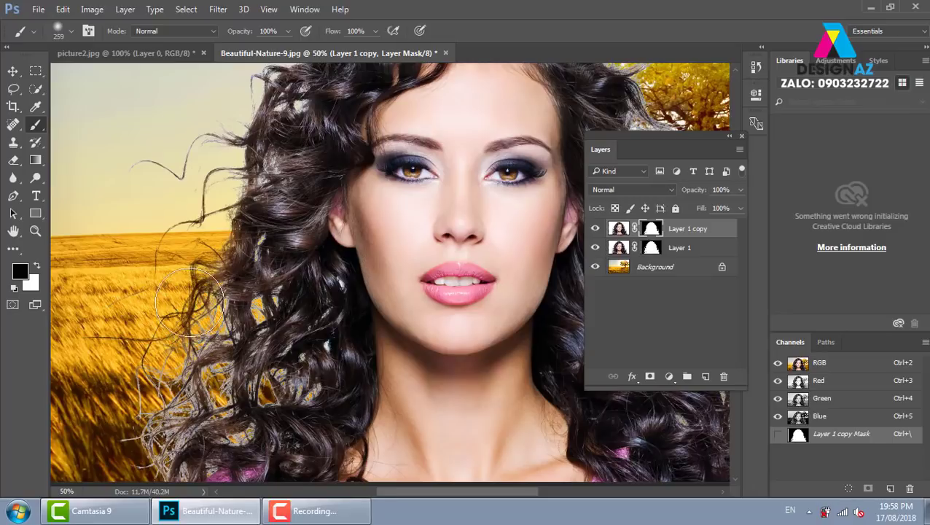
mouse_move(183, 361)
left_mouse_down()
mouse_move(209, 318)
mouse_move(199, 416)
mouse_move(217, 279)
mouse_move(199, 359)
left_mouse_up()
mouse_move(155, 328)
left_mouse_down()
mouse_move(188, 197)
mouse_move(146, 238)
mouse_move(268, 117)
mouse_move(205, 228)
left_mouse_up()
mouse_move(208, 219)
left_mouse_down()
mouse_move(248, 168)
mouse_move(344, 121)
mouse_move(478, 156)
mouse_move(400, 143)
left_mouse_up()
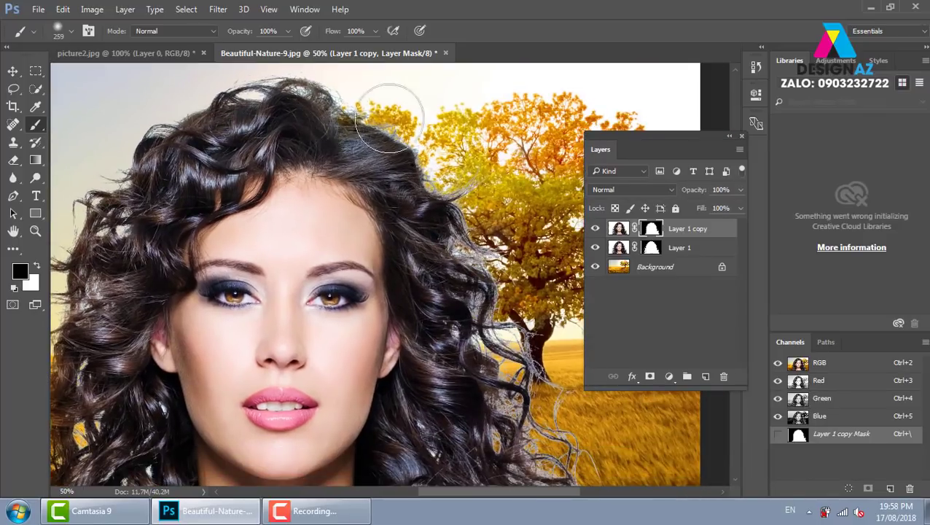
mouse_move(454, 180)
left_mouse_down()
mouse_move(372, 137)
mouse_move(412, 262)
mouse_move(473, 363)
mouse_move(503, 437)
mouse_move(511, 484)
left_mouse_up()
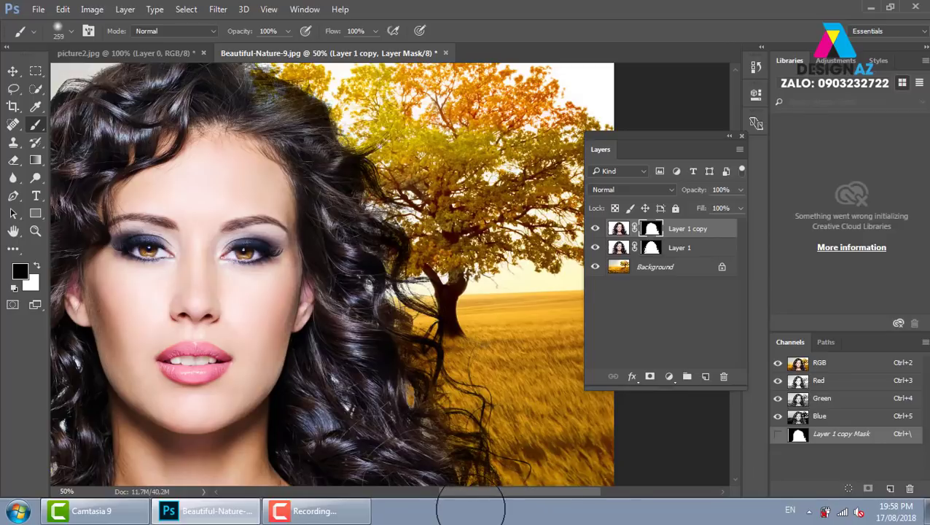
key("ctrl+minus")
key("ctrl+minus")
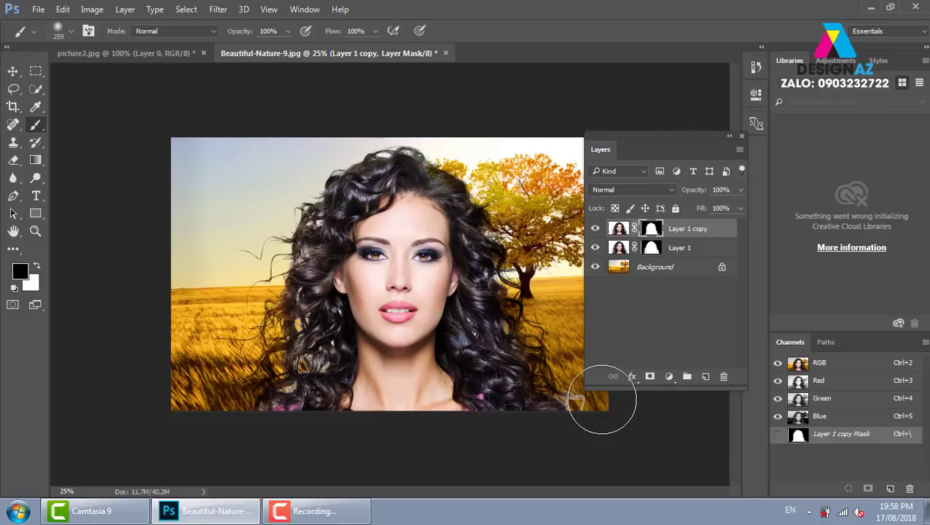
Compare the result by toggling Layer 1, then delete Layer 1 copy
left_click(597, 249)
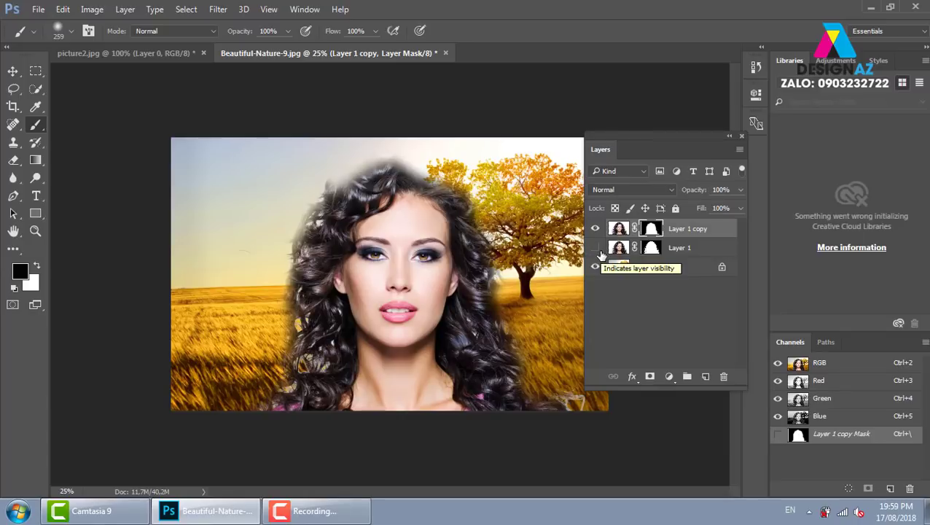
left_click(595, 249)
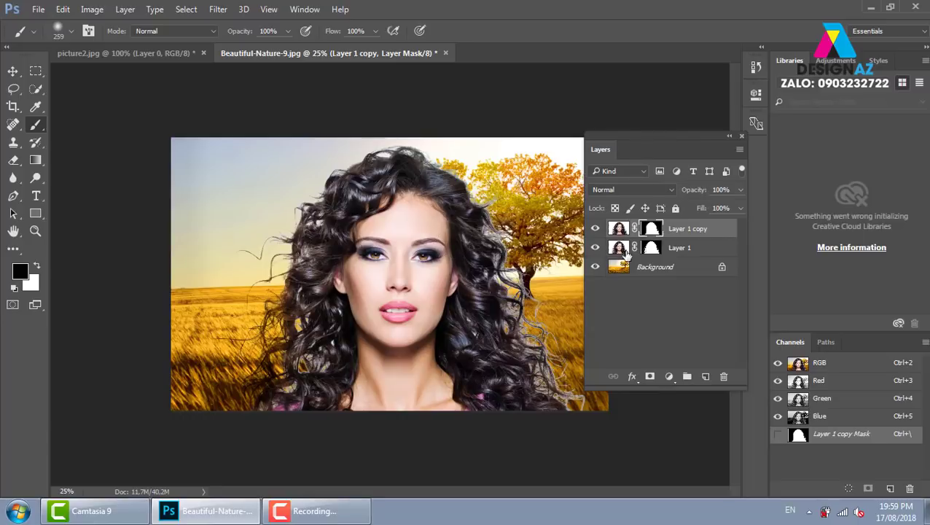
left_click(700, 250)
left_click(705, 230)
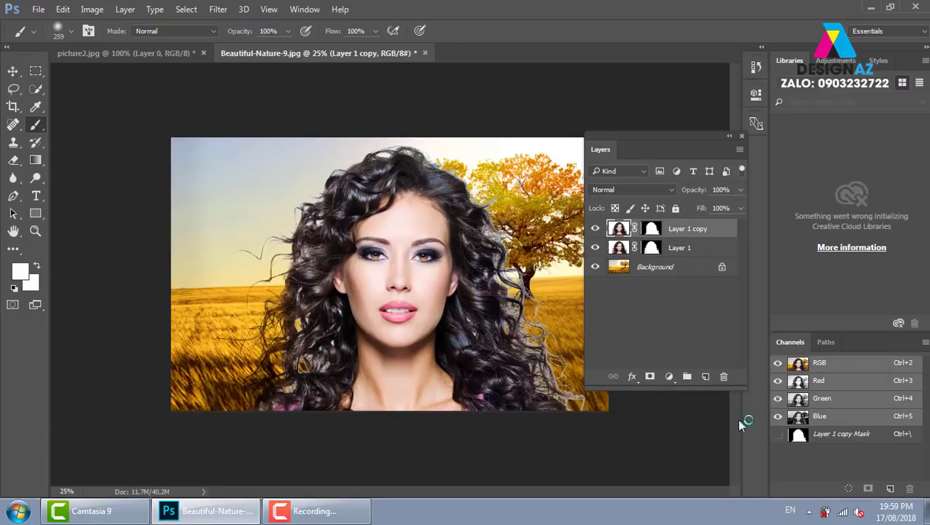
left_click(724, 377)
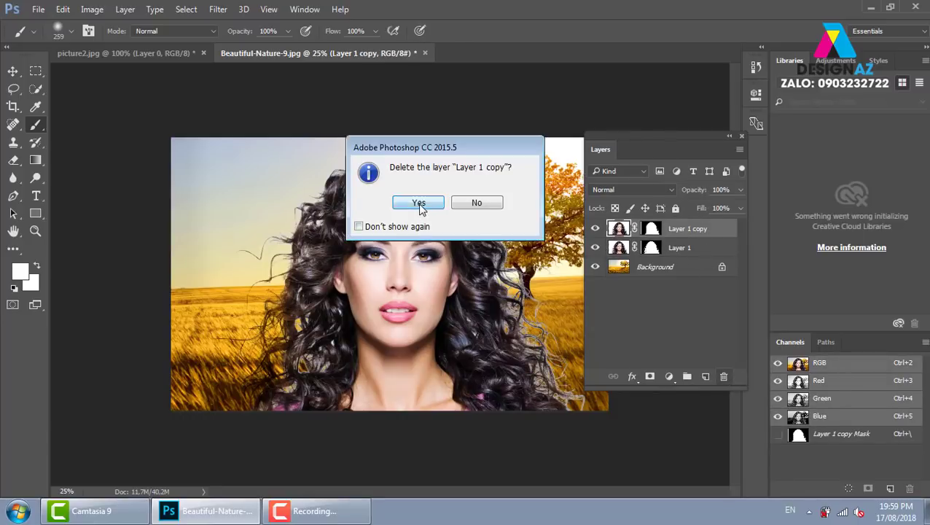
left_click(420, 203)
Return Layer 1 to Normal blend mode and zoom in on the hair against the tree
left_click(641, 192)
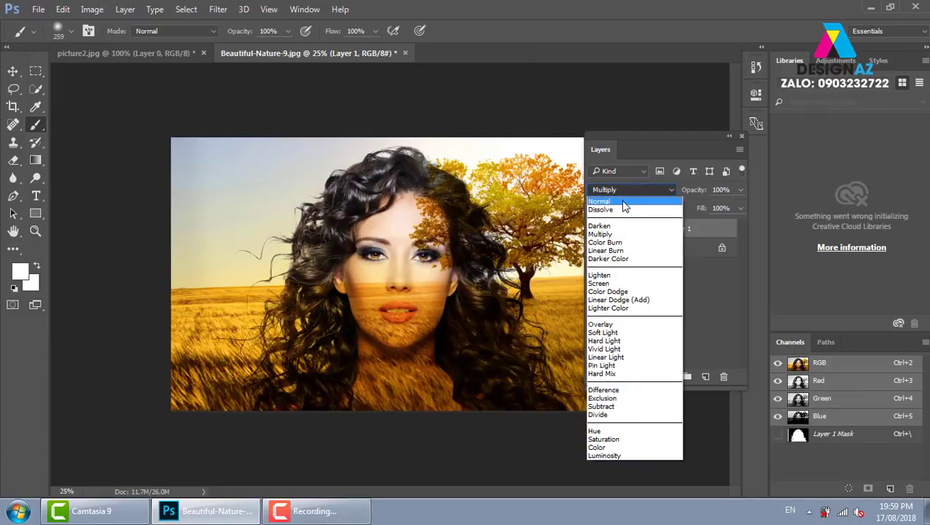
left_click(621, 197)
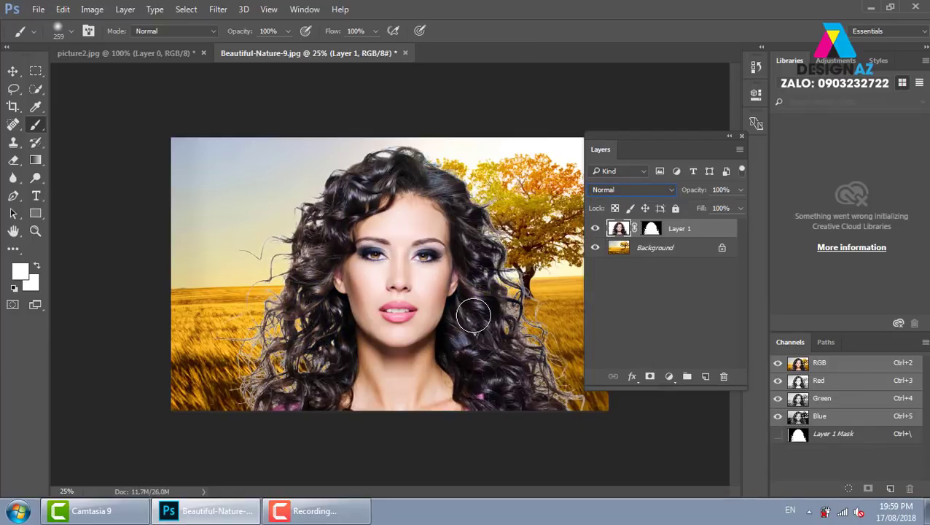
scroll(474, 326, "up", 2)
scroll(480, 376, "up", 2)
scroll(459, 254, "up", 1)
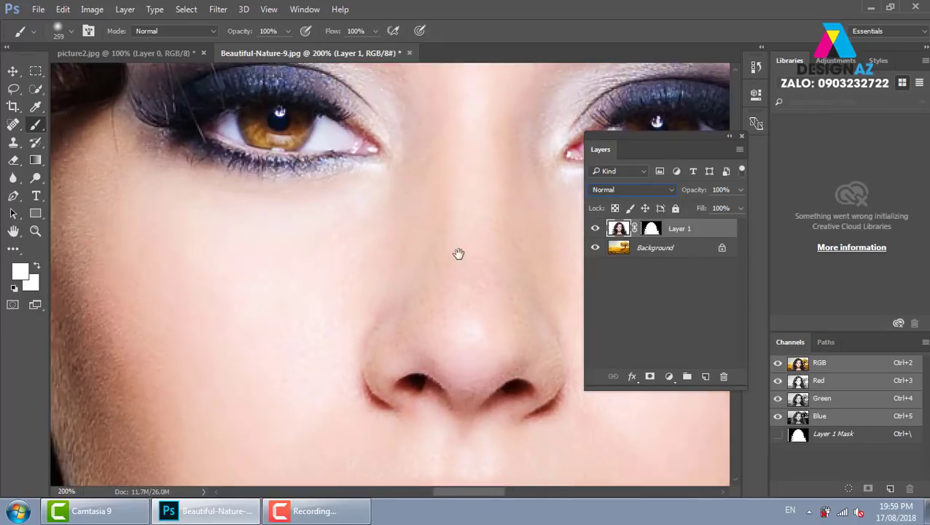
left_click_drag(458, 253, 183, 438)
mouse_move(399, 201)
left_mouse_down()
mouse_move(310, 279)
mouse_move(337, 315)
left_mouse_up()
key("i")
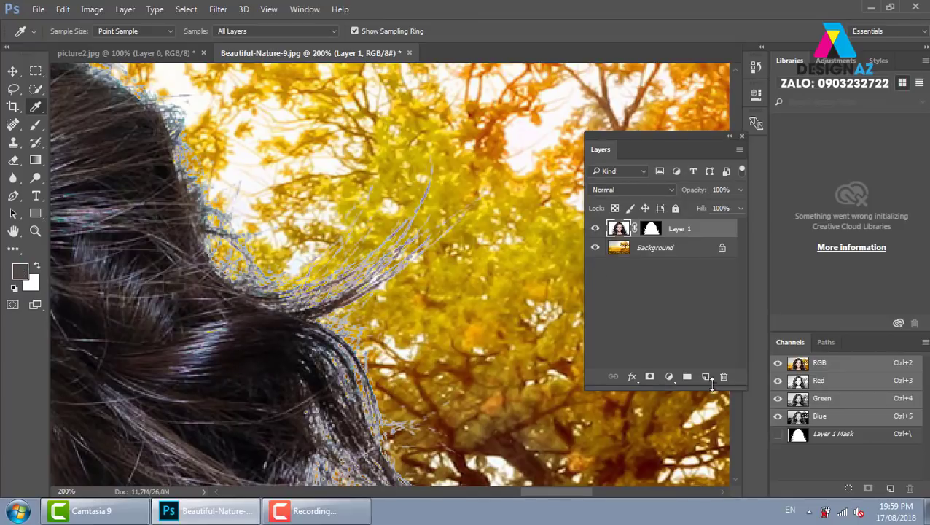
Add a new Layer 2 clipped to Layer 1 and set the brush to about 60 px
left_click(706, 376)
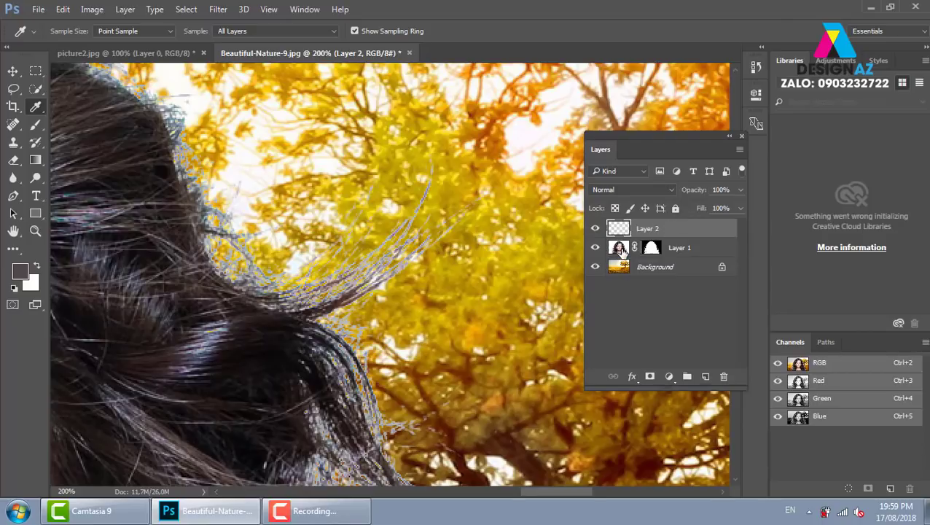
key("ctrl+alt+g")
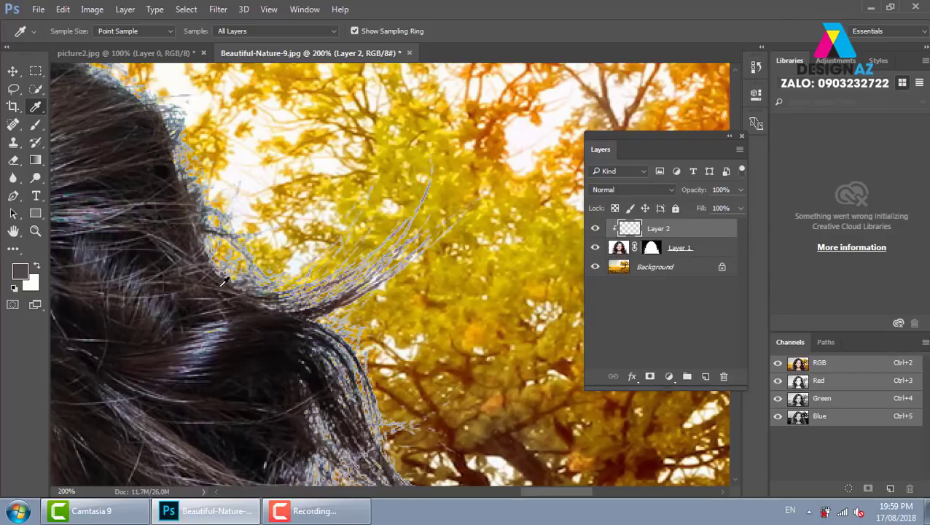
key("b")
right_click(419, 208)
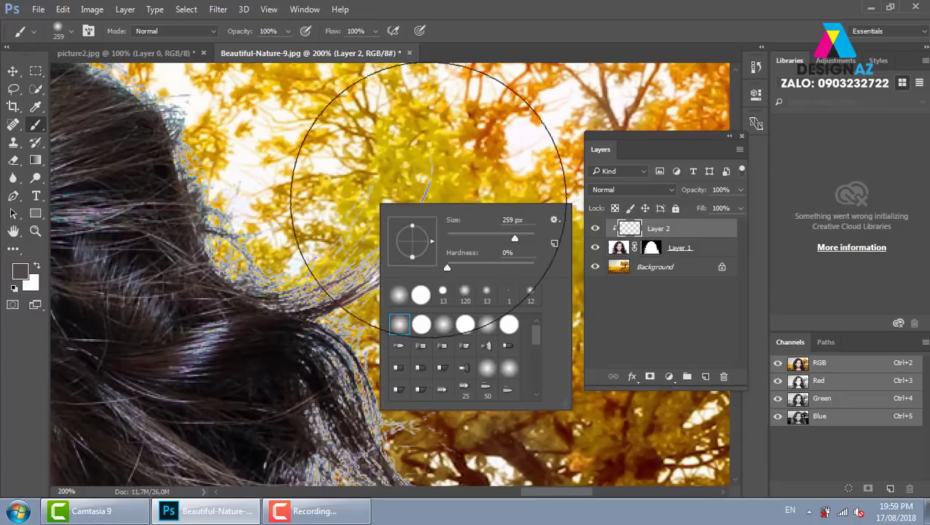
left_click_drag(514, 240, 474, 243)
key("Return")
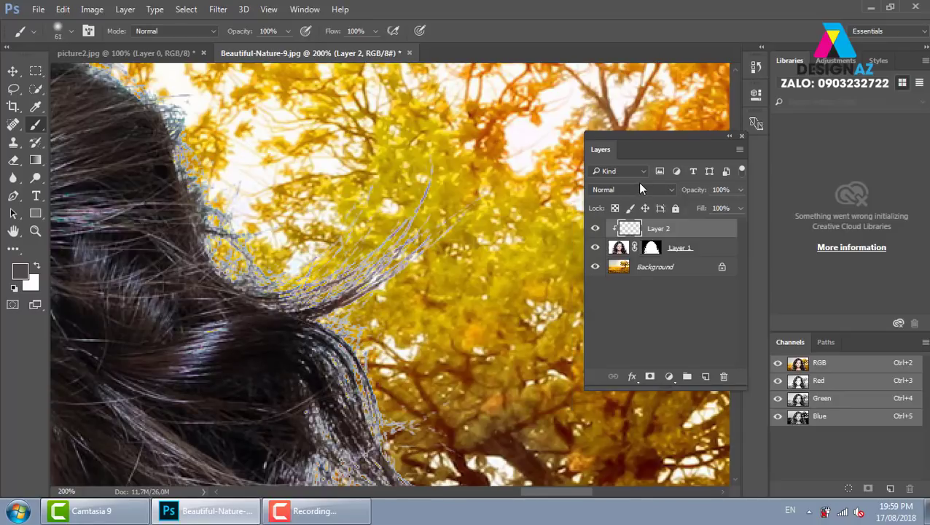
Set Layer 2 to Multiply at 58% fill, paint dark strands over the tree, then restore 100% fill
left_click(634, 190)
left_click(633, 233)
left_click(742, 208)
left_click_drag(736, 226, 712, 229)
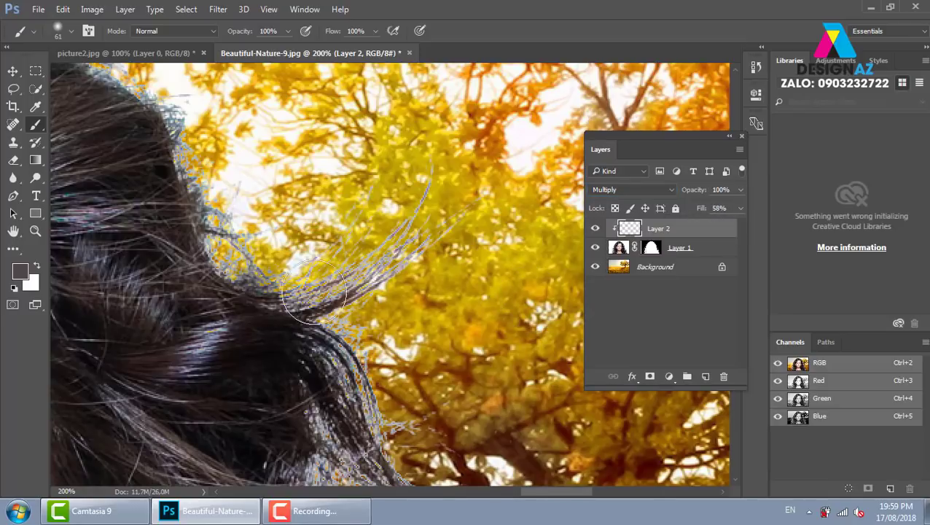
left_click_drag(313, 292, 430, 182)
left_click_drag(303, 285, 426, 230)
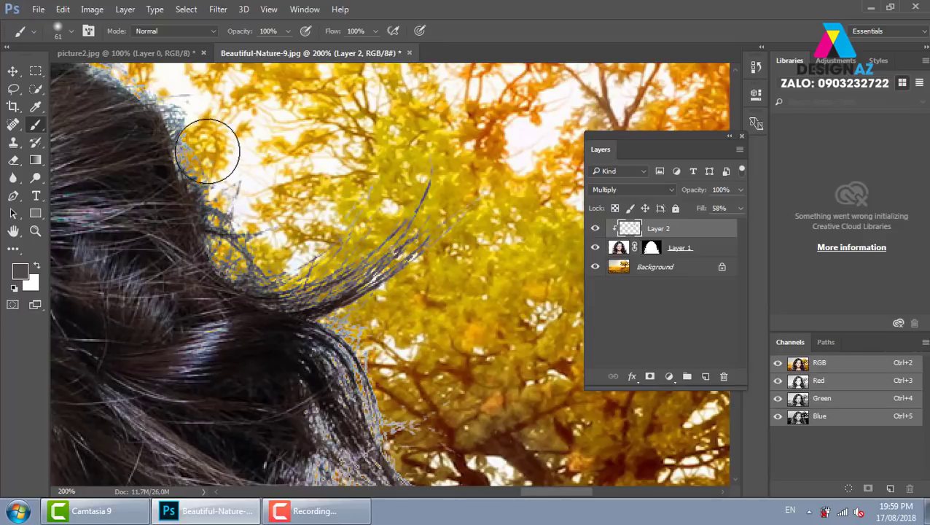
left_click(742, 208)
left_click_drag(716, 224, 742, 223)
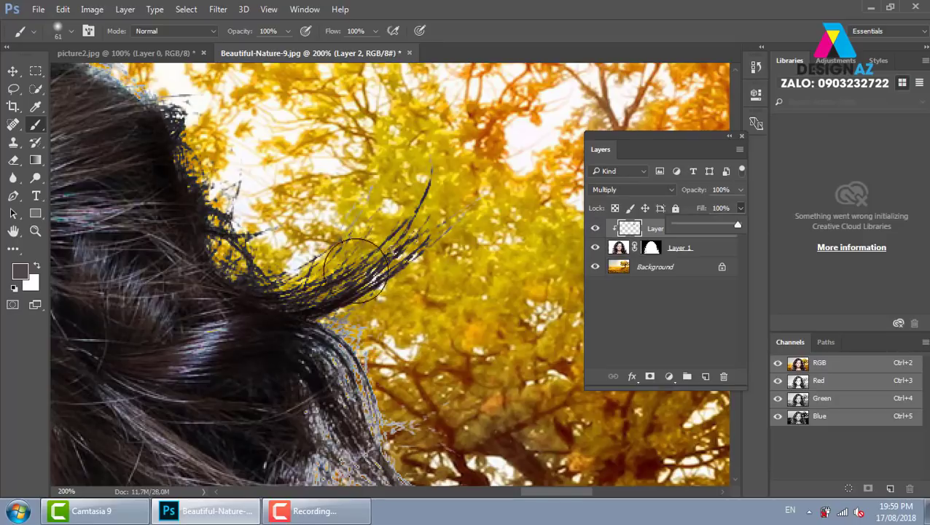
Paint dark strands over the bluish top and right hair edges on Layer 2
left_click(456, 166)
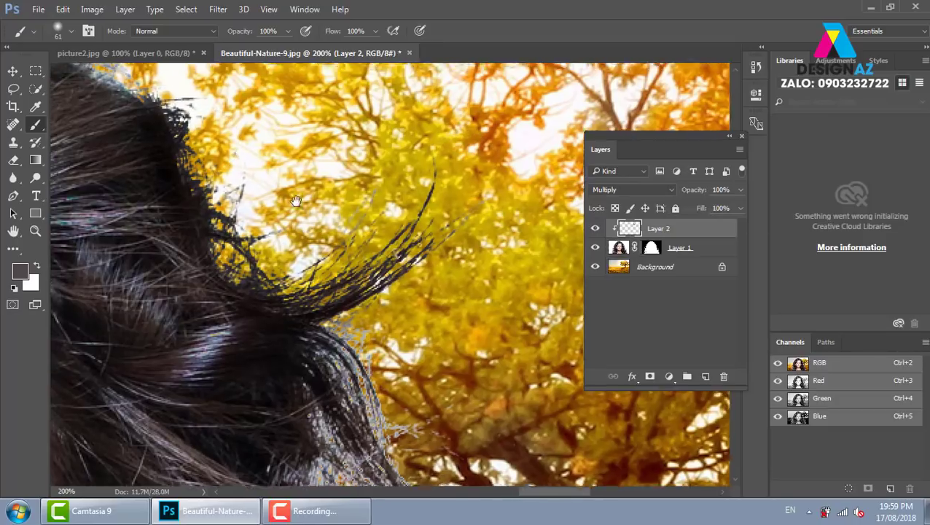
scroll(219, 153, "up", 5)
scroll(306, 211, "left", 5)
left_click_drag(211, 148, 234, 157)
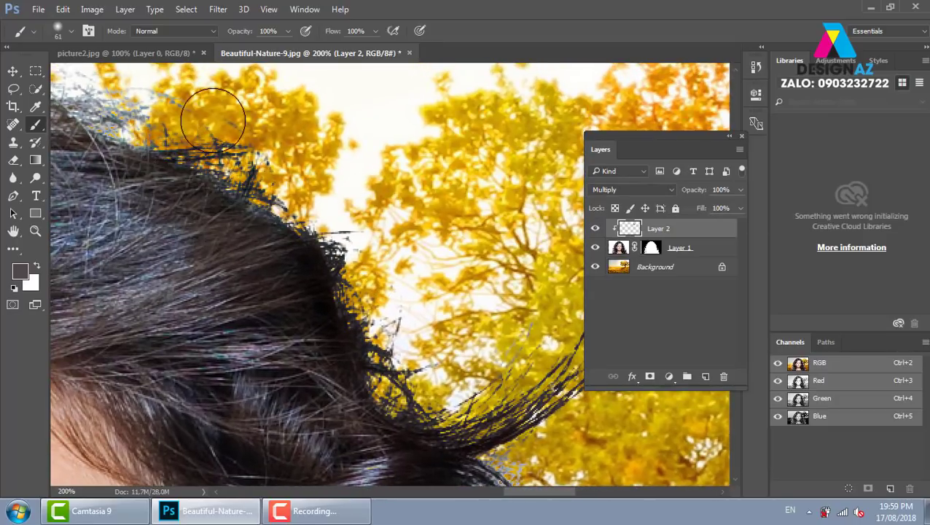
mouse_move(374, 266)
left_mouse_down()
mouse_move(368, 242)
mouse_move(481, 357)
left_mouse_up()
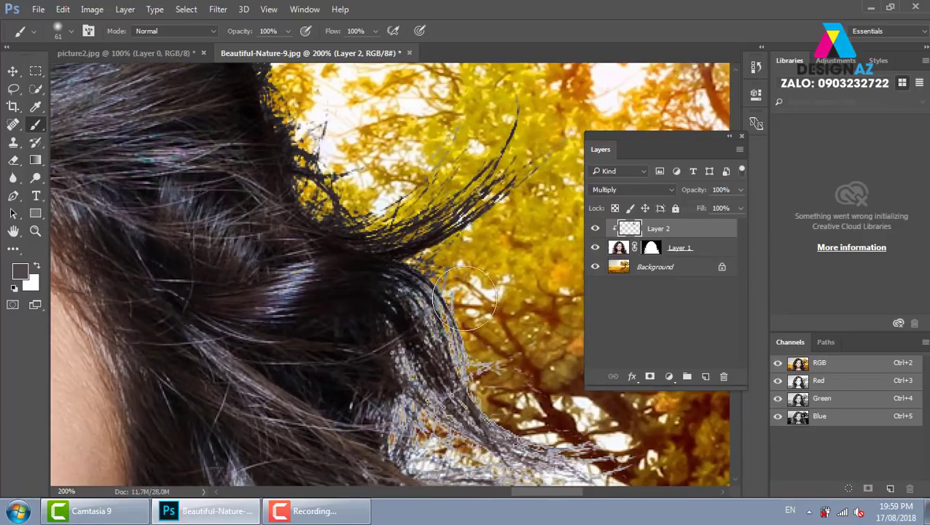
mouse_move(437, 240)
left_mouse_down()
mouse_move(395, 202)
mouse_move(383, 173)
mouse_move(524, 313)
left_mouse_up()
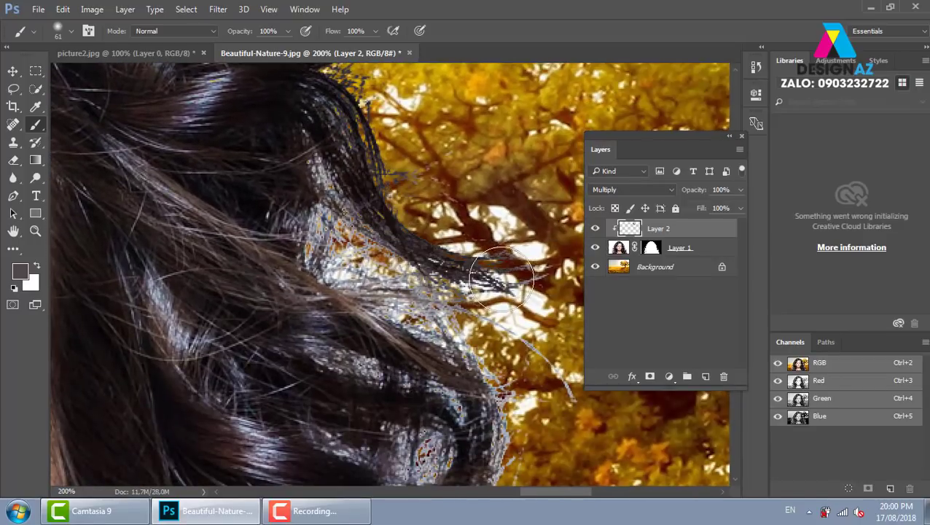
mouse_move(554, 240)
left_mouse_down()
mouse_move(341, 239)
mouse_move(538, 390)
left_mouse_up()
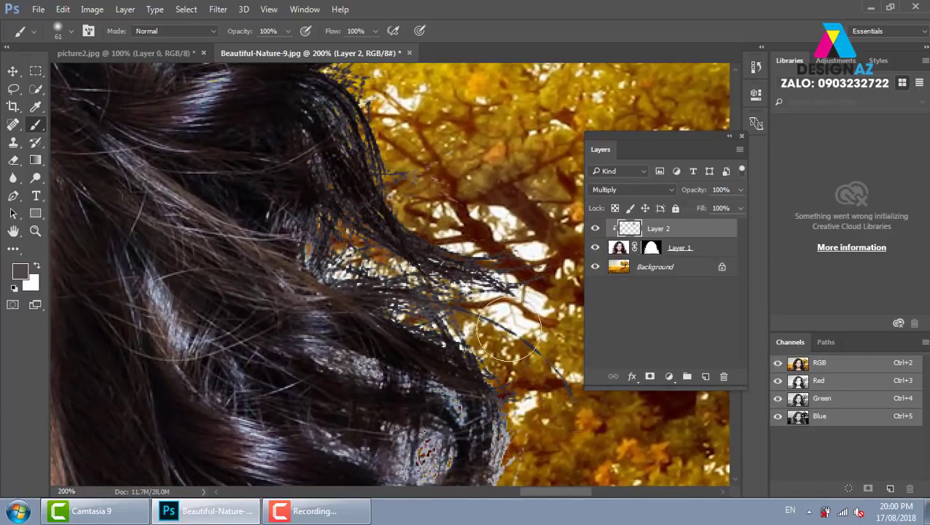
mouse_move(326, 172)
left_mouse_down()
mouse_move(417, 312)
mouse_move(385, 169)
left_mouse_up()
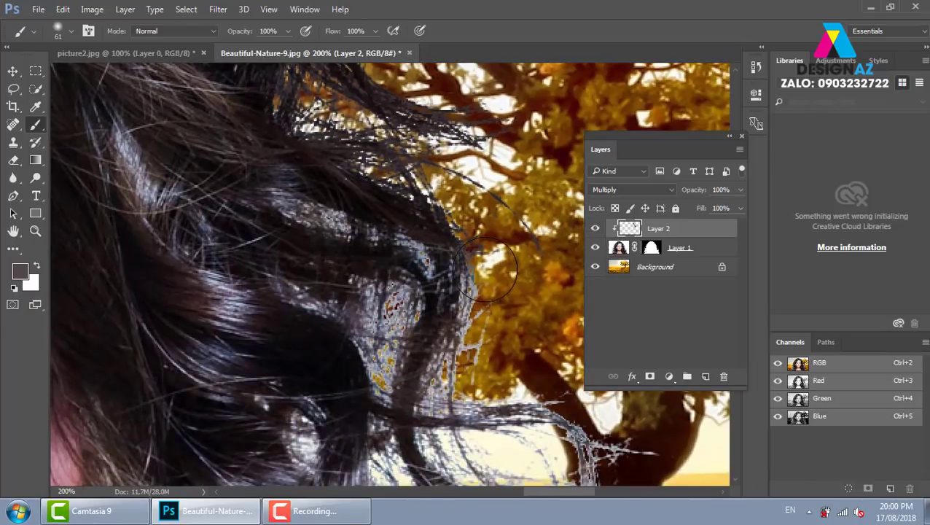
Sample a near-black hair colour and paint darker strands along the upper and lower hair edge
key("i")
left_click(442, 237)
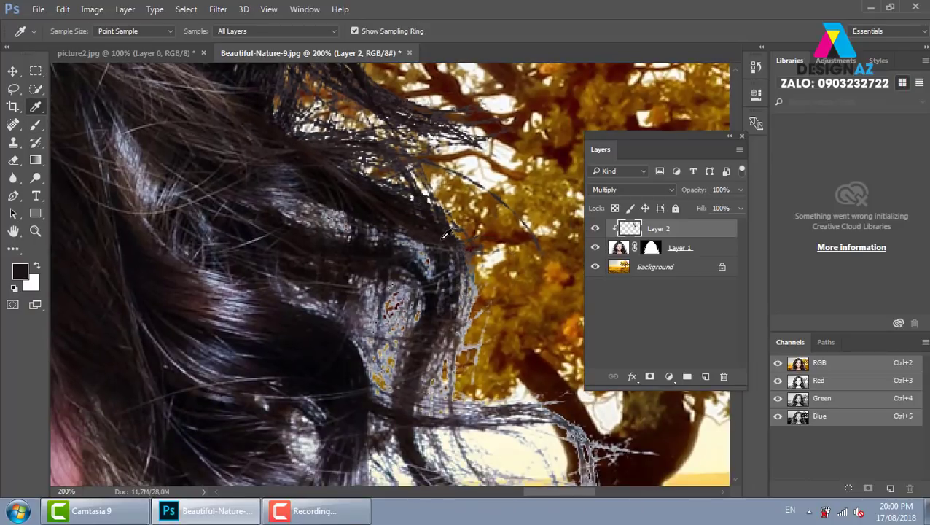
key("b")
mouse_move(481, 409)
left_mouse_down()
mouse_move(460, 213)
mouse_move(326, 124)
left_mouse_up()
left_click_drag(503, 379, 452, 190)
left_click_drag(525, 219, 481, 314)
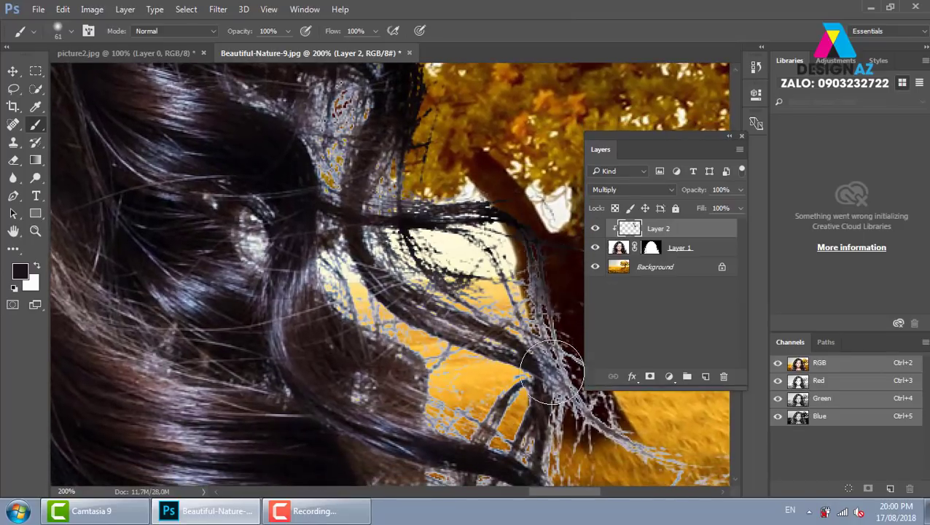
left_click_drag(554, 423, 506, 321)
mouse_move(466, 211)
left_mouse_down()
mouse_move(332, 176)
mouse_move(409, 125)
left_mouse_up()
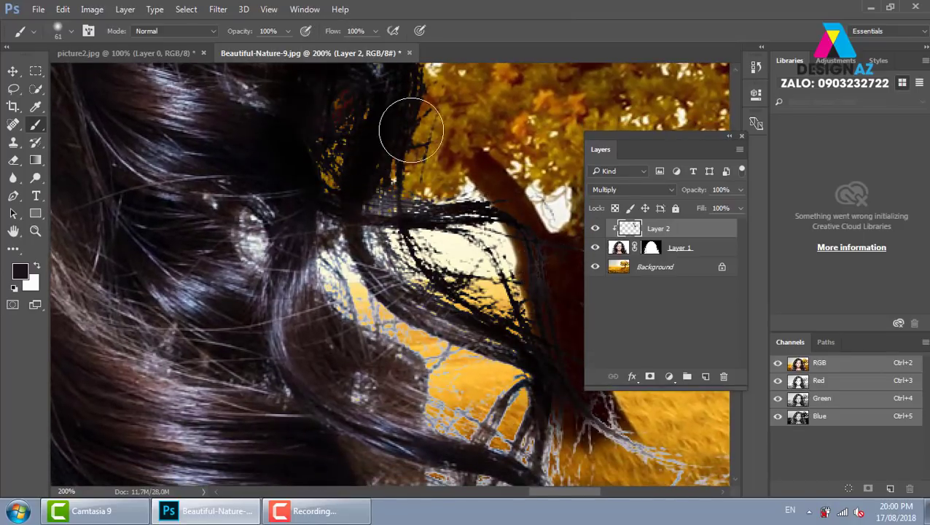
Darken the halo against the wheat field, enlarging the brush to 190 px for the lower edge
key("ctrl+minus")
key("ctrl+minus")
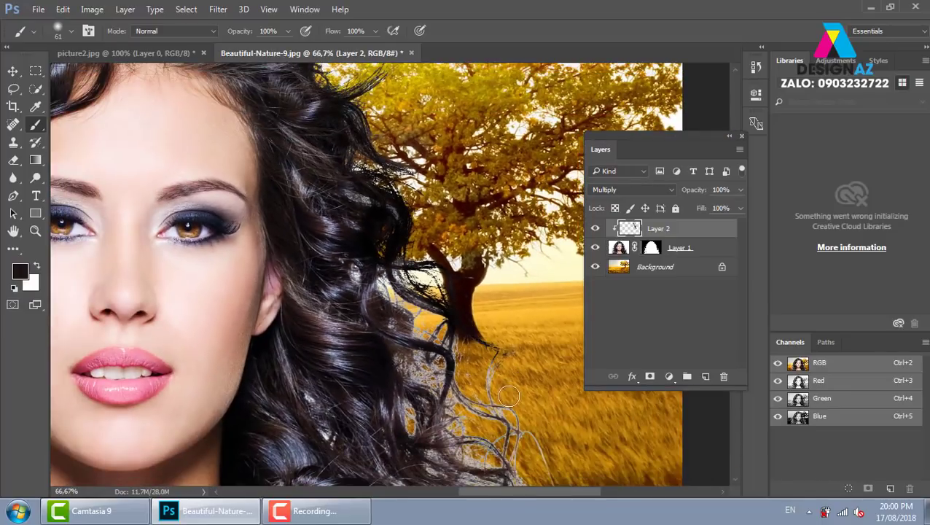
left_click_drag(478, 336, 497, 369)
mouse_move(446, 305)
left_mouse_down()
mouse_move(438, 386)
mouse_move(457, 335)
mouse_move(414, 327)
mouse_move(382, 266)
mouse_move(430, 313)
left_mouse_up()
left_click_drag(502, 369, 416, 276)
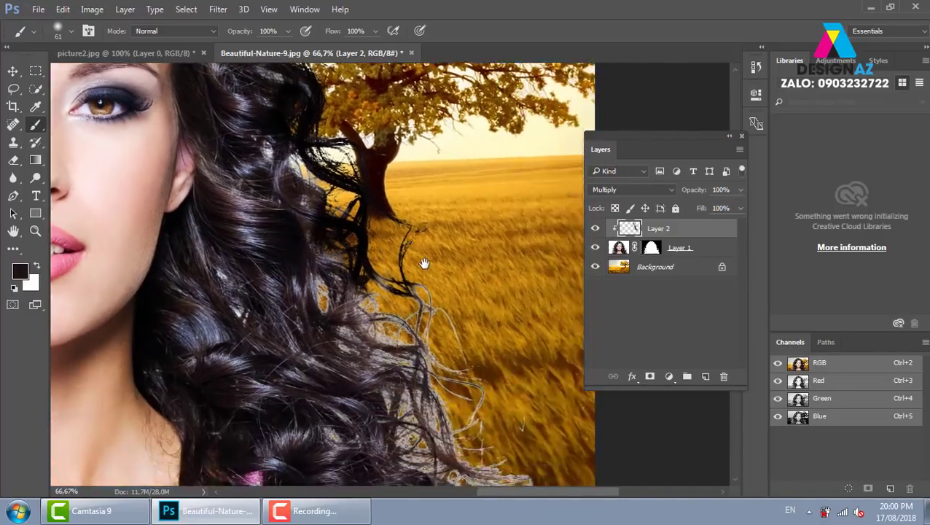
right_click(447, 266)
left_click(583, 301)
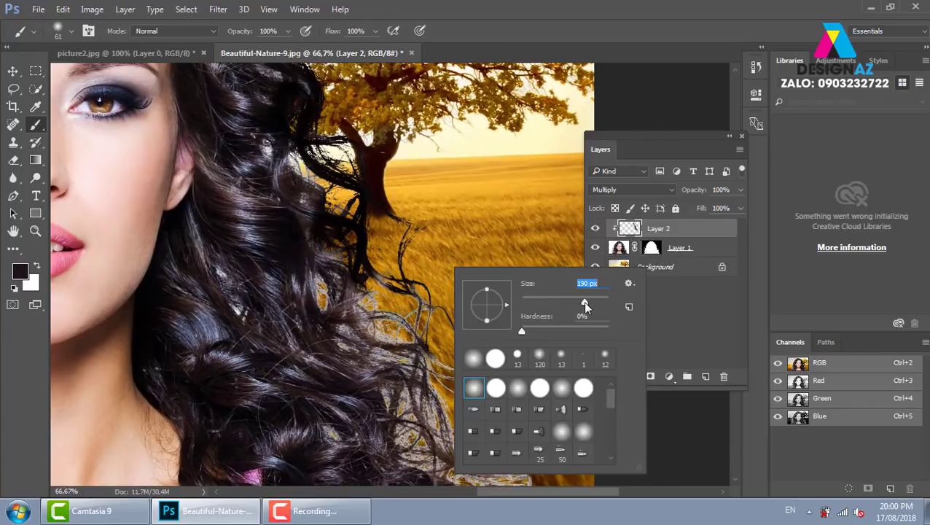
mouse_move(408, 337)
left_mouse_down()
mouse_move(467, 384)
mouse_move(529, 492)
left_mouse_up()
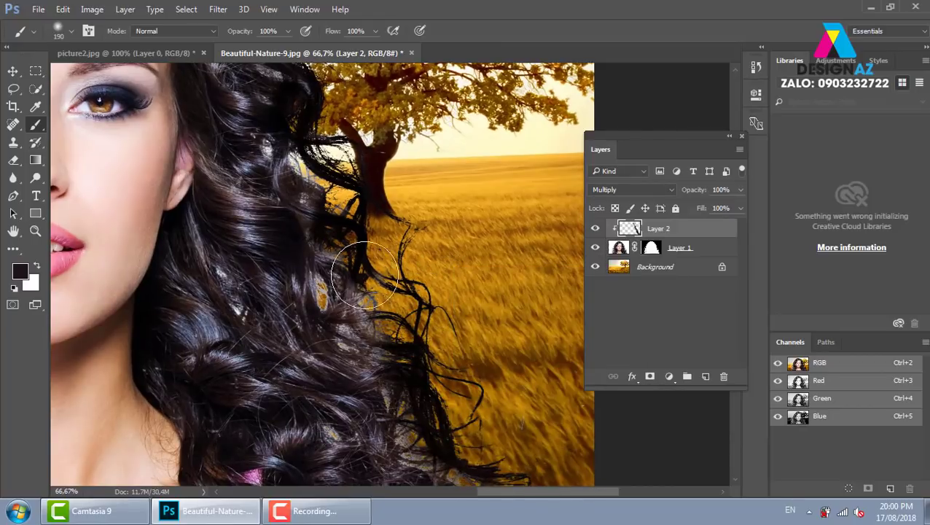
left_click_drag(408, 306, 456, 492)
At 33.3% zoom, darken the bright halo along the left hair edge, then close the document
key("ctrl+minus")
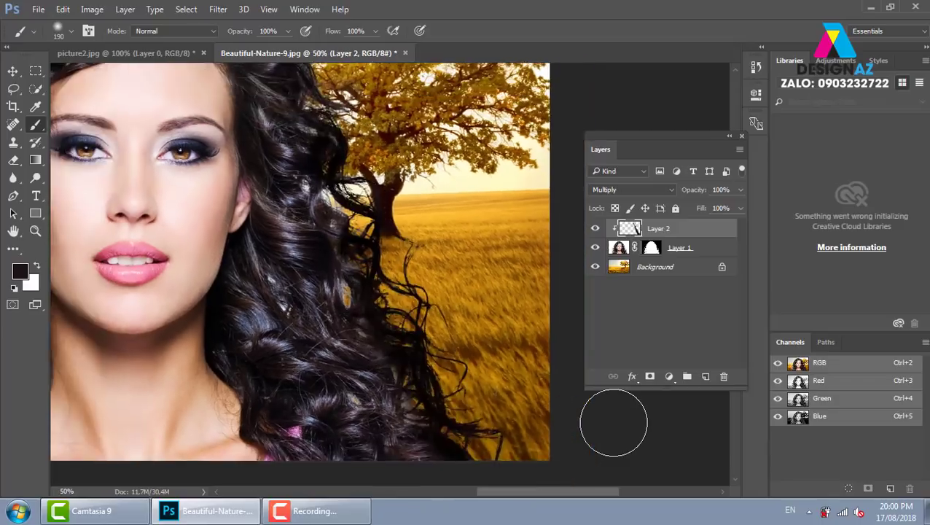
key("ctrl+minus")
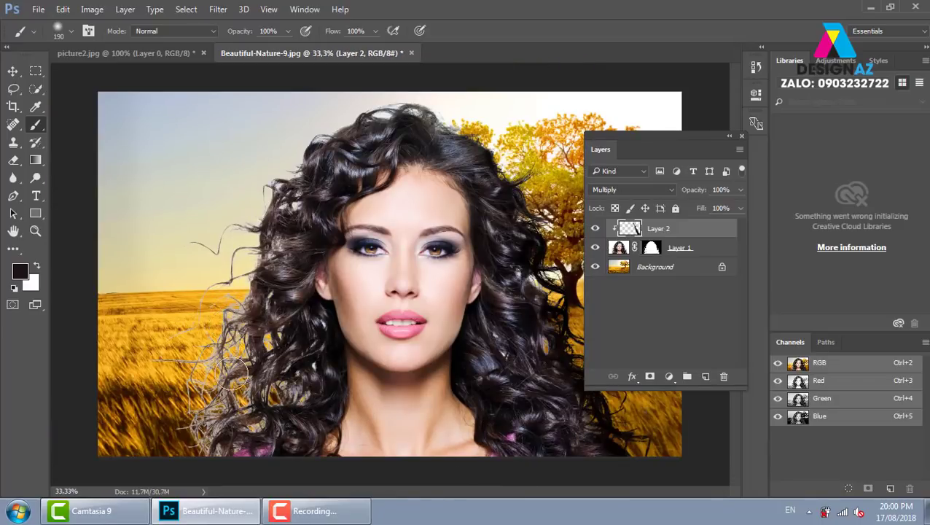
mouse_move(232, 373)
left_mouse_down()
mouse_move(237, 284)
mouse_move(183, 350)
left_mouse_up()
left_click_drag(226, 291, 211, 386)
left_click_drag(234, 350, 205, 427)
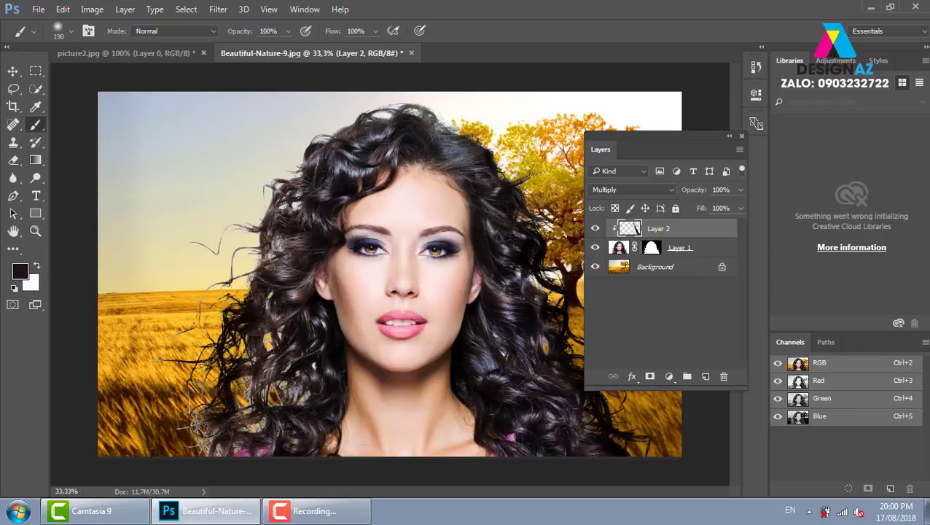
mouse_move(211, 386)
left_mouse_down()
mouse_move(189, 437)
mouse_move(240, 408)
mouse_move(269, 438)
left_mouse_up()
mouse_move(219, 306)
left_mouse_down()
mouse_move(228, 257)
mouse_move(321, 139)
mouse_move(437, 100)
mouse_move(478, 123)
left_mouse_up()
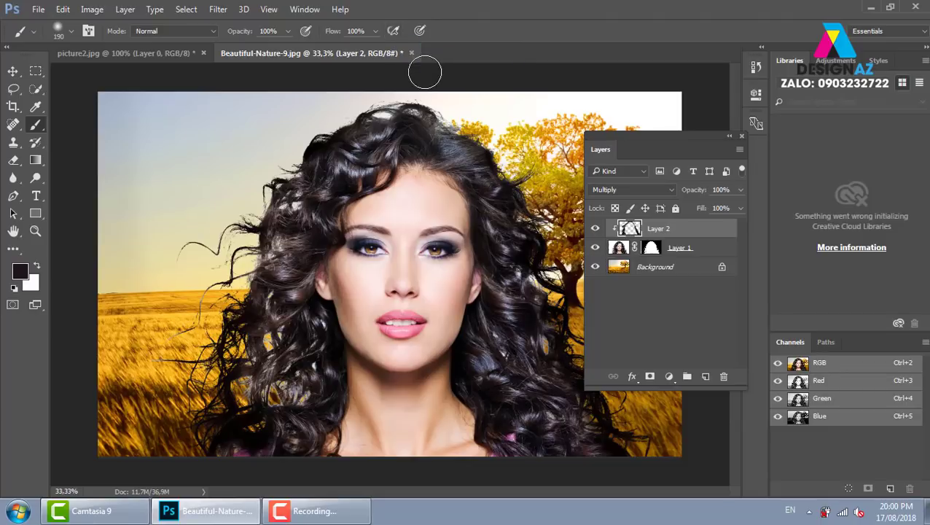
left_click(411, 53)
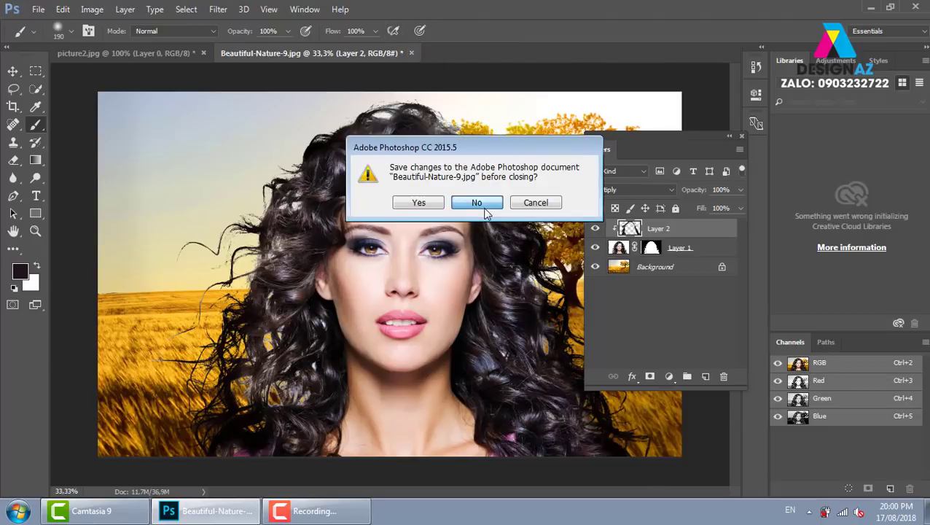
Close the composite without saving and open AdobeStock_63356231a.jpg from thuvienanh > Girl
left_click(476, 203)
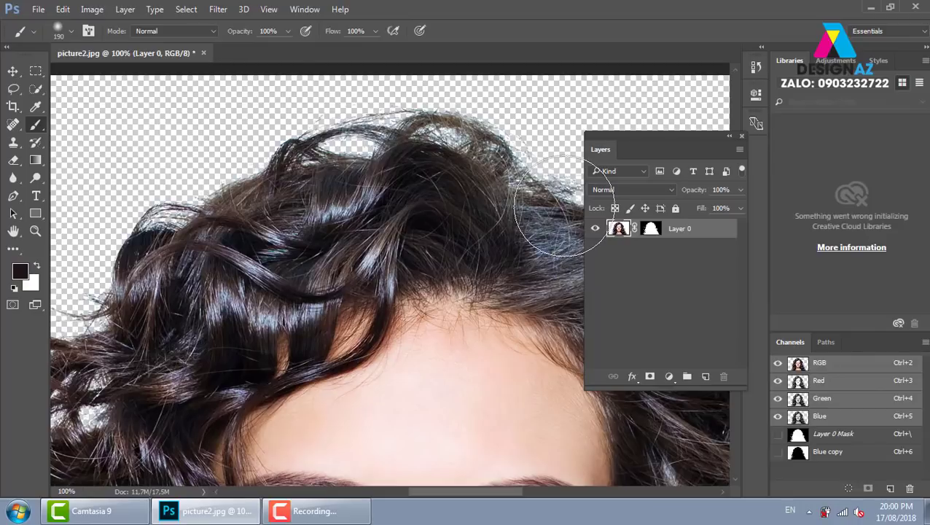
key("ctrl+o")
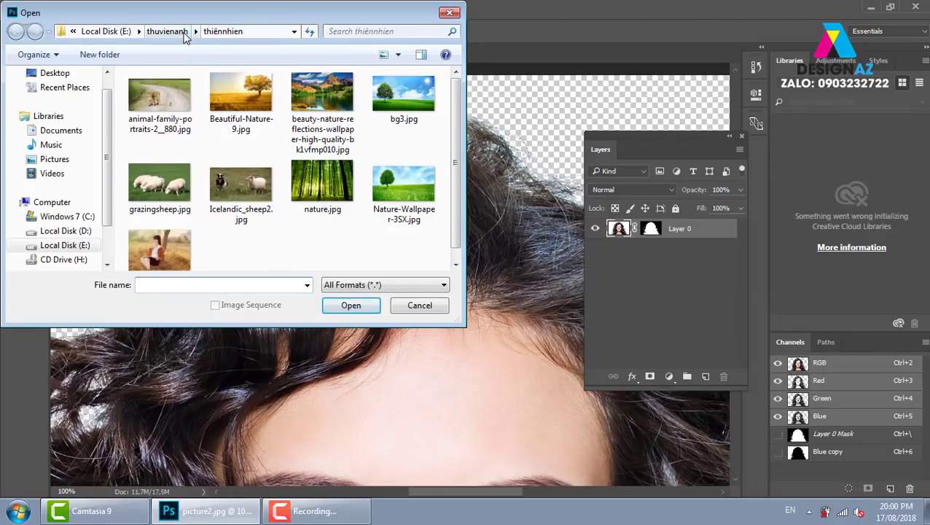
left_click(177, 32)
left_click(263, 157)
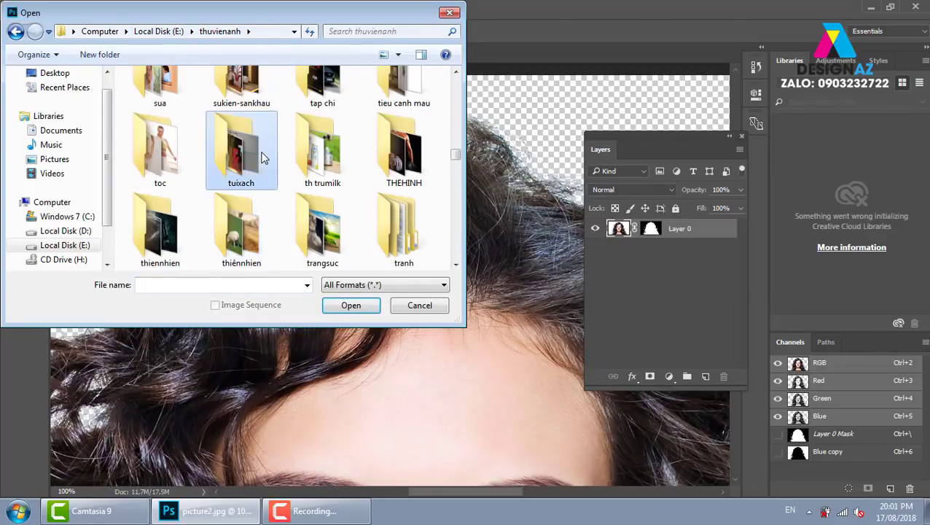
key("g")
key("g")
key("g")
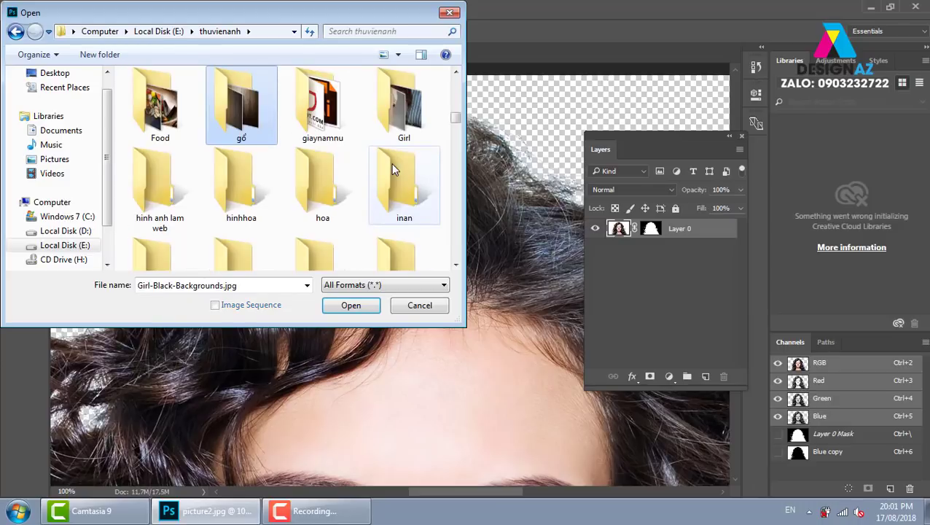
double_click(404, 109)
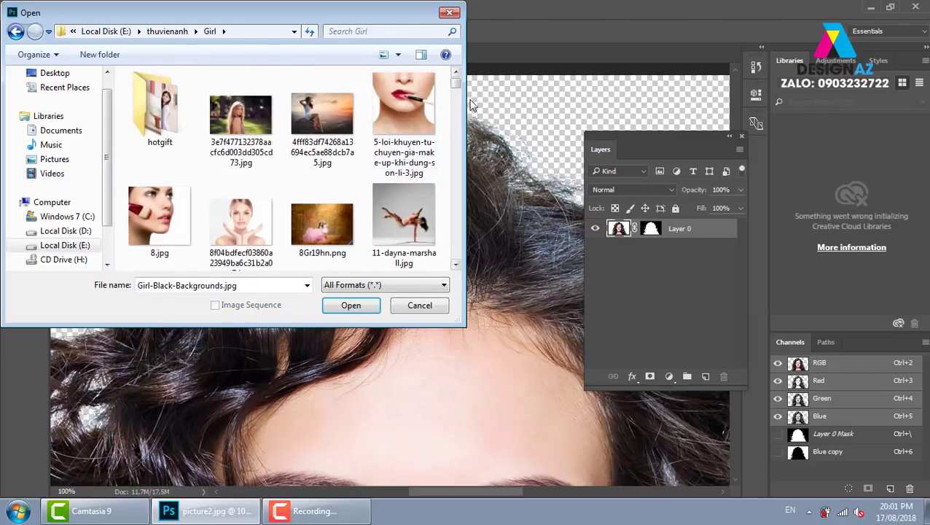
left_click_drag(456, 83, 458, 130)
left_click(160, 182)
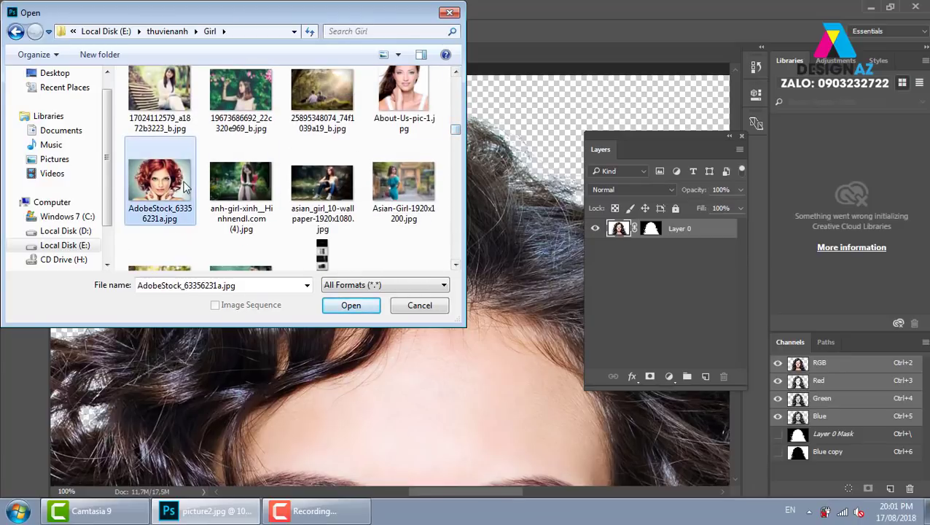
left_click(349, 306)
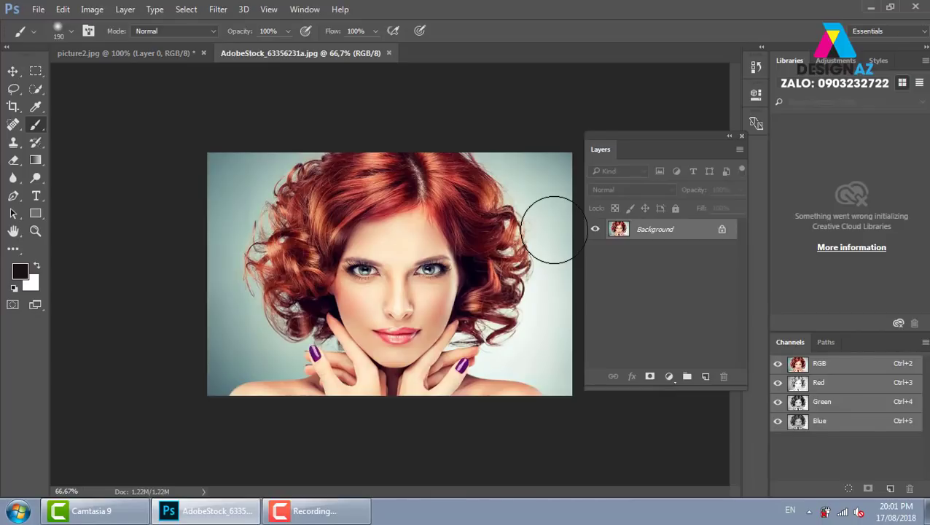
Compare the Red and Blue channels and duplicate Blue as Blue copy
left_click(840, 422)
left_click(843, 402)
left_click(849, 382)
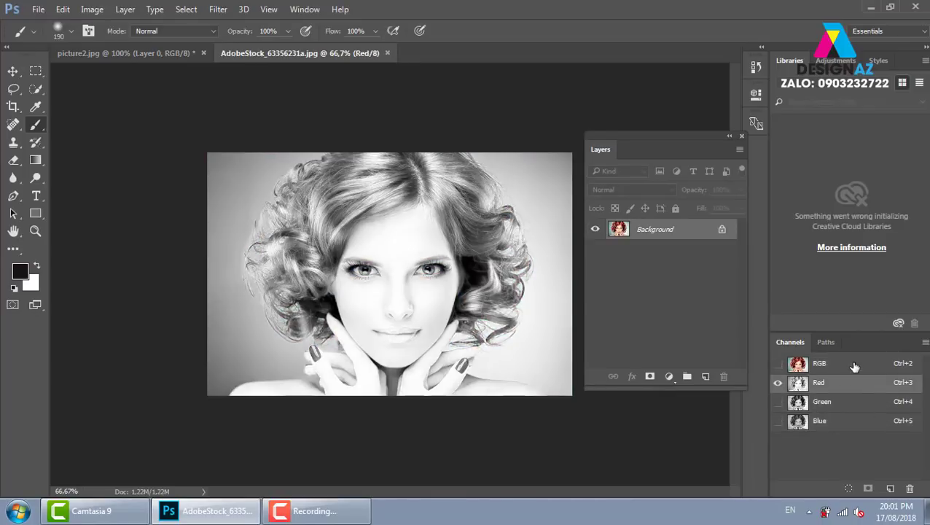
left_click(860, 428)
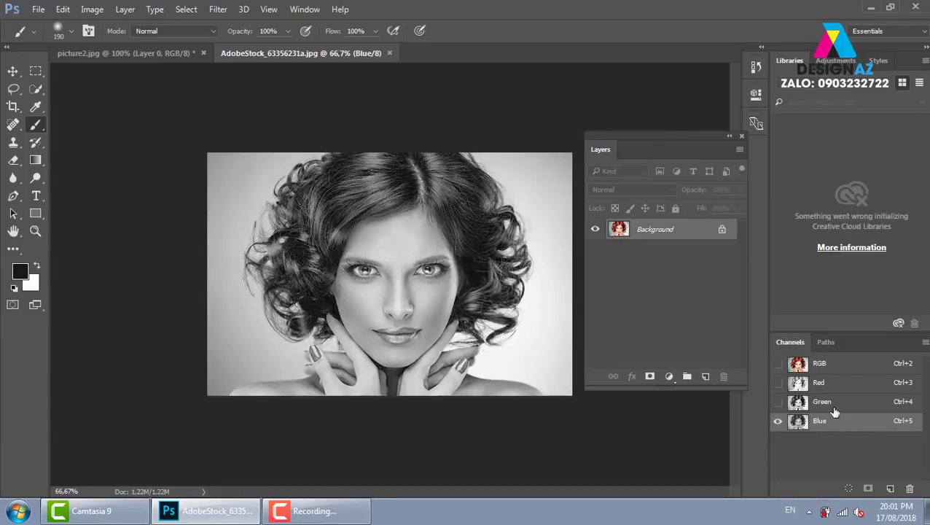
left_click_drag(860, 428, 890, 489)
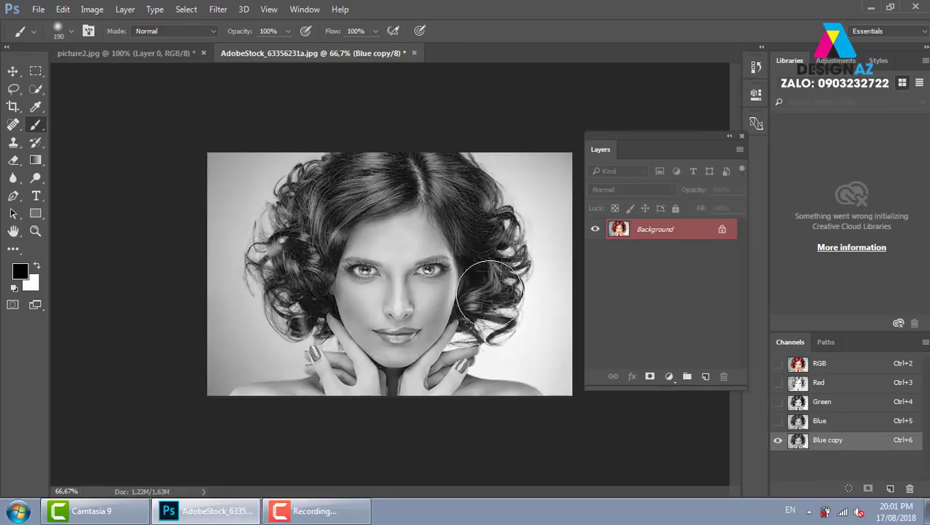
Darken Blue copy with Levels black input 117 so the hair turns near-black
key("ctrl+plus")
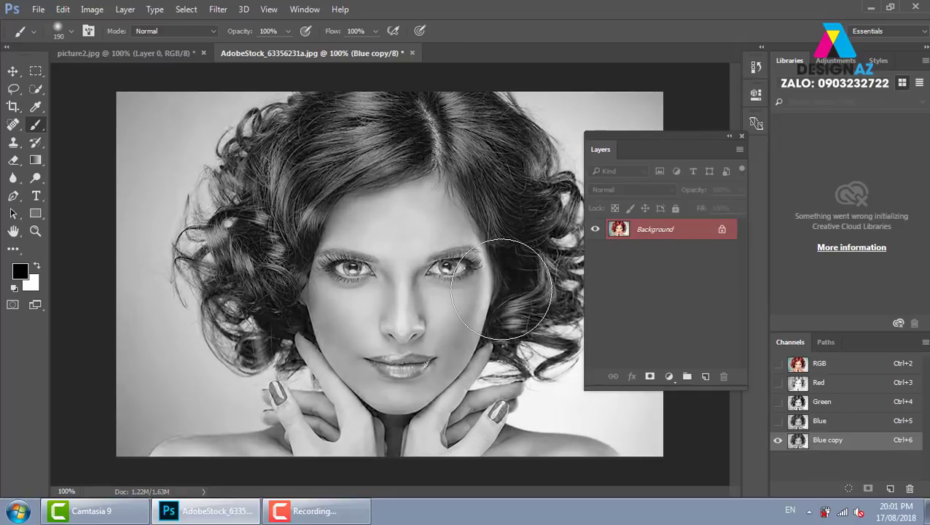
key("ctrl+l")
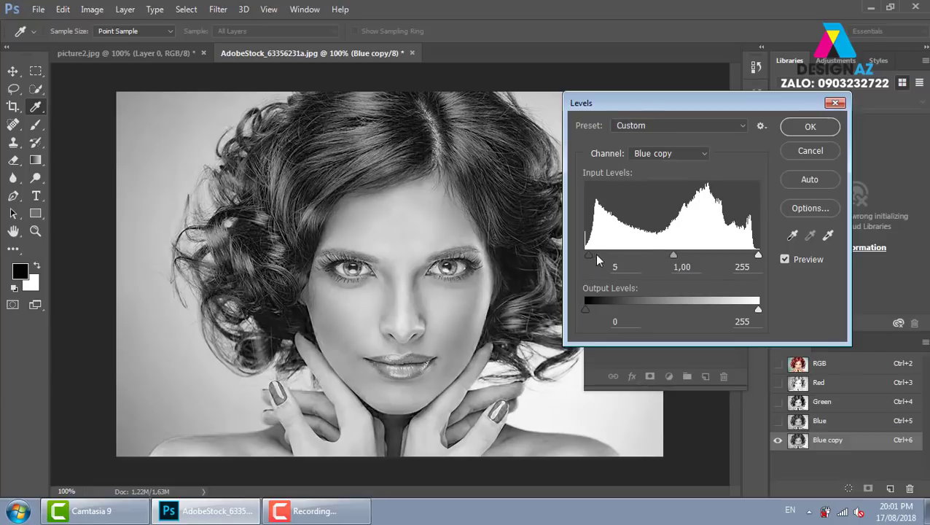
left_click_drag(595, 257, 665, 261)
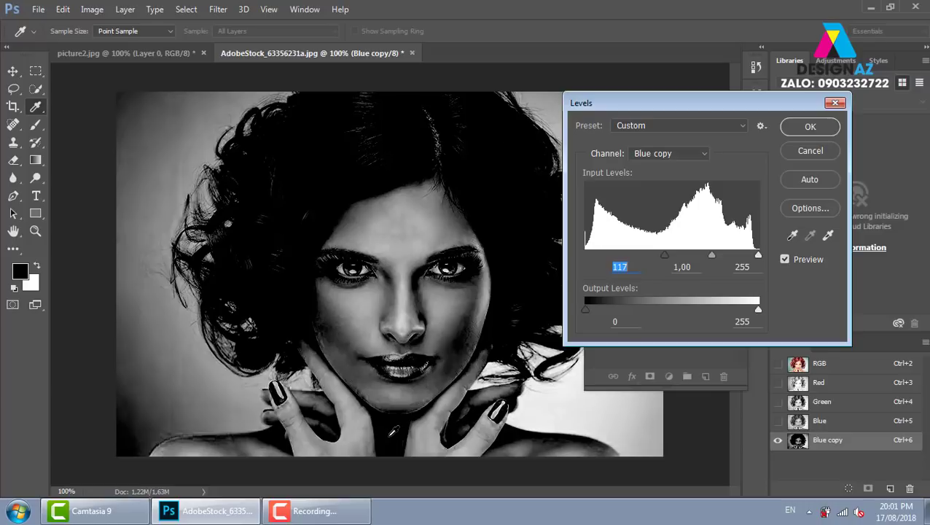
left_click(809, 126)
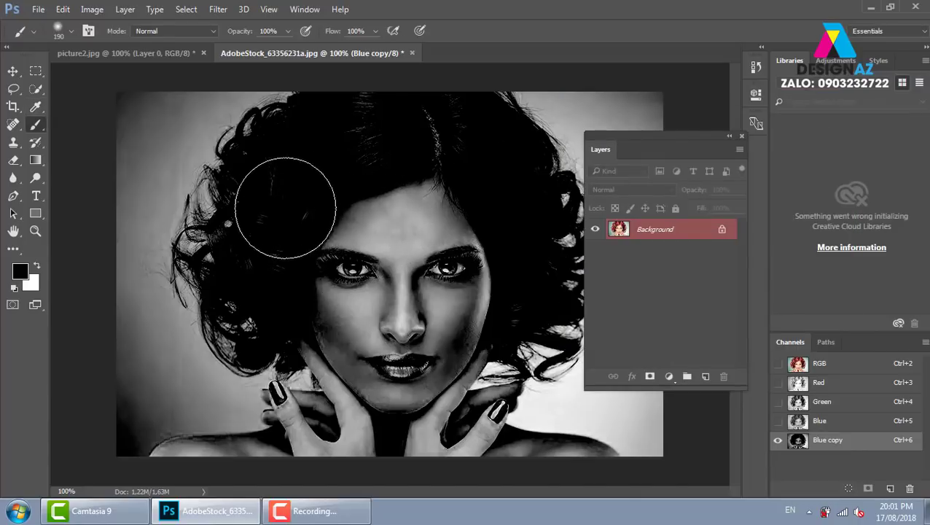
mouse_move(282, 198)
left_mouse_down()
mouse_move(452, 188)
mouse_move(374, 207)
mouse_move(321, 260)
mouse_move(384, 461)
mouse_move(430, 310)
mouse_move(460, 253)
mouse_move(451, 291)
mouse_move(394, 213)
left_mouse_up()
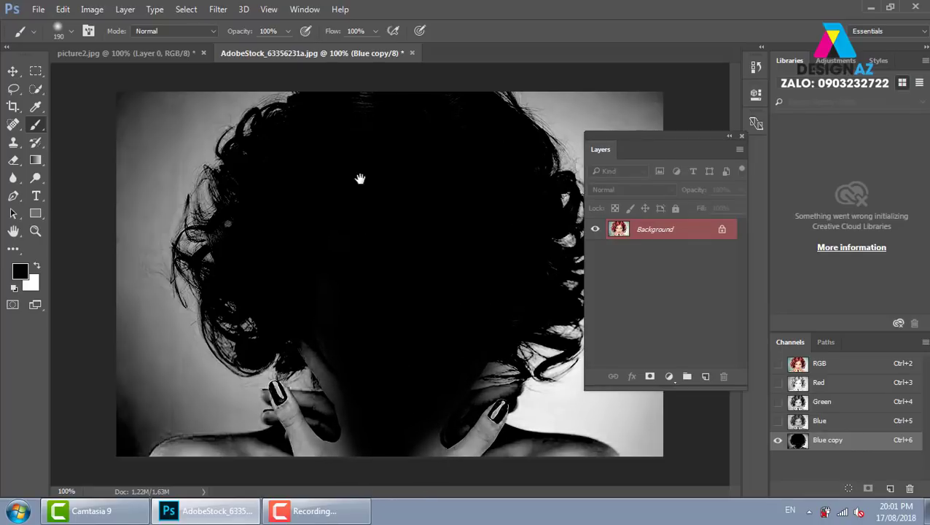
key("ctrl+plus")
scroll(405, 384, "up", 5)
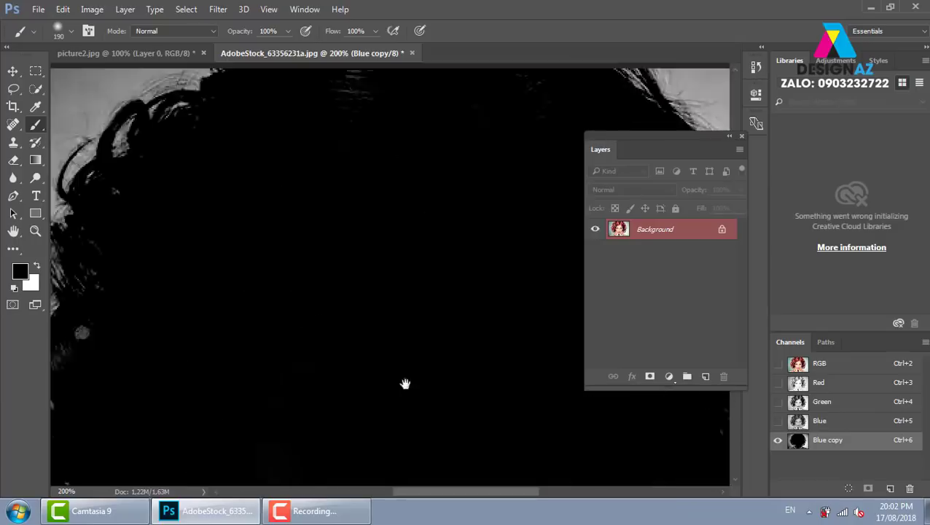
scroll(399, 310, "up", 3)
right_click(371, 309)
key("Escape")
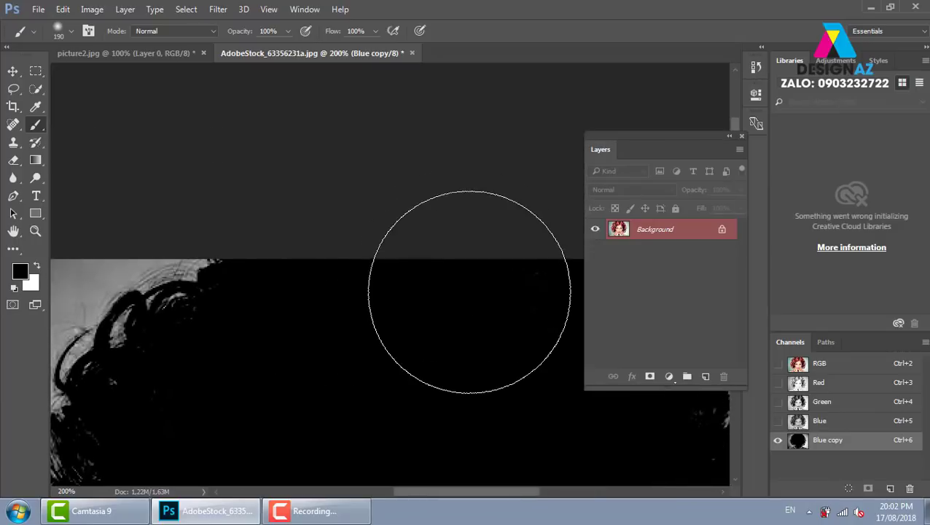
mouse_move(384, 245)
left_mouse_down()
mouse_move(396, 245)
mouse_move(352, 218)
left_mouse_up()
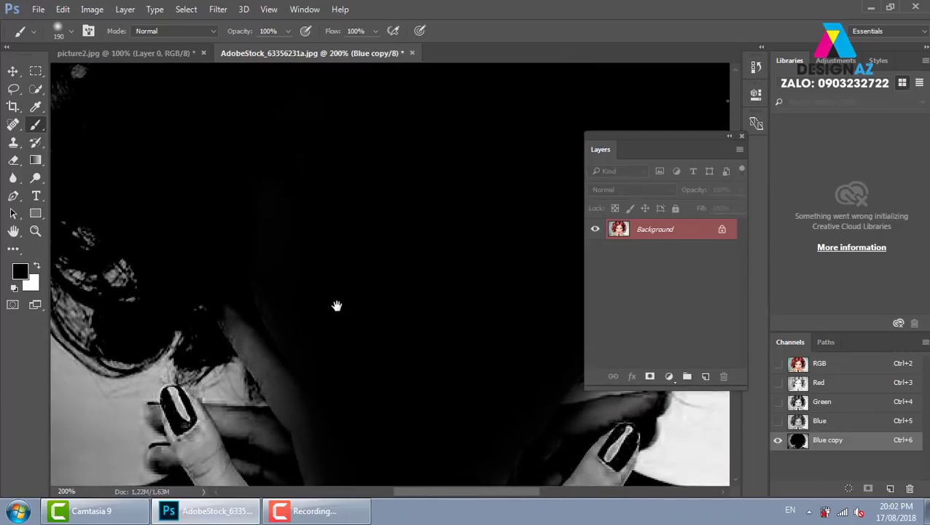
left_click_drag(395, 353, 421, 352)
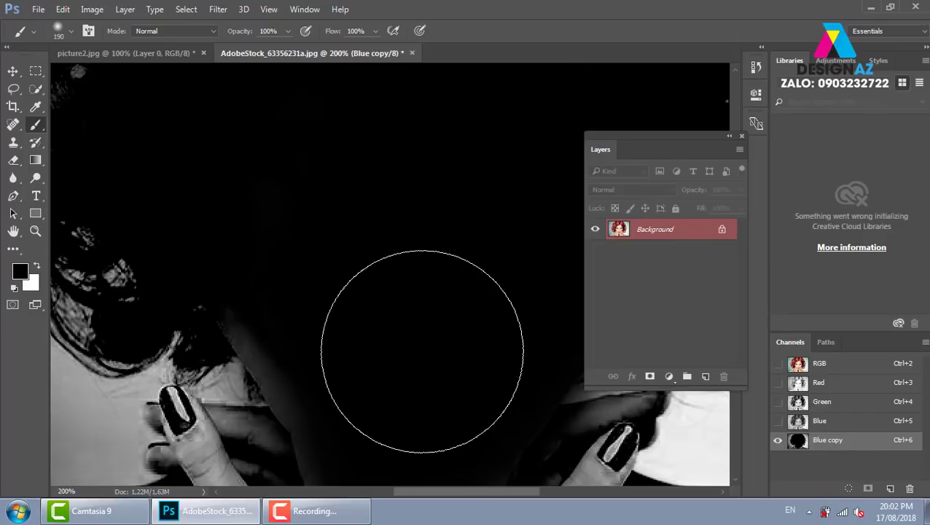
key("ctrl+0")
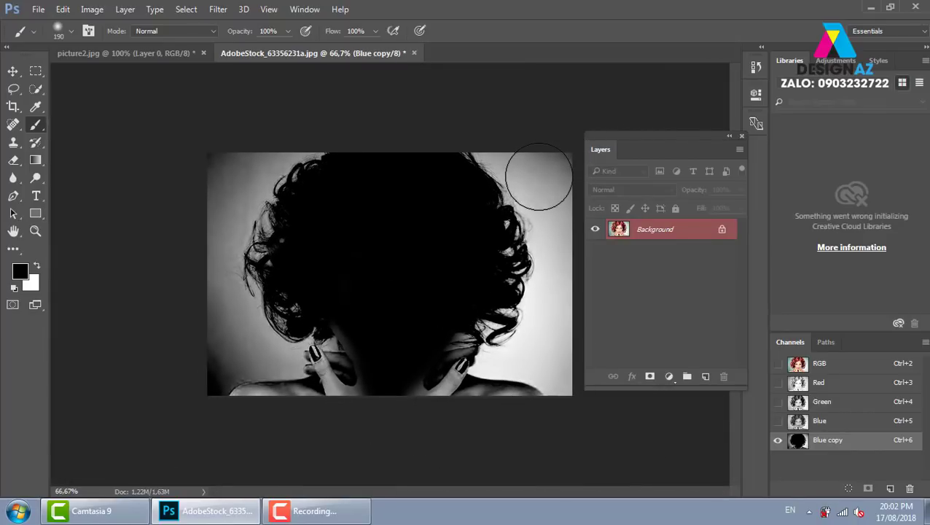
key("ctrl+1")
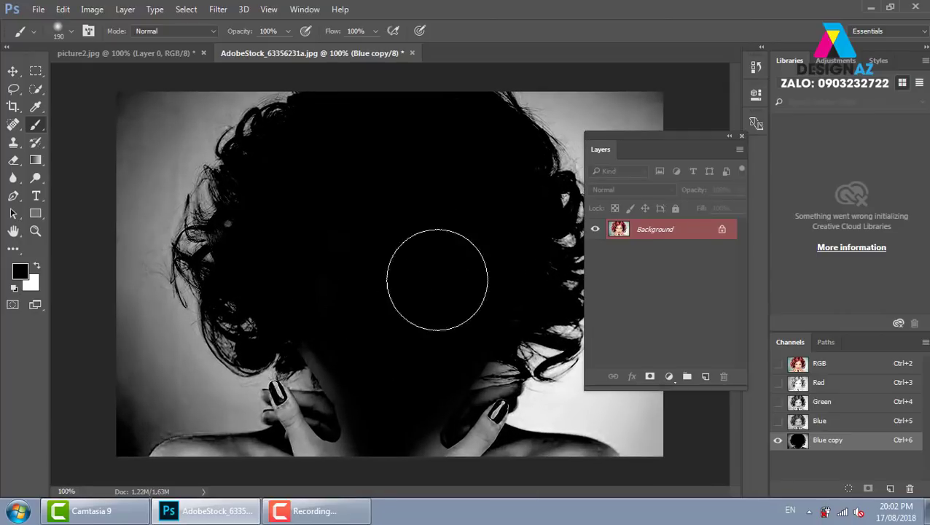
left_click(742, 136)
key("f")
Set the foreground colour to pure white and the Brush blending mode to Overlay
mouse_move(633, 218)
left_mouse_down()
mouse_move(480, 224)
mouse_move(418, 239)
left_mouse_up()
left_click(20, 269)
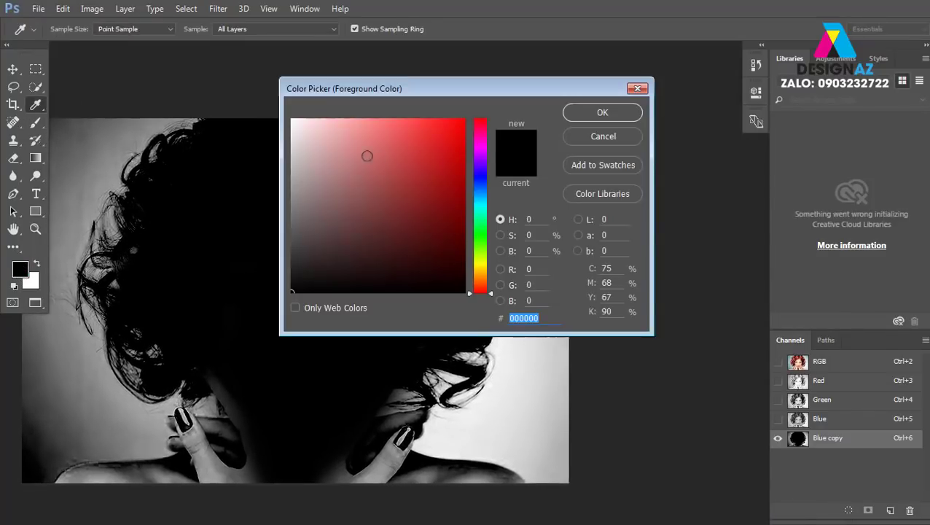
left_click_drag(367, 156, 304, 111)
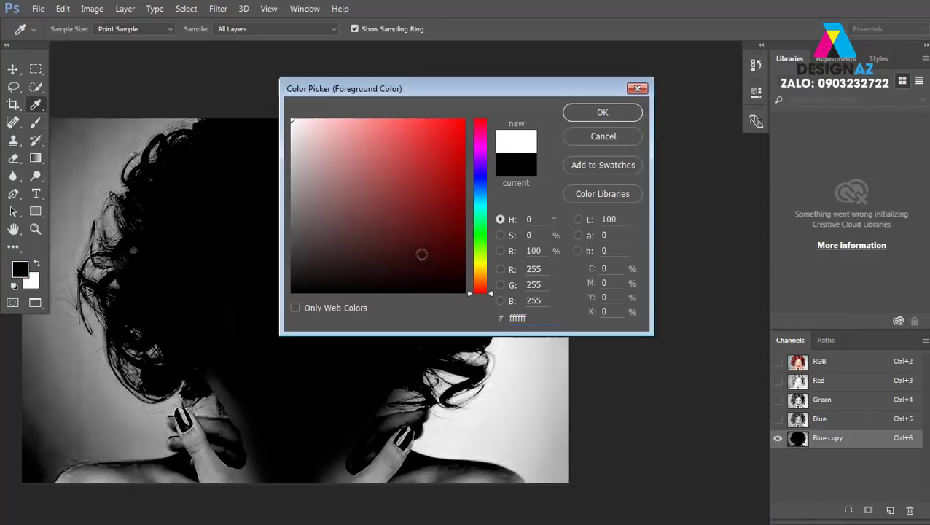
left_click(602, 112)
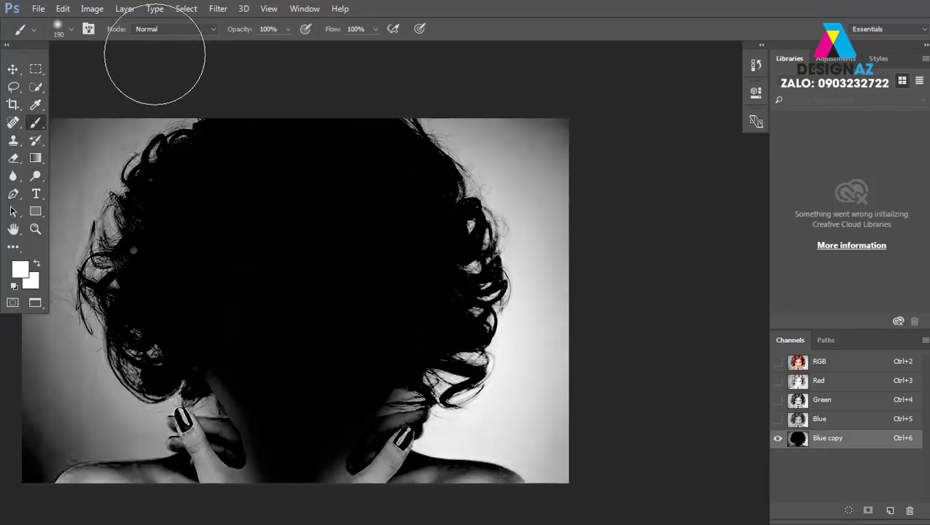
left_click(190, 32)
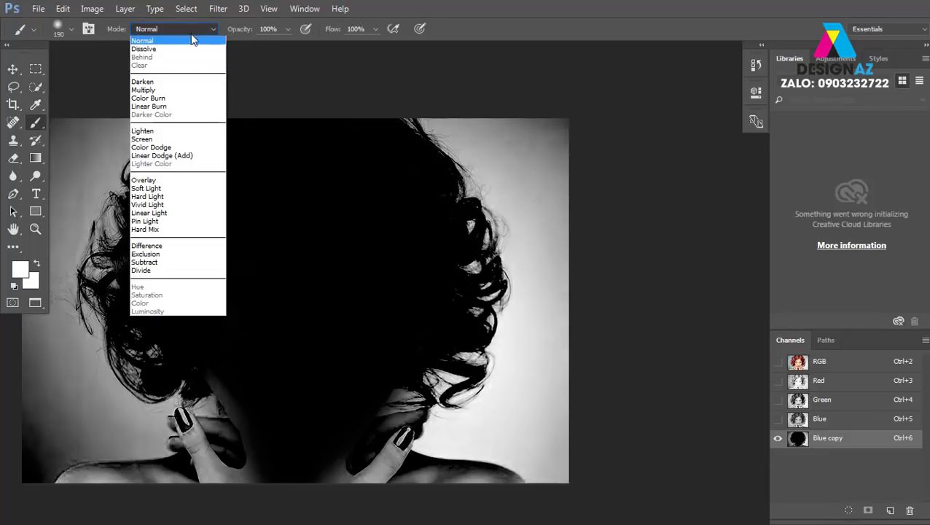
left_click(162, 180)
Paint the grey background white beside the hair on the right and upper-left sides
mouse_move(550, 98)
left_mouse_down()
mouse_move(556, 162)
mouse_move(575, 181)
left_mouse_up()
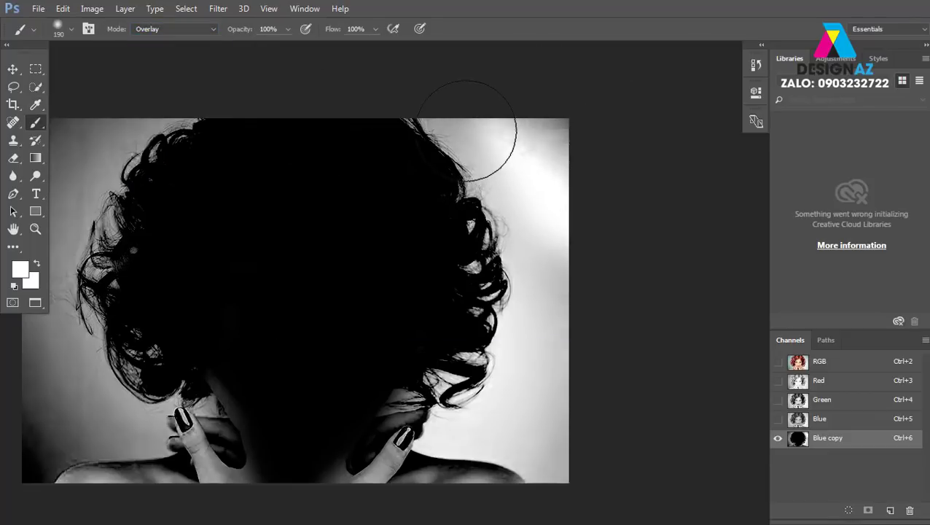
left_click_drag(461, 73, 564, 241)
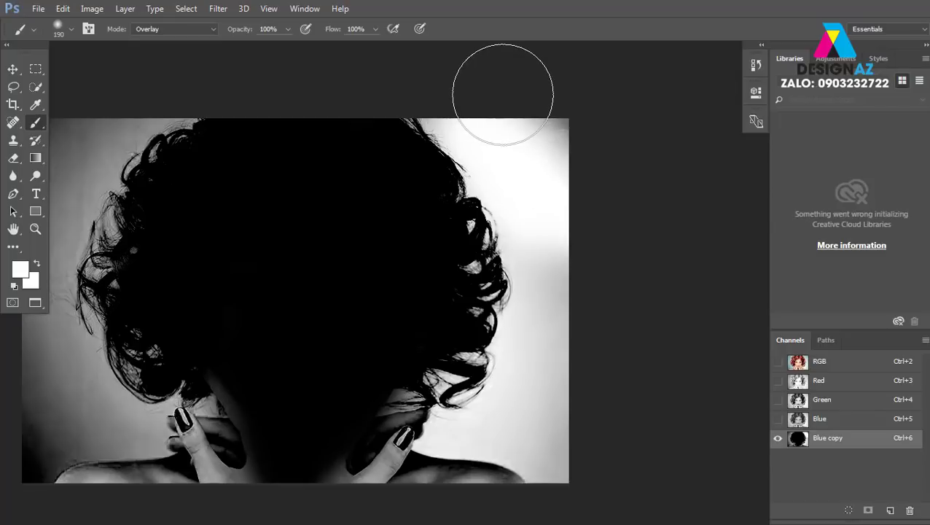
mouse_move(457, 94)
left_mouse_down()
mouse_move(587, 132)
mouse_move(520, 428)
mouse_move(554, 375)
left_mouse_up()
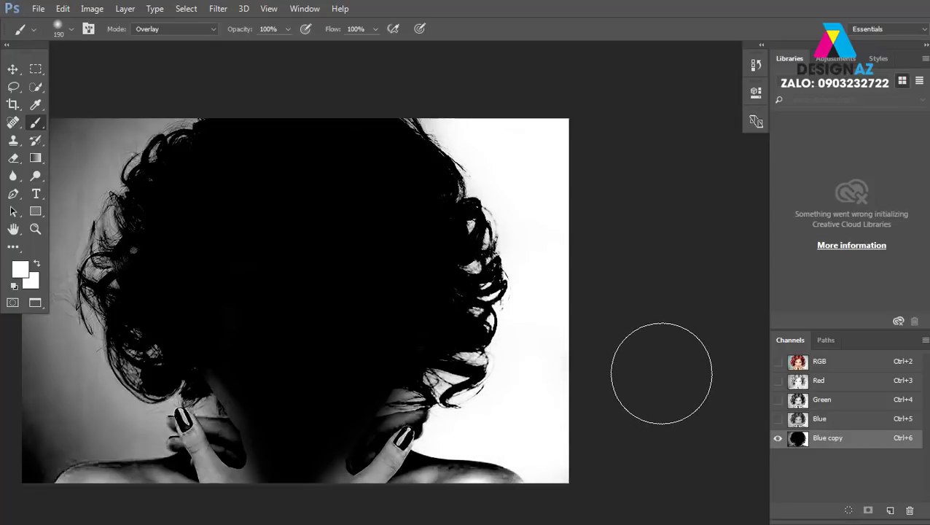
left_click_drag(345, 242, 415, 241)
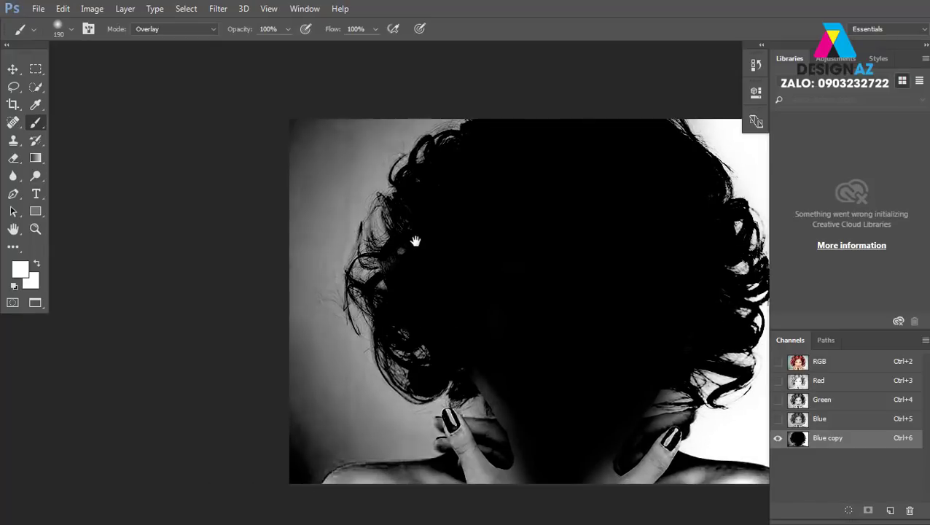
left_click_drag(293, 167, 280, 166)
left_click_drag(307, 130, 311, 103)
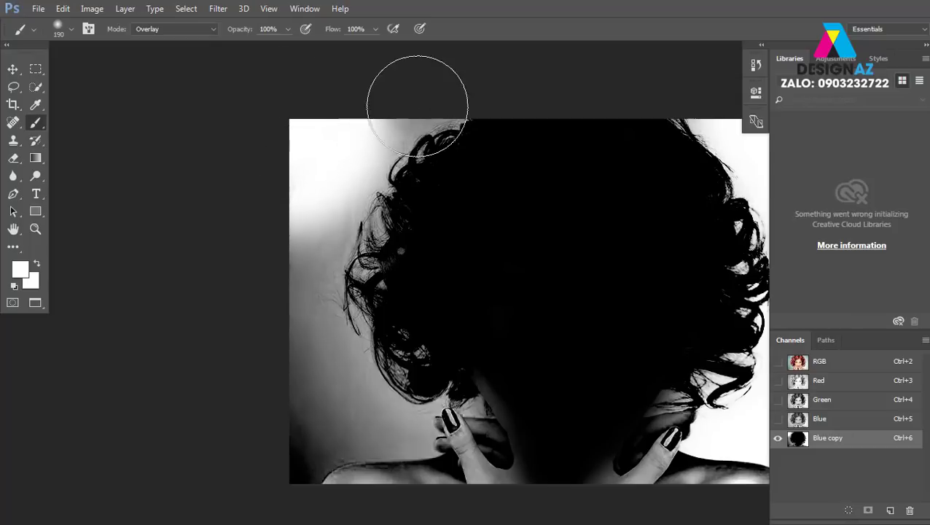
mouse_move(416, 98)
left_mouse_down()
mouse_move(339, 172)
mouse_move(312, 280)
left_mouse_up()
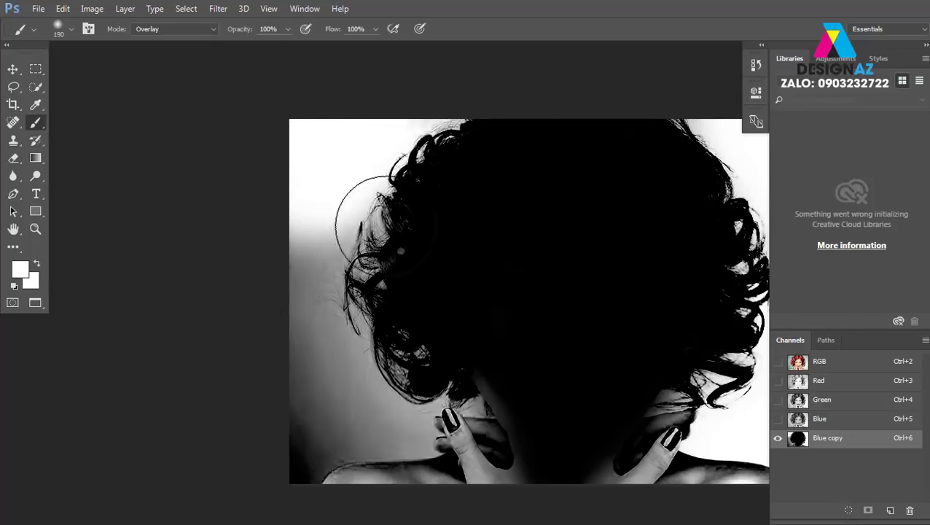
mouse_move(369, 208)
left_mouse_down()
mouse_move(301, 342)
mouse_move(307, 353)
mouse_move(307, 284)
mouse_move(293, 406)
mouse_move(333, 416)
mouse_move(342, 446)
mouse_move(299, 438)
mouse_move(311, 405)
mouse_move(238, 452)
mouse_move(288, 460)
mouse_move(279, 452)
mouse_move(291, 449)
left_mouse_up()
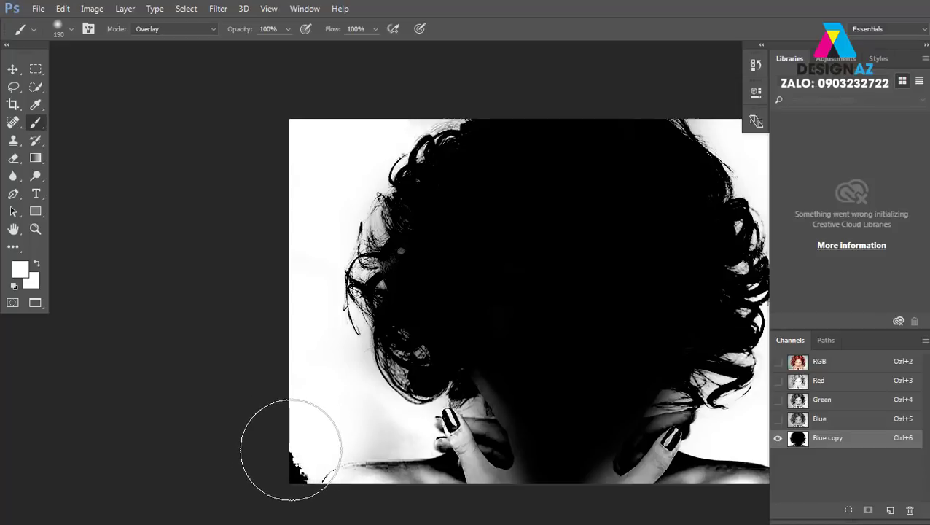
In Normal mode, paint out the lower-left black blotch, then load Blue copy as a selection
left_click(200, 30)
left_click(175, 32)
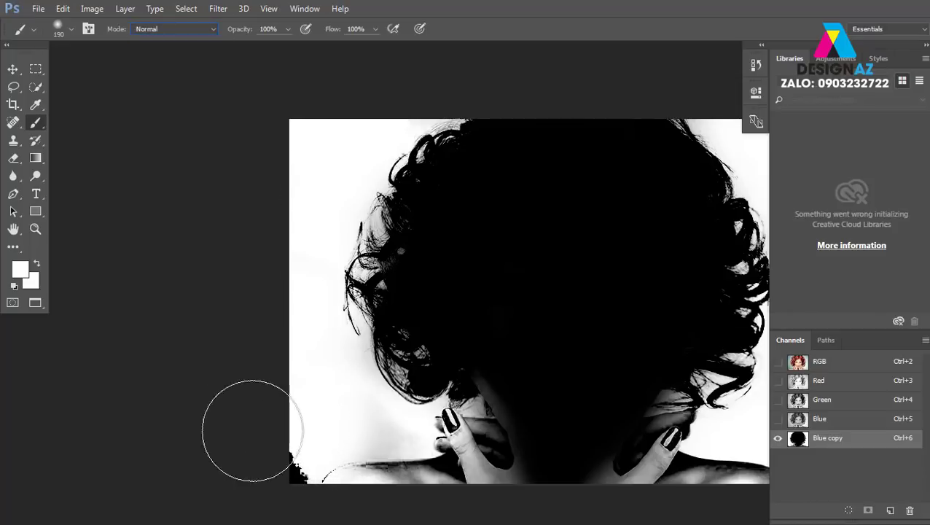
left_click_drag(252, 431, 272, 446)
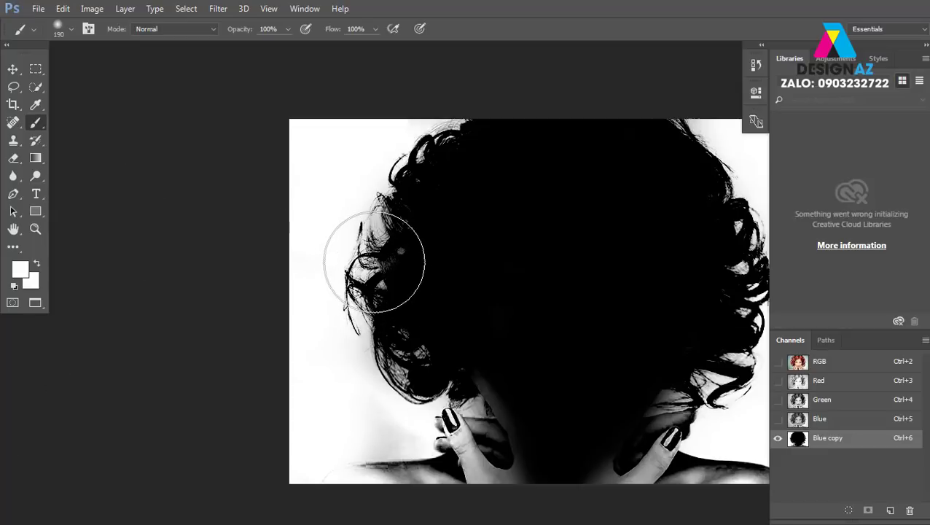
left_click(798, 440, "ctrl")
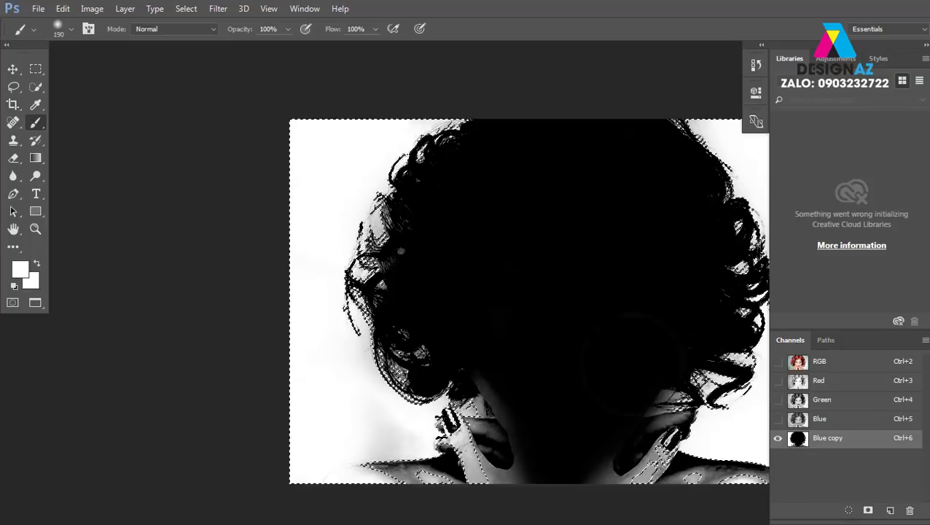
Return to the RGB channel, reset default colours, and add a layer mask from the selection to Layer 0
left_click(839, 361)
key("d")
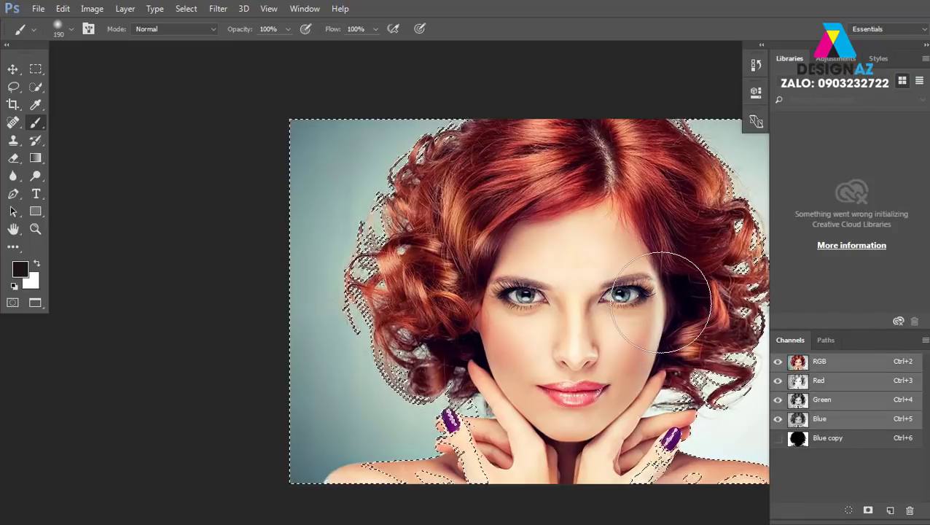
key("F7")
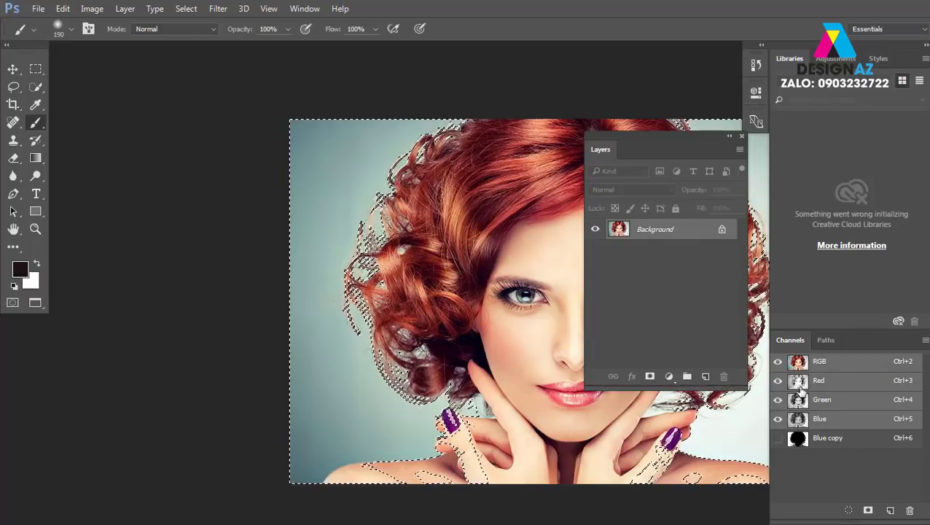
left_click(649, 377)
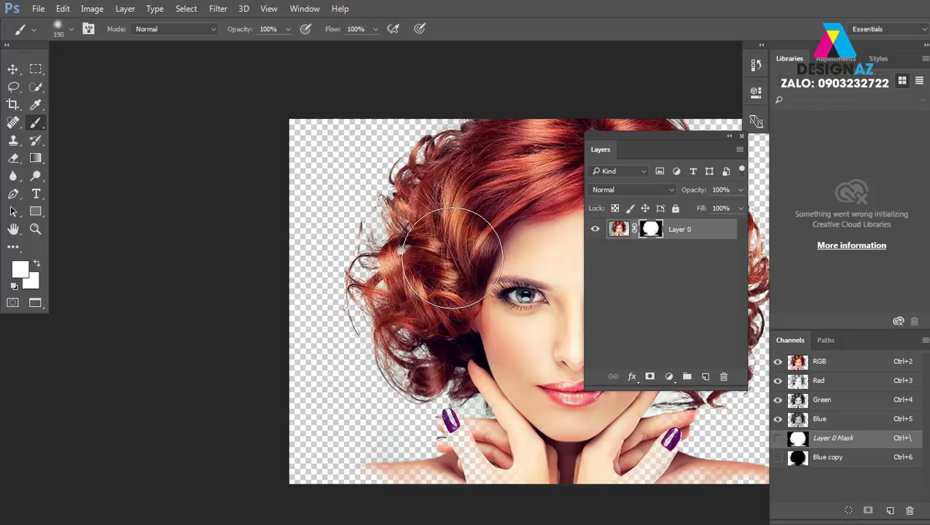
Zoom and pan around the masked curls to inspect the hair edges
scroll(452, 259, "up", 5)
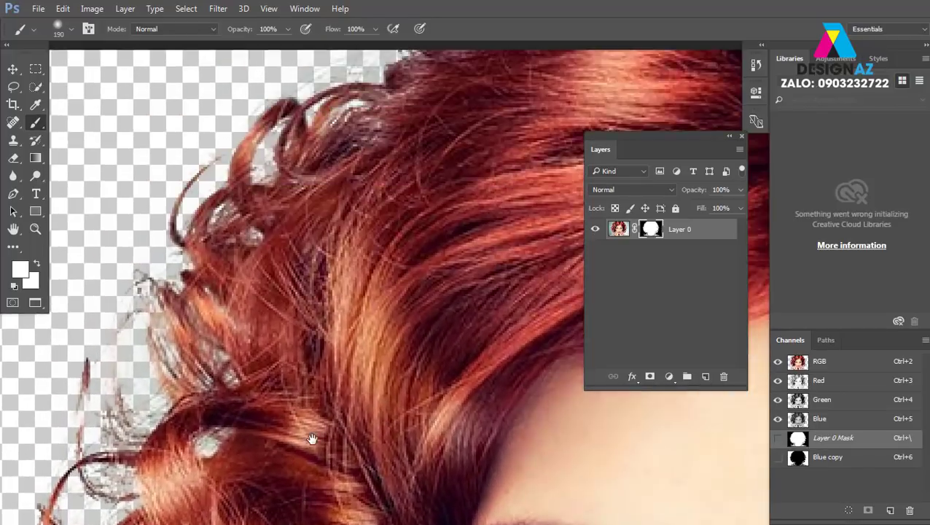
left_click_drag(306, 167, 265, 251)
scroll(265, 252, "down", 5)
scroll(186, 201, "down", 3)
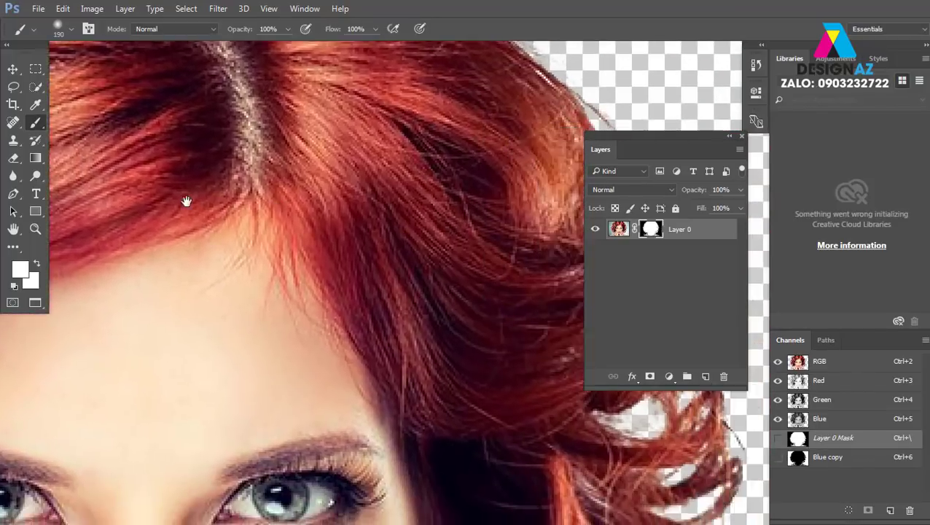
scroll(238, 311, "right", 5)
scroll(527, 435, "down", 2)
scroll(527, 435, "left", 2)
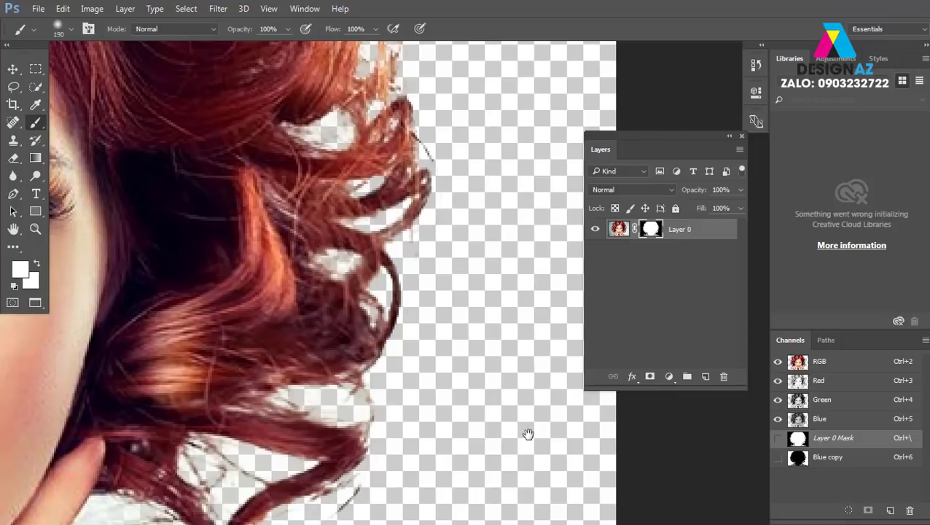
Select the Move tool and open beauty-nature-reflections-wallpaper-high-quality-bk1vfmp010.jpg from thuvienanh > thiênnhien
scroll(528, 435, "down", 3)
scroll(529, 431, "down", 3)
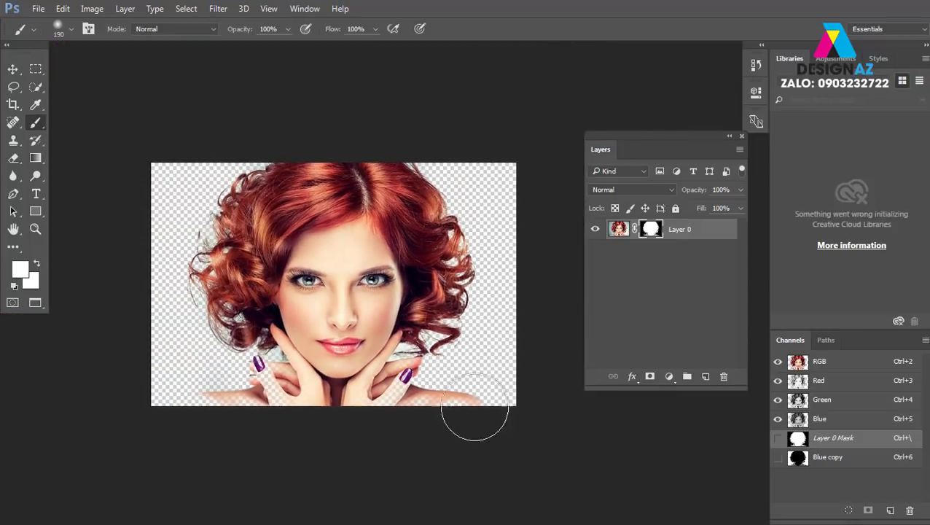
left_click(13, 69)
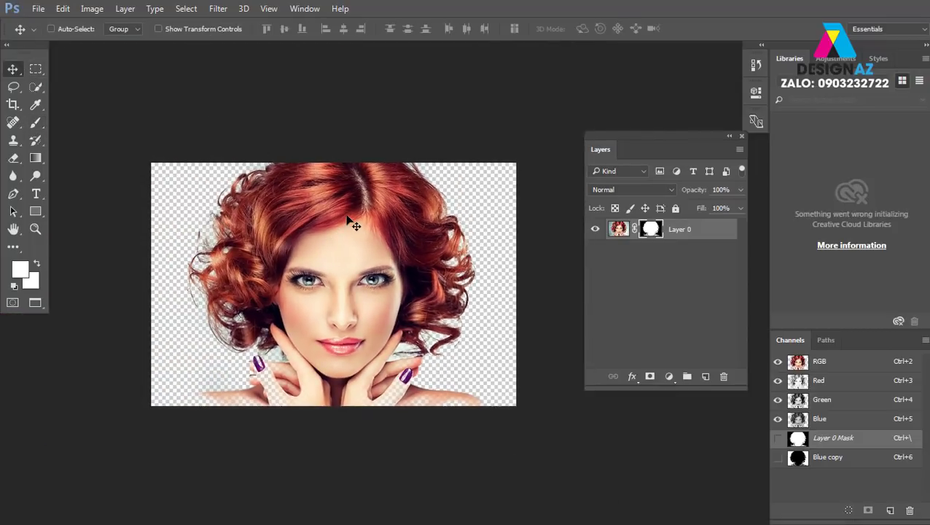
key("ctrl+o")
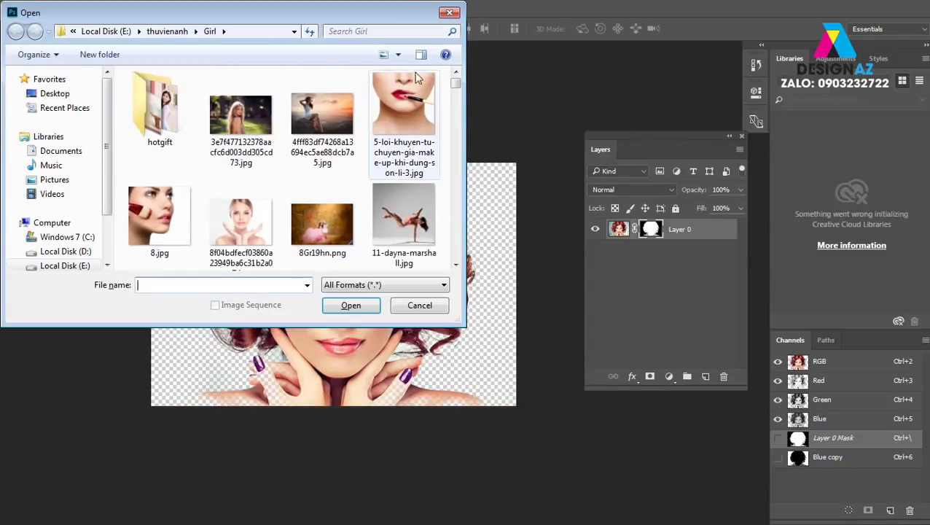
left_click(177, 31)
left_click(337, 172)
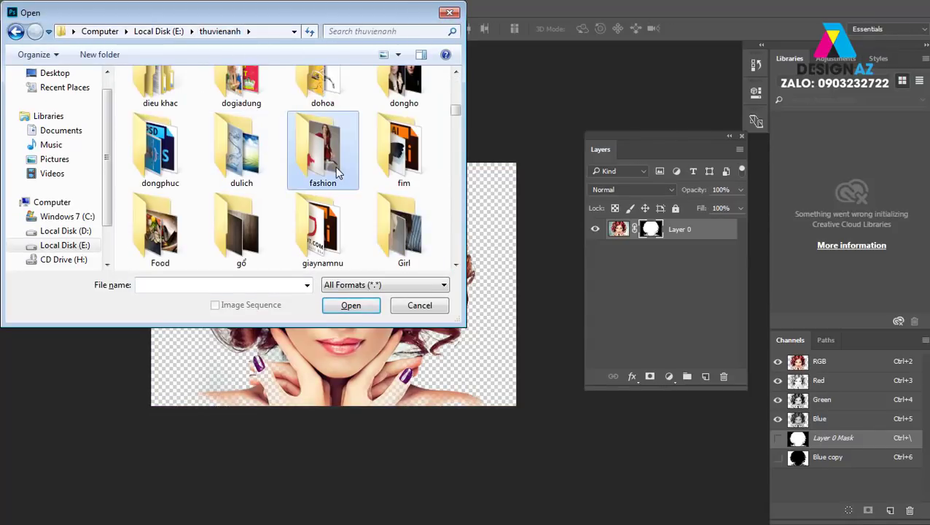
key("t")
key("t")
key("t")
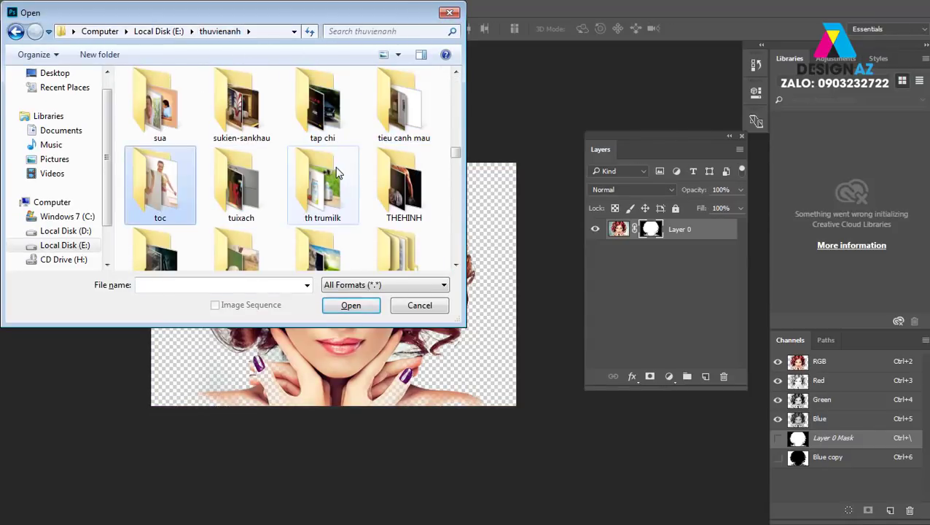
key("t")
key("t")
key("t")
key("t")
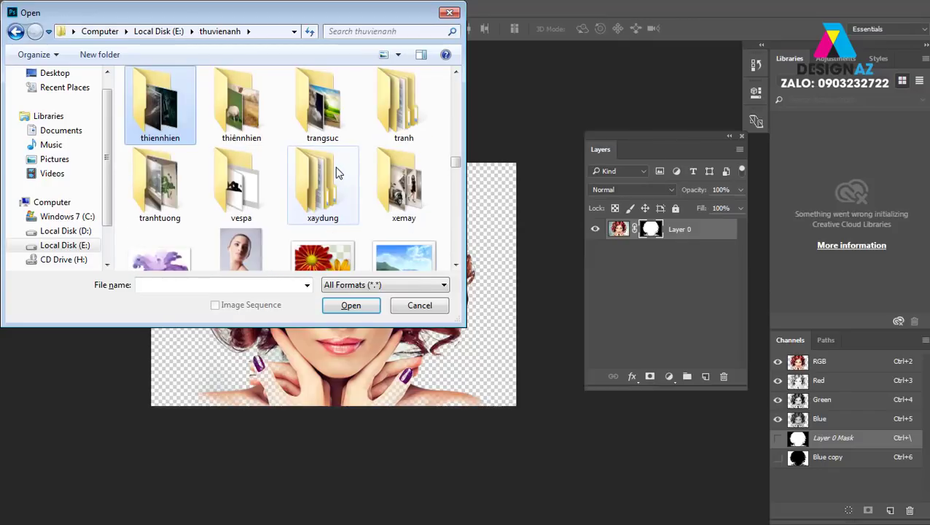
double_click(235, 119)
left_click(322, 99)
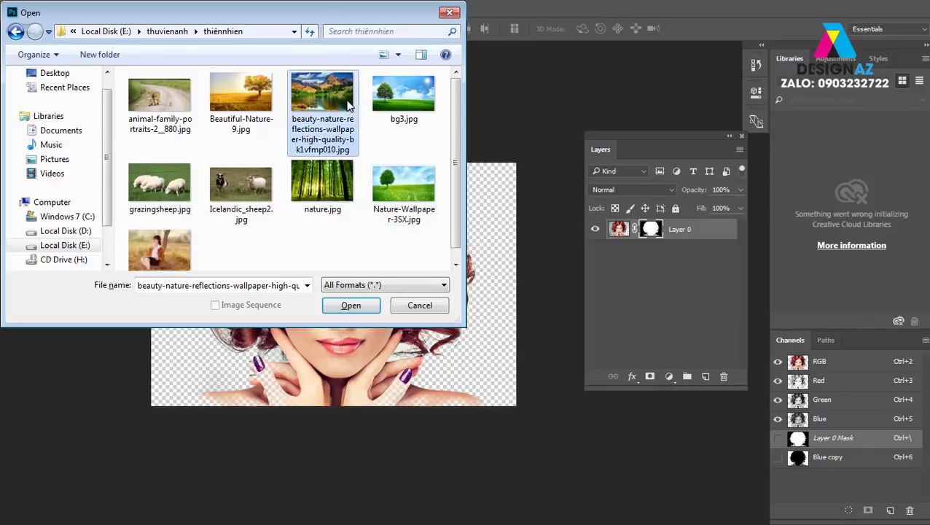
left_click(369, 309)
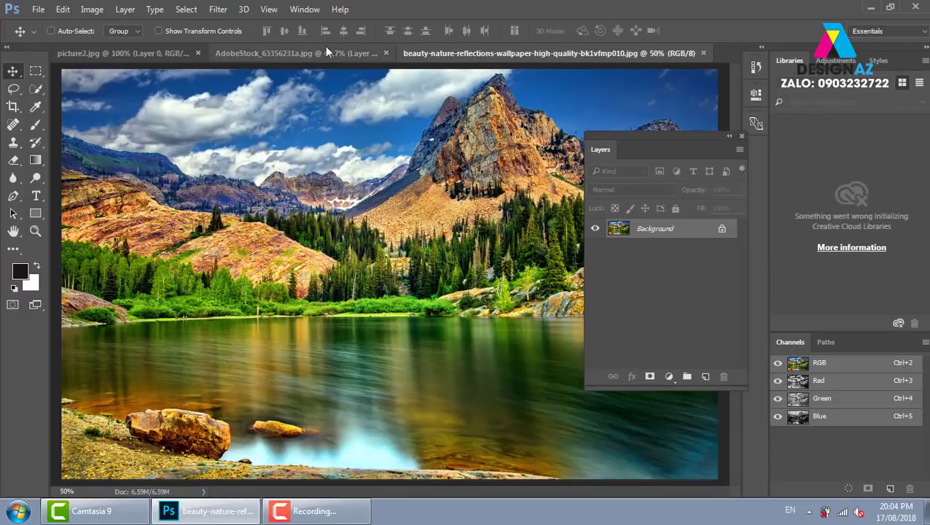
Drag the woman layer's image from its document into the landscape document
left_click(326, 52)
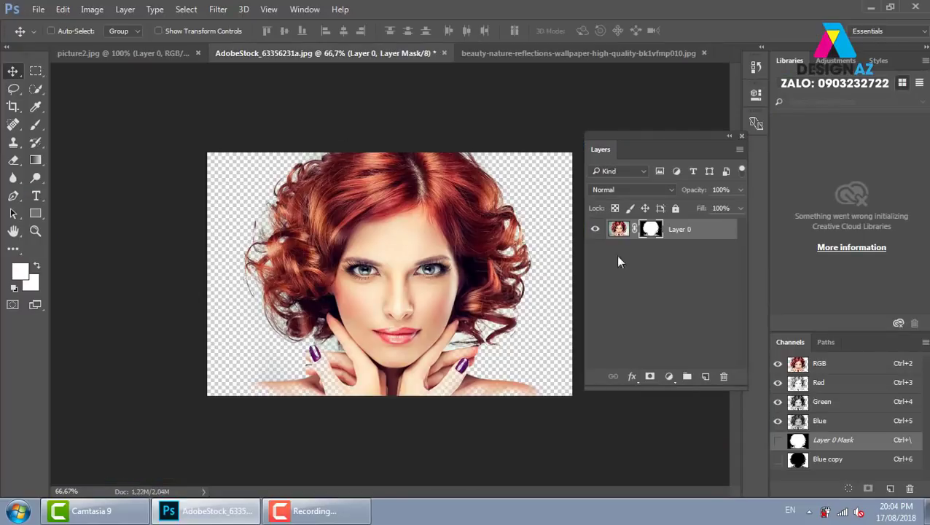
left_click(618, 229)
mouse_move(443, 235)
left_mouse_down()
mouse_move(575, 65)
mouse_move(402, 340)
left_mouse_up()
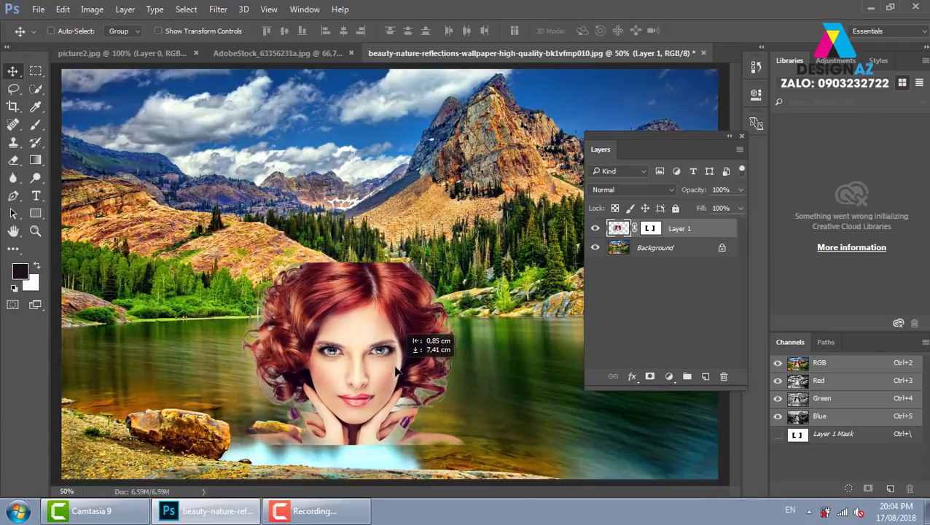
key("ctrl+minus")
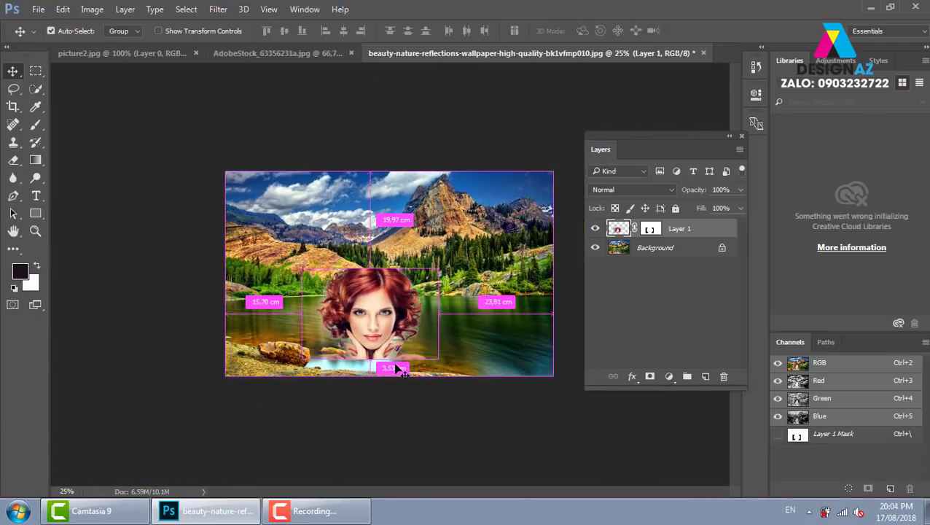
Scale the woman up to about 242% and position her over the landscape
key("ctrl+t")
left_click_drag(437, 269, 529, 211)
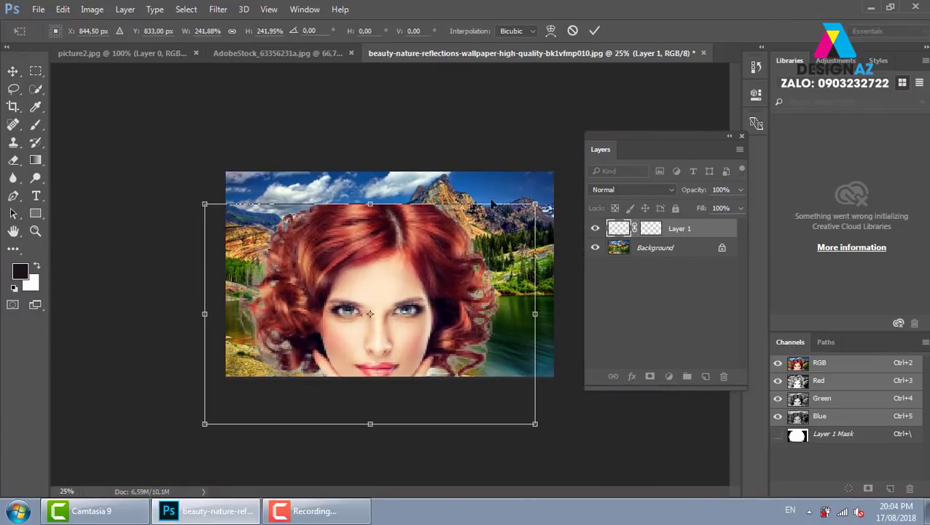
left_click_drag(409, 314, 441, 271)
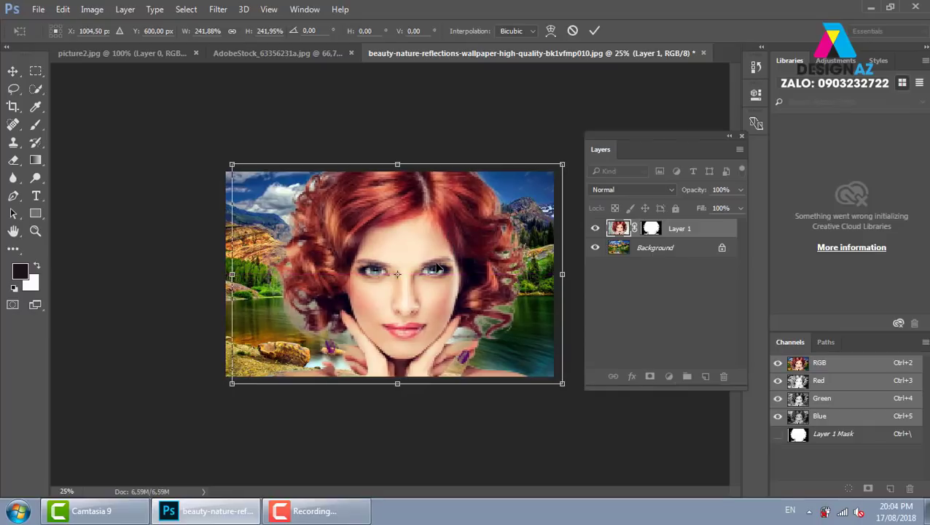
key("Return")
key("ctrl+plus")
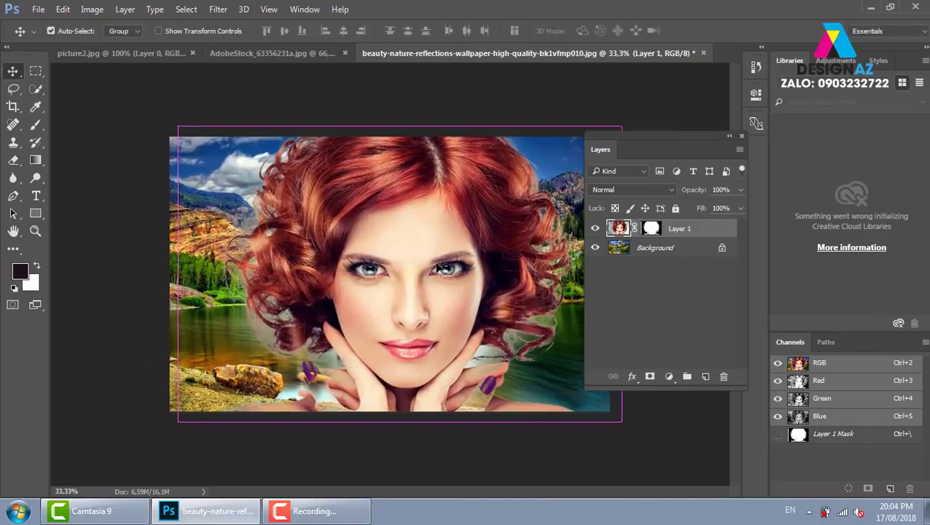
key("ctrl+plus")
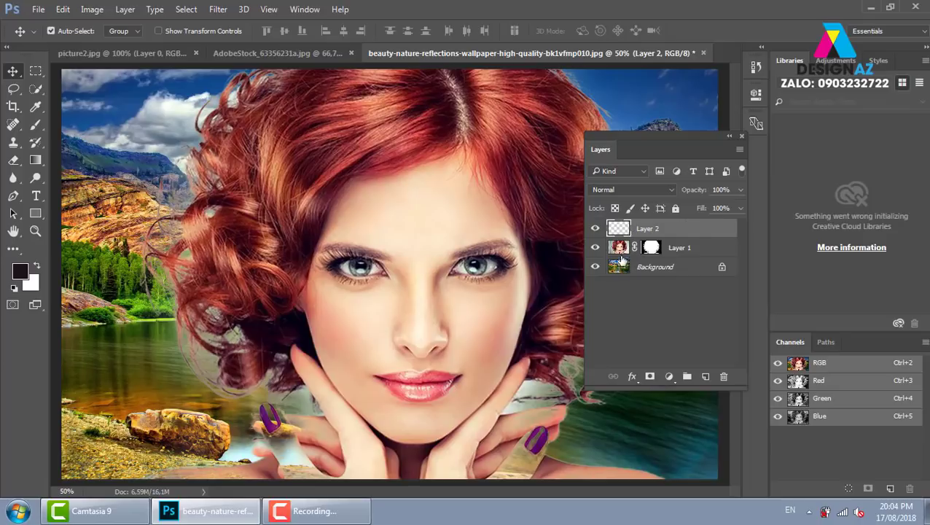
Set Layer 2's blend mode to Multiply
left_click(650, 191)
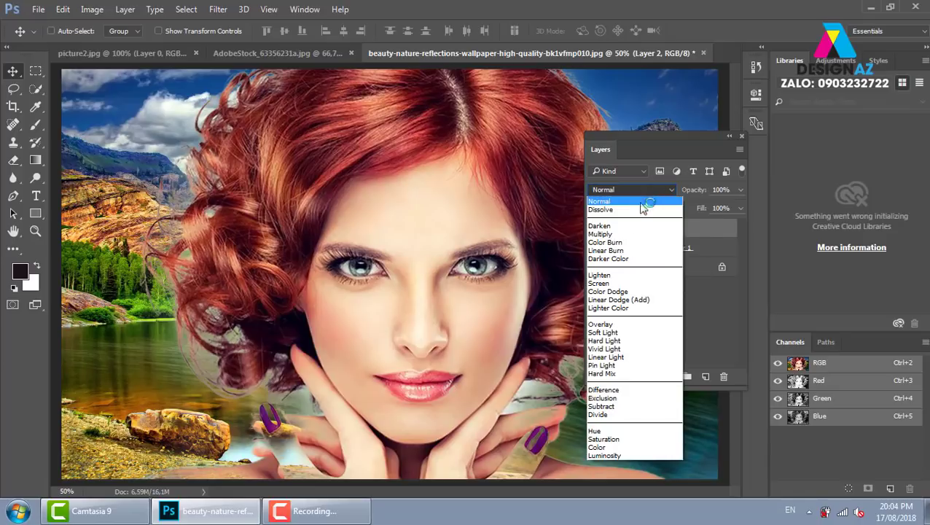
left_click(623, 232)
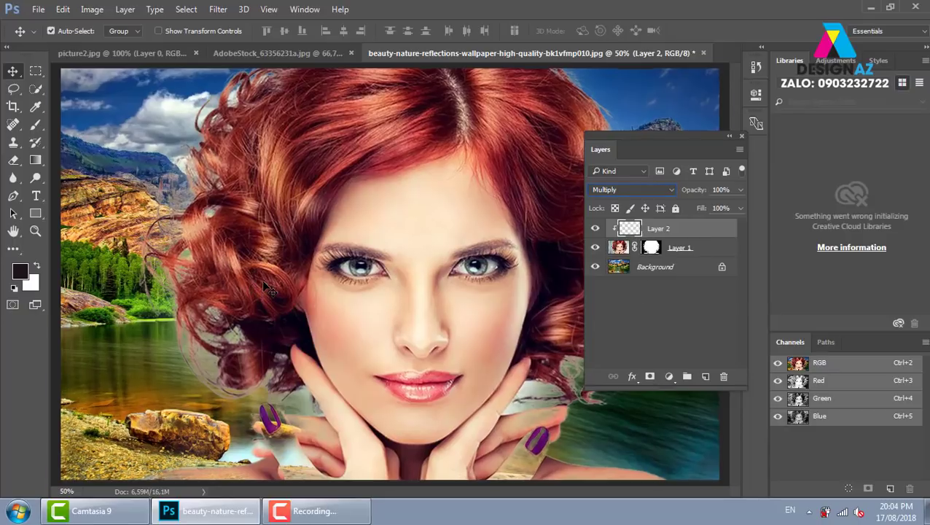
key("ctrl+plus")
key("ctrl+plus")
left_click_drag(239, 331, 411, 270)
Sample the reddish hair colour and paint over the grey-green and teal patches in the hair
key("b")
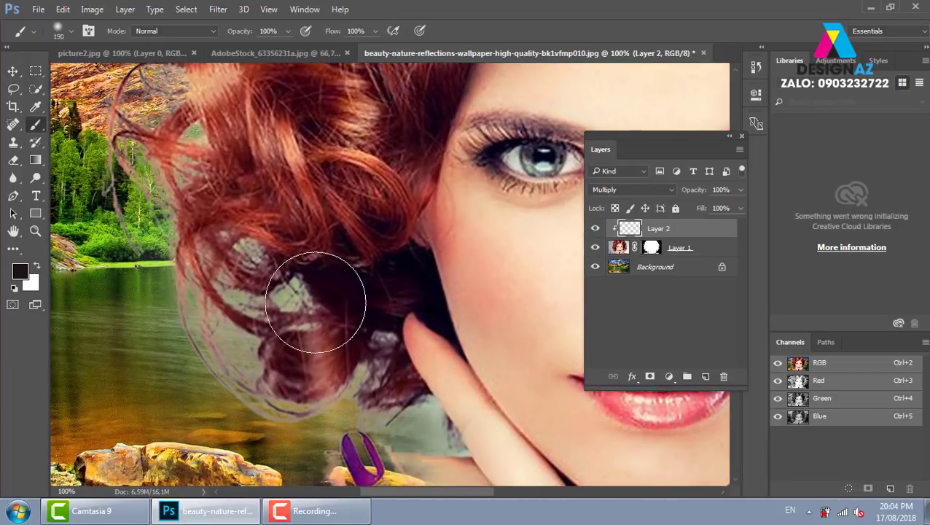
key("i")
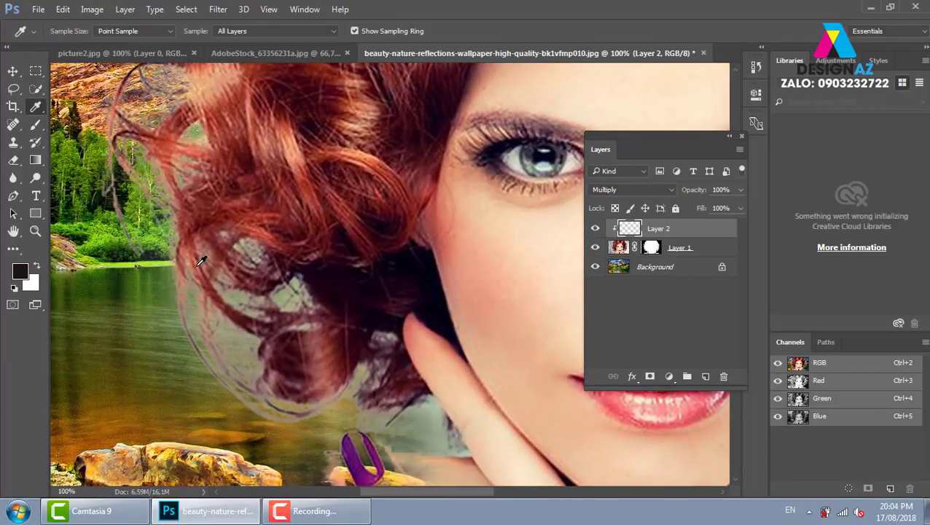
left_click(201, 261)
key("b")
left_click_drag(209, 328, 339, 413)
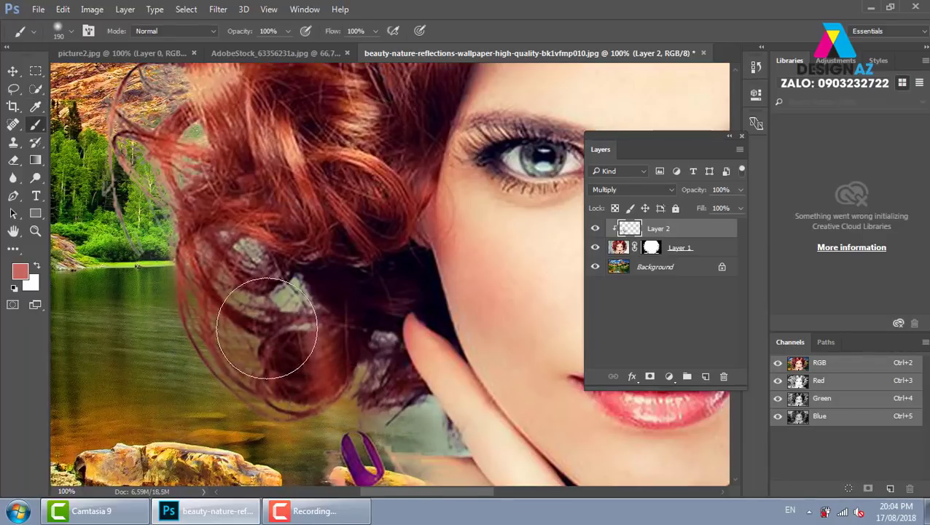
left_click_drag(249, 270, 271, 271)
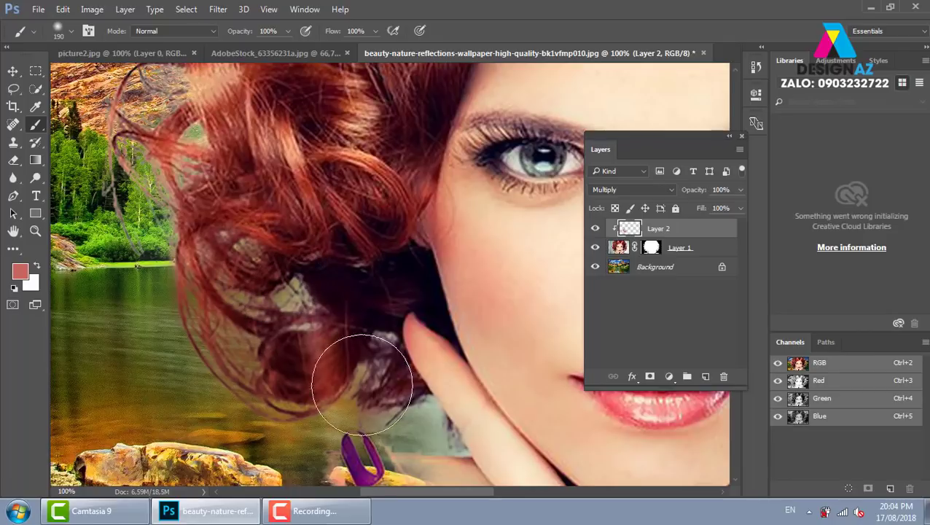
left_click_drag(332, 374, 452, 444)
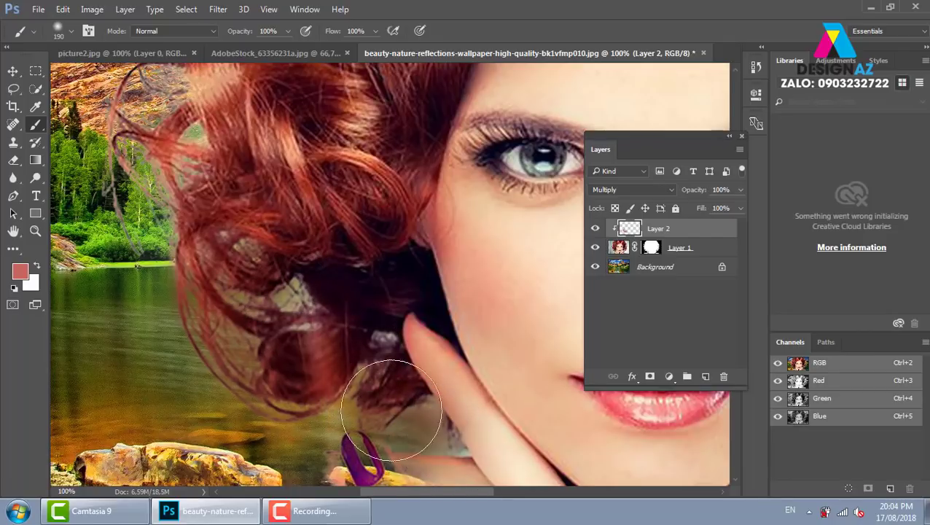
Sample a peach tone and paint it over the left hair edge
left_click_drag(180, 266, 264, 332)
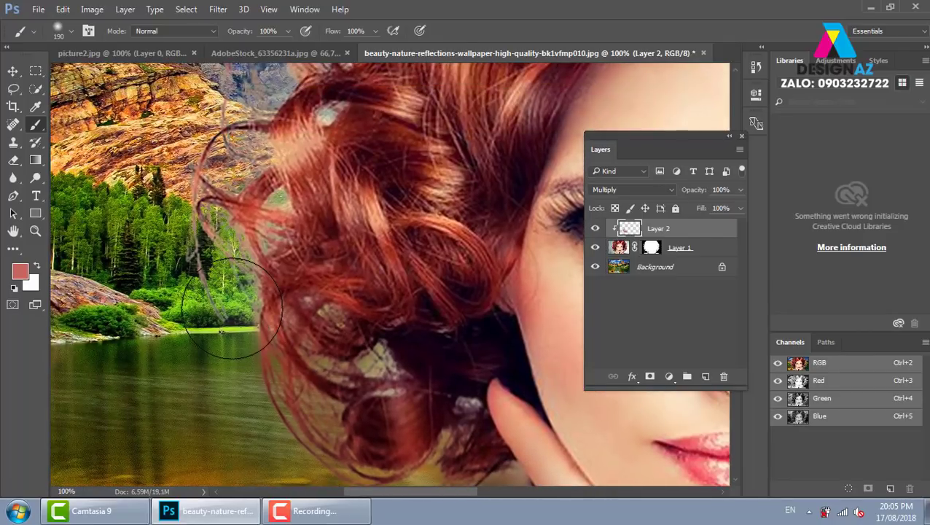
key("i")
left_click(212, 234)
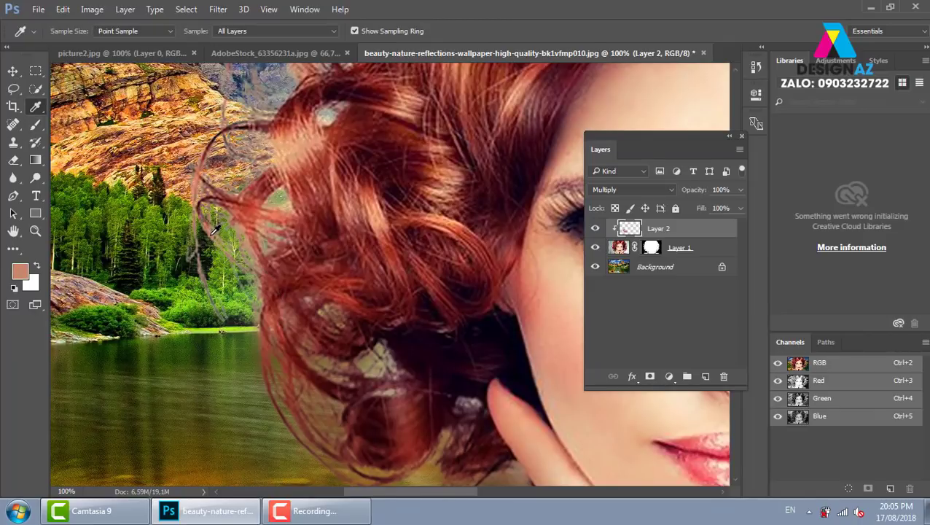
key("b")
left_click_drag(212, 232, 244, 144)
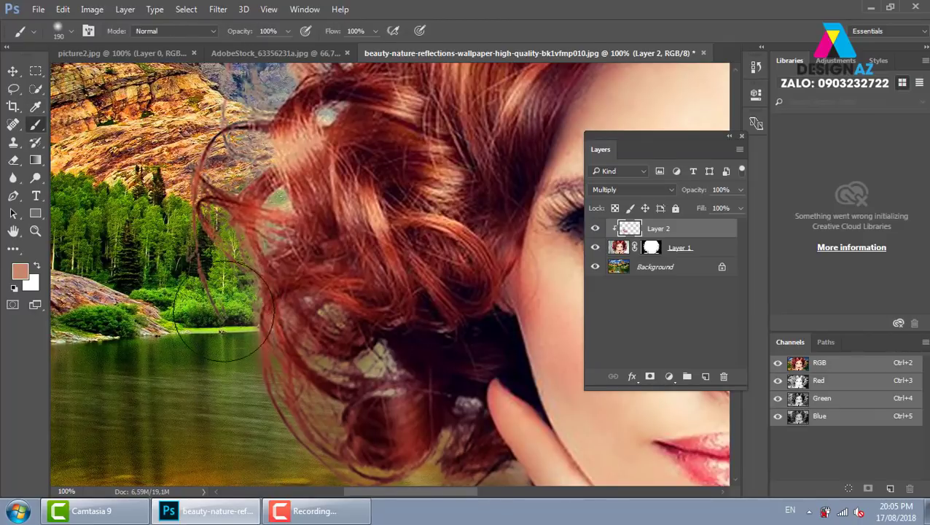
Darken the light fringe along the hair edge and the light streaks in the water beside it
scroll(277, 248, "up", 3)
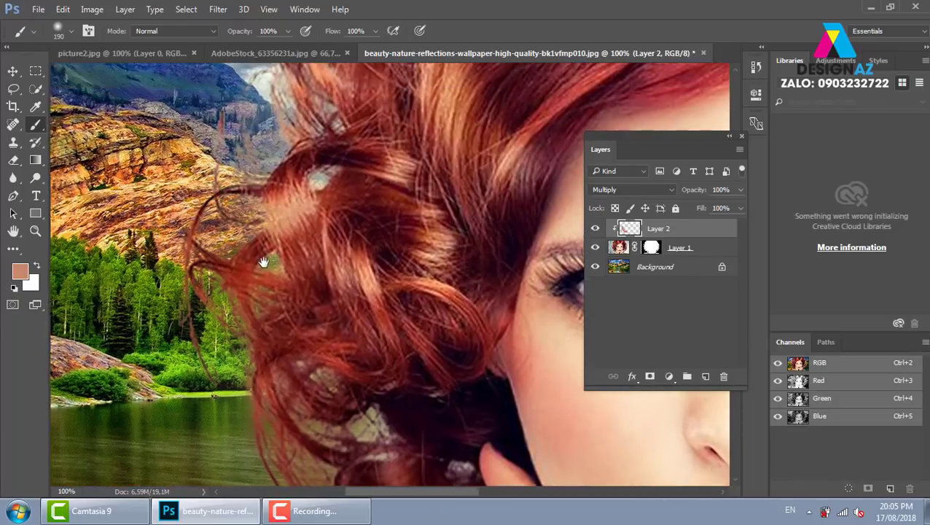
scroll(218, 183, "up", 4)
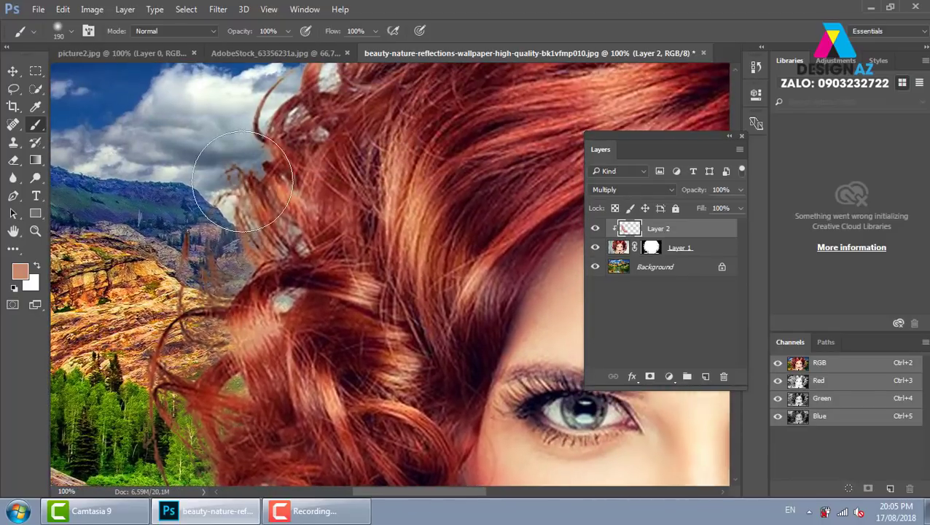
scroll(205, 204, "up", 2)
scroll(218, 189, "up", 2)
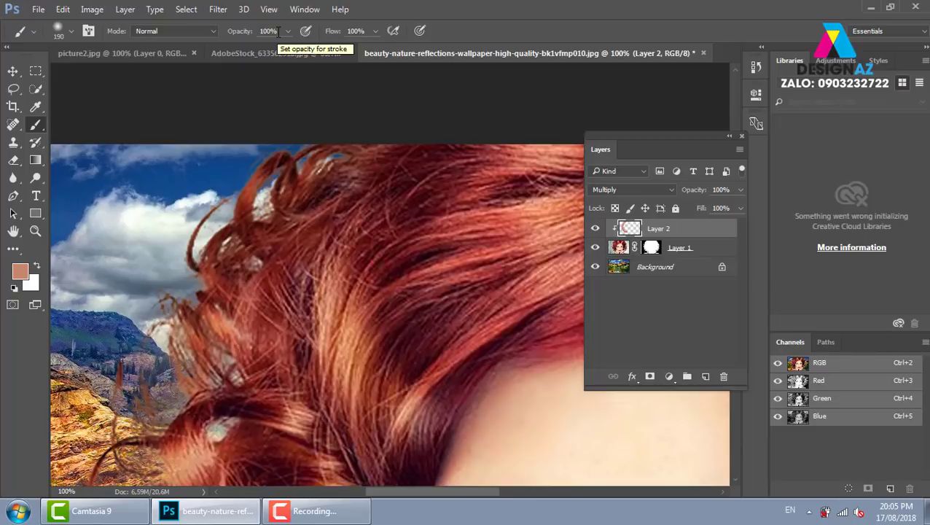
scroll(299, 166, "right", 3)
scroll(300, 166, "right", 3)
scroll(300, 166, "down", 1)
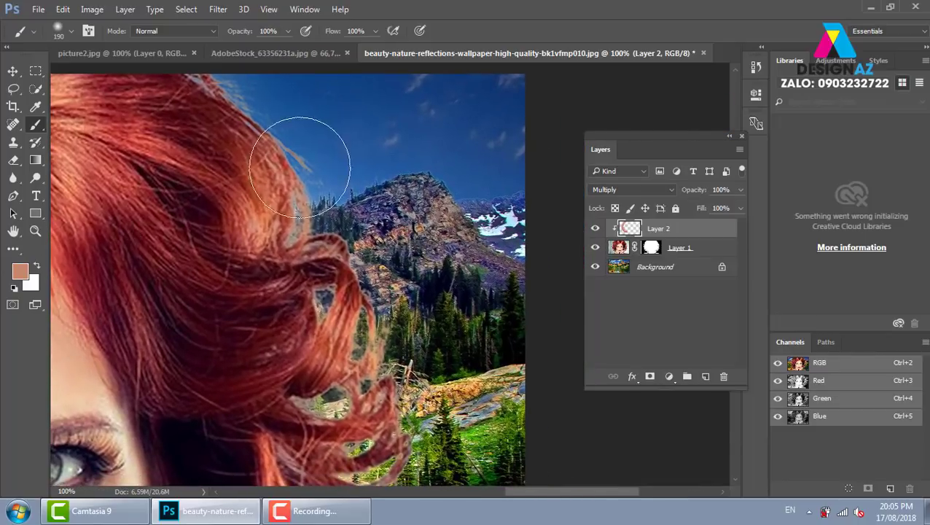
left_click_drag(299, 167, 434, 430)
mouse_move(397, 381)
left_mouse_down()
mouse_move(417, 260)
mouse_move(377, 257)
mouse_move(441, 224)
left_mouse_up()
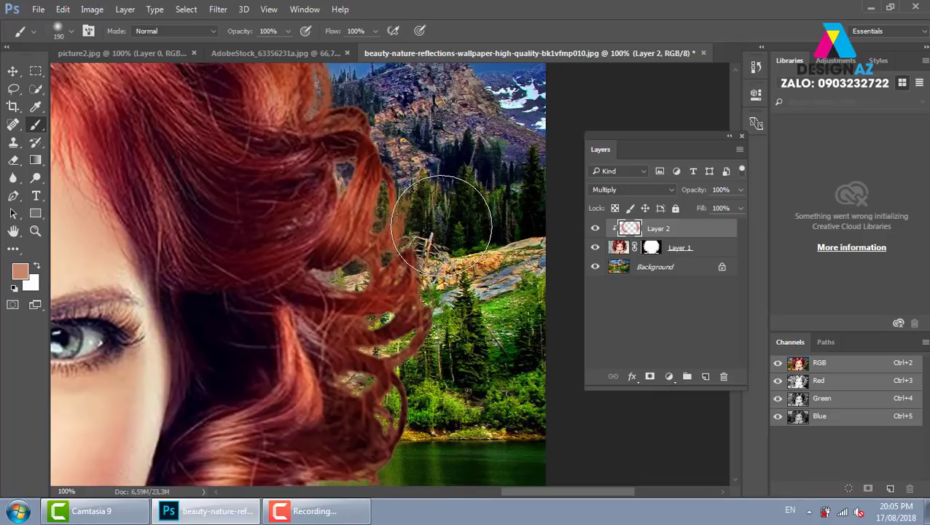
key("ctrl+minus")
key("ctrl+minus")
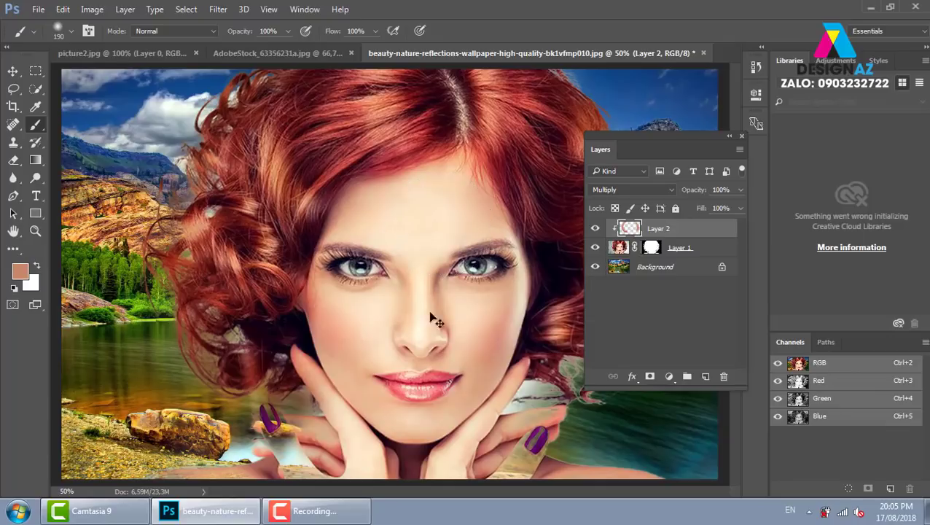
key("ctrl+minus")
left_click_drag(561, 340, 510, 350)
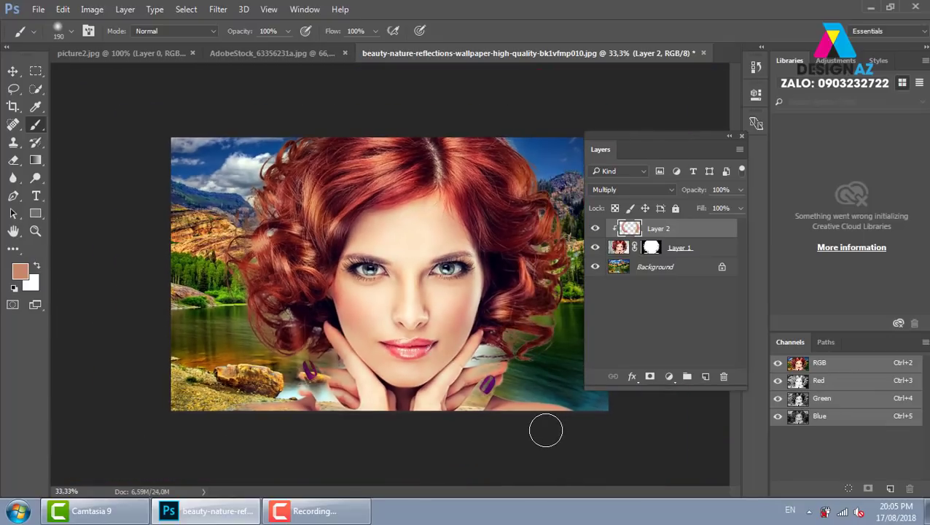
Merge Layer 1 and Layer 2, then apply Levels with the black input at 22
left_click(701, 247, "shift")
key("ctrl+e")
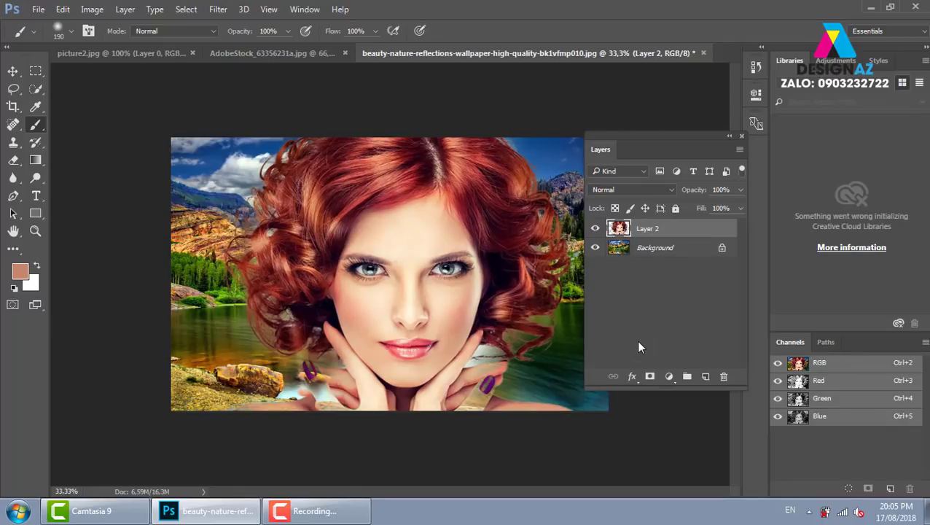
key("ctrl+l")
left_click_drag(588, 257, 599, 257)
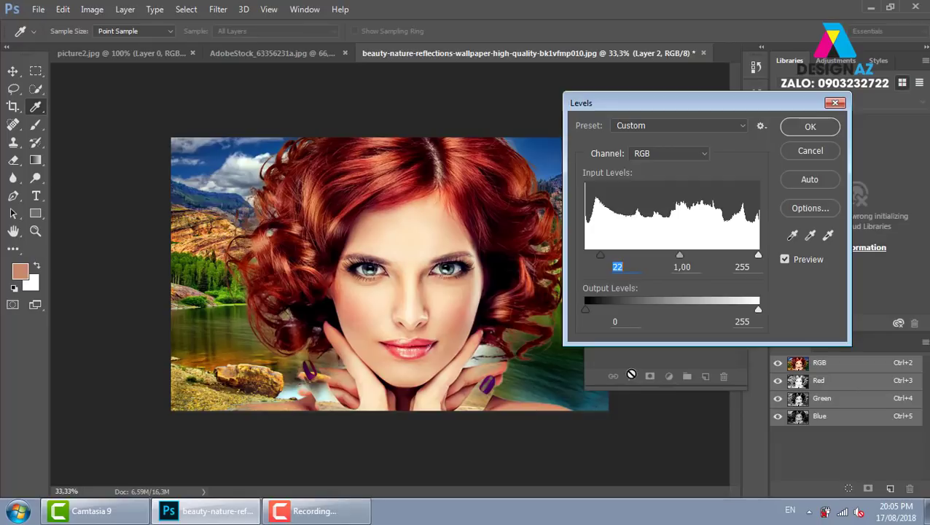
left_click(810, 127)
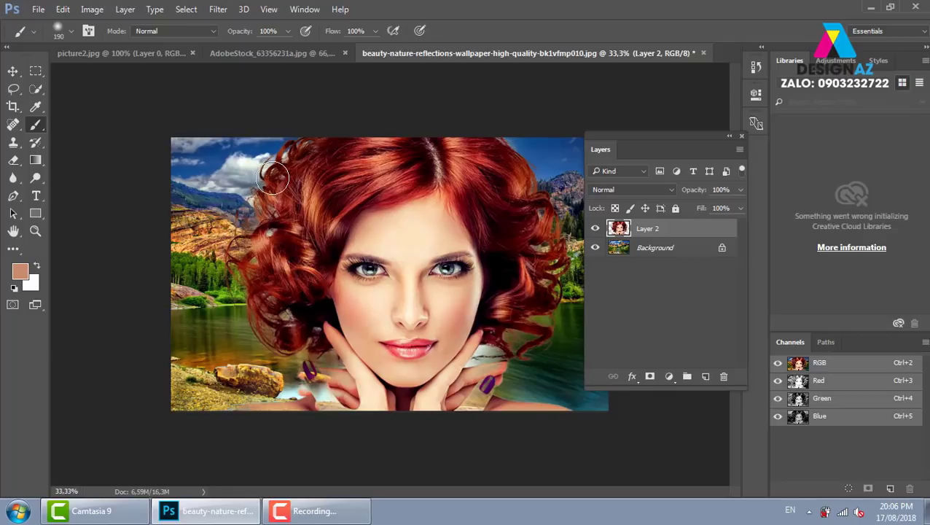
In the Open dialog, browse up from thuvienanh to Local Disk (E:) and into PHOTOSHOP
key("ctrl+o")
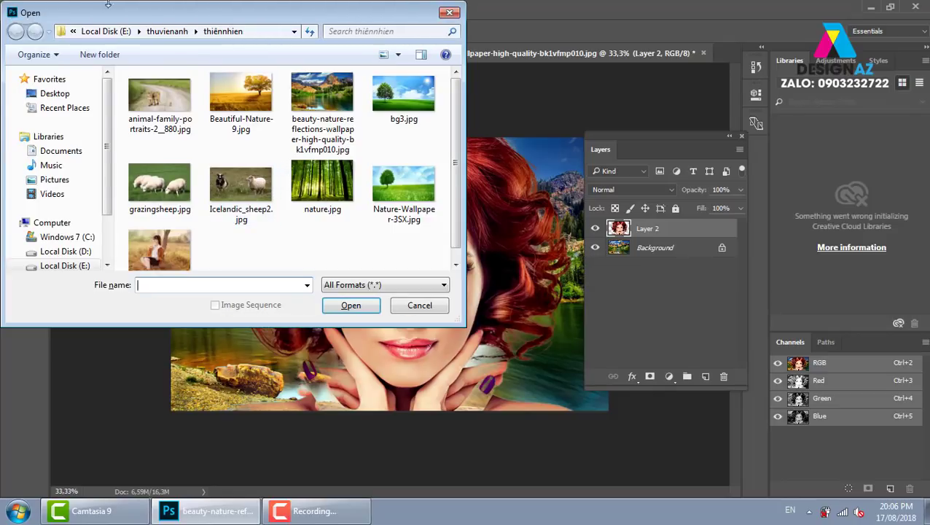
left_click(167, 31)
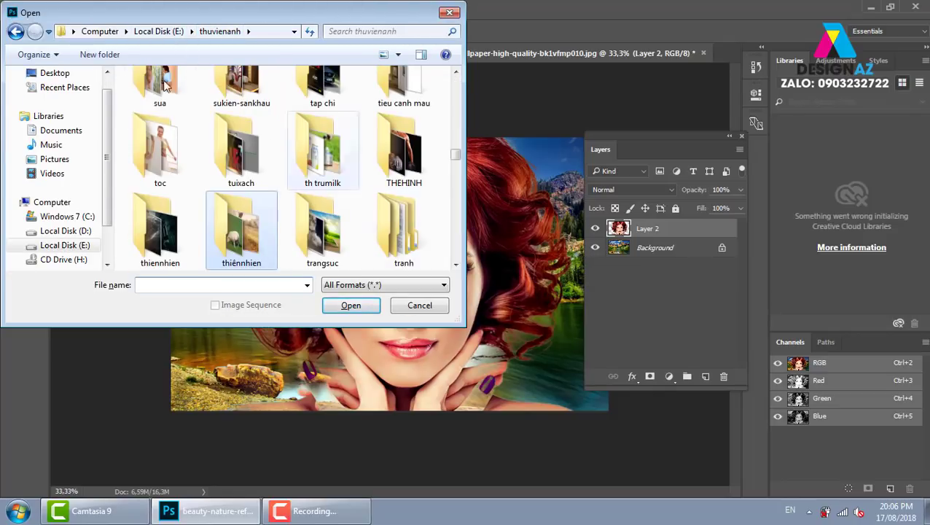
left_click(167, 31)
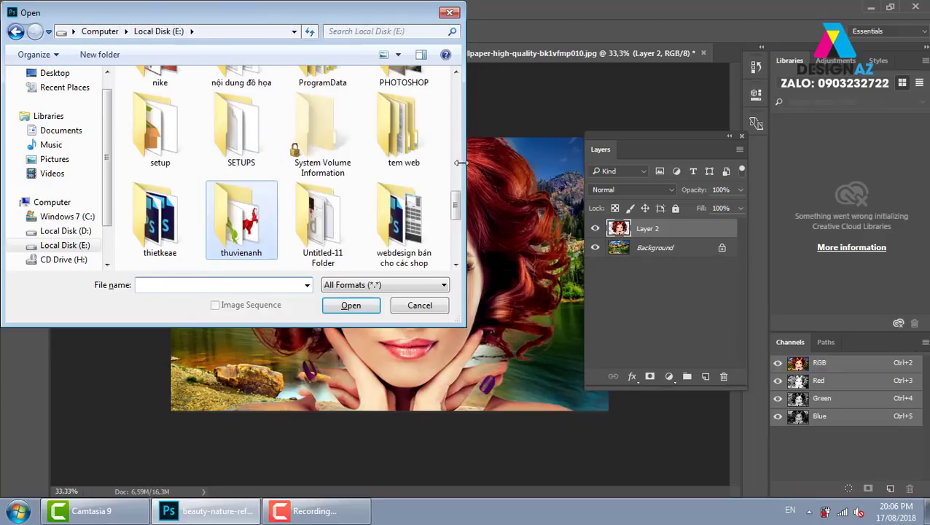
left_click_drag(455, 211, 460, 212)
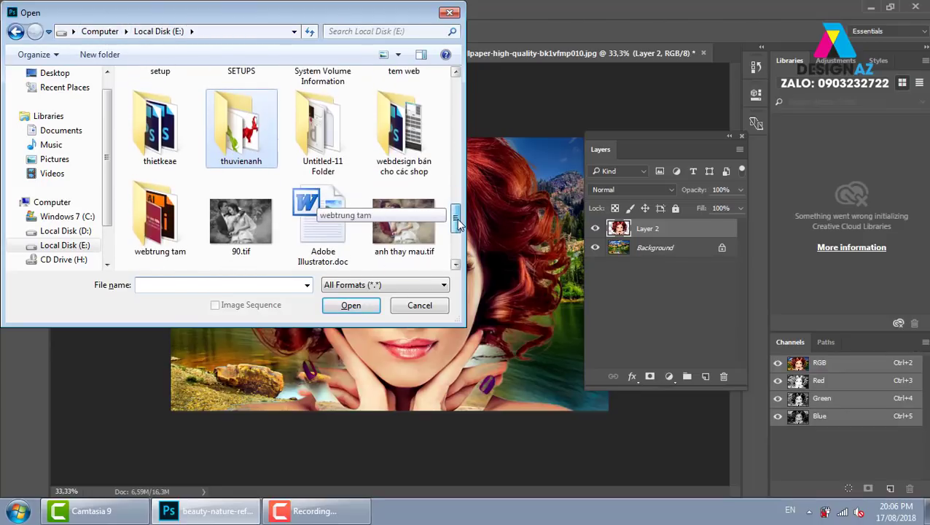
scroll(460, 213, "up", 3)
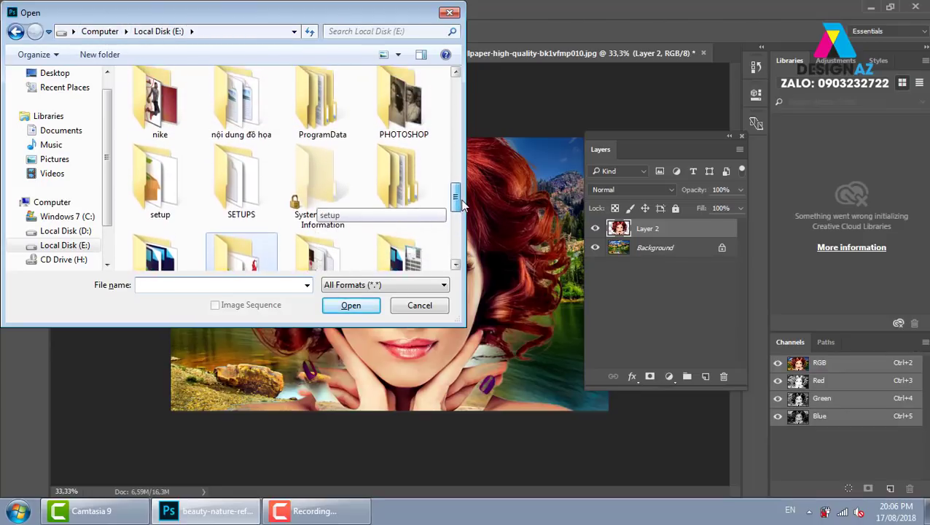
double_click(419, 139)
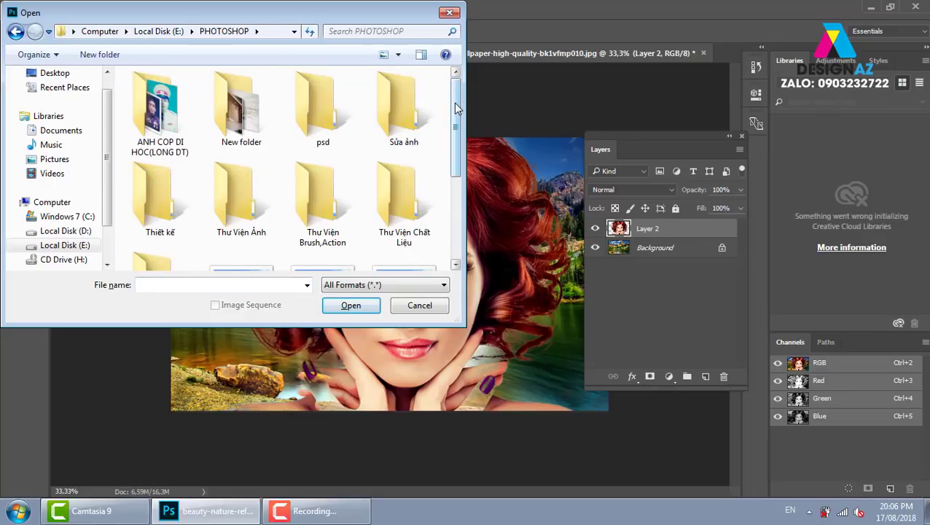
left_click_drag(454, 108, 464, 188)
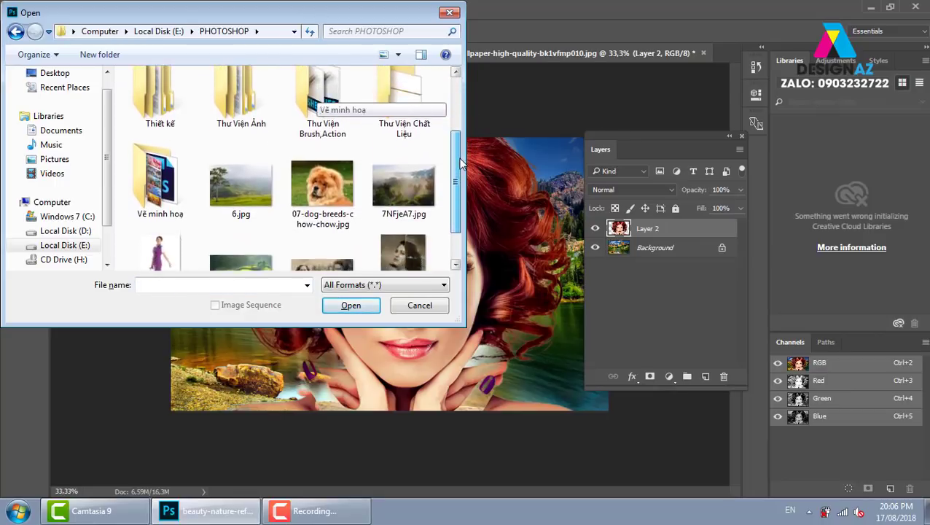
scroll(365, 160, "up", 3)
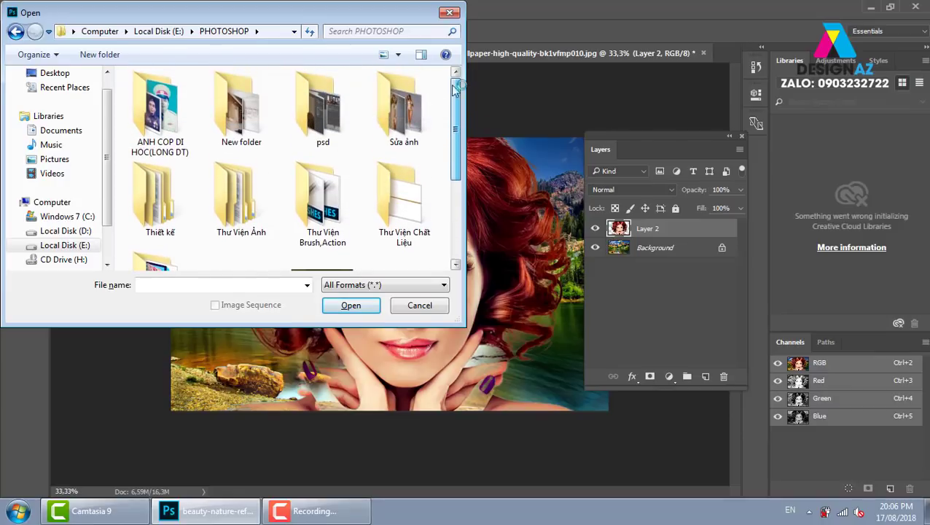
Open blue-88523_1280.jpg and the white cat photo from Sửa ảnh > Cắt ghép > Lv3 tách tóc
double_click(407, 124)
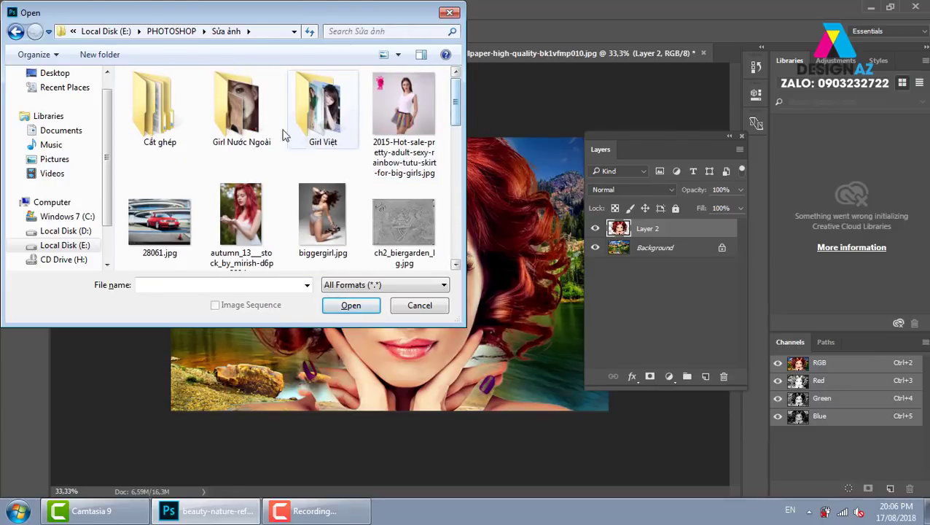
double_click(153, 117)
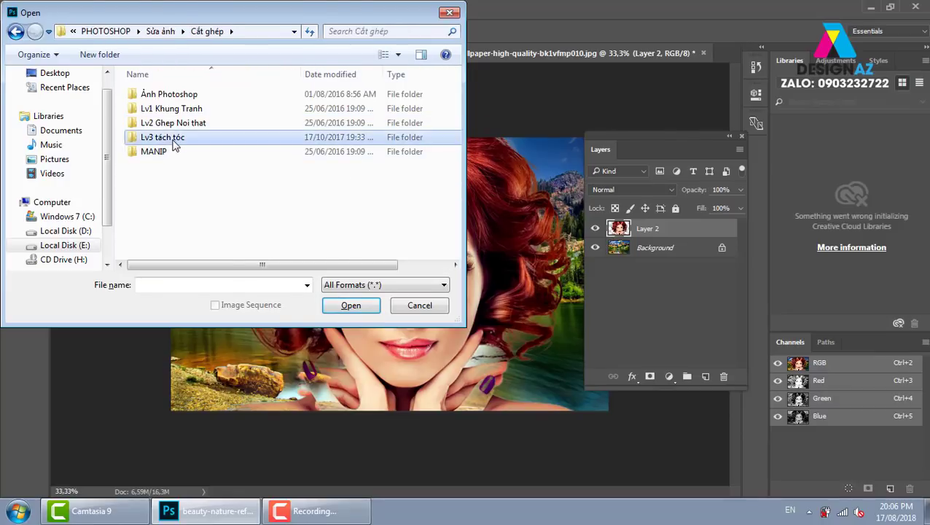
double_click(175, 138)
left_click(397, 224)
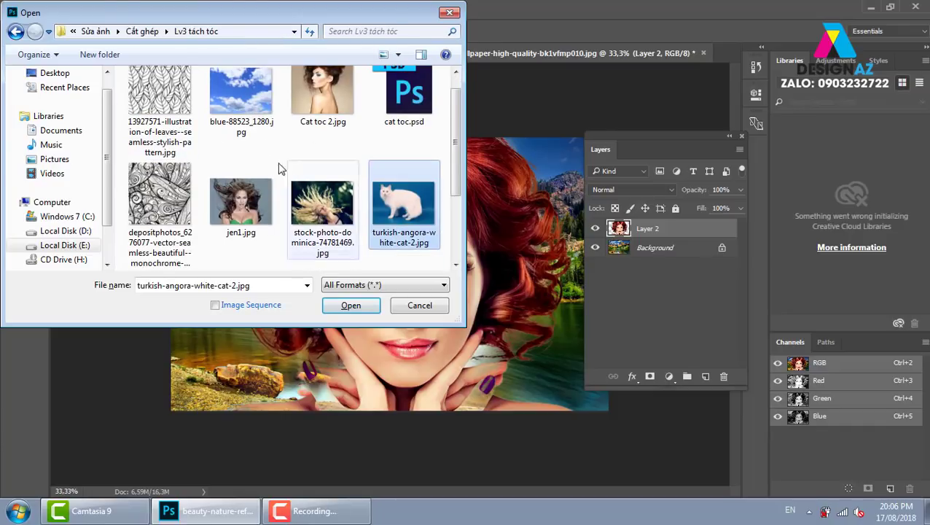
left_click(271, 139, "ctrl")
left_click(353, 306)
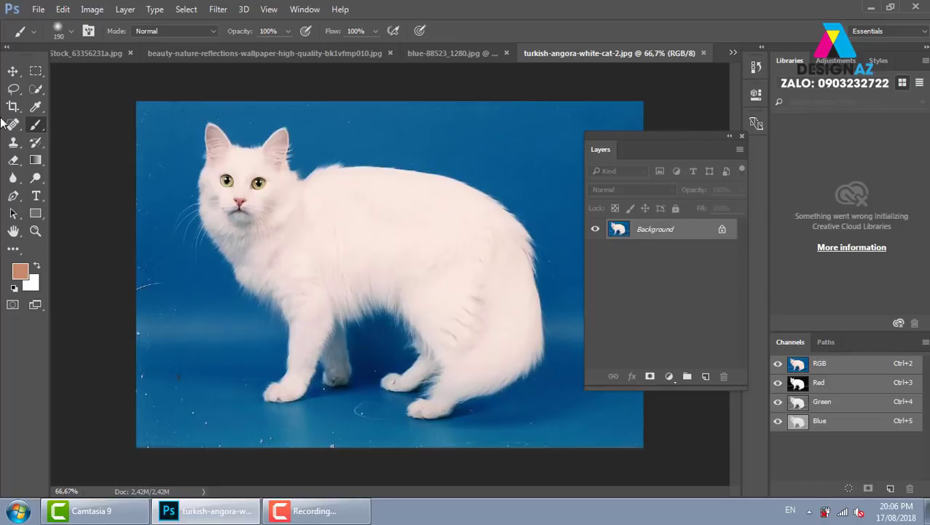
left_click(13, 73)
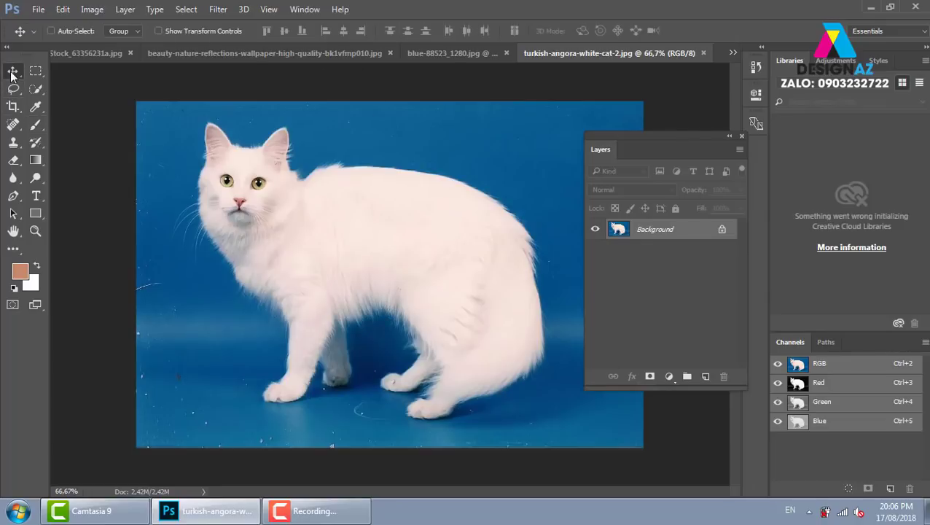
Compare the Blue, Green and Red channels and duplicate Red as Red copy
left_click(835, 424)
left_click(844, 405)
left_click(838, 382)
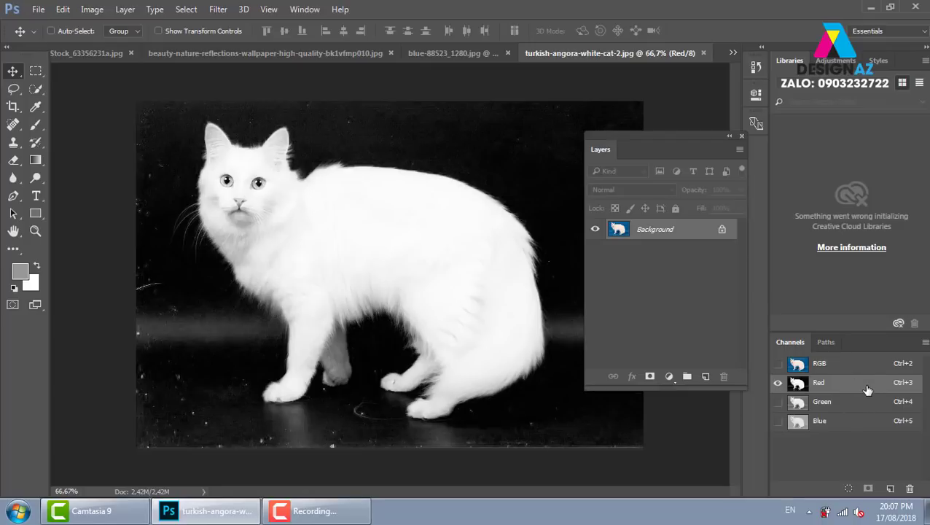
left_click_drag(868, 390, 890, 487)
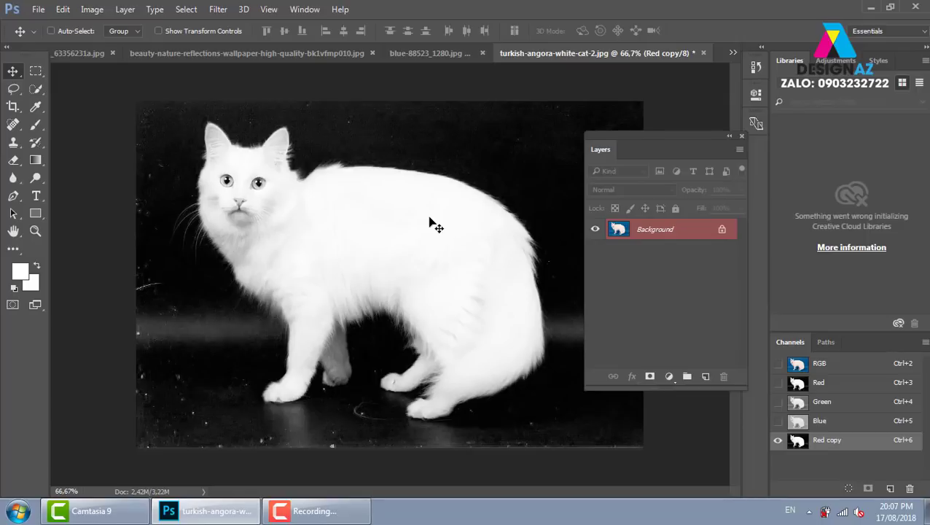
Apply Levels to the Red copy channel with the black input raised to 20
key("ctrl+l")
left_click_drag(586, 254, 599, 254)
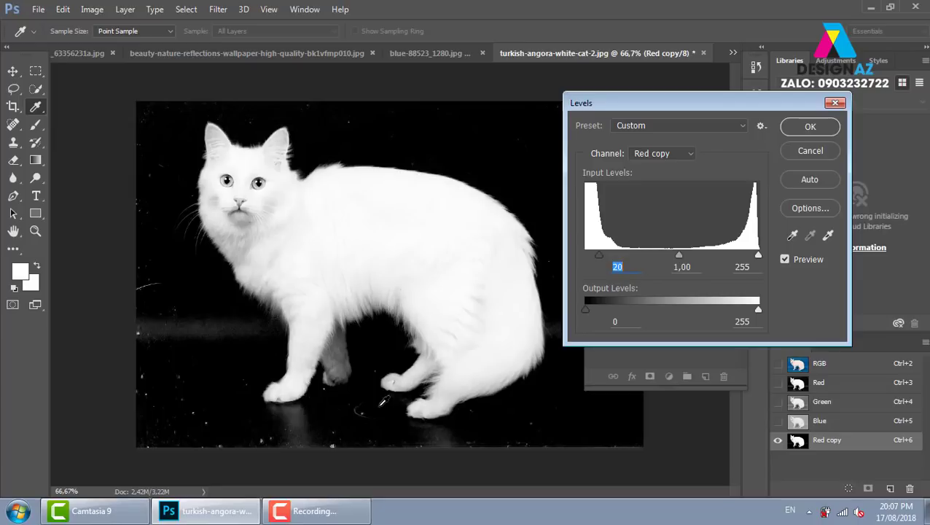
left_click(808, 127)
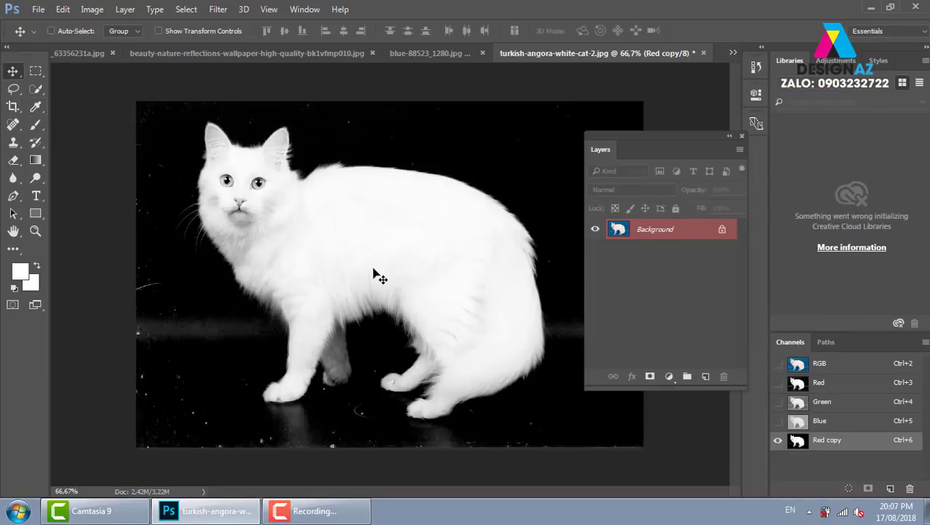
scroll(372, 276, "up", 2)
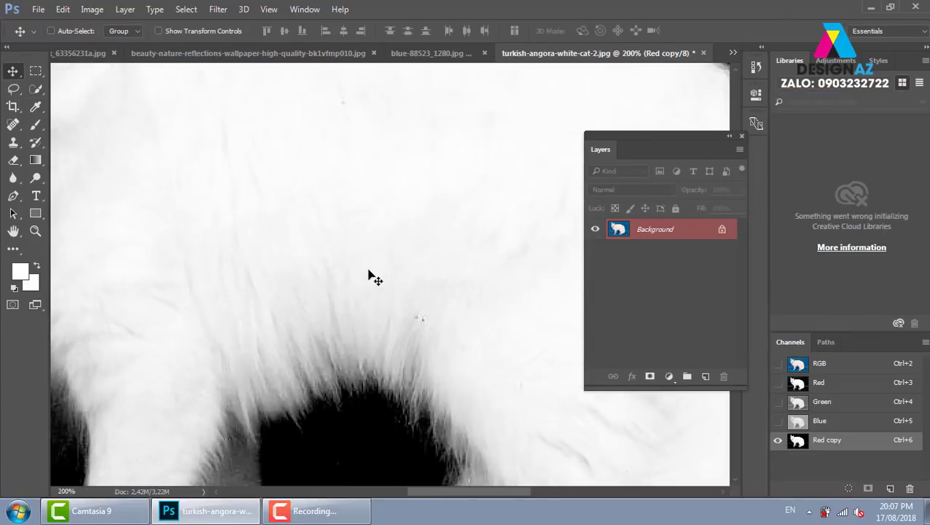
mouse_move(256, 223)
left_mouse_down()
mouse_move(592, 332)
mouse_move(600, 397)
left_mouse_up()
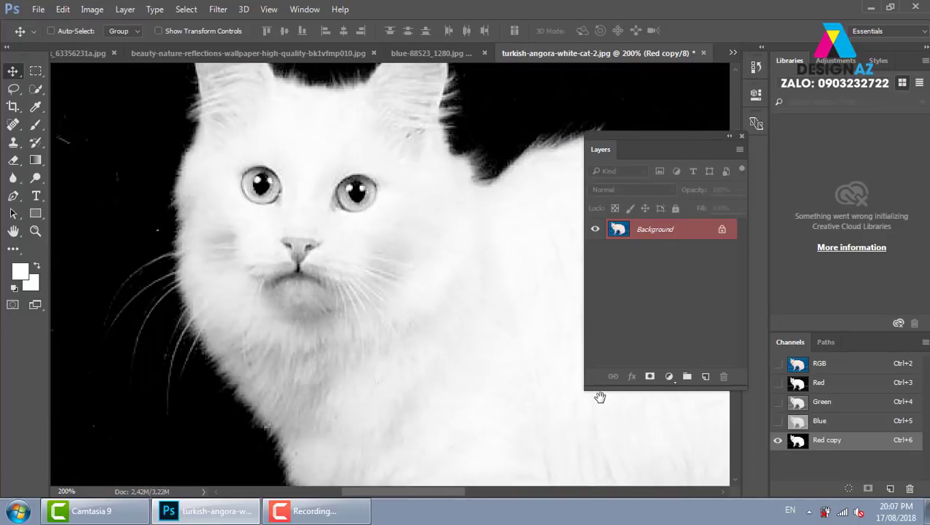
Set the brush size to 73 and paint the cat's eyes white in the Red copy channel
key("b")
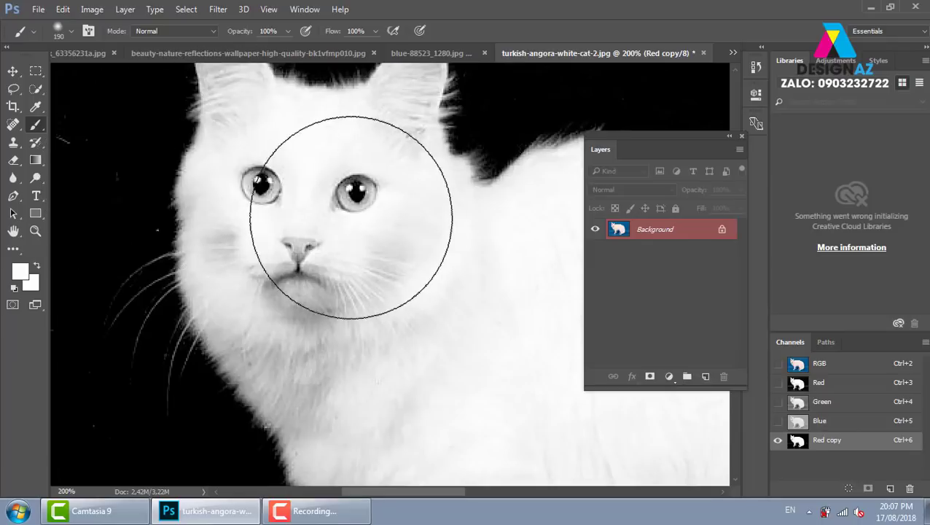
right_click(351, 217)
double_click(504, 172)
type("73")
key("Return")
mouse_move(345, 171)
left_mouse_down()
mouse_move(357, 219)
mouse_move(316, 311)
mouse_move(277, 166)
mouse_move(264, 239)
mouse_move(295, 311)
mouse_move(232, 208)
mouse_move(415, 237)
mouse_move(406, 223)
left_mouse_up()
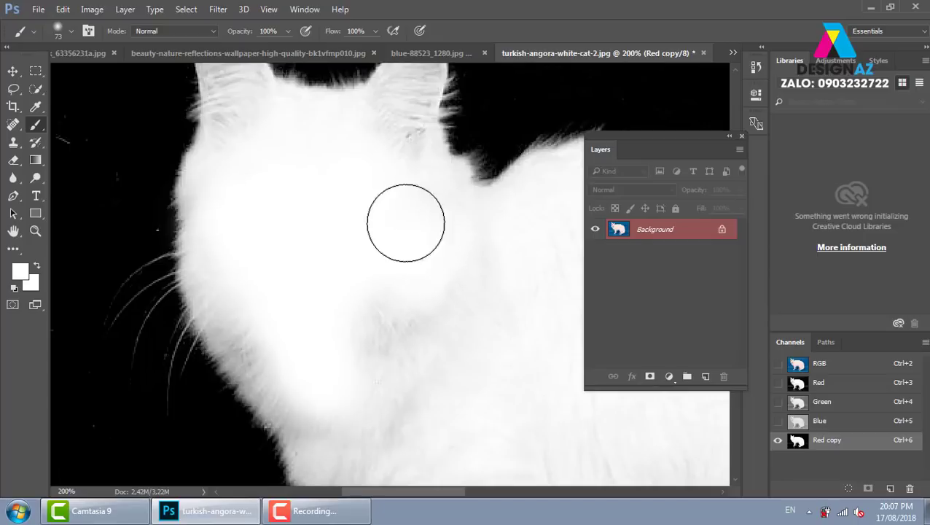
left_click_drag(353, 207, 338, 293)
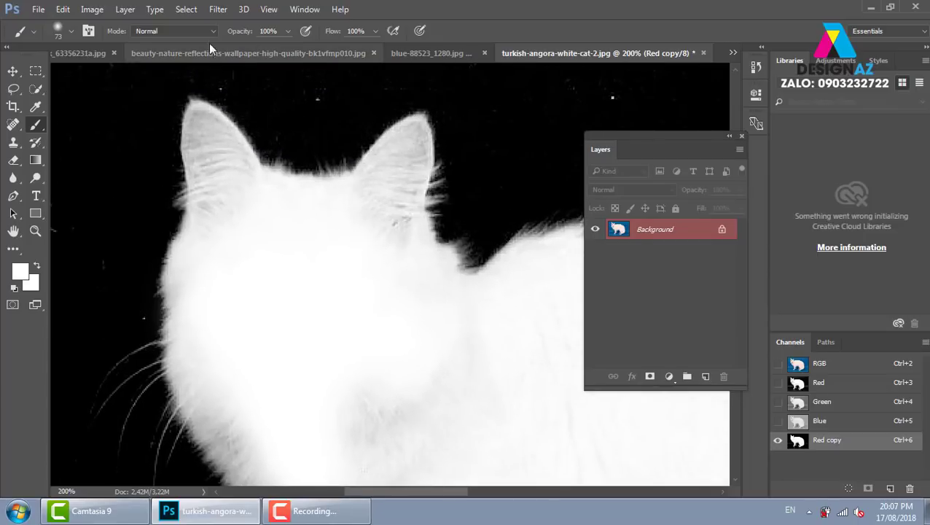
Switch the brush to Overlay mode and whiten both ears and the fur below them
left_click(192, 30)
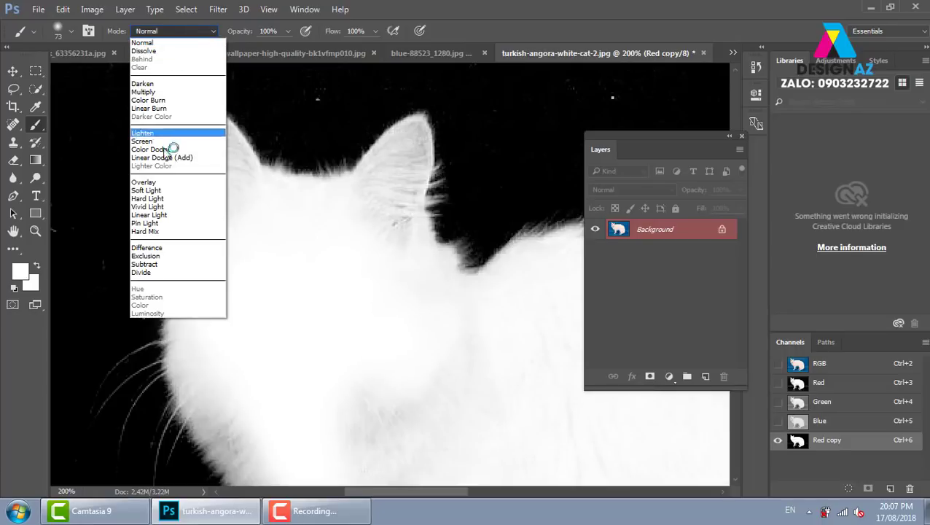
left_click(171, 179)
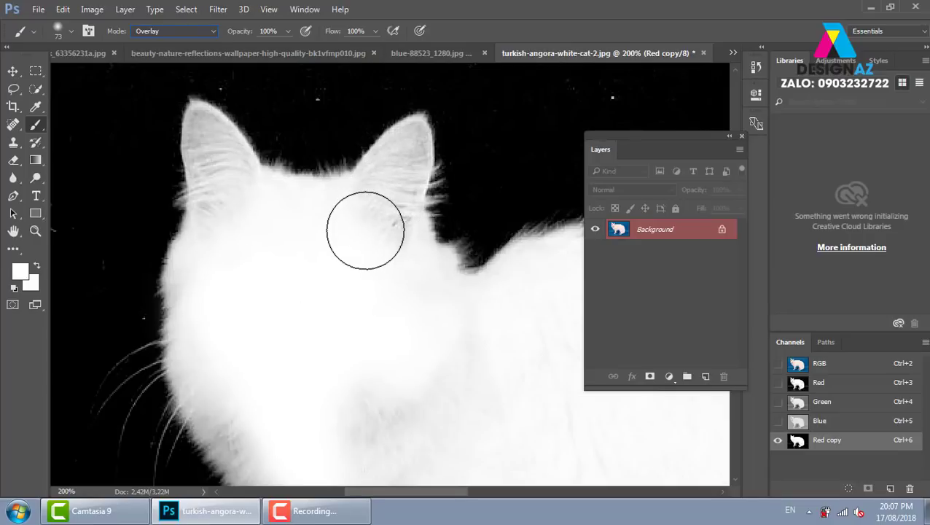
left_click_drag(365, 231, 412, 134)
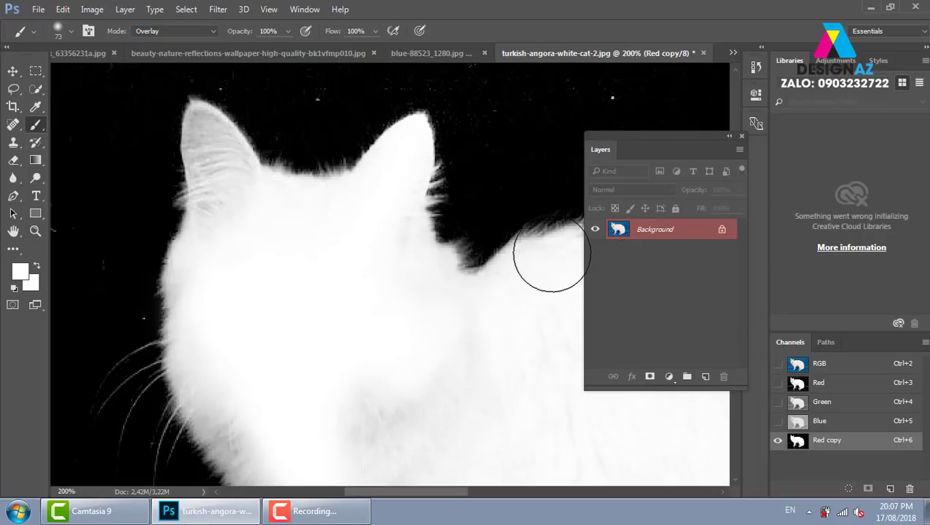
mouse_move(334, 243)
left_mouse_down()
mouse_move(220, 150)
mouse_move(204, 187)
mouse_move(202, 241)
left_mouse_up()
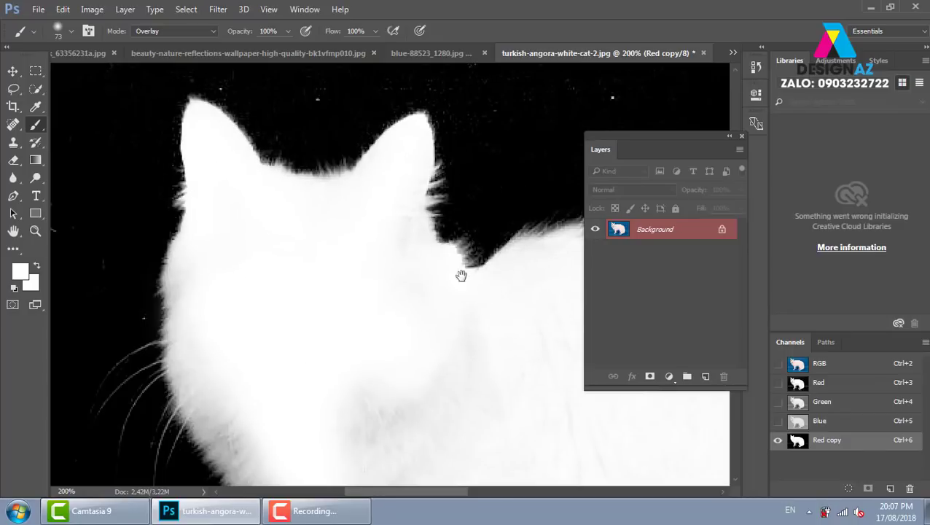
left_click_drag(461, 274, 297, 234)
mouse_move(429, 178)
left_mouse_down()
mouse_move(217, 209)
mouse_move(369, 341)
mouse_move(407, 274)
mouse_move(446, 247)
mouse_move(473, 349)
left_mouse_up()
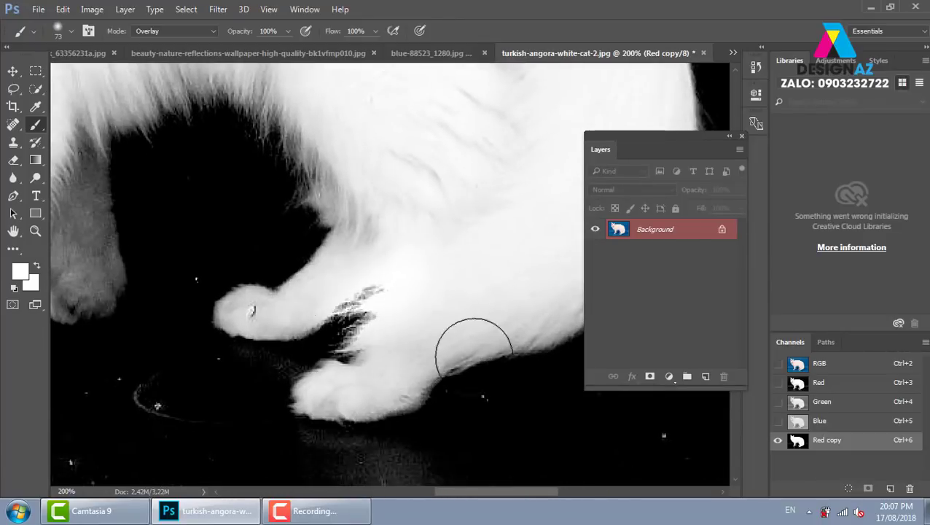
Brighten the fur on the upper body, between the legs and across the rest of the cat
mouse_move(500, 317)
left_mouse_down()
mouse_move(401, 301)
mouse_move(336, 369)
left_mouse_up()
left_click_drag(426, 211, 430, 284)
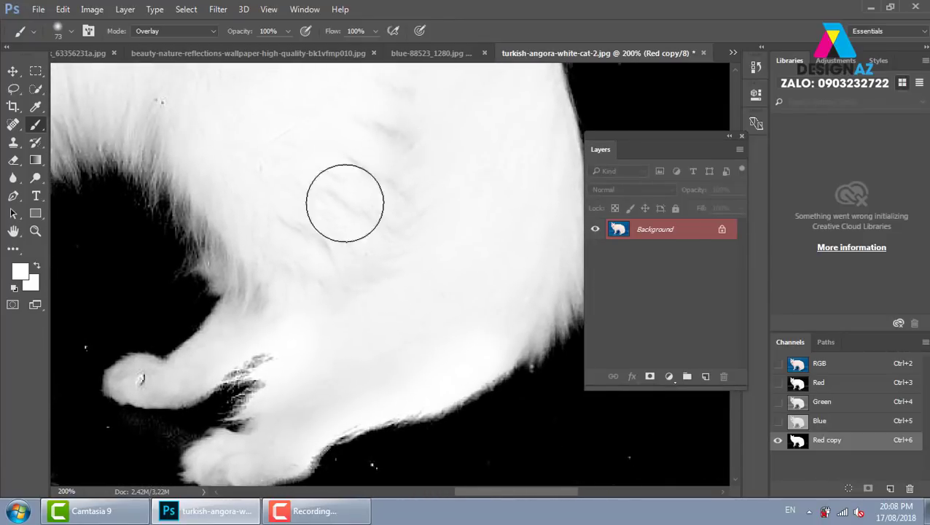
left_click_drag(345, 199, 363, 228)
left_click_drag(404, 265, 408, 365)
mouse_move(435, 167)
left_mouse_down()
mouse_move(277, 197)
mouse_move(194, 235)
mouse_move(257, 206)
left_mouse_up()
mouse_move(186, 196)
left_mouse_down()
mouse_move(134, 266)
mouse_move(247, 228)
mouse_move(210, 311)
mouse_move(260, 274)
mouse_move(349, 283)
mouse_move(284, 187)
mouse_move(345, 225)
mouse_move(389, 358)
mouse_move(325, 273)
left_mouse_up()
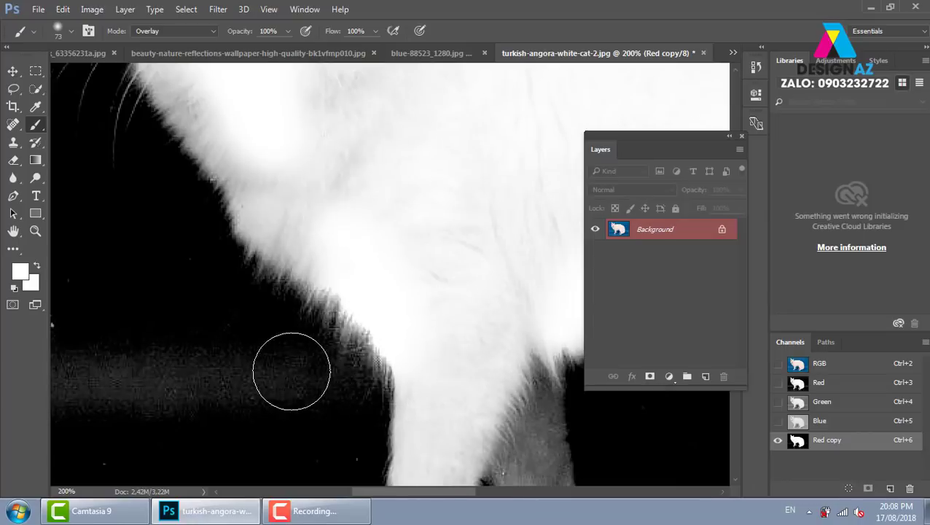
mouse_move(307, 387)
left_mouse_down()
mouse_move(232, 154)
mouse_move(253, 303)
mouse_move(258, 259)
mouse_move(449, 159)
mouse_move(135, 166)
mouse_move(156, 149)
mouse_move(94, 218)
left_mouse_up()
mouse_move(343, 187)
left_mouse_down()
mouse_move(315, 253)
mouse_move(336, 243)
left_mouse_up()
Paint black over the grey glow bands, paw reflection, left-edge streaks and bottom specks
key("ctrl+minus")
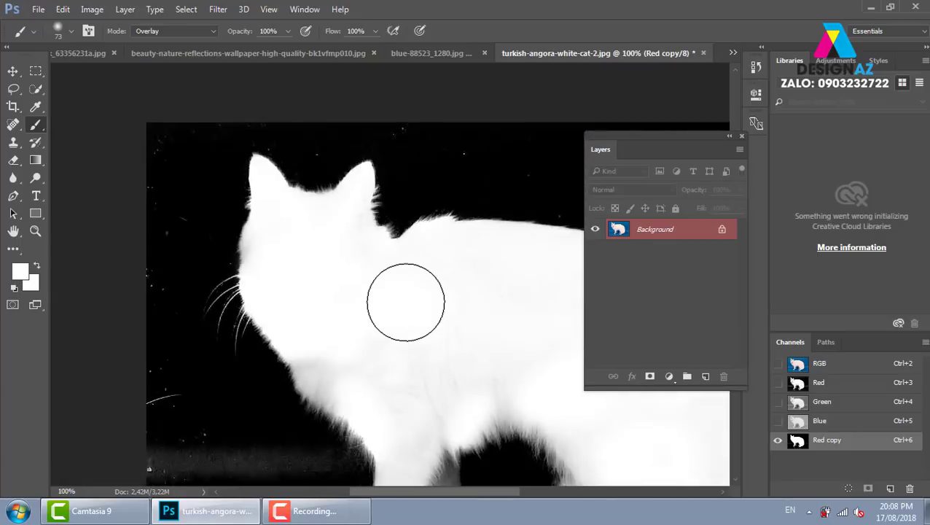
key("ctrl+minus")
key("ctrl+minus")
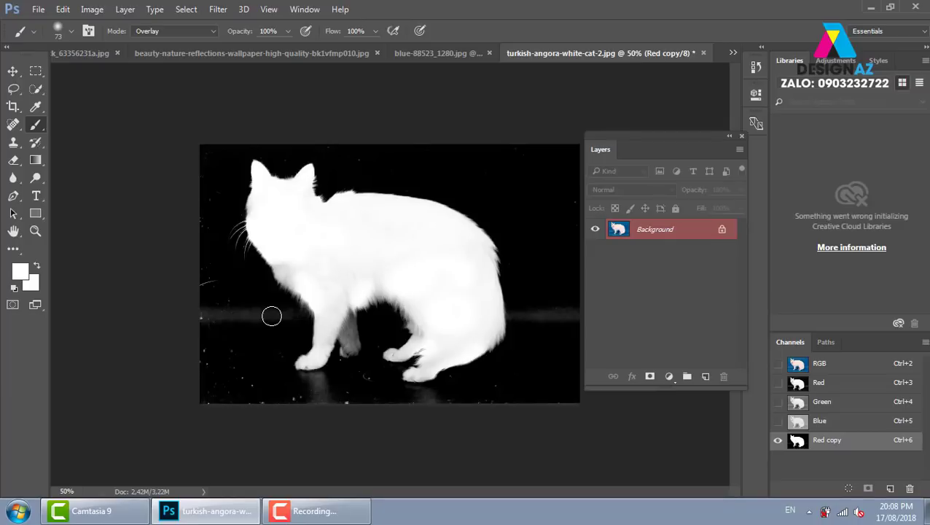
key("x")
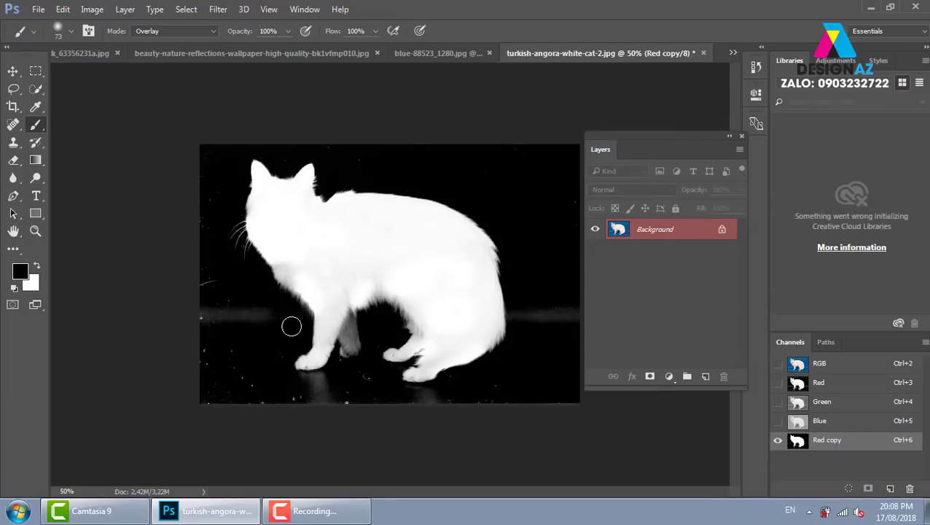
left_click_drag(271, 313, 204, 315)
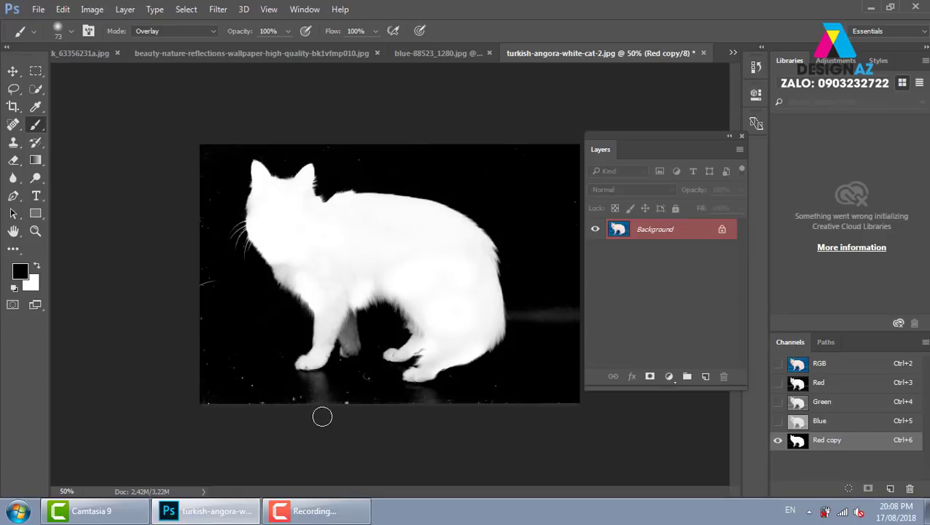
mouse_move(336, 393)
left_mouse_down()
mouse_move(305, 379)
mouse_move(326, 394)
mouse_move(411, 401)
mouse_move(403, 392)
mouse_move(369, 403)
left_mouse_up()
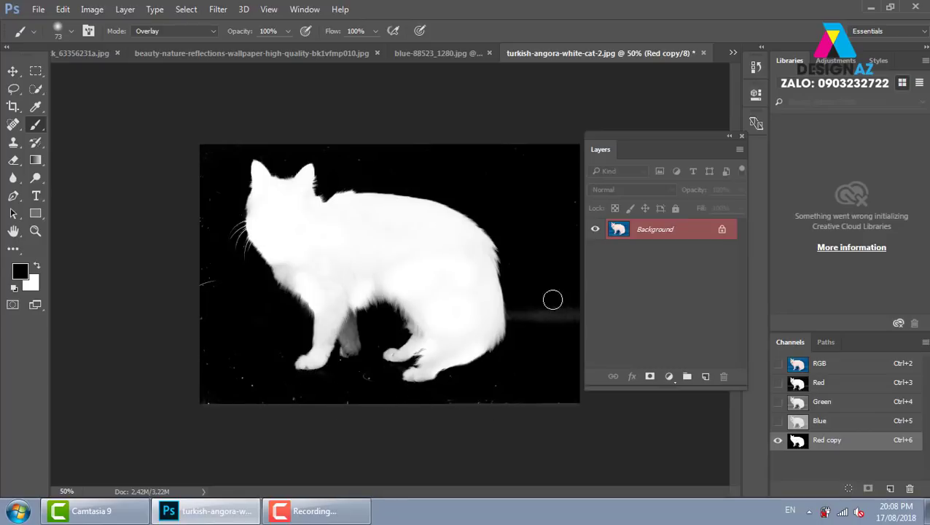
left_click_drag(521, 315, 568, 316)
left_click_drag(568, 316, 525, 316)
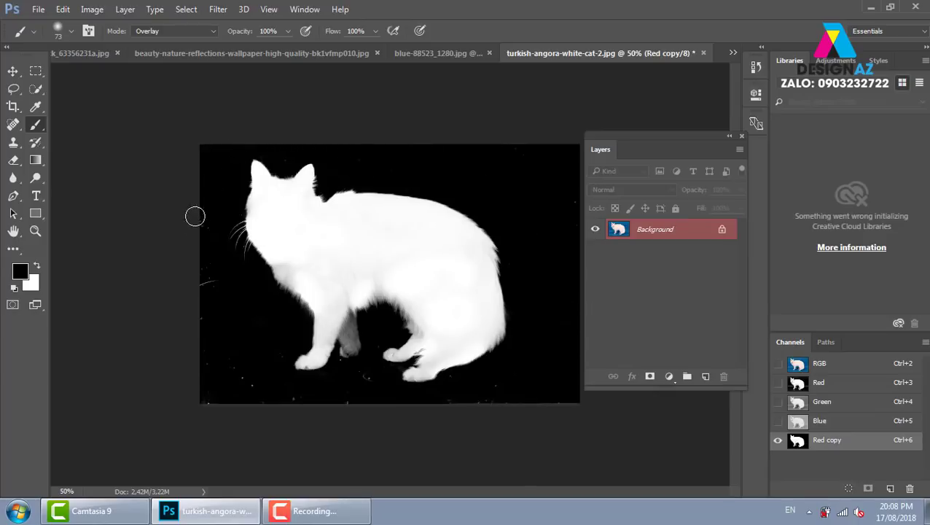
left_click_drag(193, 214, 205, 305)
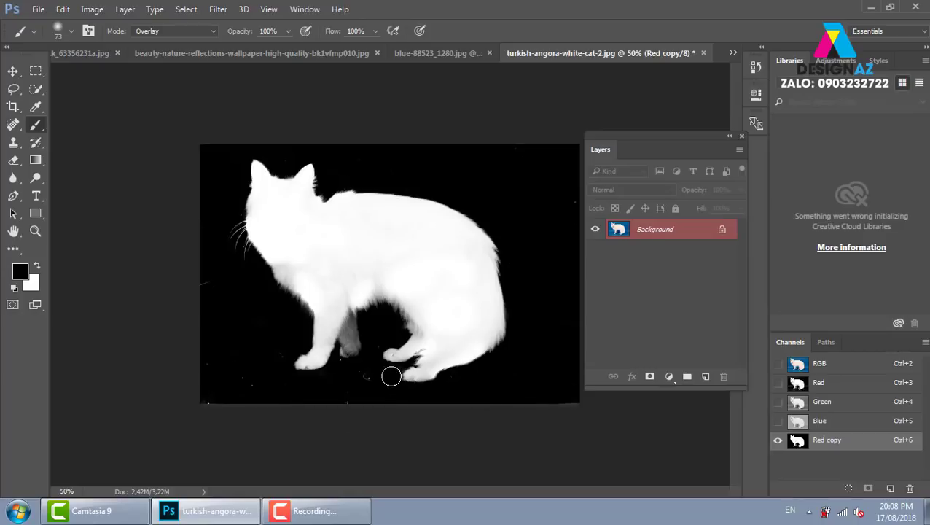
left_click_drag(377, 386, 369, 400)
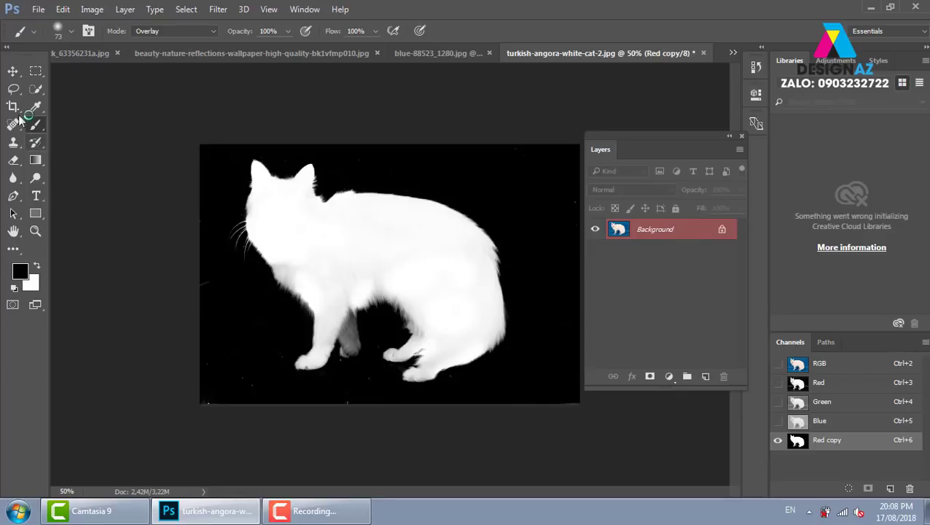
Load the Red copy channel as a selection and mask Layer 0 to hide the blue background
left_click(12, 70)
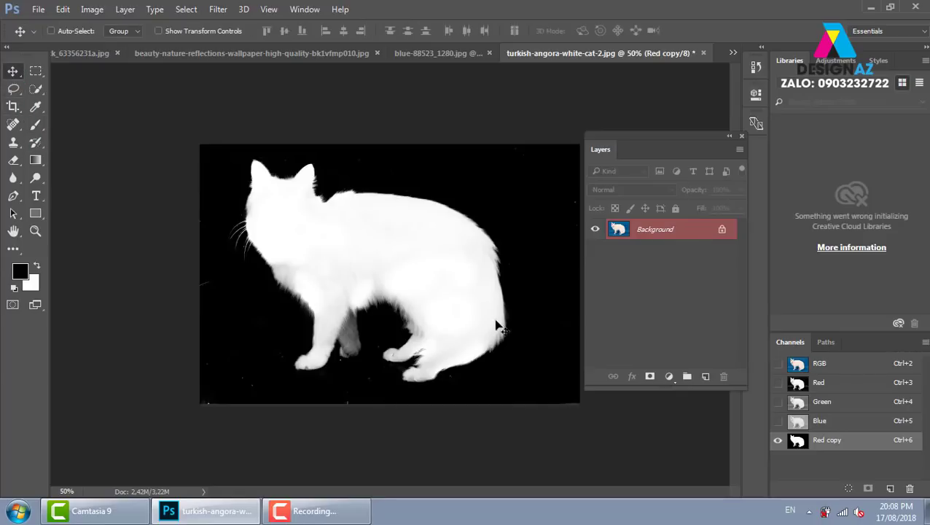
left_click(798, 445, "ctrl")
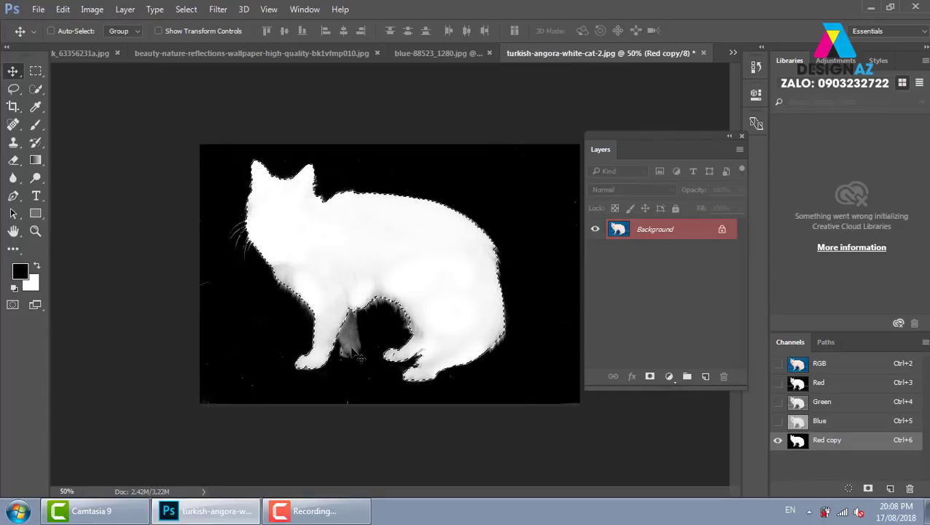
left_click(801, 366)
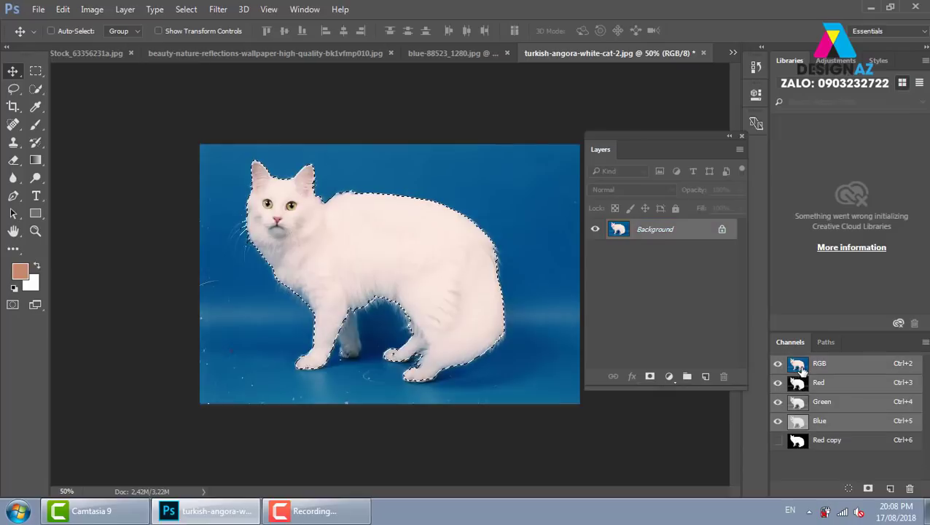
left_click(650, 376)
key("ctrl+z")
left_click(649, 376)
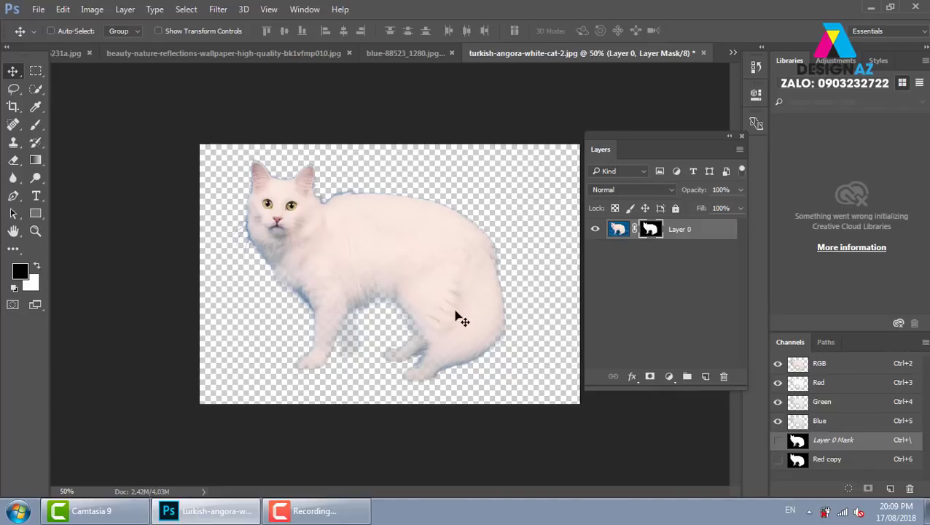
Drag the masked cat into the blue-88523_1280.jpg sky document and set it to Screen blending
left_click(618, 229)
left_click_drag(411, 256, 422, 58)
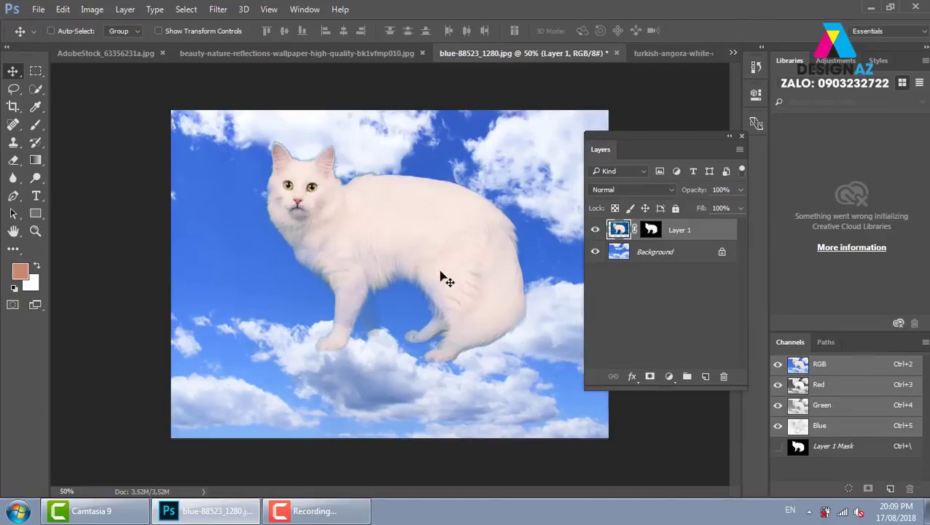
mouse_move(420, 54)
left_mouse_down()
mouse_move(431, 291)
mouse_move(431, 261)
left_mouse_up()
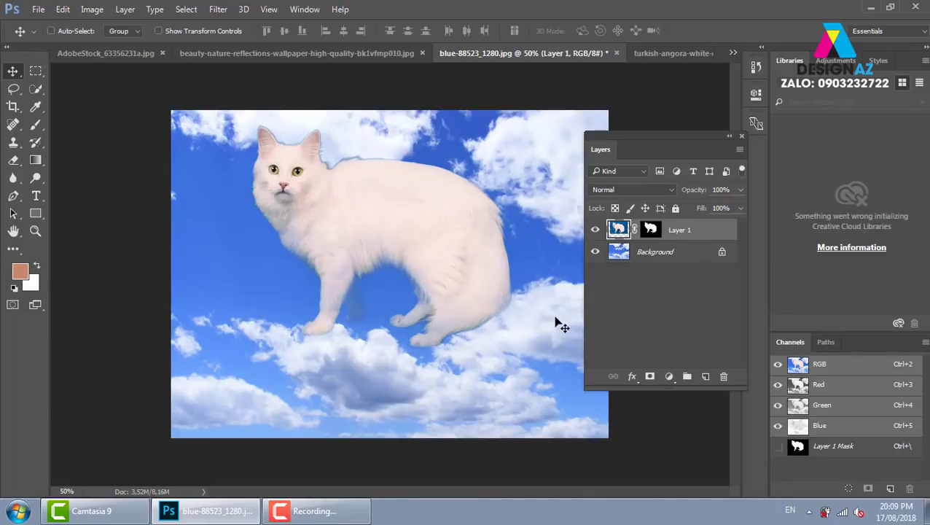
left_click(653, 191)
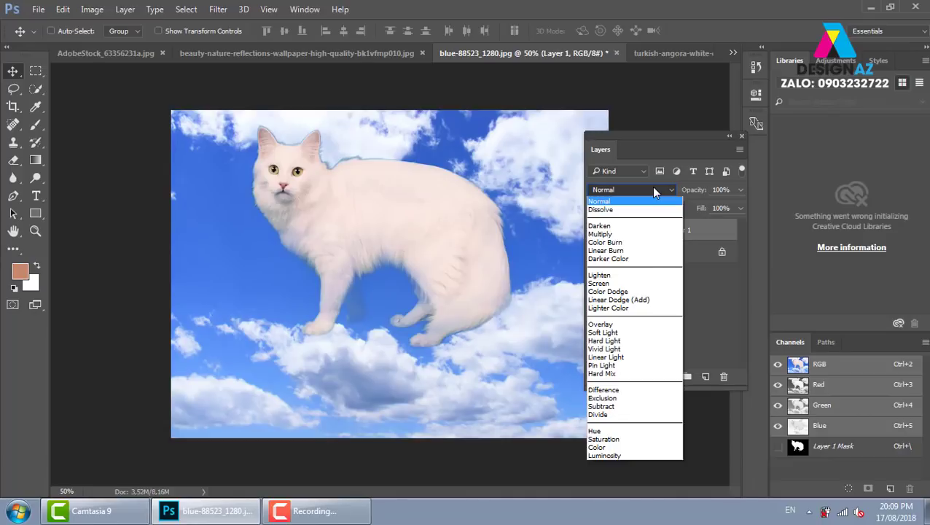
left_click(619, 284)
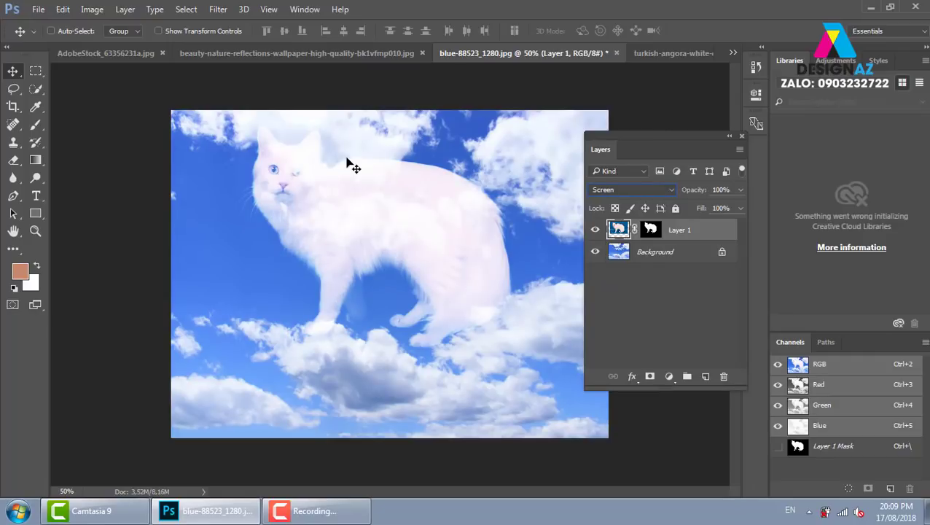
Duplicate Layer 1 and set the copy's blend mode to Normal
key("ctrl+j")
left_click(641, 191)
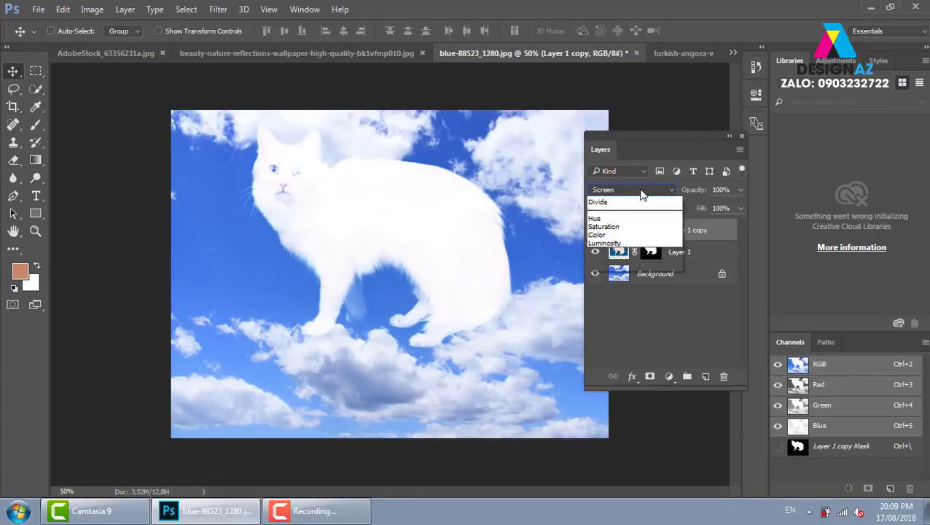
left_click(627, 201)
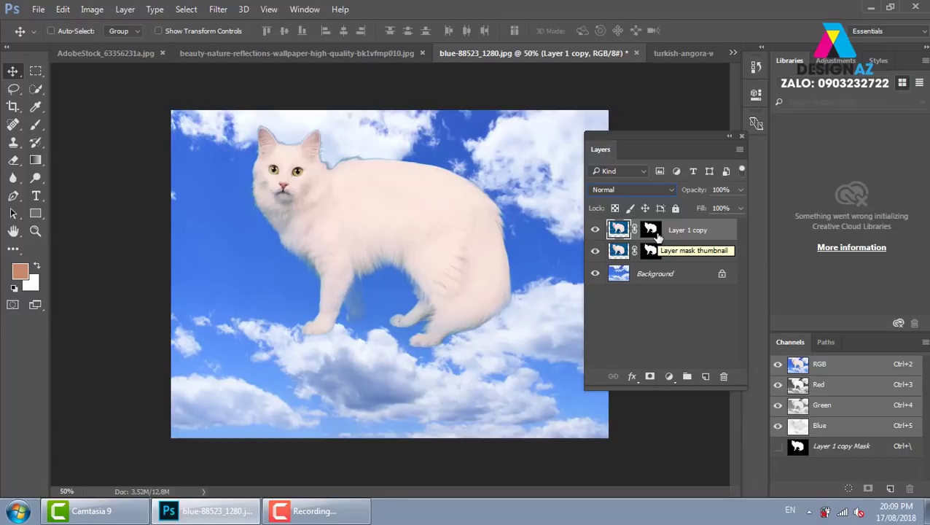
On the copy's mask, brush black in Normal mode over the halo along the back, ear and lower-right edge
left_click(651, 233)
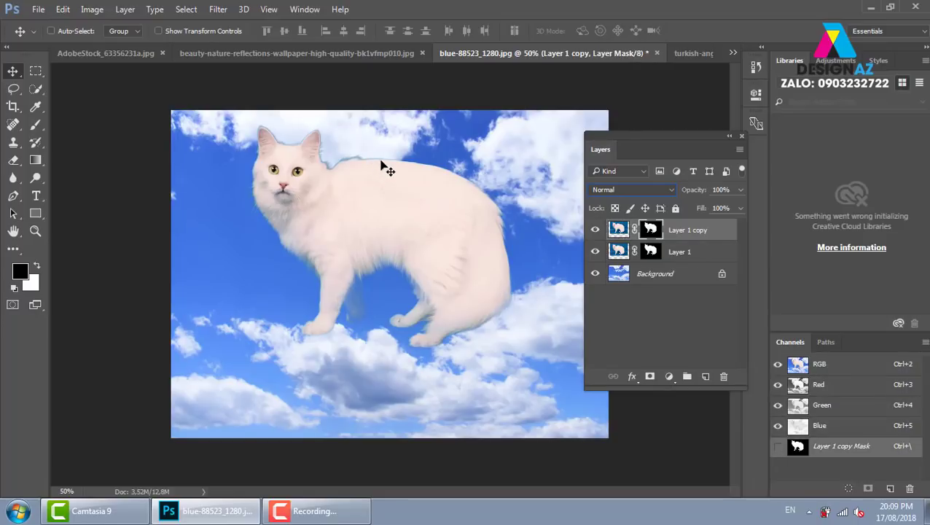
key("b")
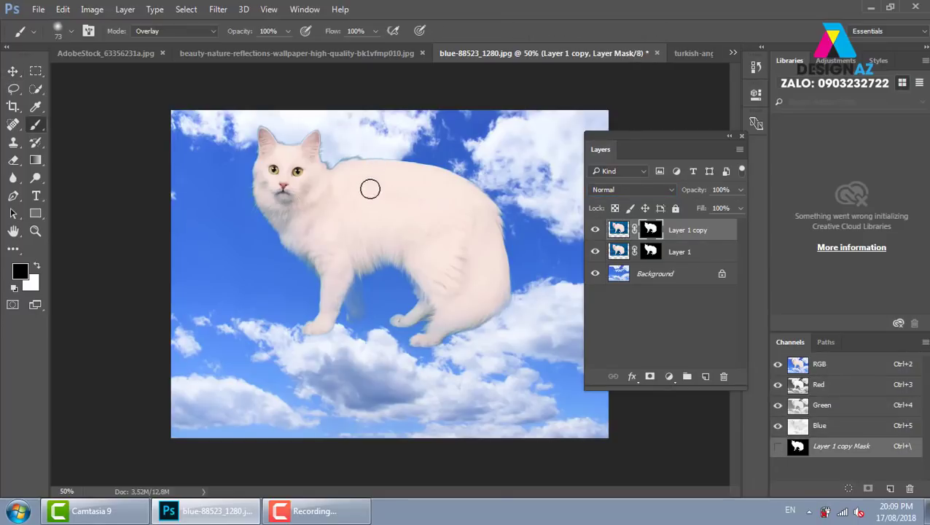
left_click(166, 32)
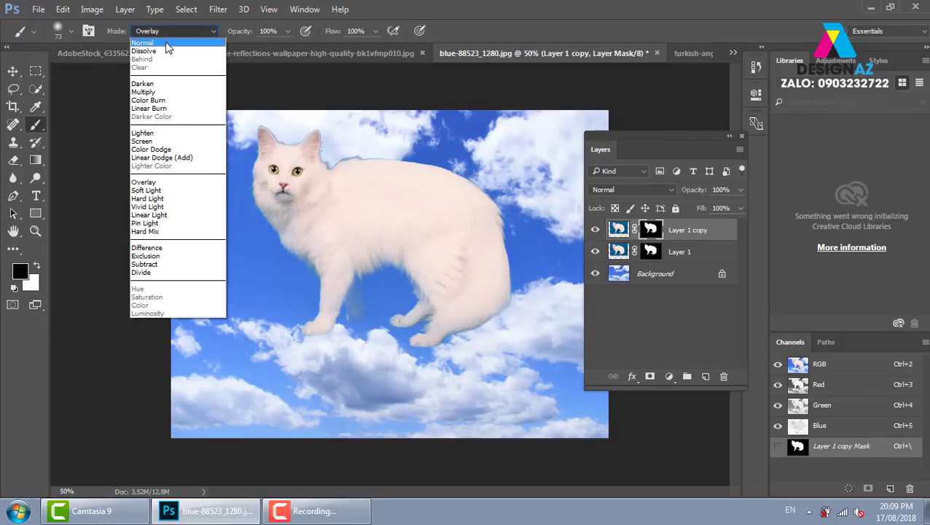
left_click(167, 44)
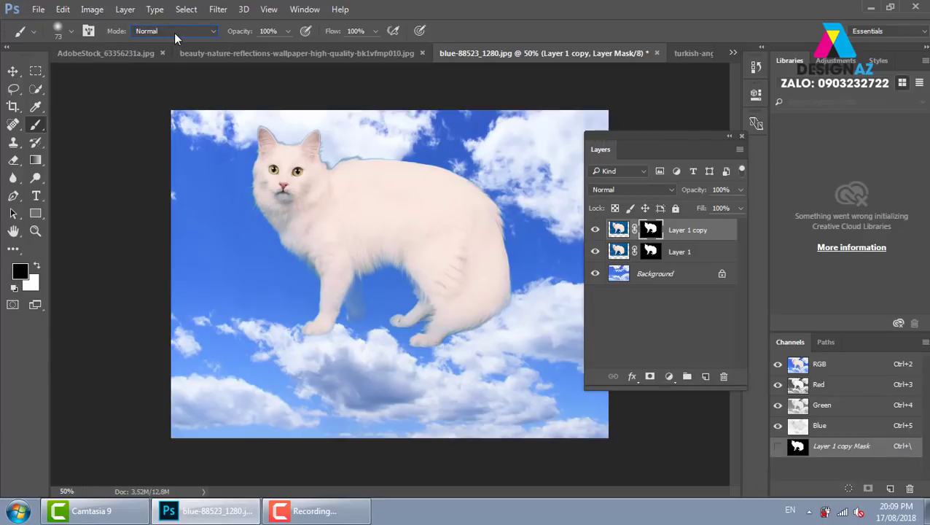
left_click_drag(380, 155, 325, 157)
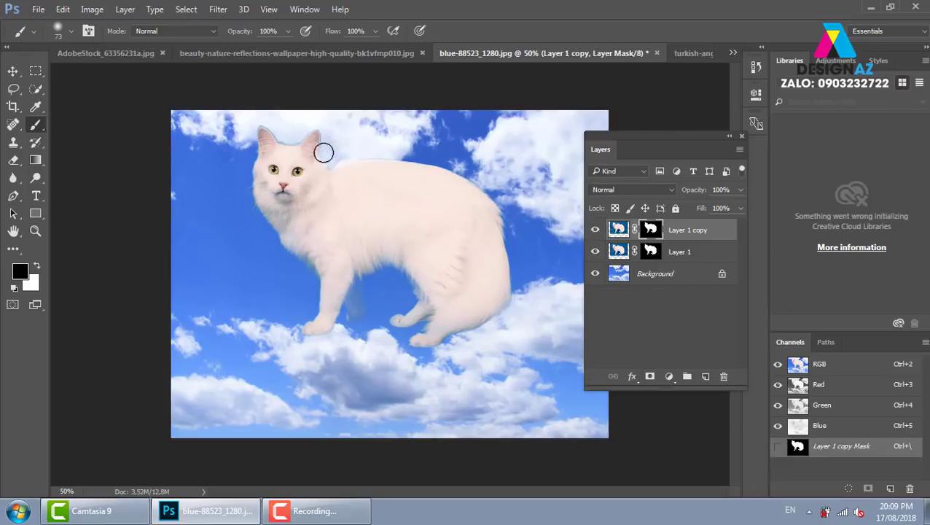
left_click_drag(335, 154, 334, 160)
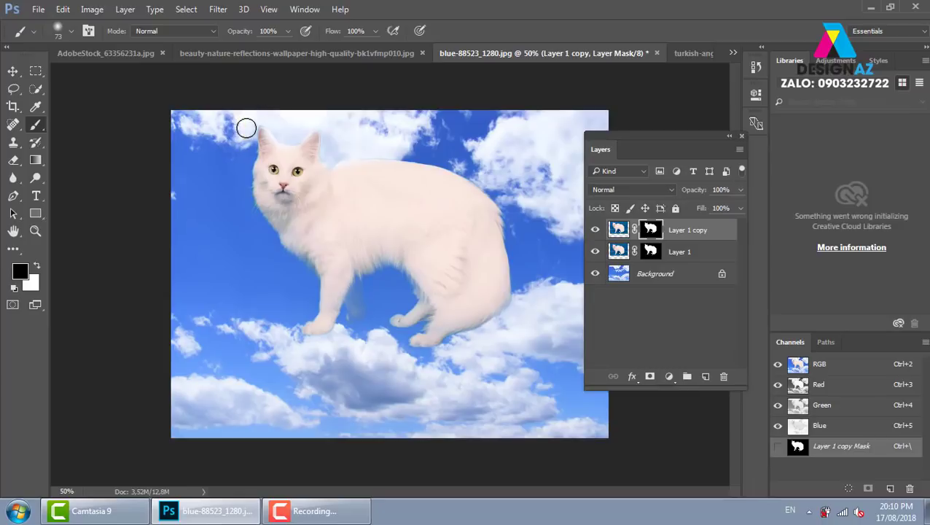
left_click_drag(406, 342, 610, 412)
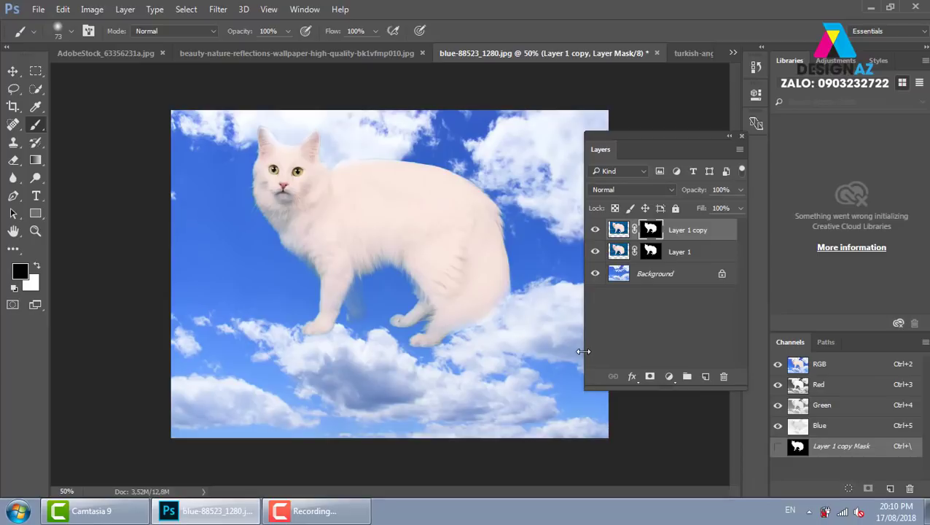
Hide Layer 1 to inspect the copy's mask, undo an accidental shift, then show Layer 1 again
left_click(596, 251)
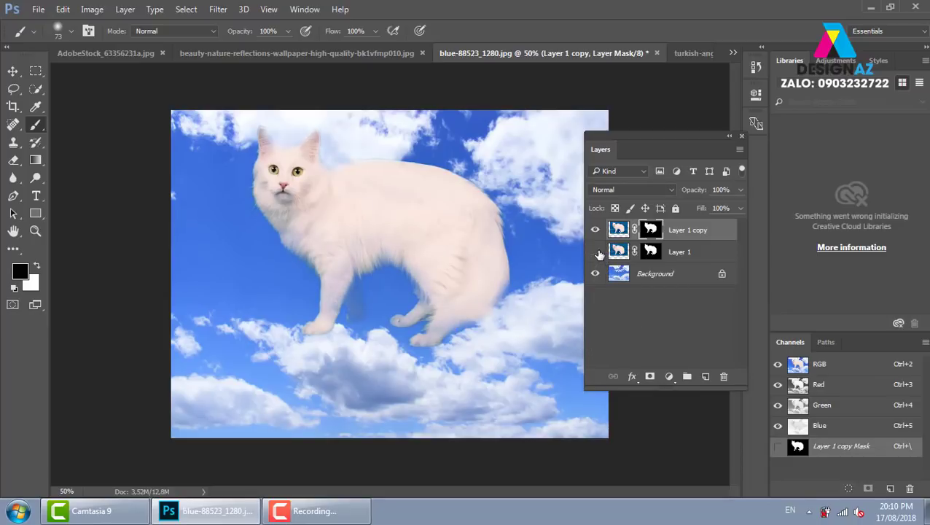
key("ctrl+z")
key("v")
left_click_drag(355, 231, 348, 265)
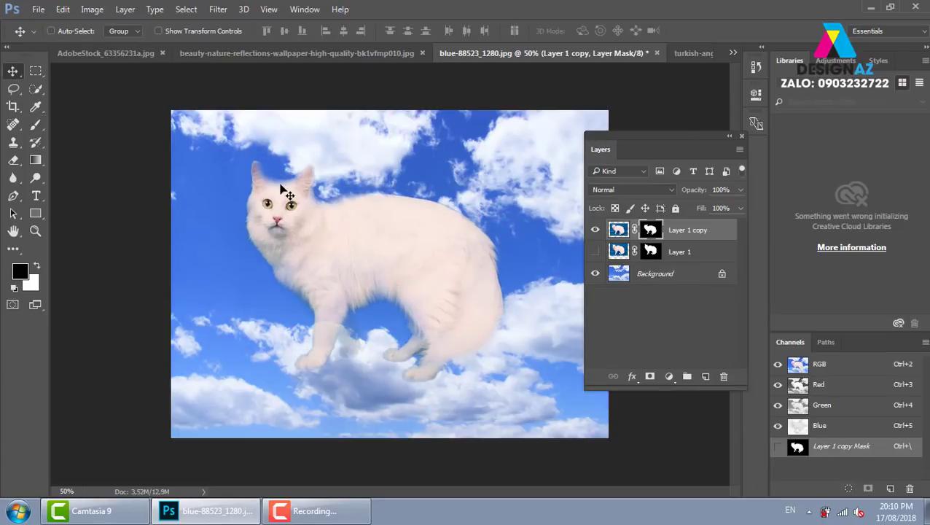
key("ctrl+z")
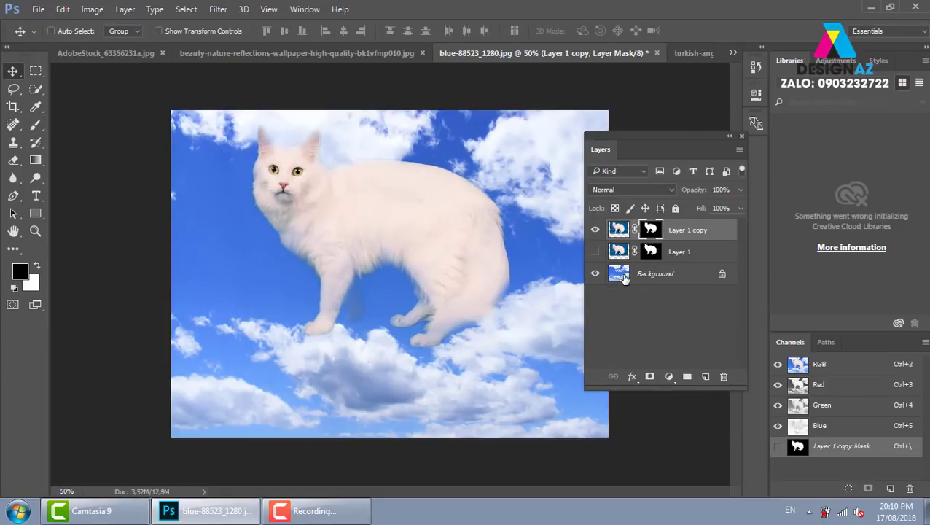
left_click(595, 251)
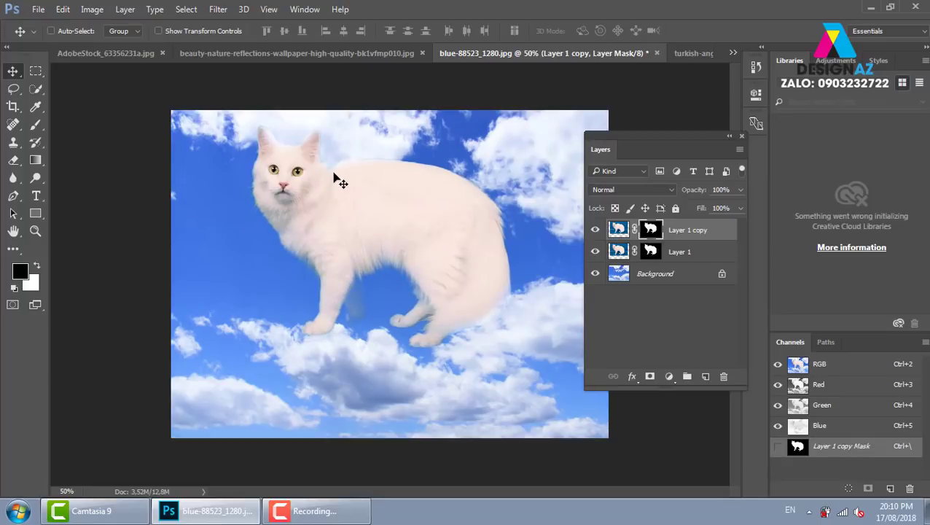